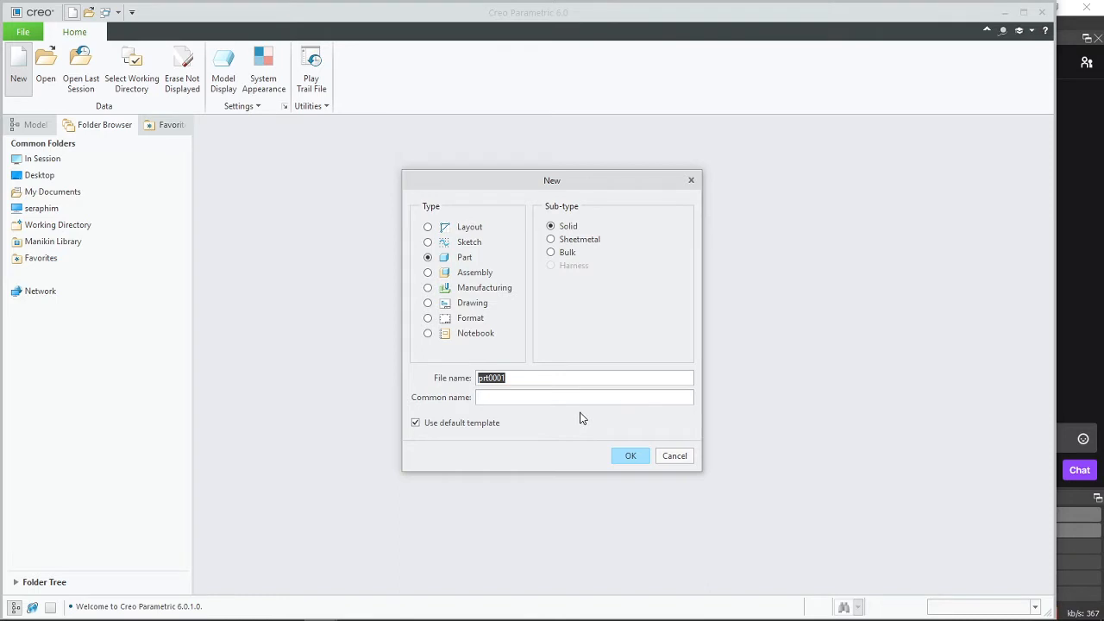
# Step: Create a solid part named halloween_1 using the mmns_part_solid template
pyautogui.write('halloween_1')
pyautogui.click(629, 456)
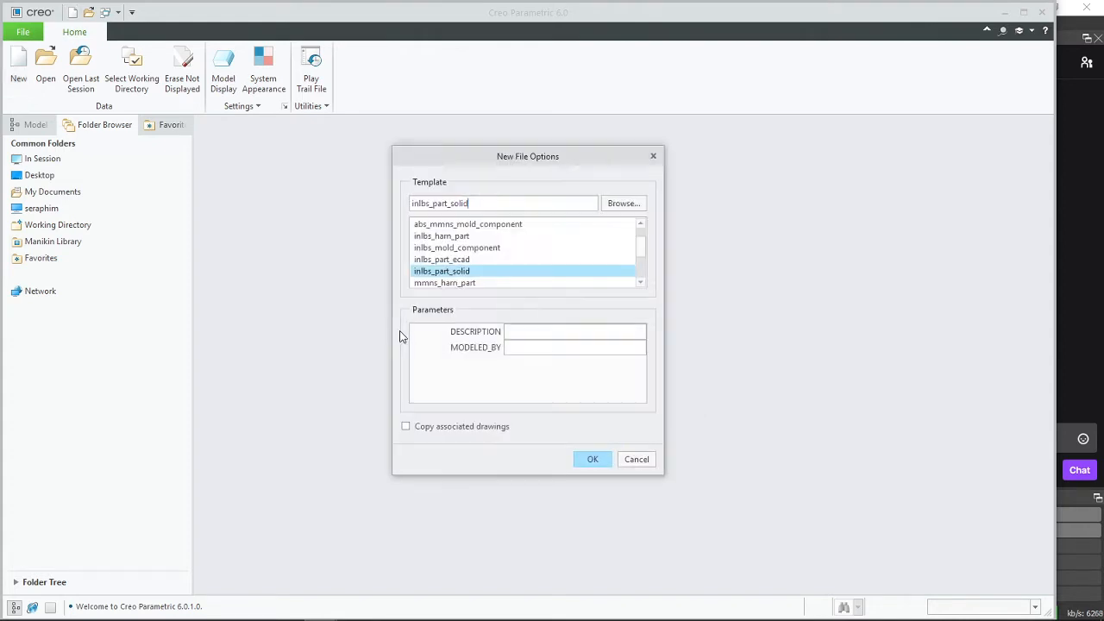
pyautogui.scroll(-2, 514, 281)
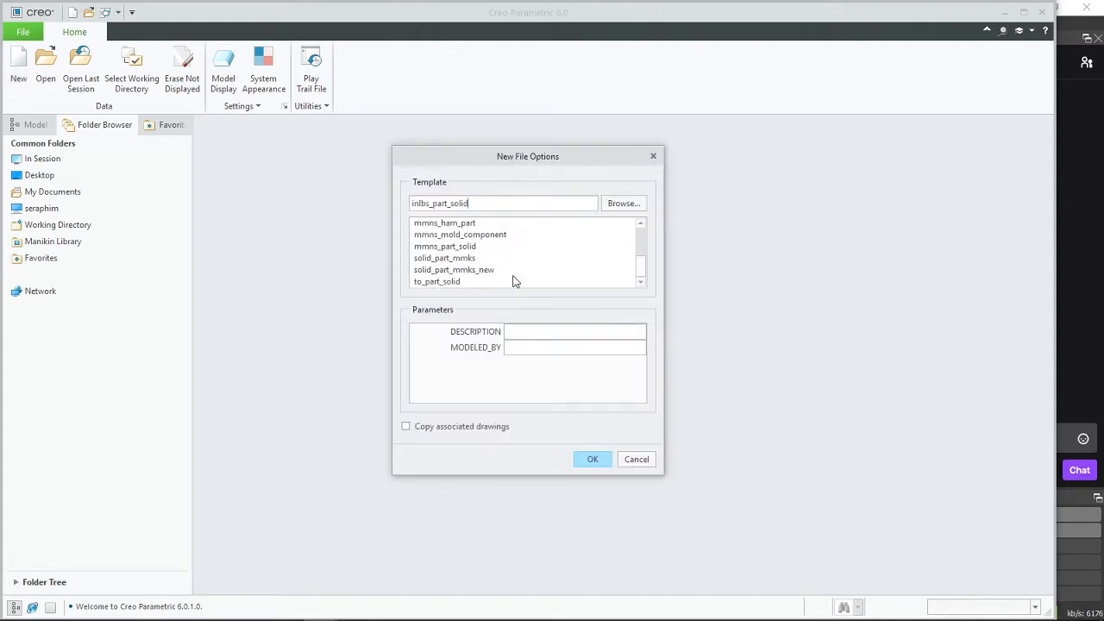
pyautogui.scroll(2, 514, 274)
pyautogui.scroll(-1, 515, 267)
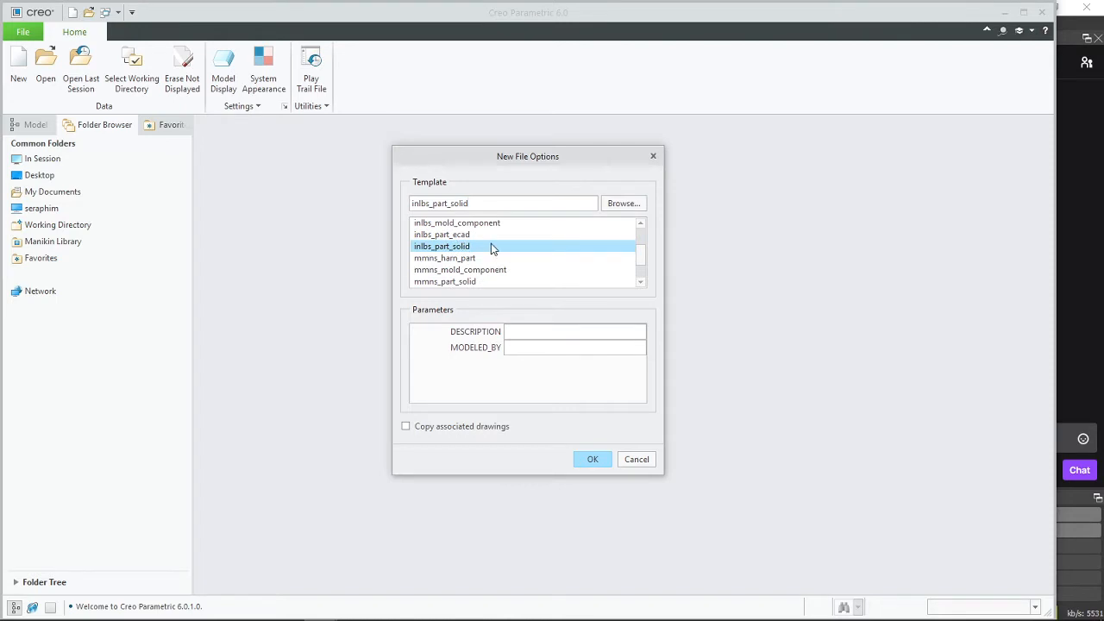
pyautogui.scroll(-1, 491, 249)
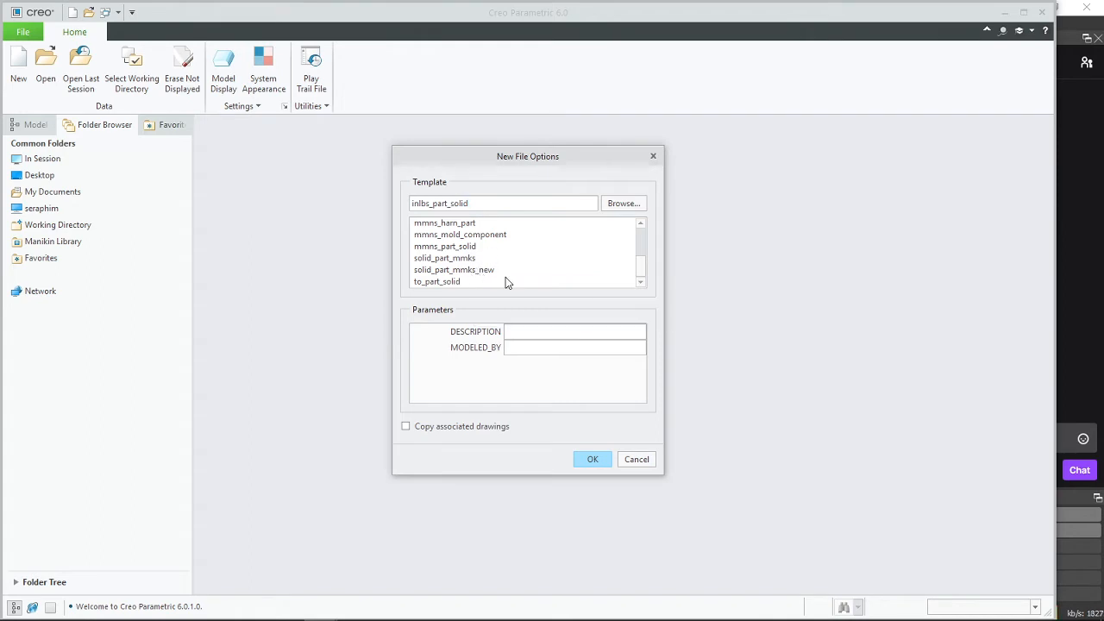
pyautogui.click(470, 246)
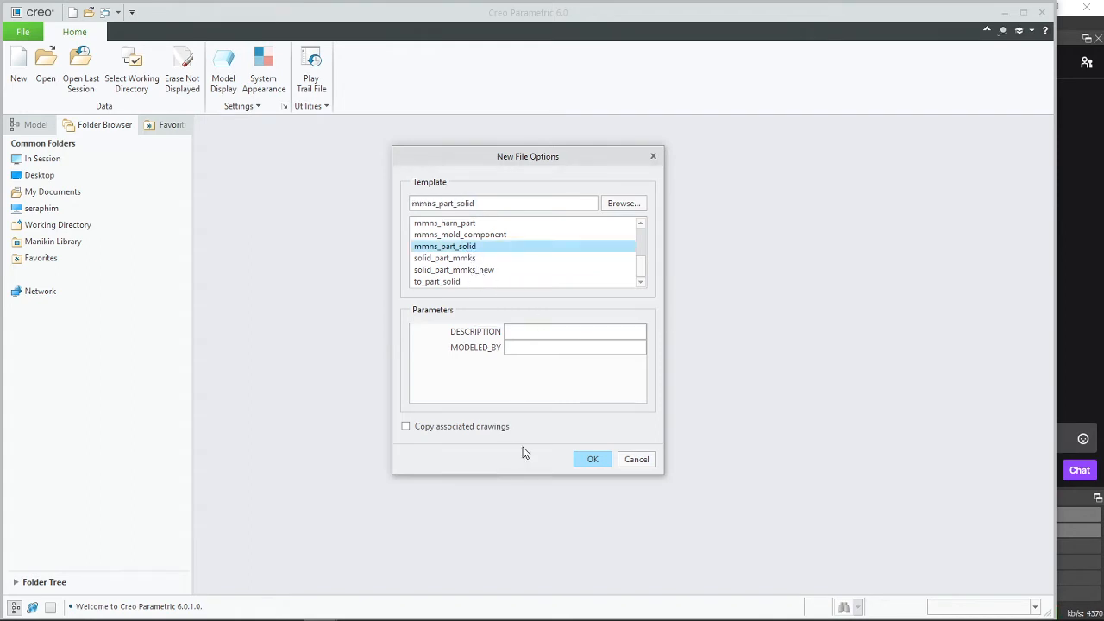
pyautogui.click(593, 460)
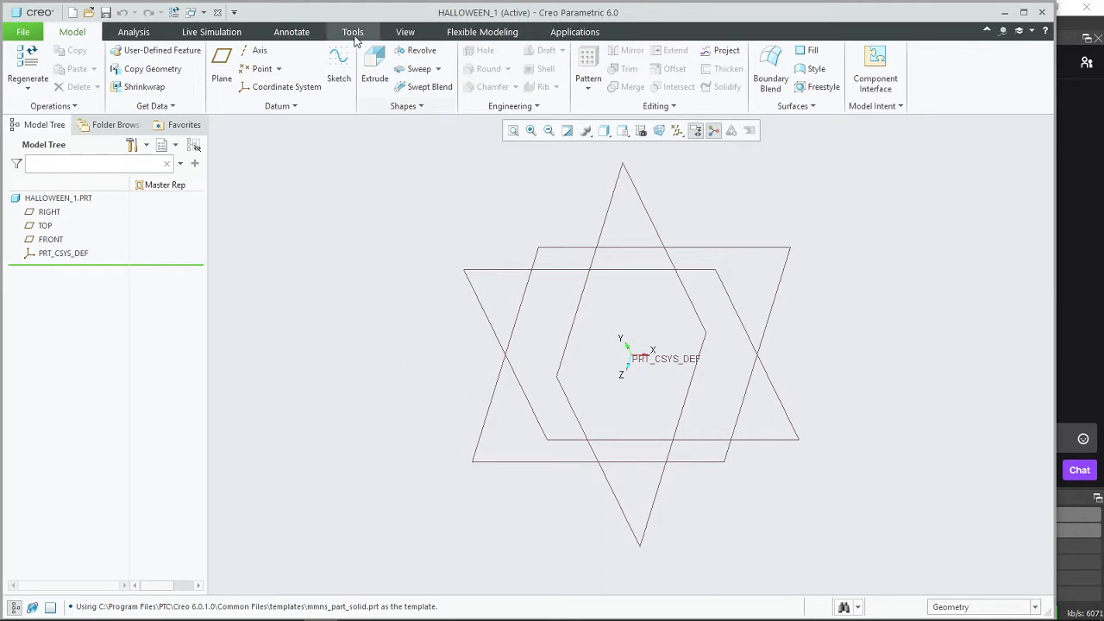
# Step: Start a sketch on the TOP plane with the RIGHT plane as right-facing reference, and orient the view flat to the sketch
pyautogui.click(342, 69)
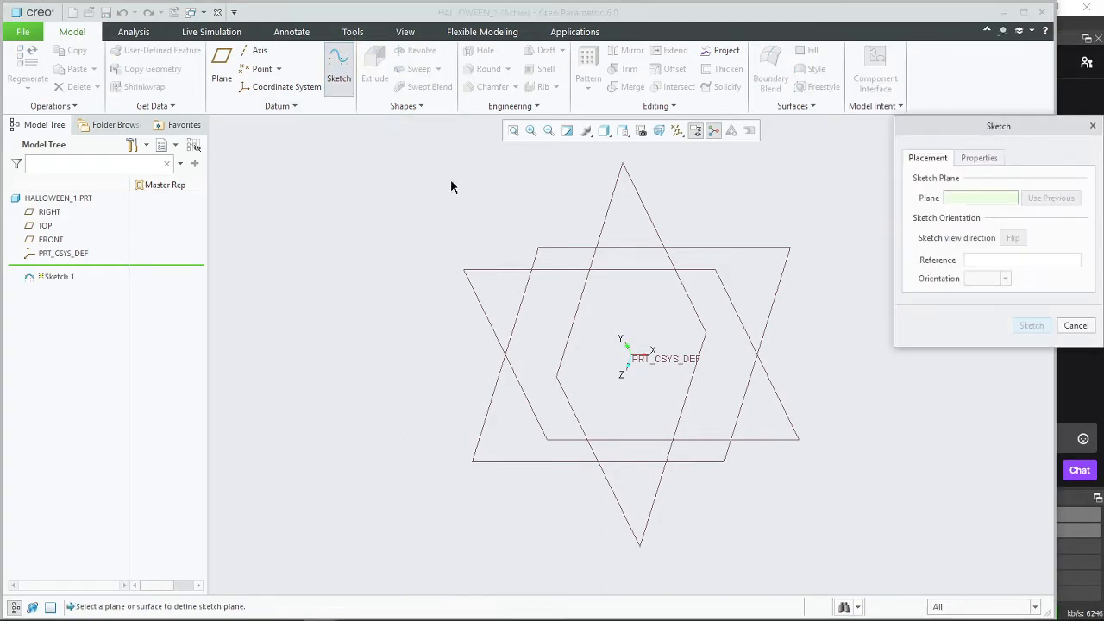
pyautogui.click(569, 249)
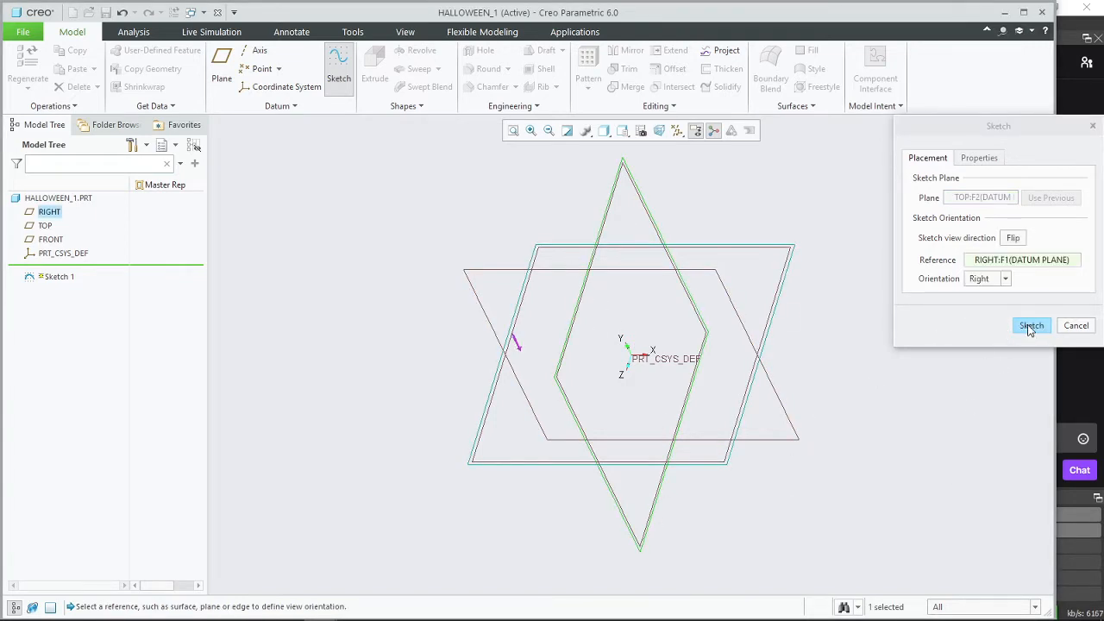
pyautogui.click(1028, 329)
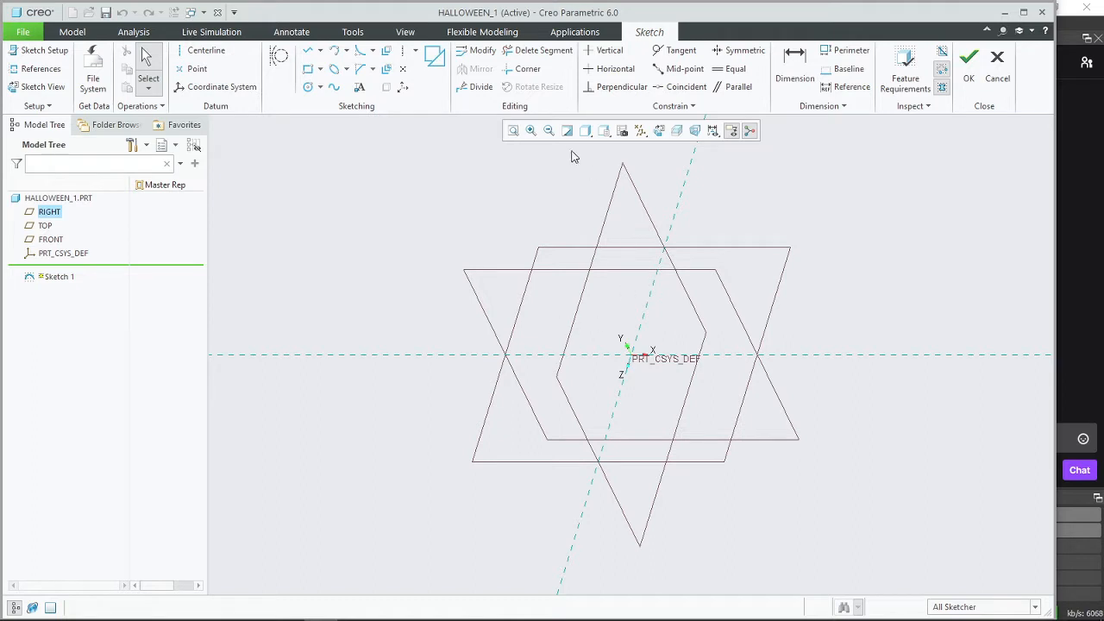
pyautogui.click(658, 130)
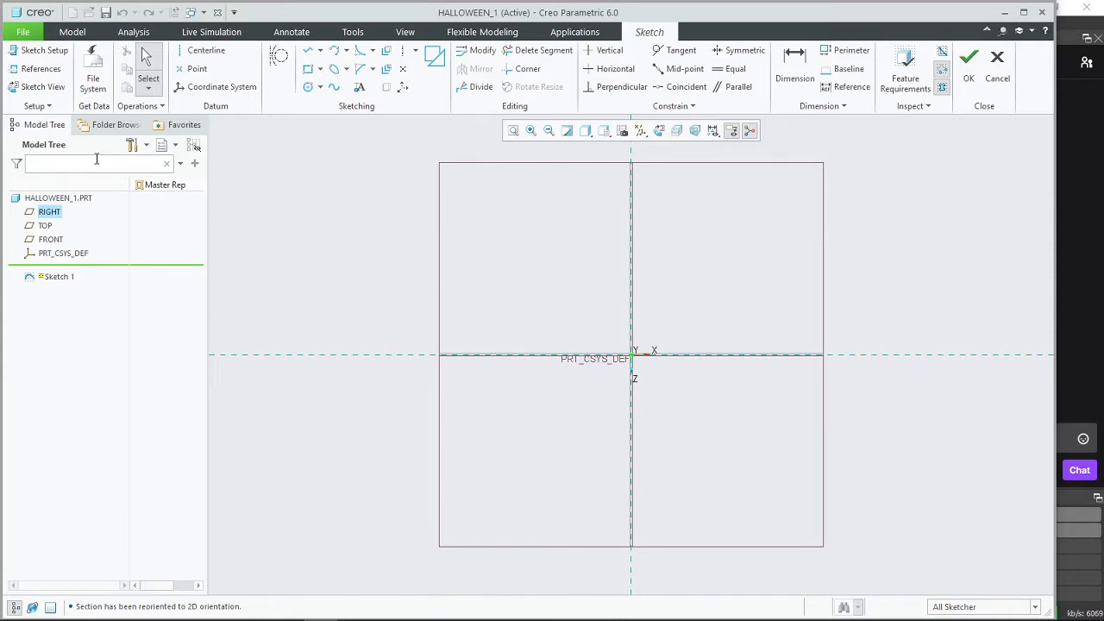
# Step: Sketch a circle centred on the origin and set its diameter to 350 mm
pyautogui.click(307, 90)
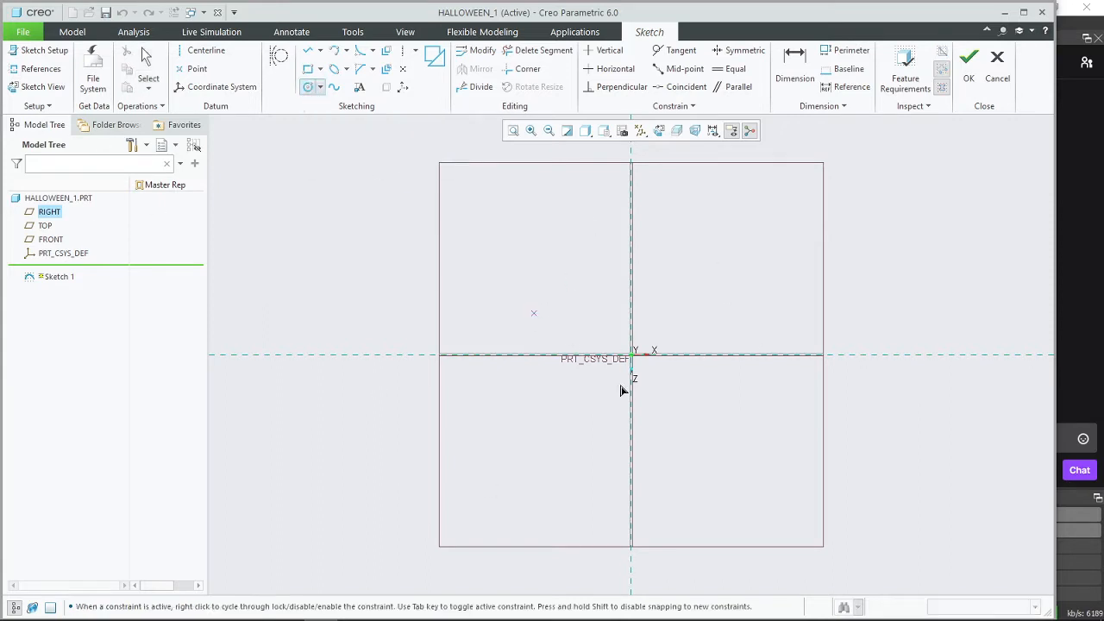
pyautogui.click(632, 356)
pyautogui.click(537, 242)
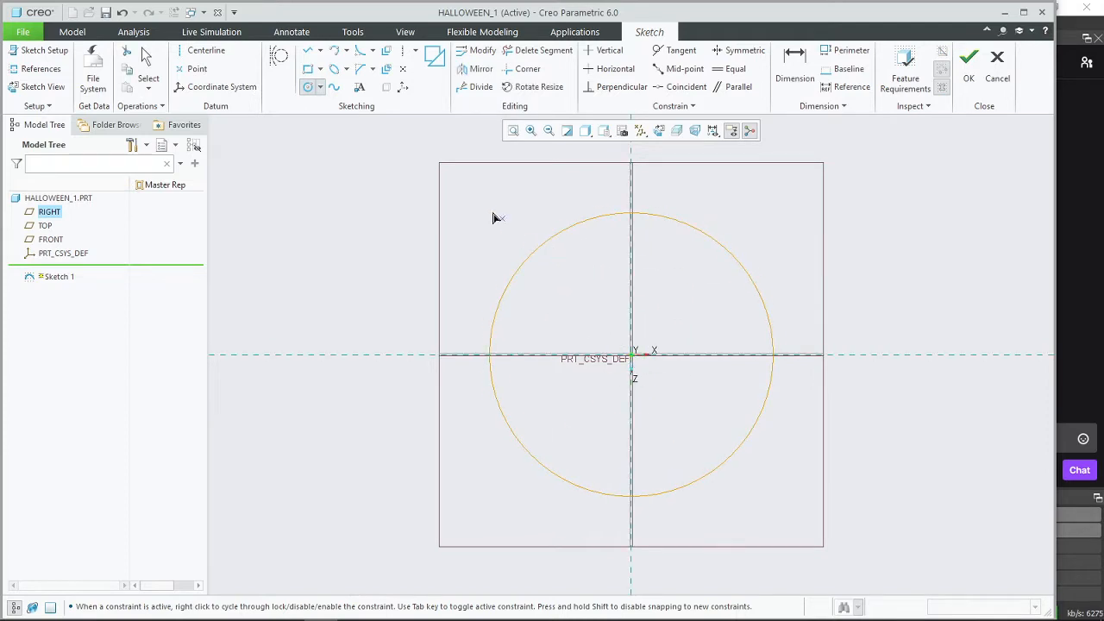
pyautogui.middleClick(484, 202)
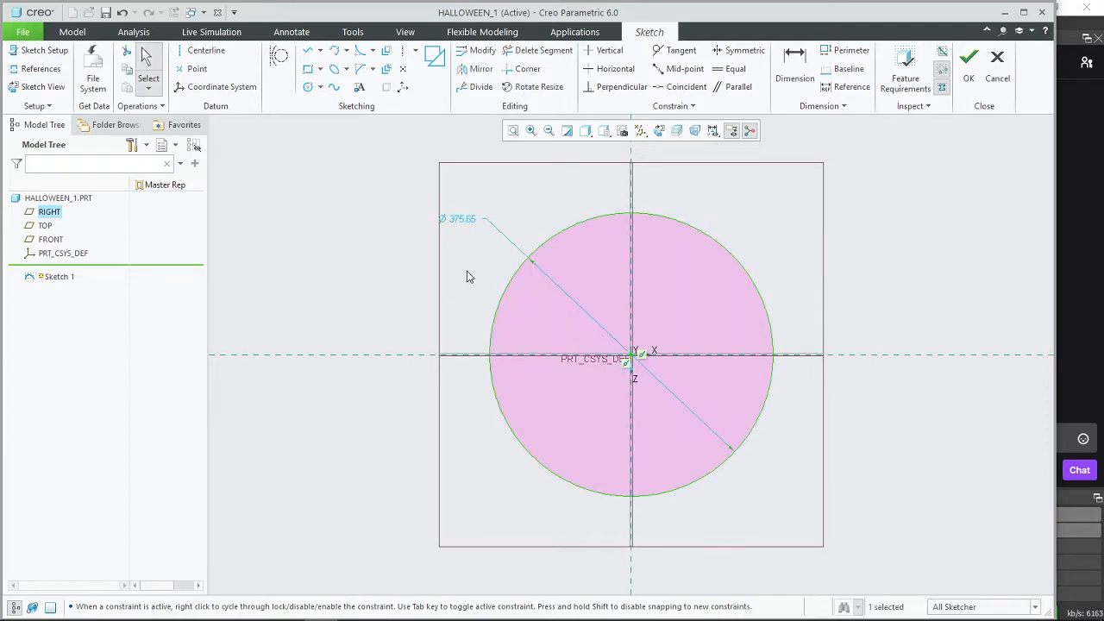
pyautogui.doubleClick(466, 221)
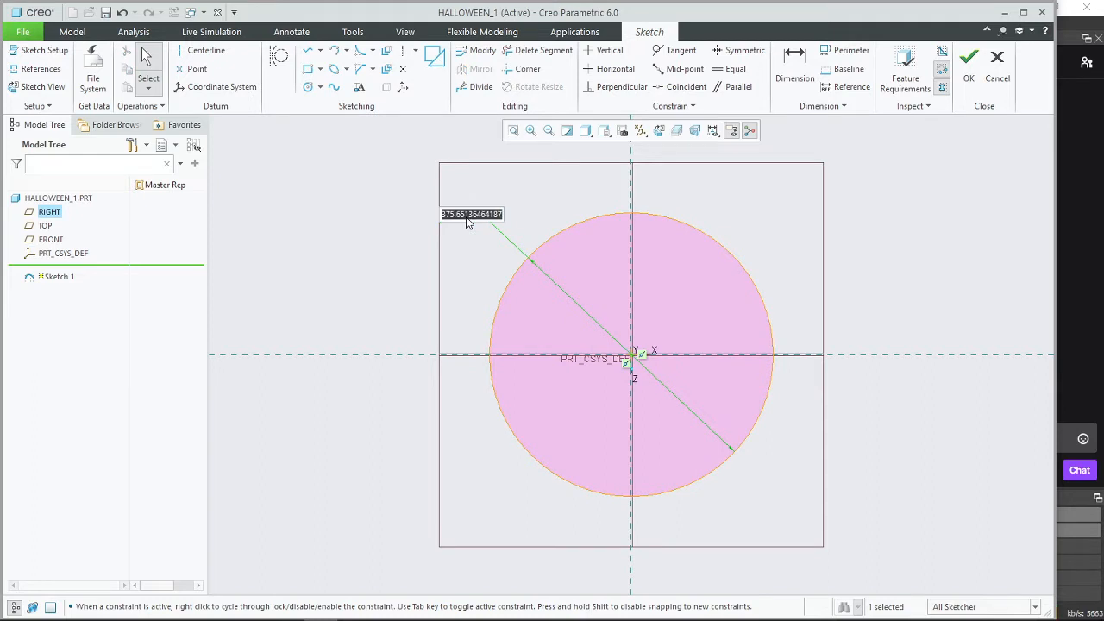
pyautogui.write('360')
pyautogui.press('Return')
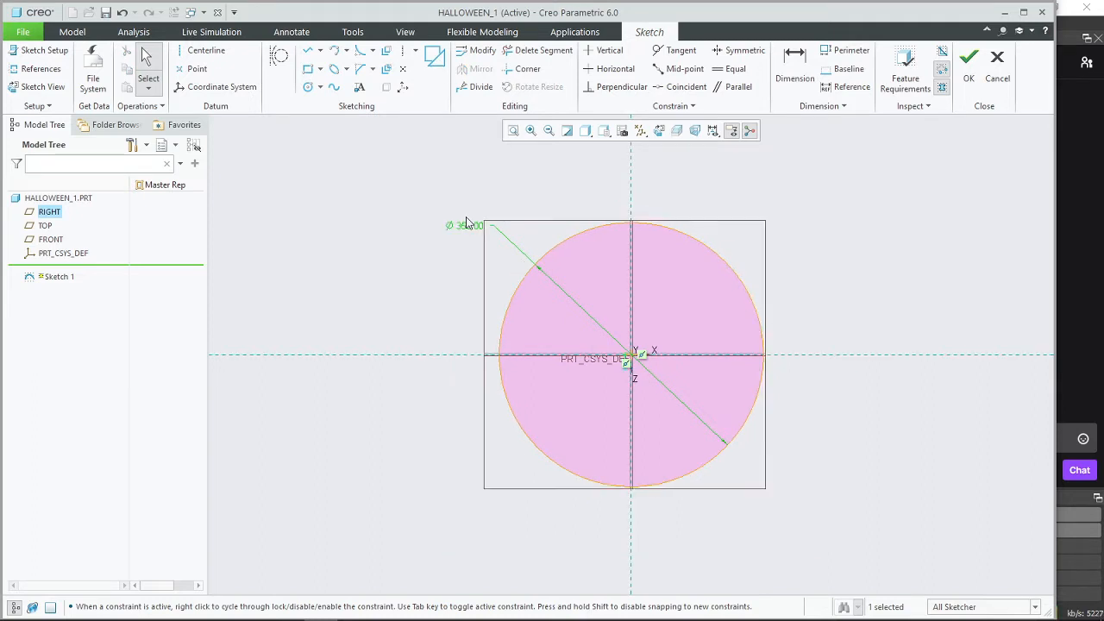
pyautogui.scroll(-1, 708, 354)
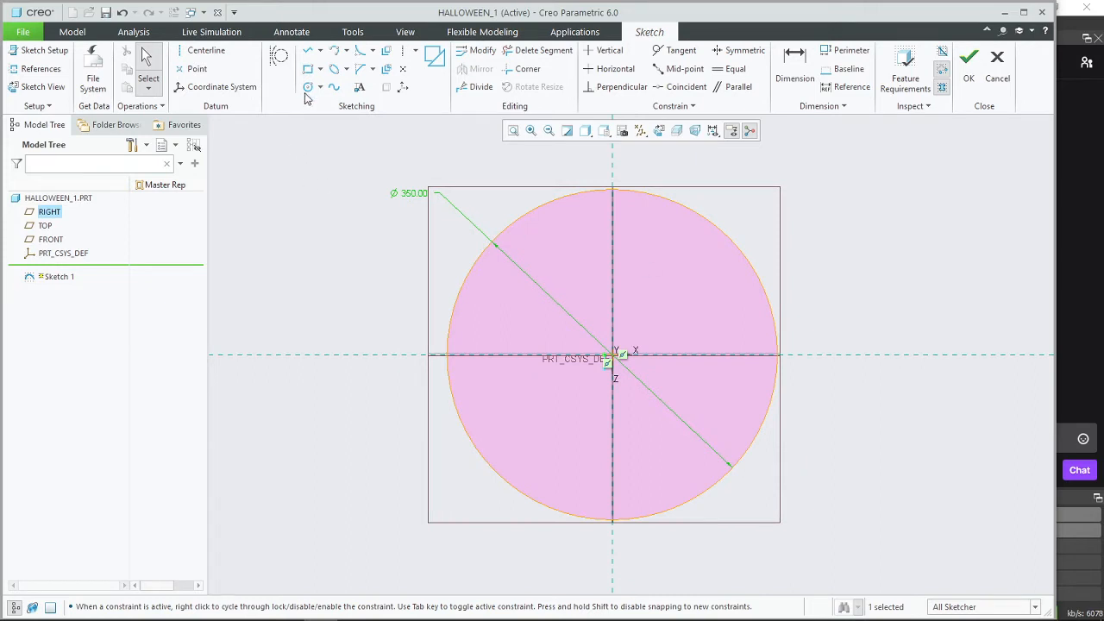
# Step: Undo the diameter change and the circle itself
pyautogui.hotkey('ctrl', 'z')
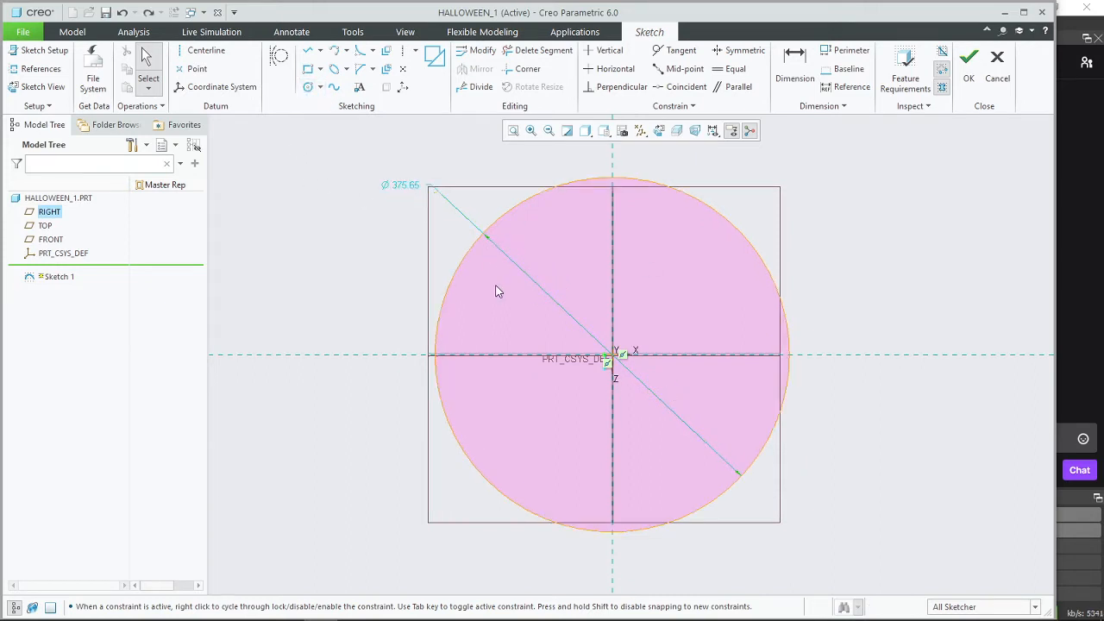
pyautogui.hotkey('ctrl', 'z')
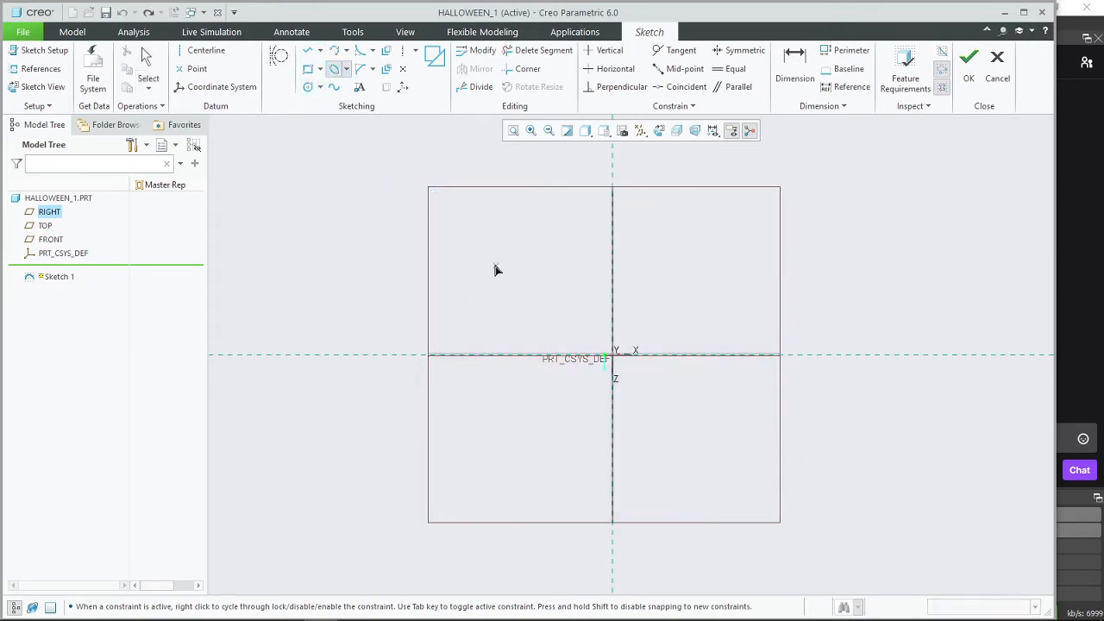
pyautogui.click(488, 246)
pyautogui.middleClick(648, 245)
pyautogui.middleClick(650, 246)
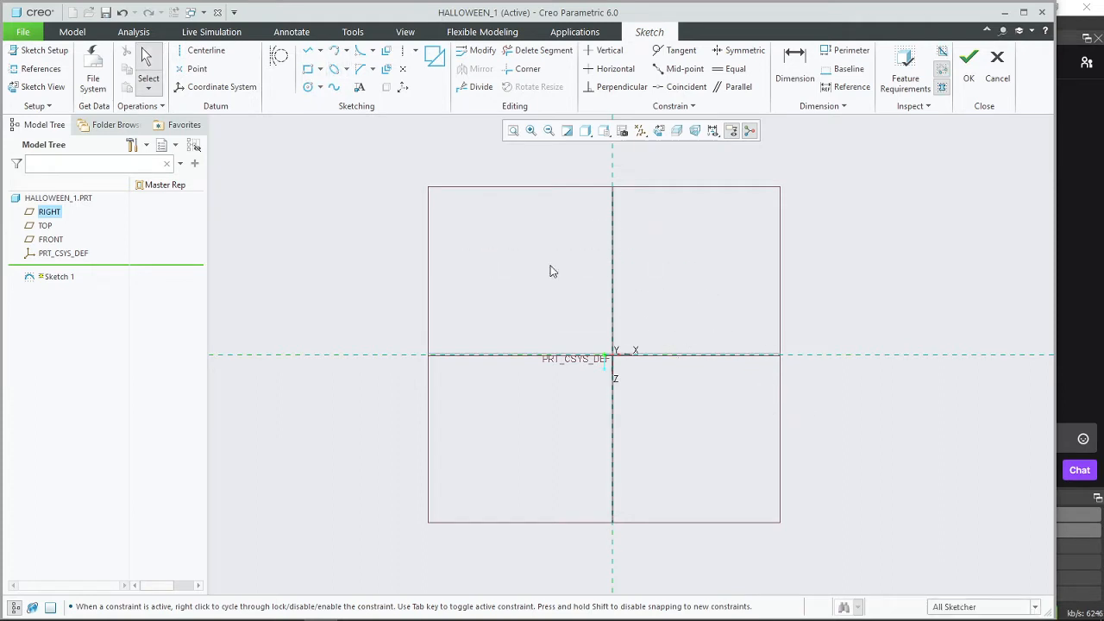
pyautogui.click(308, 88)
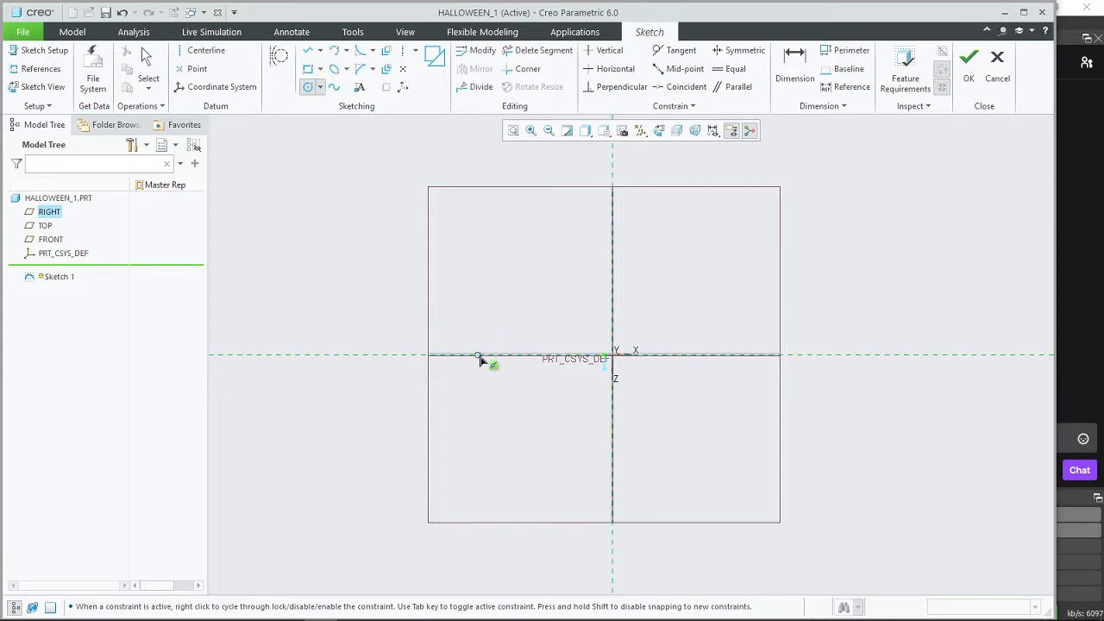
pyautogui.click(533, 355)
pyautogui.middleClick(745, 354)
# Step: Sketch an ellipse about 248 mm wide and 210 mm high, with its long axis along the horizontal reference
pyautogui.click(334, 69)
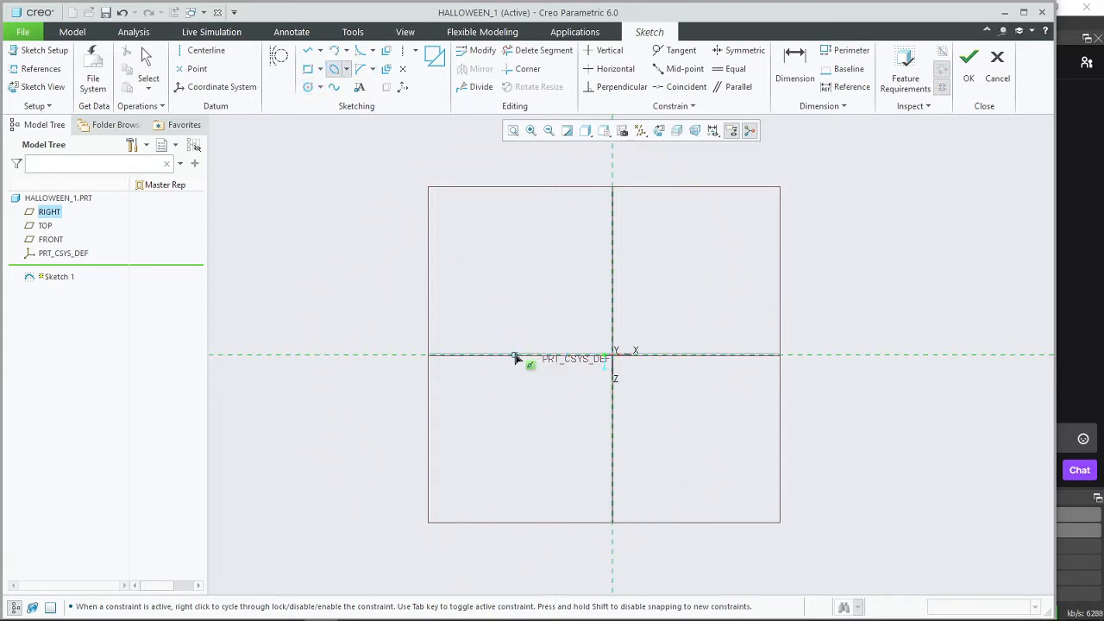
pyautogui.click(515, 355)
pyautogui.click(747, 354)
pyautogui.click(771, 284)
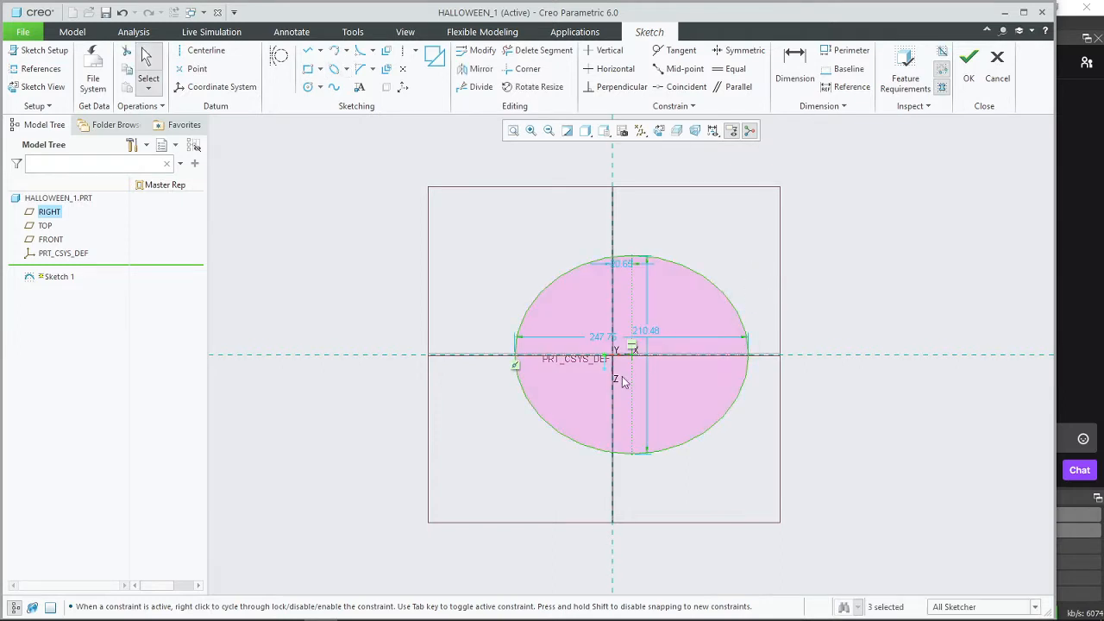
# Step: Set the ellipse's width to 250 mm and its height to 210 mm
pyautogui.scroll(3, 634, 371)
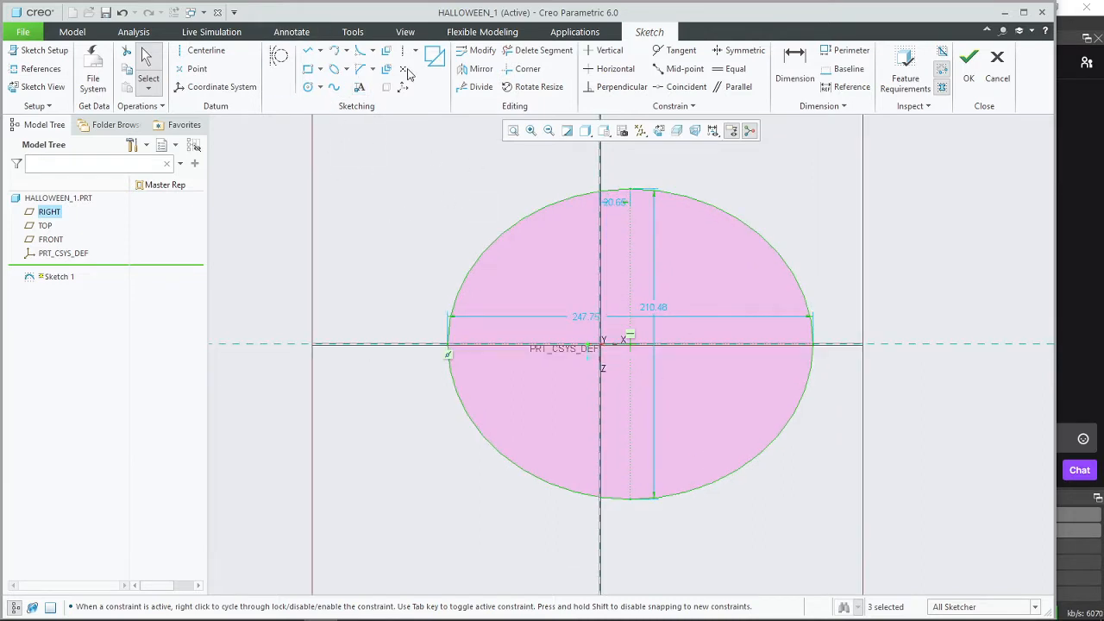
pyautogui.scroll(2, 635, 337)
pyautogui.scroll(-1, 655, 364)
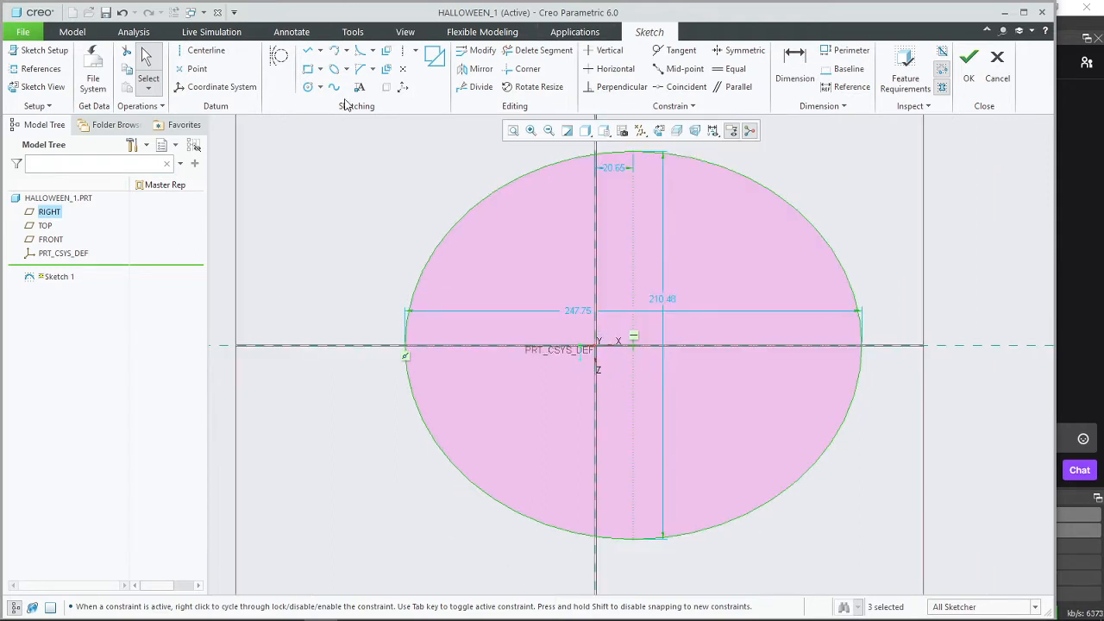
pyautogui.click(678, 90)
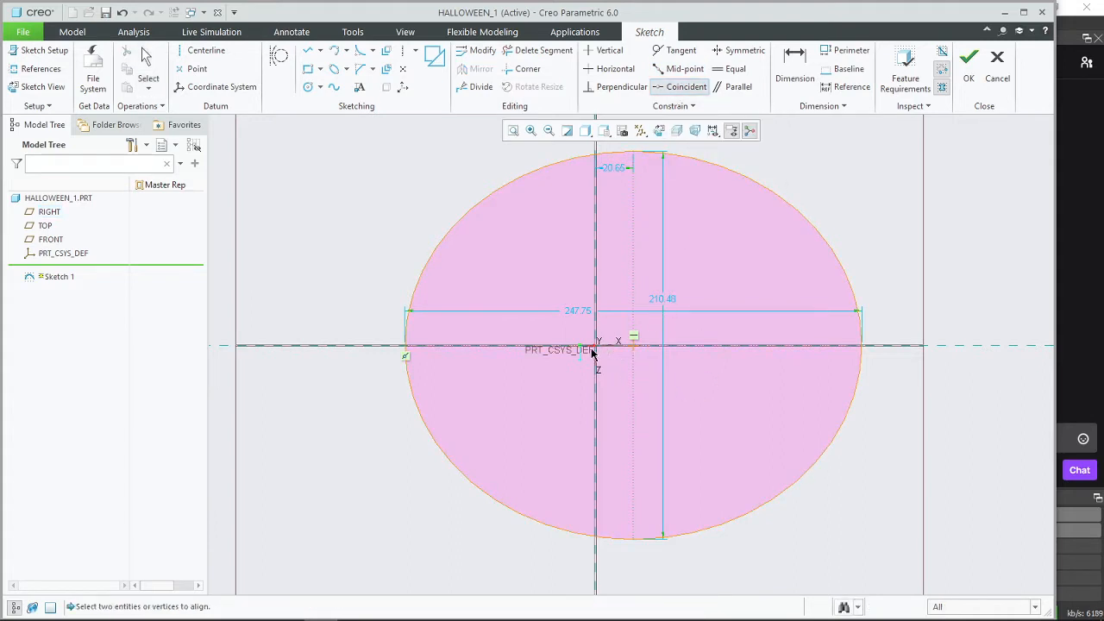
pyautogui.middleClick(421, 162)
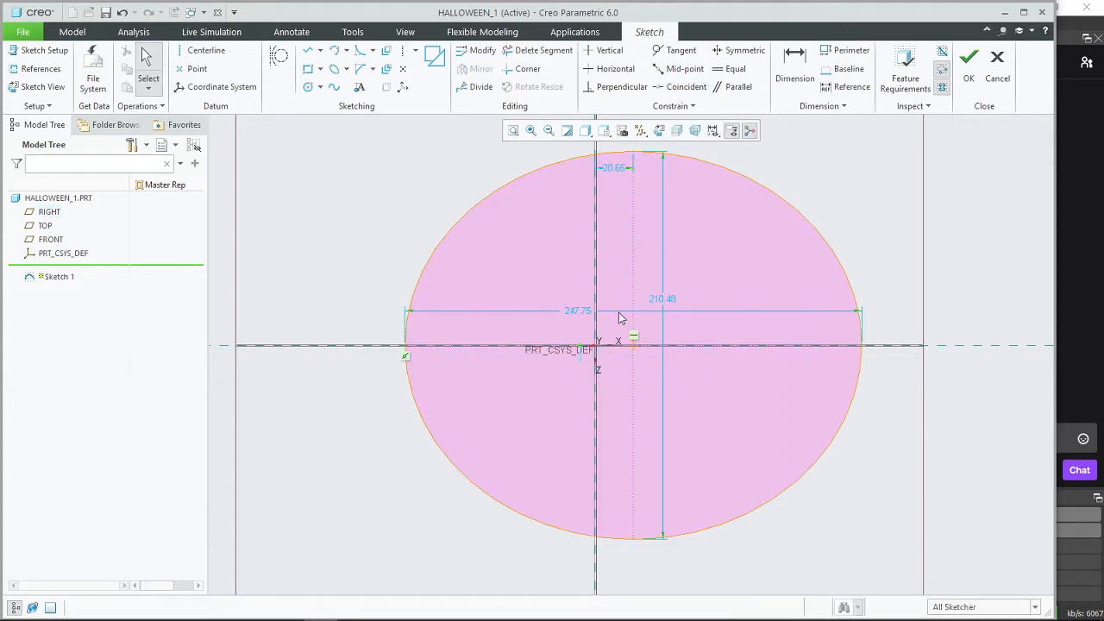
pyautogui.doubleClick(578, 312)
pyautogui.write('250')
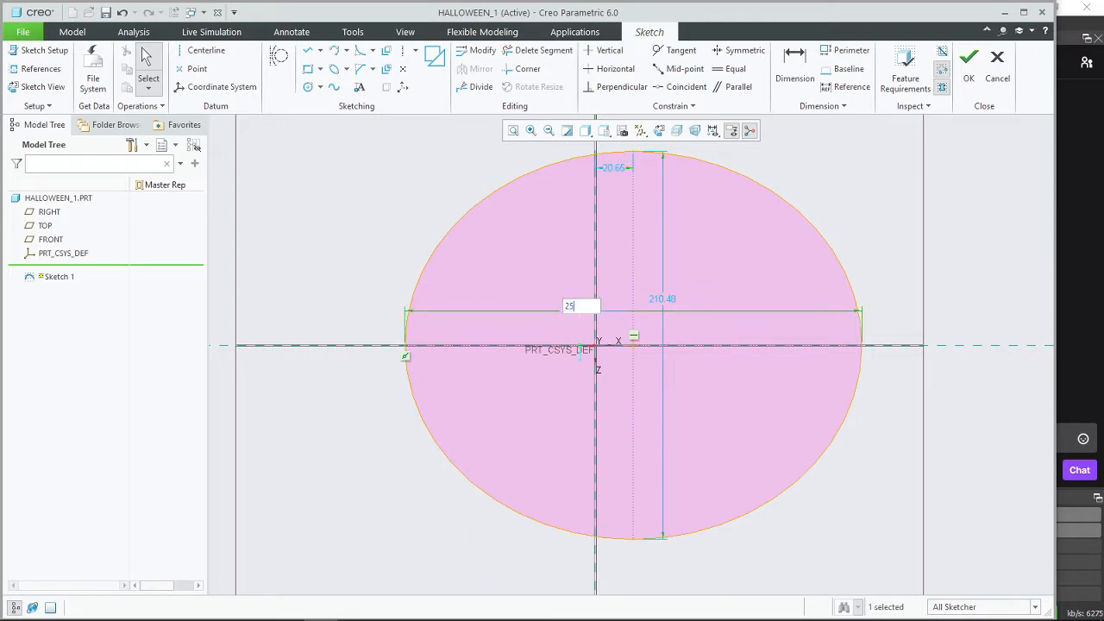
pyautogui.press('Return')
pyautogui.doubleClick(661, 298)
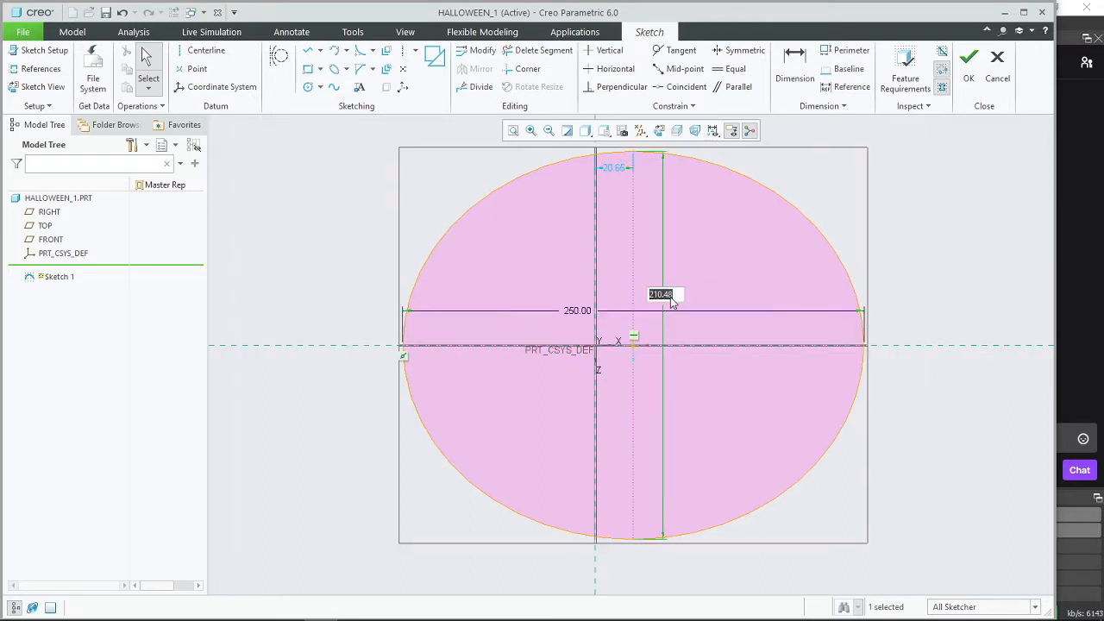
pyautogui.write('210')
pyautogui.press('Return')
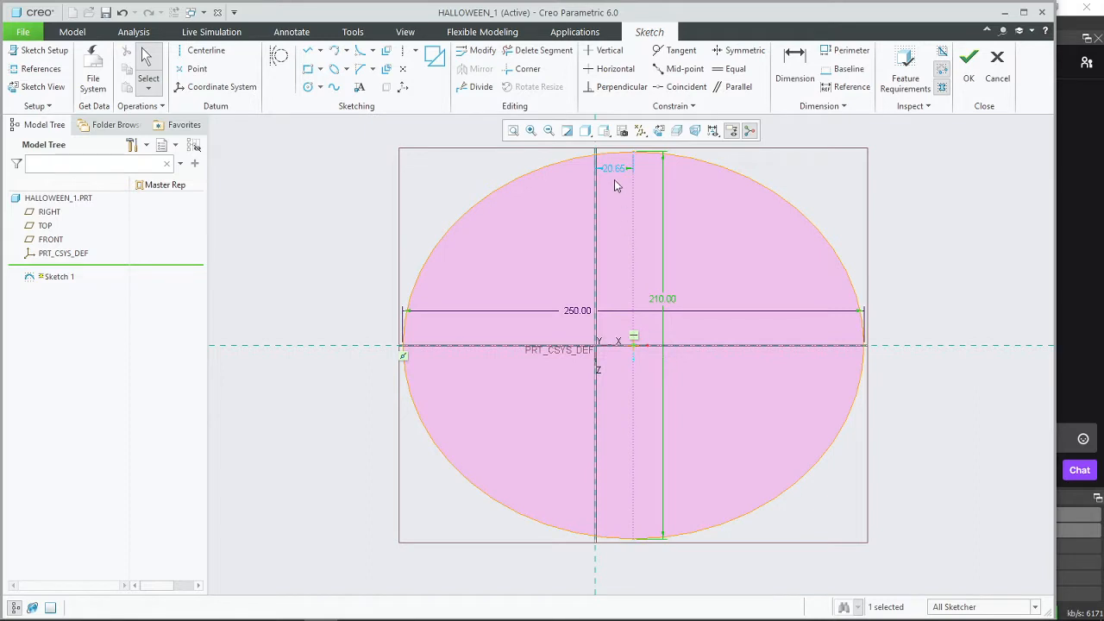
# Step: Constrain the ellipse's upper axis point coincident with the vertical reference line to centre the ellipse on the origin
pyautogui.doubleClick(615, 170)
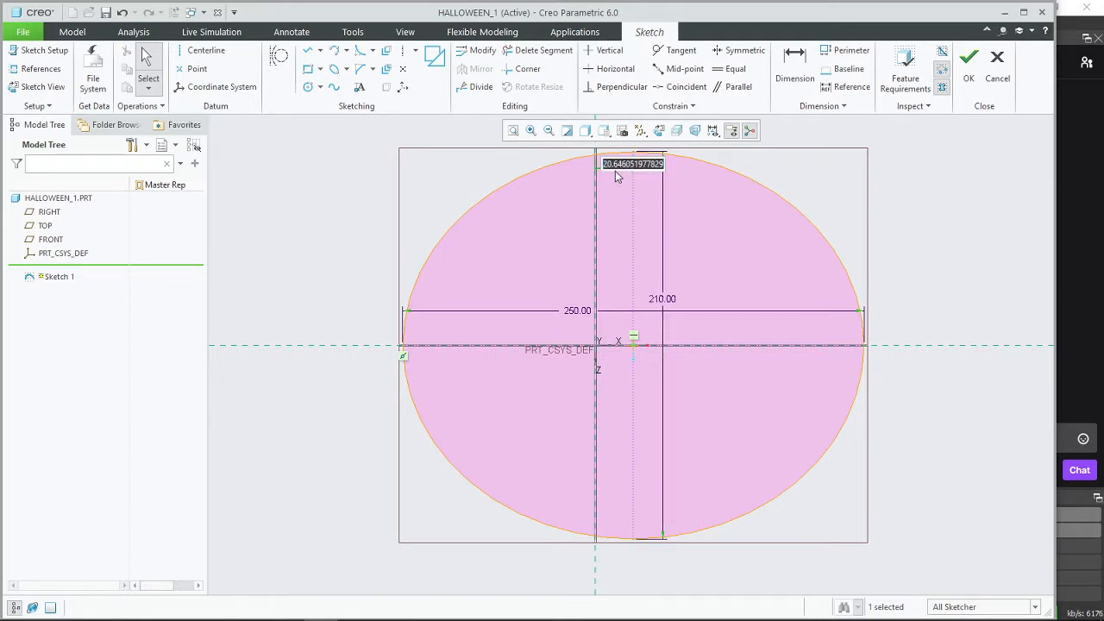
pyautogui.press('Escape')
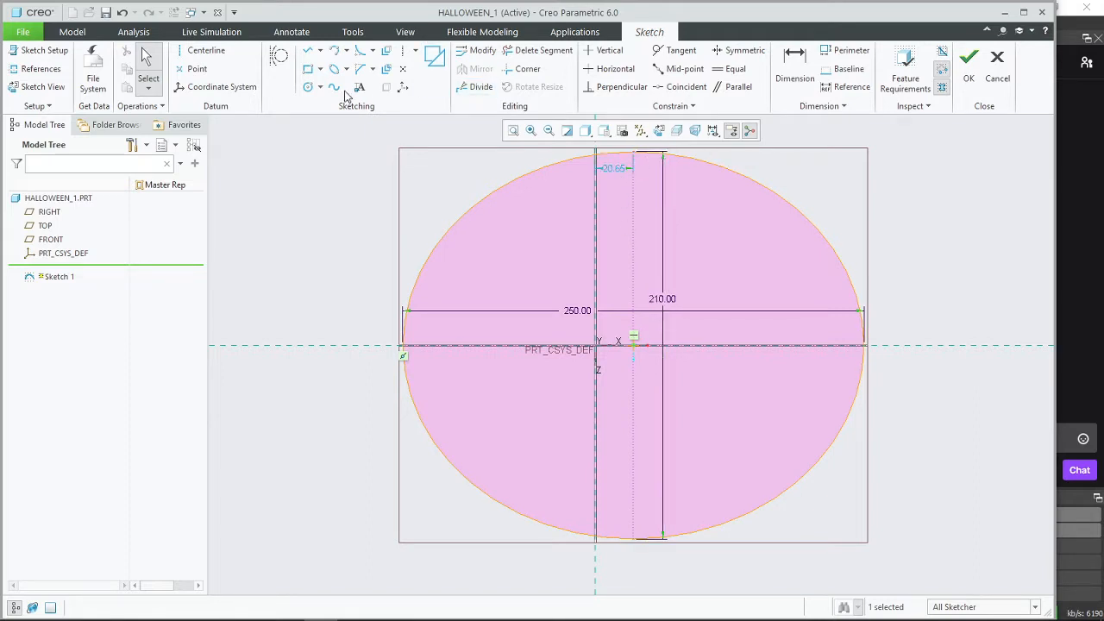
pyautogui.click(679, 86)
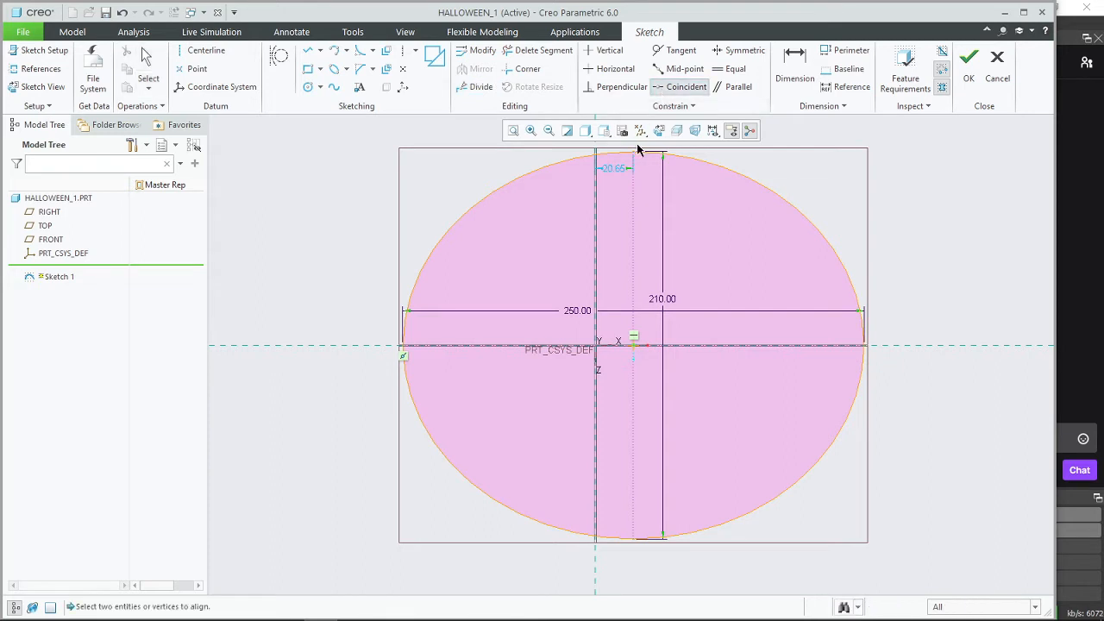
pyautogui.click(633, 153)
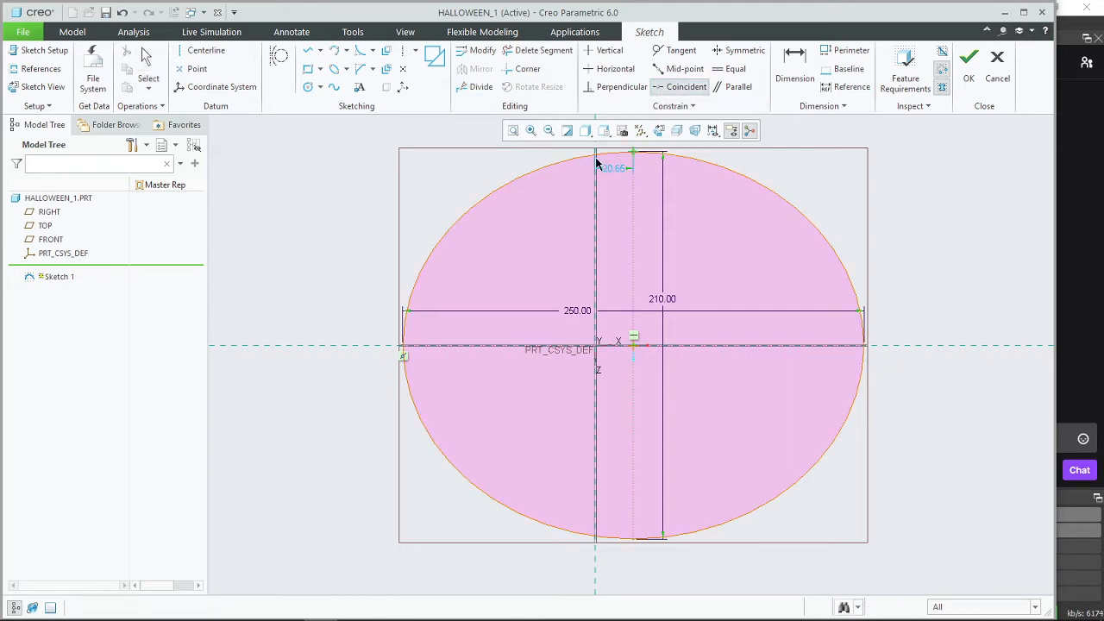
pyautogui.click(595, 312)
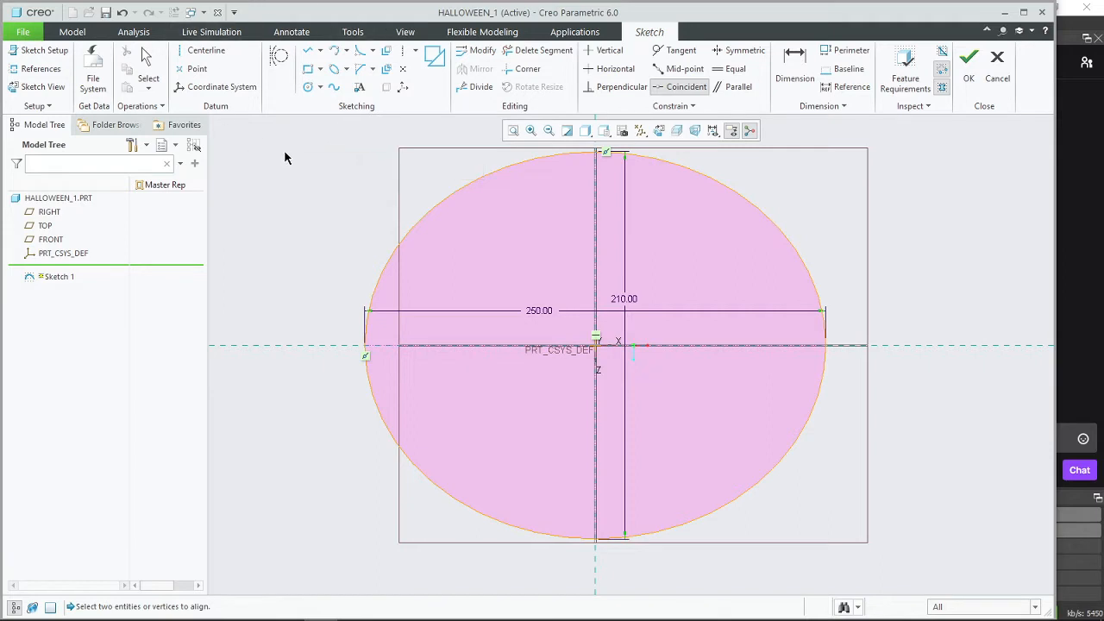
# Step: Sketch a circle about 193 mm in diameter inside the ellipse, centred on the origin
pyautogui.click(307, 86)
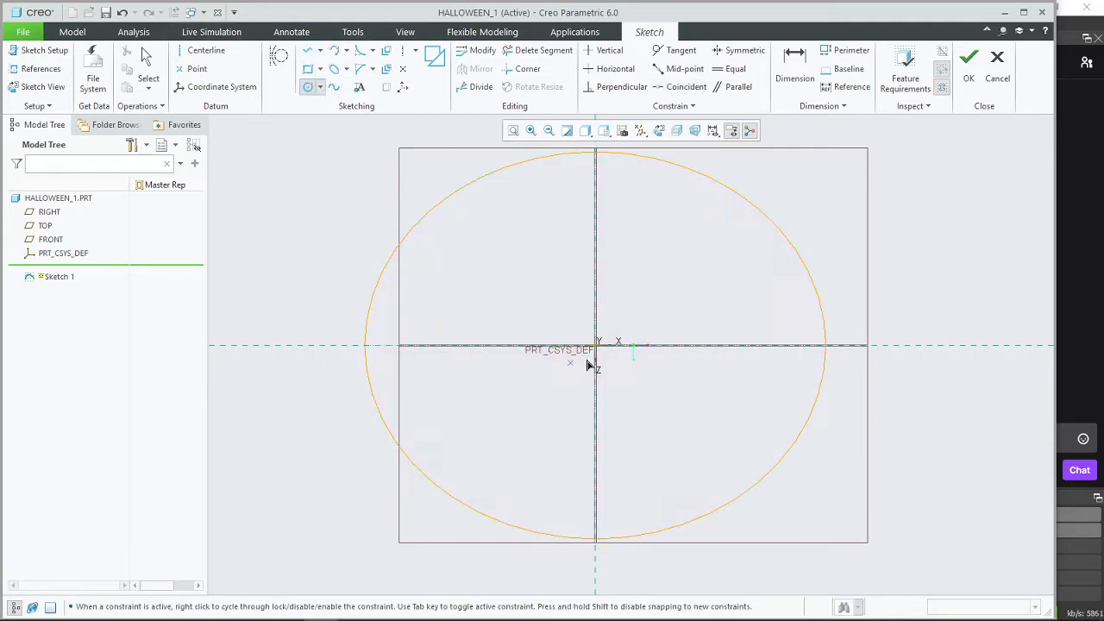
pyautogui.click(595, 346)
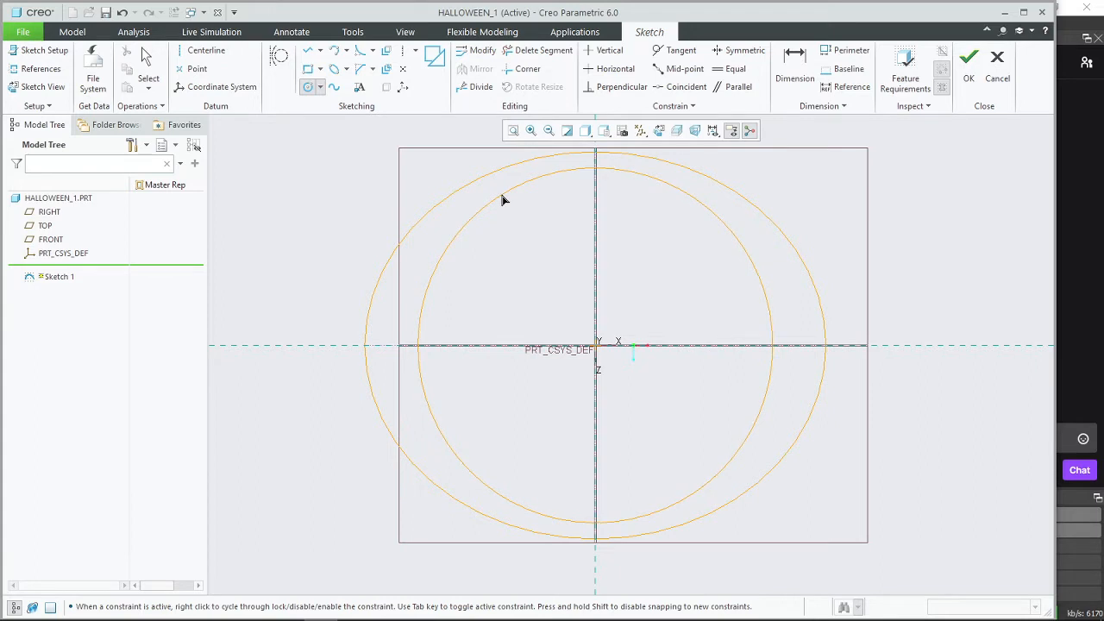
pyautogui.middleClick(502, 196)
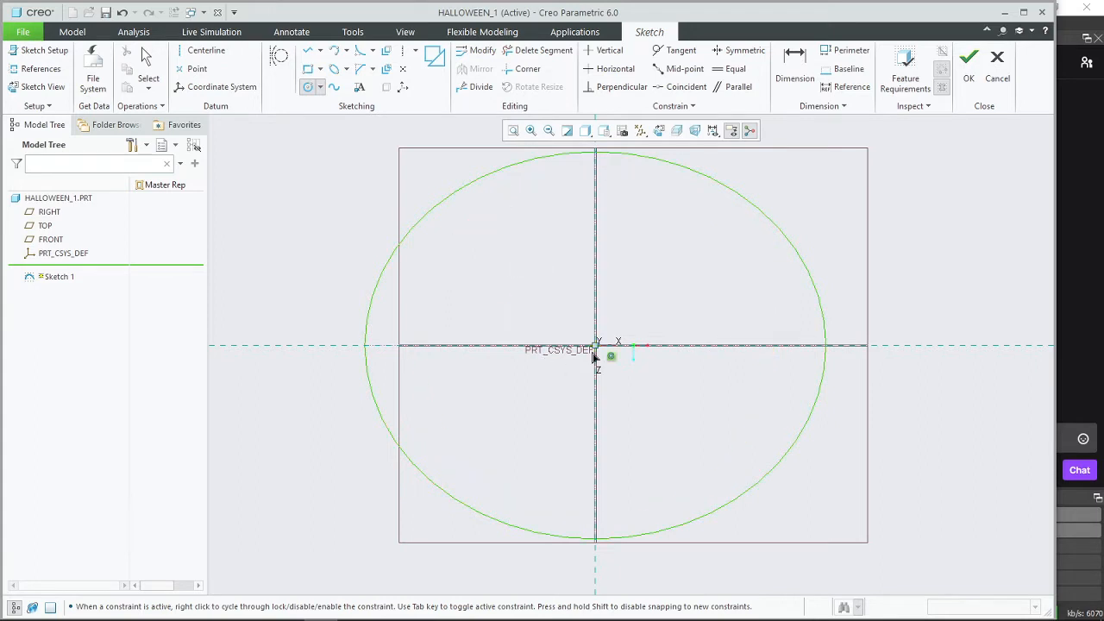
pyautogui.click(595, 346)
pyautogui.click(480, 212)
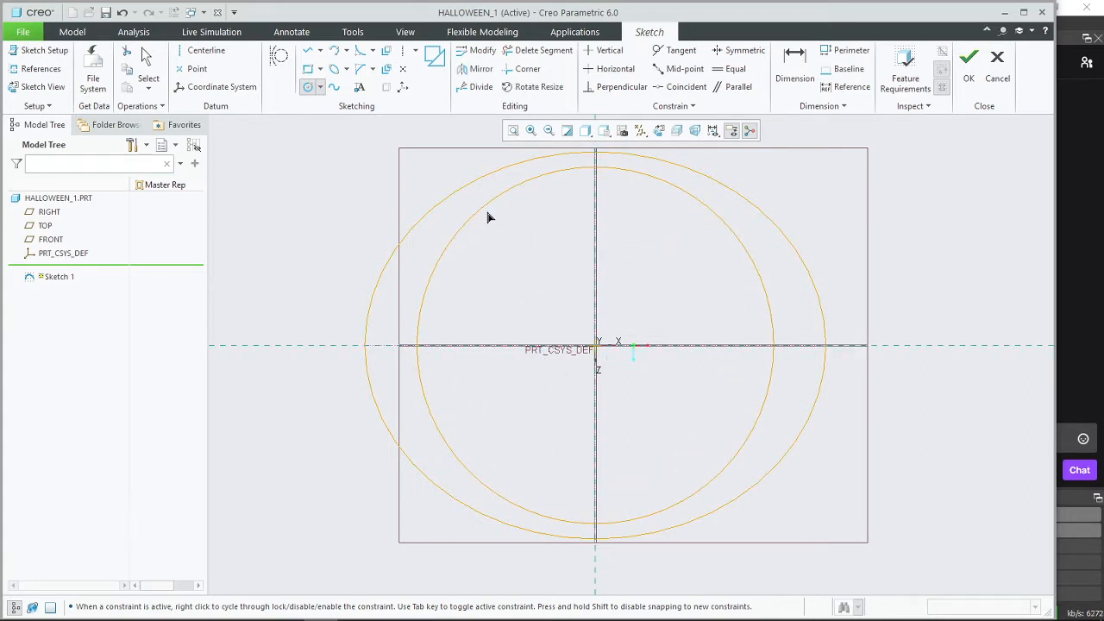
pyautogui.middleClick(515, 232)
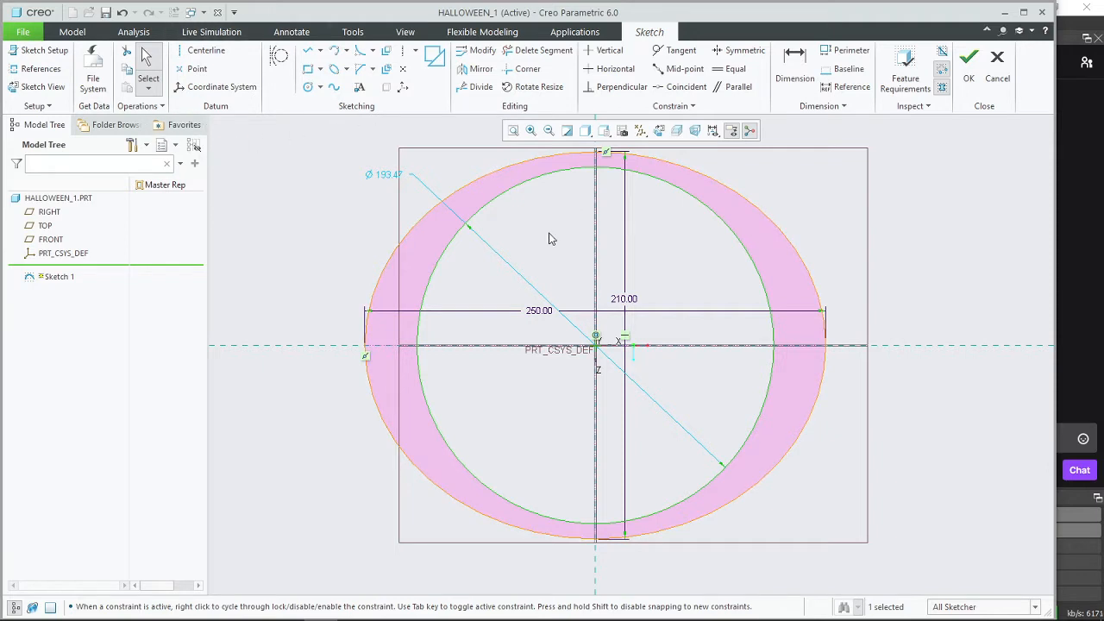
# Step: Add a vertical centreline through the origin along the vertical reference
pyautogui.scroll(-2, 479, 220)
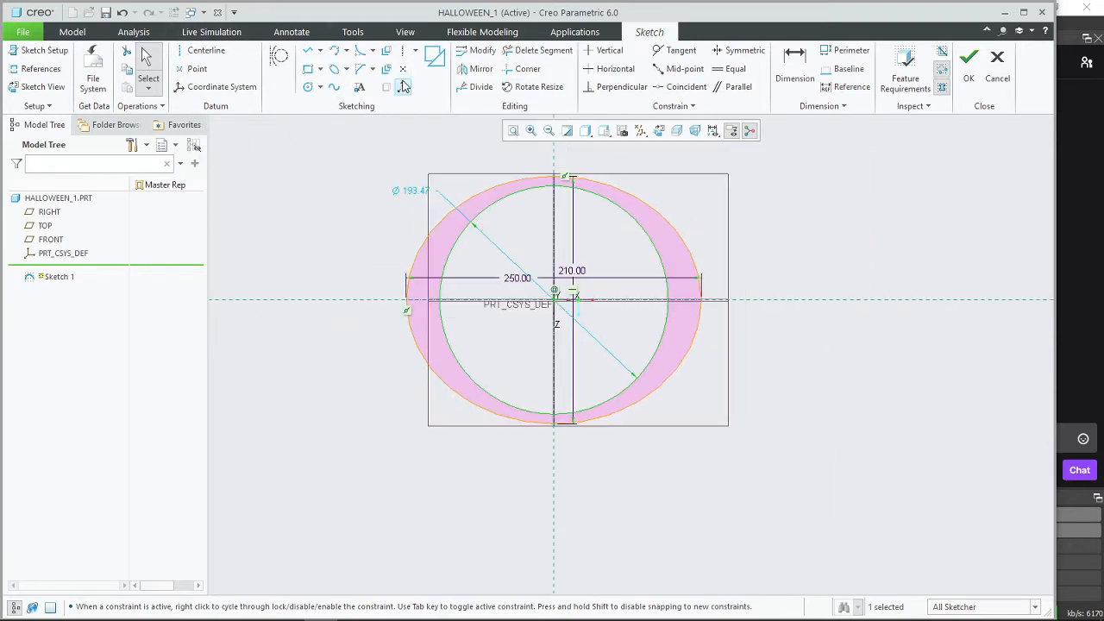
pyautogui.click(402, 52)
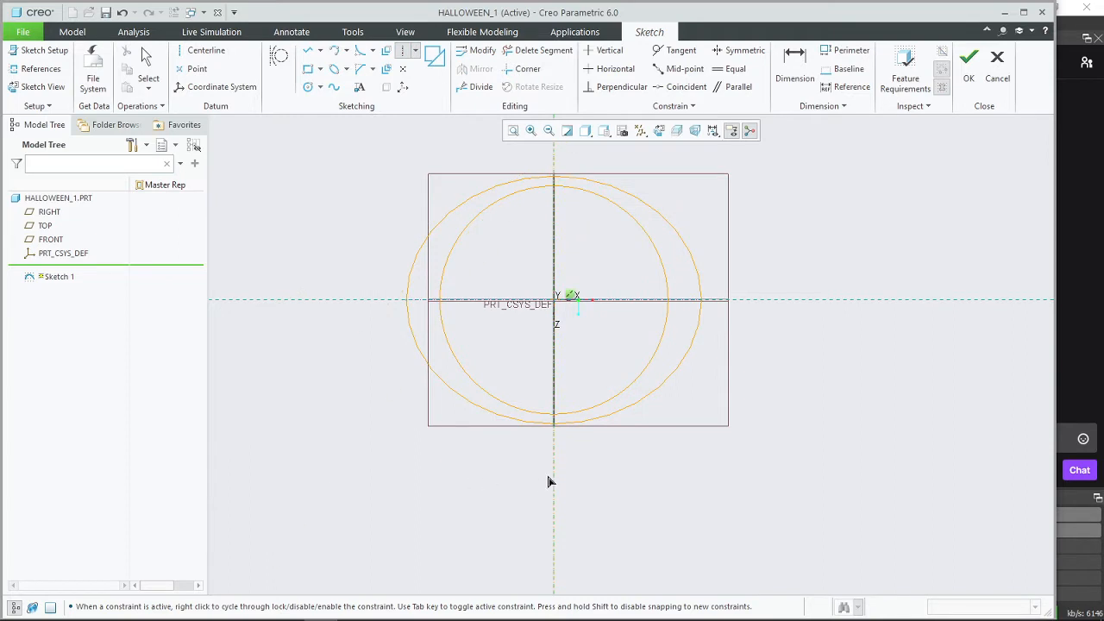
pyautogui.middleClick(638, 466)
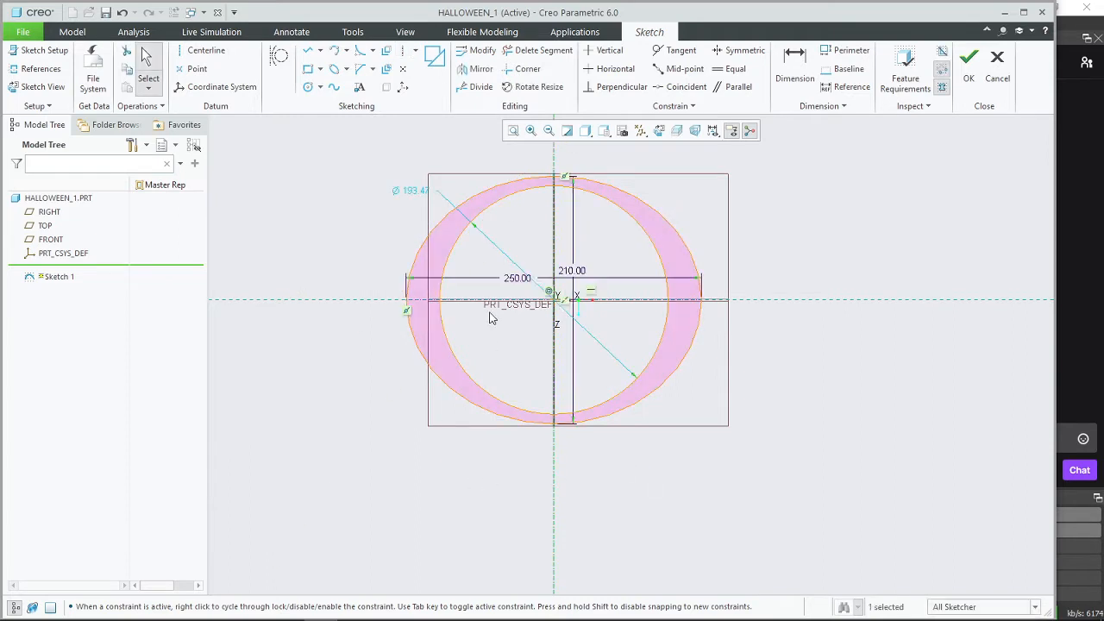
# Step: Trim away the halves of the ellipse and circle on the negative X side of the centreline
pyautogui.scroll(1, 493, 308)
pyautogui.scroll(-2, 490, 304)
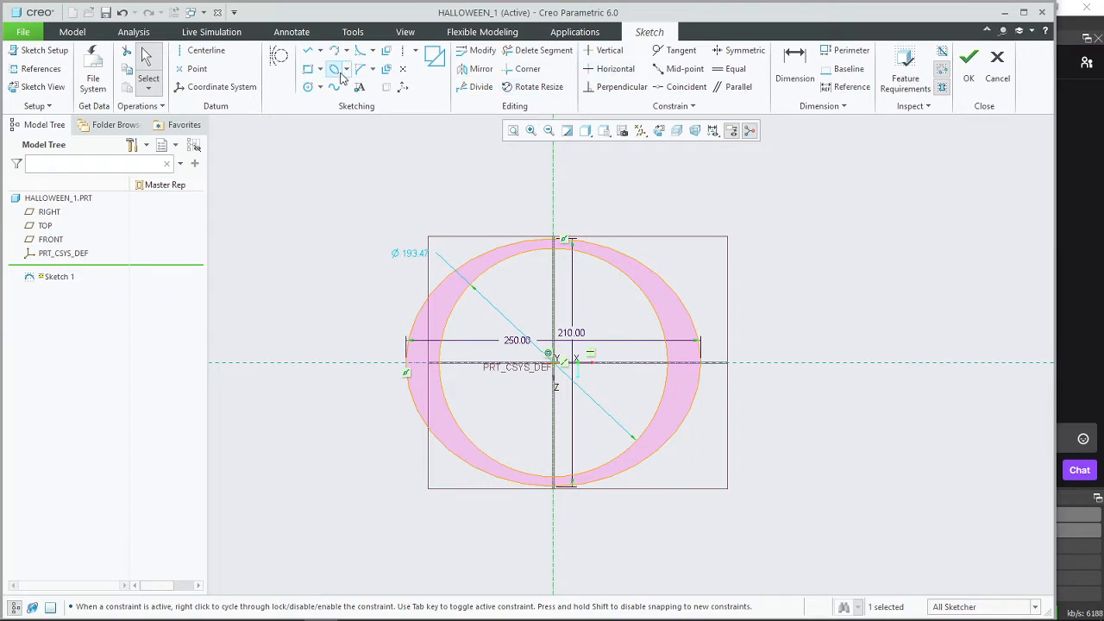
pyautogui.click(509, 54)
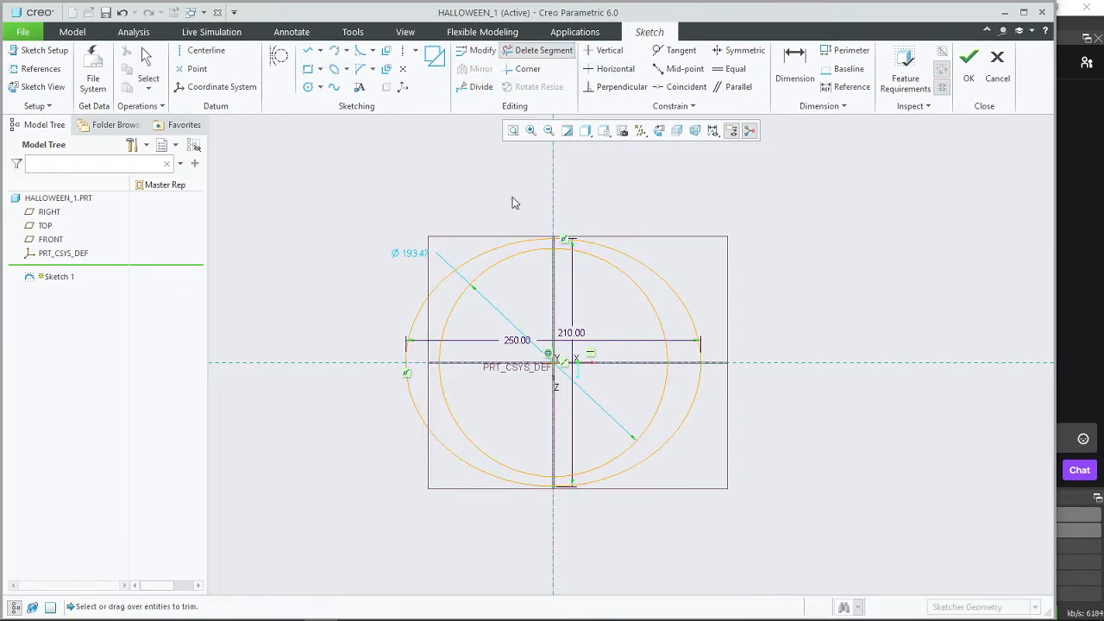
pyautogui.moveTo(512, 201)
pyautogui.mouseDown()
pyautogui.moveTo(507, 314)
pyautogui.moveTo(366, 338)
pyautogui.mouseUp()
pyautogui.moveTo(371, 465); pyautogui.dragTo(498, 378)
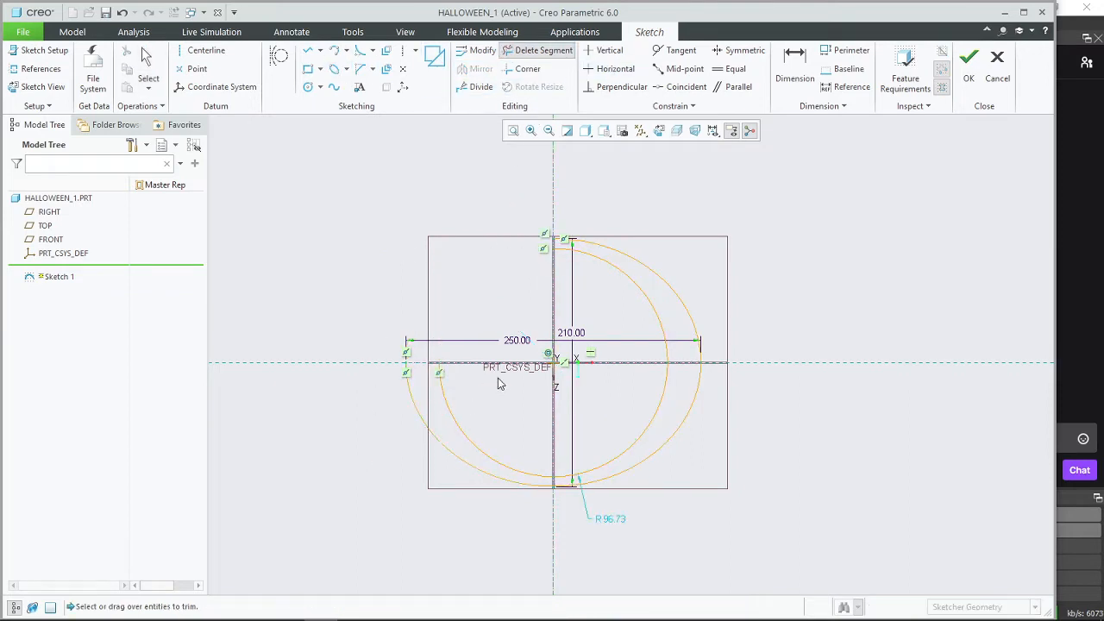
pyautogui.moveTo(446, 505); pyautogui.dragTo(505, 426)
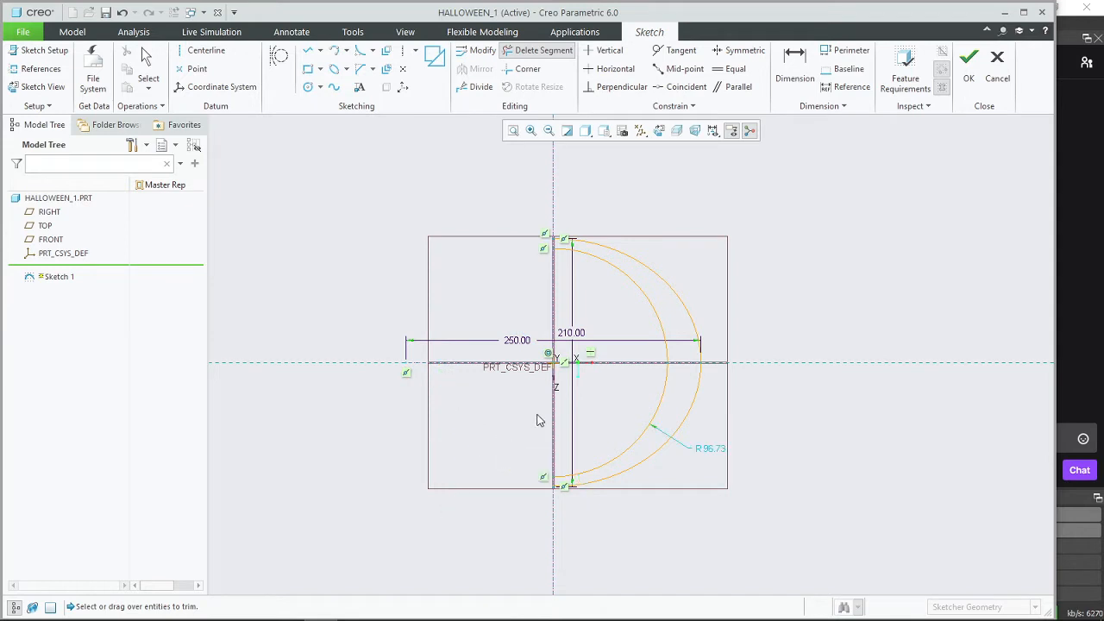
# Step: Close the upper end of the crescent with a short vertical line joining the ellipse and circle arc endpoints
pyautogui.scroll(-2, 536, 414)
pyautogui.scroll(1, 503, 269)
pyautogui.middleClick(494, 221)
pyautogui.keyDown('shift'); pyautogui.moveTo(494, 219); pyautogui.dragTo(488, 268, button='middle'); pyautogui.keyUp('shift')
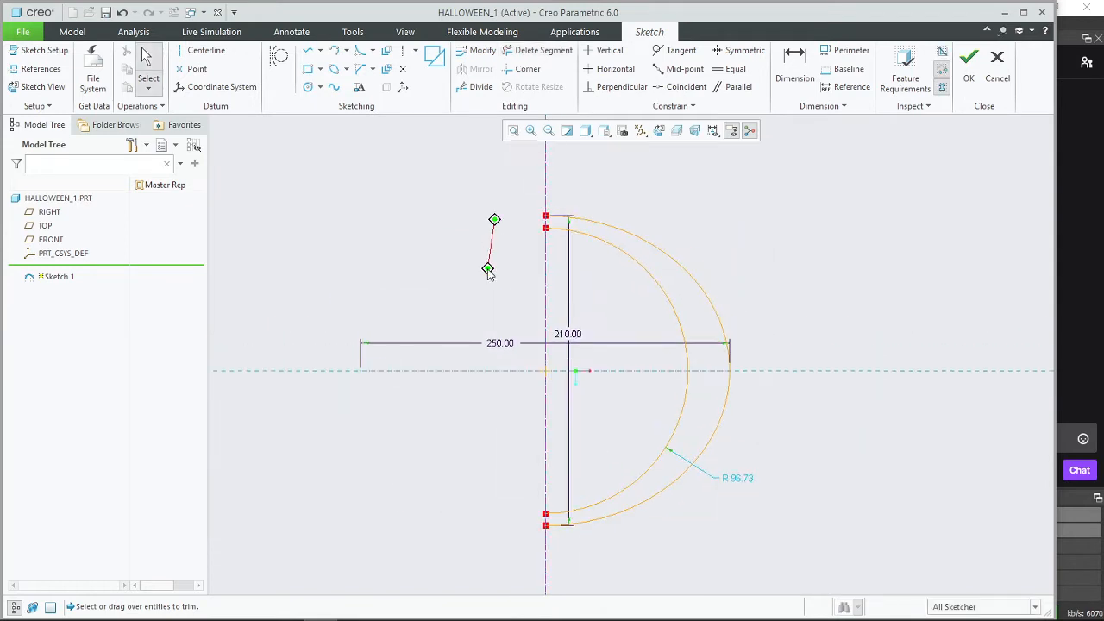
pyautogui.click(311, 52)
pyautogui.scroll(-1, 542, 215)
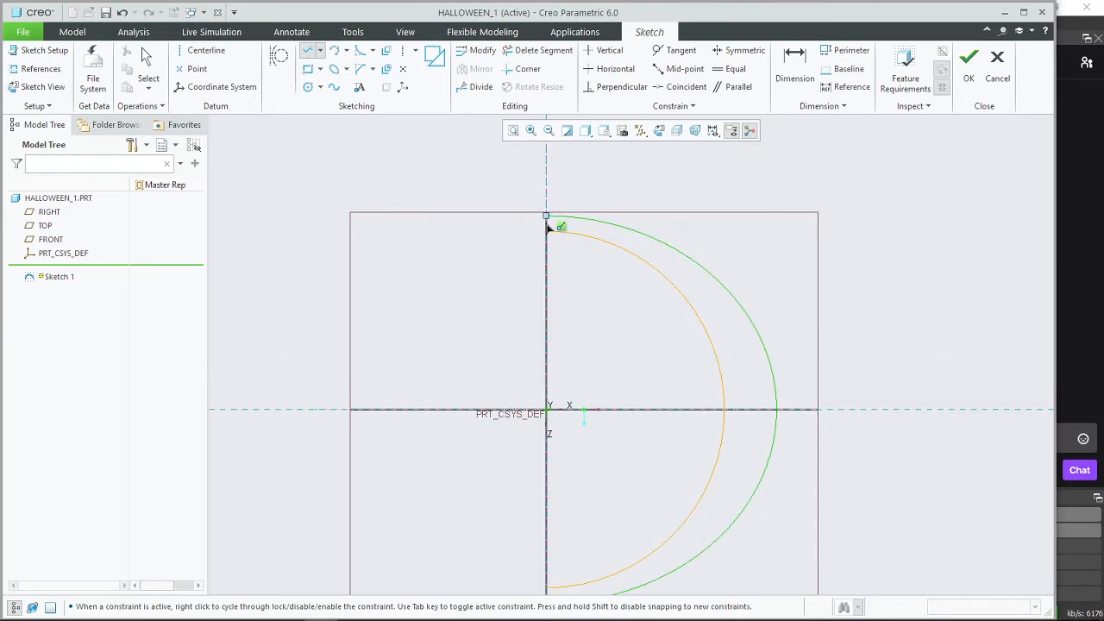
pyautogui.scroll(-1, 546, 227)
pyautogui.click(547, 234)
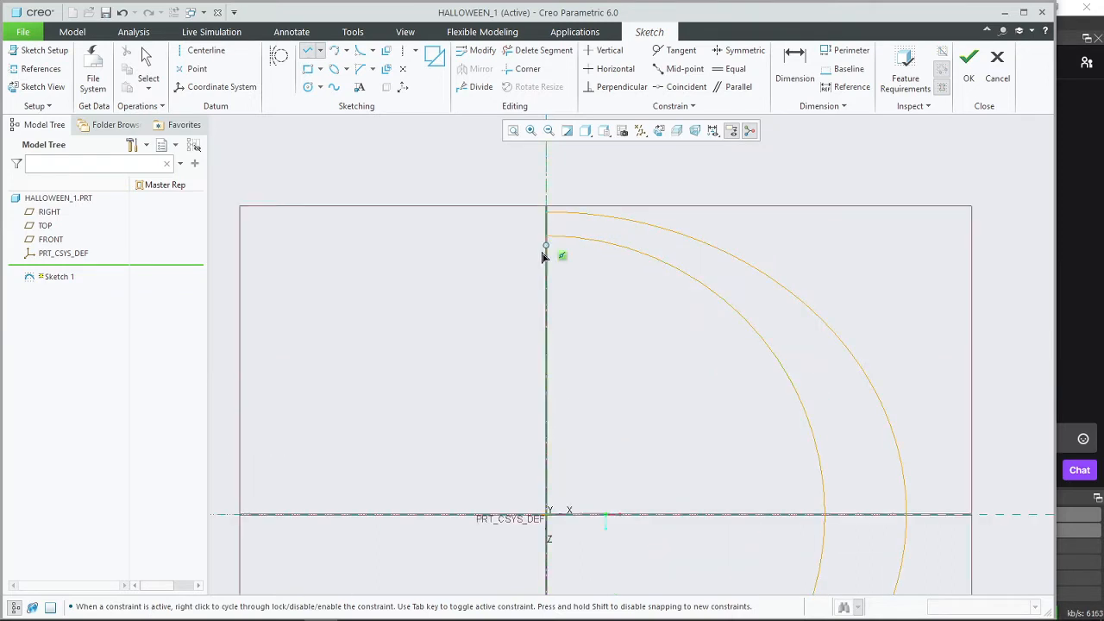
pyautogui.middleClick(597, 396)
# Step: Close the lower end of the crescent with a short vertical line between the two arc endpoints
pyautogui.keyDown('shift'); pyautogui.moveTo(591, 406); pyautogui.dragTo(587, 276, button='middle'); pyautogui.keyUp('shift')
pyautogui.keyDown('shift'); pyautogui.moveTo(575, 543); pyautogui.dragTo(574, 402, button='middle'); pyautogui.keyUp('shift')
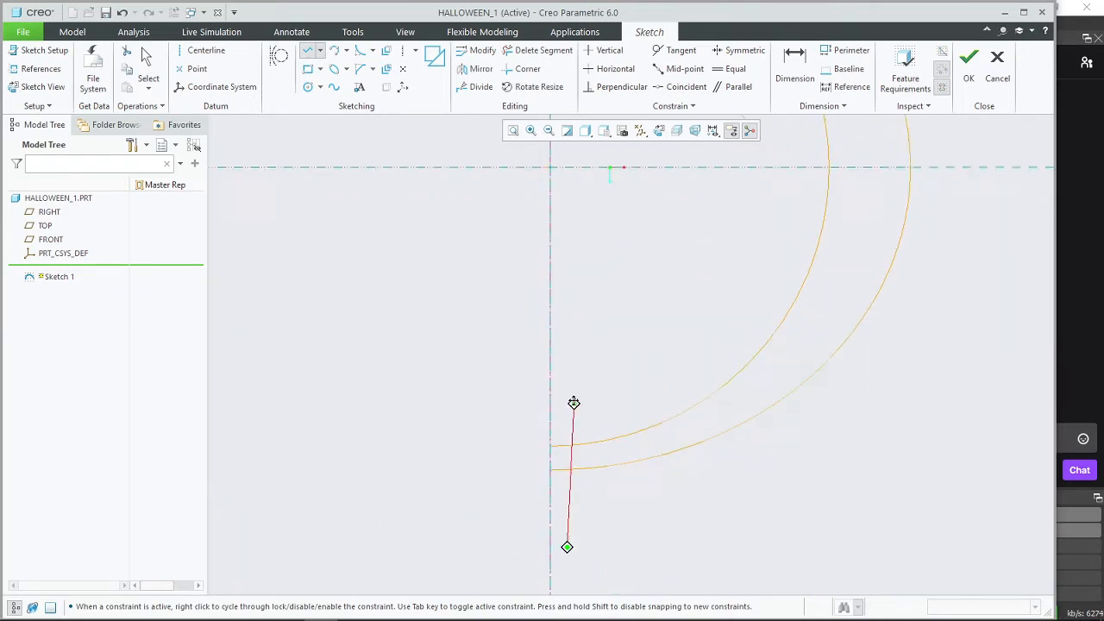
pyautogui.click(551, 443)
pyautogui.click(550, 466)
pyautogui.middleClick(552, 467)
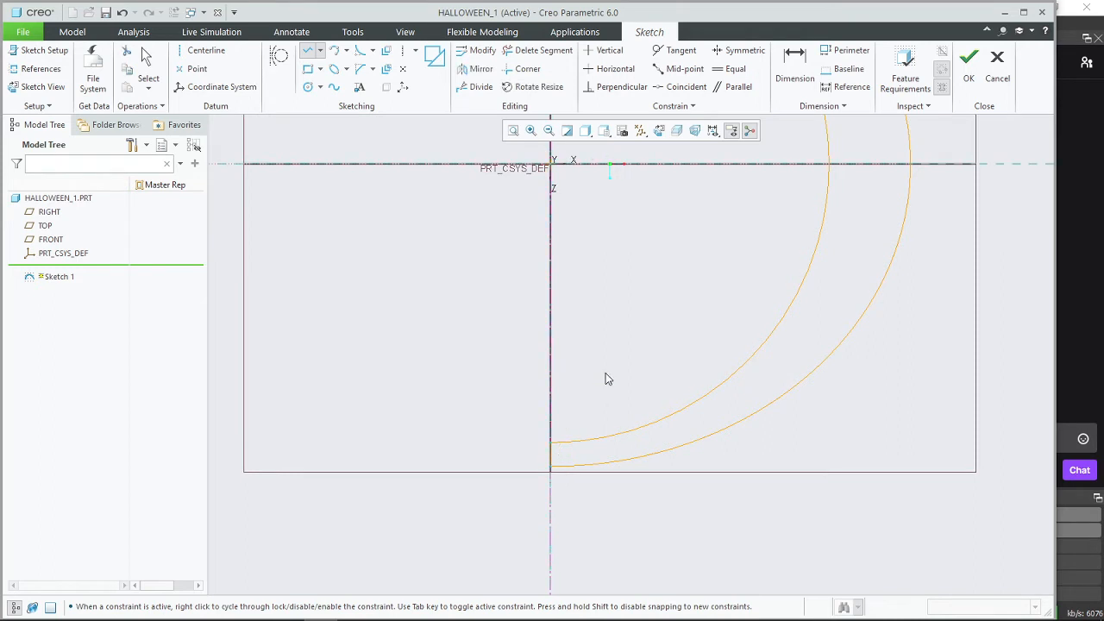
# Step: Check the closed crescent profile in a tilted view and finish the sketch
pyautogui.scroll(2, 605, 379)
pyautogui.hotkey('ctrl', 'd')
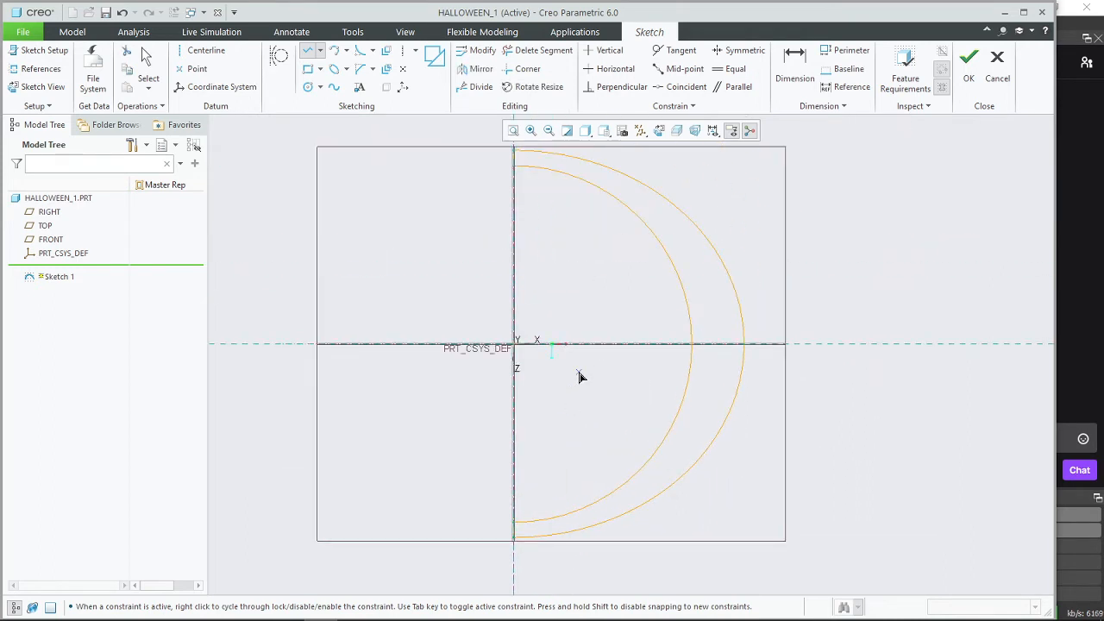
pyautogui.scroll(1, 580, 377)
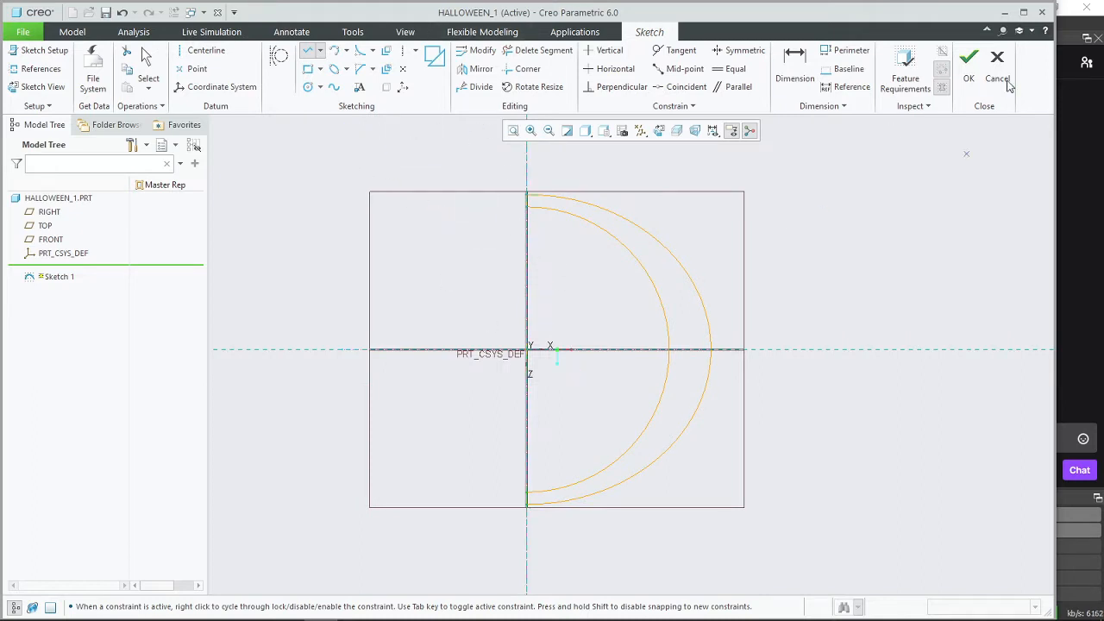
pyautogui.hotkey('ctrl', 'a')
pyautogui.moveTo(896, 279); pyautogui.dragTo(864, 287, button='middle')
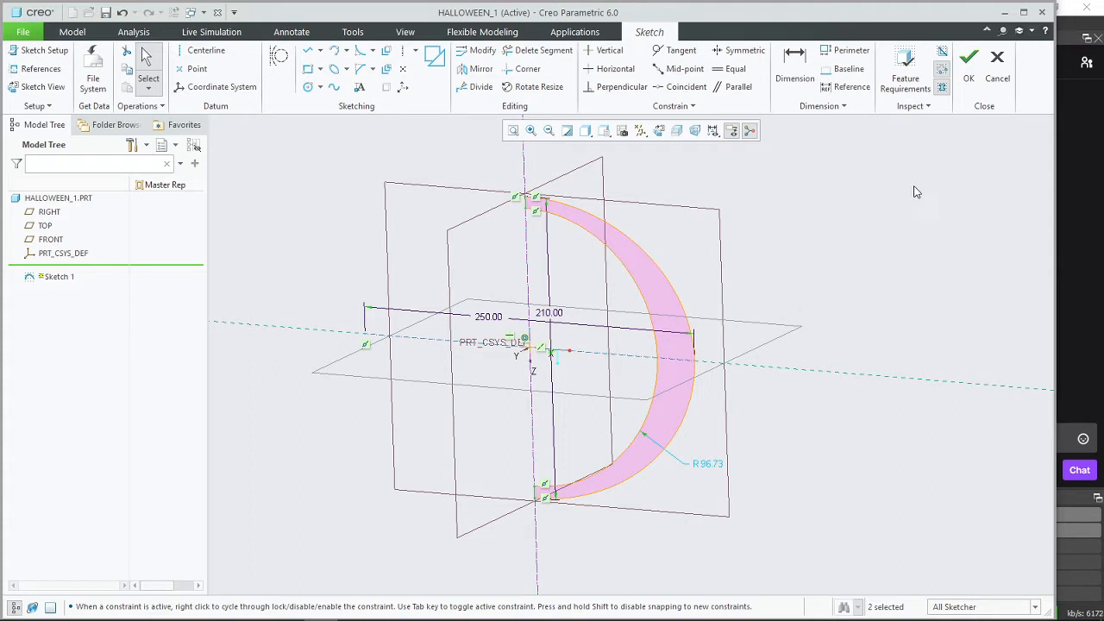
pyautogui.click(969, 58)
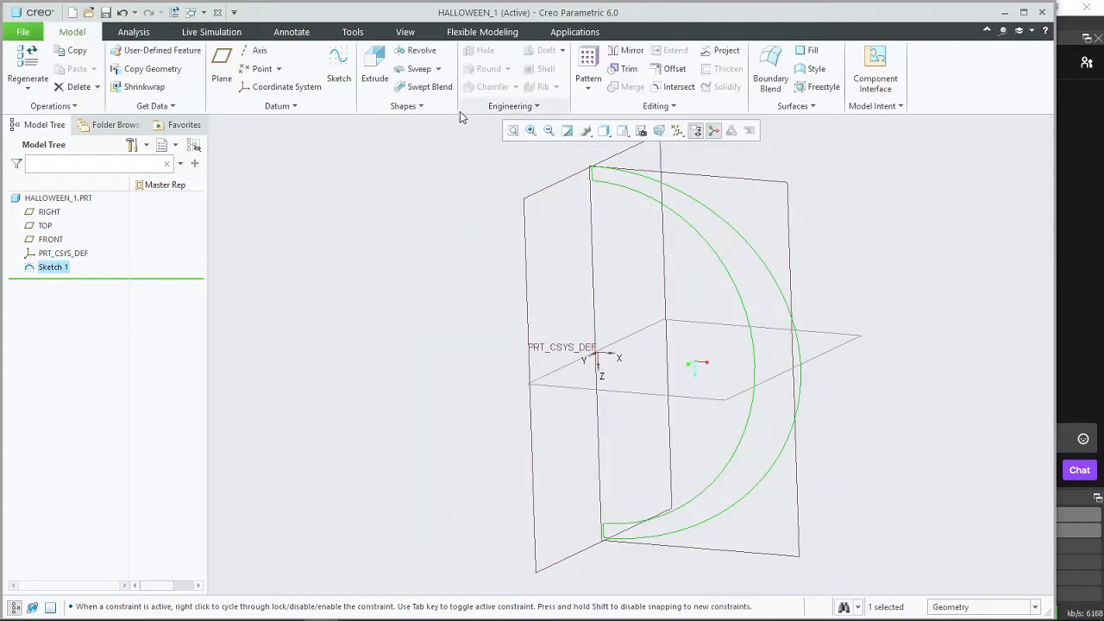
# Step: Start a solid Revolve of the crescent sketch about its internal centreline, symmetric to the sketch plane
pyautogui.click(420, 50)
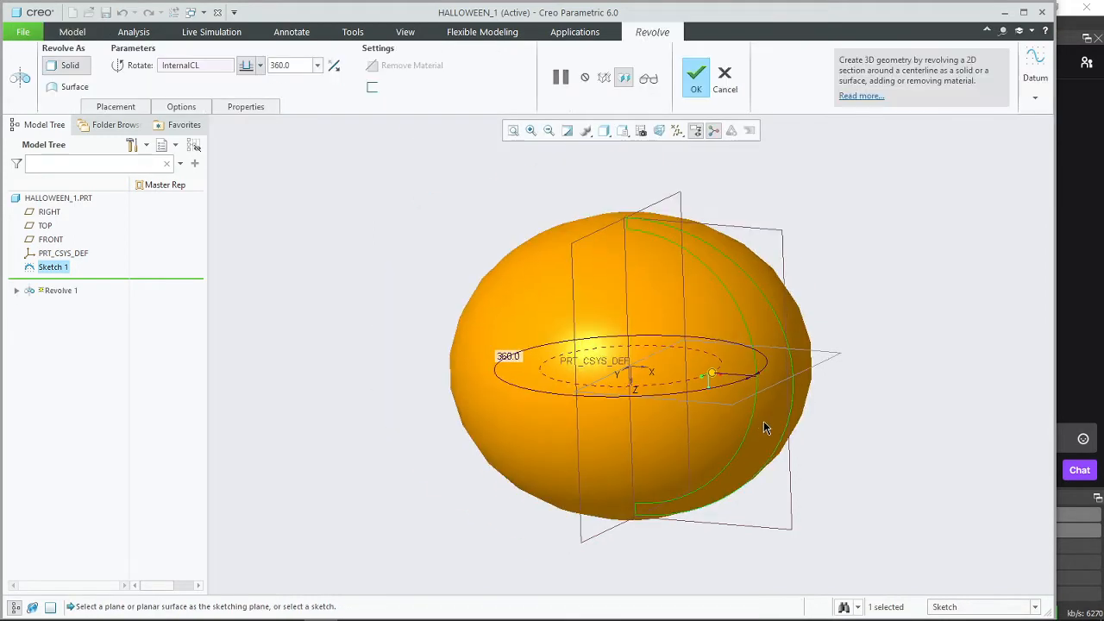
pyautogui.click(260, 65)
pyautogui.click(247, 106)
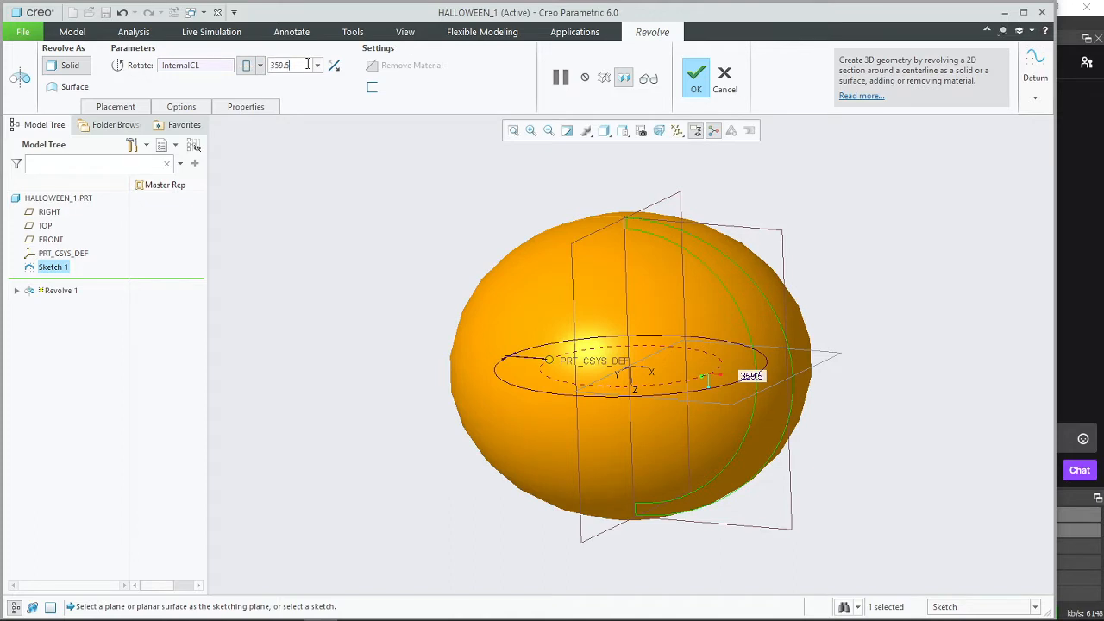
# Step: Try a revolve angle of 60 degrees and inspect the preview
pyautogui.doubleClick(307, 64)
pyautogui.write('60')
pyautogui.press('Return')
pyautogui.moveTo(629, 326)
pyautogui.mouseDown(button='middle')
pyautogui.moveTo(584, 353)
pyautogui.moveTo(739, 382)
pyautogui.moveTo(686, 382)
pyautogui.moveTo(627, 339)
pyautogui.mouseUp(button='middle')
# Step: Set the revolve angle to 30 degrees and complete the Revolve feature
pyautogui.click(291, 68)
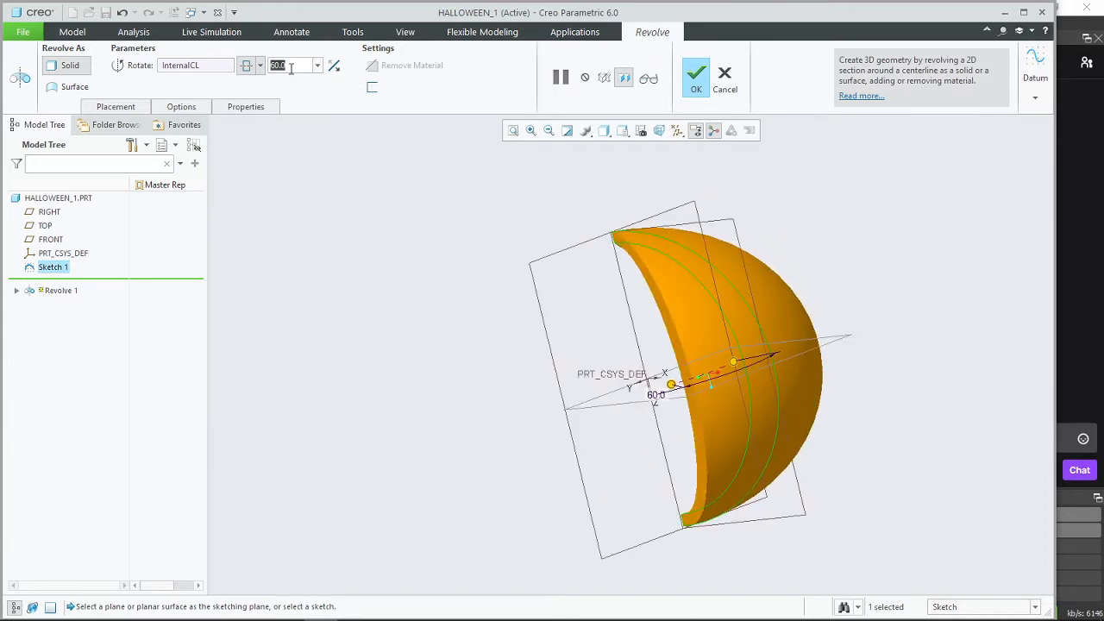
pyautogui.write('30')
pyautogui.press('Return')
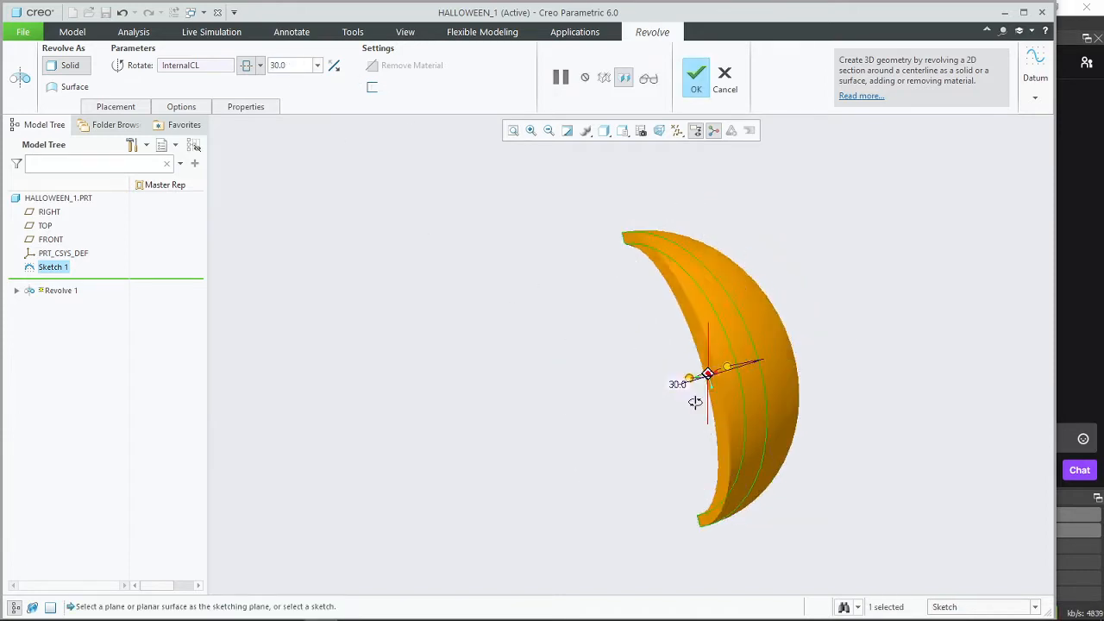
pyautogui.moveTo(695, 403); pyautogui.dragTo(778, 461, button='middle')
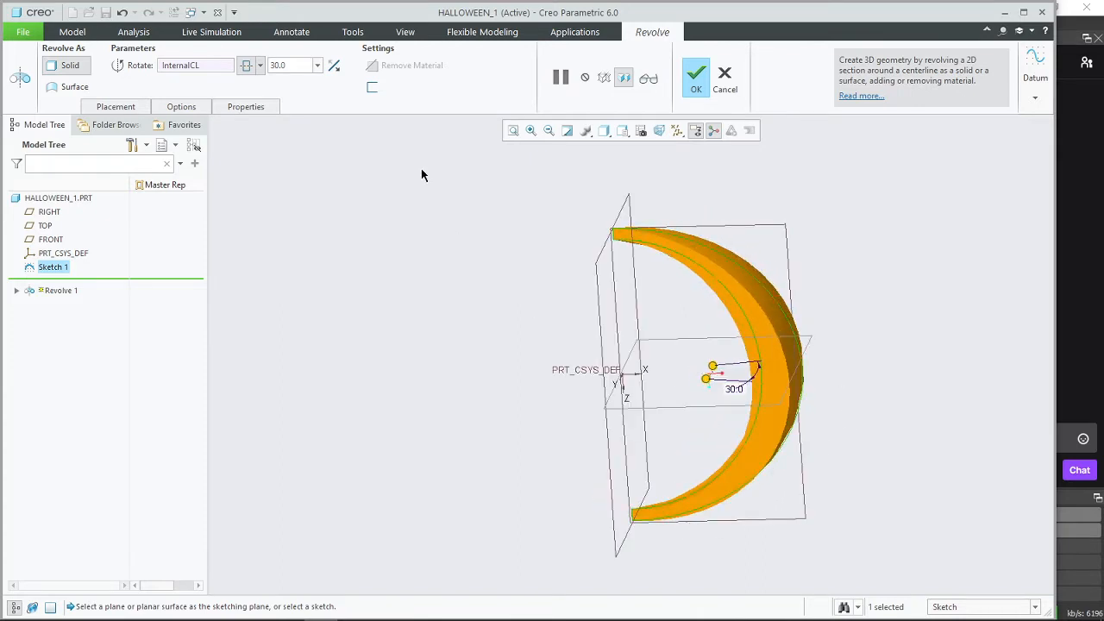
pyautogui.moveTo(820, 402); pyautogui.dragTo(810, 421, button='middle')
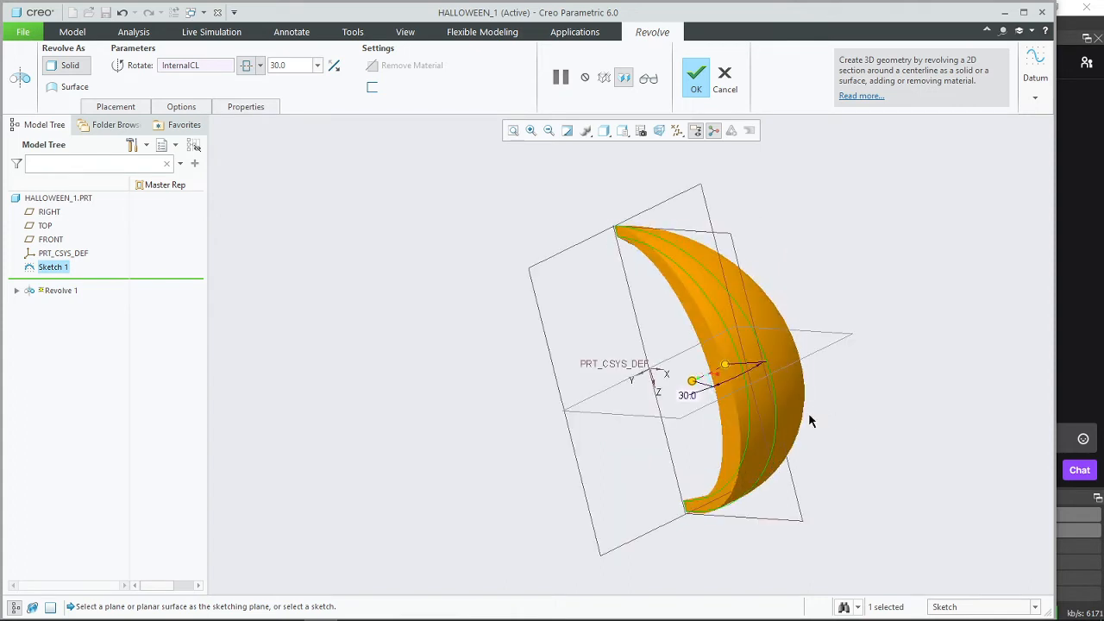
pyautogui.click(695, 77)
# Step: Start a Round on the two long outer edges of the revolved segment, both in one set
pyautogui.moveTo(608, 409); pyautogui.dragTo(858, 487, button='middle')
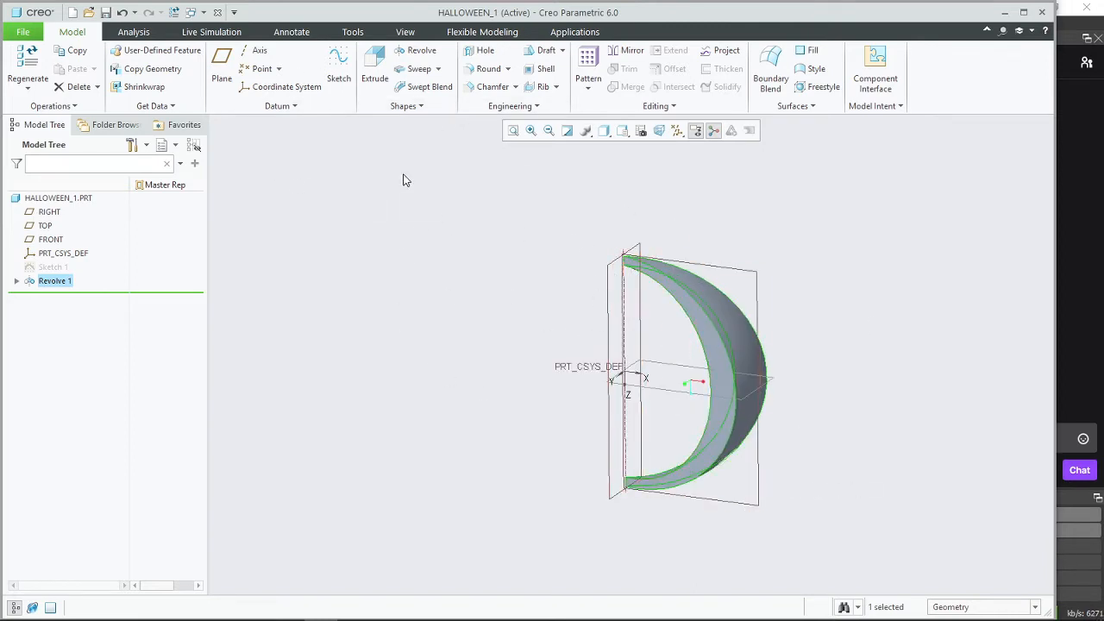
pyautogui.scroll(1, 479, 160)
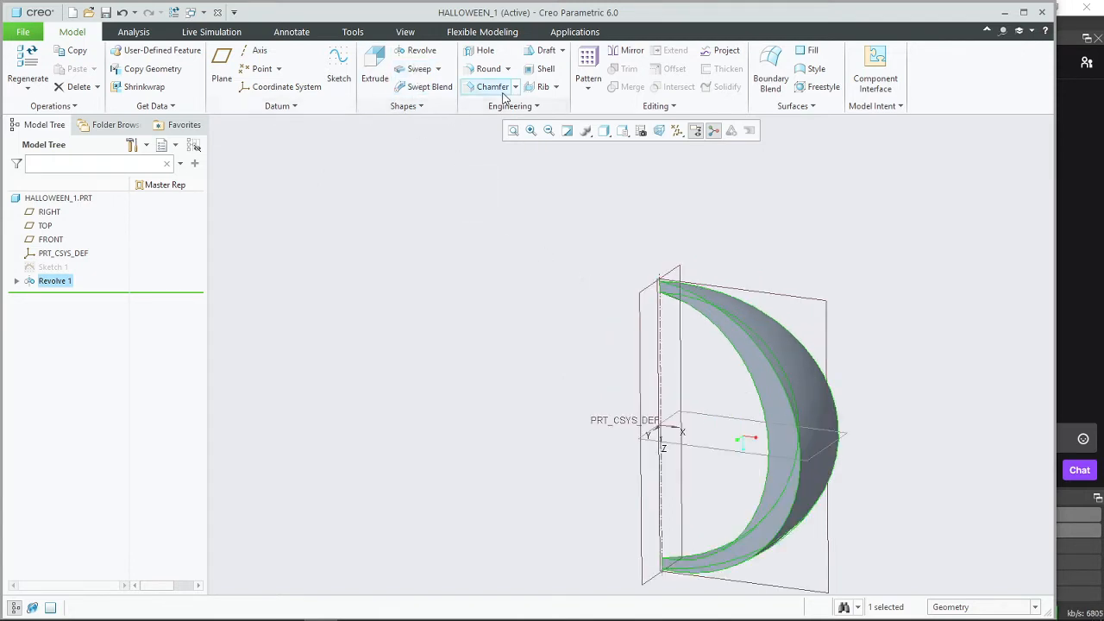
pyautogui.click(488, 68)
pyautogui.click(777, 373)
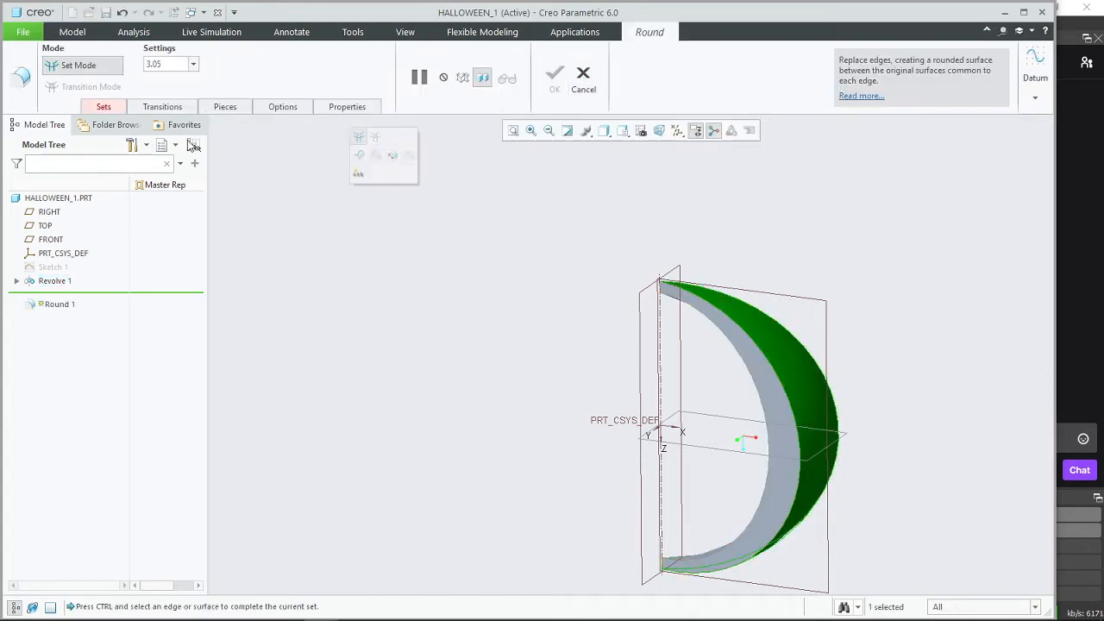
pyautogui.keyDown('ctrl'); pyautogui.click(783, 387); pyautogui.keyUp('ctrl')
pyautogui.moveTo(905, 453); pyautogui.dragTo(817, 453, button='middle')
pyautogui.keyDown('ctrl'); pyautogui.click(738, 438); pyautogui.keyUp('ctrl')
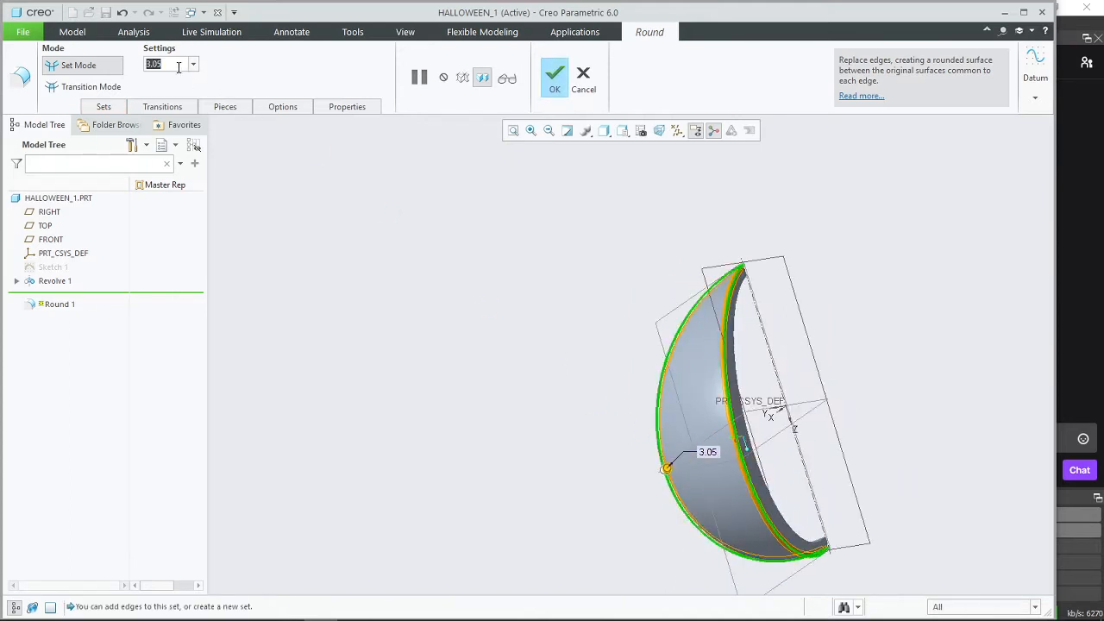
# Step: Try a round radius of 20 mm on the outer edges and inspect the preview
pyautogui.write('20')
pyautogui.press('Return')
pyautogui.moveTo(406, 327); pyautogui.dragTo(484, 317, button='middle')
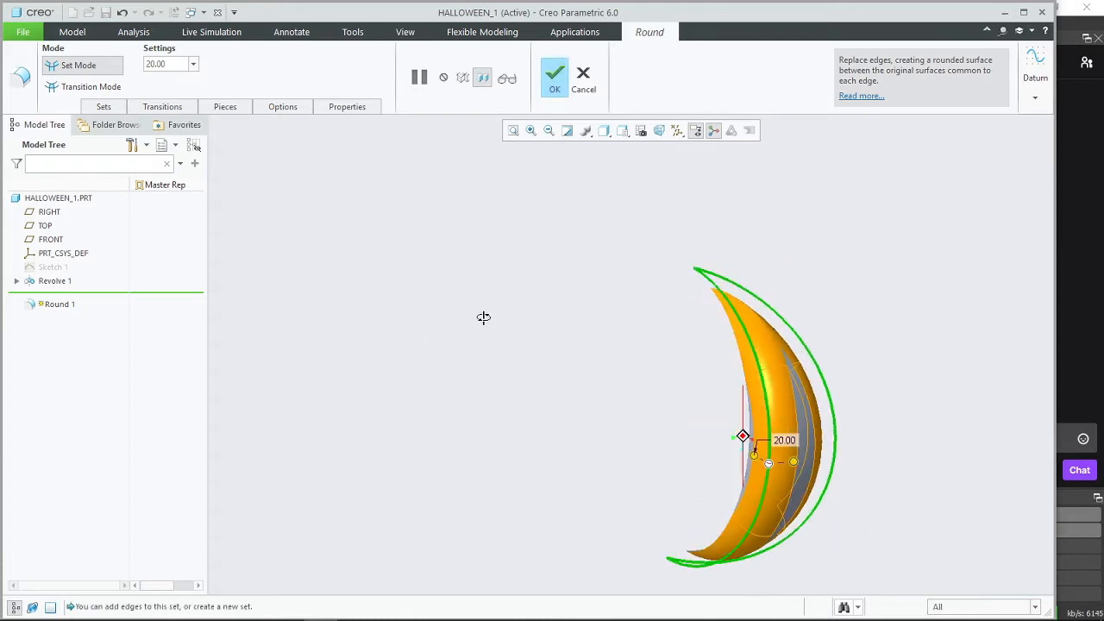
# Step: Set the round radius to 10 mm and complete the Round feature
pyautogui.doubleClick(175, 68)
pyautogui.write('10')
pyautogui.press('Return')
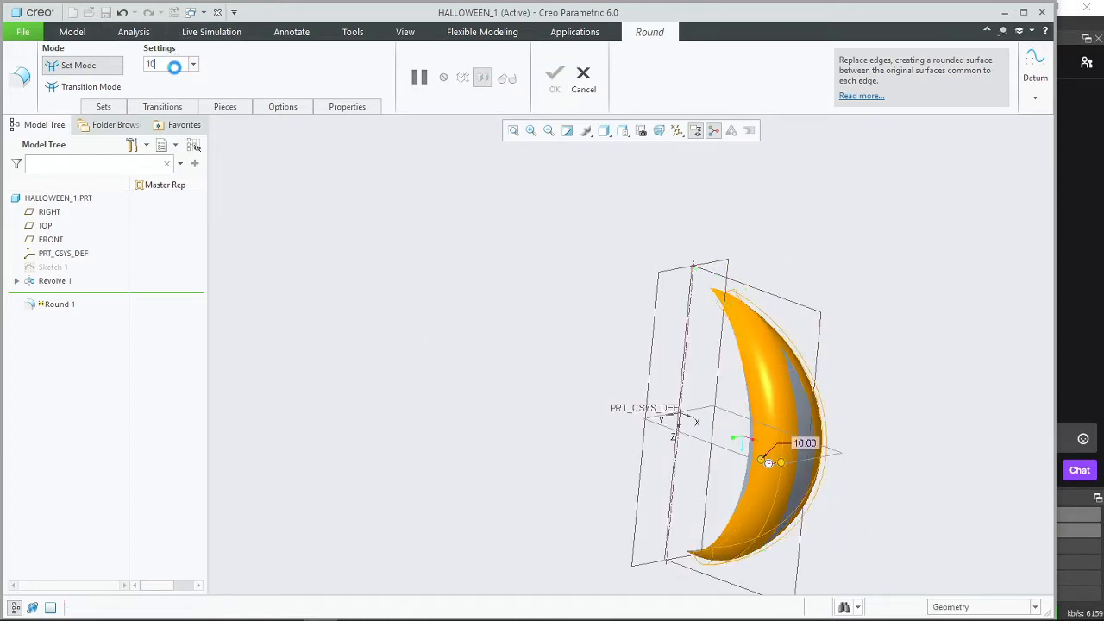
pyautogui.moveTo(575, 329); pyautogui.dragTo(651, 368, button='middle')
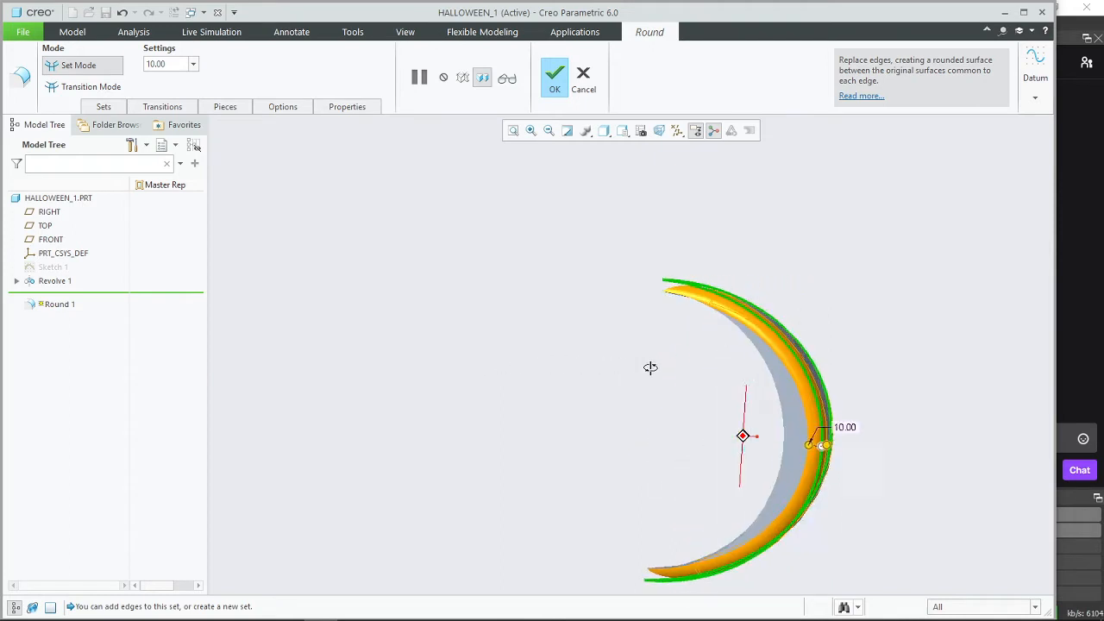
pyautogui.click(557, 84)
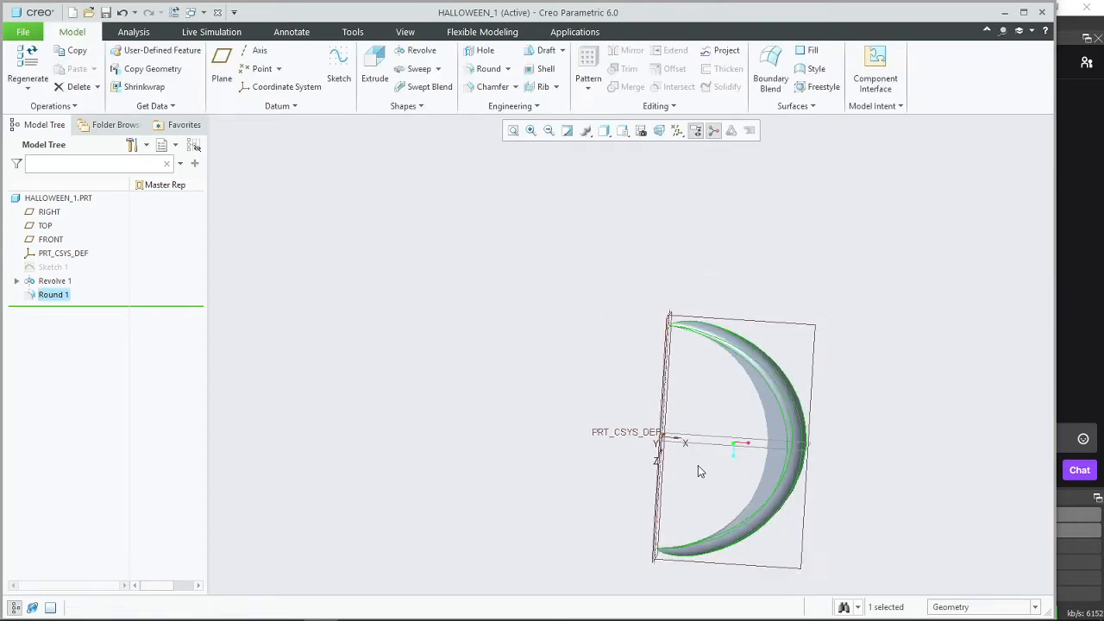
pyautogui.moveTo(818, 474)
pyautogui.mouseDown(button='middle')
pyautogui.moveTo(789, 499)
pyautogui.moveTo(797, 473)
pyautogui.moveTo(822, 481)
pyautogui.moveTo(803, 475)
pyautogui.mouseUp(button='middle')
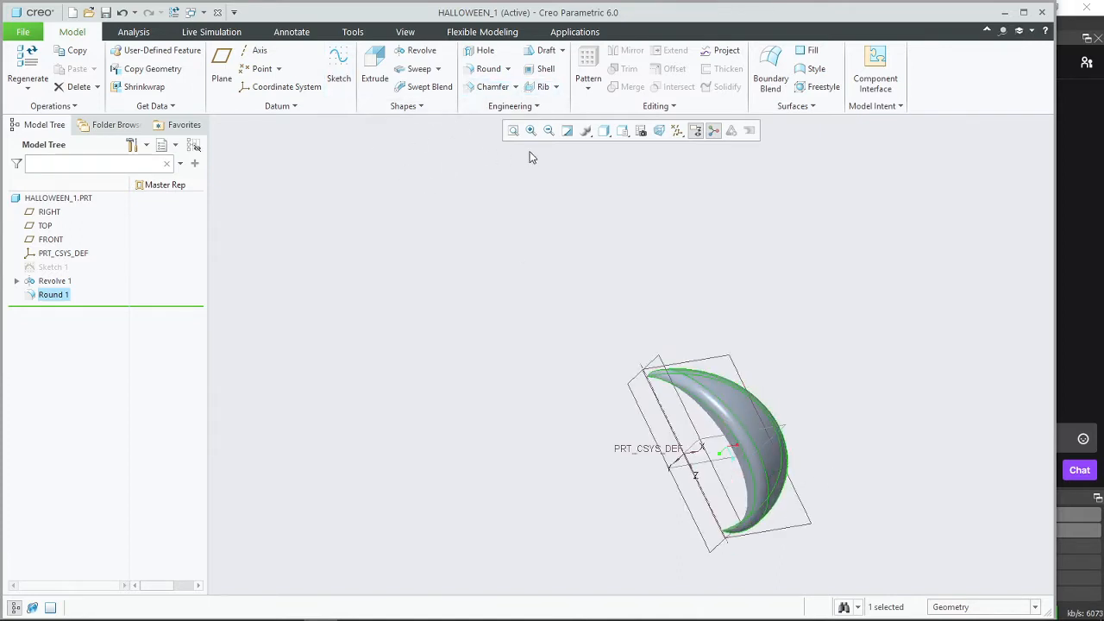
pyautogui.click(59, 283)
pyautogui.click(60, 294)
pyautogui.click(54, 281)
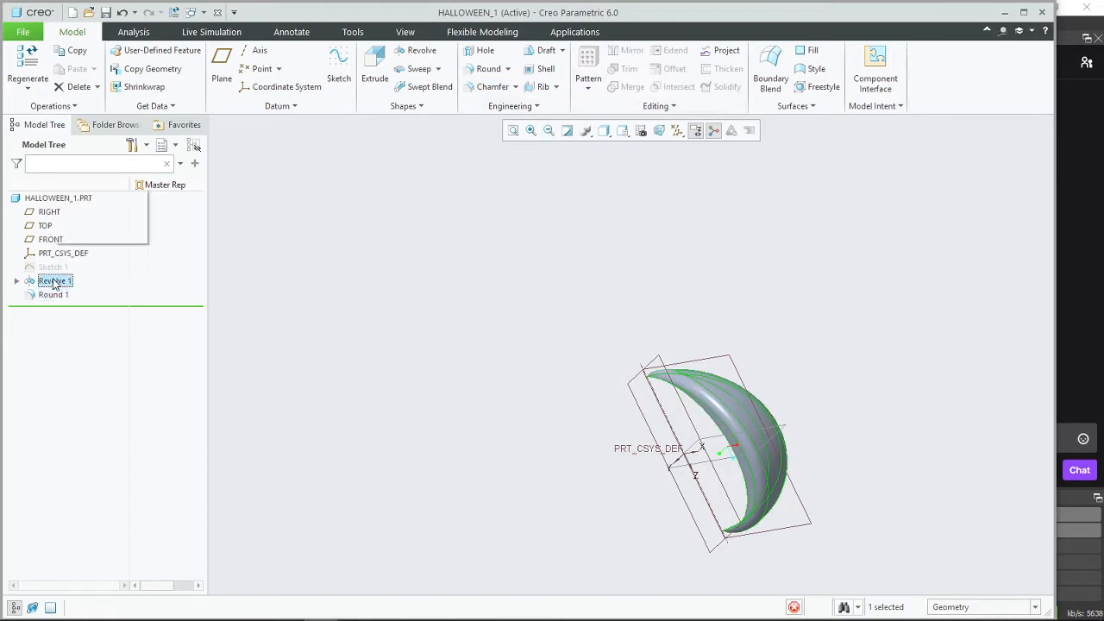
pyautogui.moveTo(589, 217); pyautogui.dragTo(625, 212, button='middle')
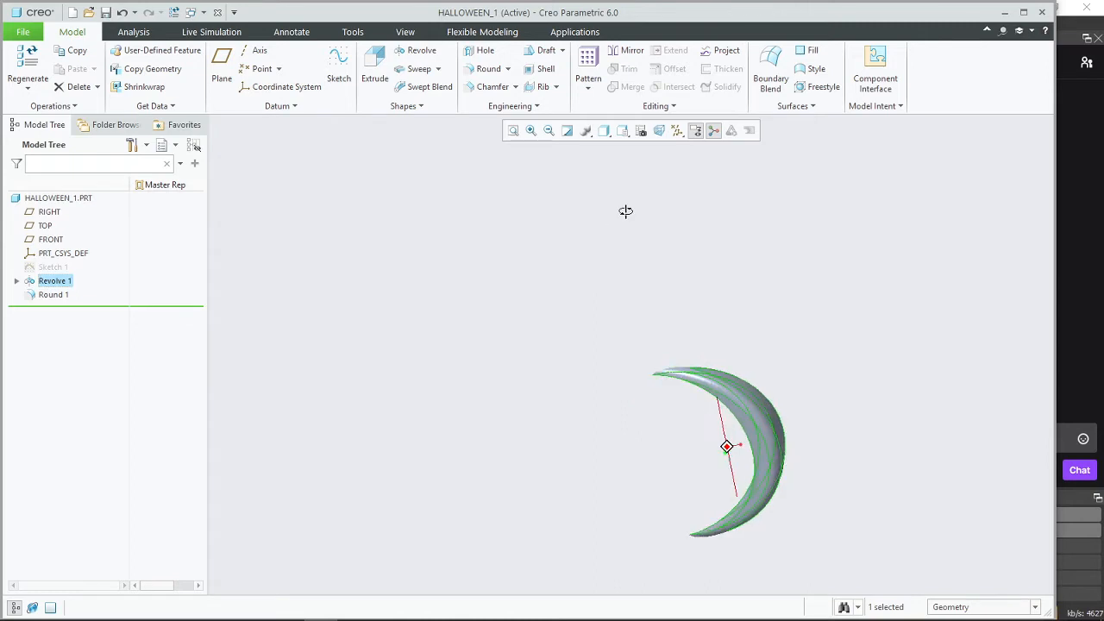
pyautogui.scroll(3, 745, 489)
pyautogui.scroll(-4, 745, 489)
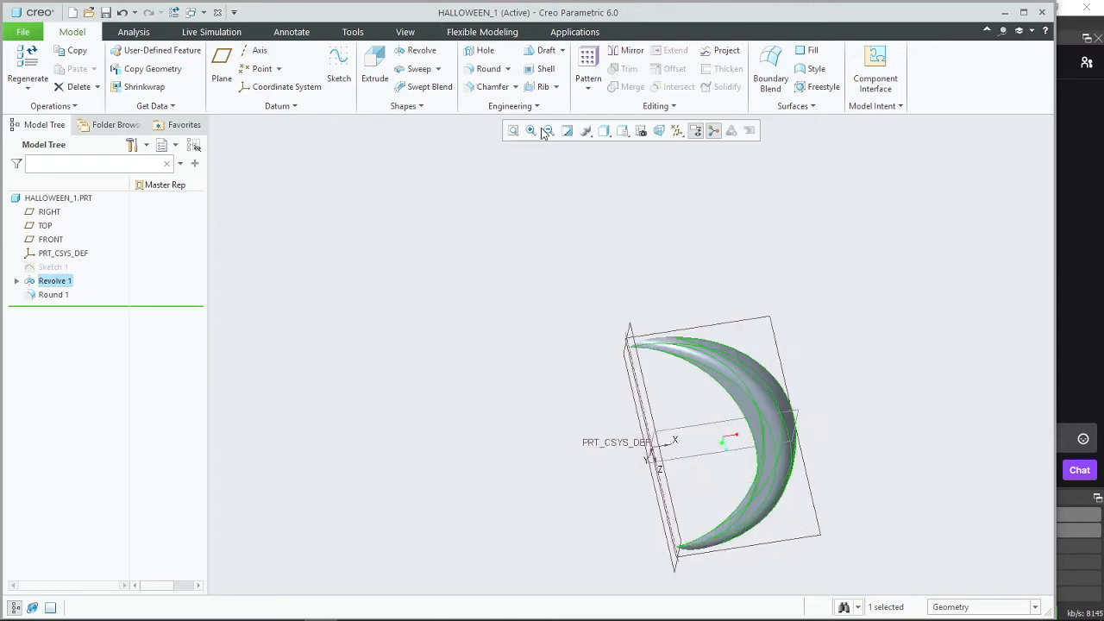
# Step: Set the display style to Shading With Reflections and return the part to its standard orientation
pyautogui.click(605, 130)
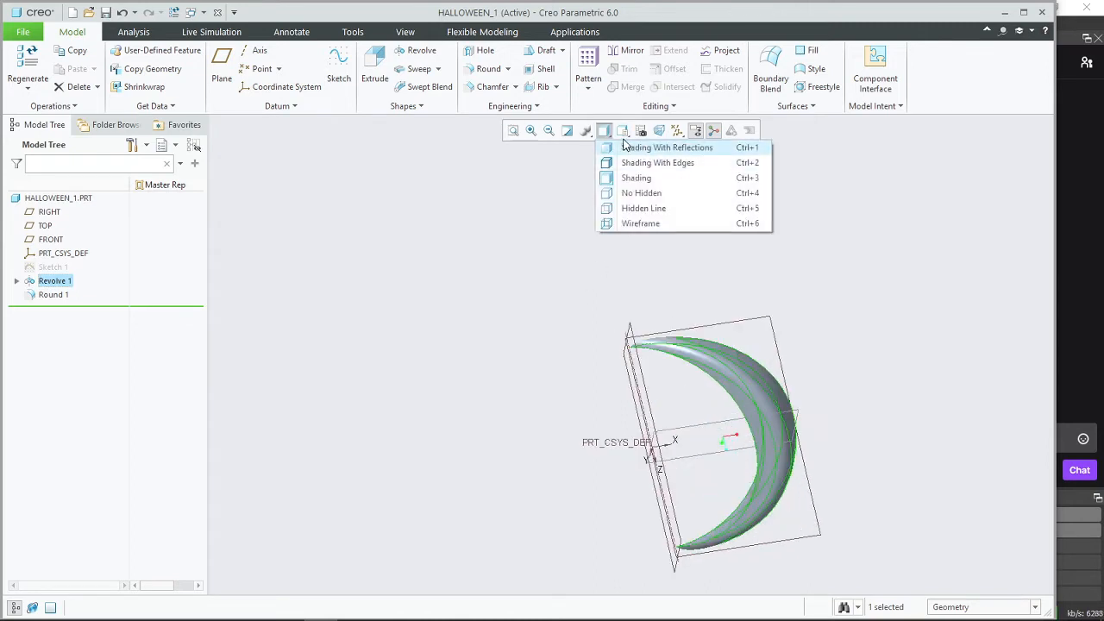
pyautogui.click(655, 148)
pyautogui.click(621, 130)
pyautogui.click(655, 144)
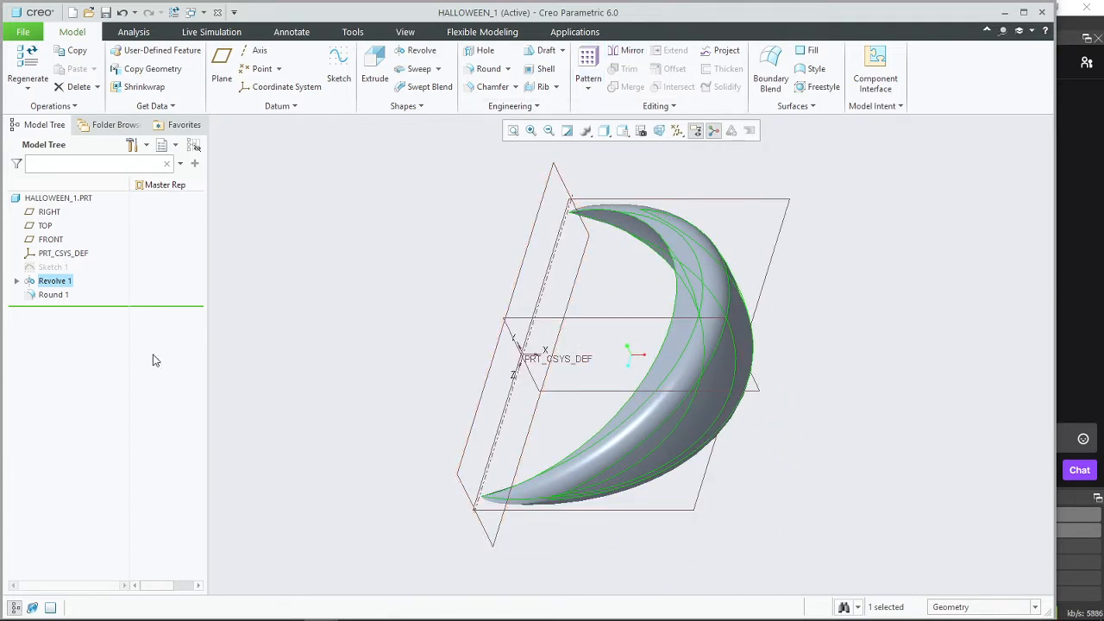
pyautogui.click(58, 296)
pyautogui.click(441, 290)
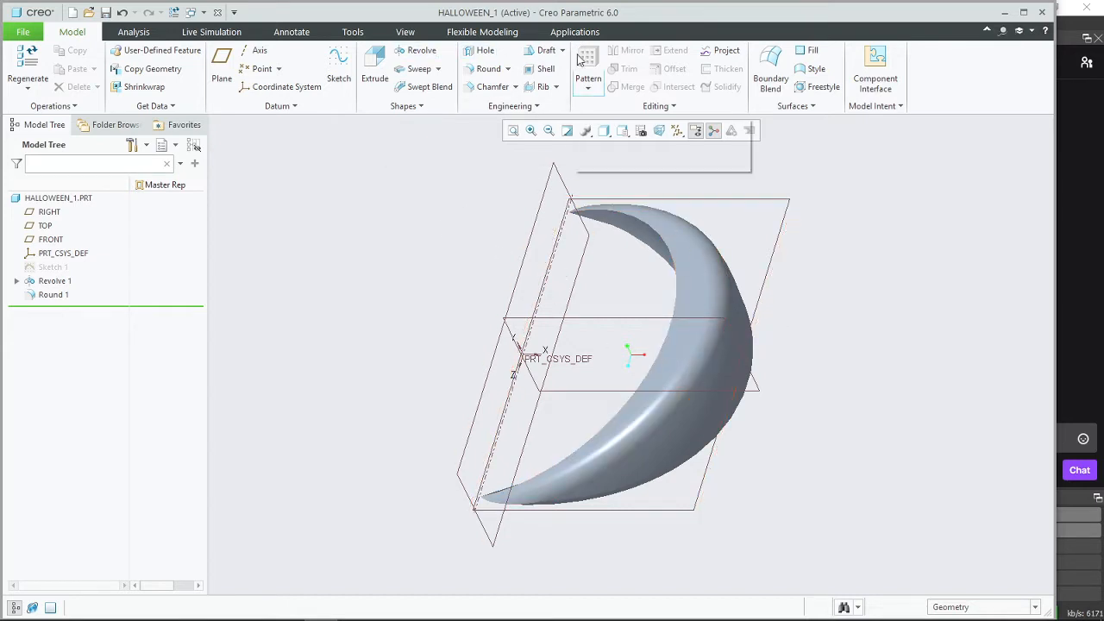
pyautogui.moveTo(485, 308)
pyautogui.mouseDown(button='middle')
pyautogui.moveTo(465, 382)
pyautogui.moveTo(450, 381)
pyautogui.moveTo(457, 374)
pyautogui.mouseUp(button='middle')
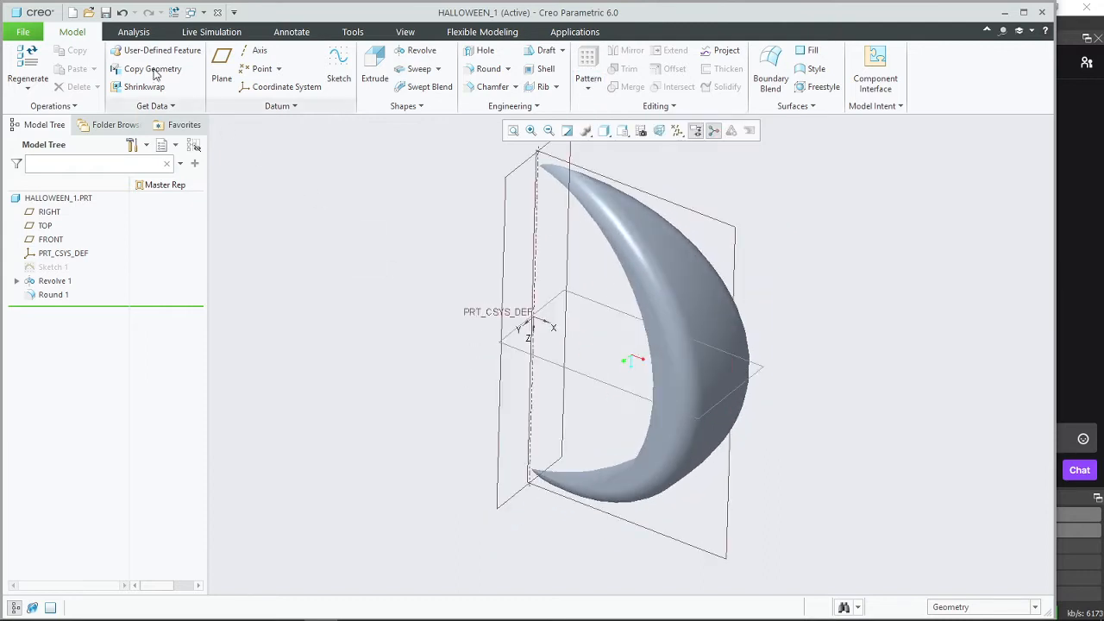
# Step: Create a new design assembly named pumpkin from the mmns_asm_design template instead of the default template
pyautogui.click(23, 33)
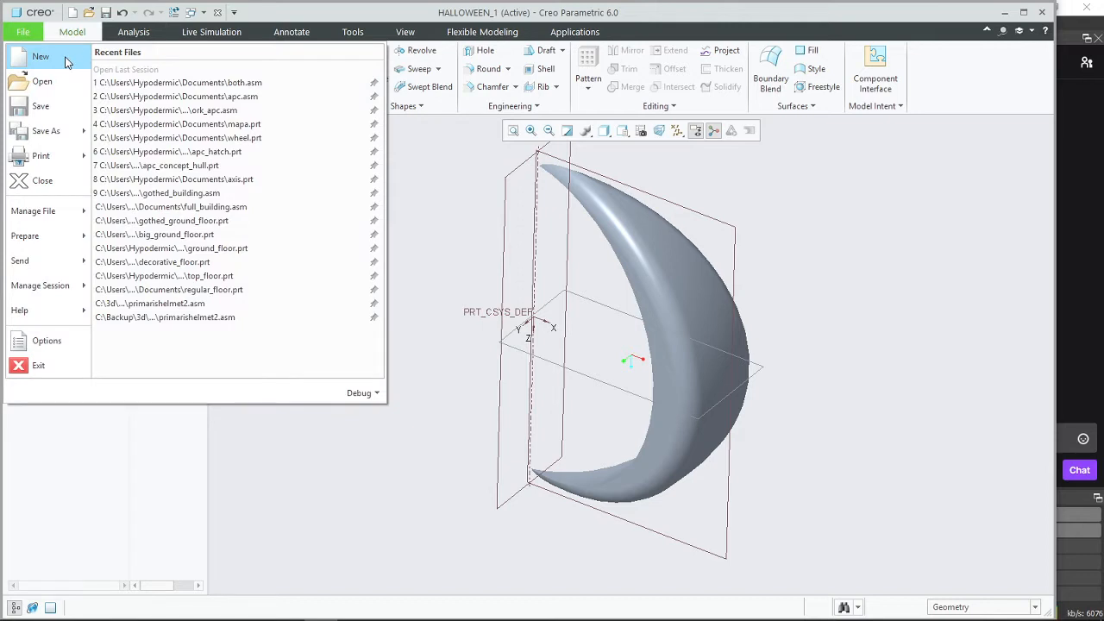
pyautogui.click(66, 62)
pyautogui.click(428, 275)
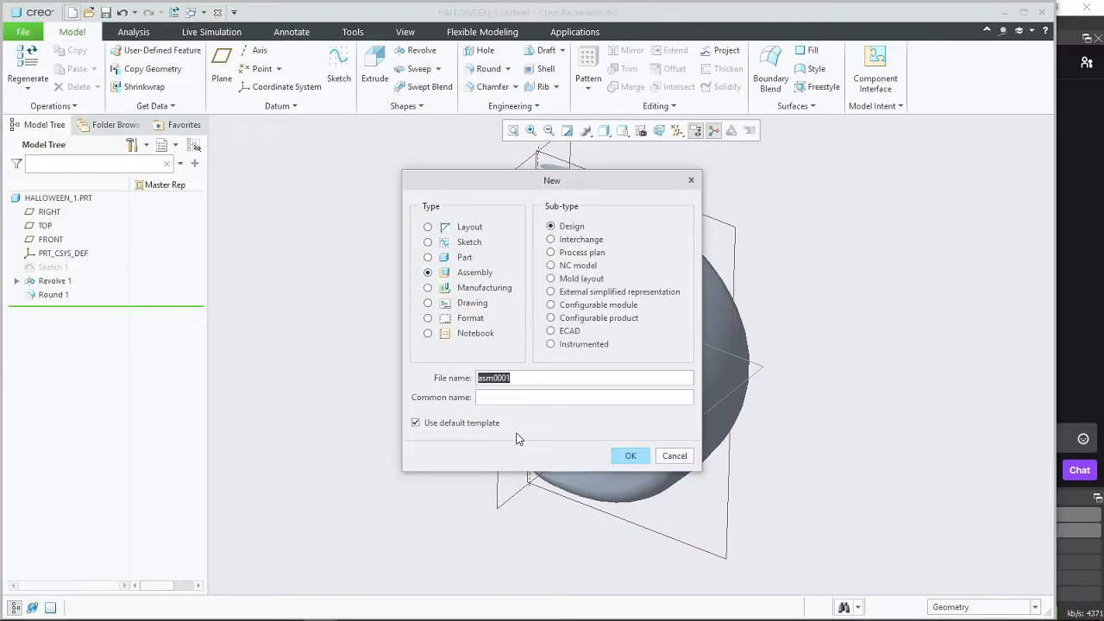
pyautogui.write('pumpkin')
pyautogui.click(414, 422)
pyautogui.click(630, 455)
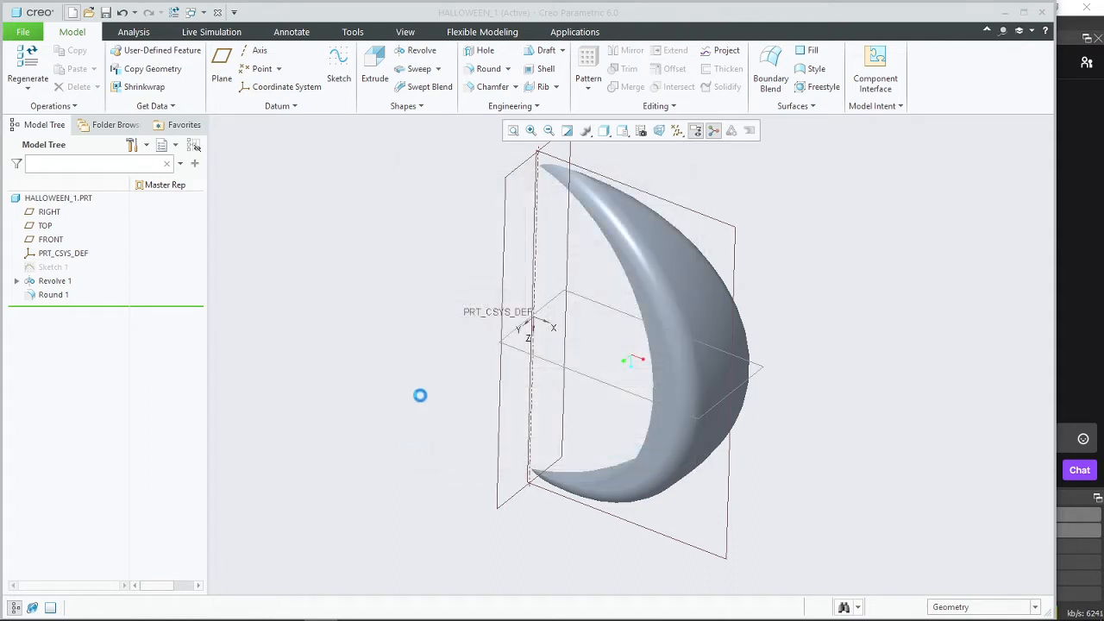
pyautogui.scroll(-1, 494, 284)
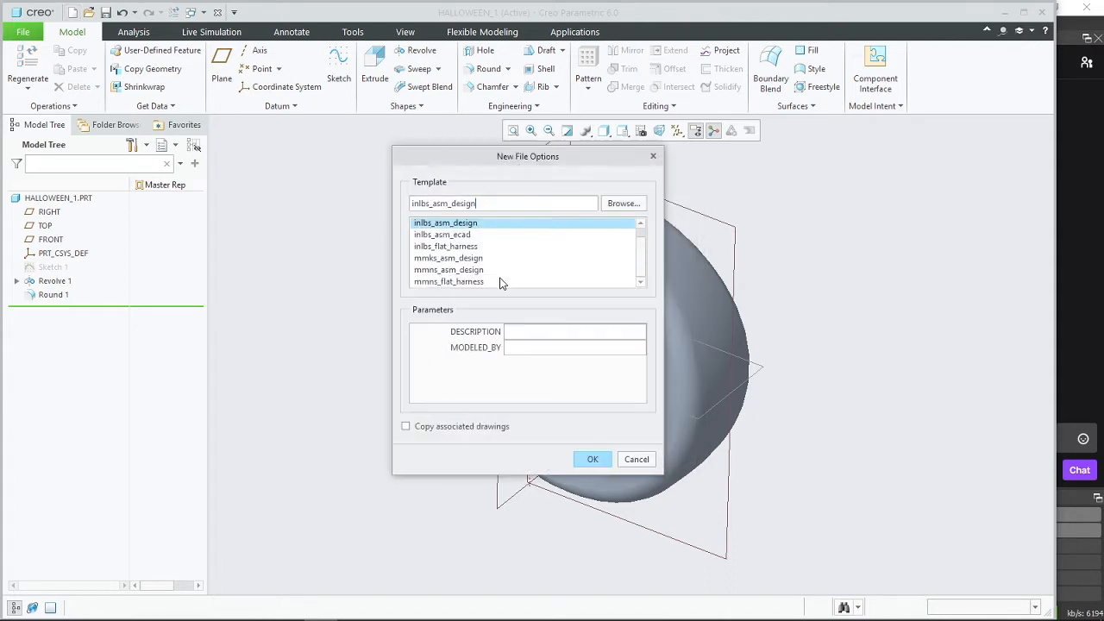
pyautogui.click(466, 270)
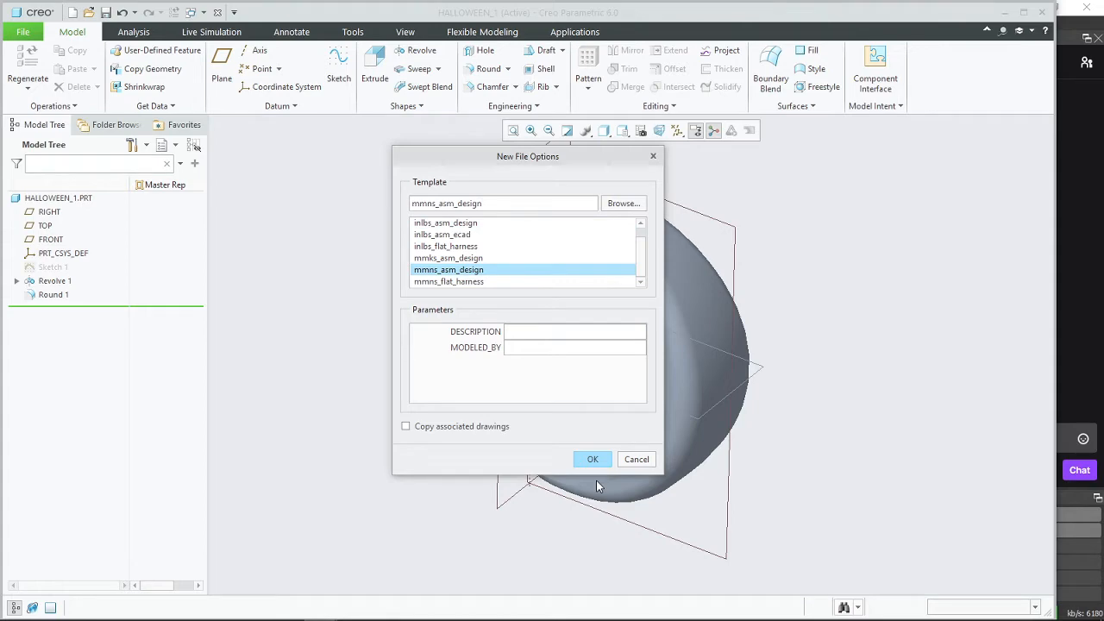
pyautogui.click(587, 461)
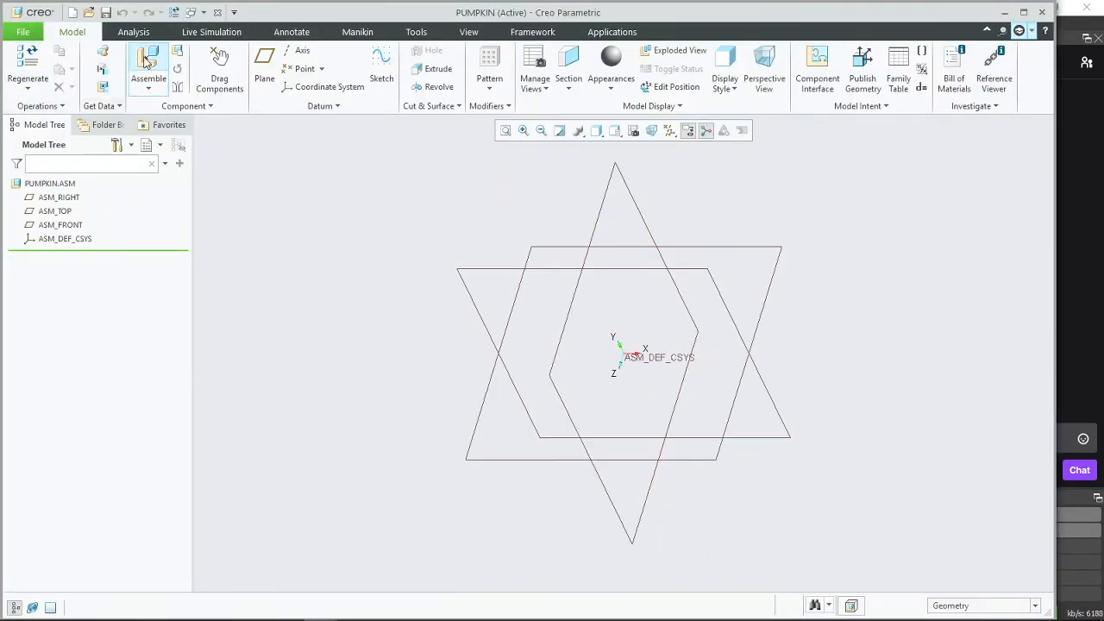
# Step: Switch to the halloween_1 part window and save the part in My Documents
pyautogui.click(146, 59)
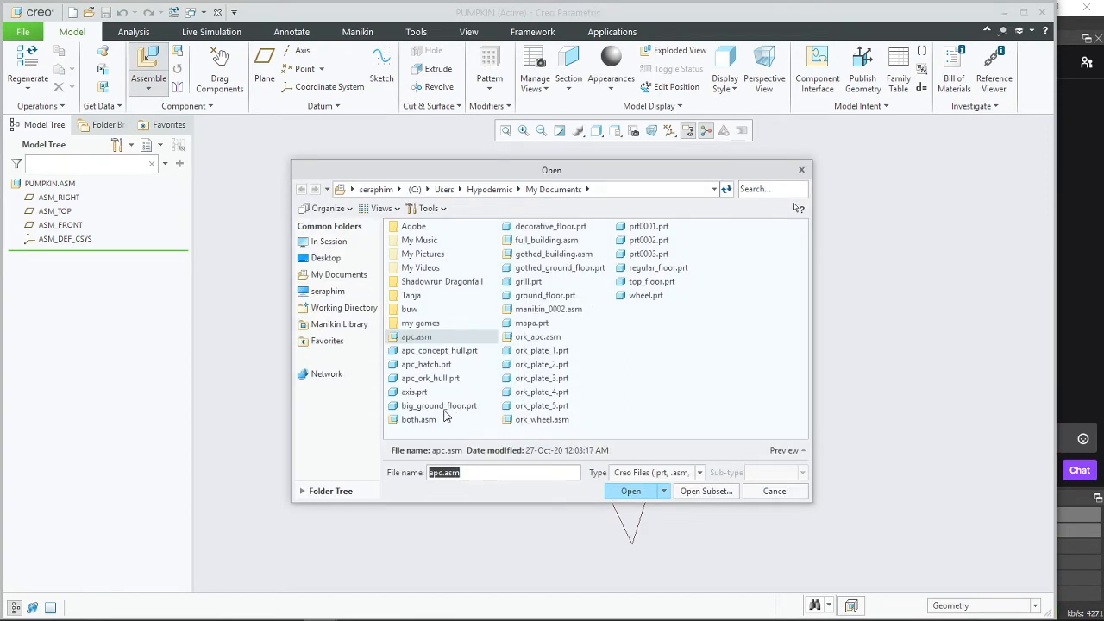
pyautogui.click(772, 491)
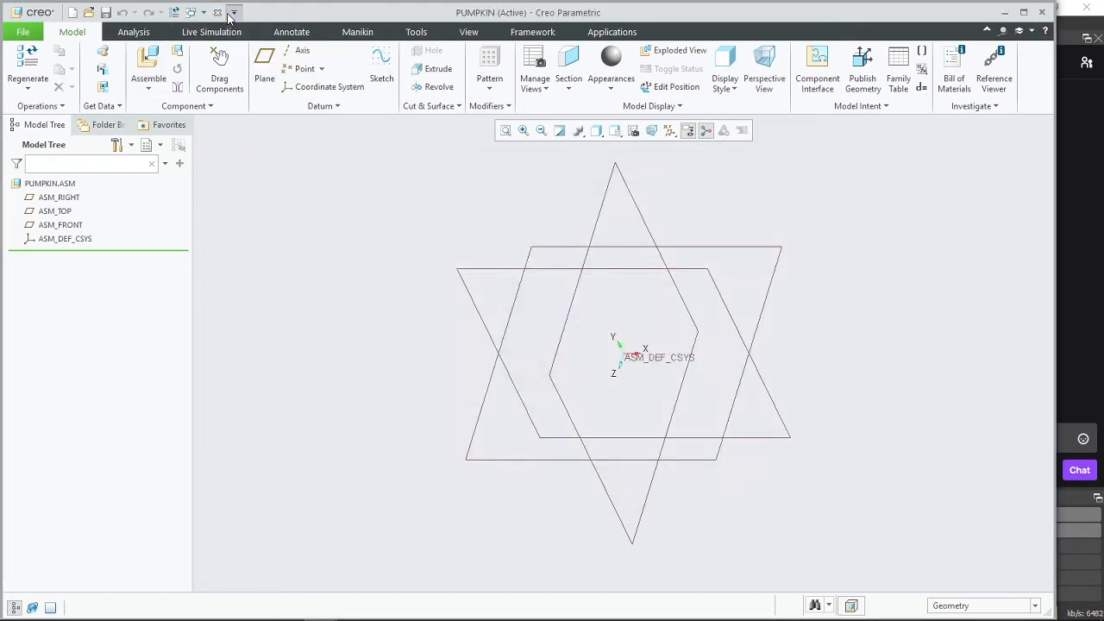
pyautogui.click(194, 13)
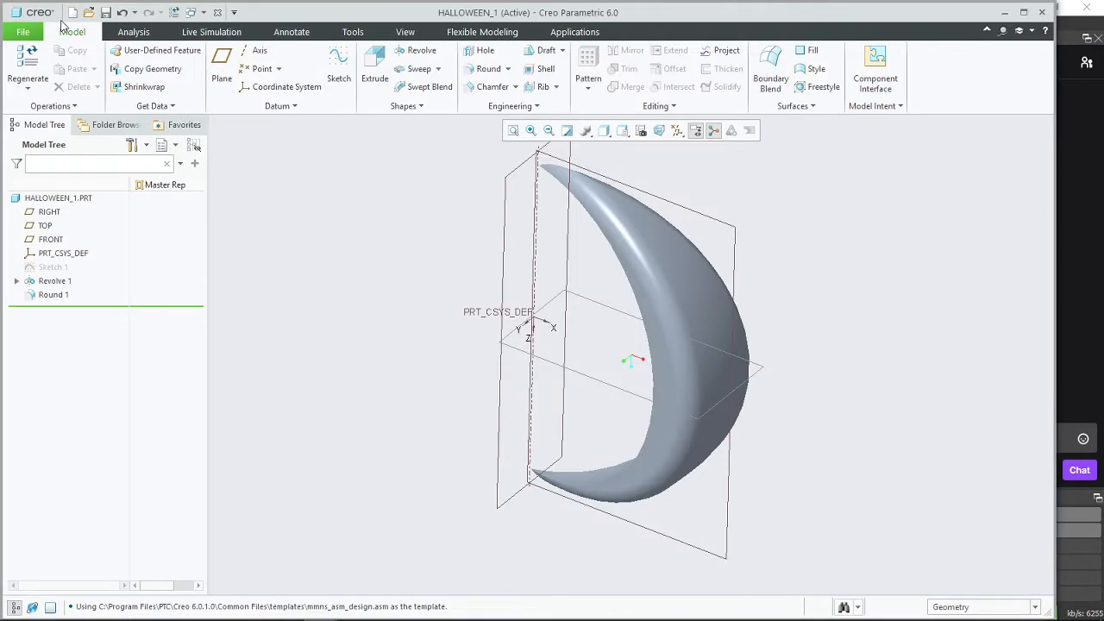
pyautogui.click(106, 13)
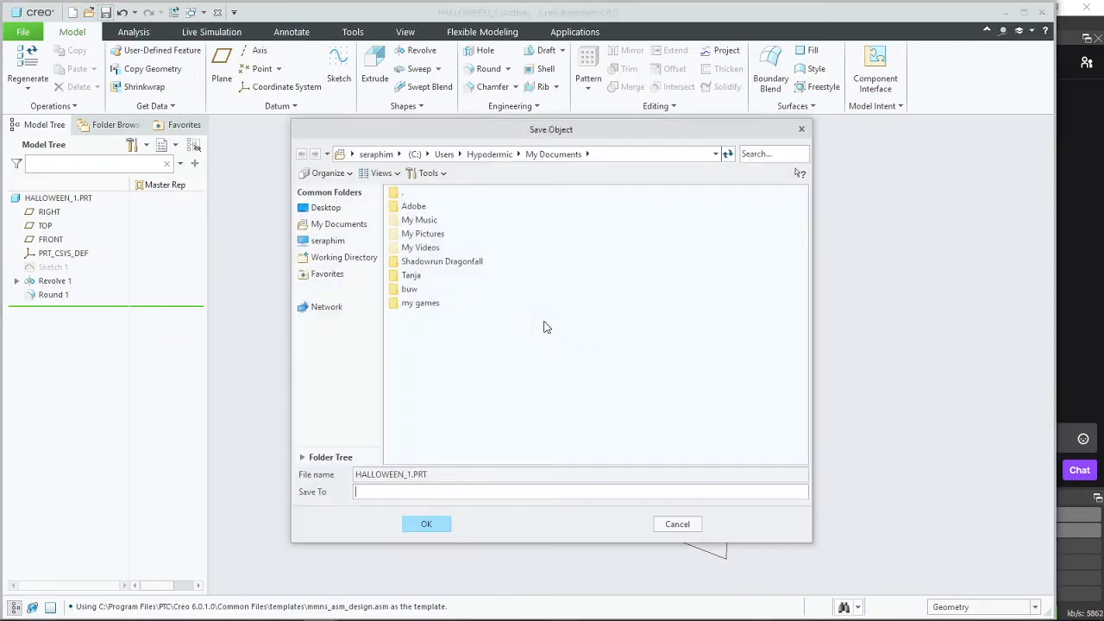
pyautogui.click(429, 524)
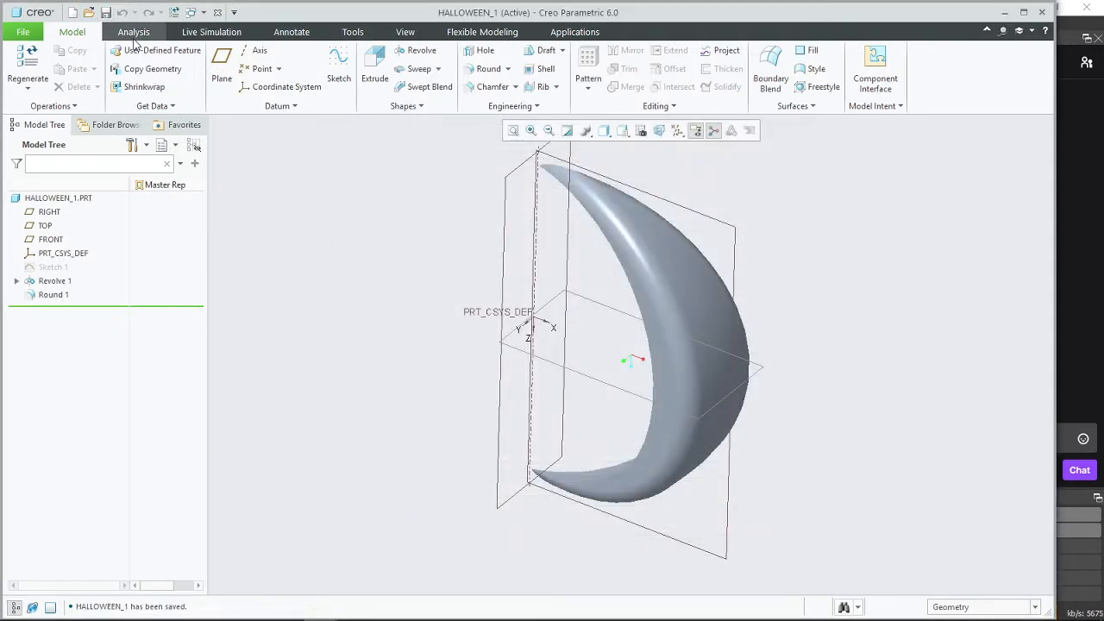
# Step: Return to the pumpkin assembly and assemble halloween_1.prt into it with a Default constraint
pyautogui.click(192, 12)
pyautogui.click(241, 43)
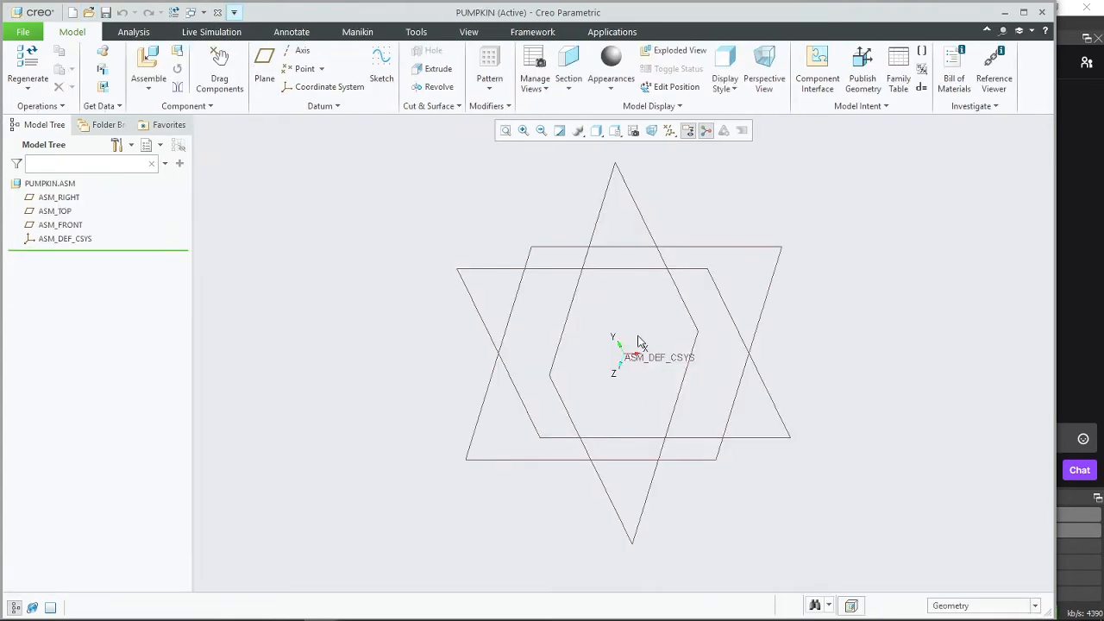
pyautogui.click(148, 62)
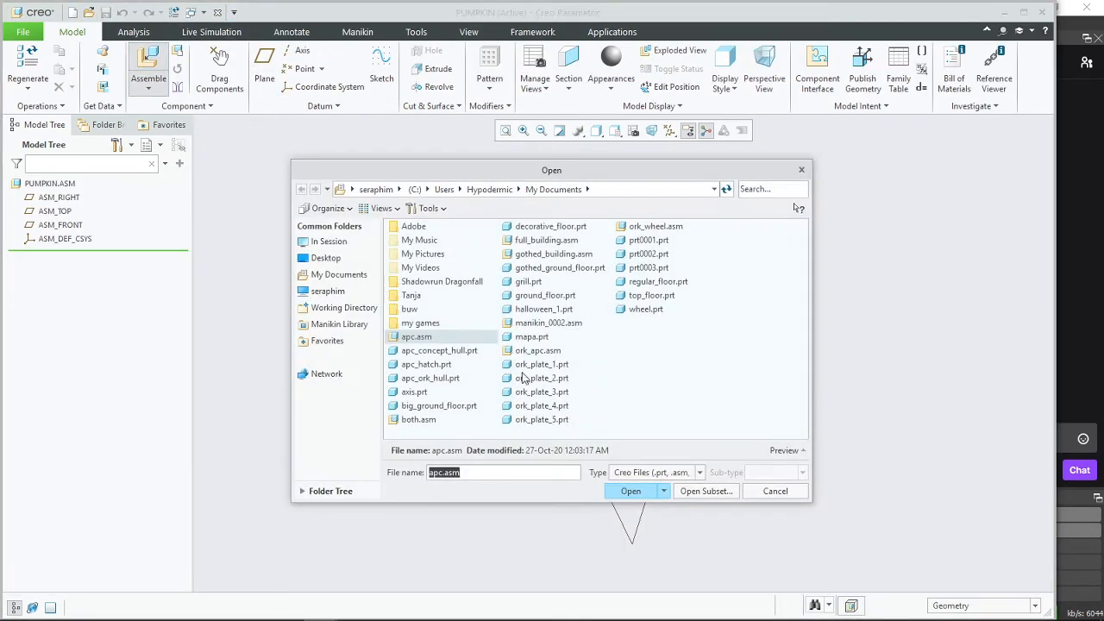
pyautogui.click(545, 311)
pyautogui.click(630, 491)
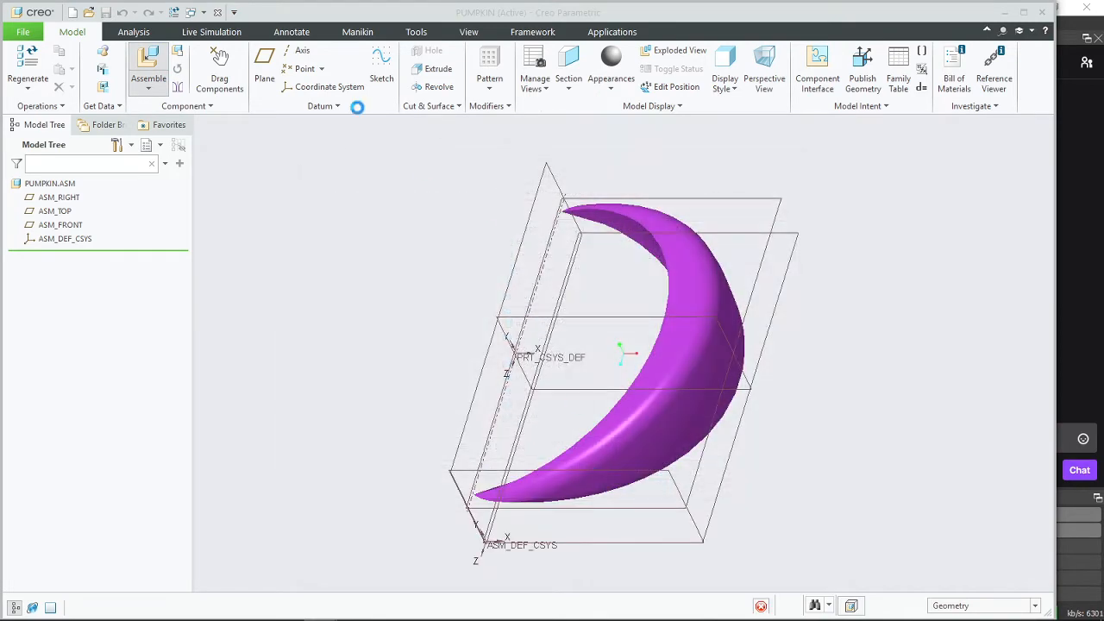
pyautogui.click(288, 76)
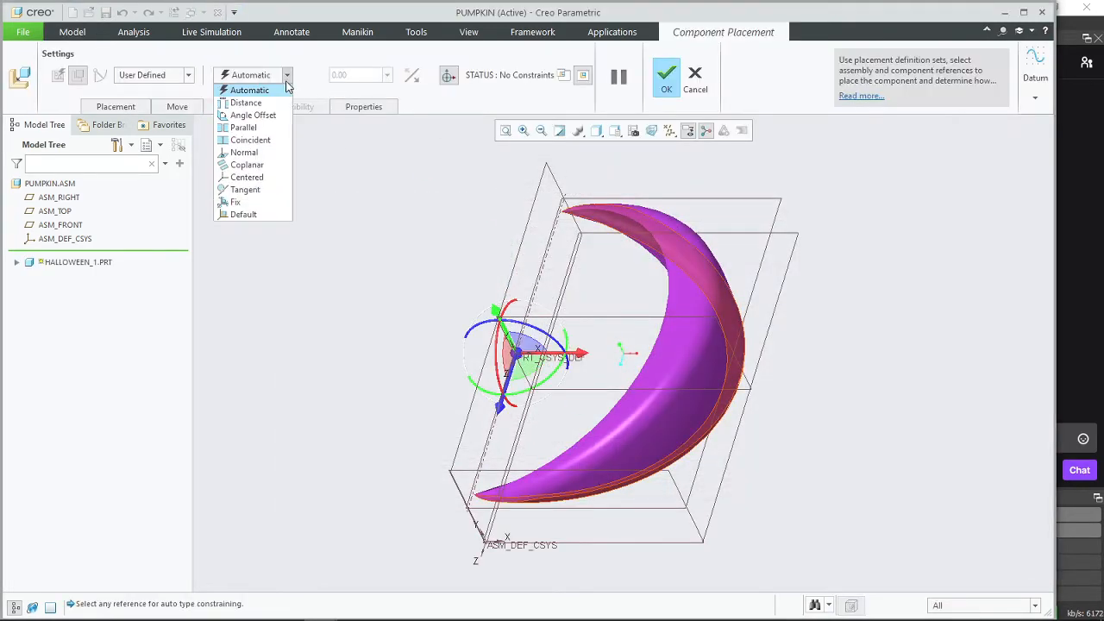
pyautogui.click(244, 214)
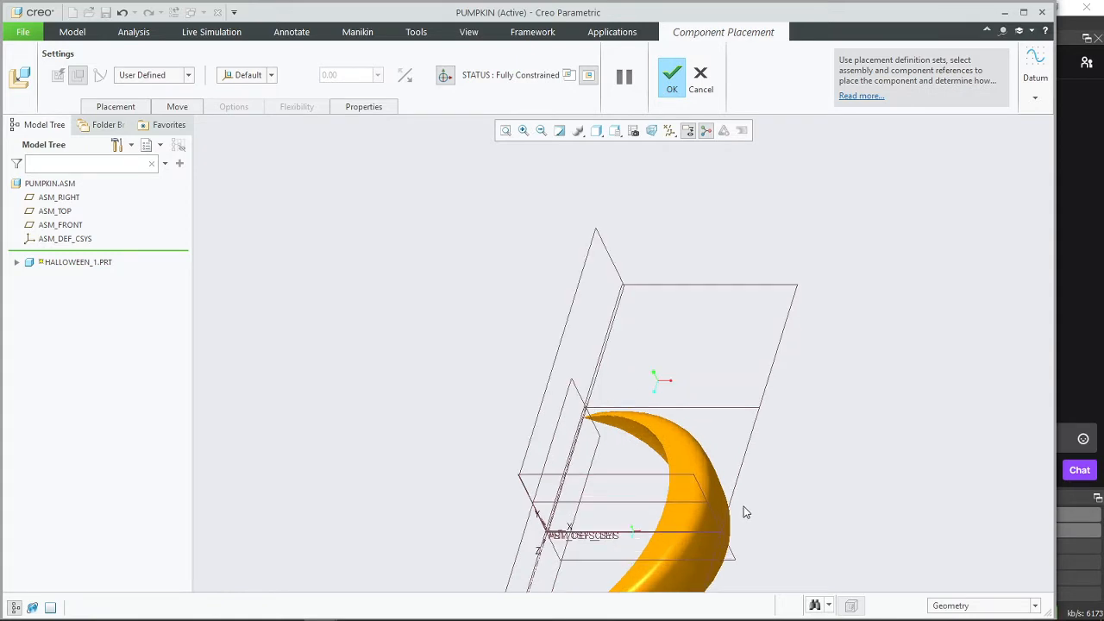
pyautogui.moveTo(746, 509); pyautogui.dragTo(611, 415, button='middle')
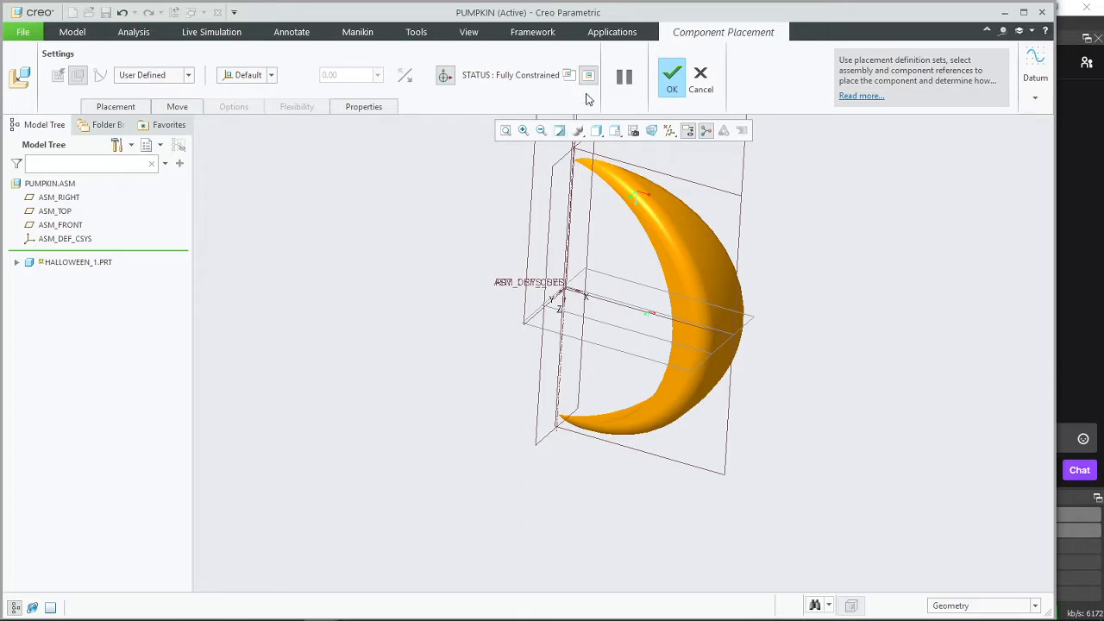
pyautogui.click(666, 79)
pyautogui.moveTo(475, 305); pyautogui.dragTo(508, 290, button='middle')
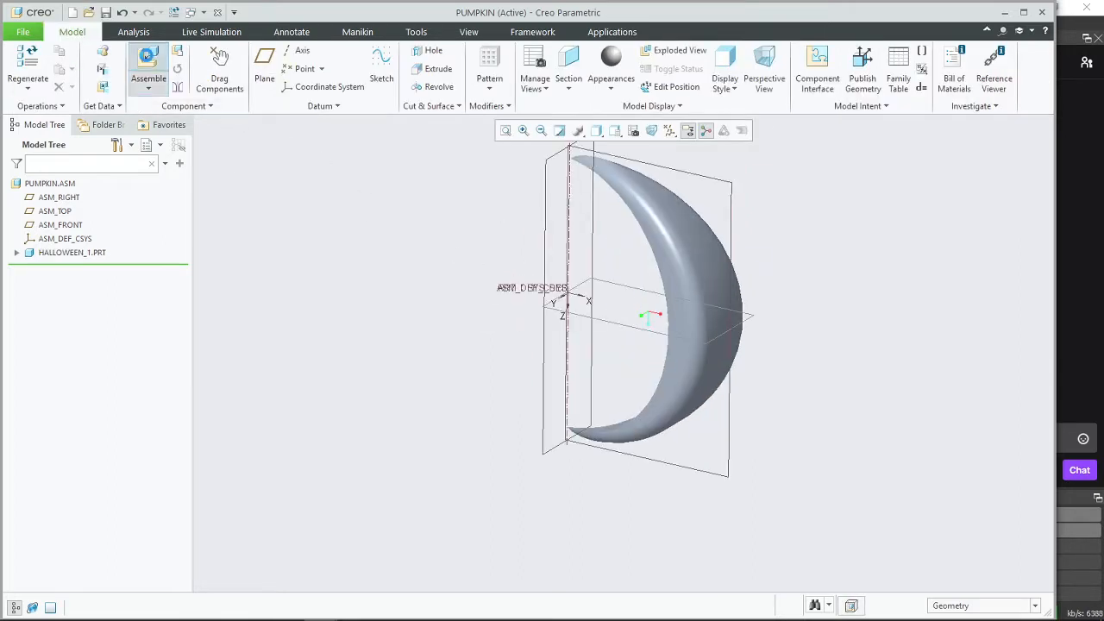
# Step: Switch back to the halloween_1 part and move the insertion point between Revolve 1 and Round 1
pyautogui.click(147, 59)
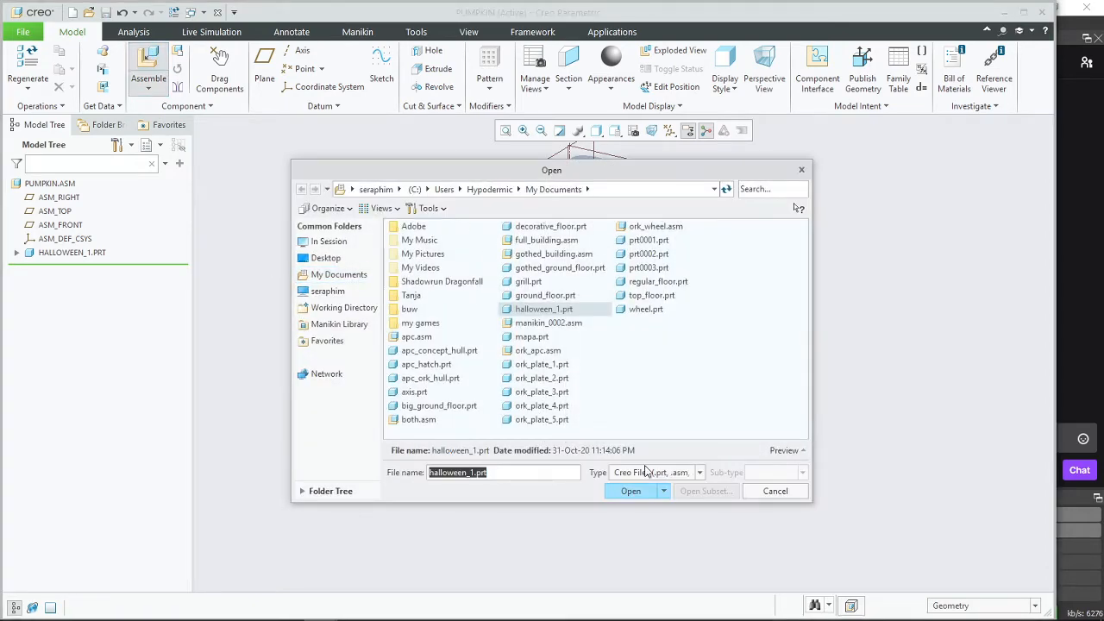
pyautogui.click(759, 493)
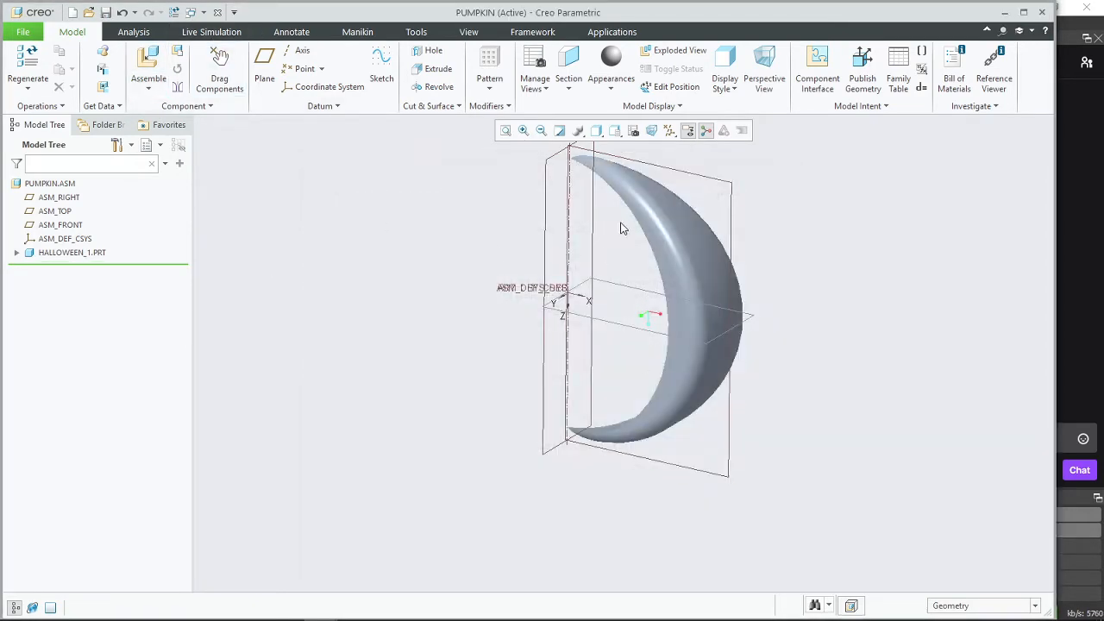
pyautogui.click(191, 12)
pyautogui.click(223, 28)
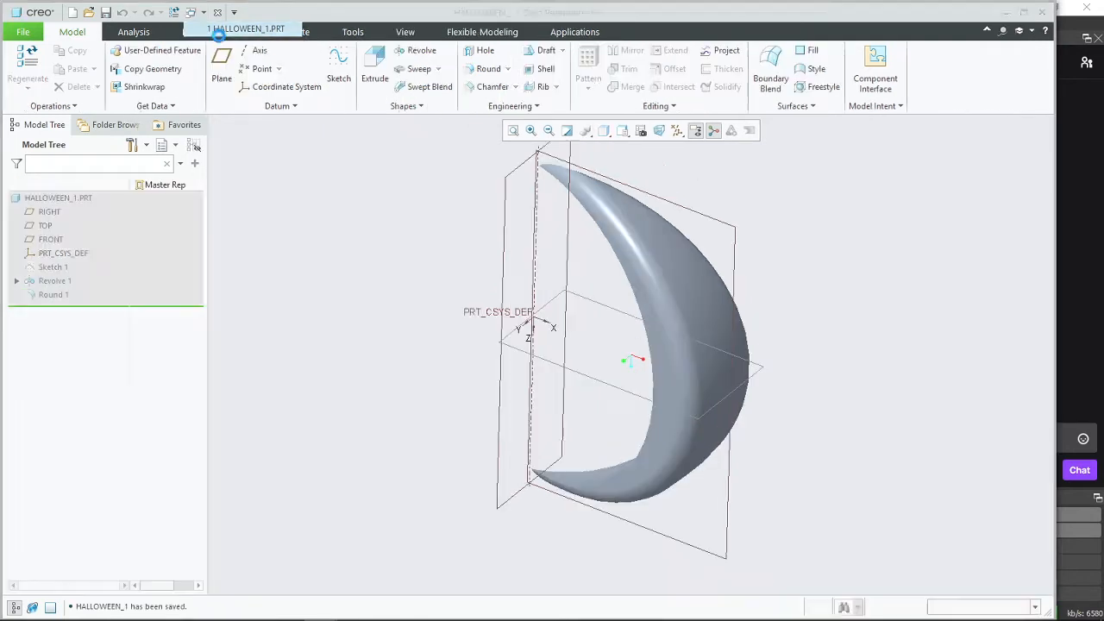
pyautogui.click(54, 295)
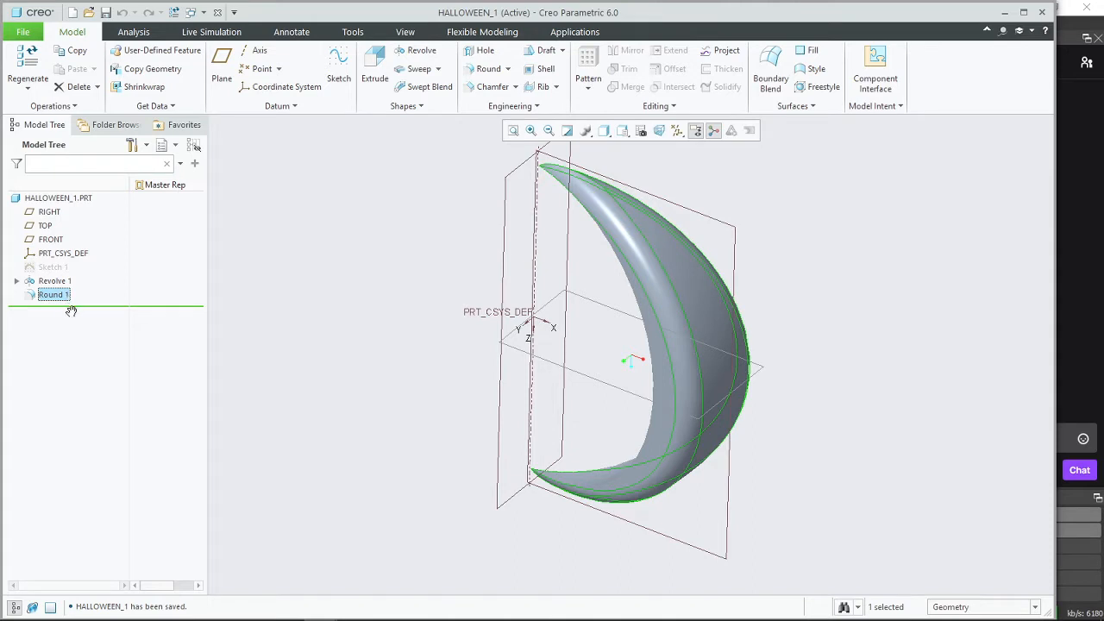
pyautogui.moveTo(71, 311); pyautogui.dragTo(73, 291)
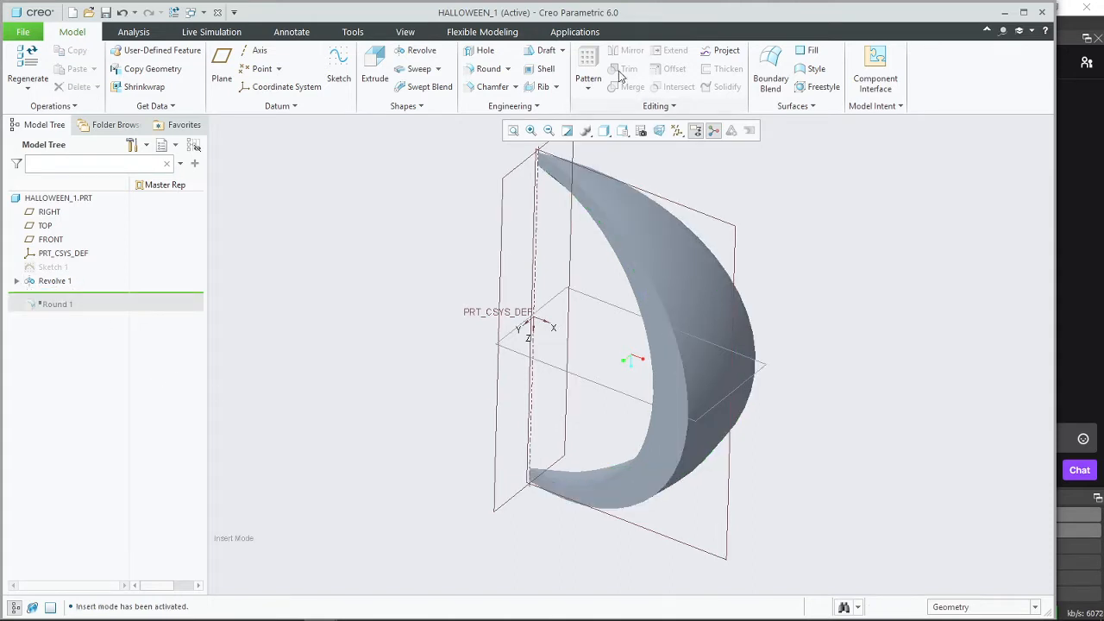
# Step: Pattern Revolve 1 about the coordinate system's Z axis with 12 members spaced 30° apart
pyautogui.click(53, 281)
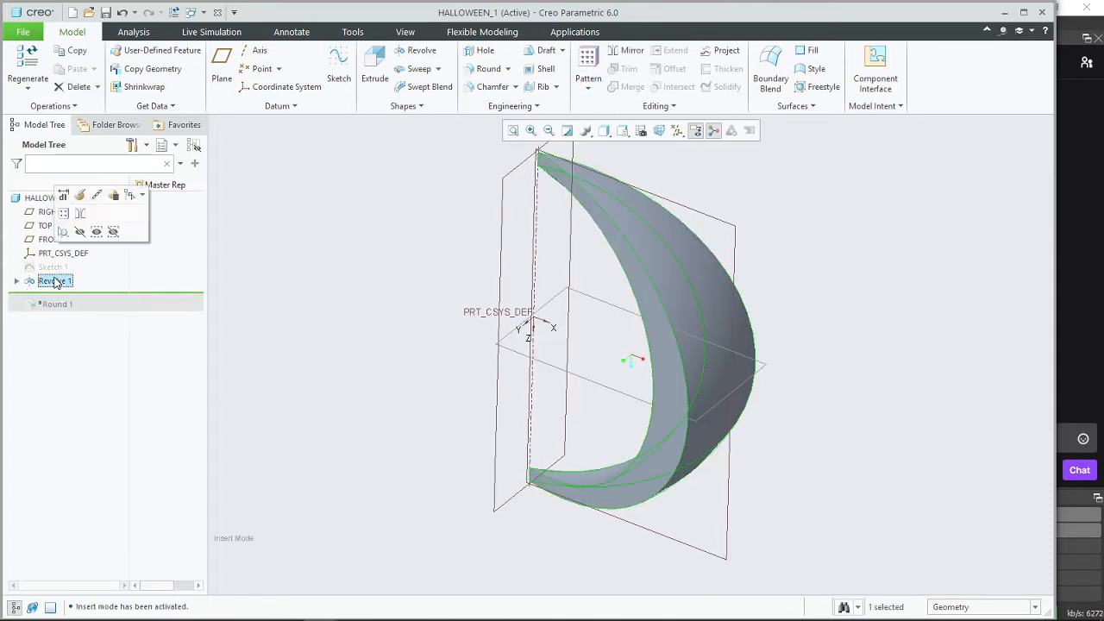
pyautogui.click(588, 68)
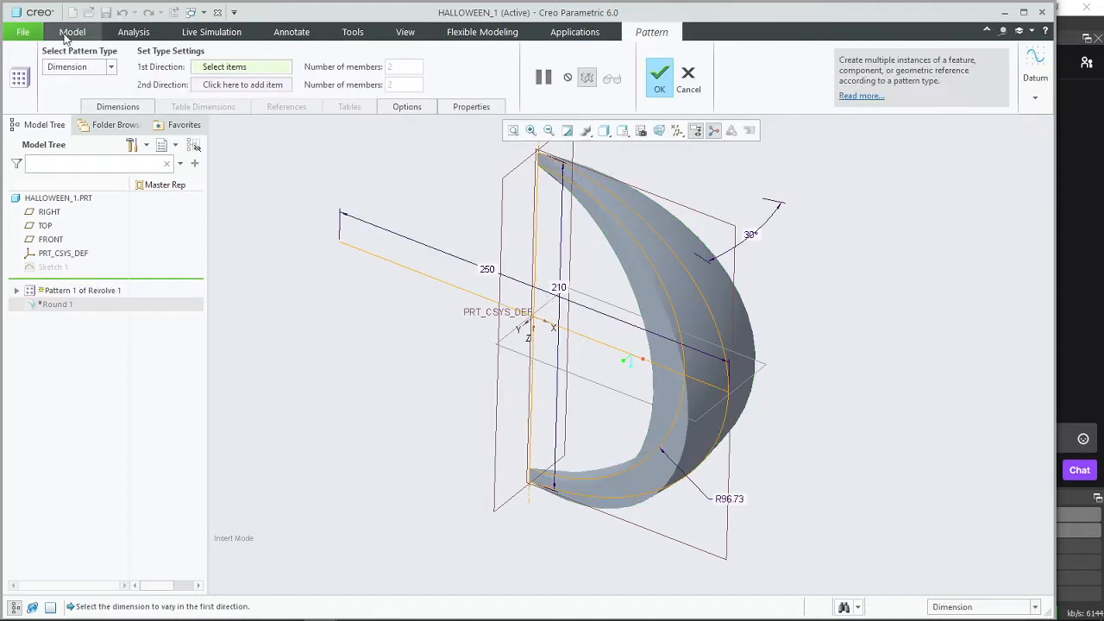
pyautogui.click(97, 67)
pyautogui.click(53, 105)
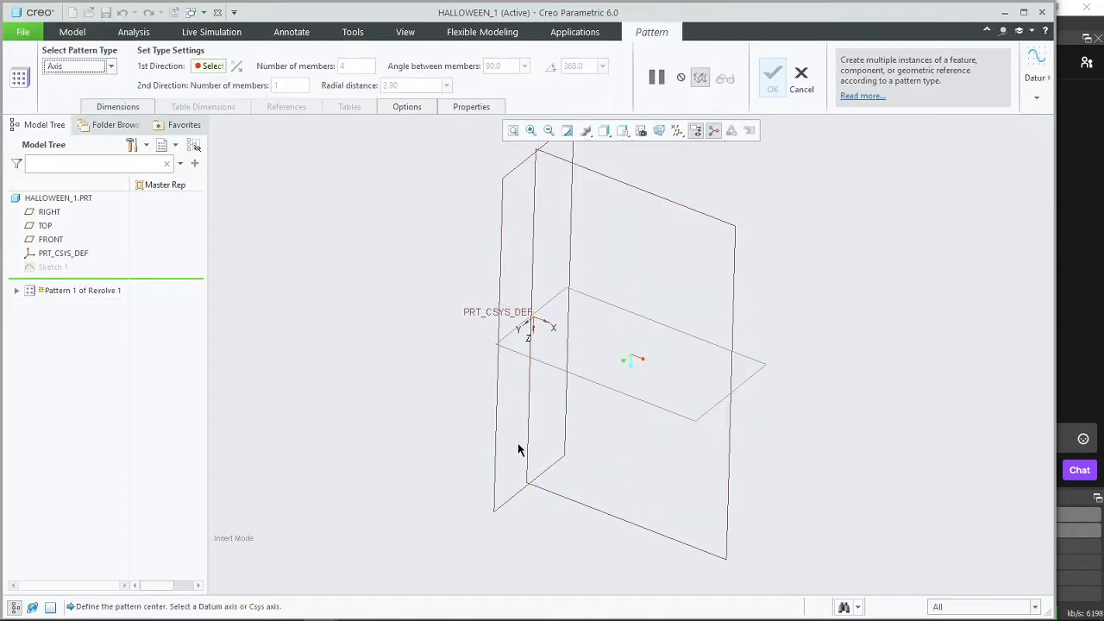
pyautogui.click(533, 331)
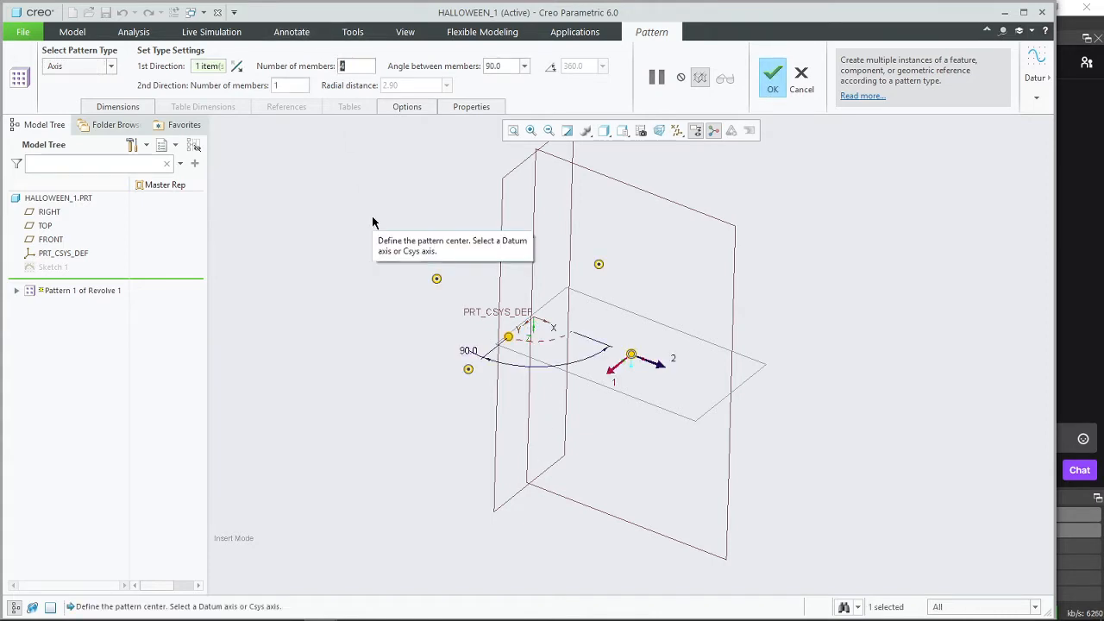
pyautogui.write('12')
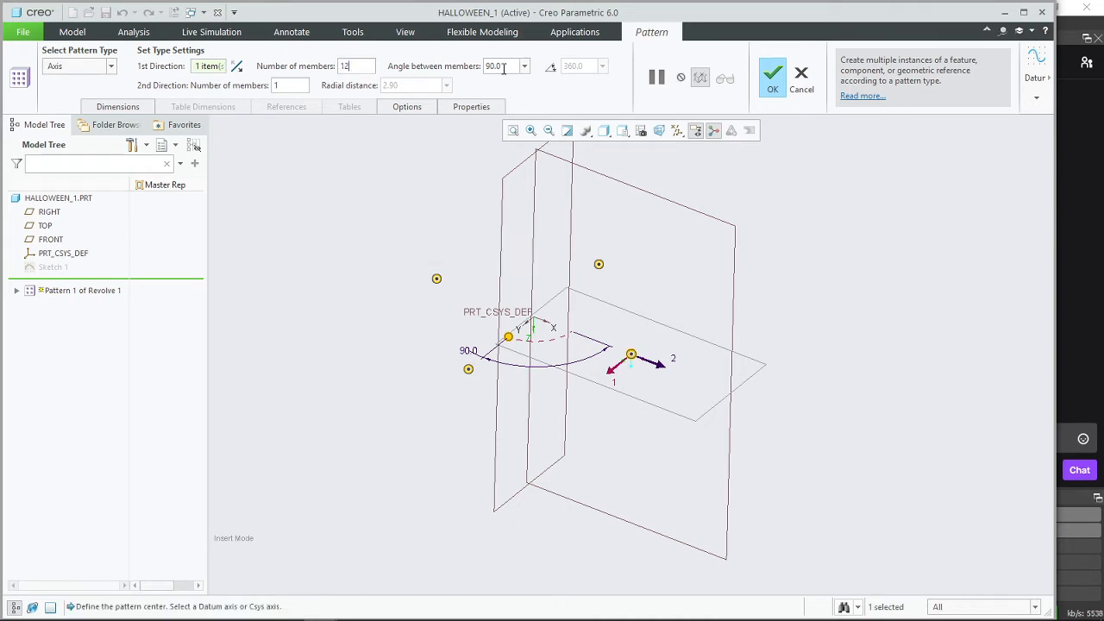
pyautogui.write('30')
pyautogui.press('Return')
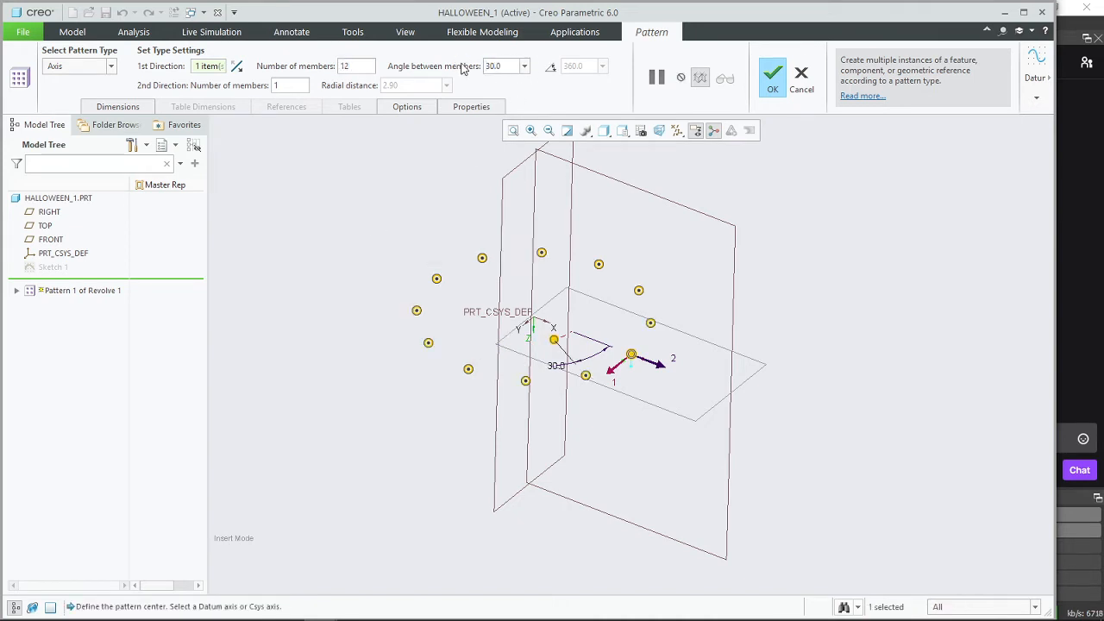
pyautogui.click(767, 83)
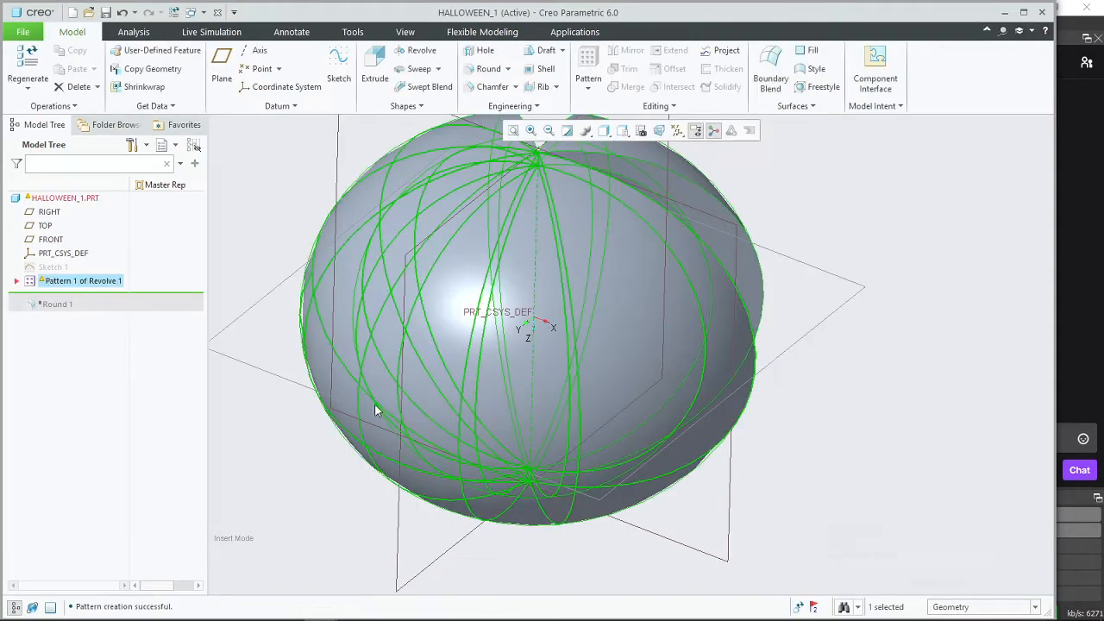
# Step: Inspect the patterned segments from several sides and undo the axis pattern of Revolve 1
pyautogui.moveTo(820, 365); pyautogui.dragTo(793, 363, button='middle')
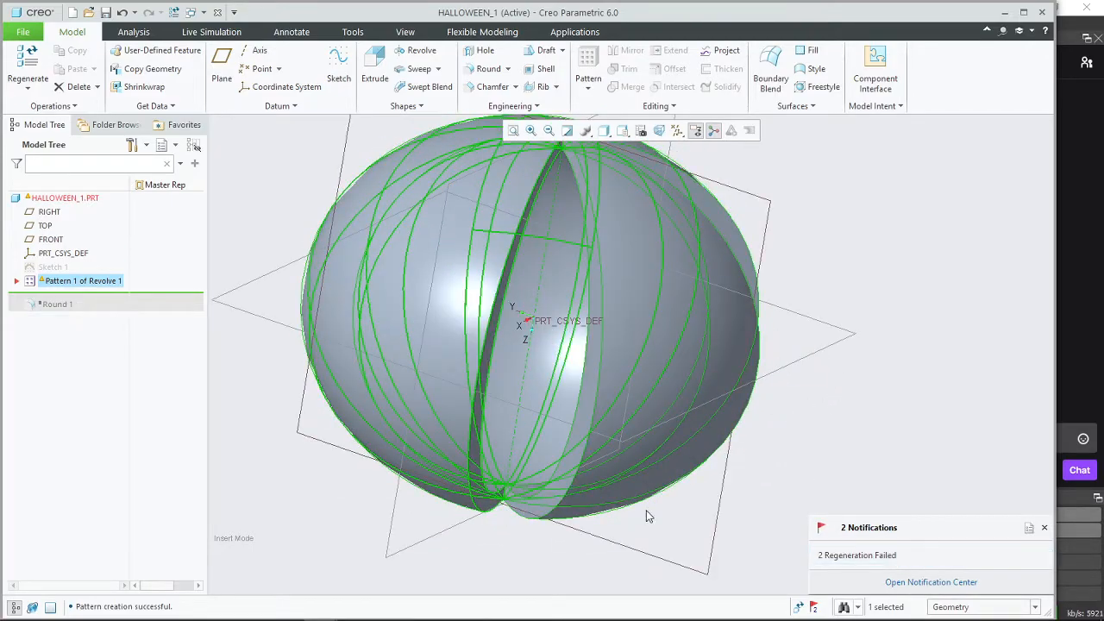
pyautogui.moveTo(520, 165)
pyautogui.mouseDown(button='middle')
pyautogui.moveTo(508, 285)
pyautogui.moveTo(443, 291)
pyautogui.moveTo(475, 293)
pyautogui.moveTo(586, 362)
pyautogui.moveTo(595, 393)
pyautogui.mouseUp(button='middle')
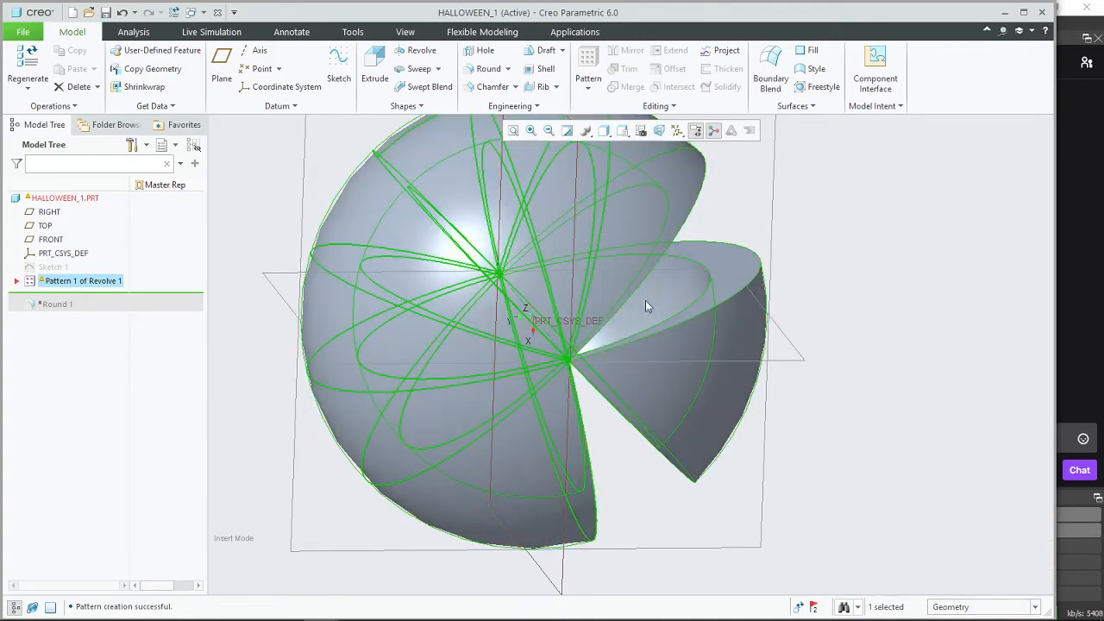
pyautogui.moveTo(648, 417)
pyautogui.mouseDown(button='middle')
pyautogui.moveTo(571, 298)
pyautogui.moveTo(424, 285)
pyautogui.moveTo(662, 318)
pyautogui.moveTo(422, 181)
pyautogui.mouseUp(button='middle')
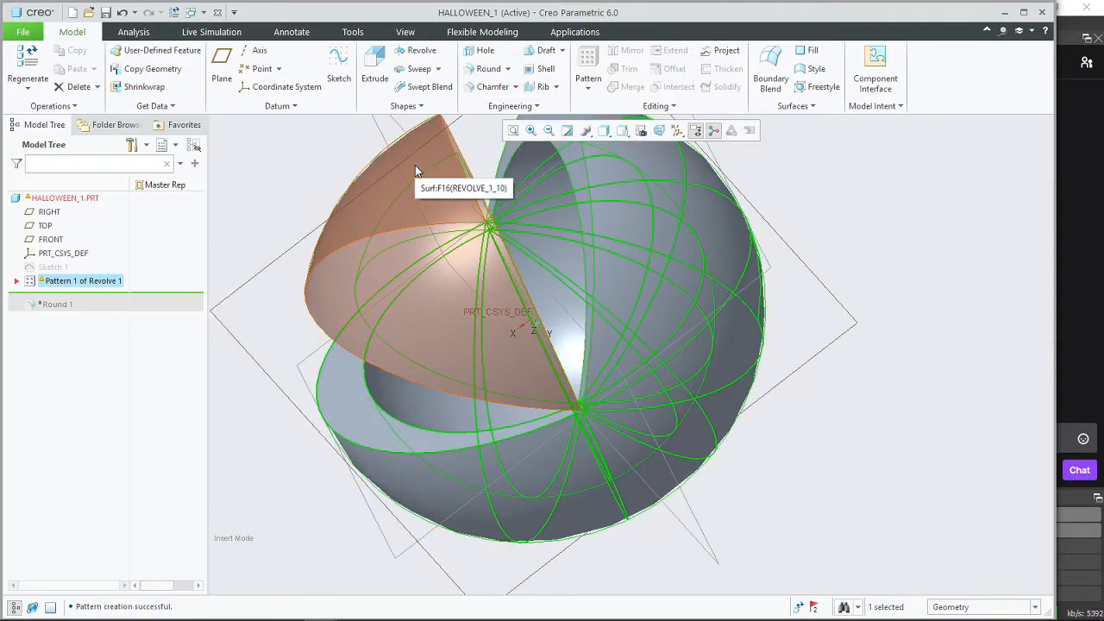
pyautogui.moveTo(415, 170)
pyautogui.mouseDown(button='middle')
pyautogui.moveTo(518, 199)
pyautogui.moveTo(527, 281)
pyautogui.moveTo(463, 284)
pyautogui.moveTo(581, 298)
pyautogui.moveTo(501, 280)
pyautogui.moveTo(518, 289)
pyautogui.mouseUp(button='middle')
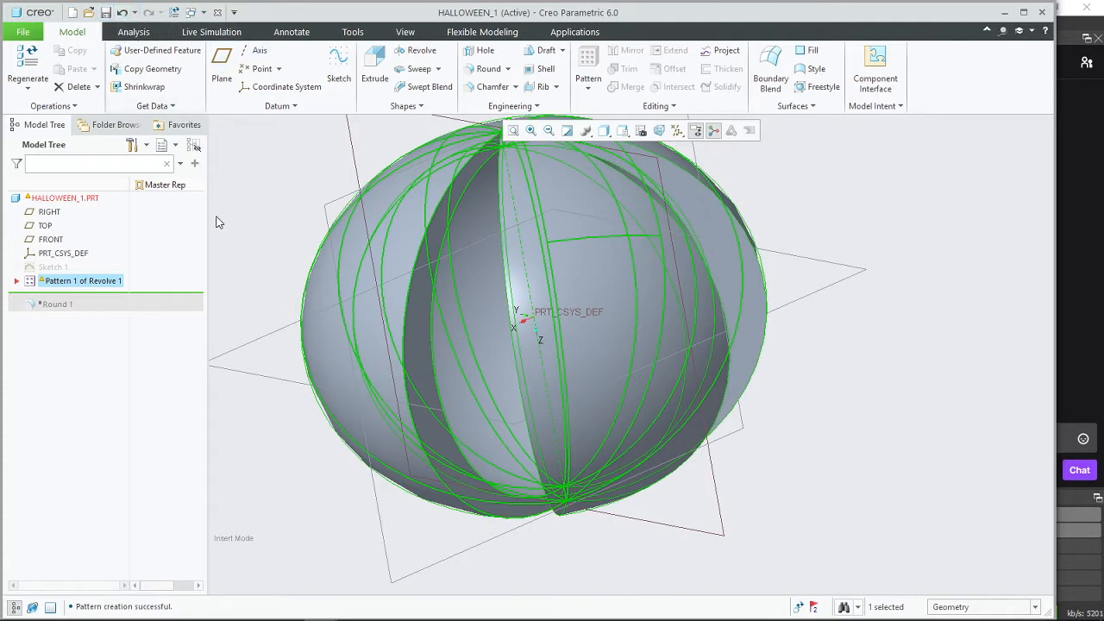
pyautogui.hotkey('ctrl', 'z')
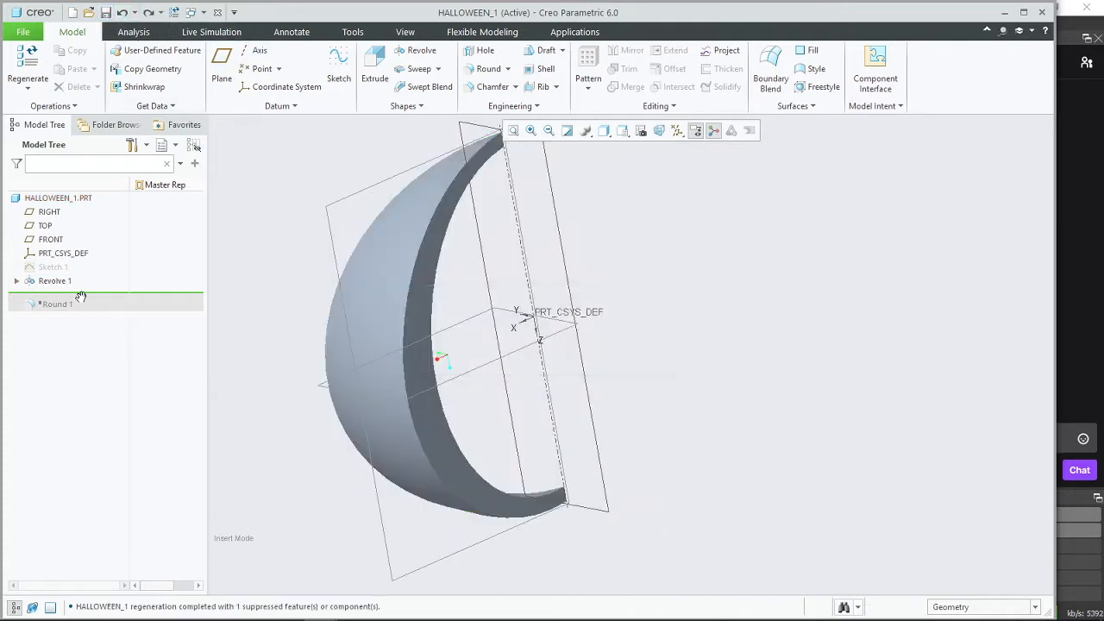
# Step: Move the insertion point back below Round 1 and save the halloween_1 part
pyautogui.moveTo(85, 313); pyautogui.dragTo(85, 310)
pyautogui.moveTo(346, 363)
pyautogui.mouseDown(button='middle')
pyautogui.moveTo(354, 296)
pyautogui.moveTo(373, 299)
pyautogui.mouseUp(button='middle')
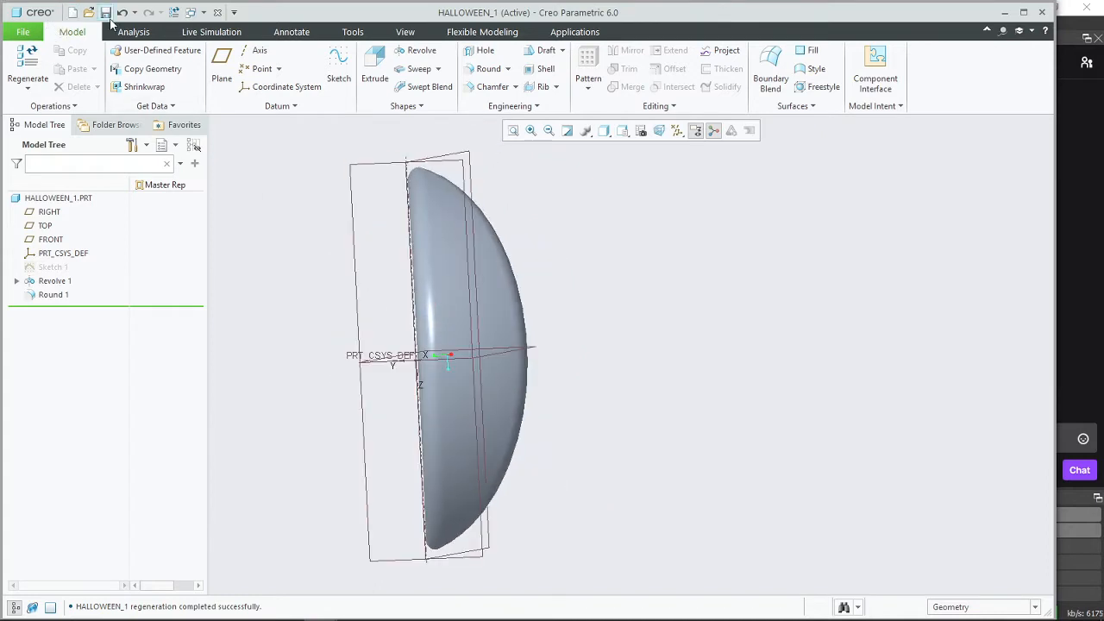
pyautogui.click(104, 15)
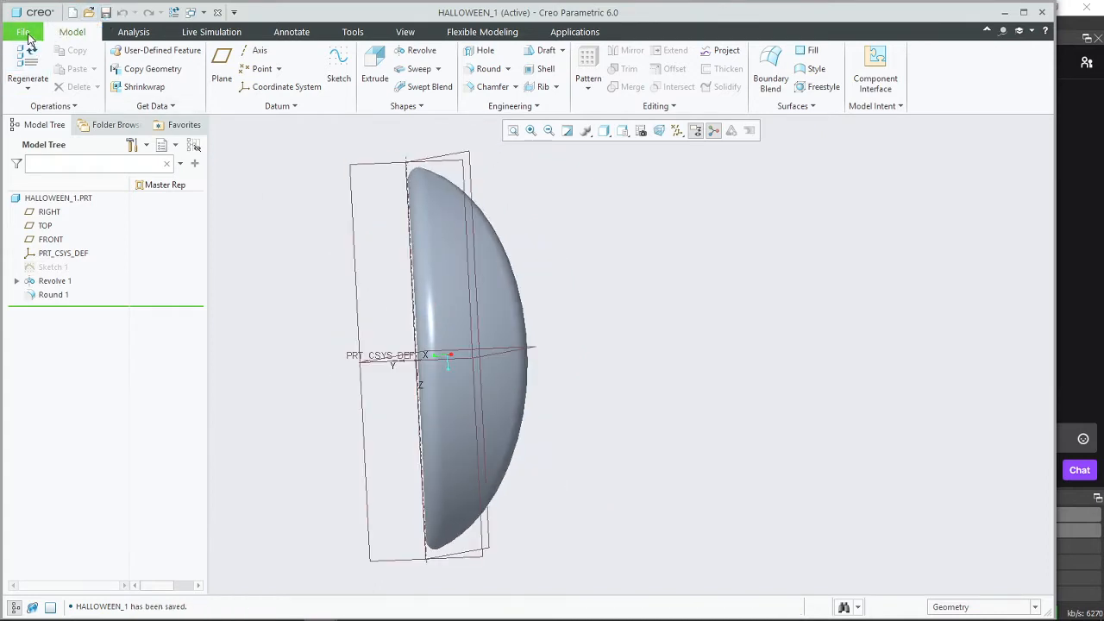
# Step: Create a new solid part named pumpklin_test from the mmns_part_solid template
pyautogui.click(74, 13)
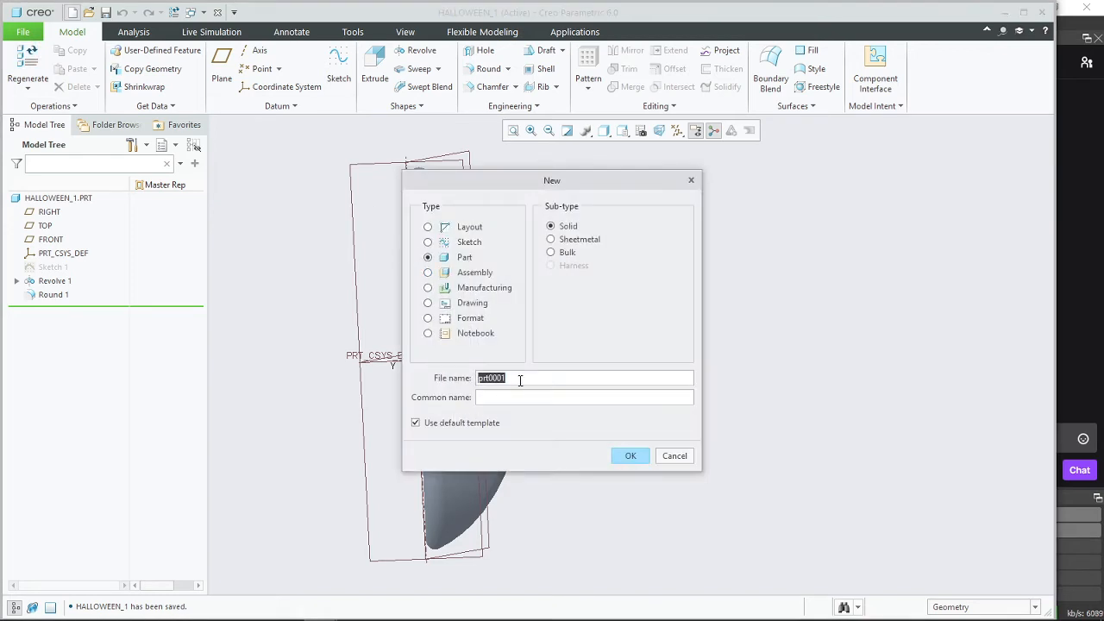
pyautogui.write('pumpkin_test')
pyautogui.click(633, 457)
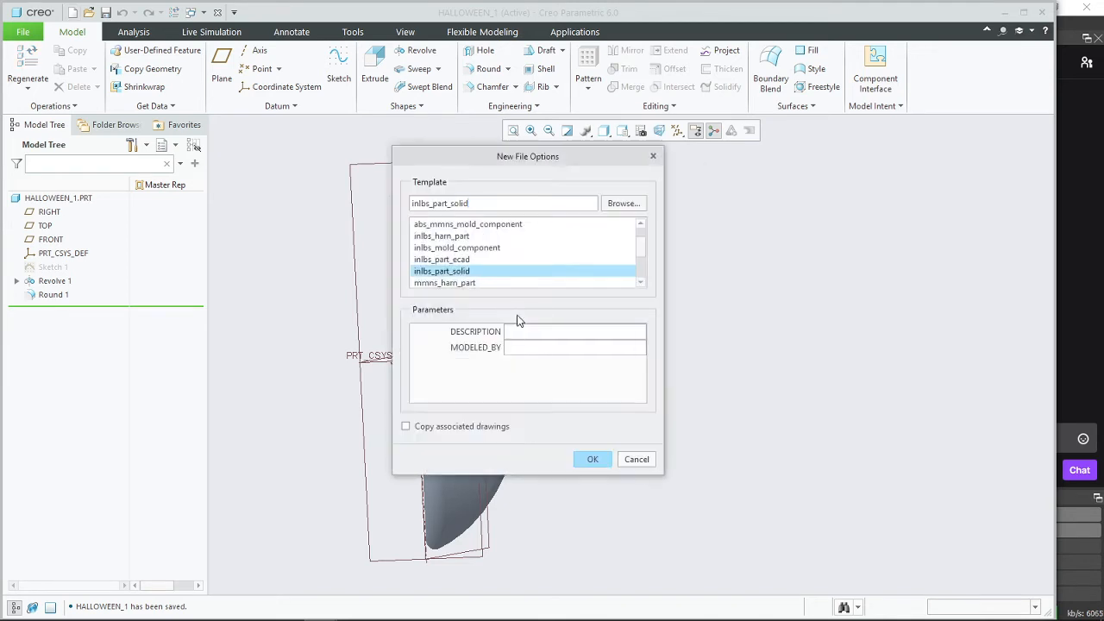
pyautogui.scroll(-2, 498, 270)
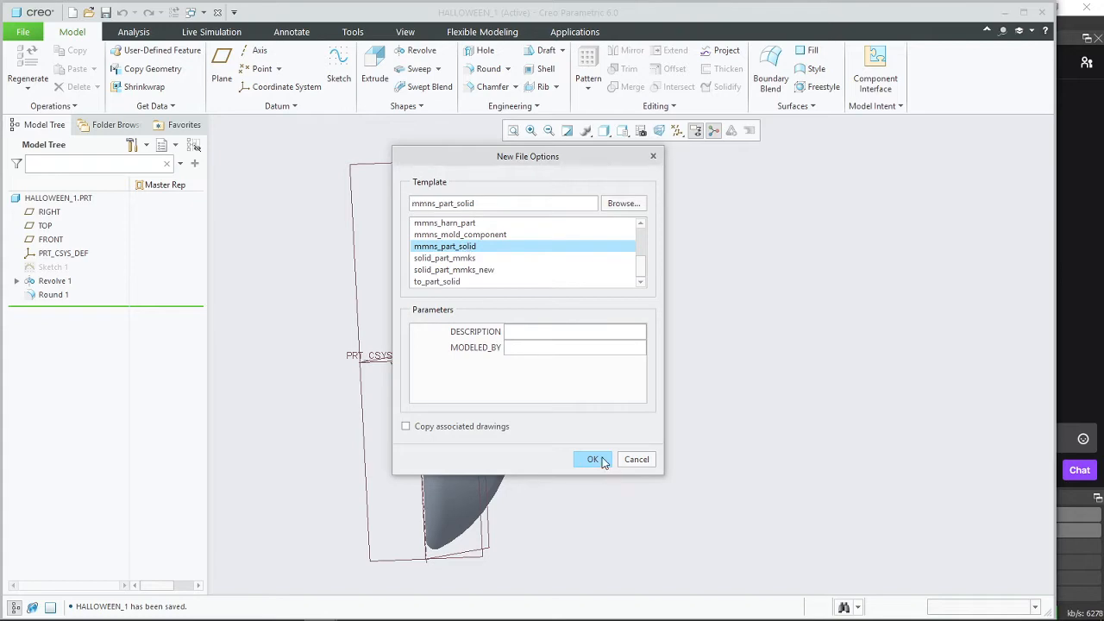
pyautogui.click(602, 462)
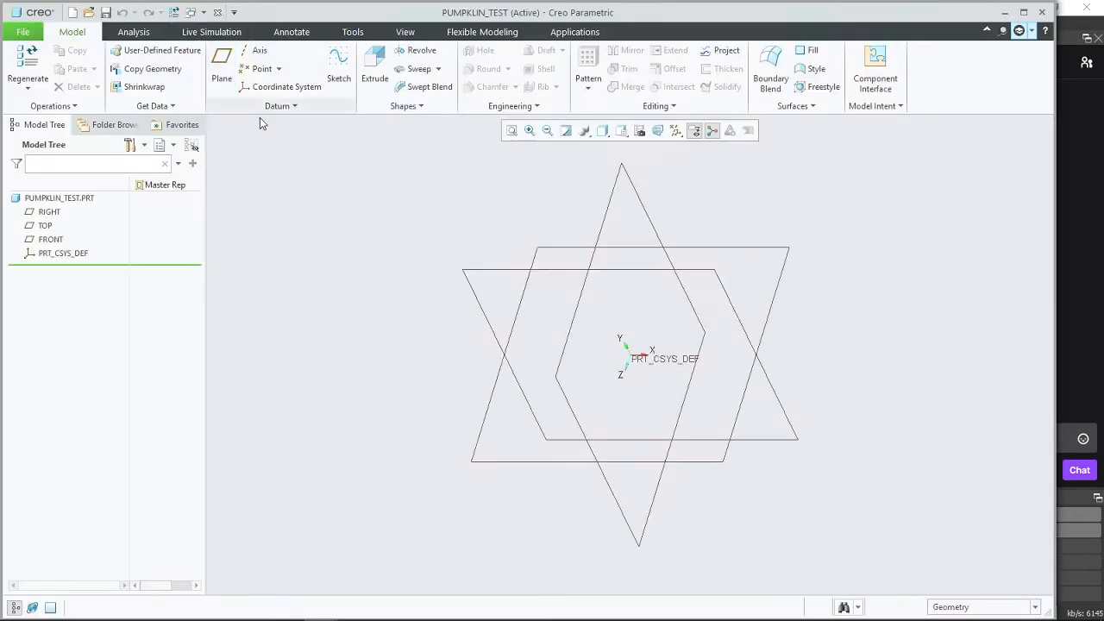
# Step: Sketch a circle about 409 mm in diameter centred on the origin on the TOP plane and finish the sketch
pyautogui.click(337, 79)
pyautogui.click(586, 248)
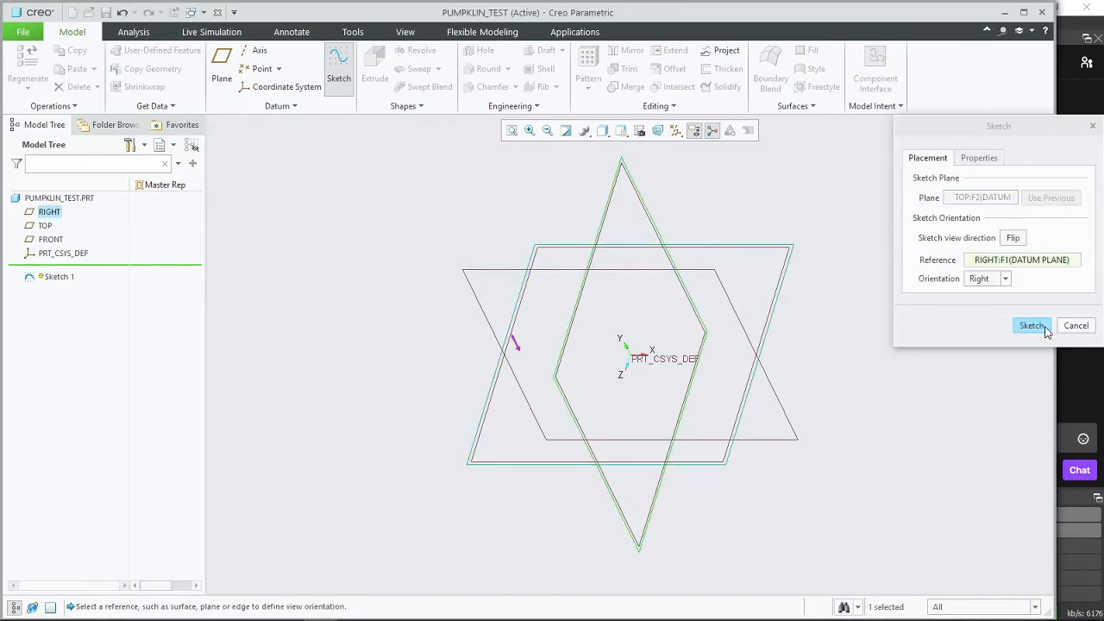
pyautogui.click(1042, 328)
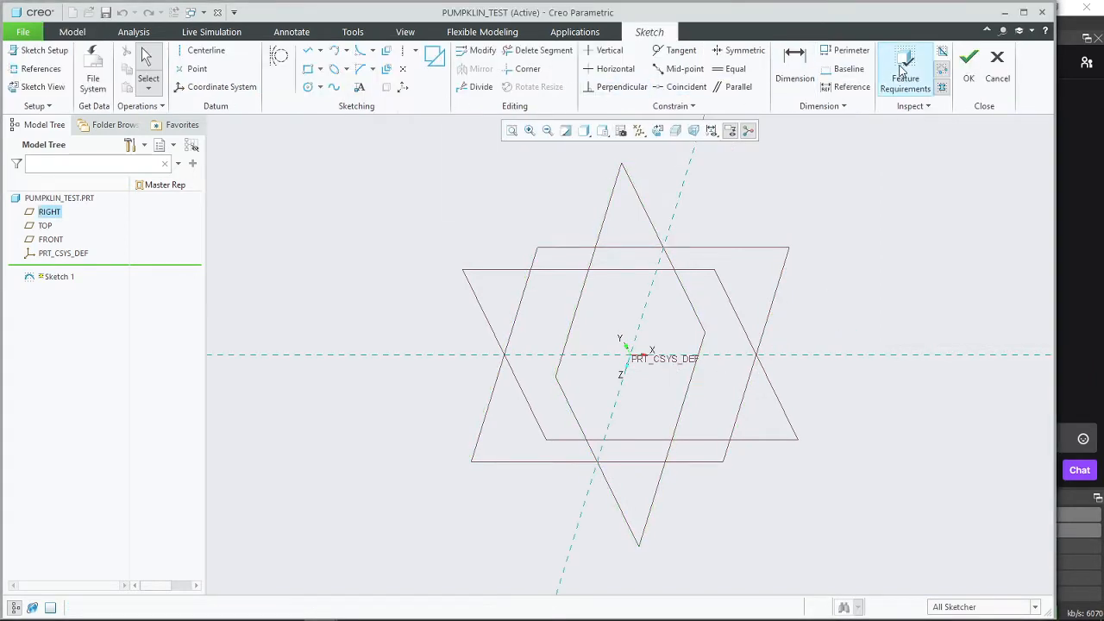
pyautogui.click(657, 130)
pyautogui.click(308, 87)
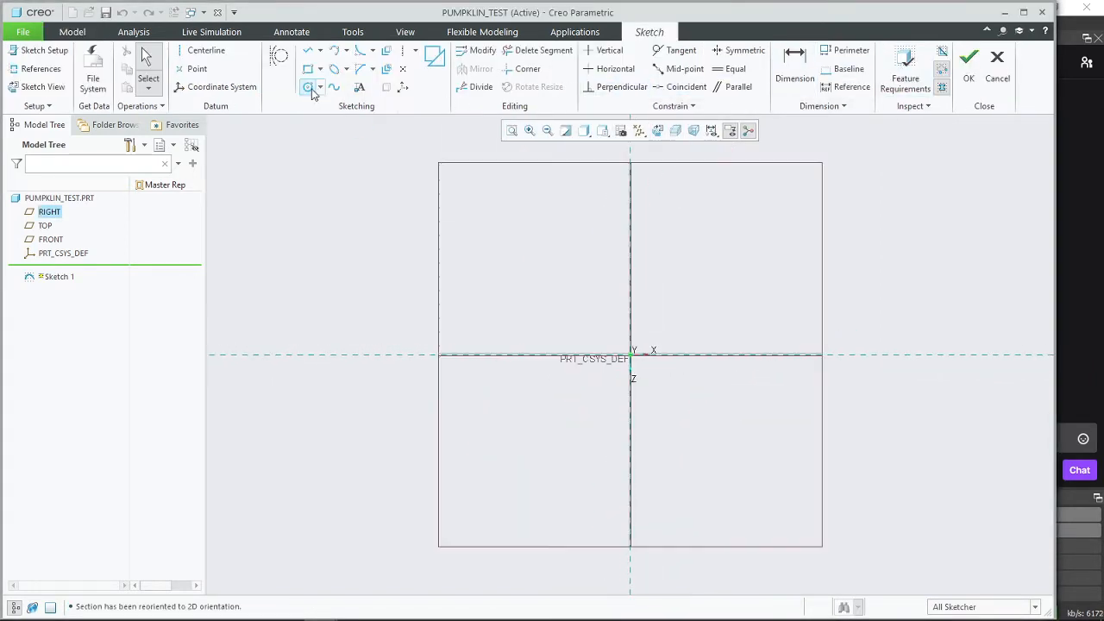
pyautogui.click(634, 354)
pyautogui.click(547, 226)
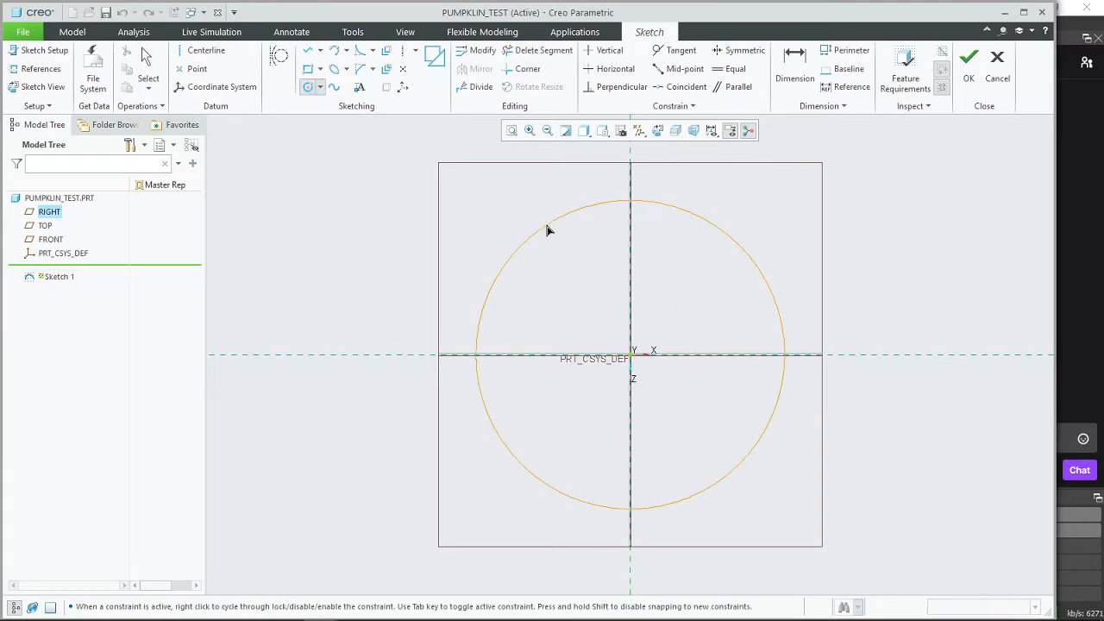
pyautogui.middleClick(495, 184)
pyautogui.click(968, 69)
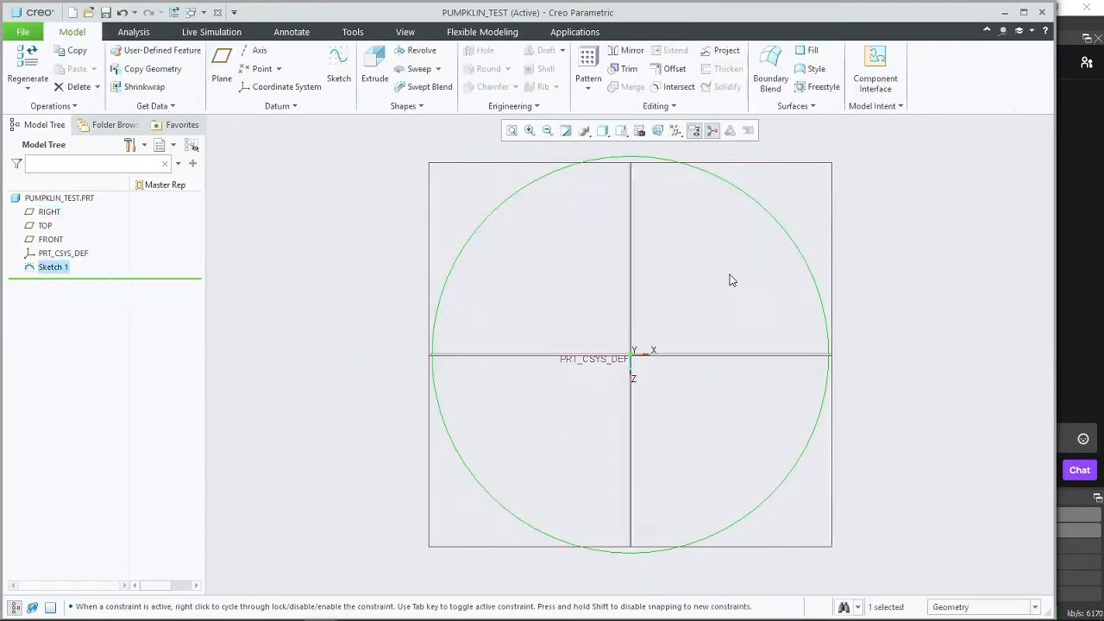
# Step: Reopen Sketch 1 for editing and add a vertical centerline through the circle's centre
pyautogui.click(416, 50)
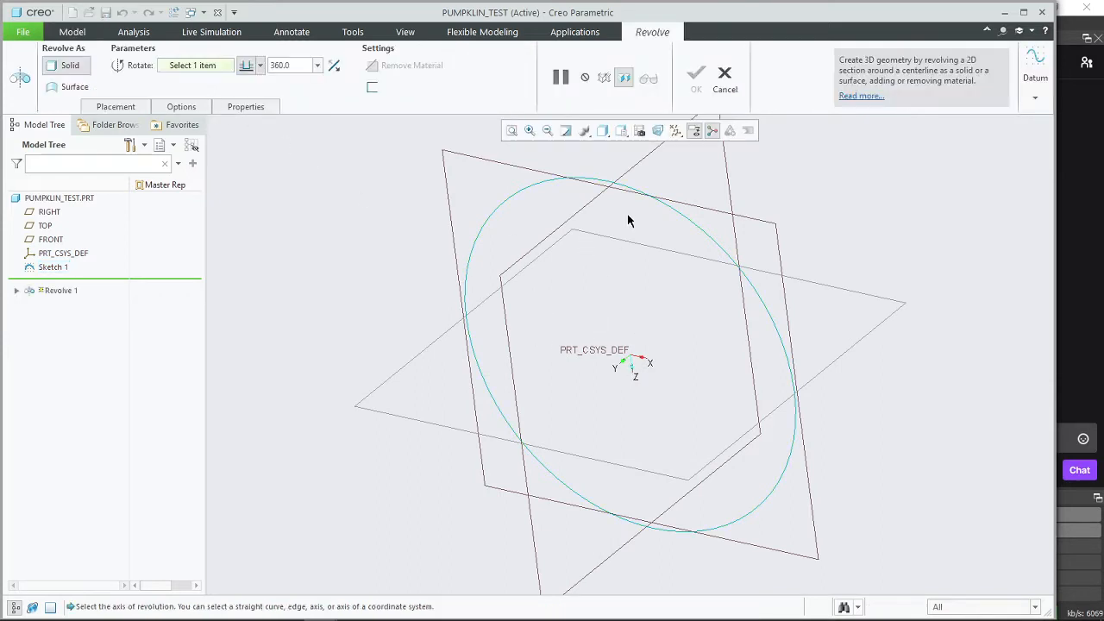
pyautogui.click(724, 76)
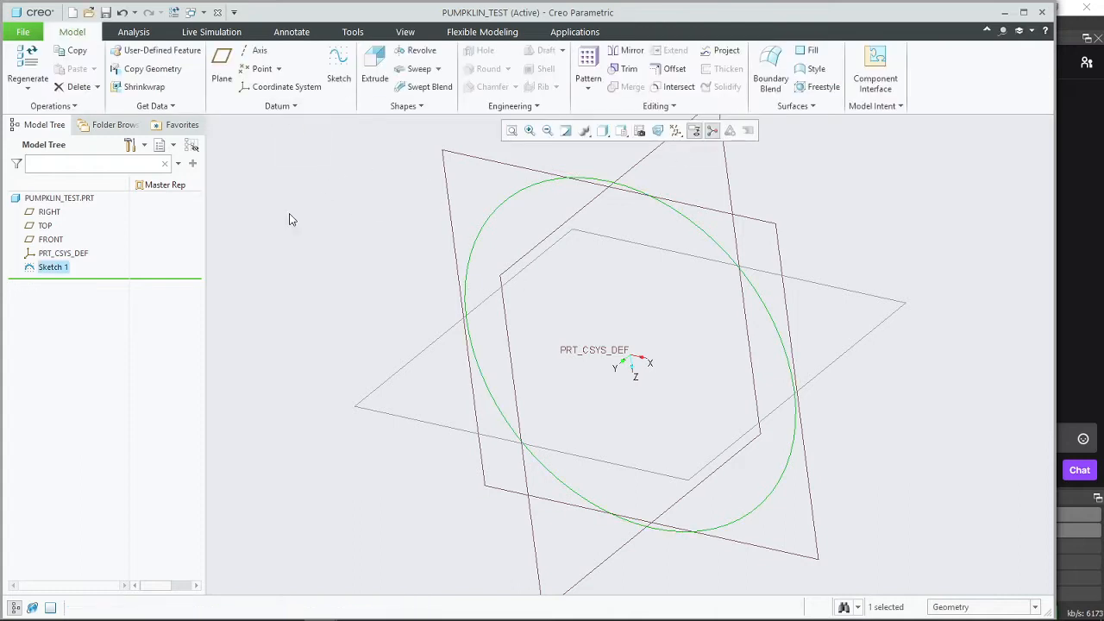
pyautogui.rightClick(59, 274)
pyautogui.click(102, 211)
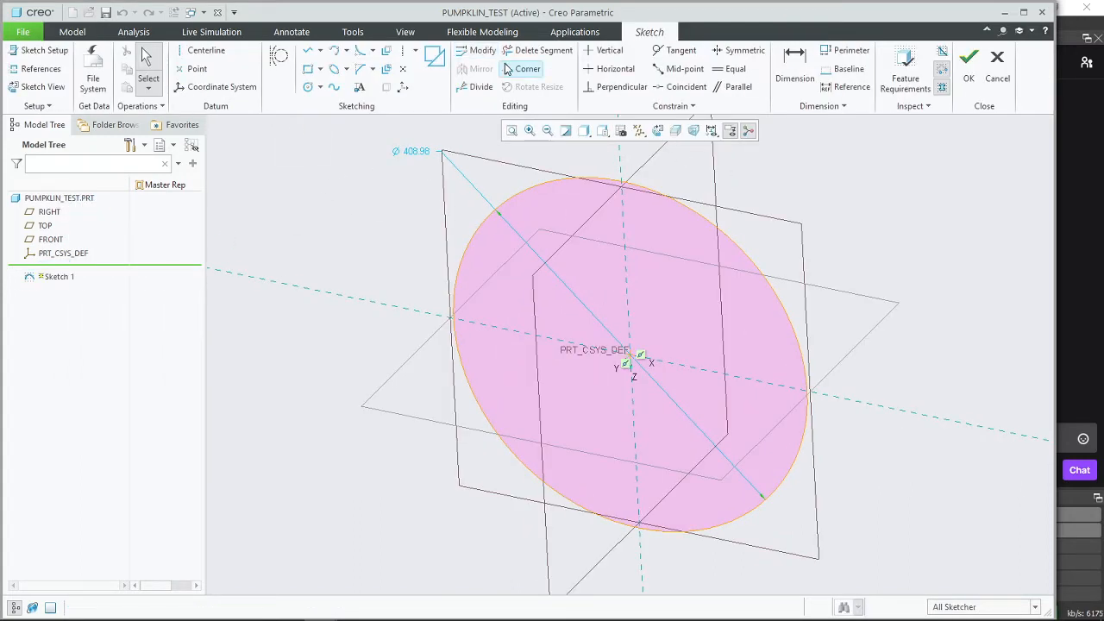
pyautogui.click(511, 69)
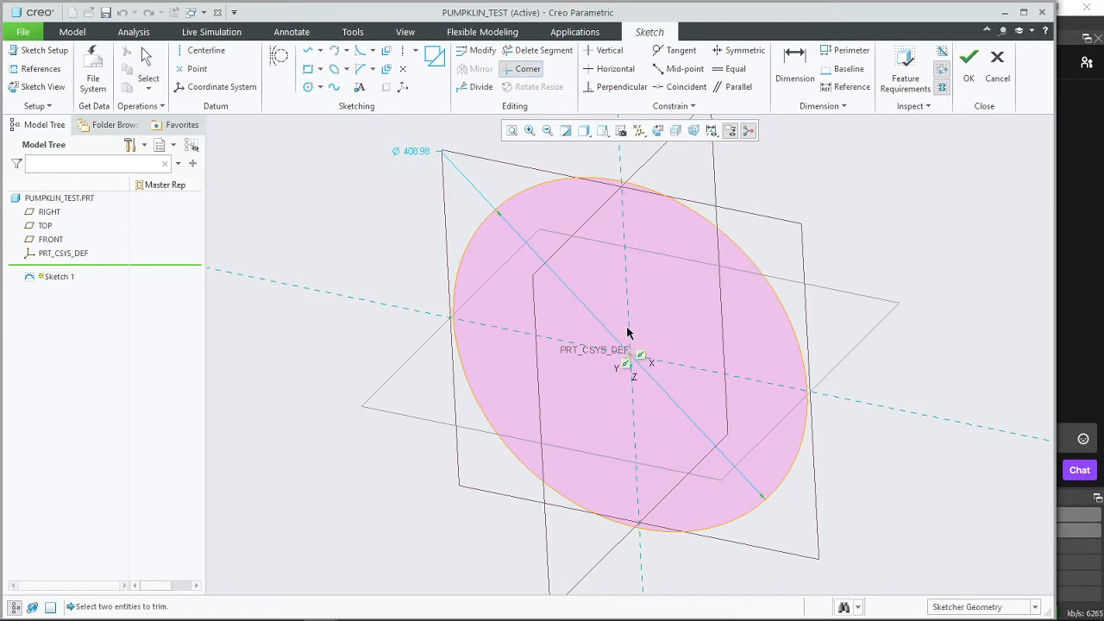
pyautogui.middleClick(663, 304)
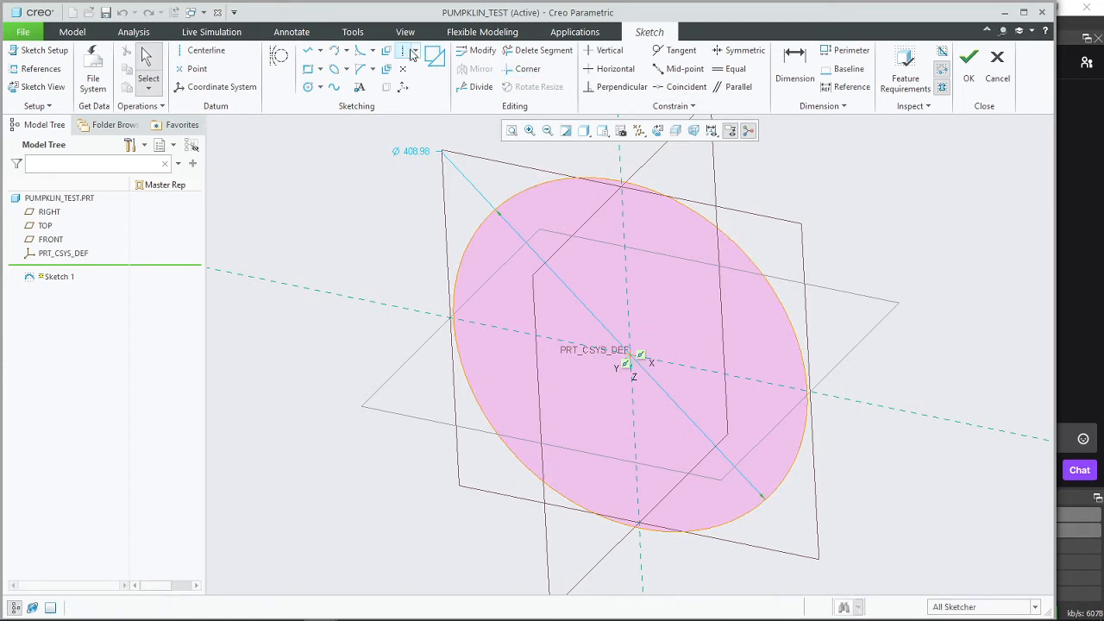
pyautogui.click(657, 133)
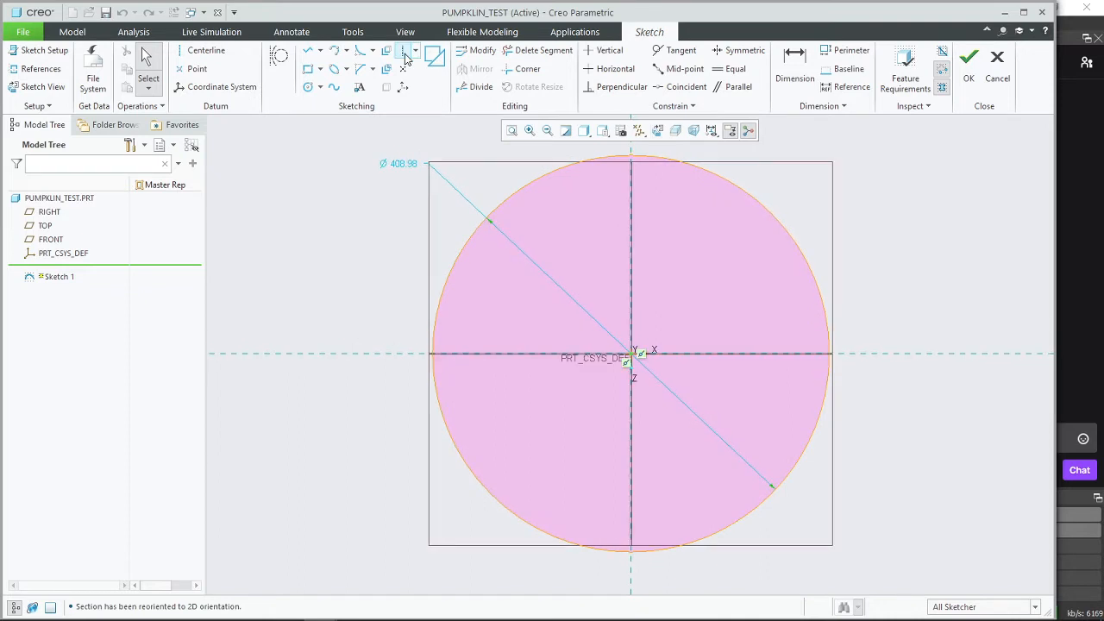
pyautogui.click(403, 51)
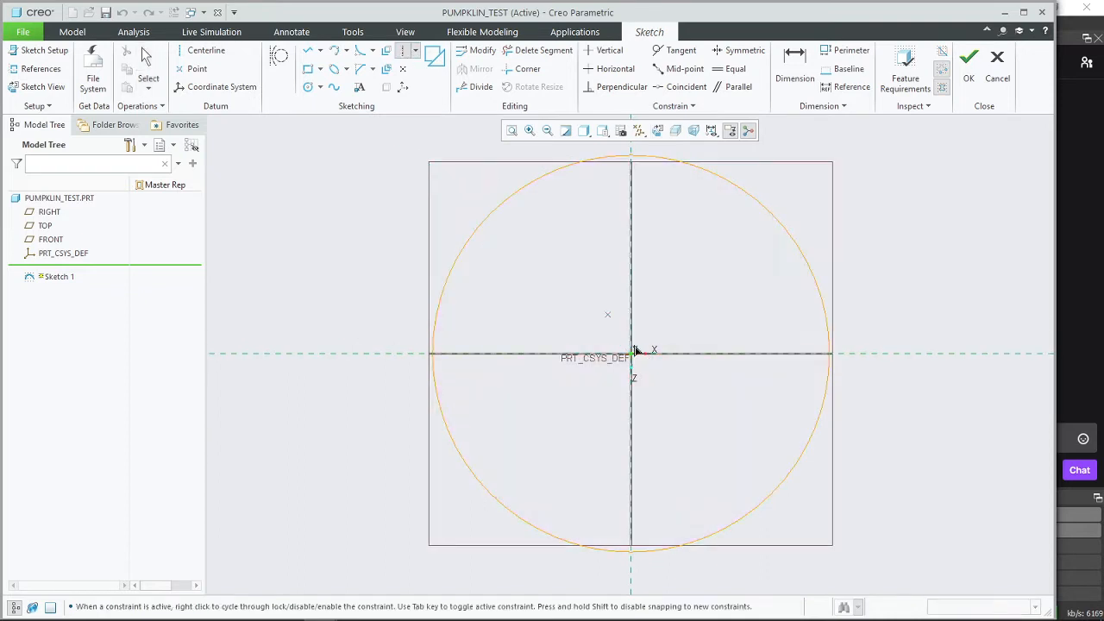
pyautogui.click(623, 224)
pyautogui.middleClick(625, 224)
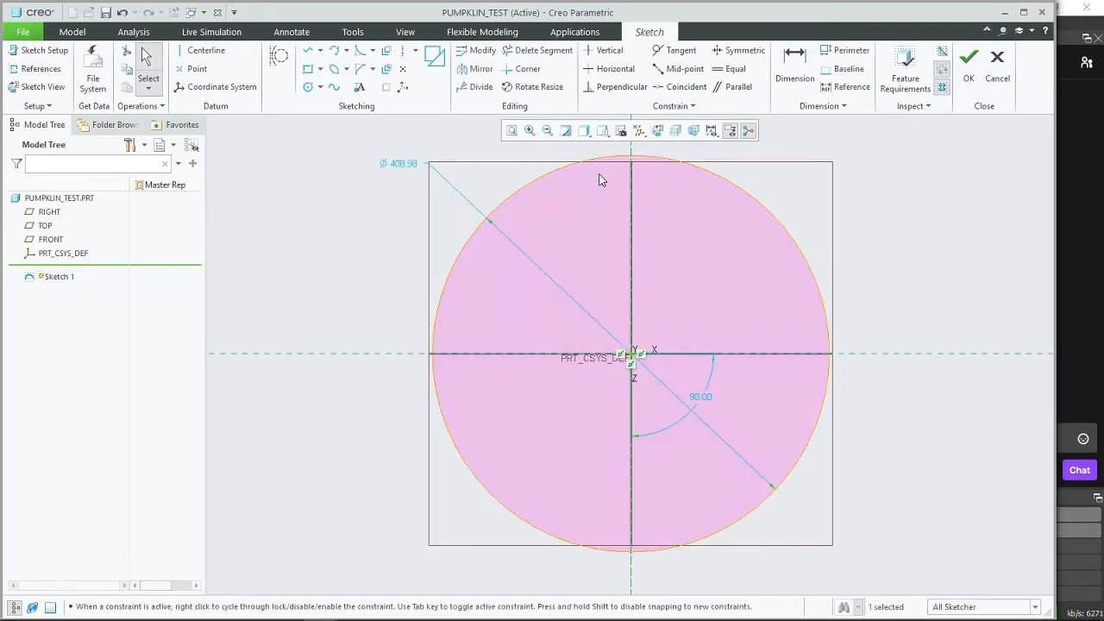
# Step: Draw a vertical line across the circle along the centerline, from its topmost to its lowest point
pyautogui.click(308, 50)
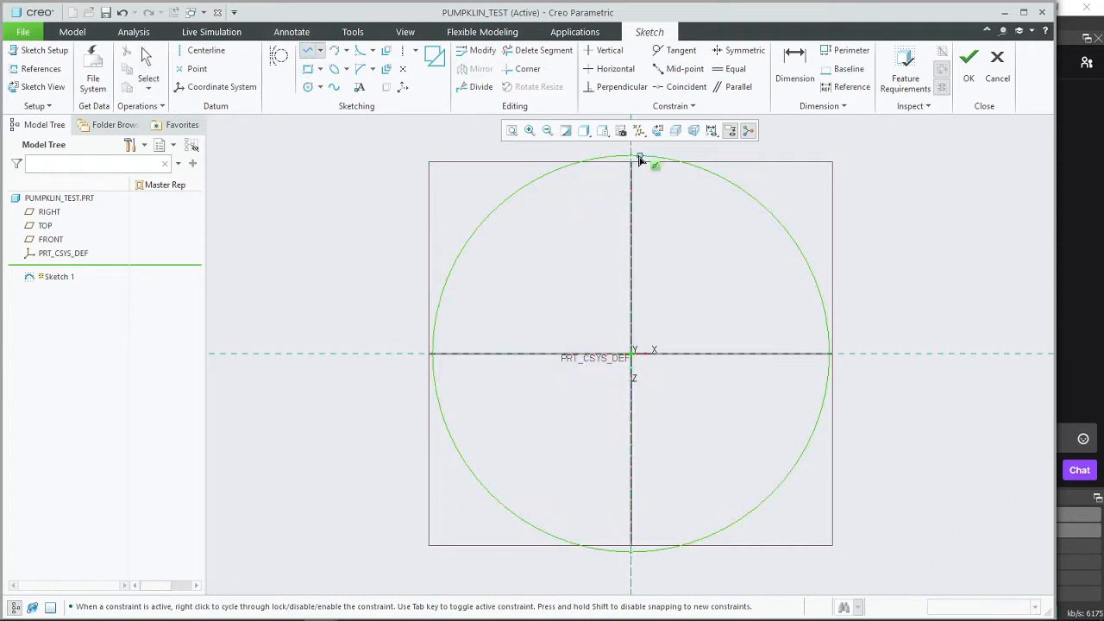
pyautogui.click(630, 158)
pyautogui.click(631, 552)
pyautogui.middleClick(694, 469)
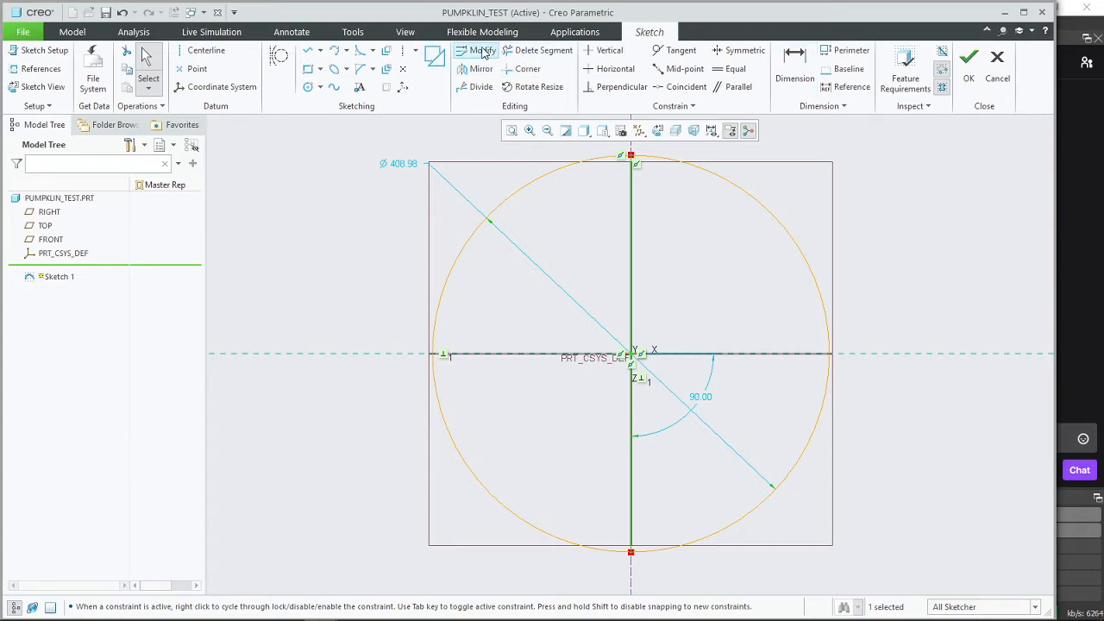
# Step: Trim away the left half of the circle to leave a closed half-circle profile, and finish the sketch
pyautogui.click(530, 50)
pyautogui.moveTo(494, 174); pyautogui.dragTo(424, 427)
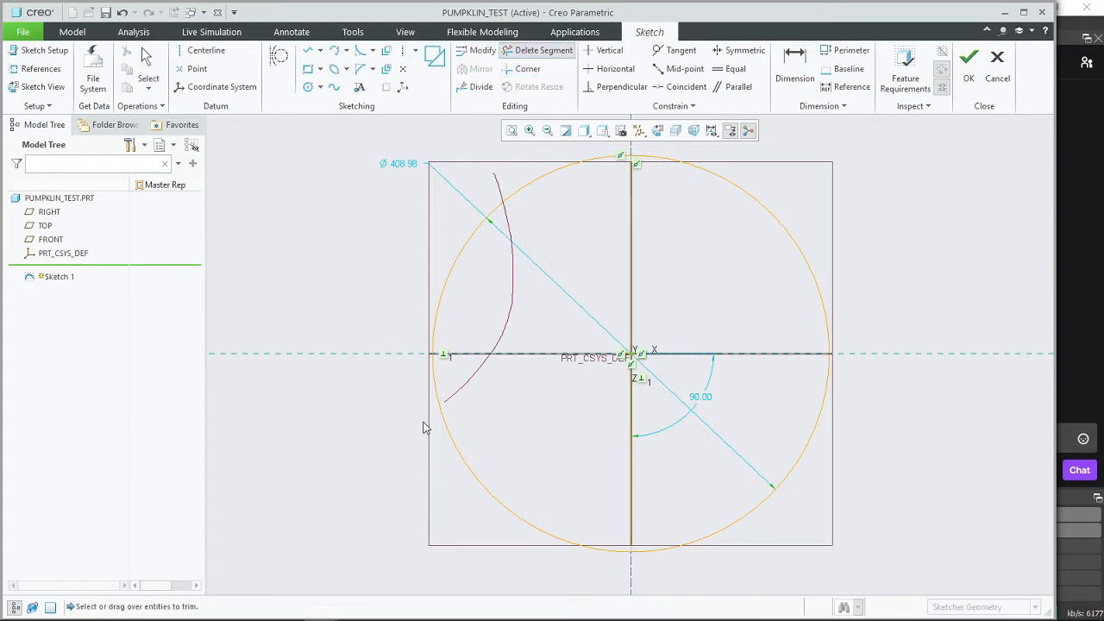
pyautogui.moveTo(446, 261); pyautogui.dragTo(369, 524)
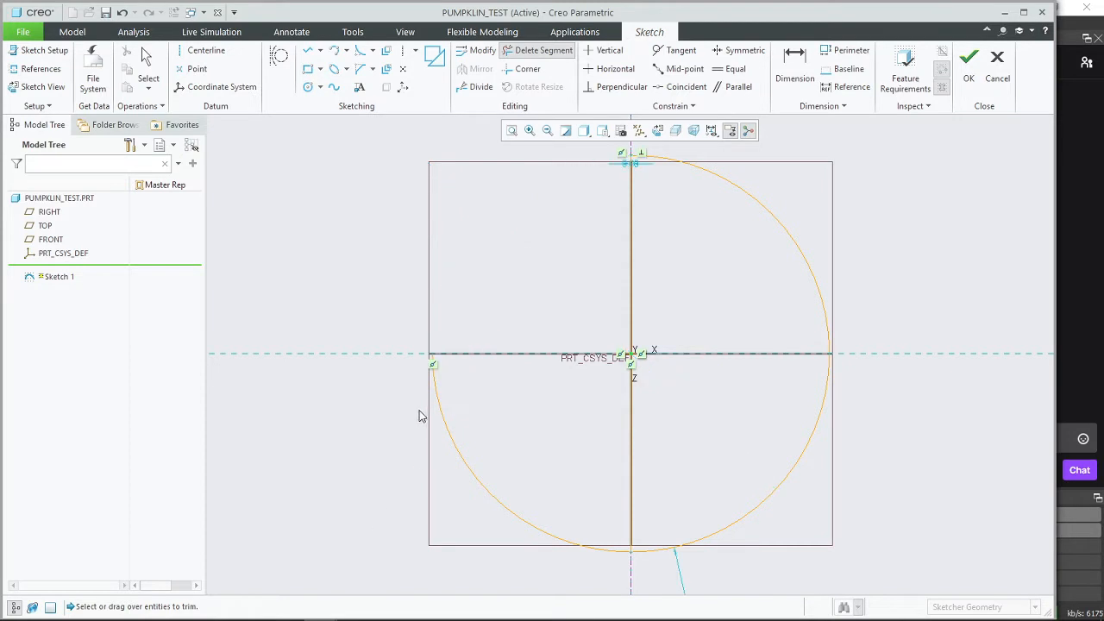
pyautogui.click(481, 483)
pyautogui.middleClick(532, 417)
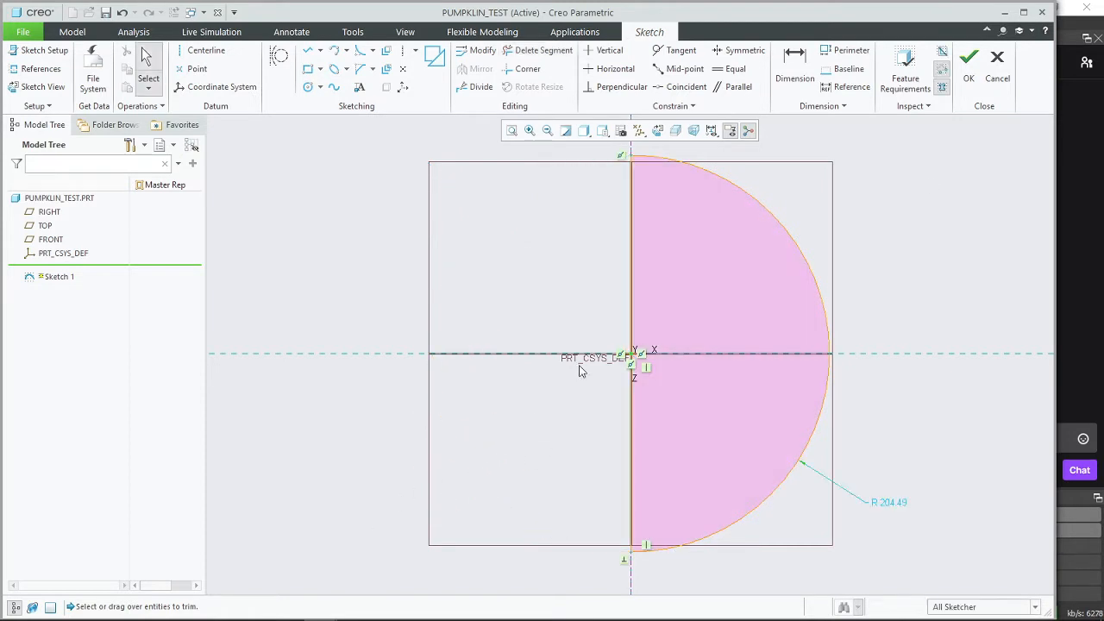
pyautogui.click(968, 64)
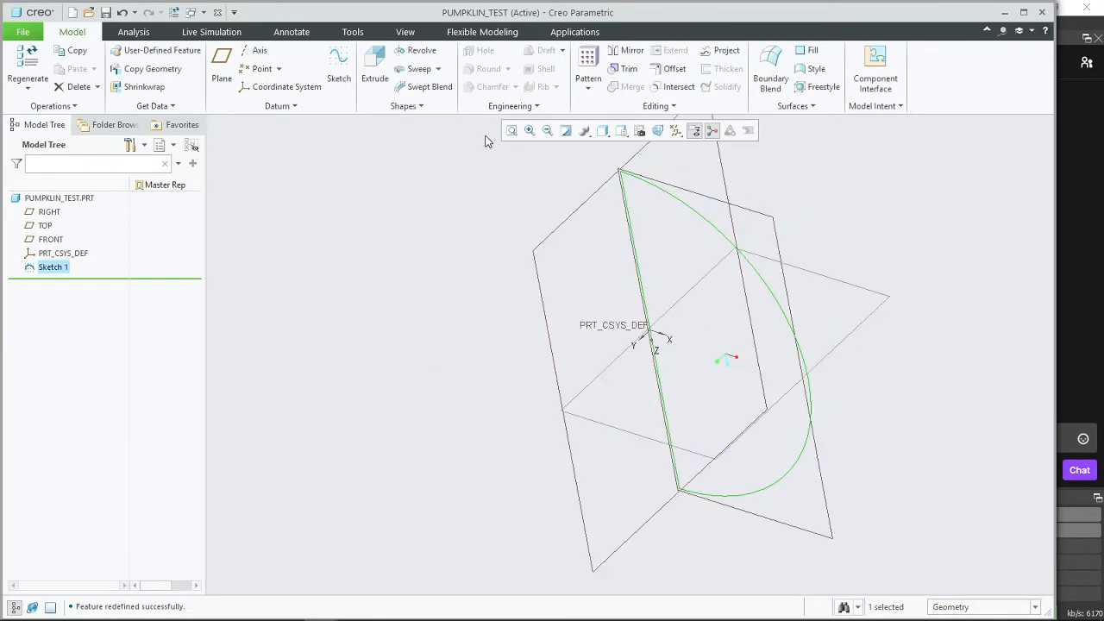
# Step: Revolve the half-circle profile 360° about its internal centerline into a solid sphere
pyautogui.click(420, 51)
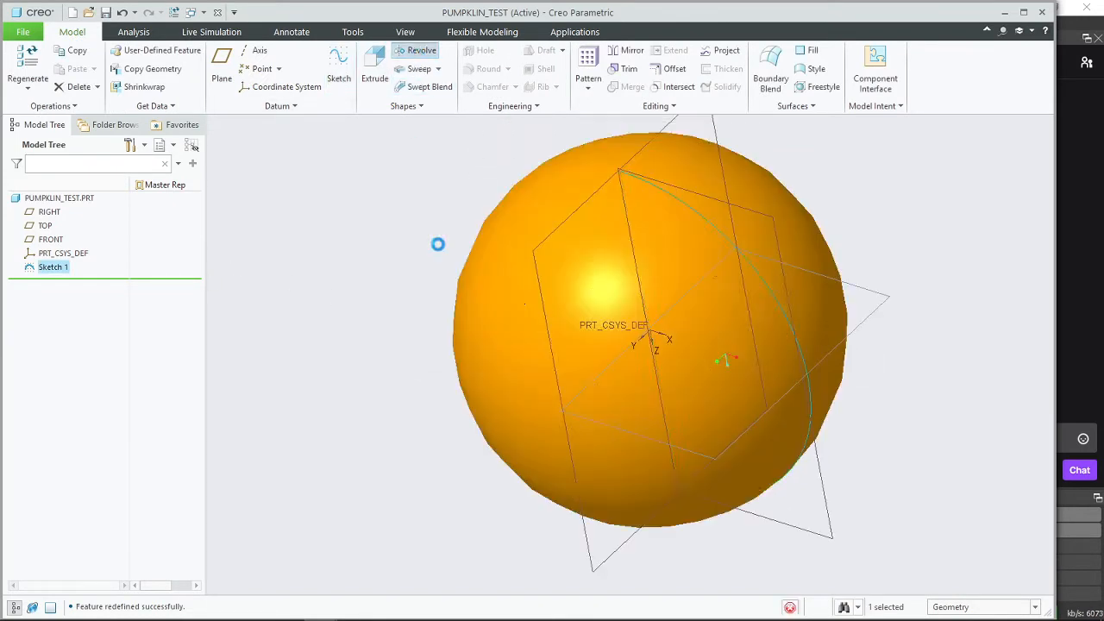
pyautogui.moveTo(455, 446); pyautogui.dragTo(490, 439, button='middle')
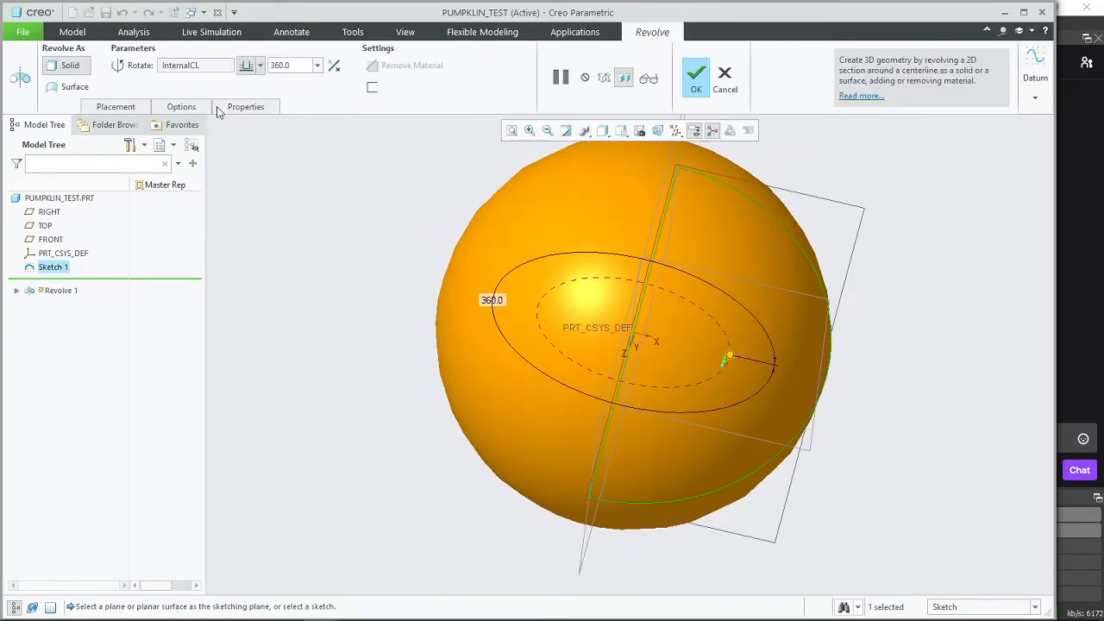
pyautogui.click(696, 76)
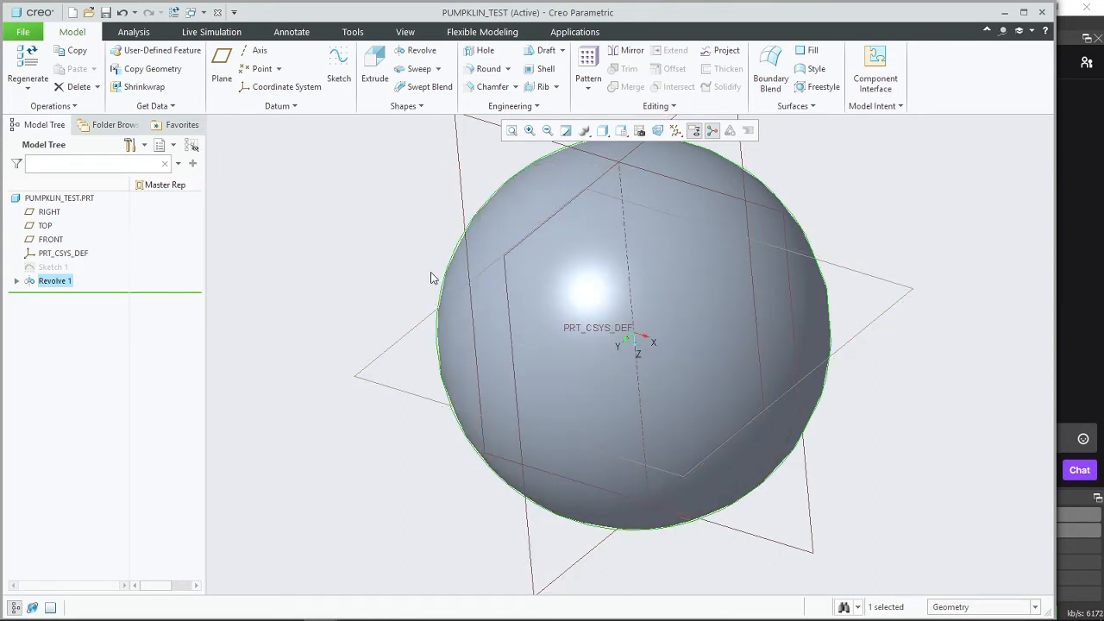
# Step: Start a sketch on the FRONT plane and add the sphere's outer edge as a sketch reference
pyautogui.moveTo(430, 272); pyautogui.dragTo(511, 267, button='middle')
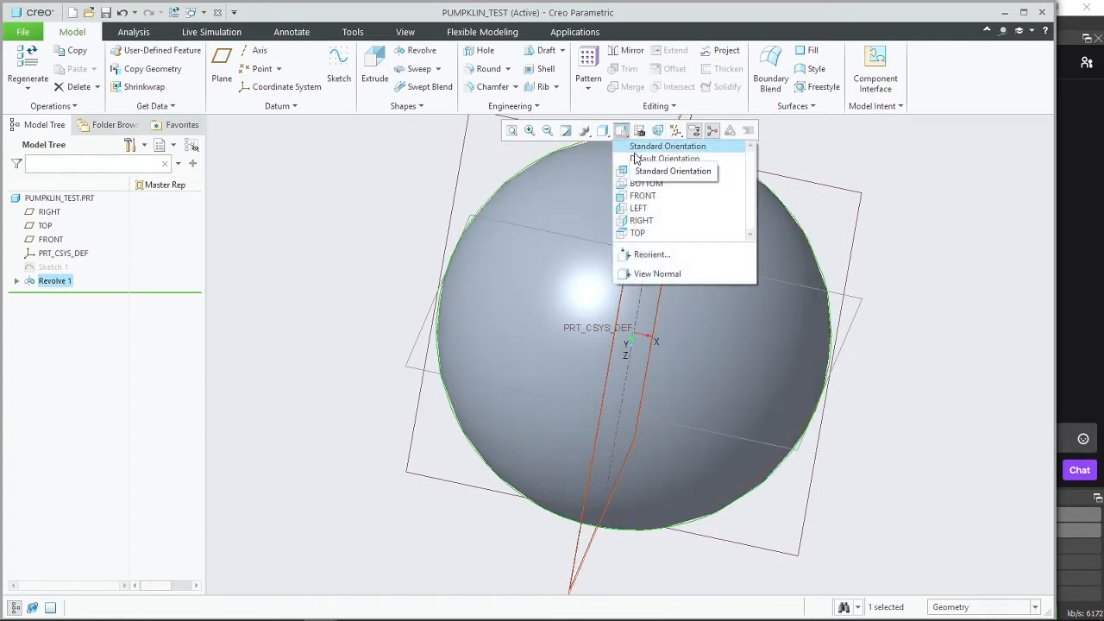
pyautogui.click(639, 210)
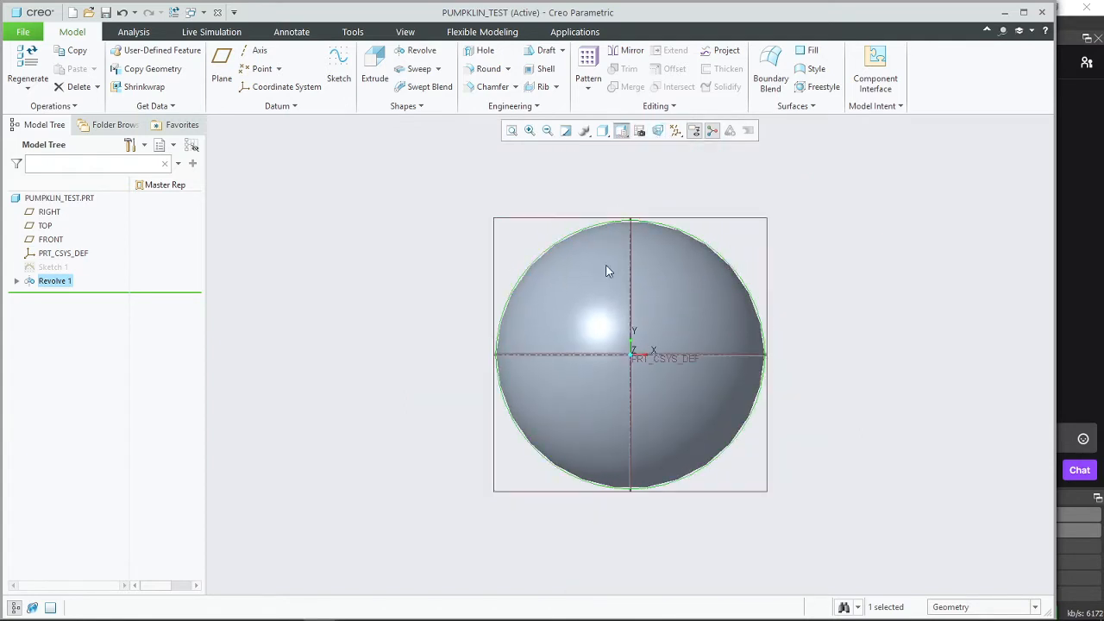
pyautogui.rightClick(438, 153)
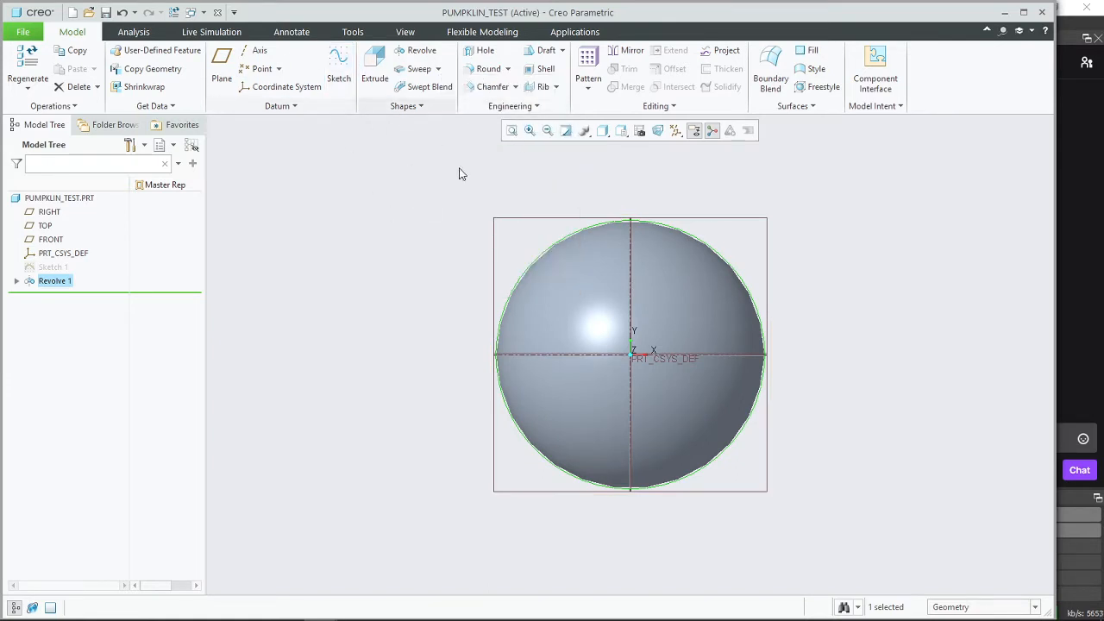
pyautogui.click(493, 221)
pyautogui.click(338, 62)
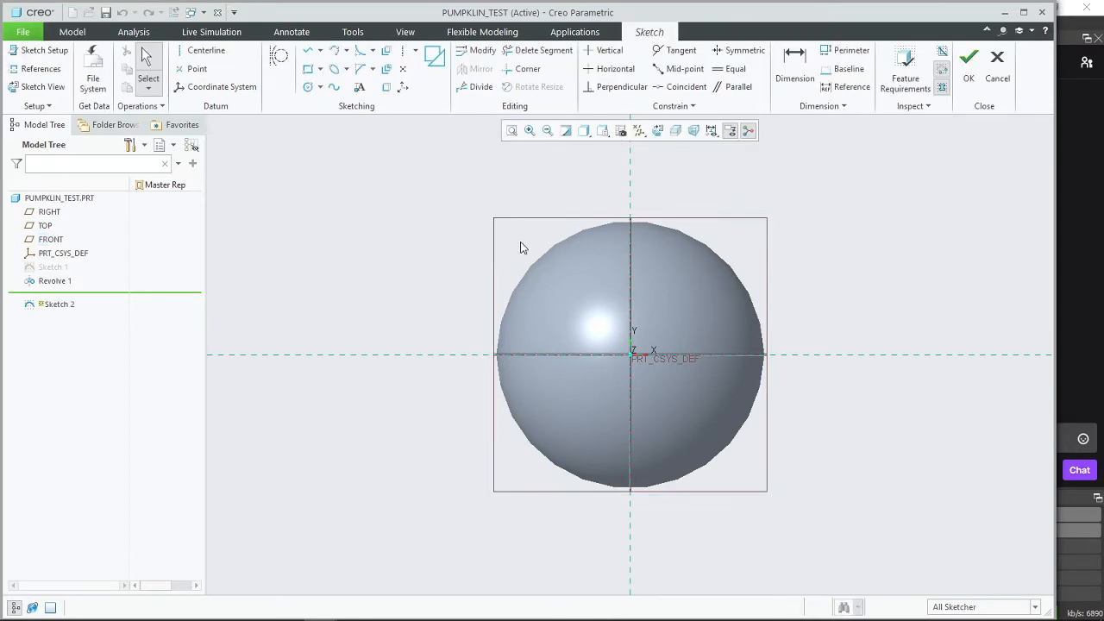
pyautogui.rightClick(475, 211)
pyautogui.click(510, 260)
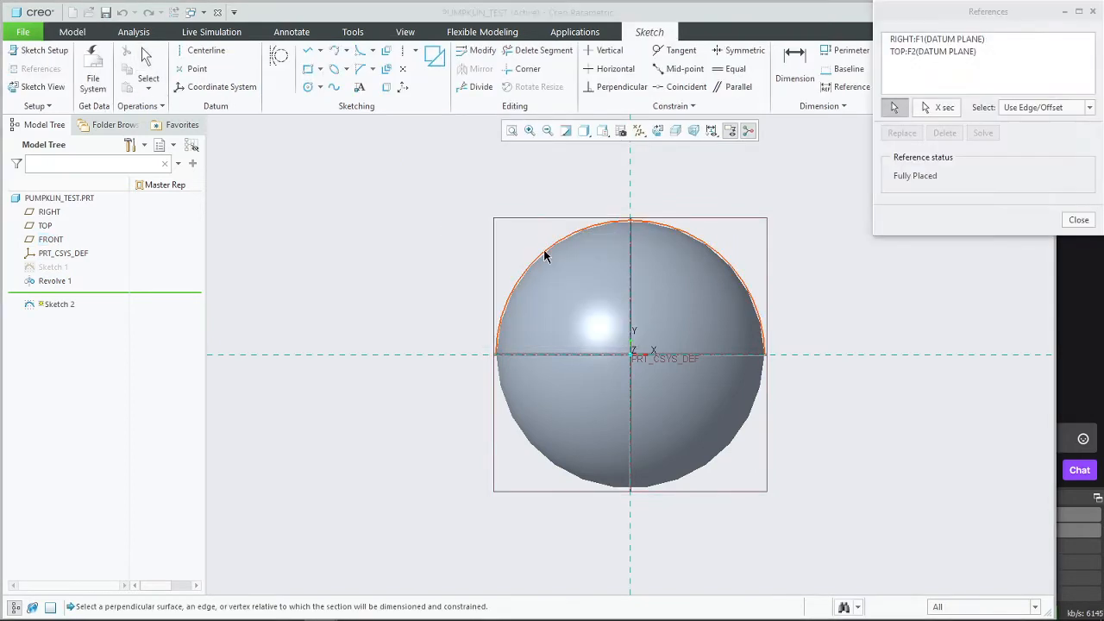
pyautogui.click(543, 251)
pyautogui.click(1077, 220)
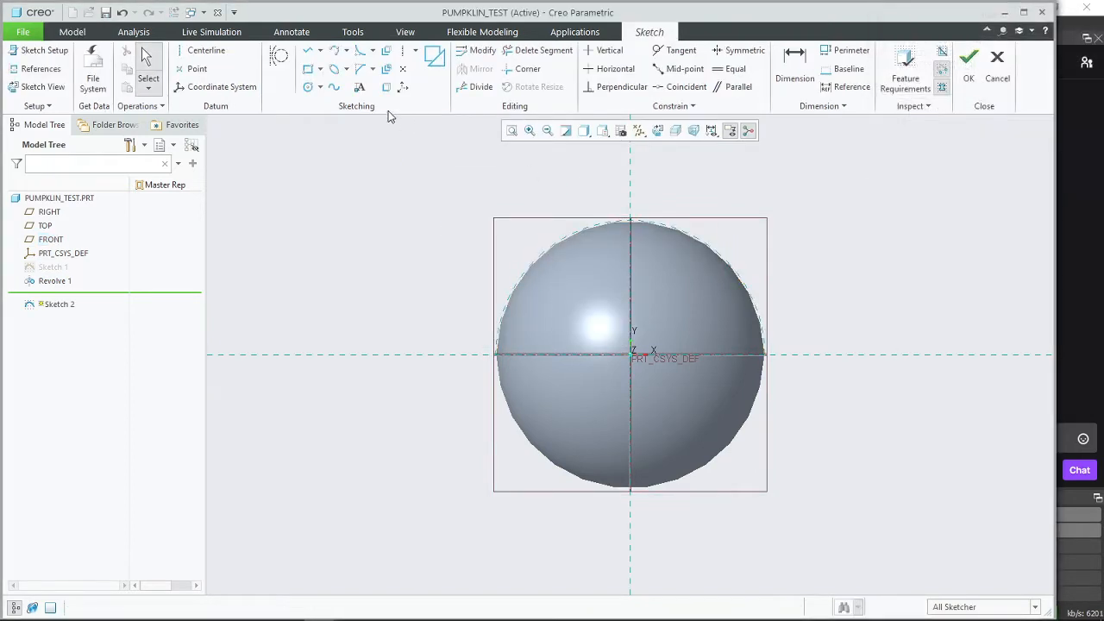
# Step: Draw a circle centred on the origin that matches the sphere's outline
pyautogui.click(315, 88)
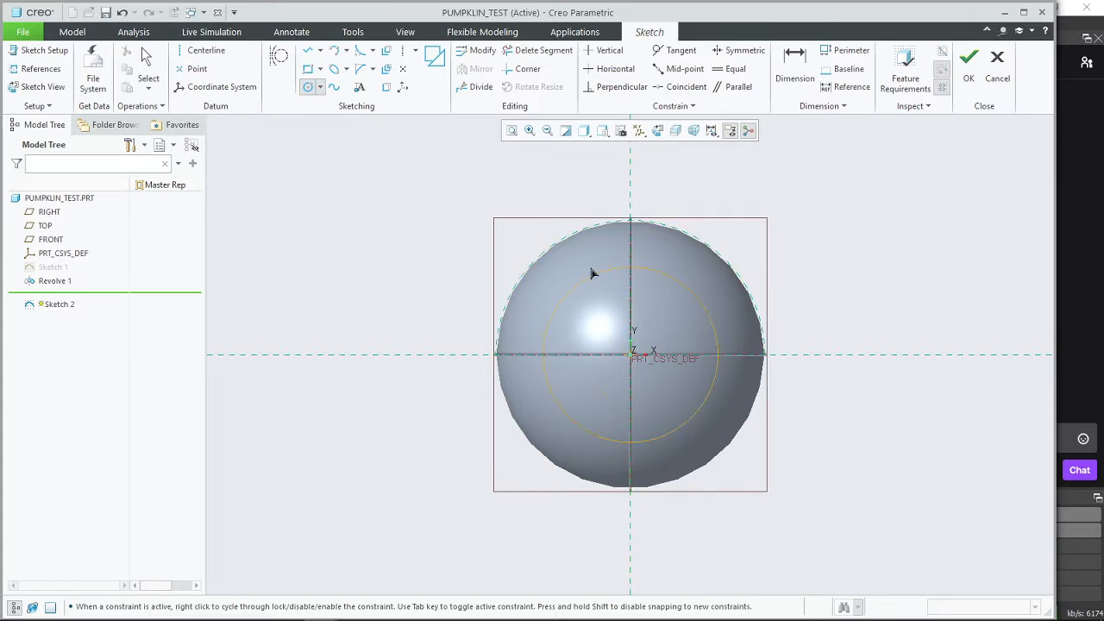
pyautogui.click(568, 247)
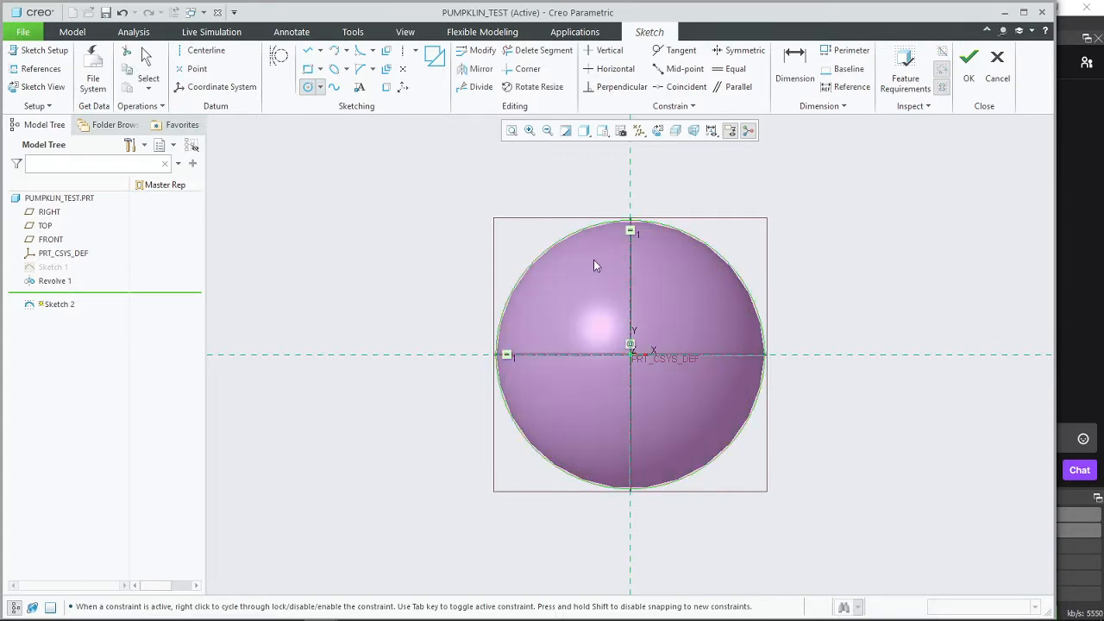
pyautogui.middleClick(594, 259)
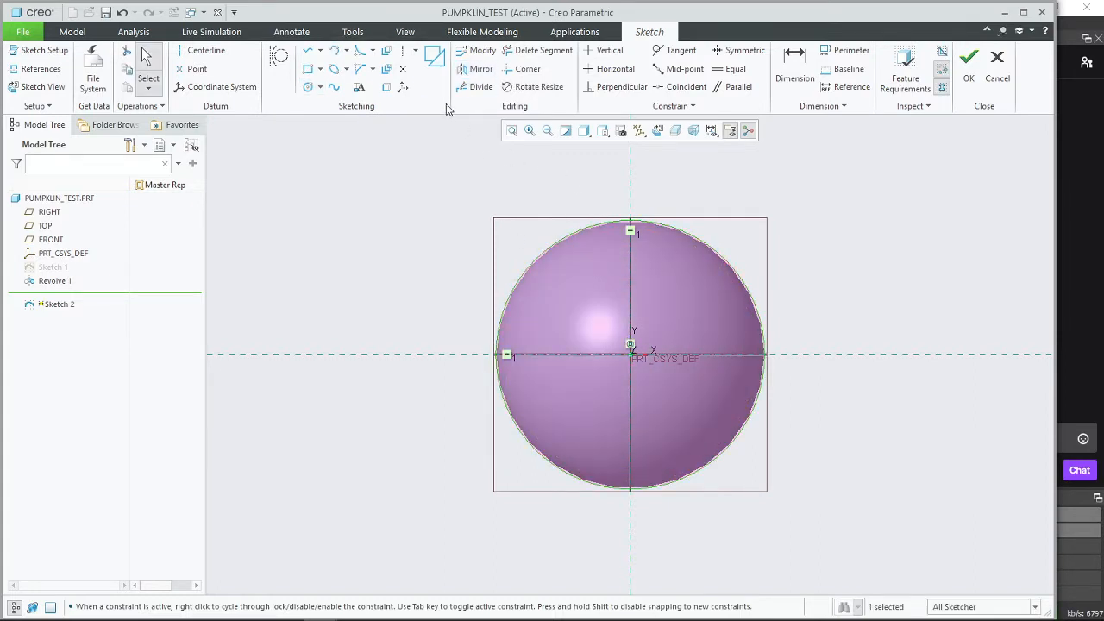
# Step: Trim away the right half of the outline circle and finish the sketch, keeping the left semicircle
pyautogui.click(528, 51)
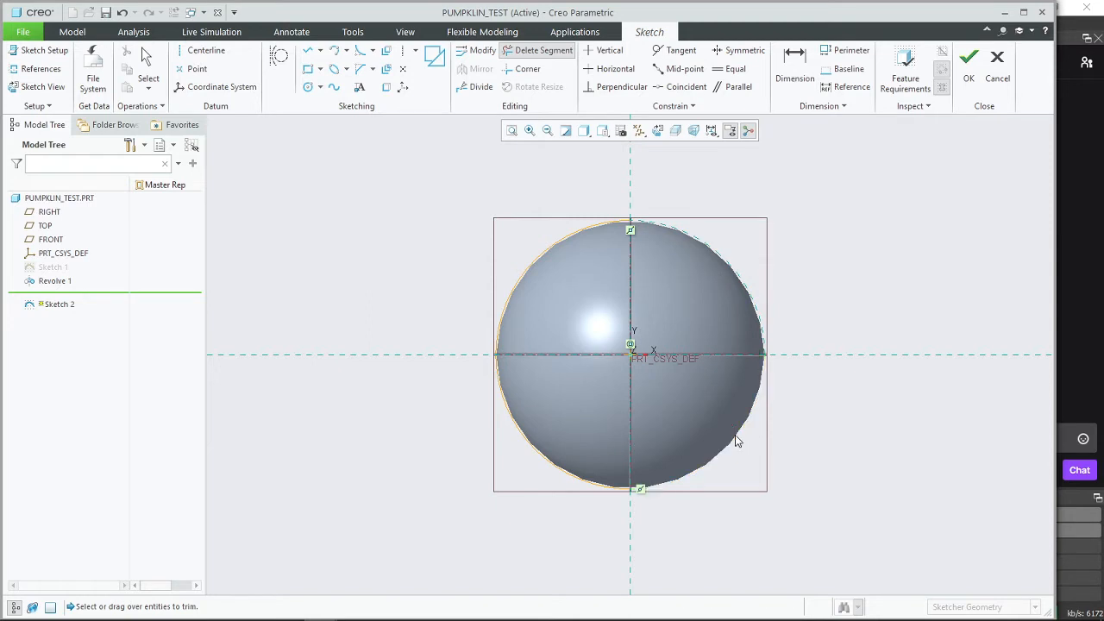
pyautogui.click(741, 467)
pyautogui.middleClick(741, 467)
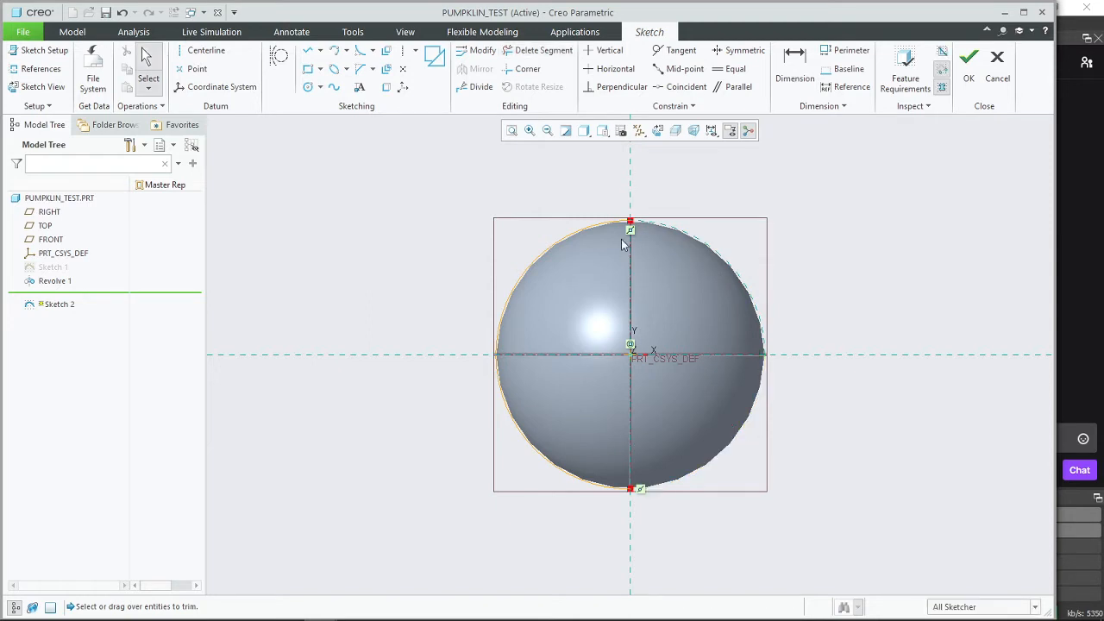
pyautogui.click(968, 62)
# Step: Sketch a small circle on the RIGHT plane, centred at the sphere's topmost point, and finish the sketch
pyautogui.moveTo(476, 217)
pyautogui.mouseDown(button='middle')
pyautogui.moveTo(852, 242)
pyautogui.moveTo(754, 247)
pyautogui.moveTo(462, 116)
pyautogui.mouseUp(button='middle')
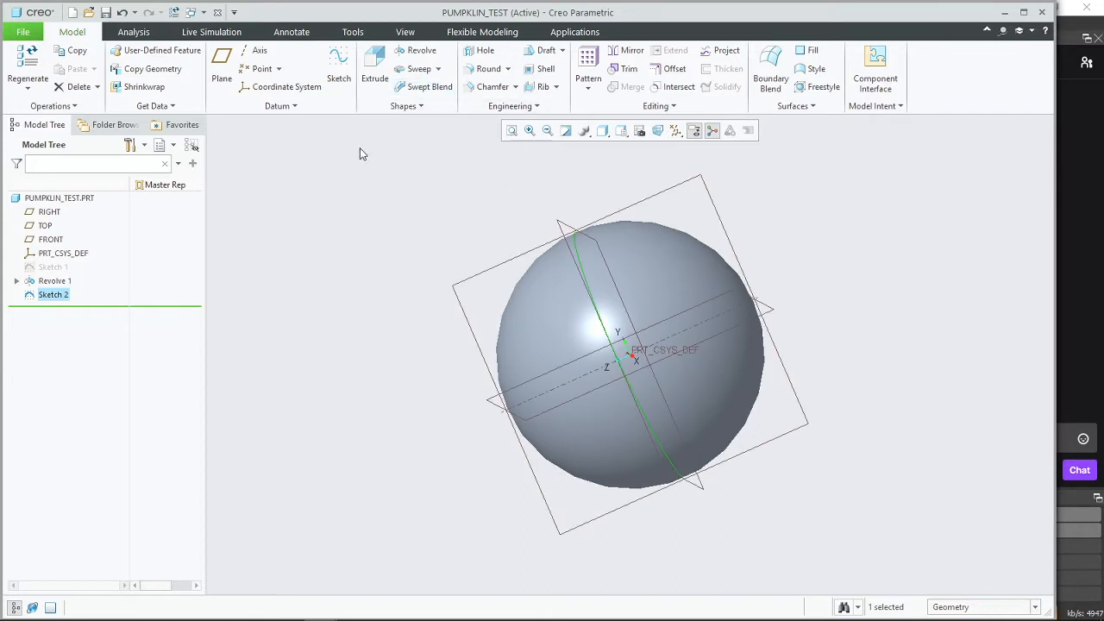
pyautogui.click(338, 64)
pyautogui.click(470, 282)
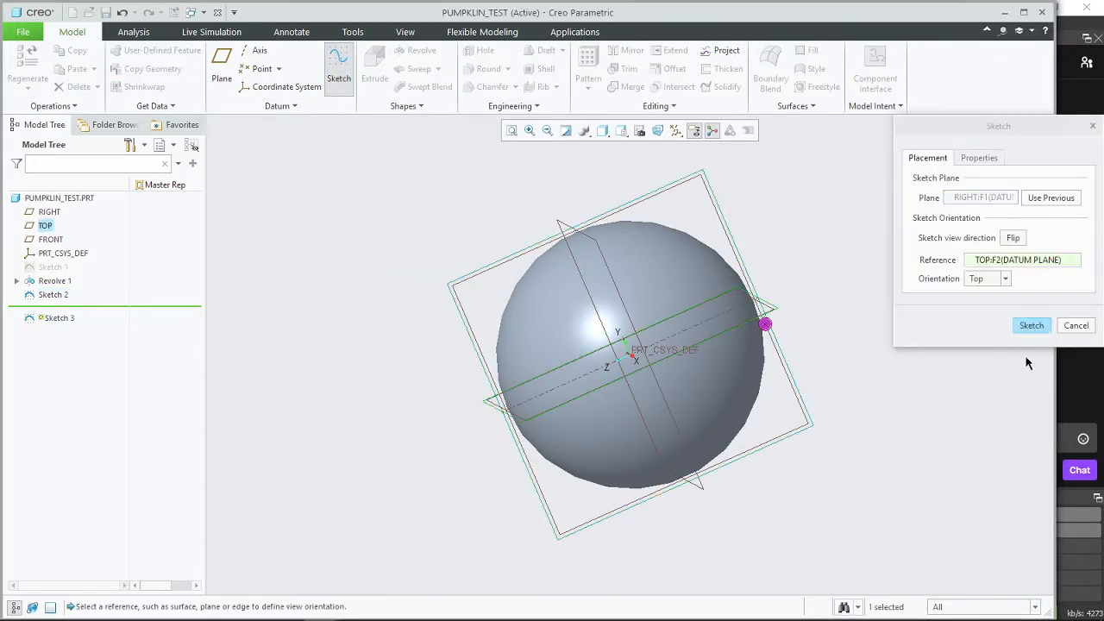
pyautogui.click(1031, 325)
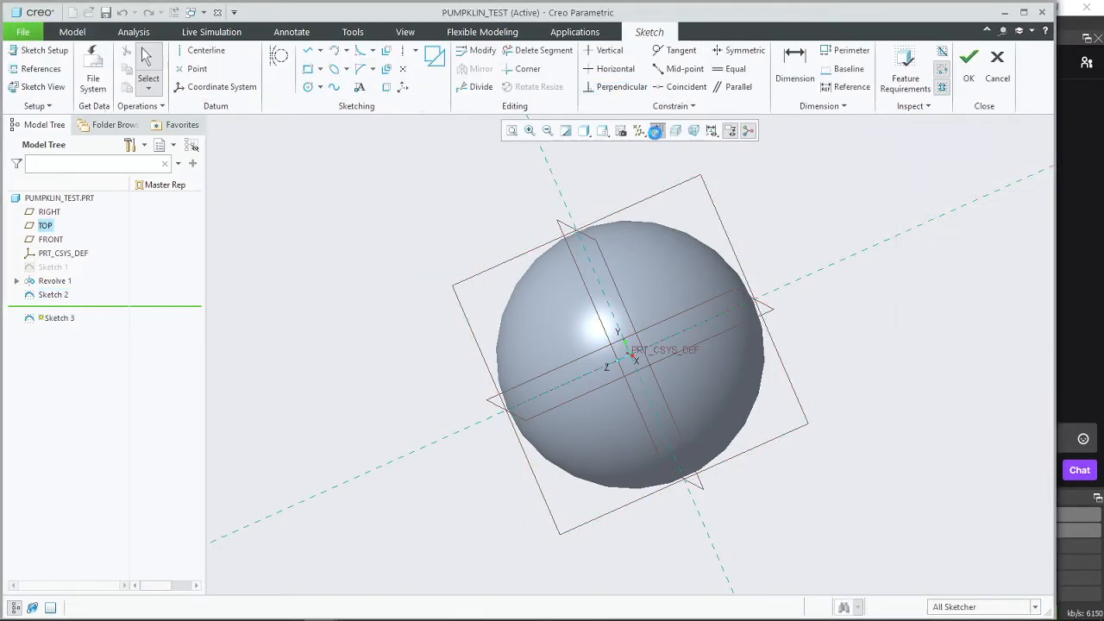
pyautogui.click(310, 88)
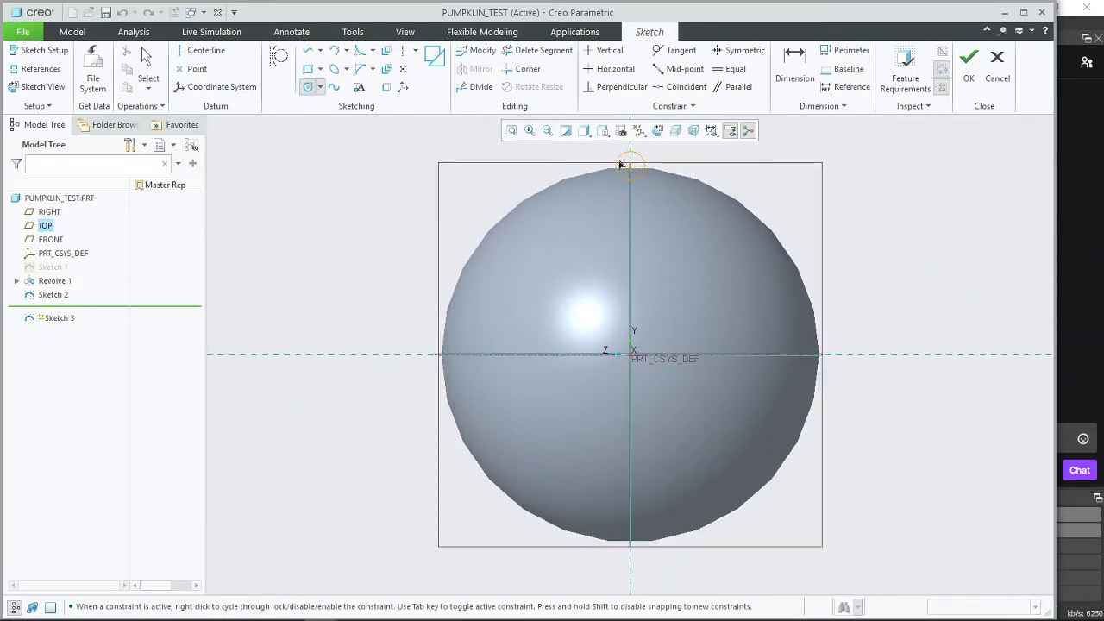
pyautogui.middleClick(530, 178)
pyautogui.moveTo(529, 178); pyautogui.dragTo(603, 206, button='middle')
pyautogui.click(968, 60)
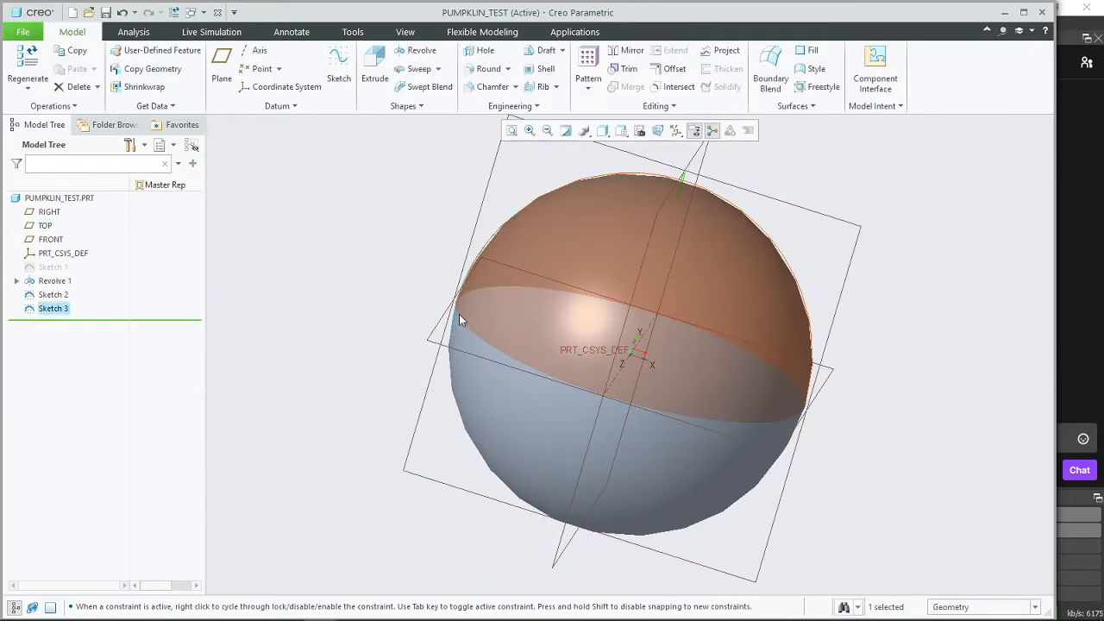
# Step: Start a solid Sweep along the left semicircle sketch and set it to remove material
pyautogui.click(438, 69)
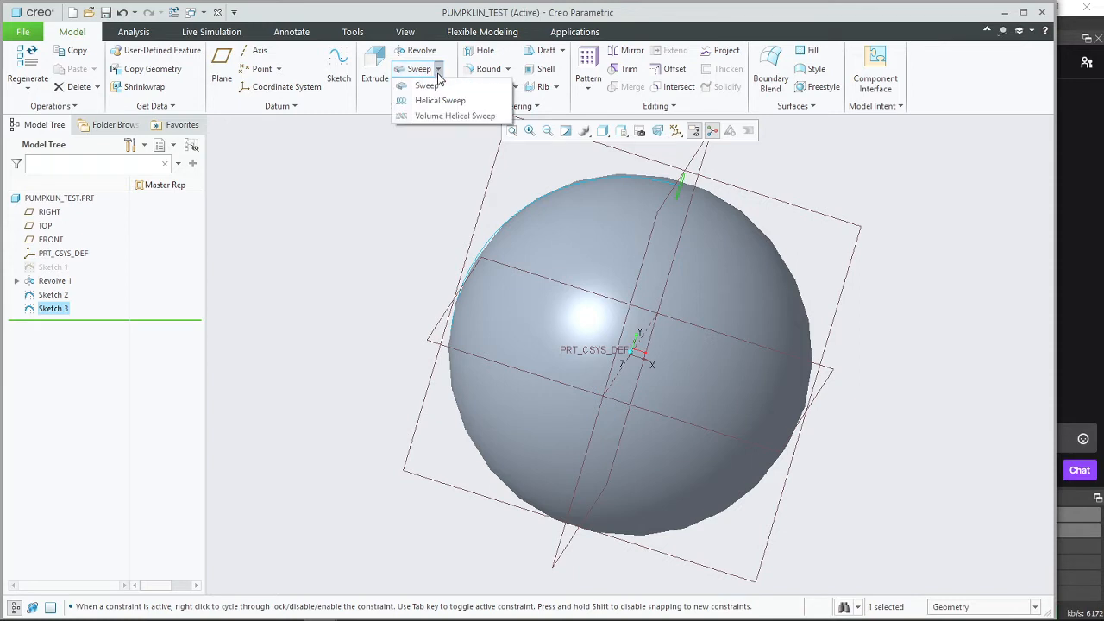
pyautogui.click(424, 85)
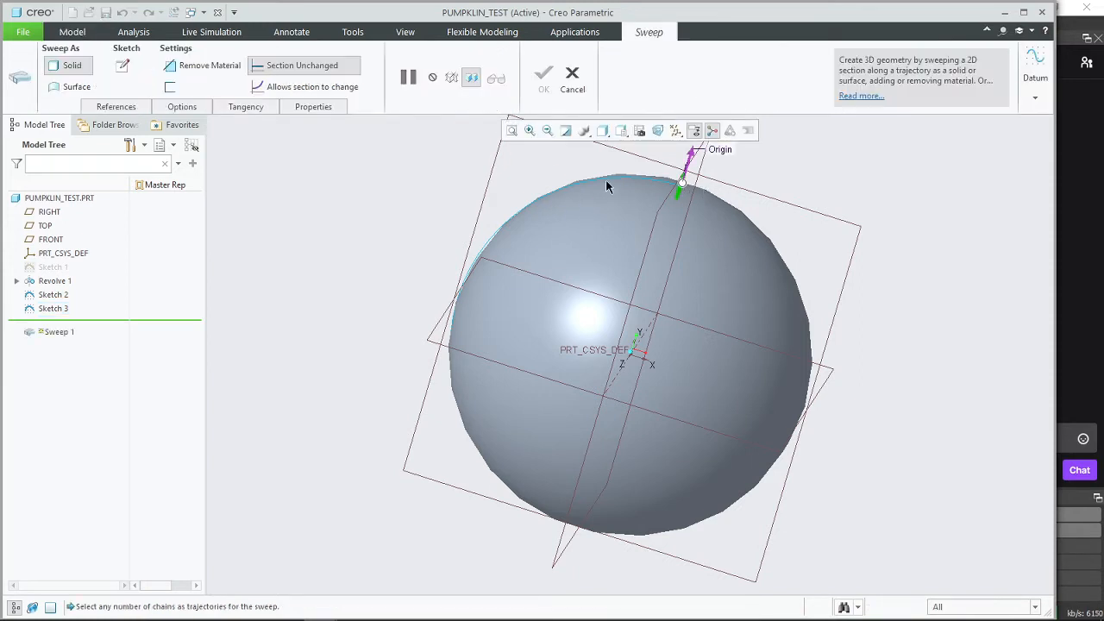
pyautogui.click(643, 178)
pyautogui.moveTo(499, 324); pyautogui.dragTo(419, 362, button='middle')
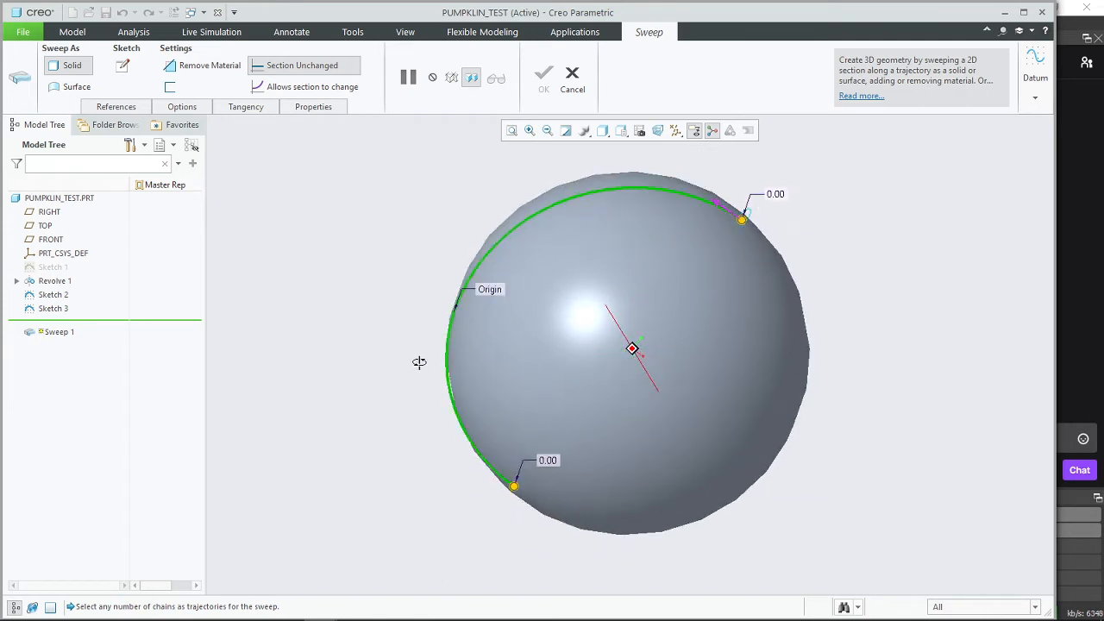
pyautogui.click(214, 71)
# Step: Sketch a circular sweep section at the trajectory's start, matching the existing small circle, and complete the sweep cut
pyautogui.moveTo(661, 322); pyautogui.dragTo(570, 323, button='middle')
pyautogui.click(126, 65)
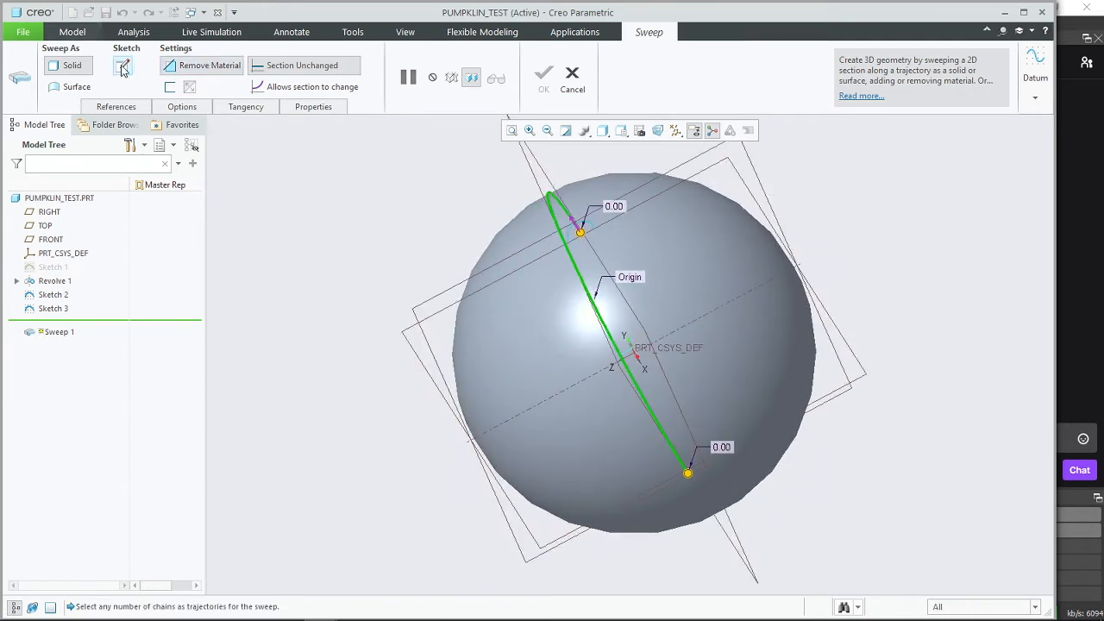
pyautogui.click(585, 221)
pyautogui.moveTo(599, 249); pyautogui.dragTo(554, 199, button='middle')
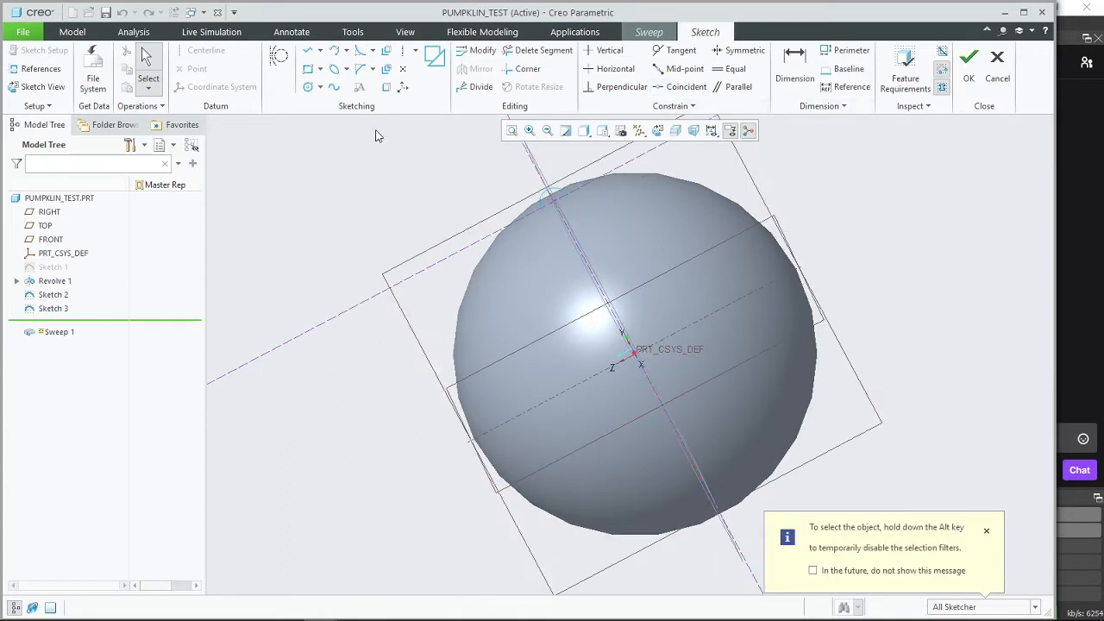
pyautogui.click(308, 86)
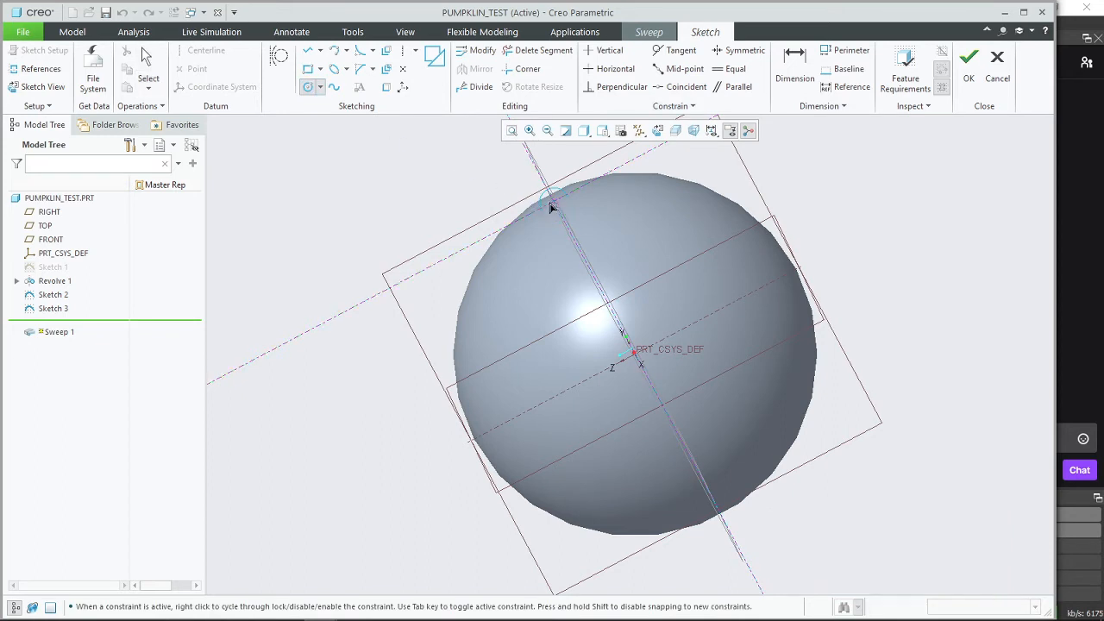
pyautogui.middleClick(444, 169)
pyautogui.moveTo(388, 207); pyautogui.dragTo(452, 181, button='middle')
pyautogui.click(967, 69)
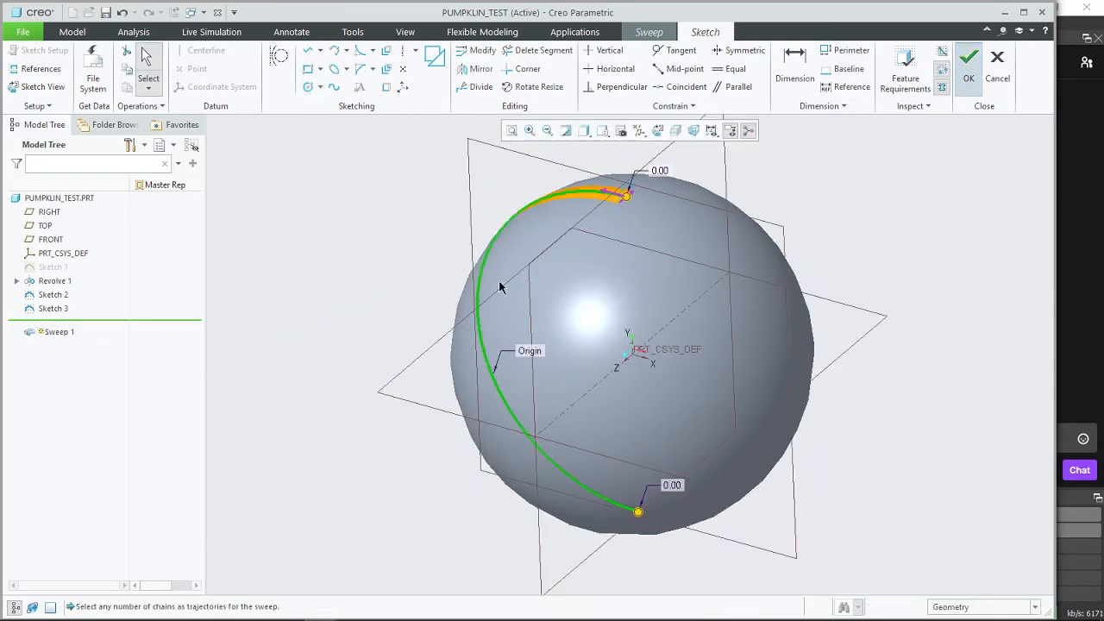
pyautogui.moveTo(509, 264)
pyautogui.mouseDown(button='middle')
pyautogui.moveTo(584, 256)
pyautogui.moveTo(605, 211)
pyautogui.moveTo(520, 268)
pyautogui.moveTo(526, 259)
pyautogui.mouseUp(button='middle')
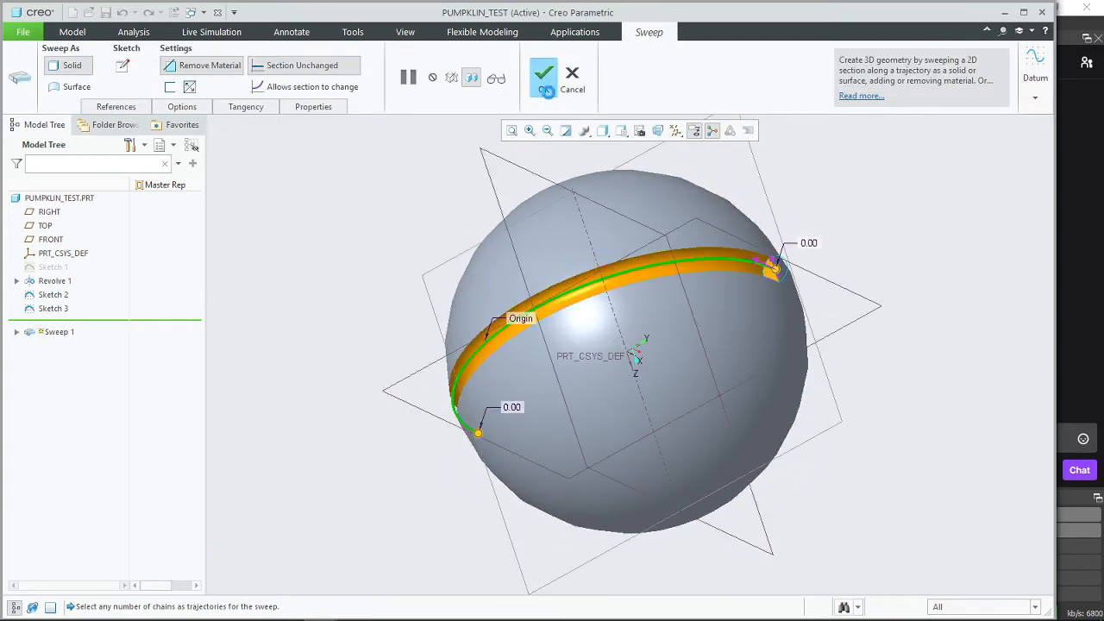
pyautogui.click(544, 77)
# Step: Pattern the swept groove cut about the sphere's vertical axis with 12 members spaced 30° apart
pyautogui.moveTo(636, 299); pyautogui.dragTo(586, 230, button='middle')
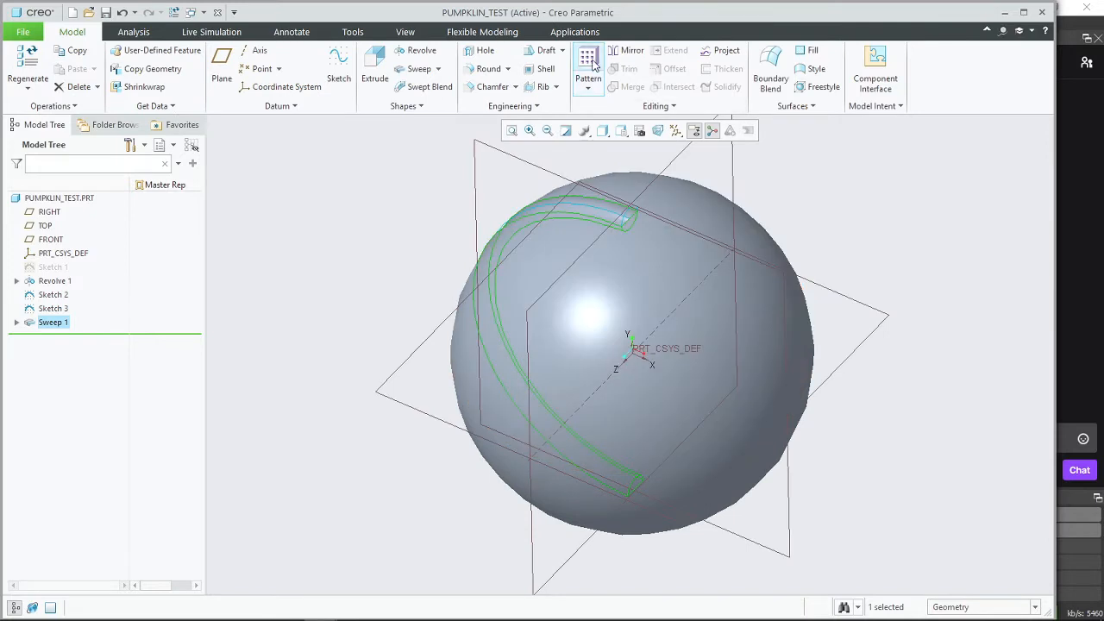
pyautogui.click(589, 62)
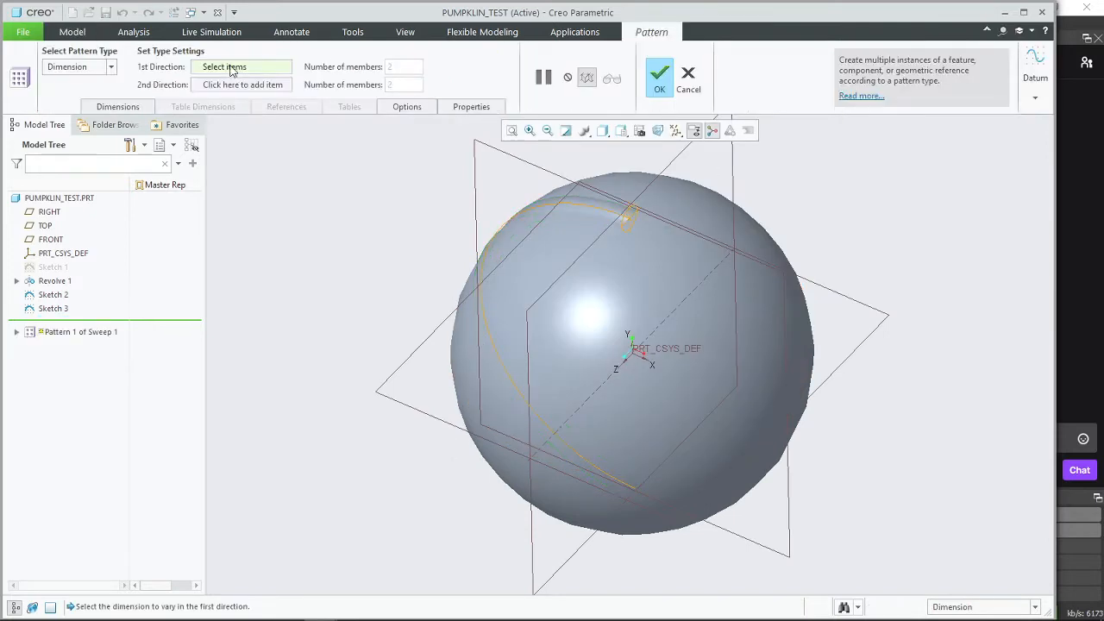
pyautogui.click(112, 69)
pyautogui.click(65, 105)
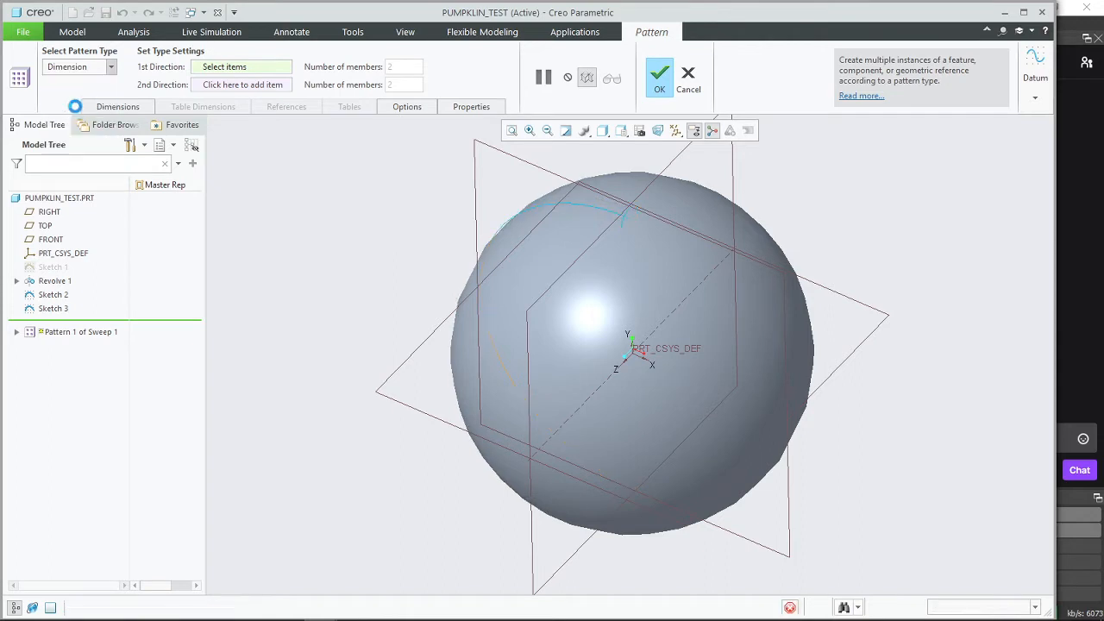
pyautogui.click(631, 346)
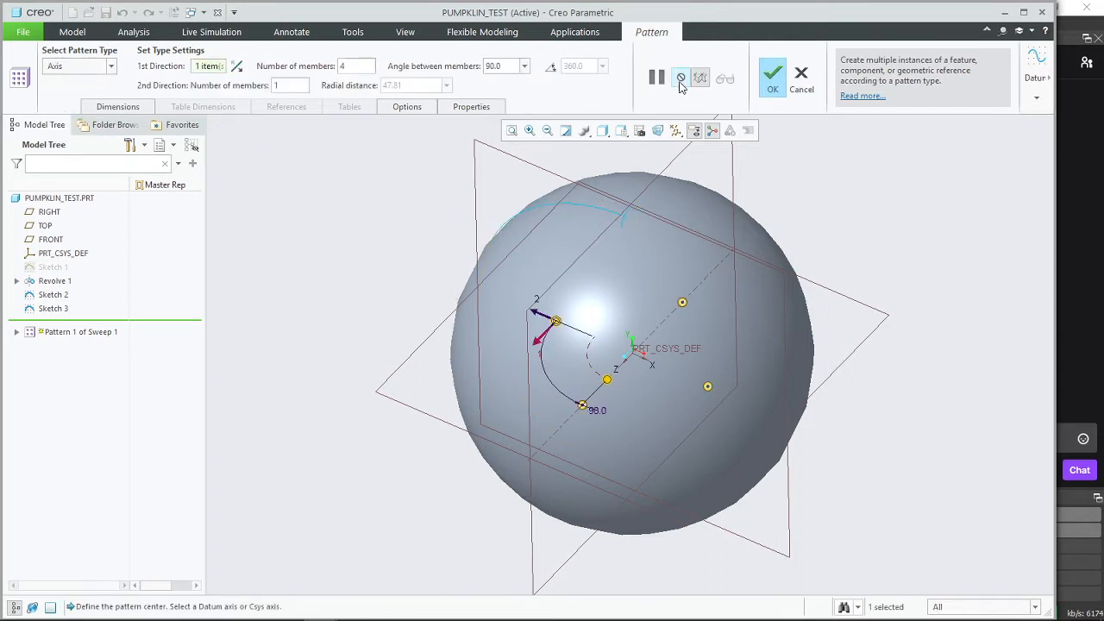
pyautogui.write('30')
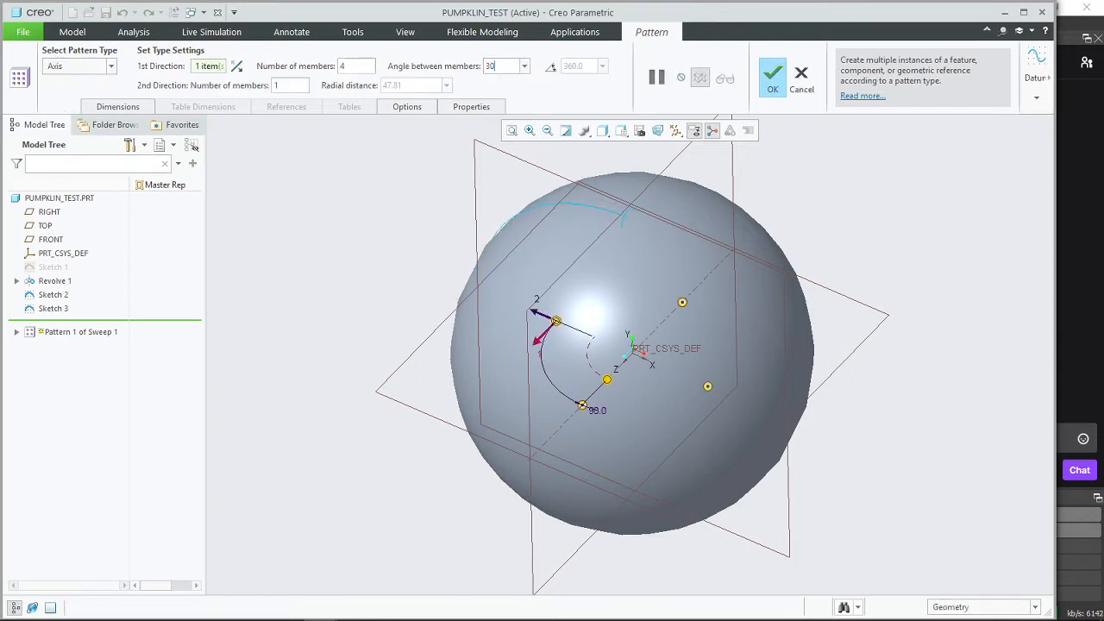
pyautogui.doubleClick(358, 65)
pyautogui.write('12')
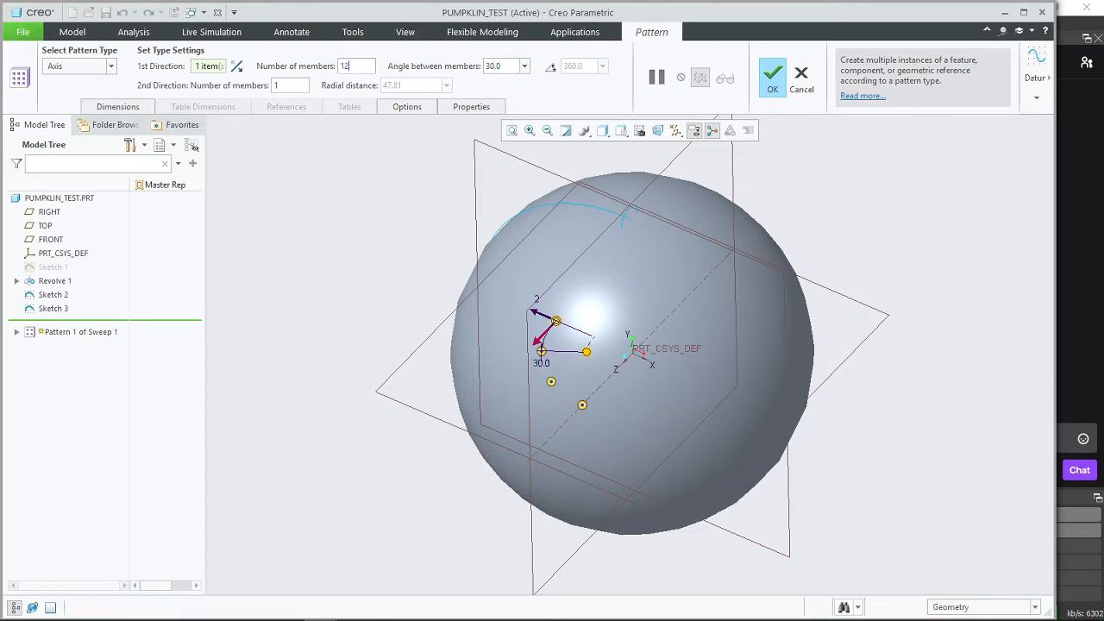
pyautogui.press('Return')
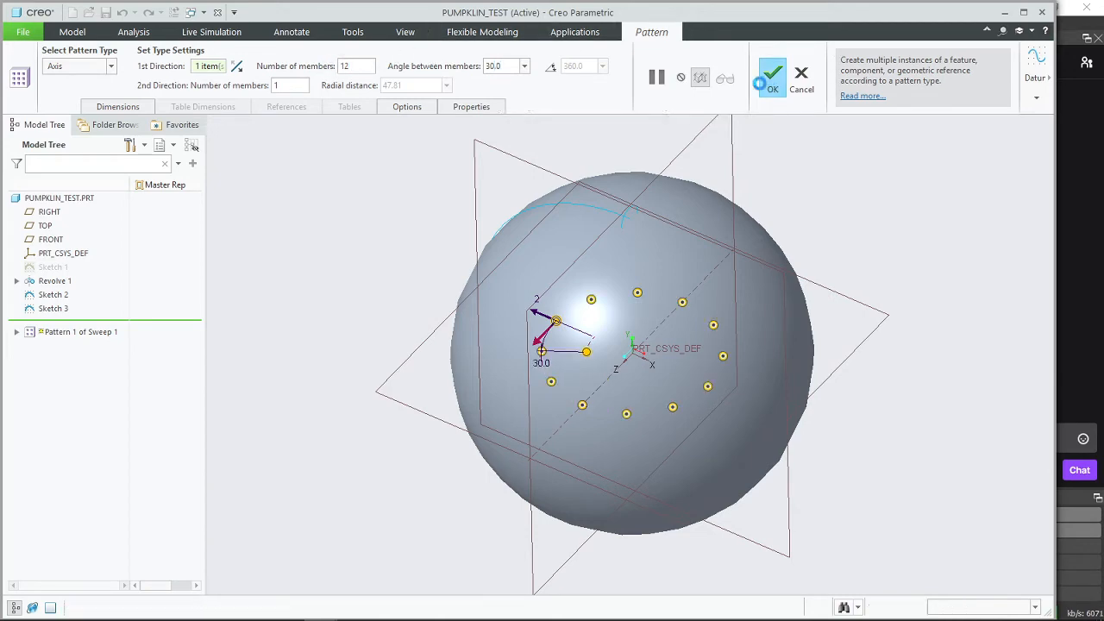
pyautogui.click(773, 76)
# Step: Start a Round on one long edge of a groove and set its radius to 20
pyautogui.moveTo(351, 393); pyautogui.dragTo(587, 396, button='middle')
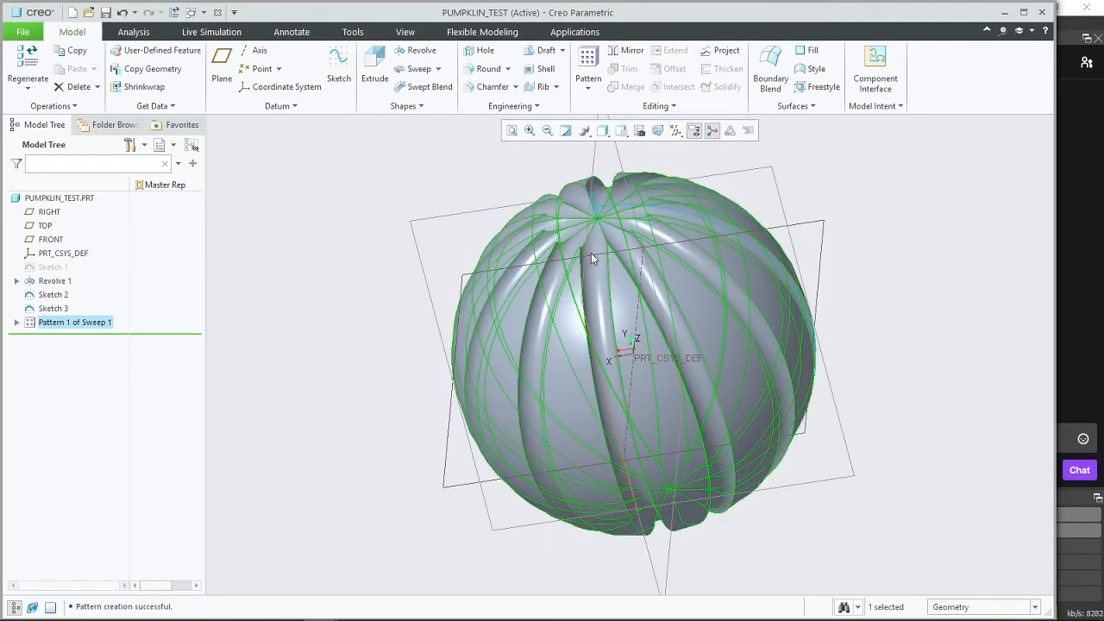
pyautogui.moveTo(590, 253); pyautogui.dragTo(567, 246, button='middle')
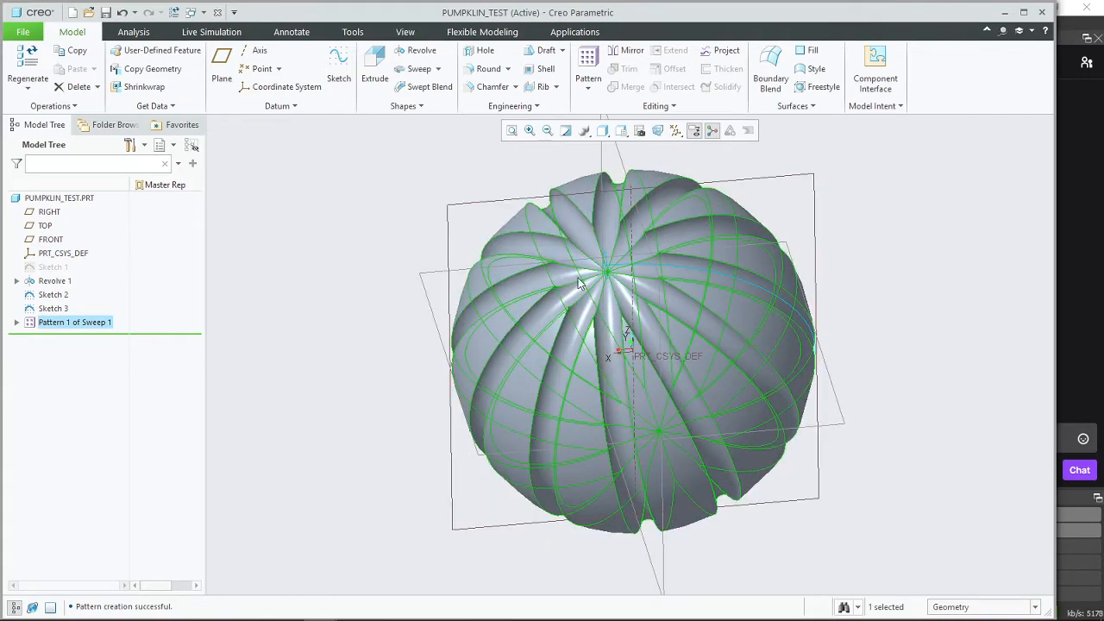
pyautogui.moveTo(555, 292); pyautogui.dragTo(520, 236, button='middle')
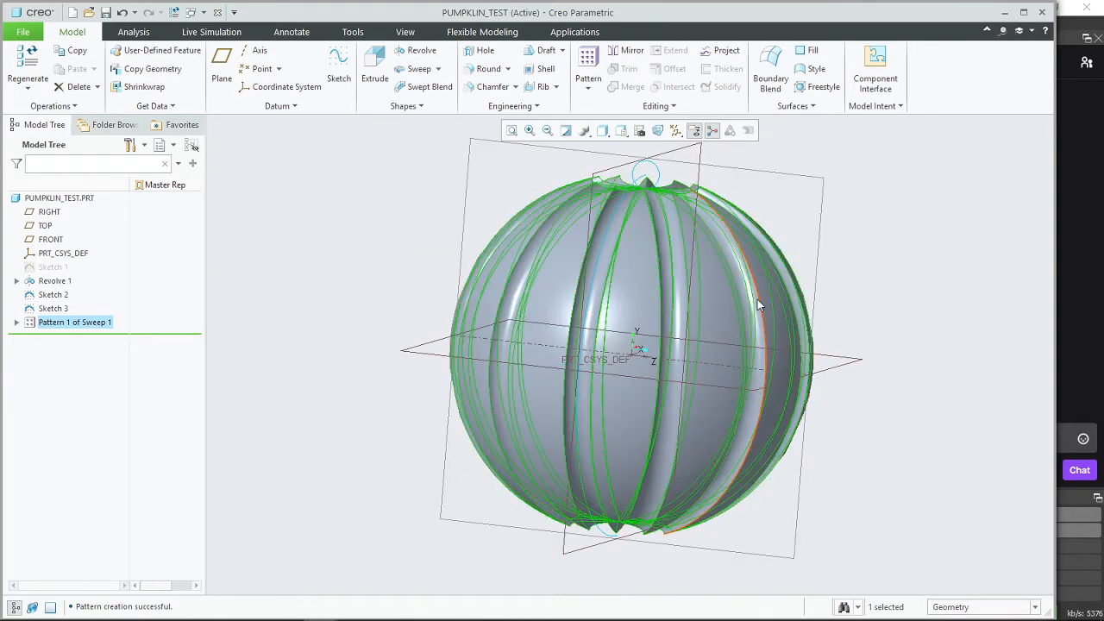
pyautogui.moveTo(832, 409); pyautogui.dragTo(746, 410, button='middle')
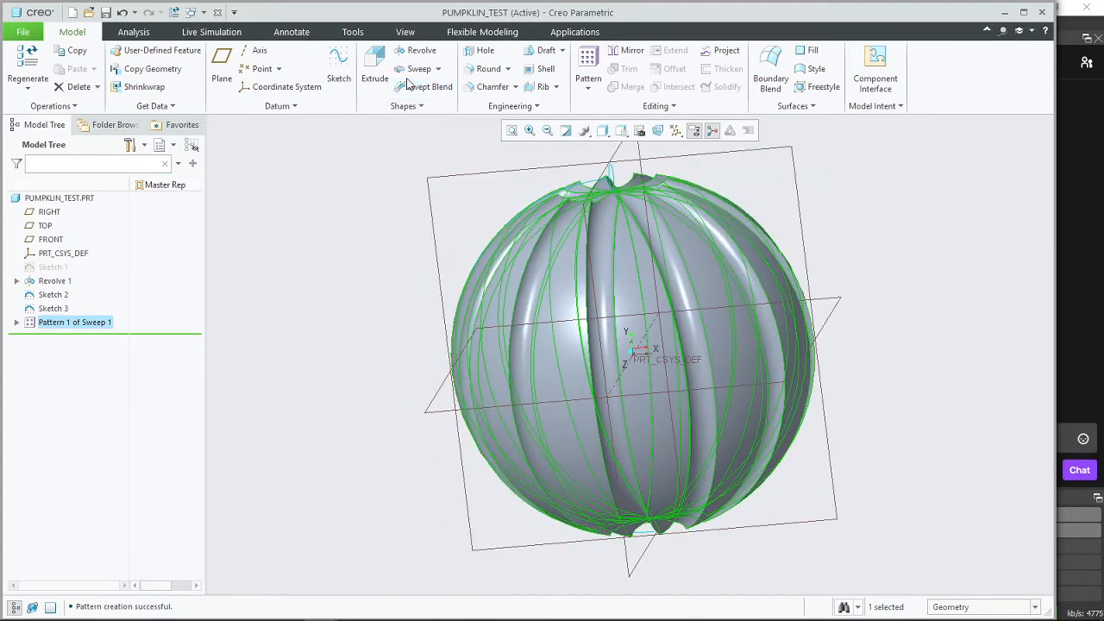
pyautogui.click(486, 69)
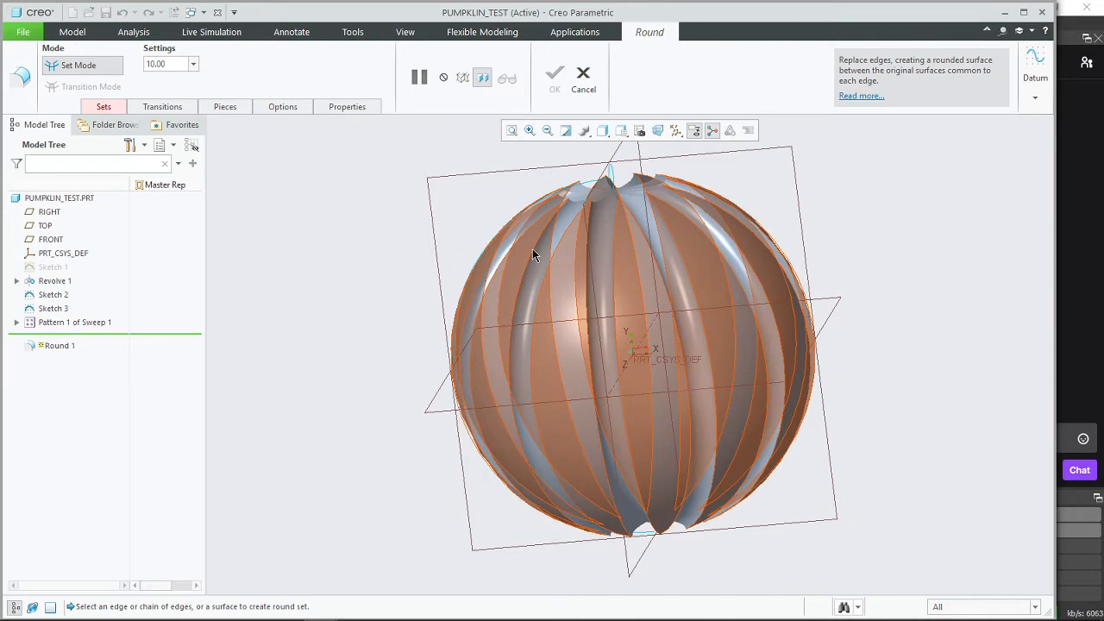
pyautogui.scroll(3, 532, 250)
pyautogui.scroll(-3, 531, 250)
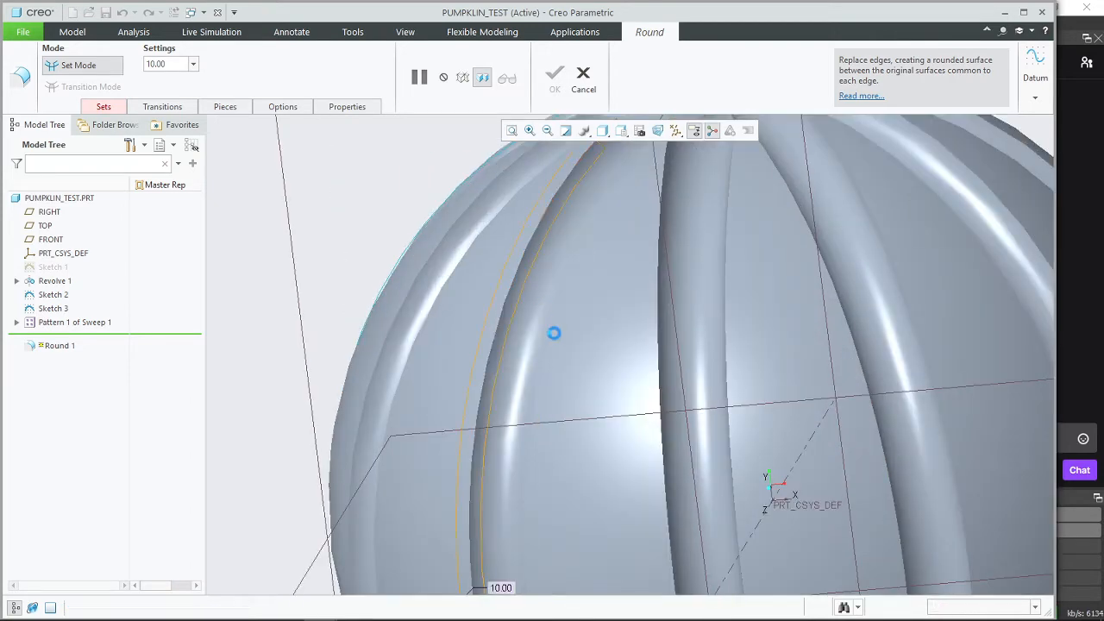
pyautogui.click(557, 338)
pyautogui.scroll(-2, 556, 349)
pyautogui.moveTo(552, 355); pyautogui.dragTo(587, 328, button='middle')
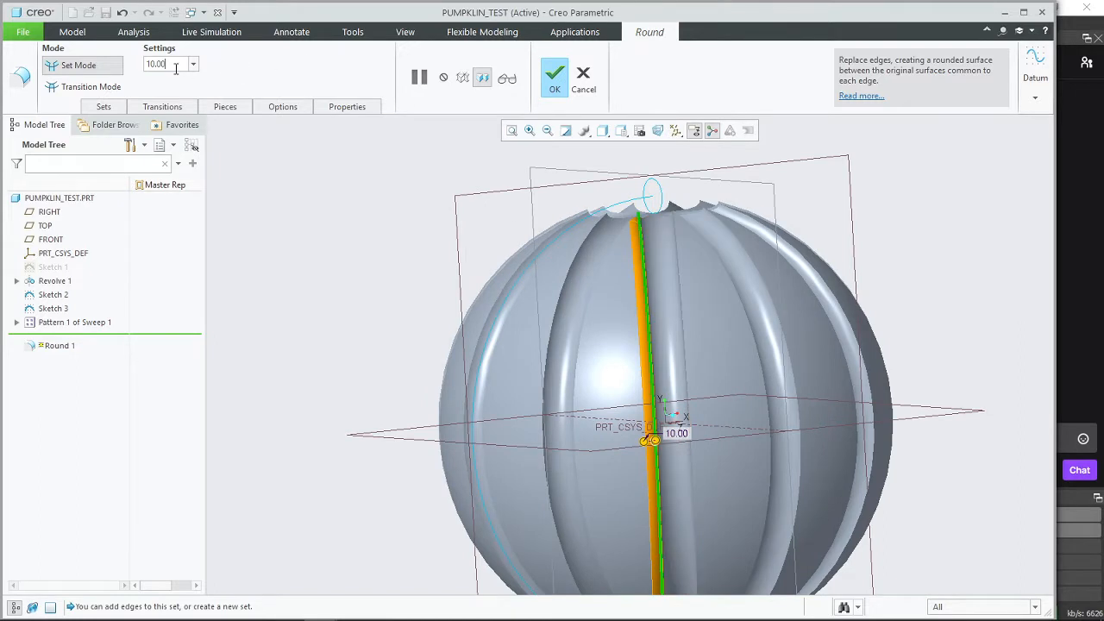
pyautogui.write('20')
pyautogui.press('Return')
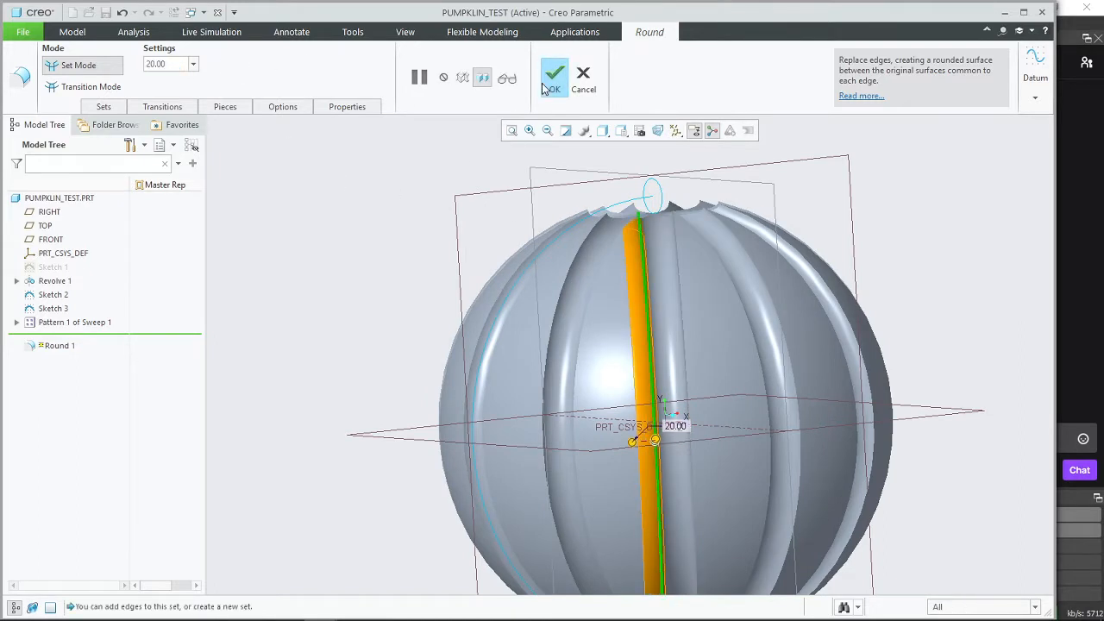
# Step: Add the opposite edge of the same groove to the round set and complete the round
pyautogui.keyDown('ctrl'); pyautogui.click(683, 351); pyautogui.keyUp('ctrl')
pyautogui.moveTo(533, 227); pyautogui.dragTo(561, 151, button='middle')
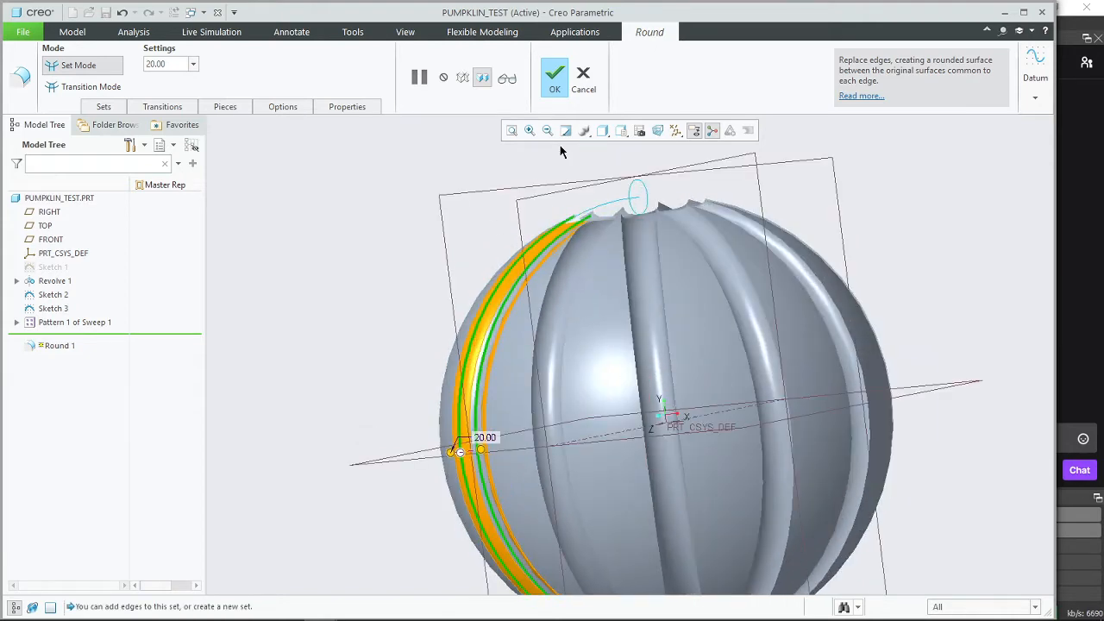
pyautogui.middleClick(241, 378)
pyautogui.moveTo(244, 382); pyautogui.dragTo(302, 332, button='middle')
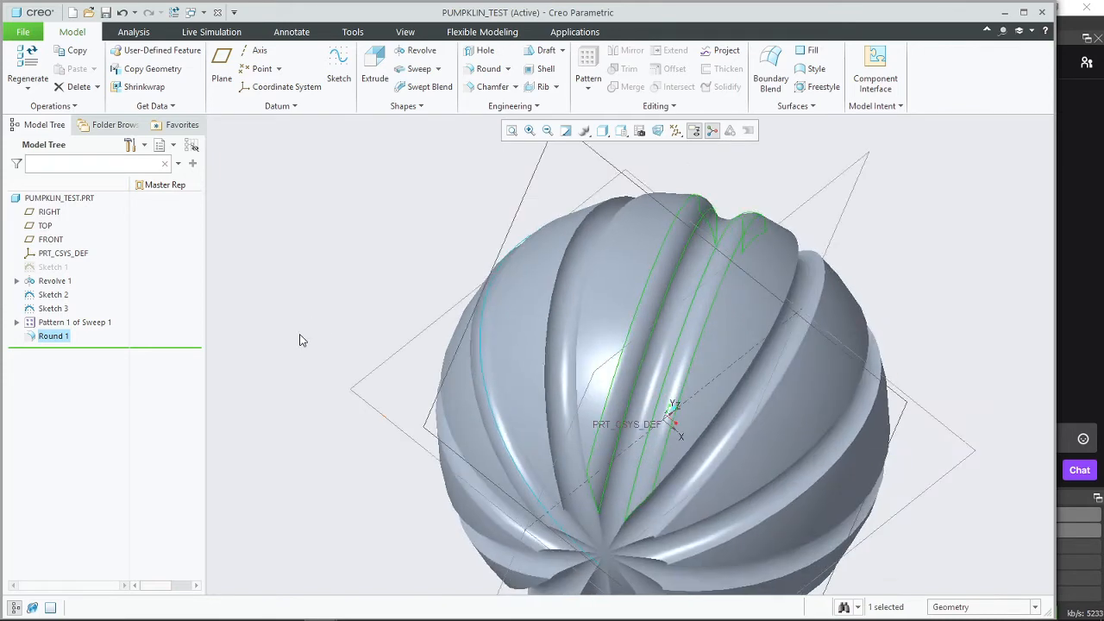
pyautogui.click(302, 332)
# Step: Switch to the PUMPKIN assembly and assemble a second halloween_1.prt component into it
pyautogui.moveTo(703, 249); pyautogui.dragTo(427, 427, button='middle')
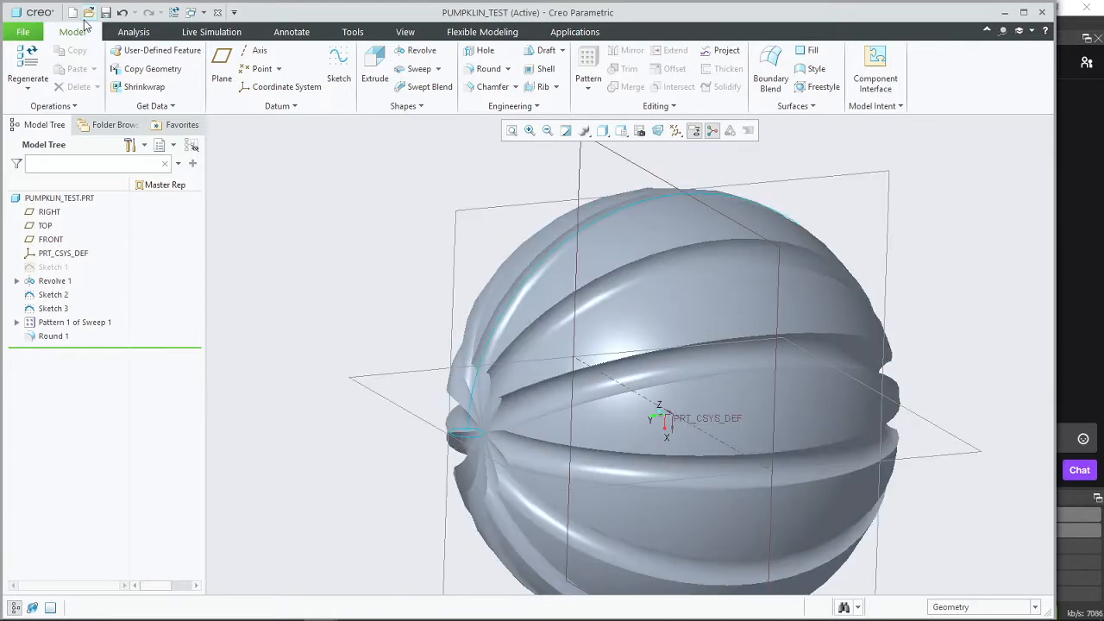
pyautogui.click(204, 12)
pyautogui.click(250, 44)
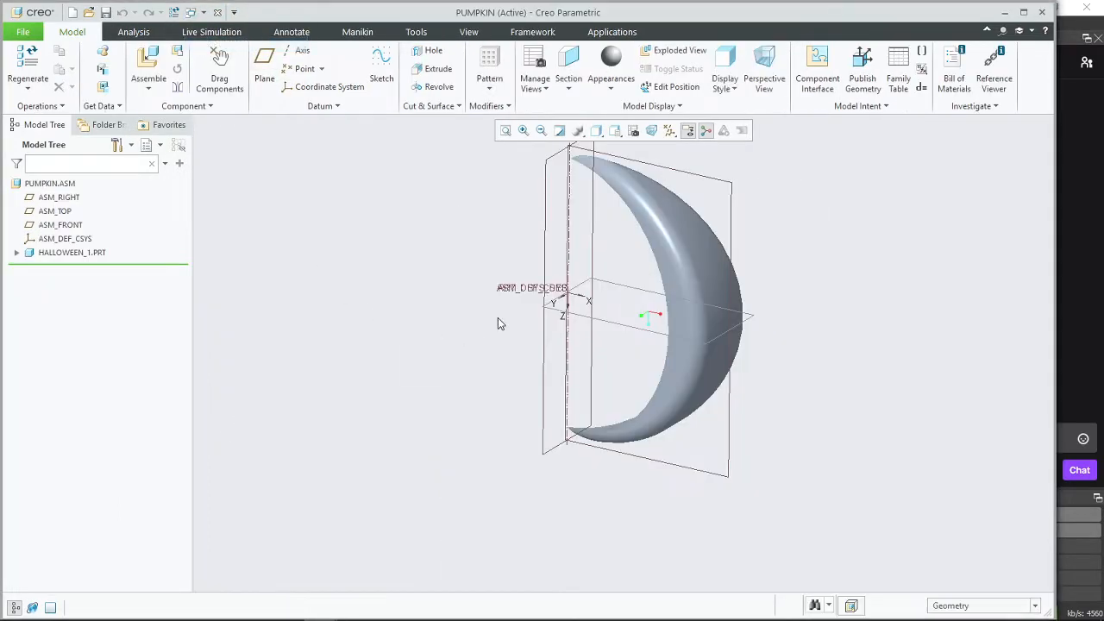
pyautogui.moveTo(502, 324); pyautogui.dragTo(525, 279, button='middle')
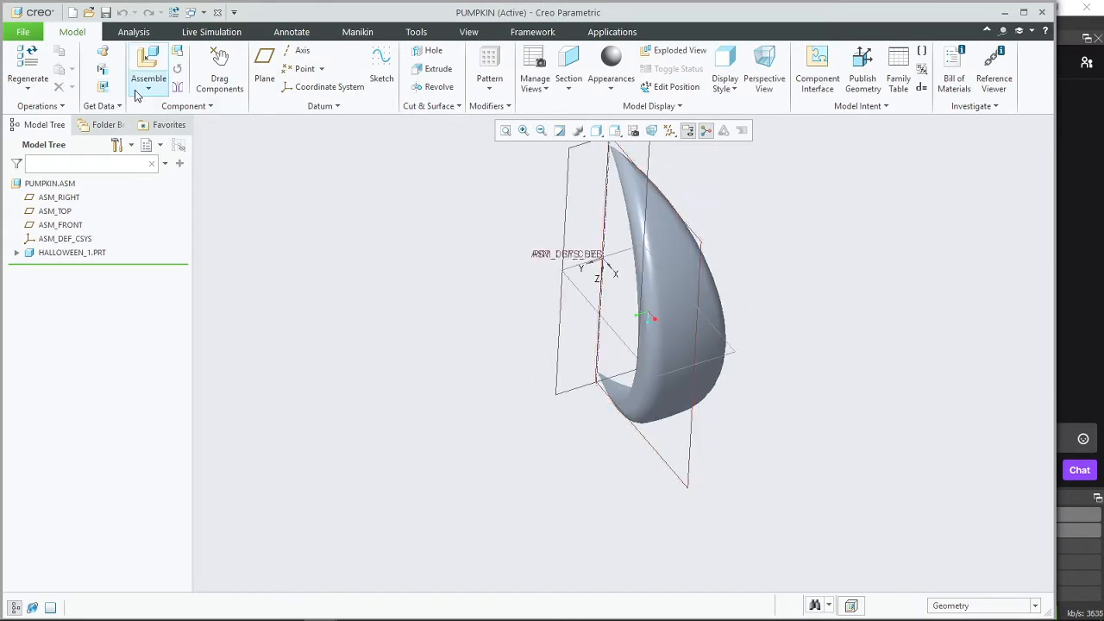
pyautogui.click(148, 64)
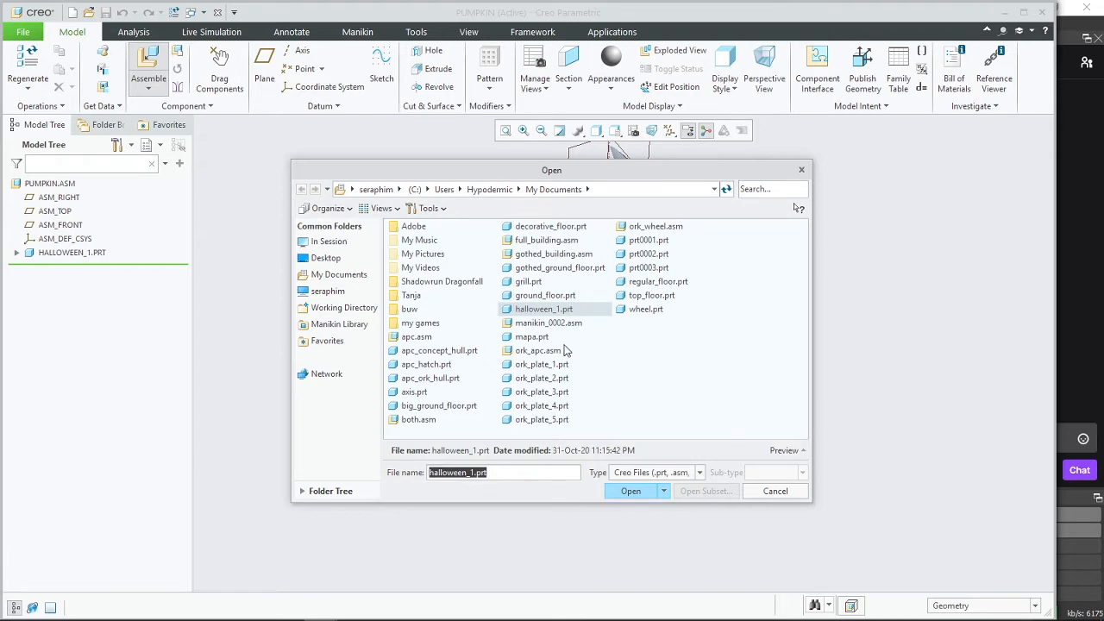
pyautogui.click(632, 492)
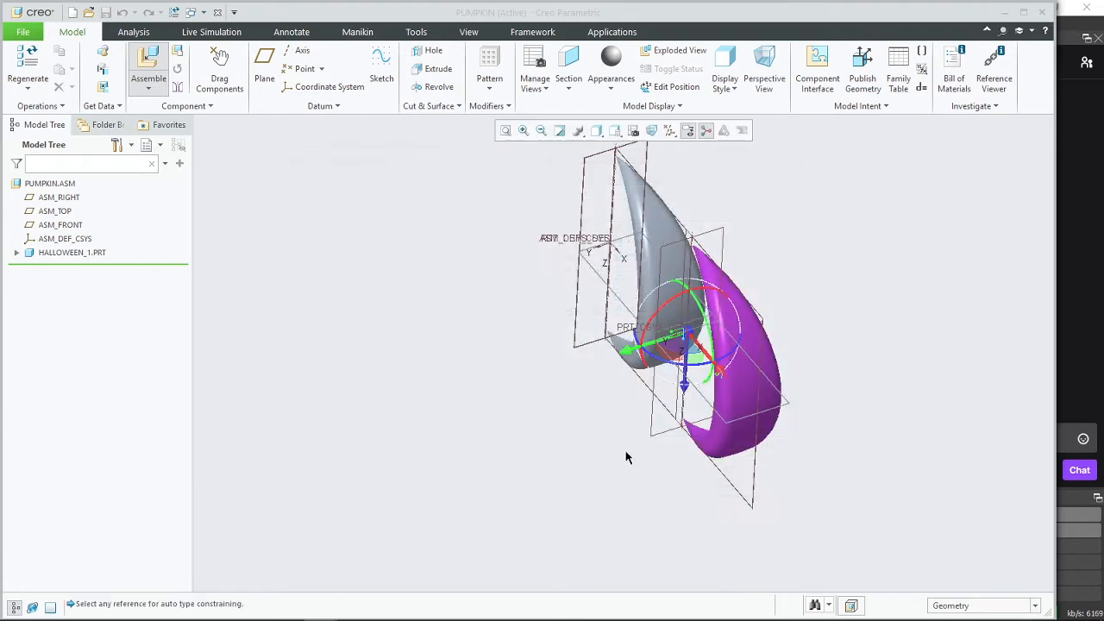
pyautogui.scroll(-3, 685, 379)
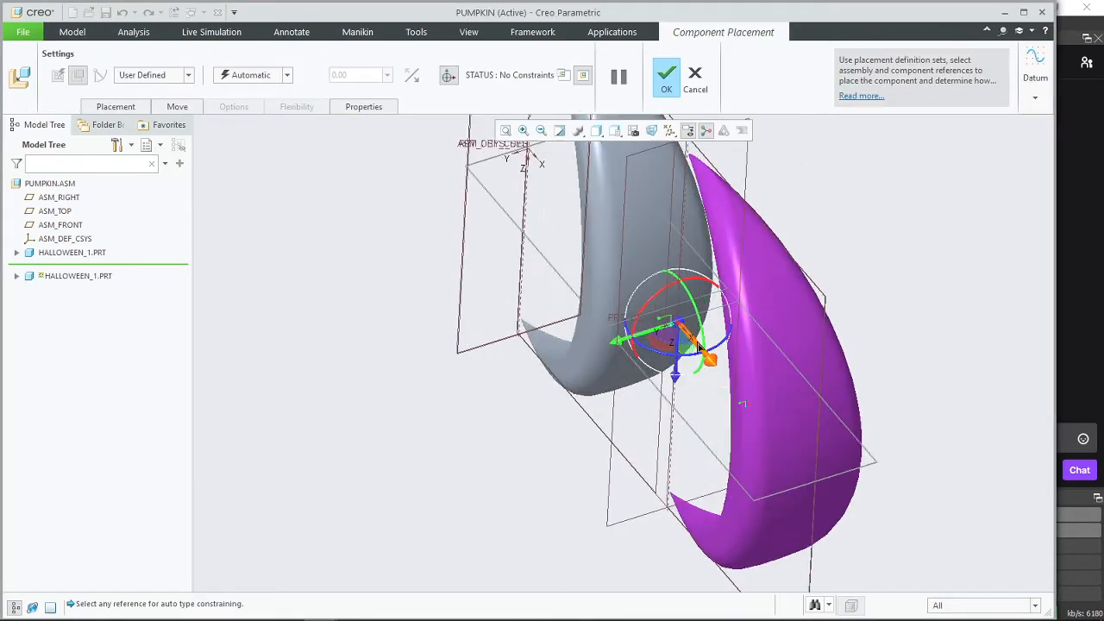
# Step: Constrain the new segment's vertical axis Coincident with the vertical axis of the already placed segment
pyautogui.scroll(-2, 679, 321)
pyautogui.click(680, 299)
pyautogui.scroll(3, 502, 368)
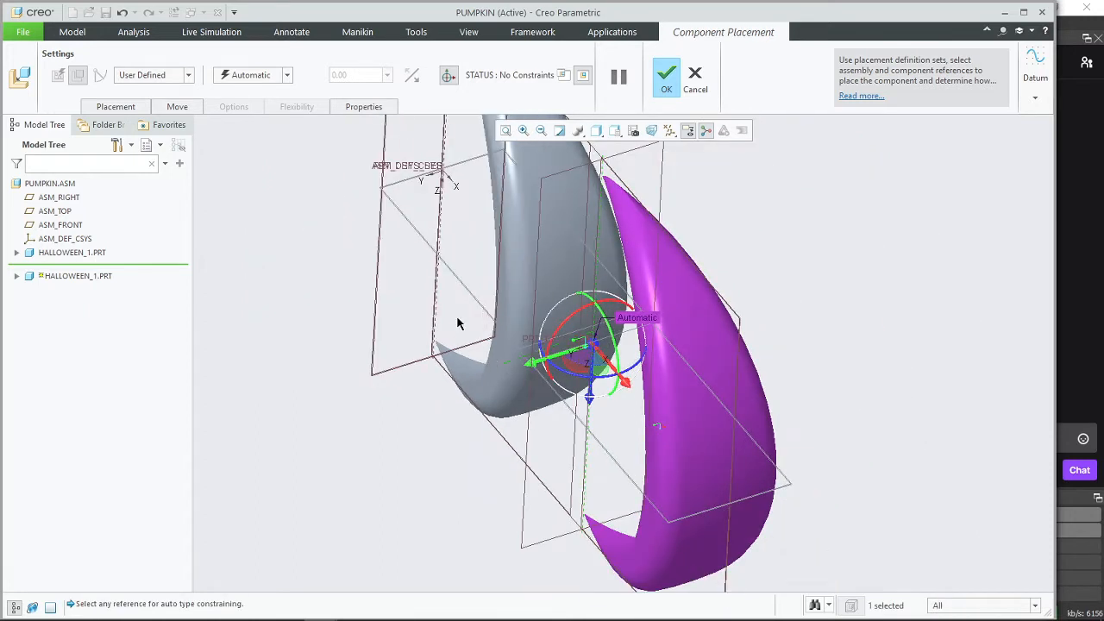
pyautogui.click(439, 240)
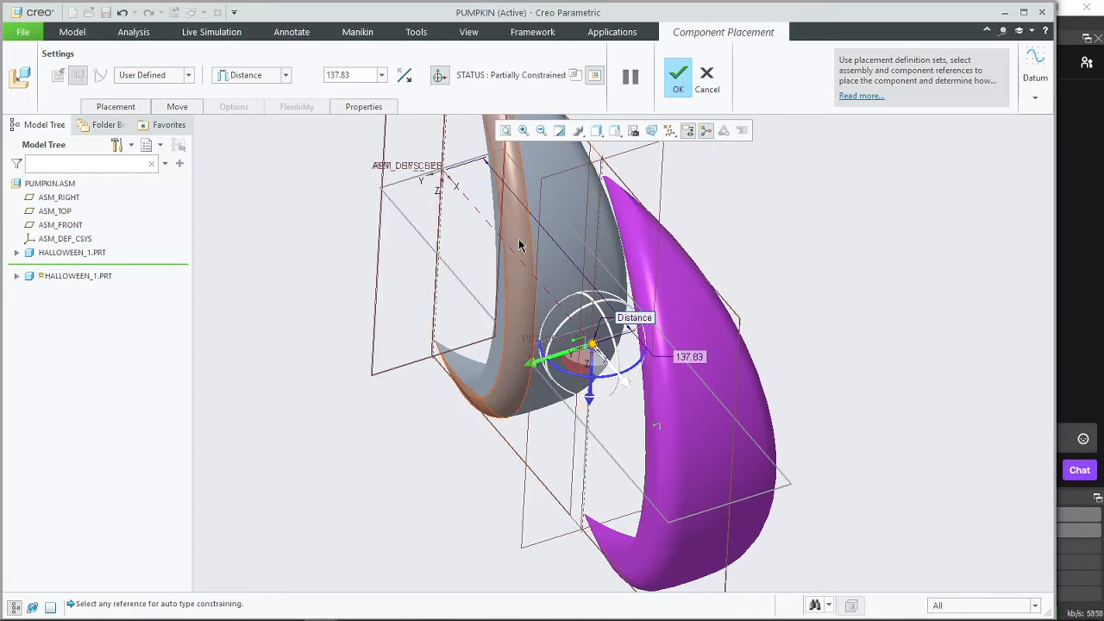
pyautogui.click(285, 75)
pyautogui.click(259, 130)
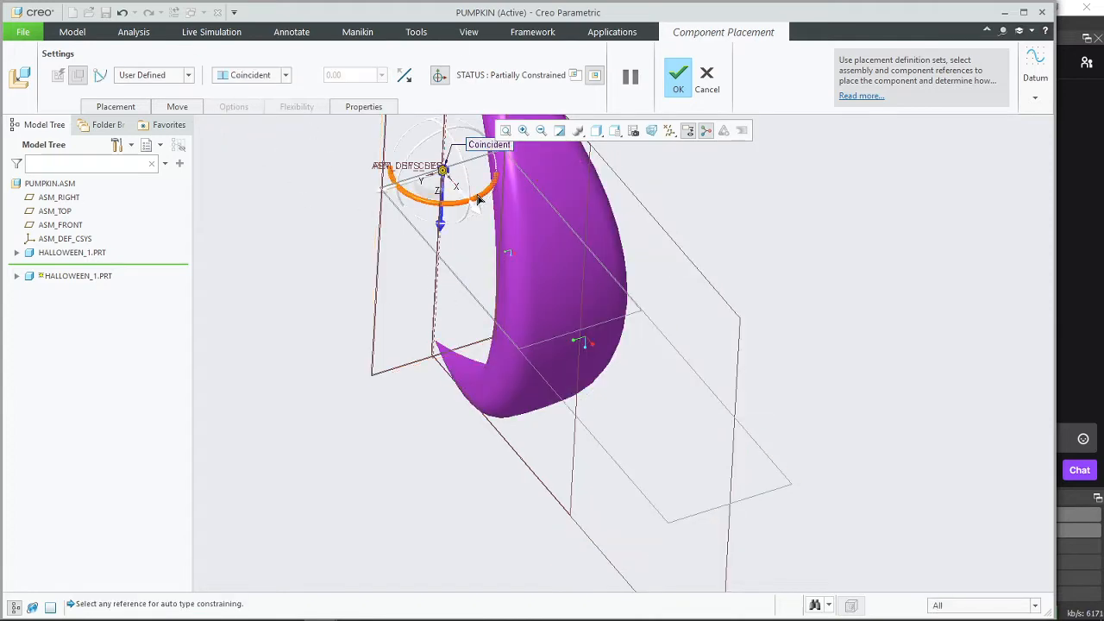
# Step: Rotate the new segment about the shared vertical axis until it stands beside the first segment
pyautogui.moveTo(478, 198); pyautogui.dragTo(457, 204)
pyautogui.moveTo(707, 306); pyautogui.dragTo(556, 320, button='middle')
pyautogui.moveTo(424, 280)
pyautogui.mouseDown()
pyautogui.moveTo(443, 284)
pyautogui.moveTo(422, 283)
pyautogui.mouseUp()
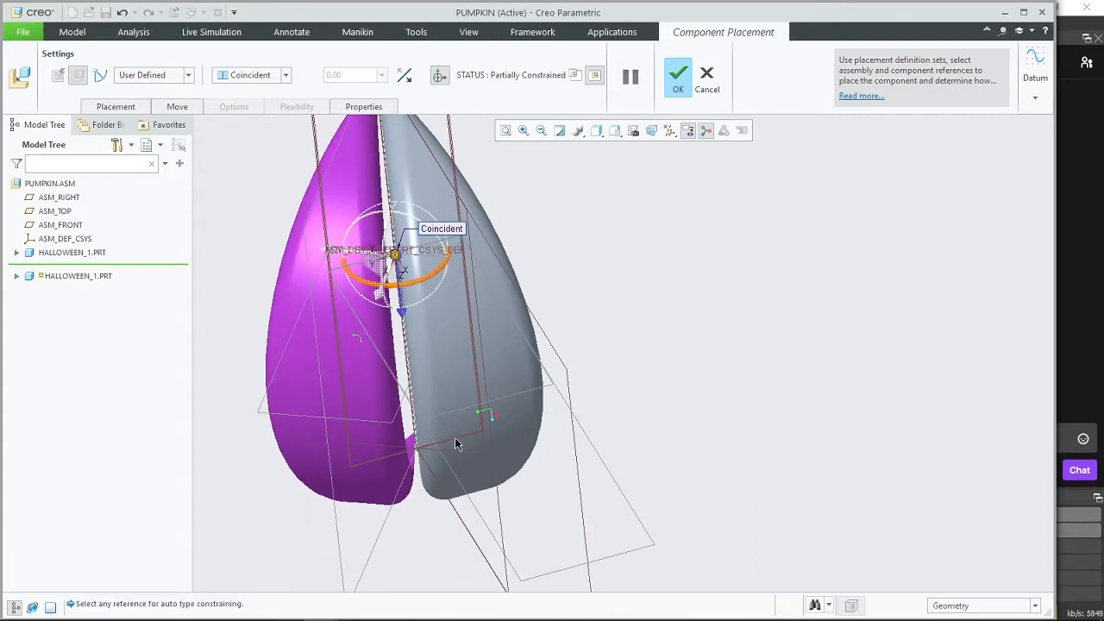
# Step: Add an Angle Offset of 30° between the new segment's TOP plane and ASM_TOP, and finish the placement
pyautogui.click(338, 531)
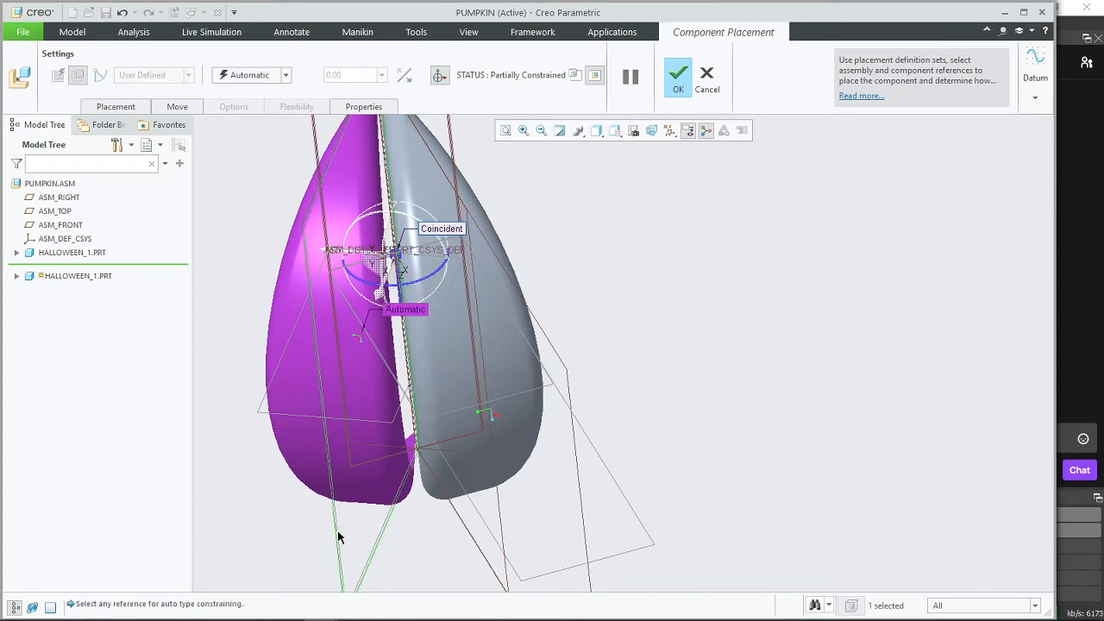
pyautogui.click(584, 512)
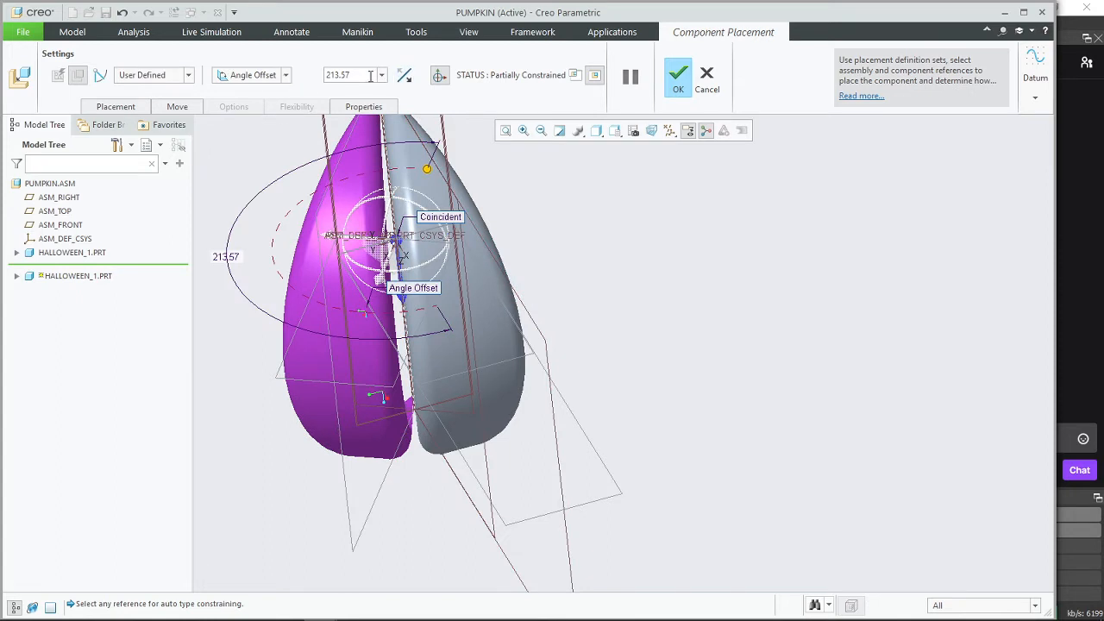
pyautogui.write('30')
pyautogui.press('Return')
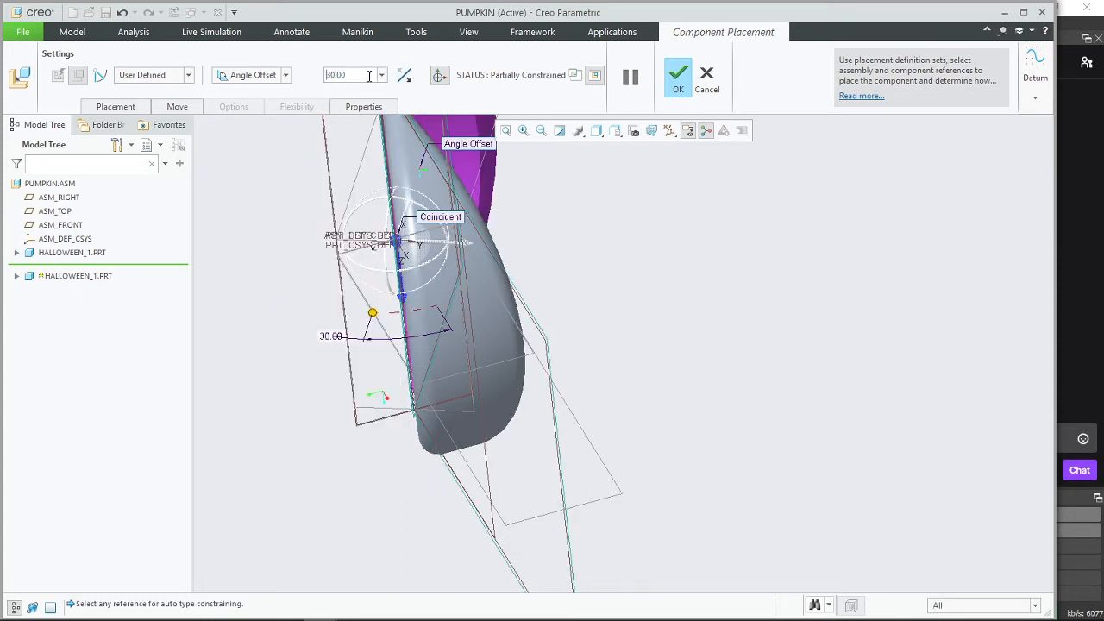
pyautogui.middleClick(562, 228)
pyautogui.moveTo(562, 229); pyautogui.dragTo(414, 161, button='middle')
# Step: Redefine the placement of the second HALLOWEEN_1.PRT in the PUMPKIN assembly and select its Angle Offset constraint
pyautogui.click(78, 267)
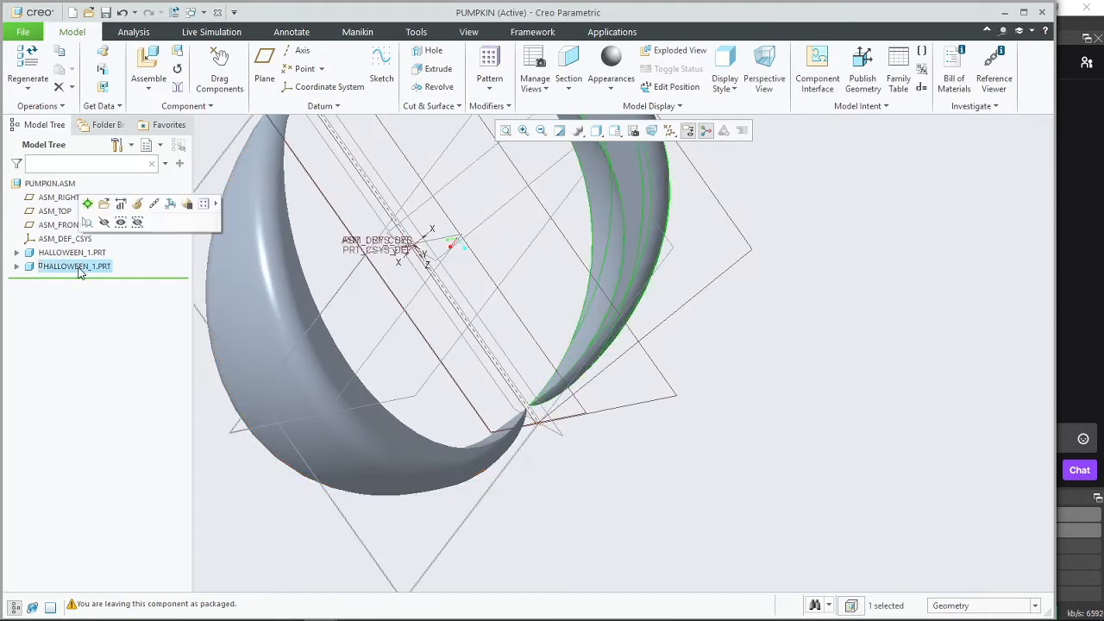
pyautogui.click(138, 204)
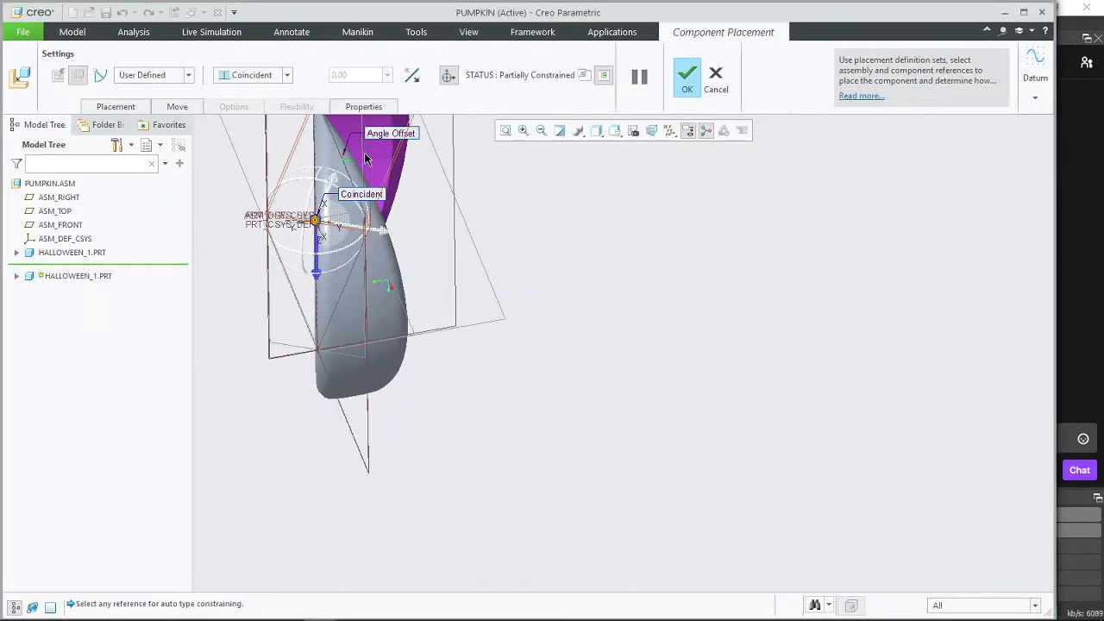
pyautogui.click(138, 107)
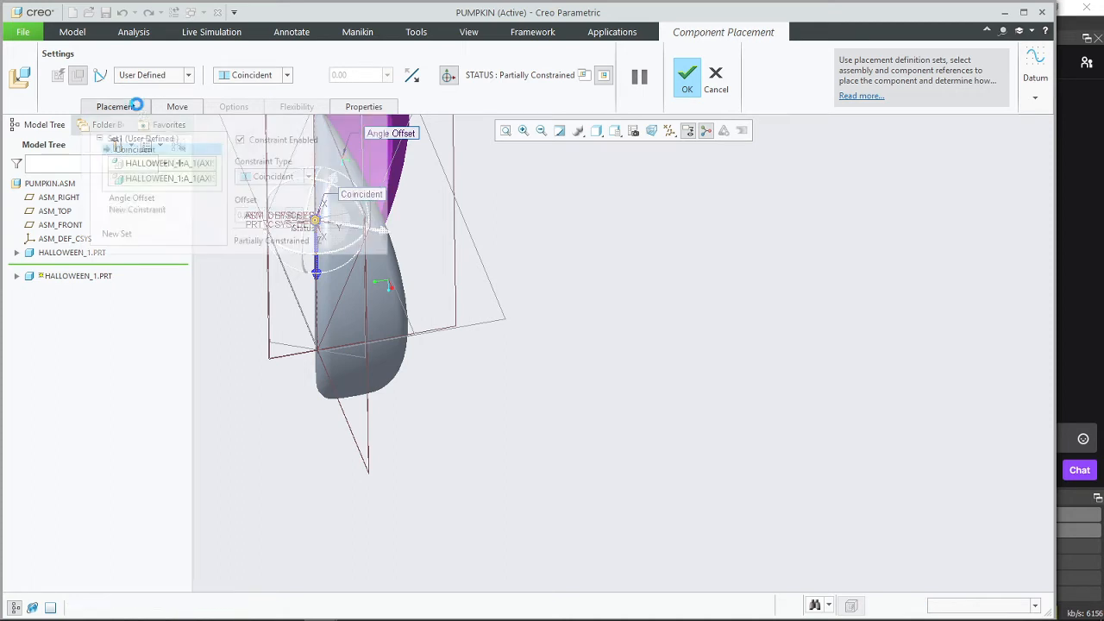
pyautogui.click(134, 199)
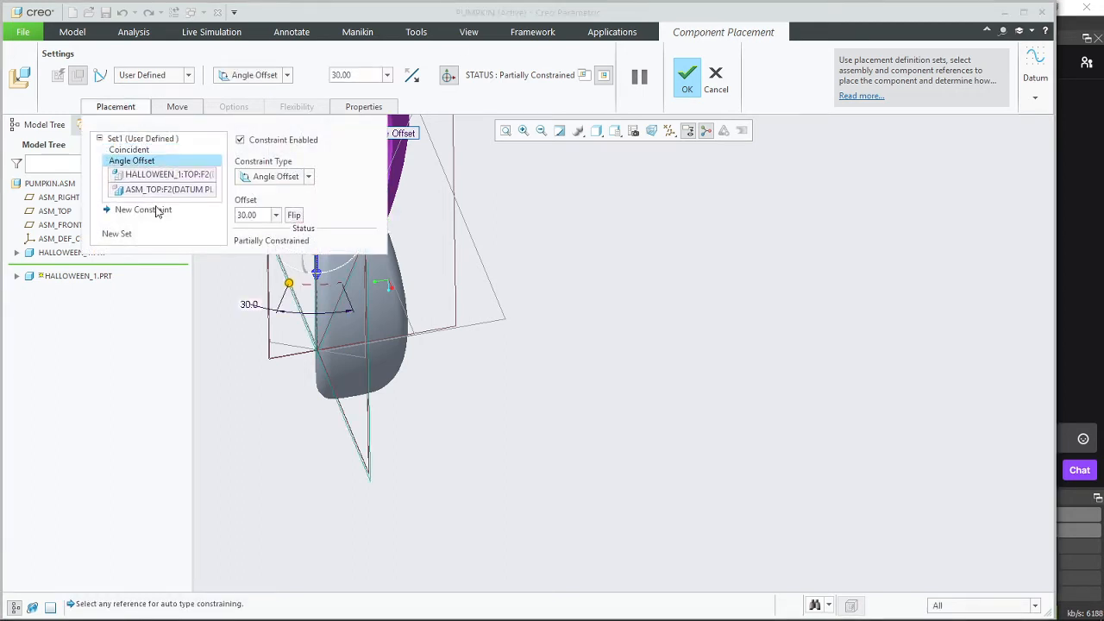
# Step: Try an Angle Offset of 150° for the second segment and inspect its position beside the first segment
pyautogui.moveTo(275, 346); pyautogui.dragTo(267, 345, button='middle')
pyautogui.click(260, 217)
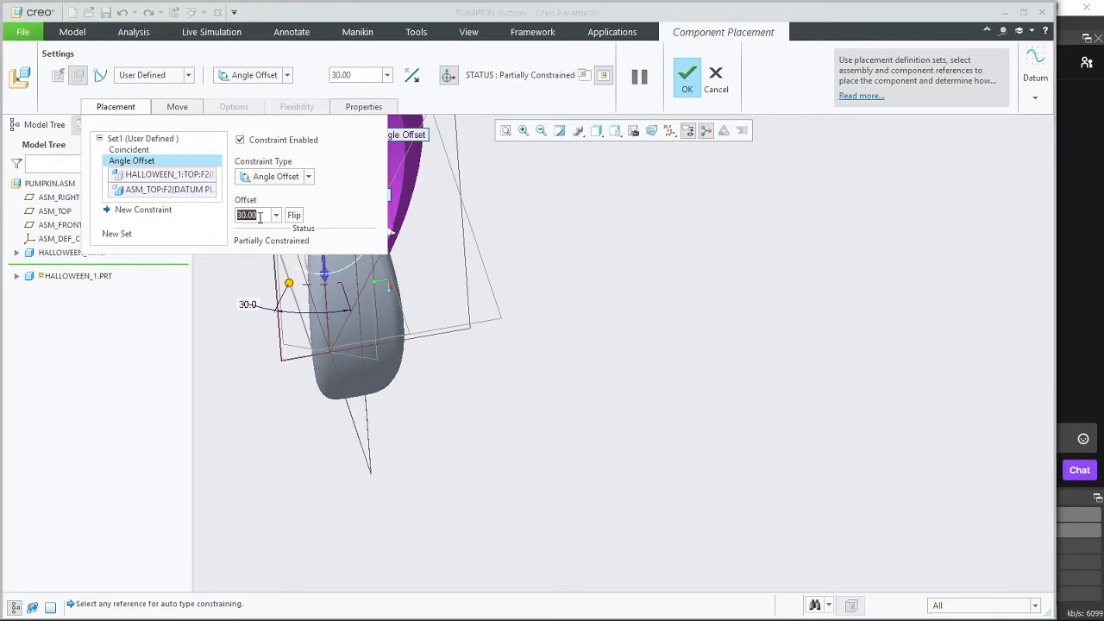
pyautogui.write('150')
pyautogui.press('Return')
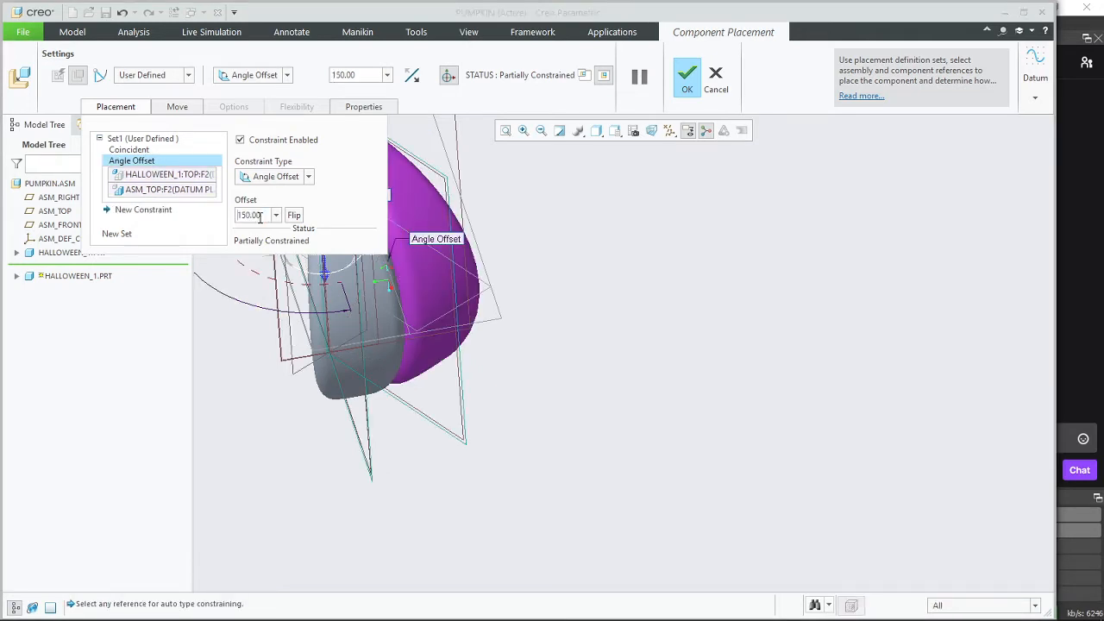
pyautogui.moveTo(505, 335); pyautogui.dragTo(568, 304, button='middle')
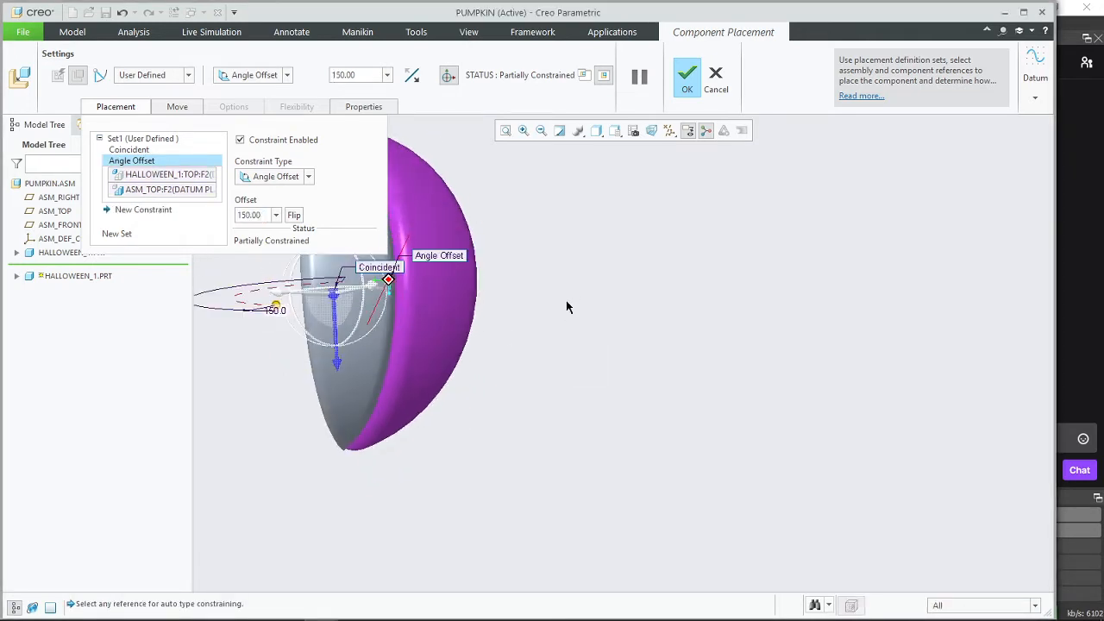
# Step: Set the second segment's Angle Offset to -30° and finish redefining its placement
pyautogui.moveTo(259, 214); pyautogui.dragTo(227, 217)
pyautogui.write('-')
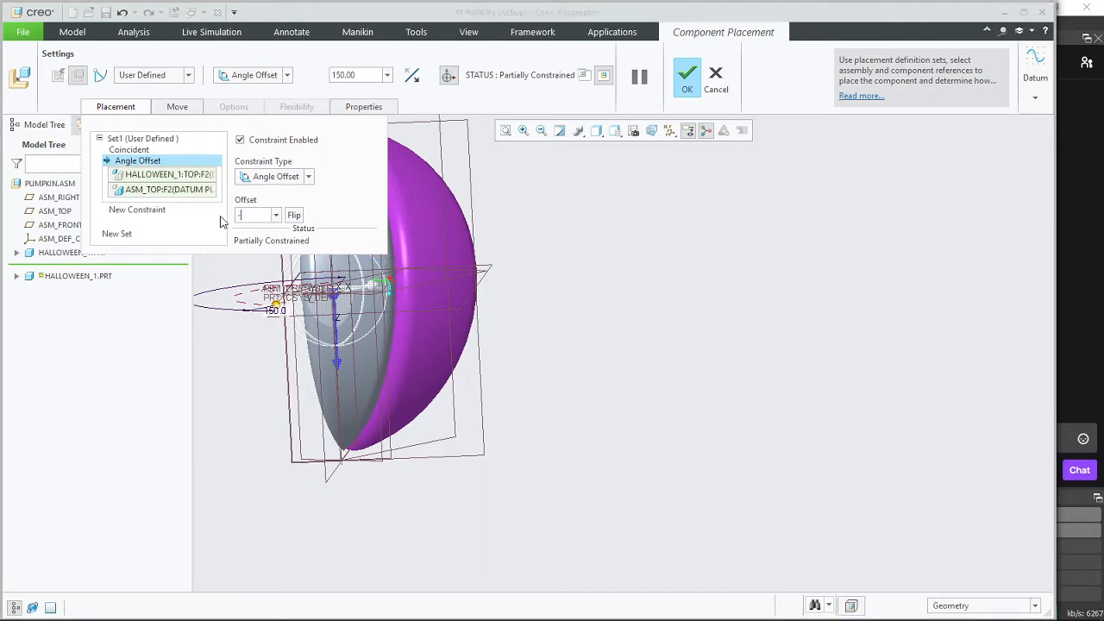
pyautogui.write('30')
pyautogui.press('Return')
pyautogui.moveTo(648, 370); pyautogui.dragTo(687, 394, button='middle')
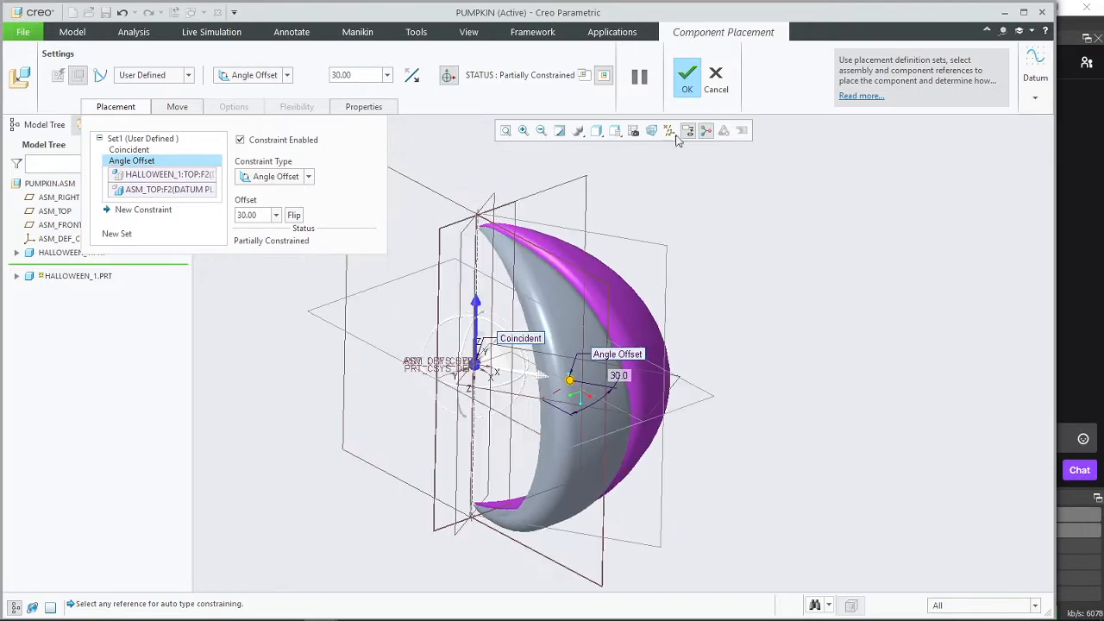
pyautogui.click(686, 76)
# Step: Assemble a third halloween_1.prt component into the PUMPKIN assembly
pyautogui.moveTo(777, 349); pyautogui.dragTo(633, 353, button='middle')
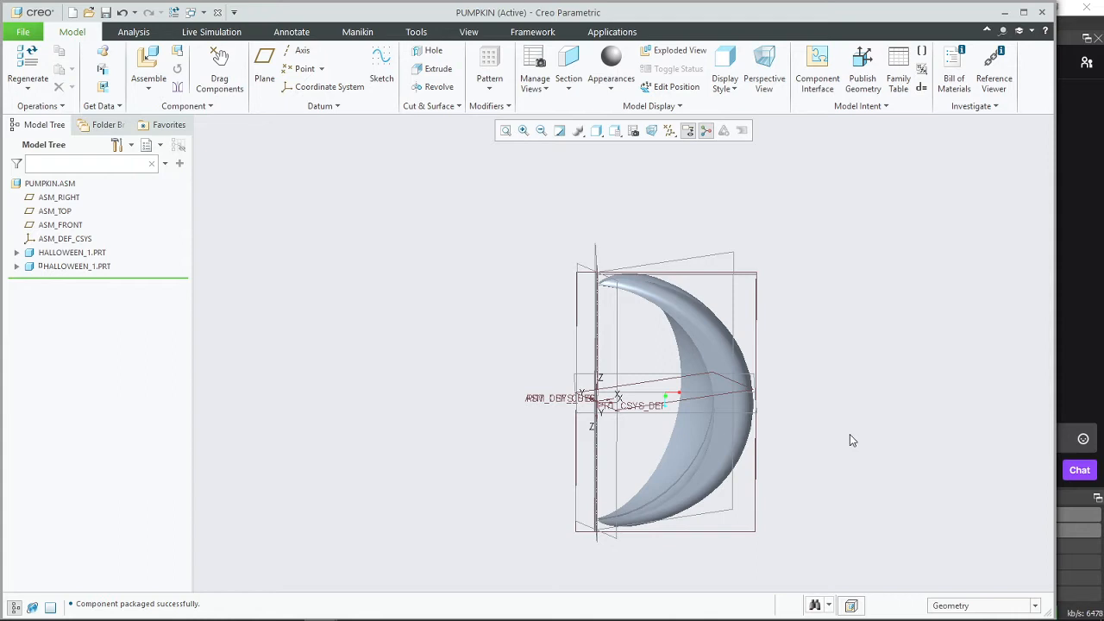
pyautogui.moveTo(852, 439); pyautogui.dragTo(780, 443, button='middle')
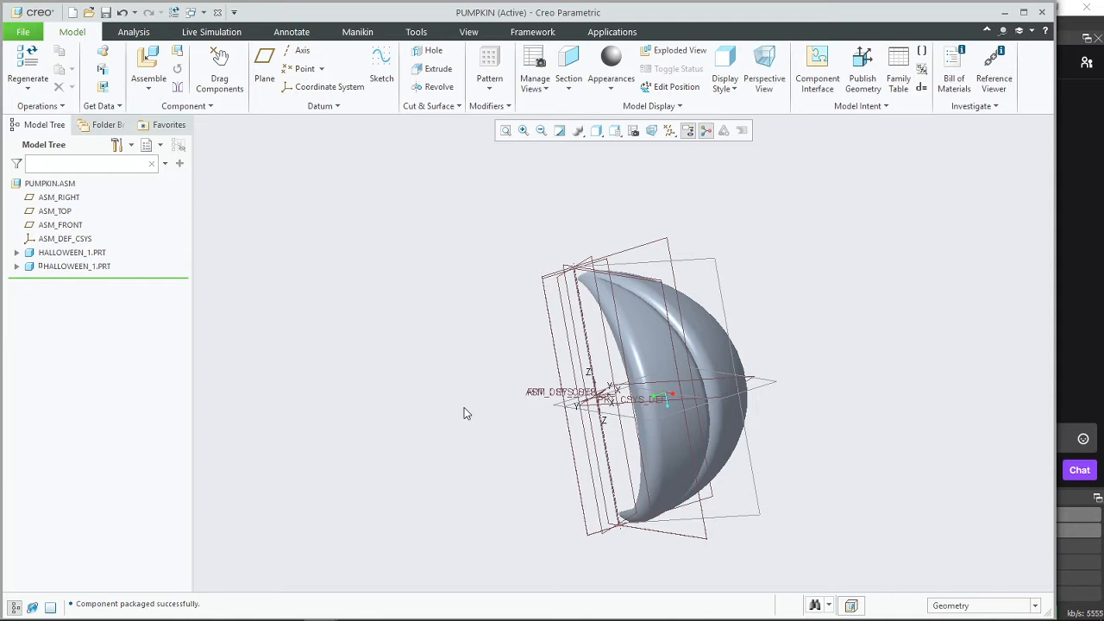
pyautogui.moveTo(464, 413)
pyautogui.mouseDown(button='middle')
pyautogui.moveTo(561, 411)
pyautogui.moveTo(526, 408)
pyautogui.moveTo(522, 432)
pyautogui.moveTo(845, 448)
pyautogui.moveTo(743, 438)
pyautogui.mouseUp(button='middle')
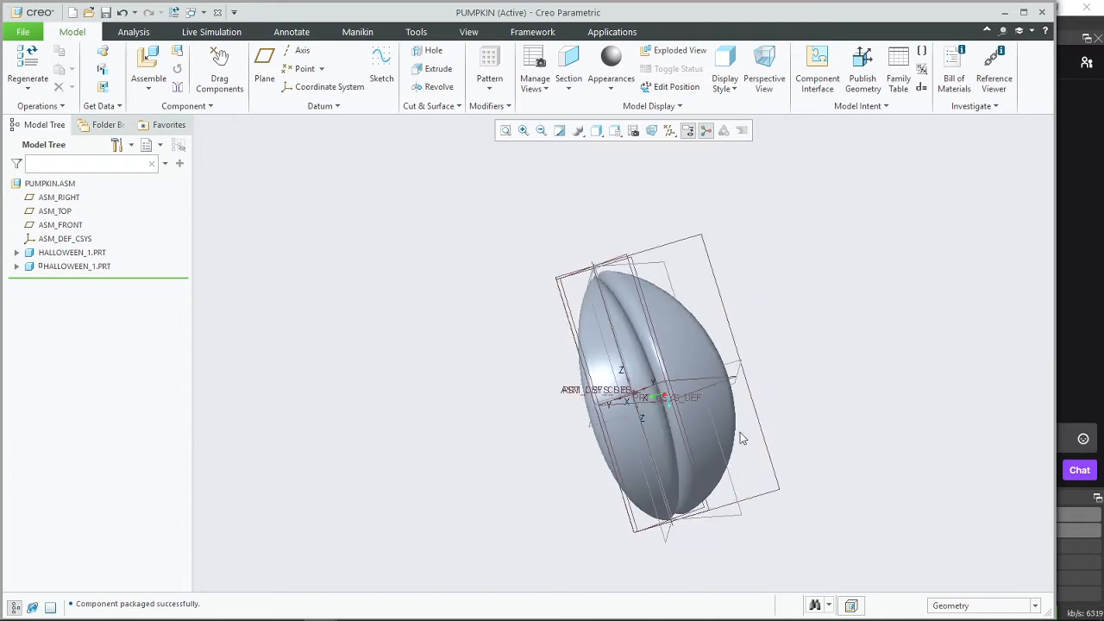
pyautogui.click(149, 59)
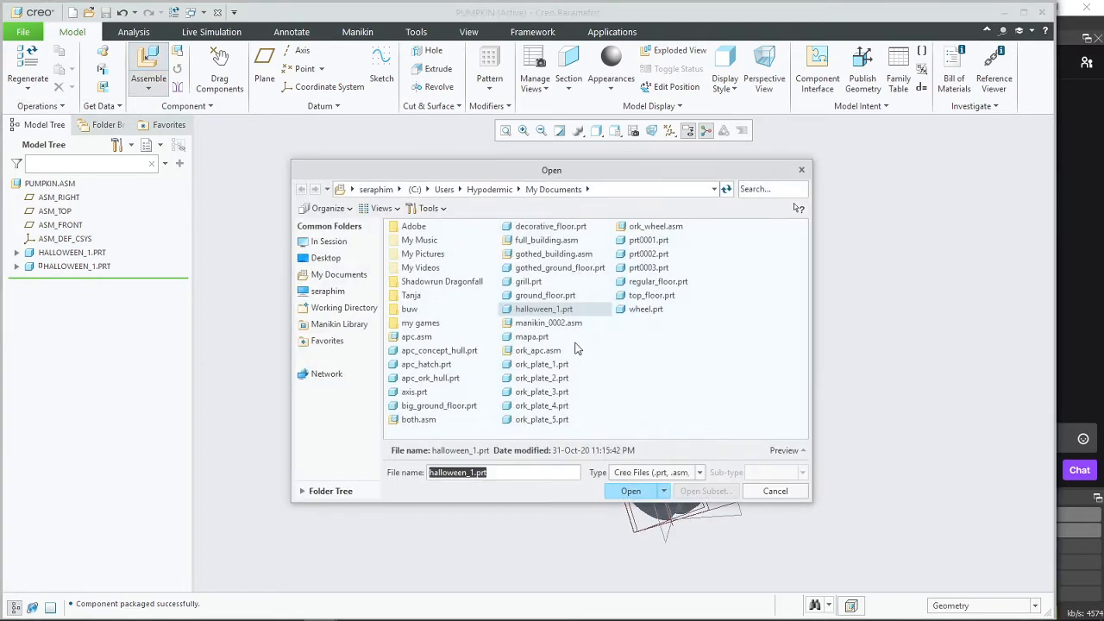
pyautogui.click(631, 490)
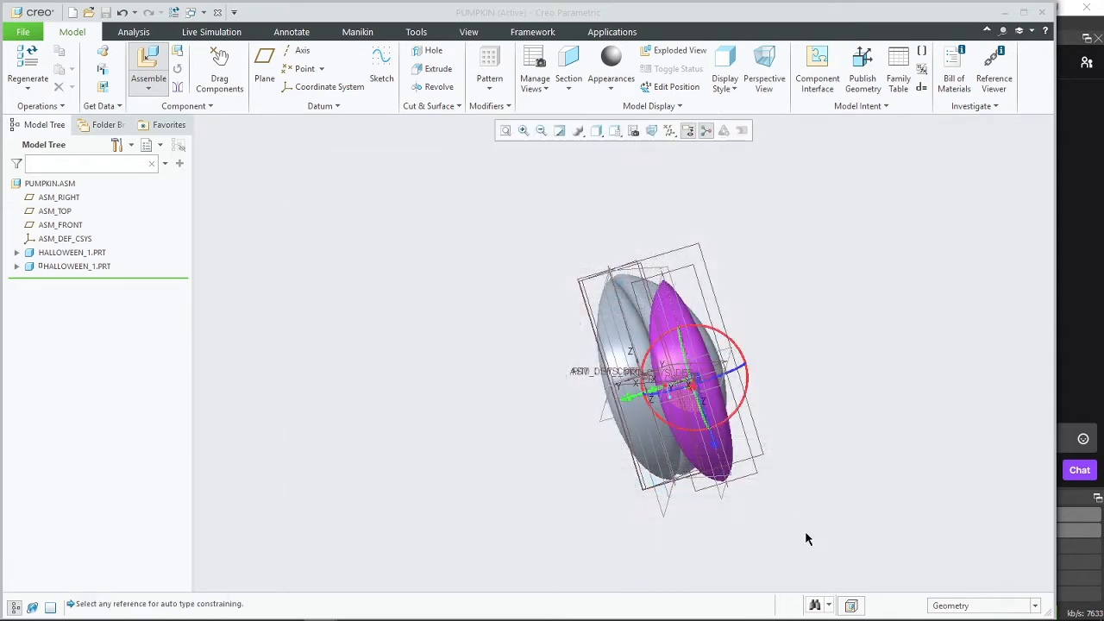
# Step: Constrain the third segment's vertical axis Coincident with the vertical axis shared by the placed segments
pyautogui.scroll(2, 815, 491)
pyautogui.scroll(-5, 815, 492)
pyautogui.moveTo(814, 491); pyautogui.dragTo(759, 487, button='middle')
pyautogui.scroll(-2, 613, 443)
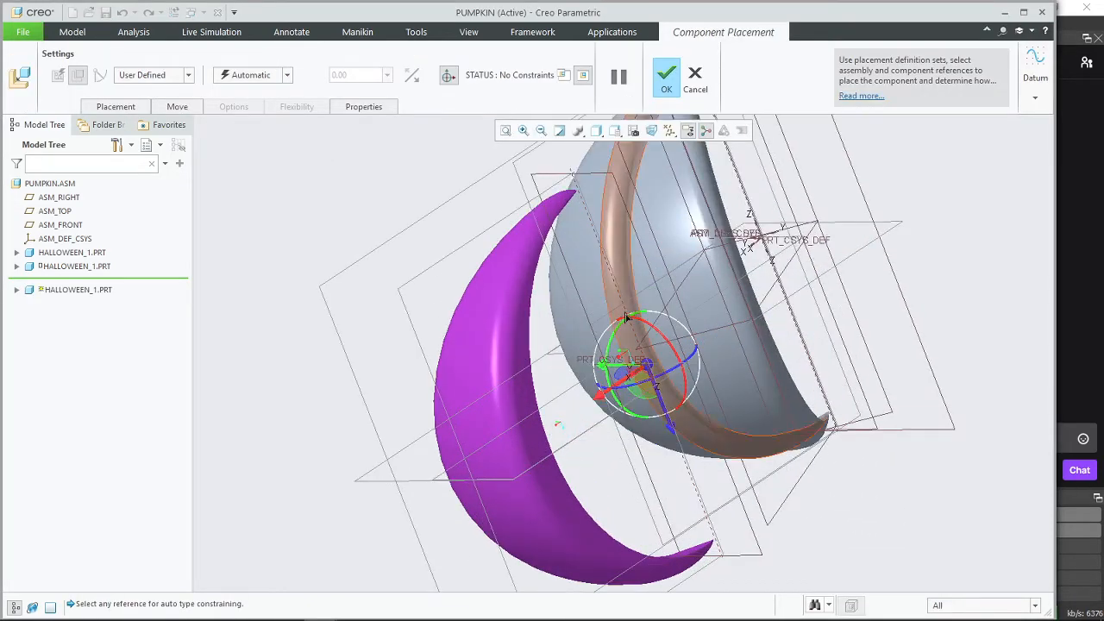
pyautogui.click(606, 265)
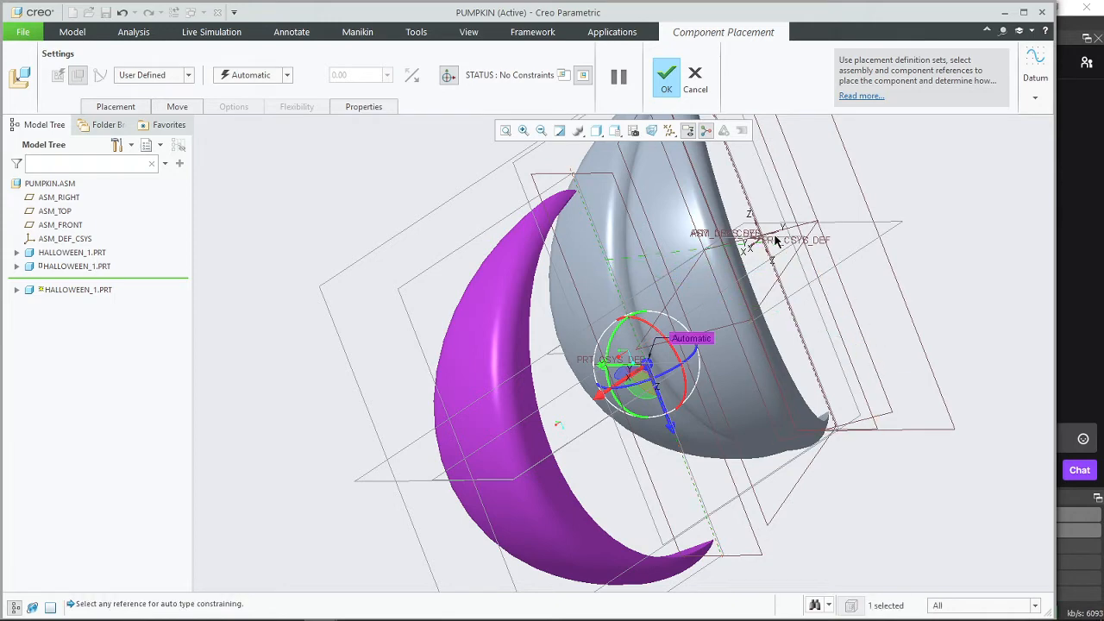
pyautogui.moveTo(852, 256); pyautogui.dragTo(808, 254, button='middle')
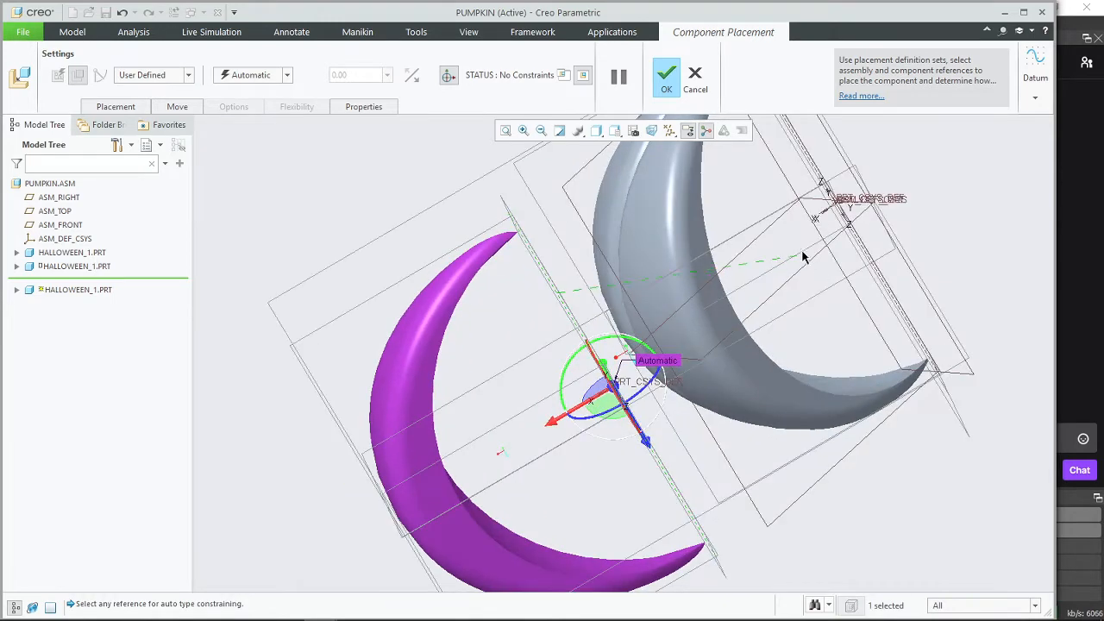
pyautogui.click(813, 170)
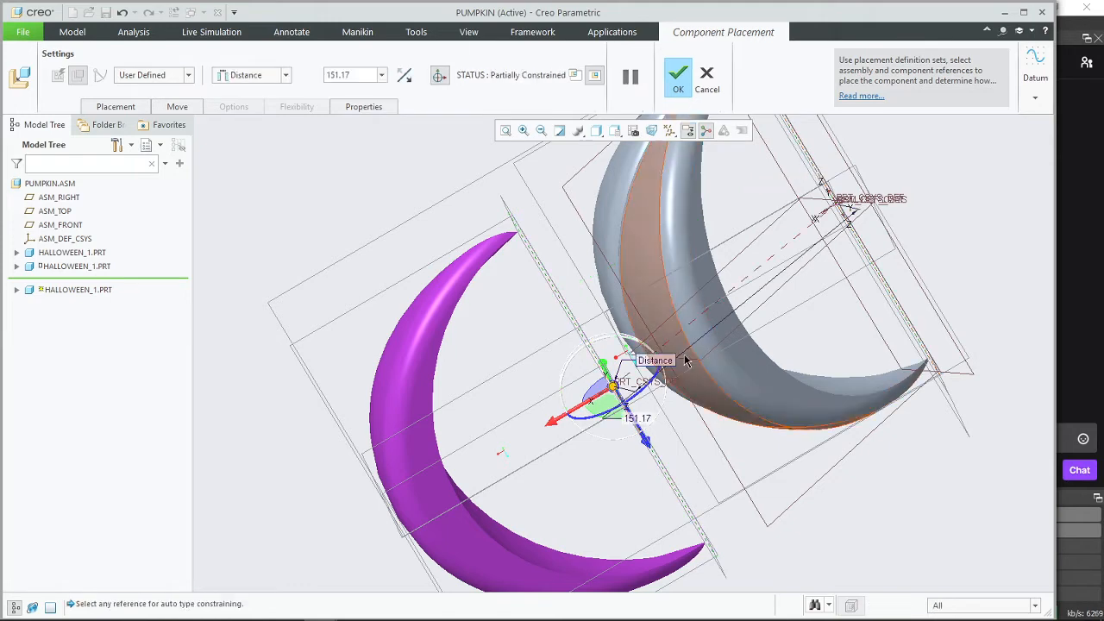
pyautogui.click(285, 76)
pyautogui.click(263, 128)
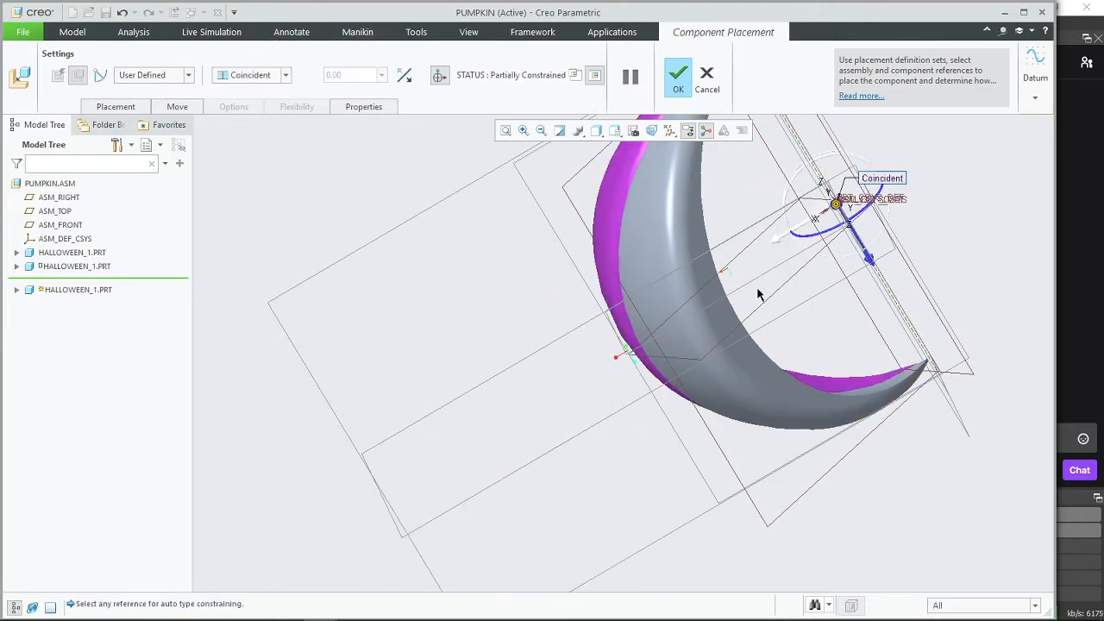
# Step: Rotate the third segment about the shared vertical axis until it stands clear of the two placed segments
pyautogui.moveTo(824, 233); pyautogui.dragTo(966, 224)
pyautogui.moveTo(815, 406); pyautogui.dragTo(592, 410, button='middle')
pyautogui.moveTo(840, 226); pyautogui.dragTo(835, 238)
pyautogui.moveTo(695, 395); pyautogui.dragTo(730, 367, button='middle')
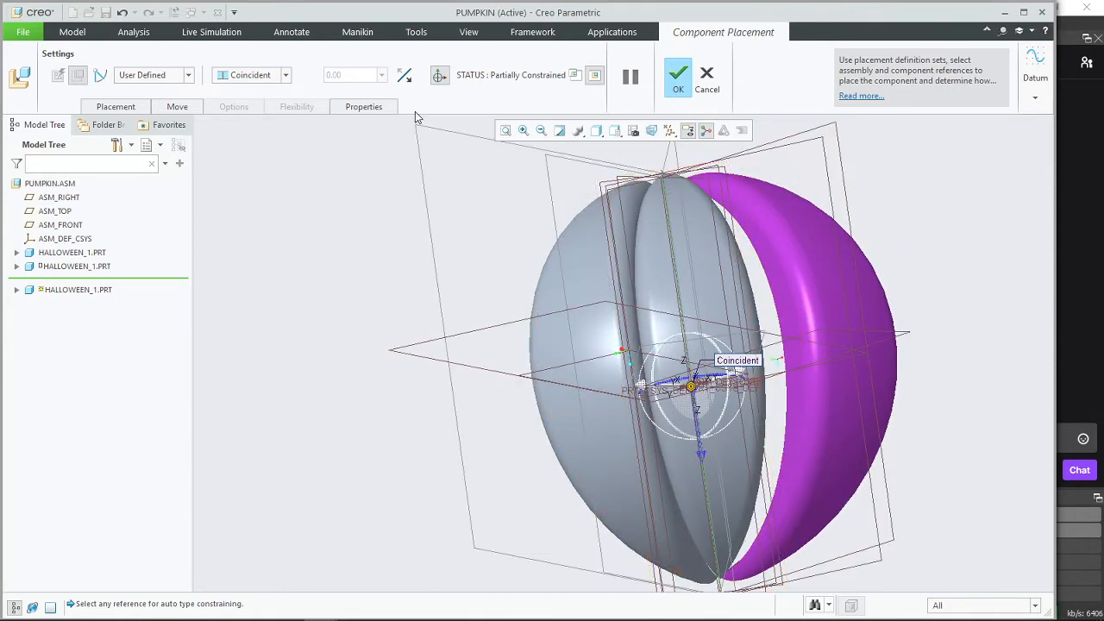
# Step: Add an Angle Offset constraint between the third segment's vertical datum plane and the second segment's corresponding plane
pyautogui.moveTo(859, 297); pyautogui.dragTo(866, 388, button='middle')
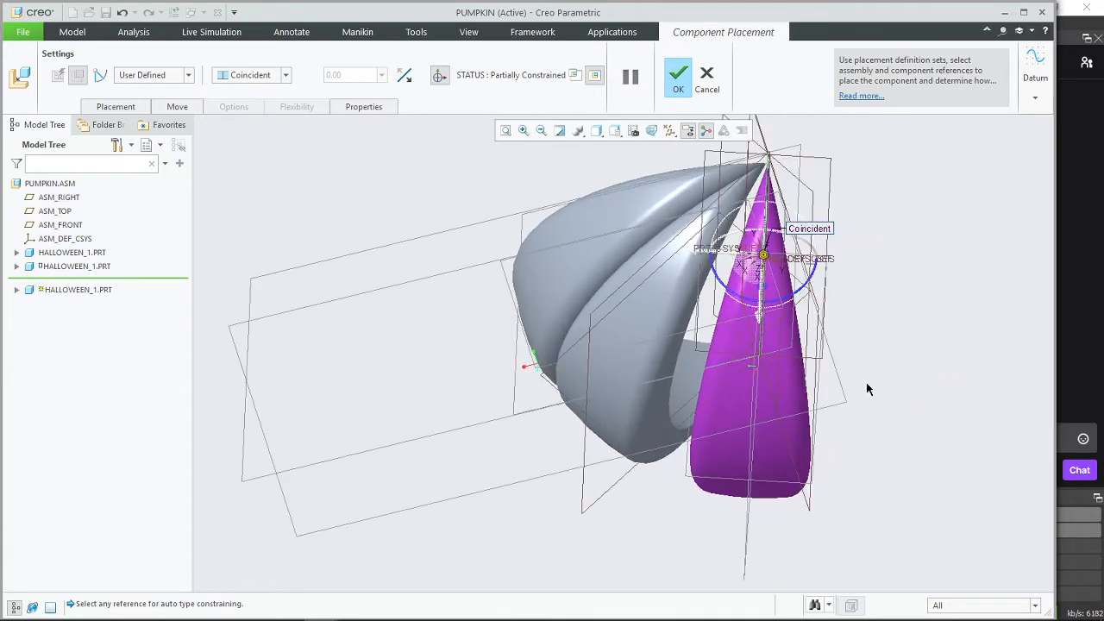
pyautogui.click(749, 540)
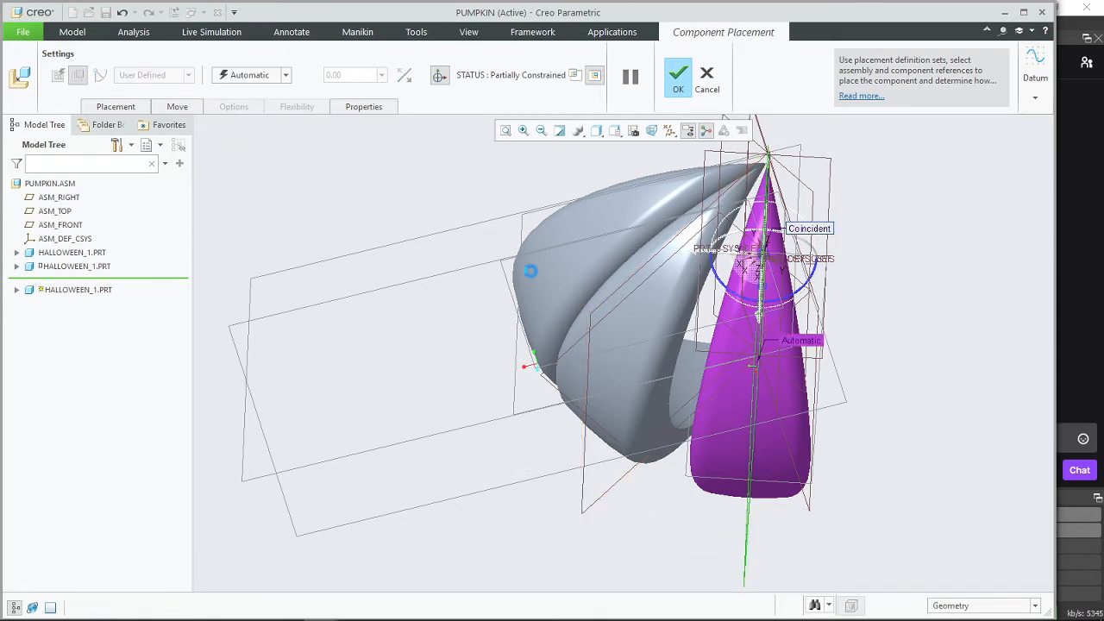
pyautogui.click(285, 75)
pyautogui.click(250, 101)
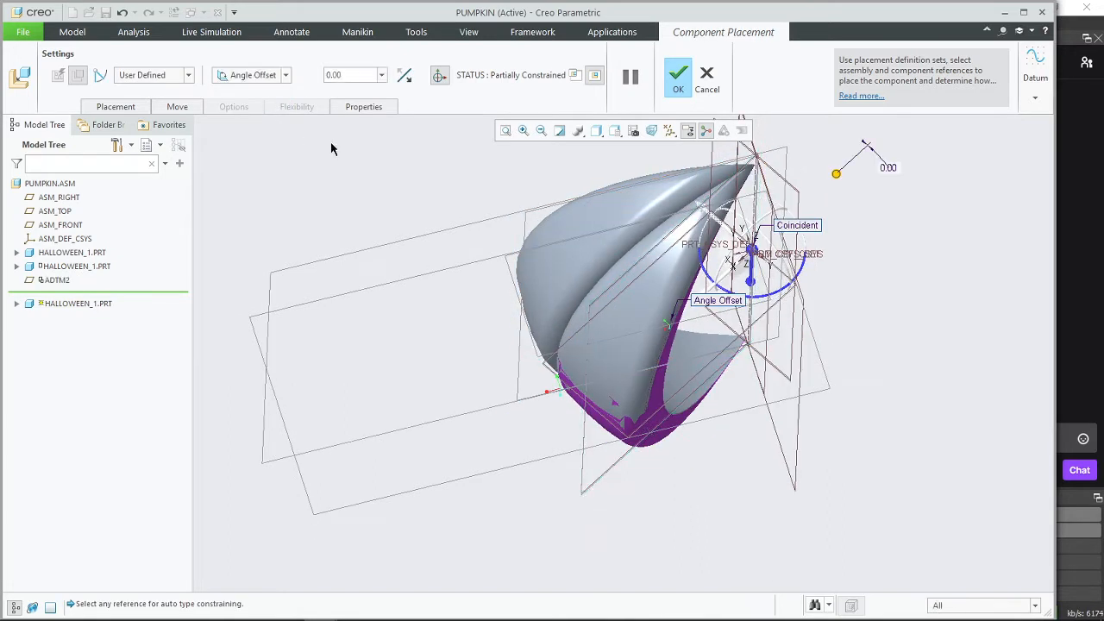
# Step: Try an Angle Offset of 30° for the third segment
pyautogui.doubleClick(351, 74)
pyautogui.write('30')
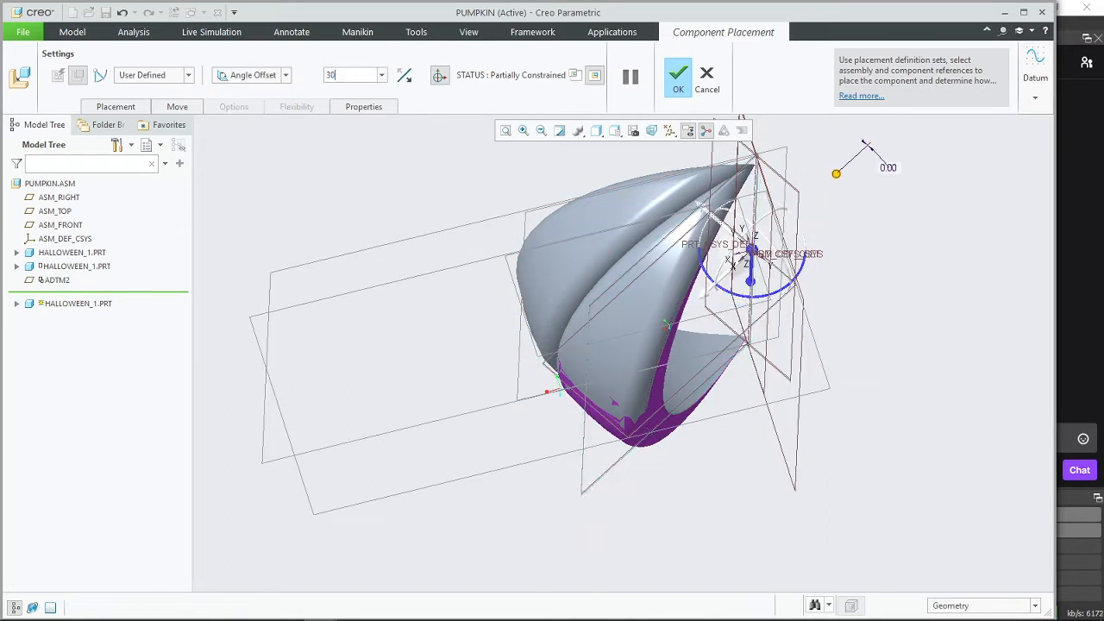
pyautogui.press('Return')
# Step: Set the third segment's Angle Offset to -30° and finish its placement
pyautogui.doubleClick(349, 74)
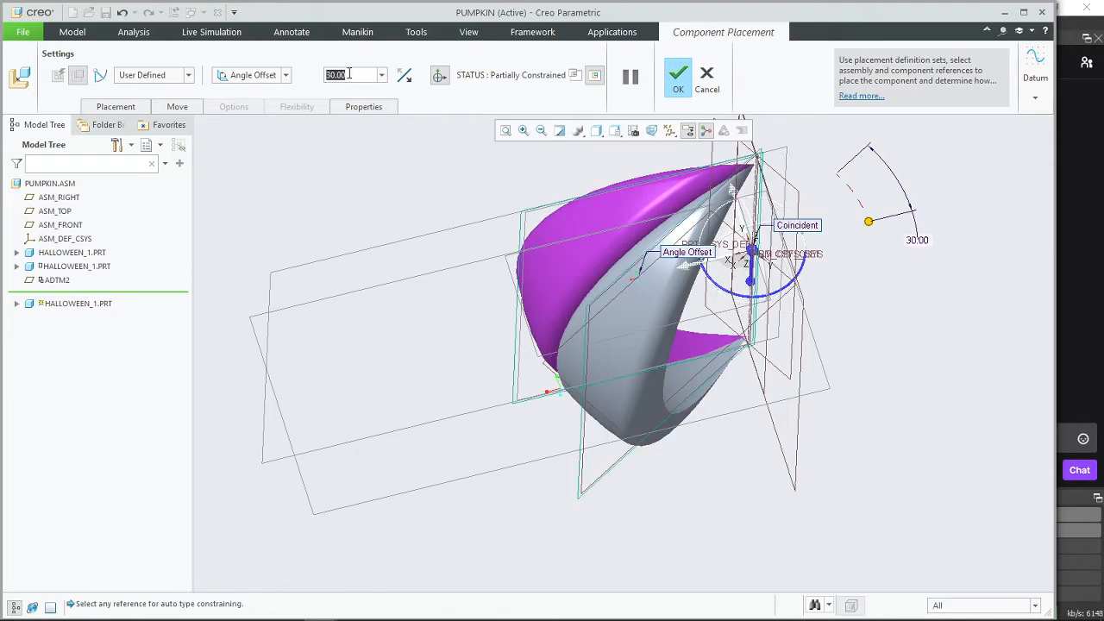
pyautogui.write('-30')
pyautogui.press('Return')
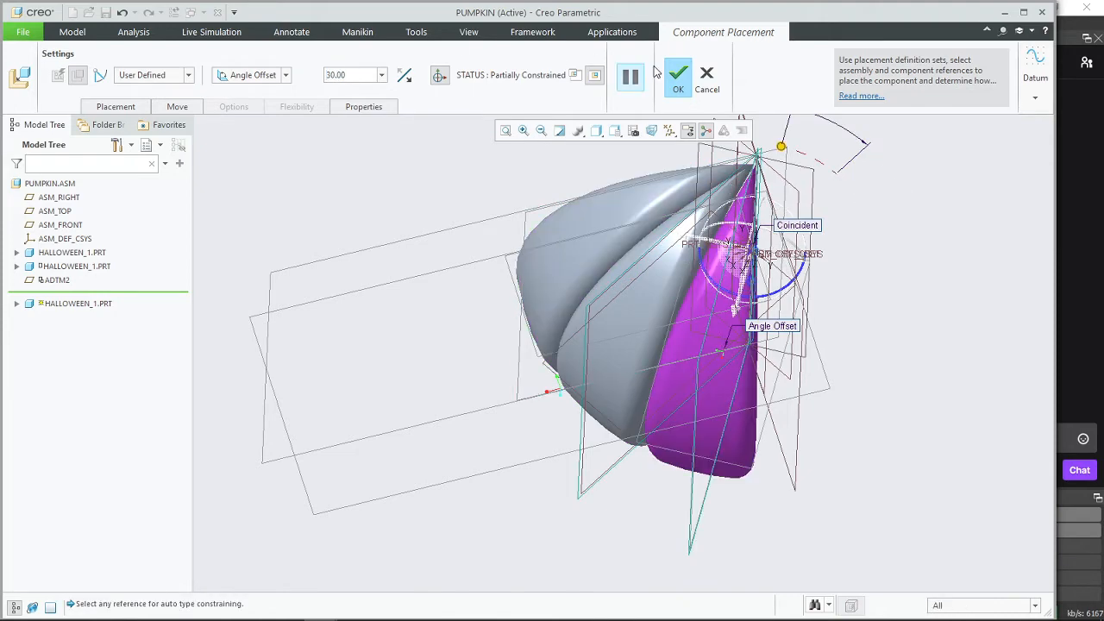
pyautogui.click(677, 79)
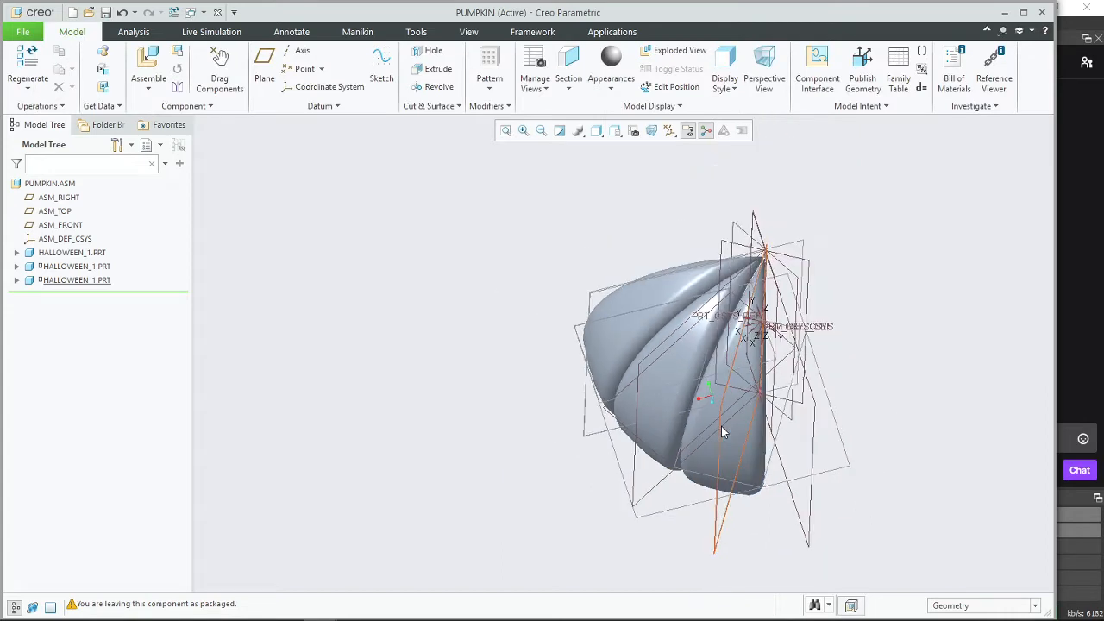
# Step: Save the assembly as PUMPKIN.ASM in My Documents
pyautogui.keyDown('shift'); pyautogui.moveTo(808, 422); pyautogui.dragTo(703, 405, button='middle'); pyautogui.keyUp('shift')
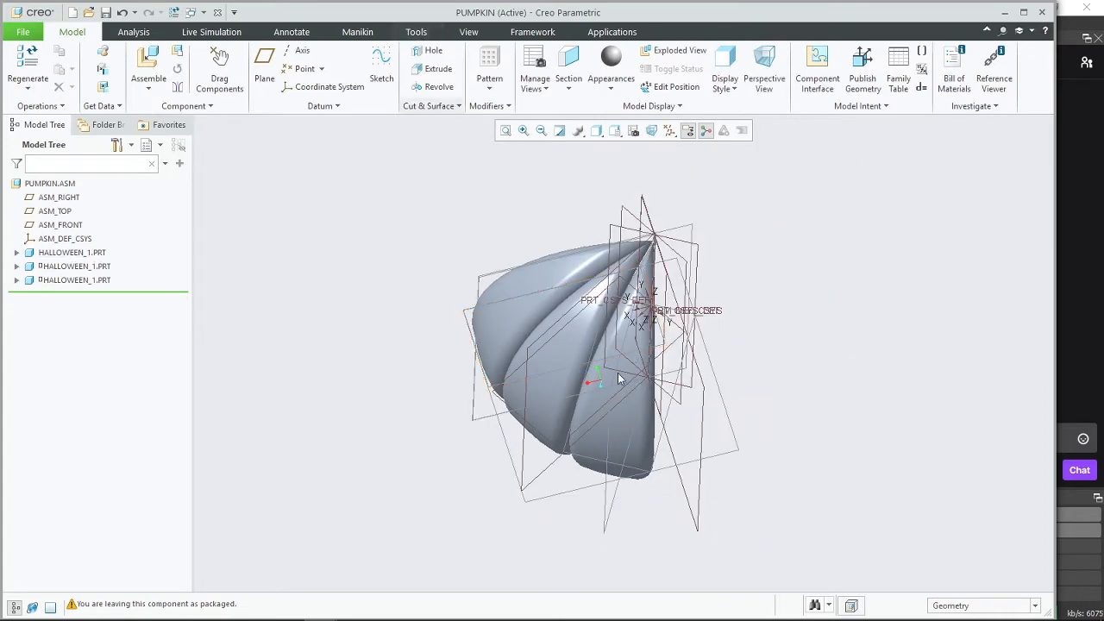
pyautogui.moveTo(619, 380); pyautogui.dragTo(759, 328, button='middle')
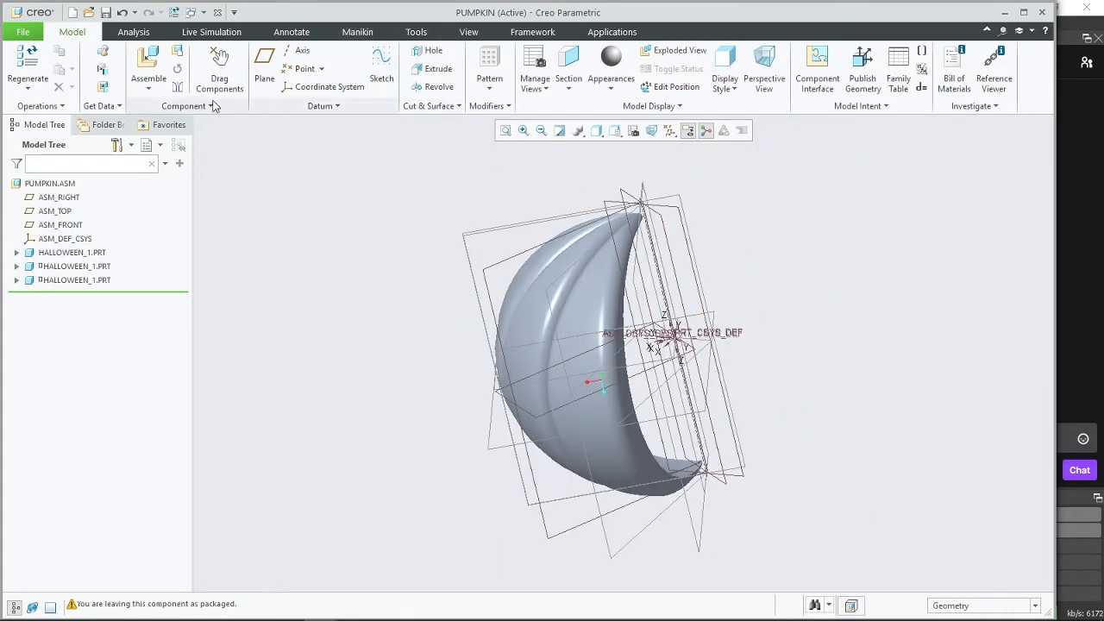
pyautogui.click(104, 12)
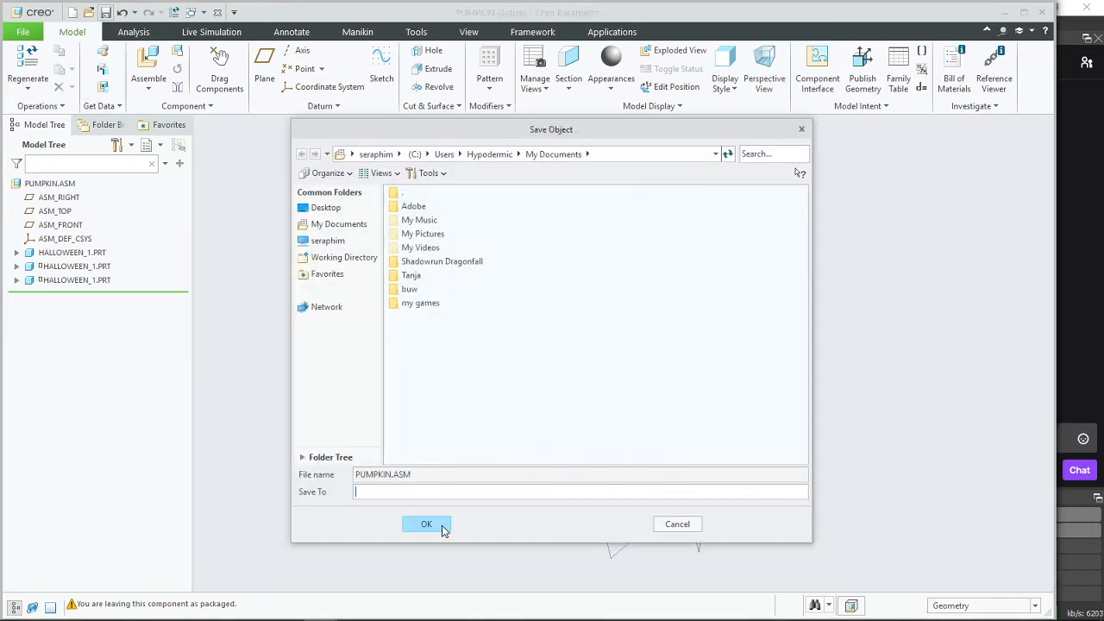
pyautogui.click(440, 526)
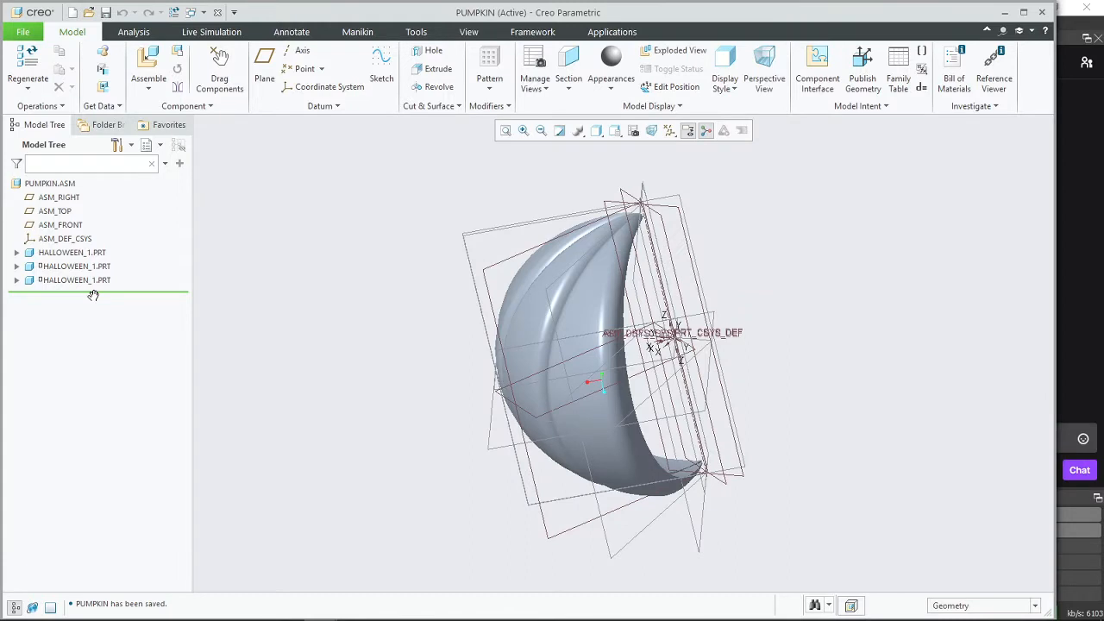
# Step: Roll the model back to before the third HALLOWEEN_1.PRT, inspect it, and return the insertion point to the end of the model
pyautogui.moveTo(93, 295); pyautogui.dragTo(95, 275)
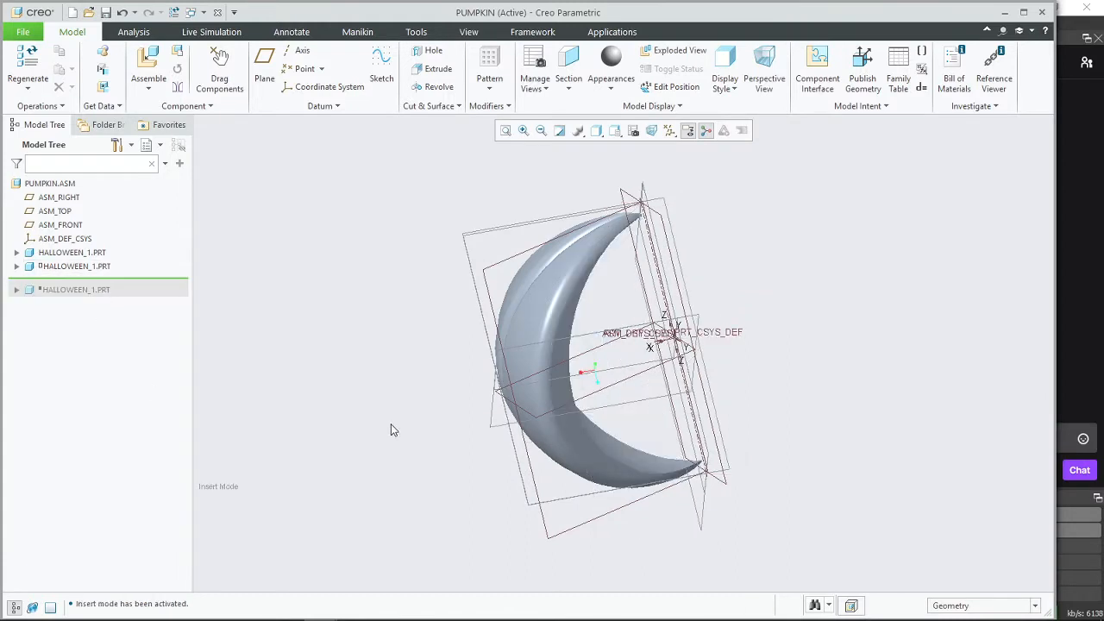
pyautogui.moveTo(391, 425); pyautogui.dragTo(447, 417, button='middle')
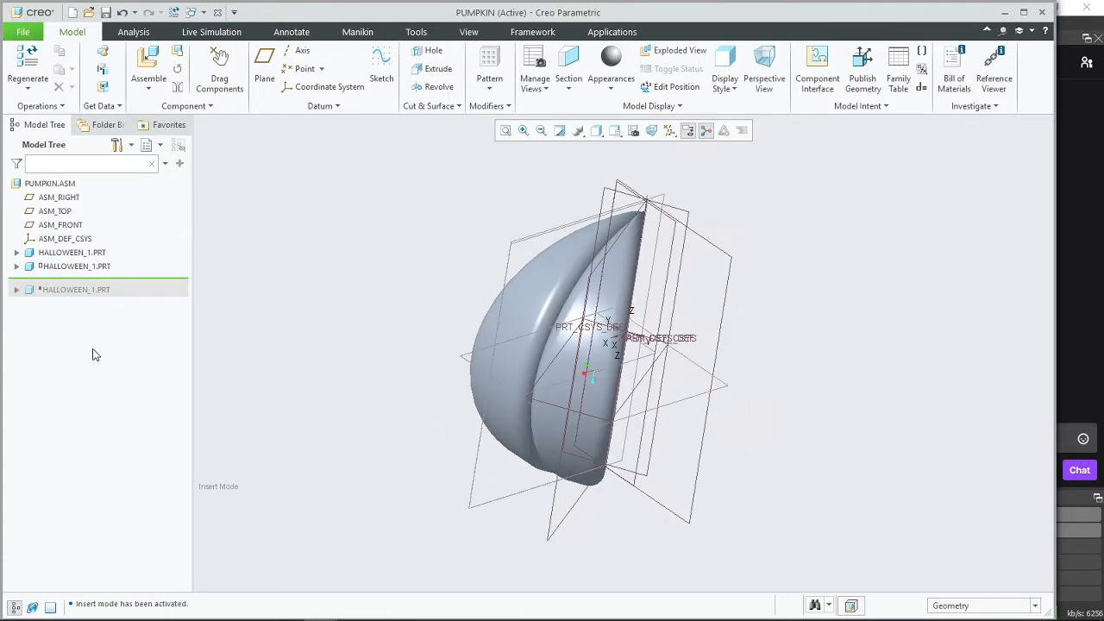
pyautogui.moveTo(112, 278); pyautogui.dragTo(112, 298)
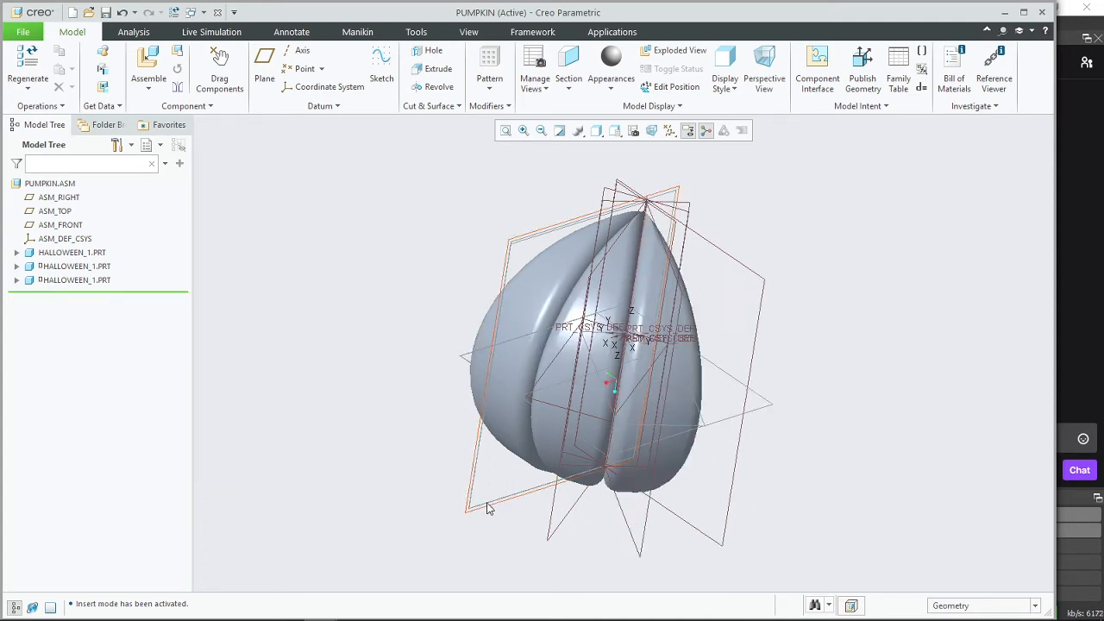
pyautogui.moveTo(483, 512); pyautogui.dragTo(455, 479, button='middle')
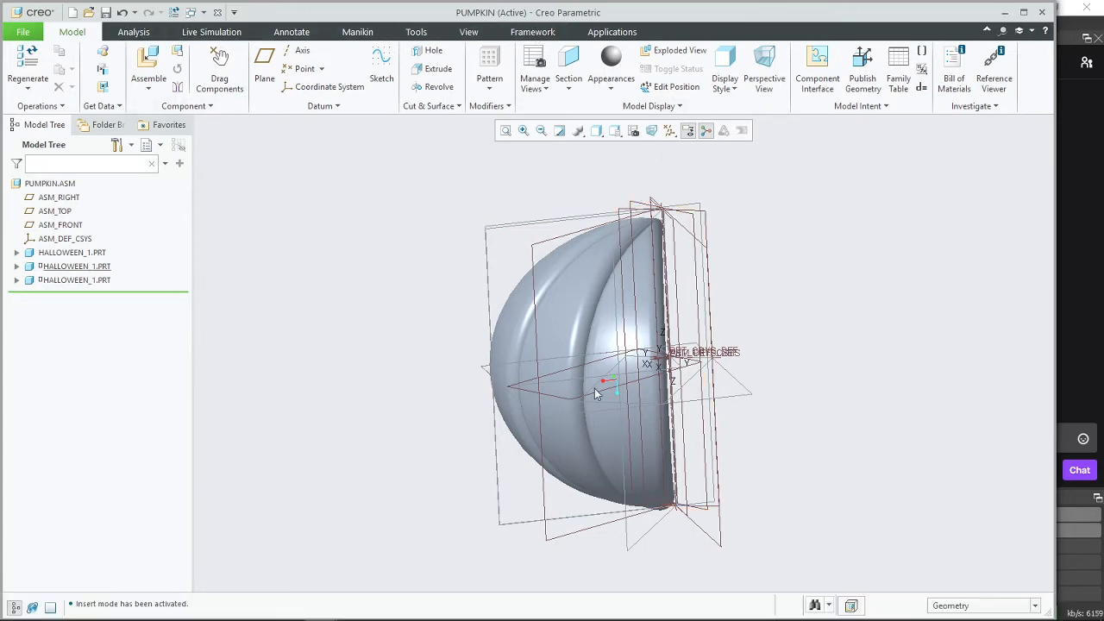
# Step: Switch to HALLOWEEN_1.PRT and set the inner arc's radius in Sketch 1 to 50
pyautogui.moveTo(380, 615)
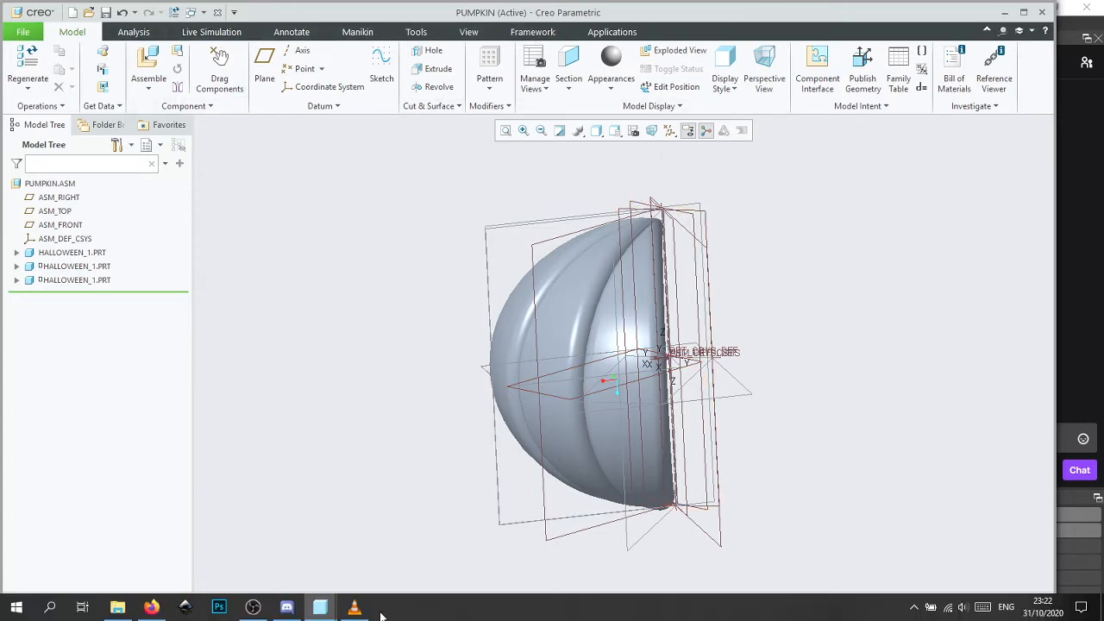
pyautogui.click(204, 12)
pyautogui.click(246, 28)
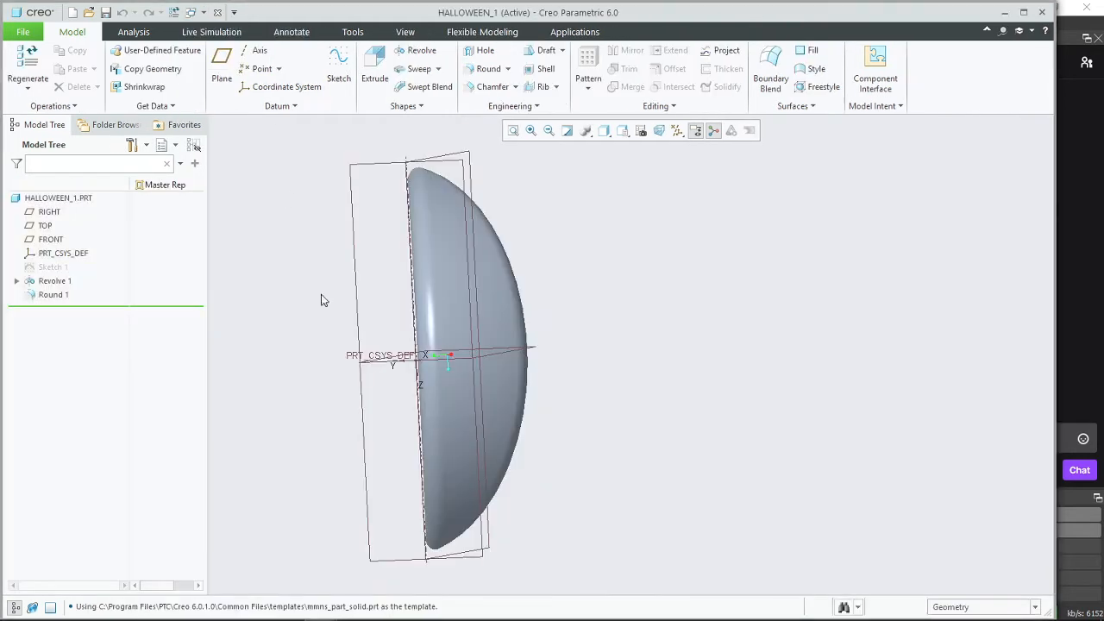
pyautogui.moveTo(320, 299); pyautogui.dragTo(418, 364, button='middle')
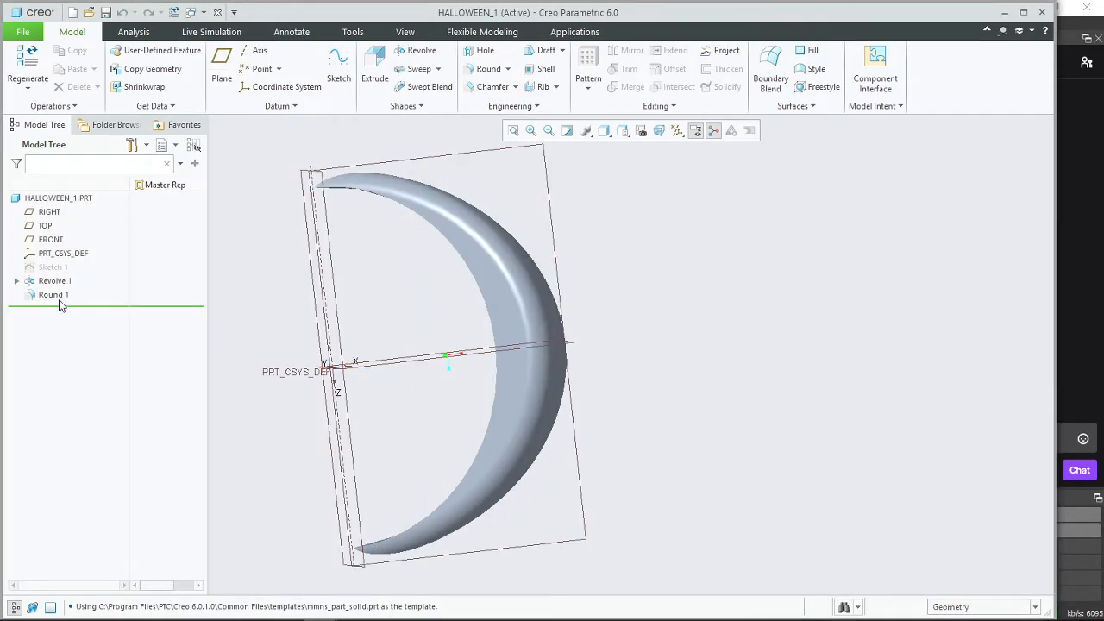
pyautogui.click(52, 268)
pyautogui.click(81, 185)
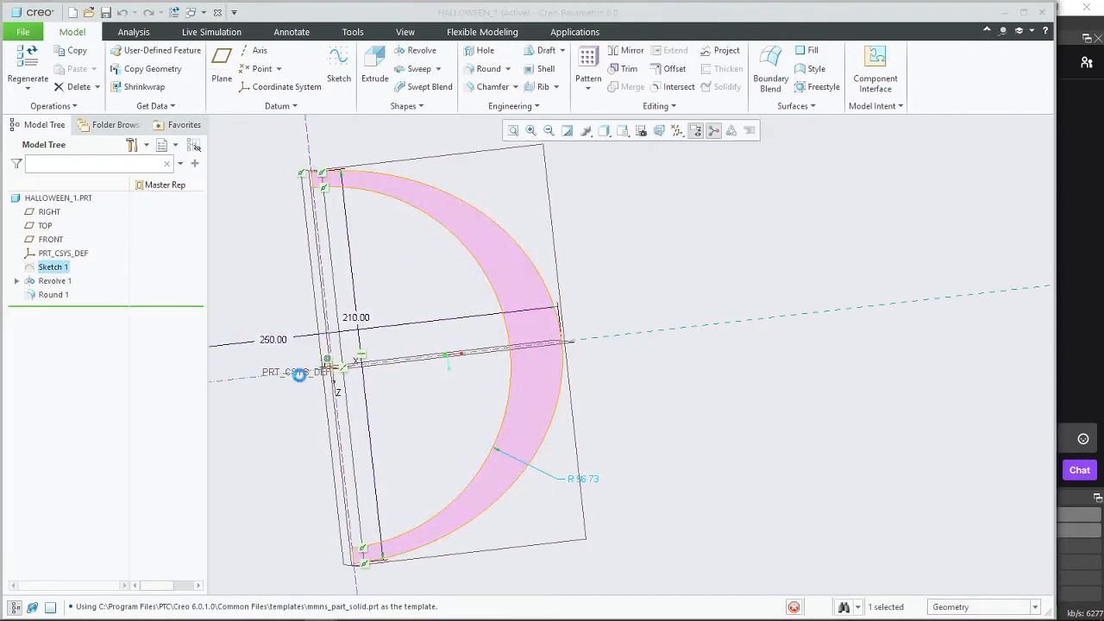
pyautogui.doubleClick(591, 479)
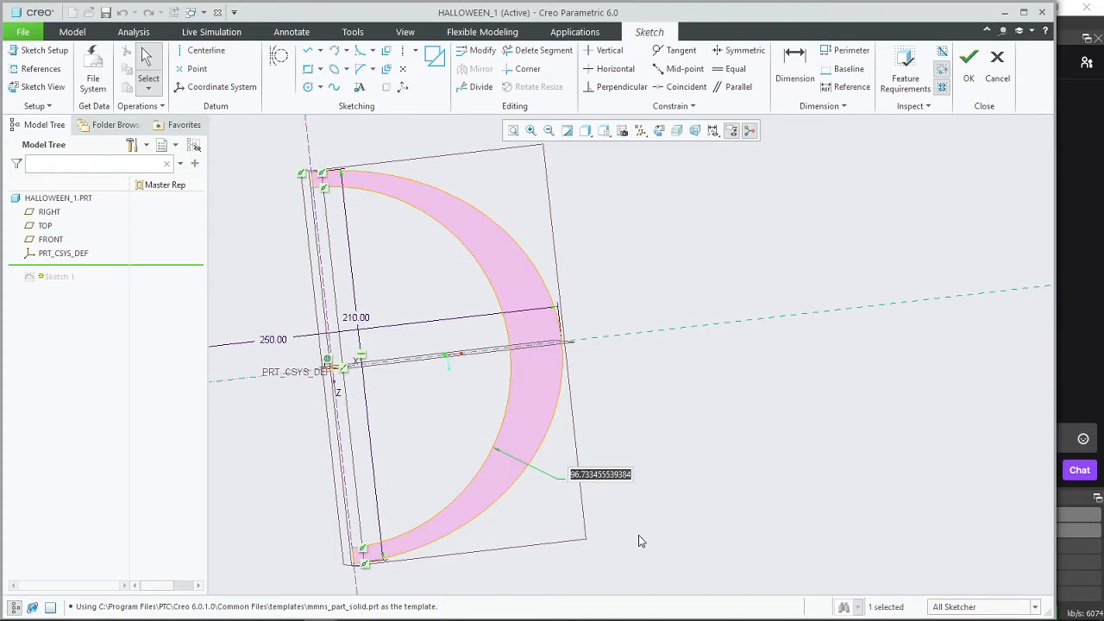
pyautogui.write('50')
pyautogui.press('Return')
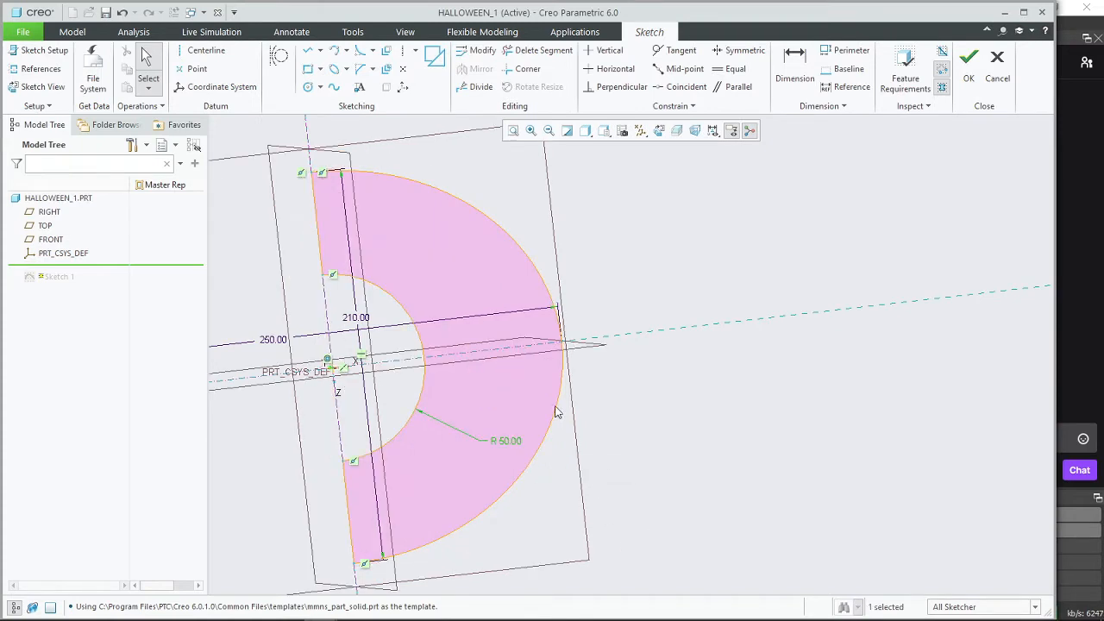
pyautogui.click(969, 64)
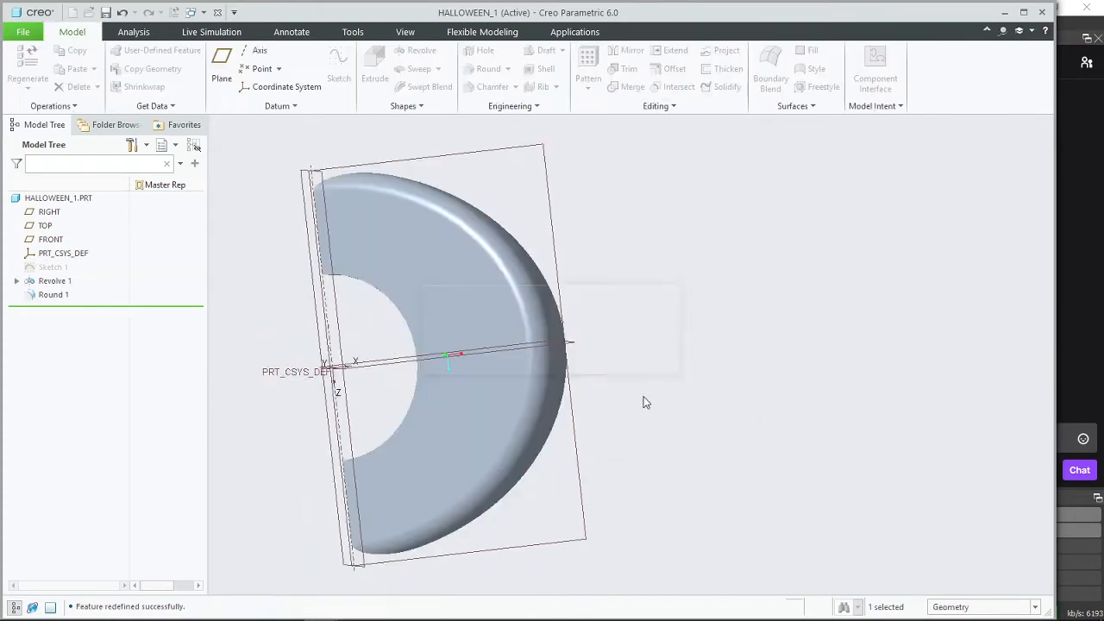
# Step: Save the halloween_1 part and return to PUMPKIN.ASM to inspect its segments from several angles
pyautogui.click(106, 12)
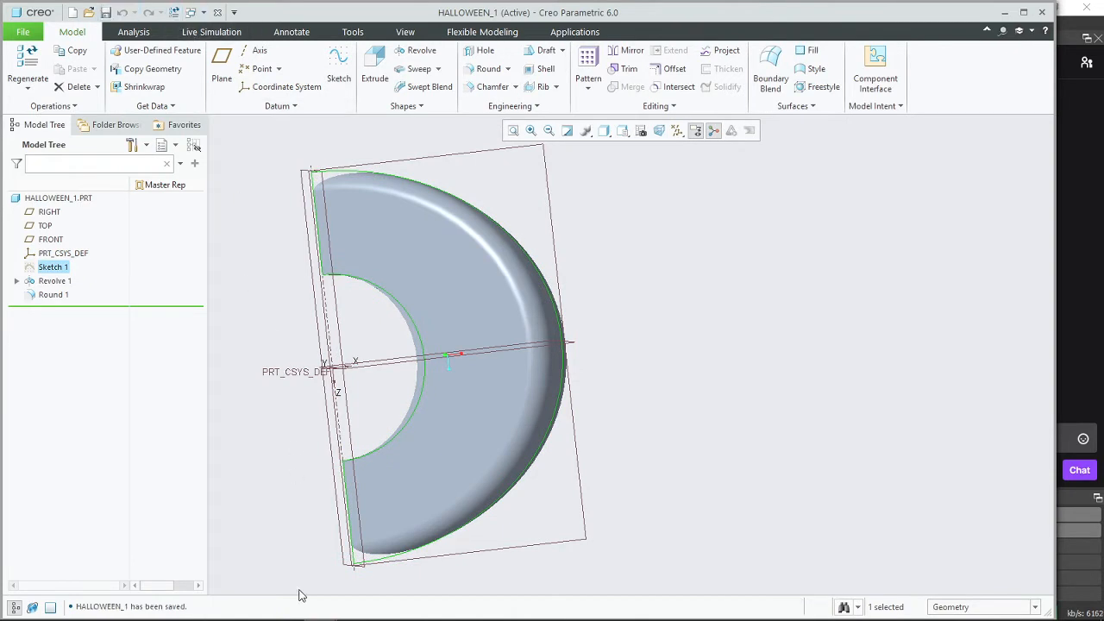
pyautogui.click(190, 12)
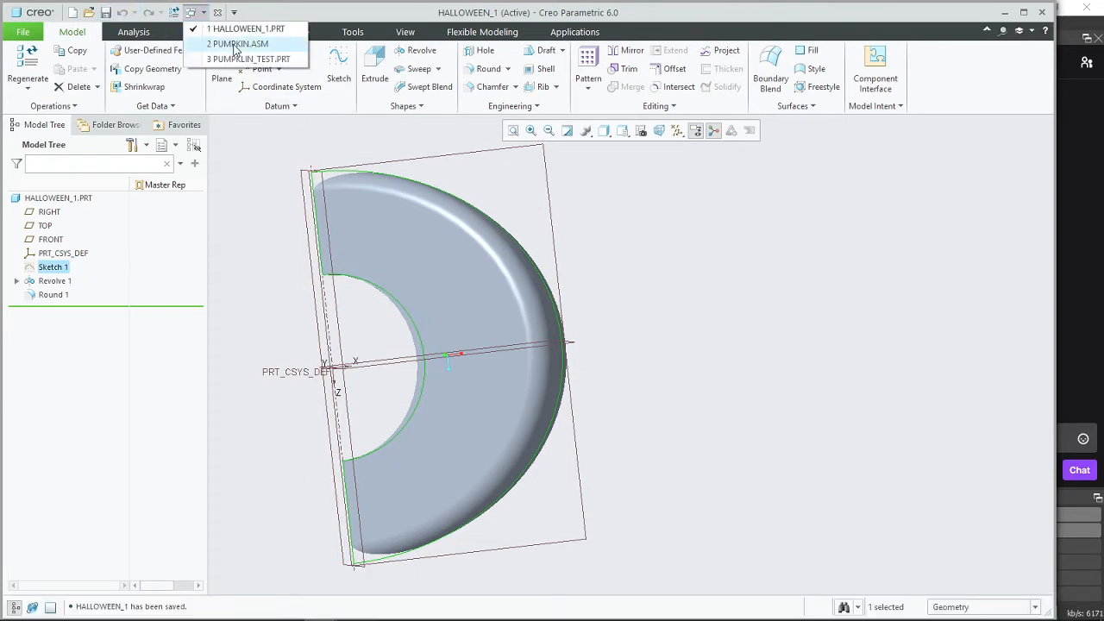
pyautogui.click(233, 42)
pyautogui.moveTo(767, 389); pyautogui.dragTo(634, 444, button='middle')
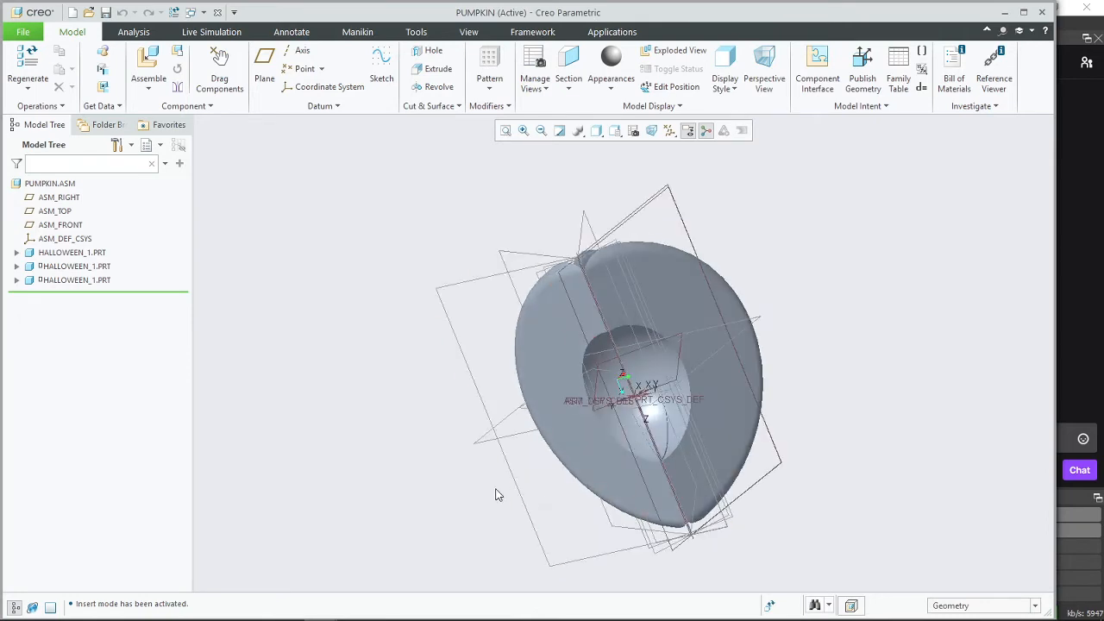
pyautogui.moveTo(496, 494); pyautogui.dragTo(649, 492, button='middle')
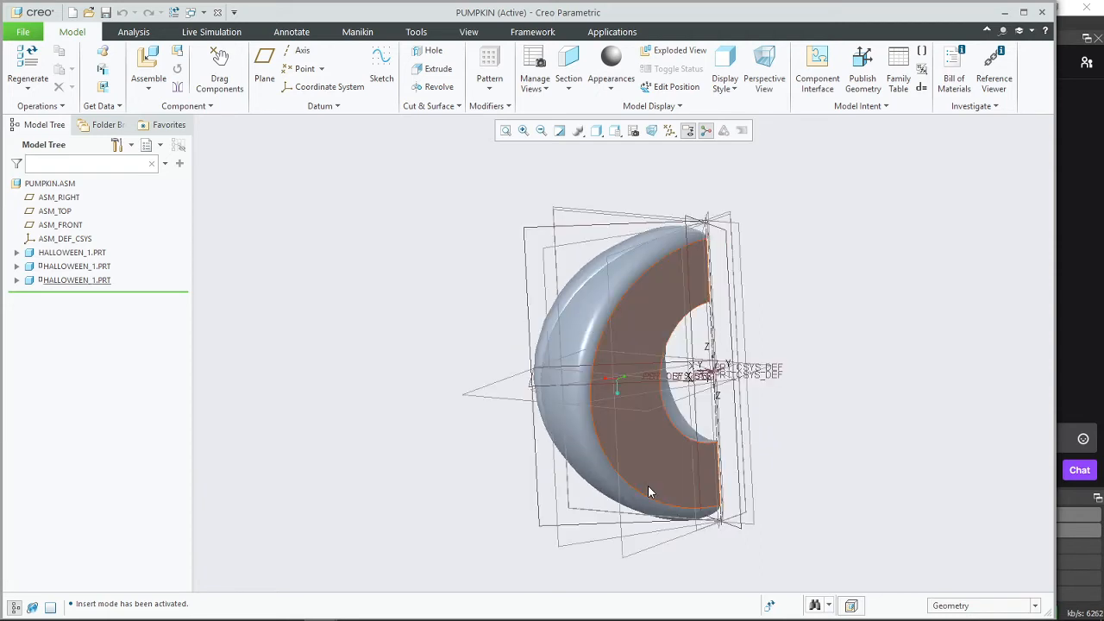
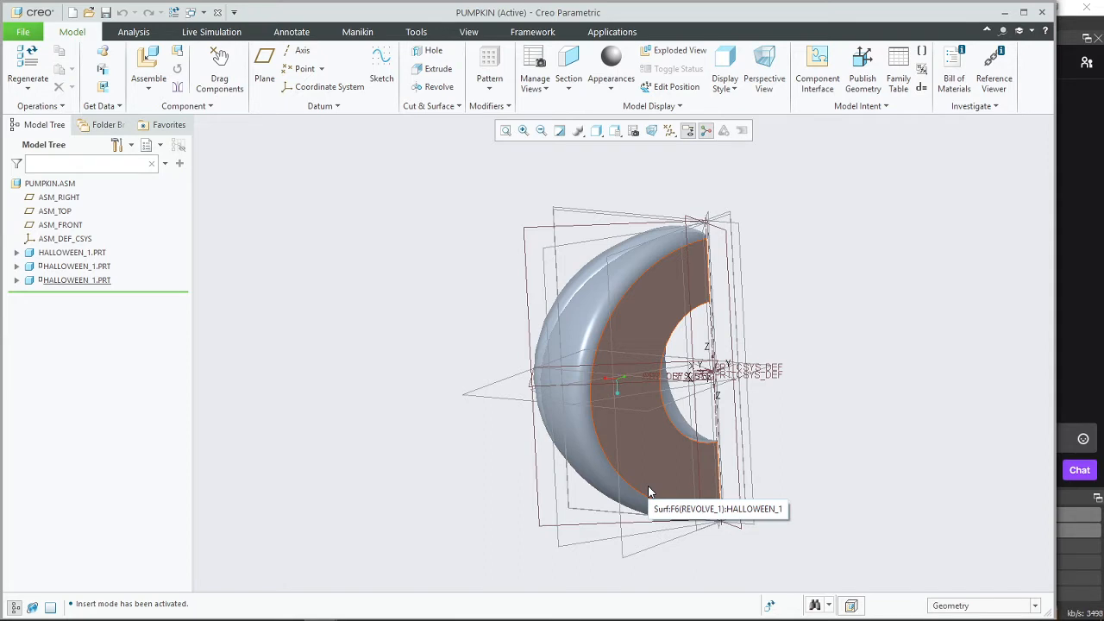
pyautogui.moveTo(650, 491)
pyautogui.mouseDown(button='middle')
pyautogui.moveTo(486, 540)
pyautogui.moveTo(534, 478)
pyautogui.moveTo(467, 472)
pyautogui.mouseUp(button='middle')
pyautogui.moveTo(774, 440); pyautogui.dragTo(665, 468, button='middle')
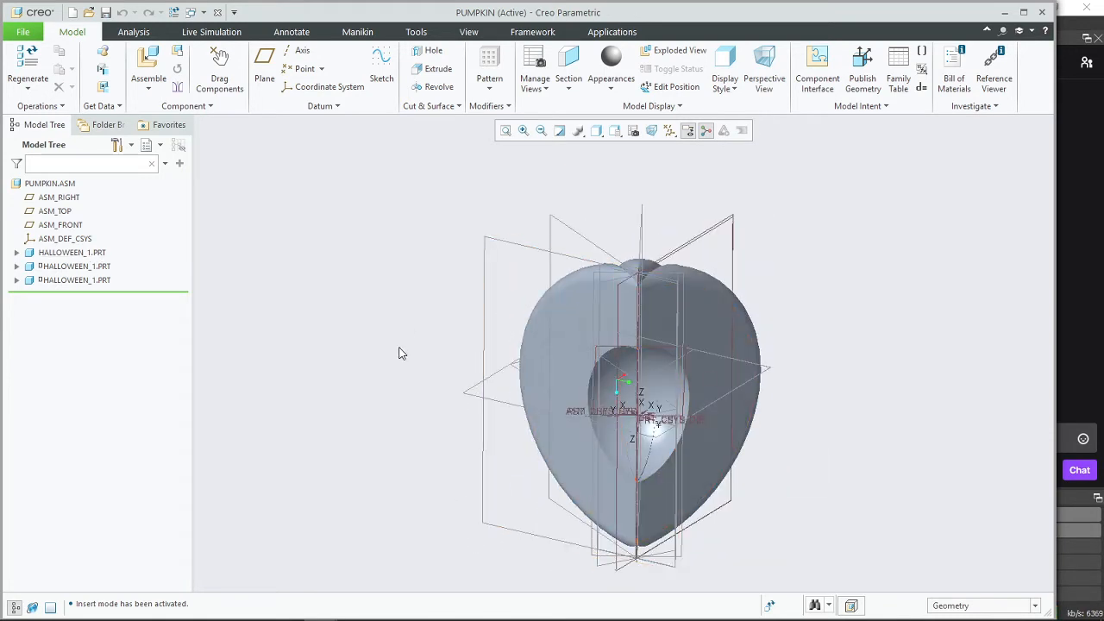
pyautogui.moveTo(371, 381); pyautogui.dragTo(448, 419, button='middle')
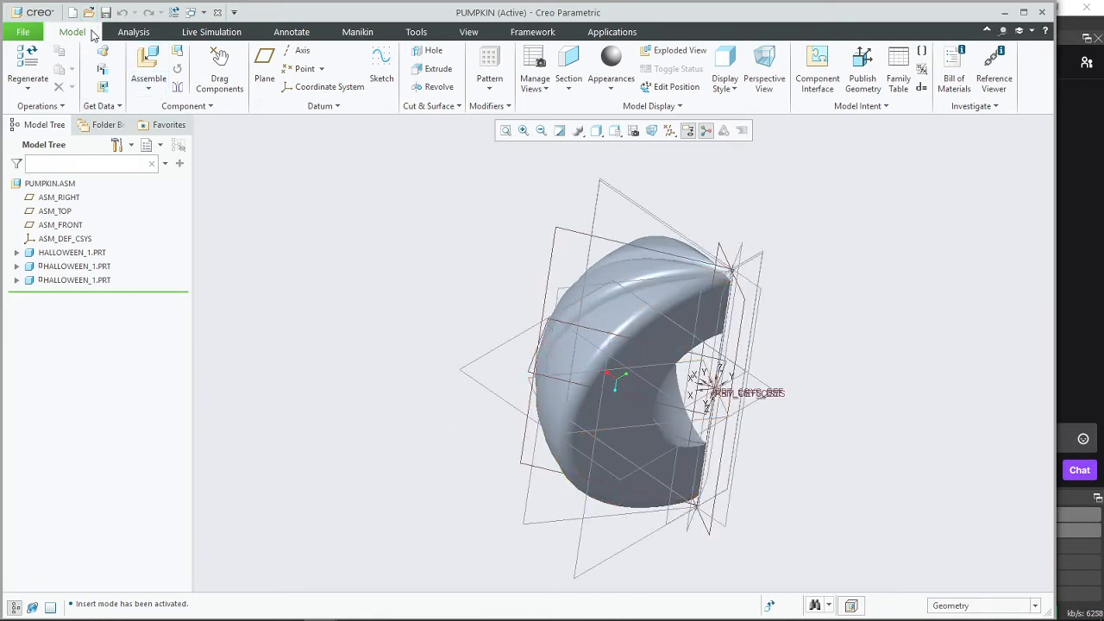
# Step: Open ork_apc.asm from My Documents and look over the vehicle assembly from the side and front
pyautogui.click(89, 12)
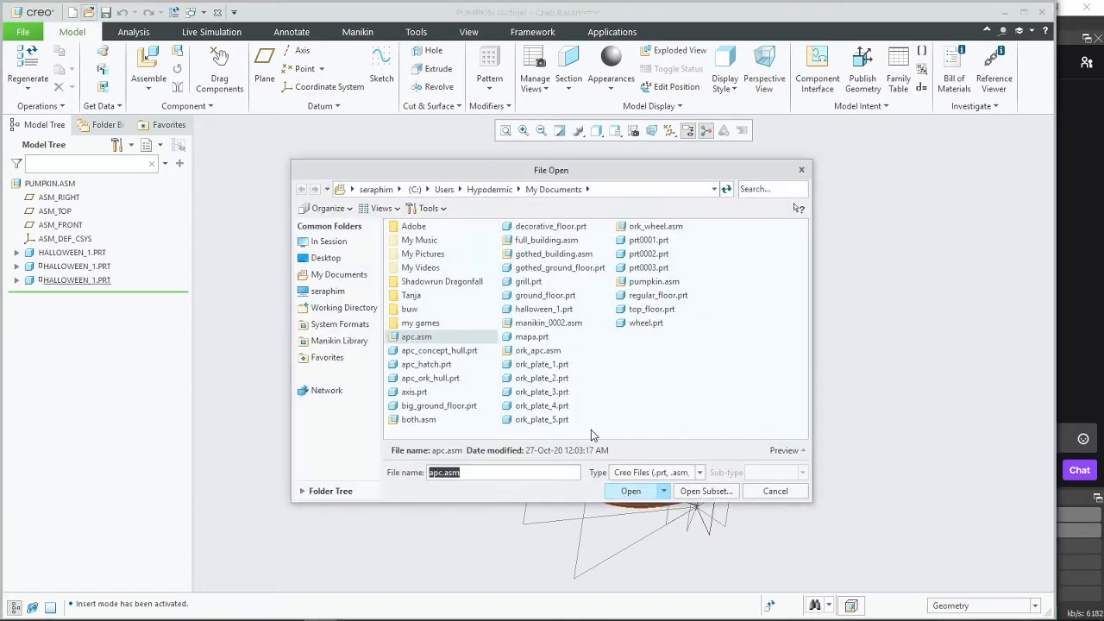
pyautogui.click(552, 351)
pyautogui.click(632, 491)
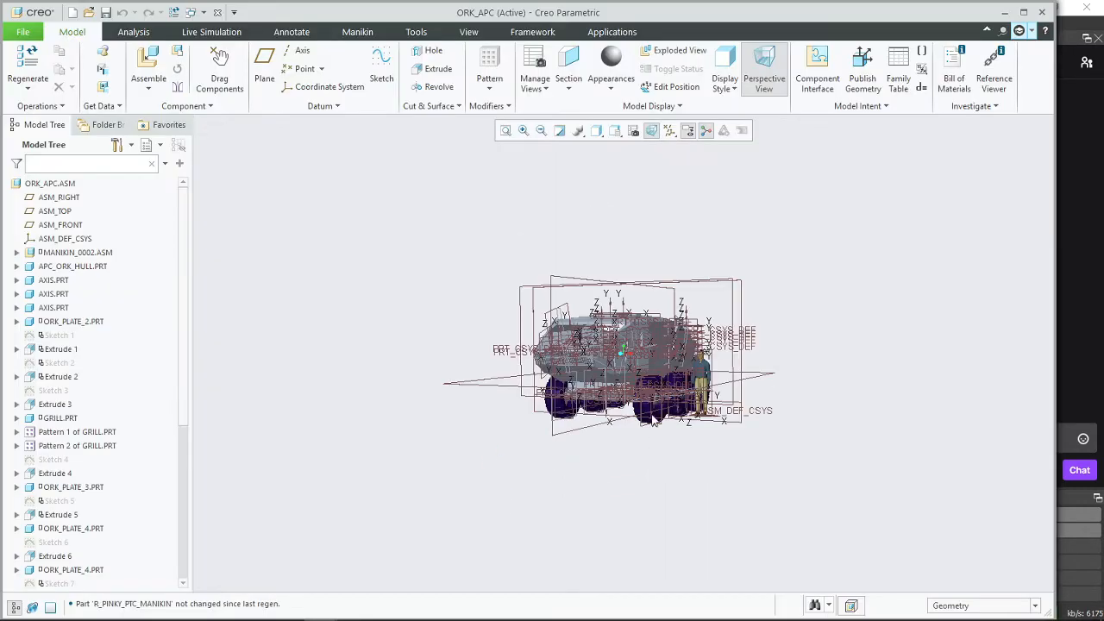
pyautogui.moveTo(696, 396); pyautogui.dragTo(684, 406, button='middle')
pyautogui.scroll(-5, 684, 405)
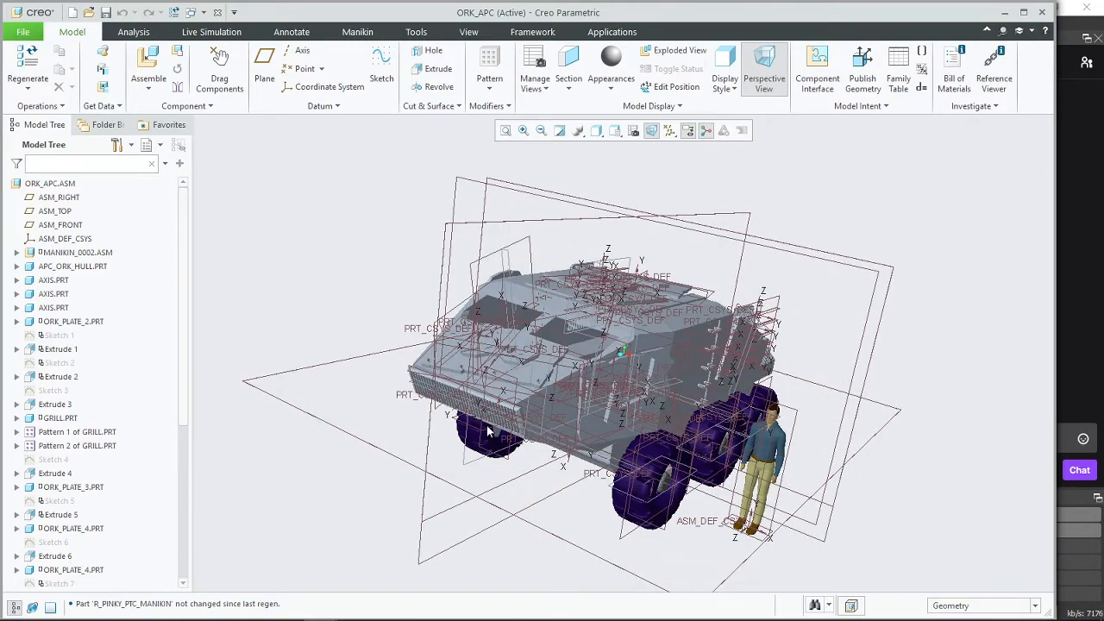
pyautogui.moveTo(897, 325); pyautogui.dragTo(721, 322, button='middle')
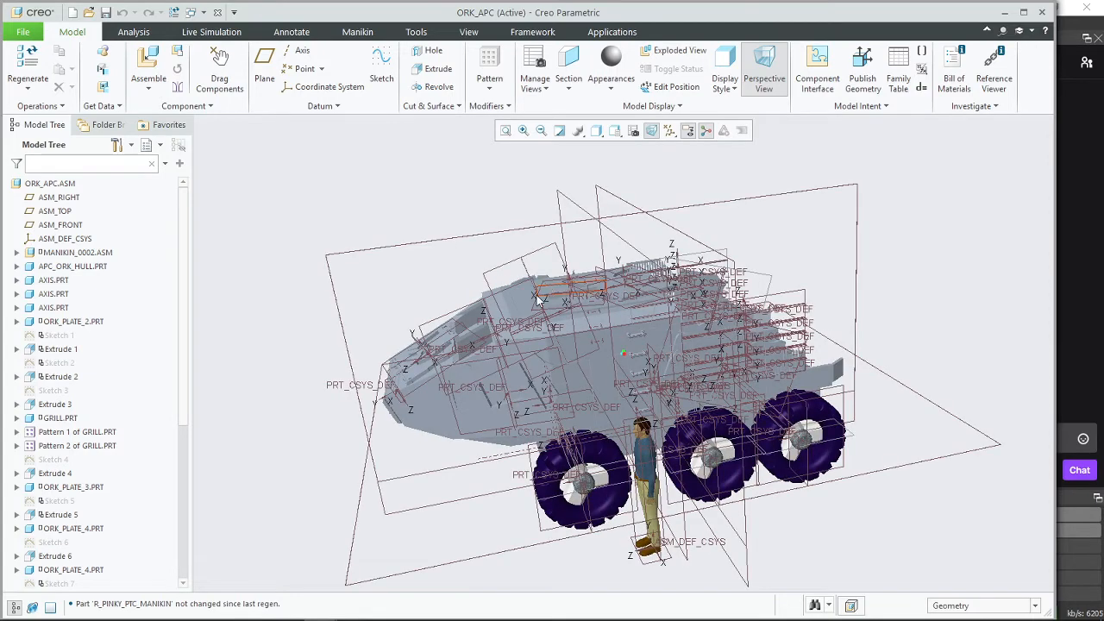
pyautogui.moveTo(846, 354); pyautogui.dragTo(619, 284, button='middle')
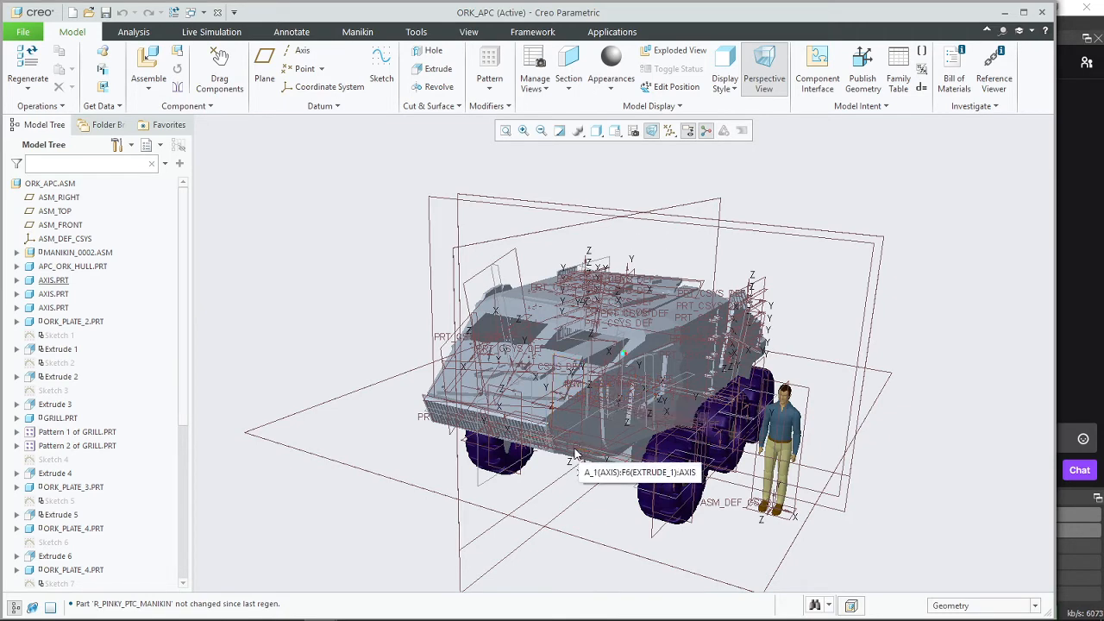
pyautogui.scroll(-2, 506, 386)
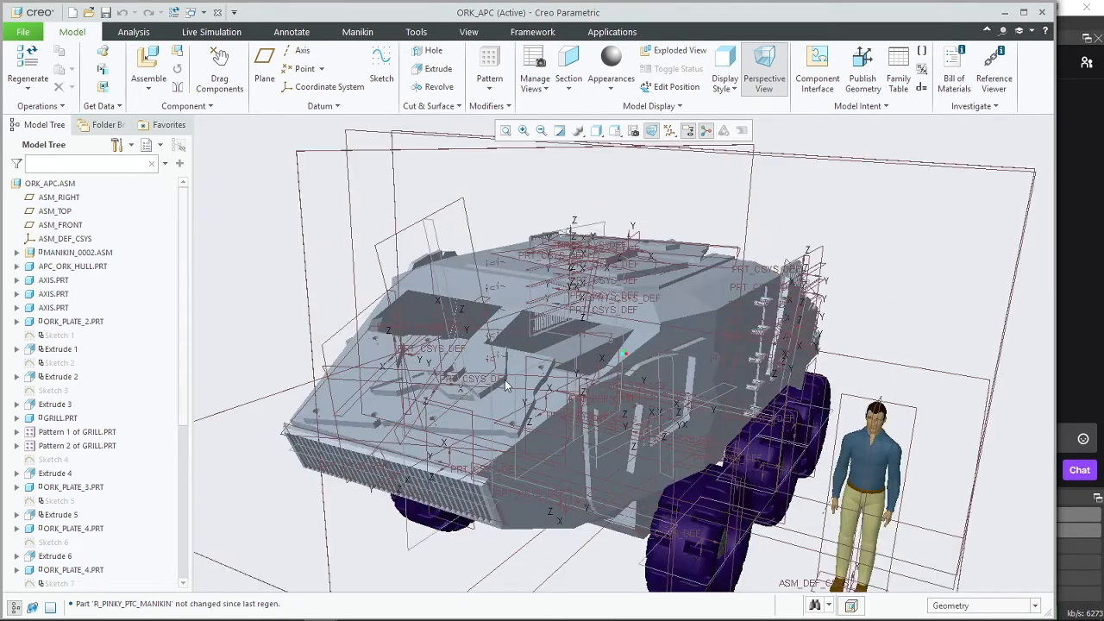
# Step: Turn off the display of all datum entities and show the vehicle assembly shaded with edges
pyautogui.click(669, 130)
pyautogui.click(669, 147)
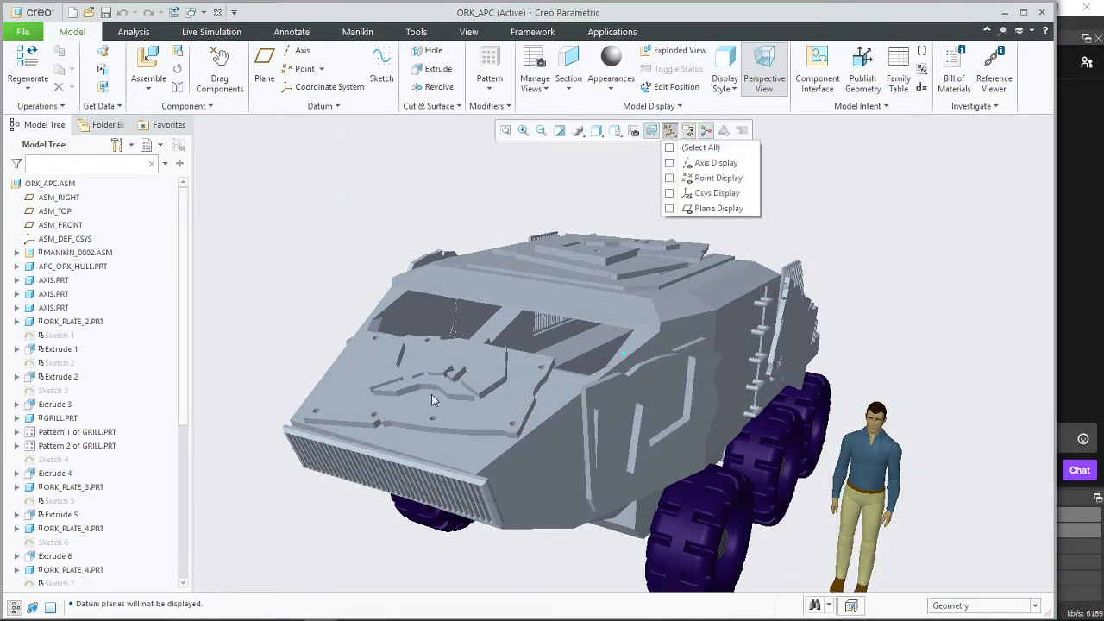
pyautogui.click(603, 144)
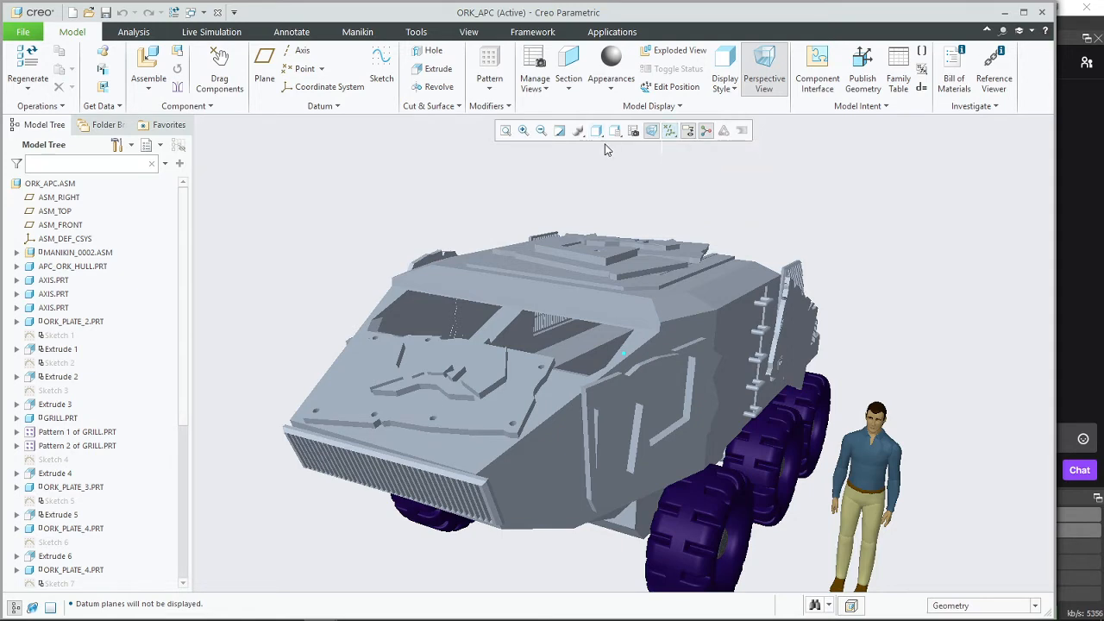
pyautogui.click(596, 131)
pyautogui.click(638, 162)
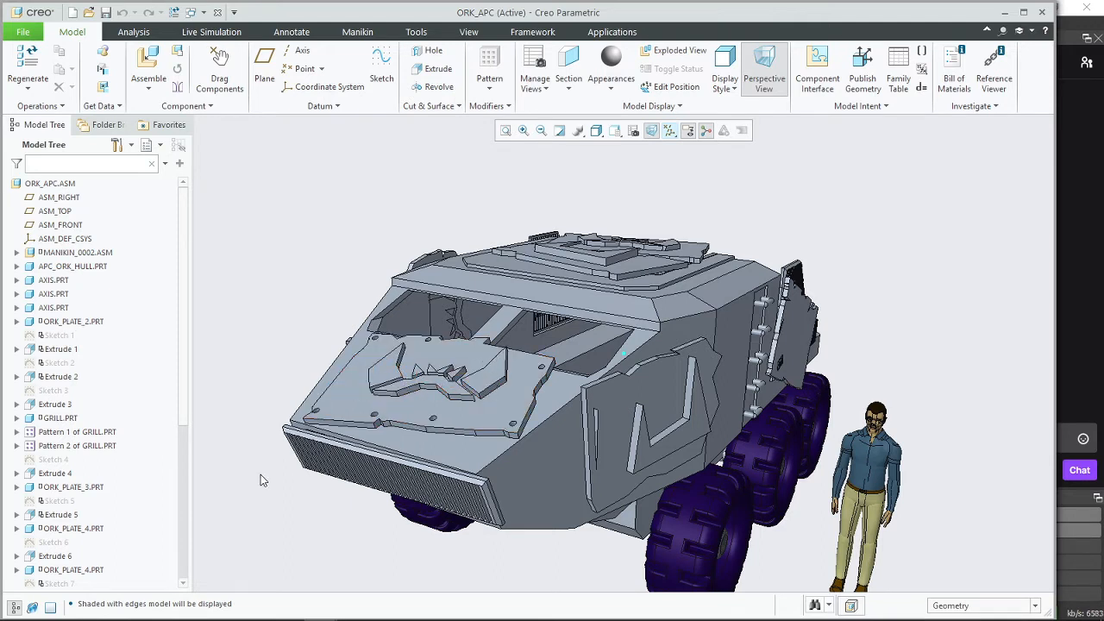
# Step: Open the vehicle's front plate, ORK_PLATE_2.PRT, as a separate part from the assembly
pyautogui.click(402, 389)
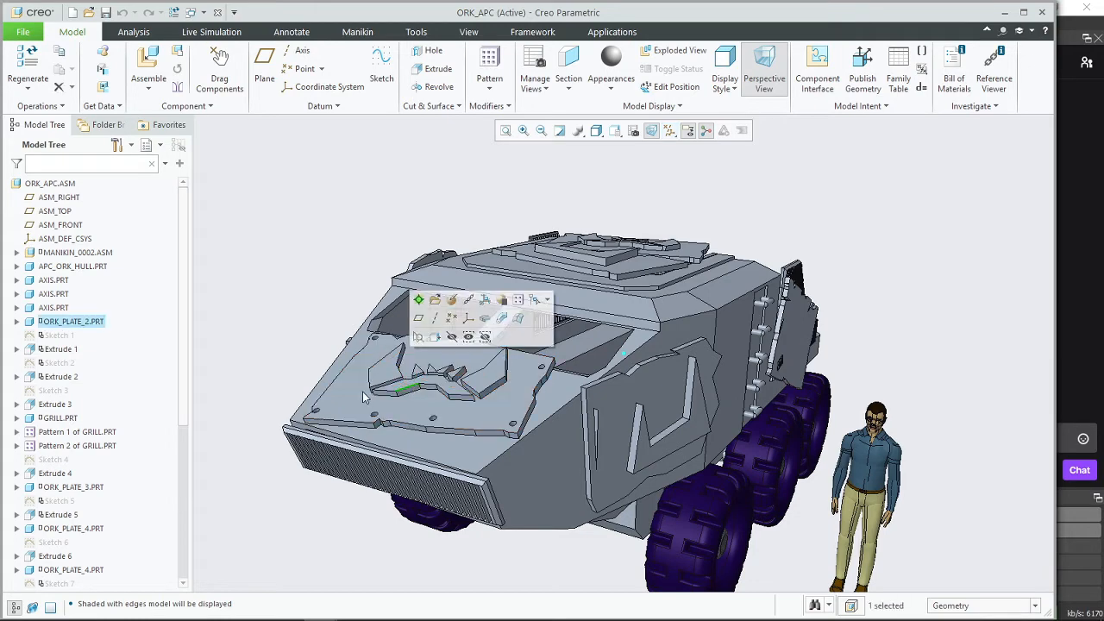
pyautogui.click(85, 325)
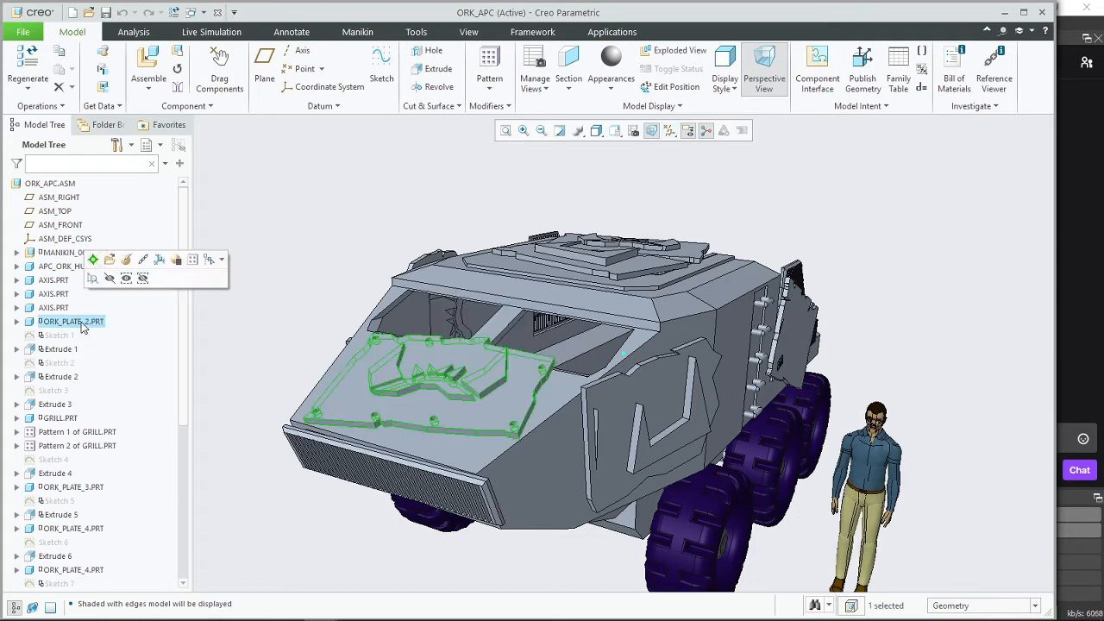
pyautogui.click(110, 260)
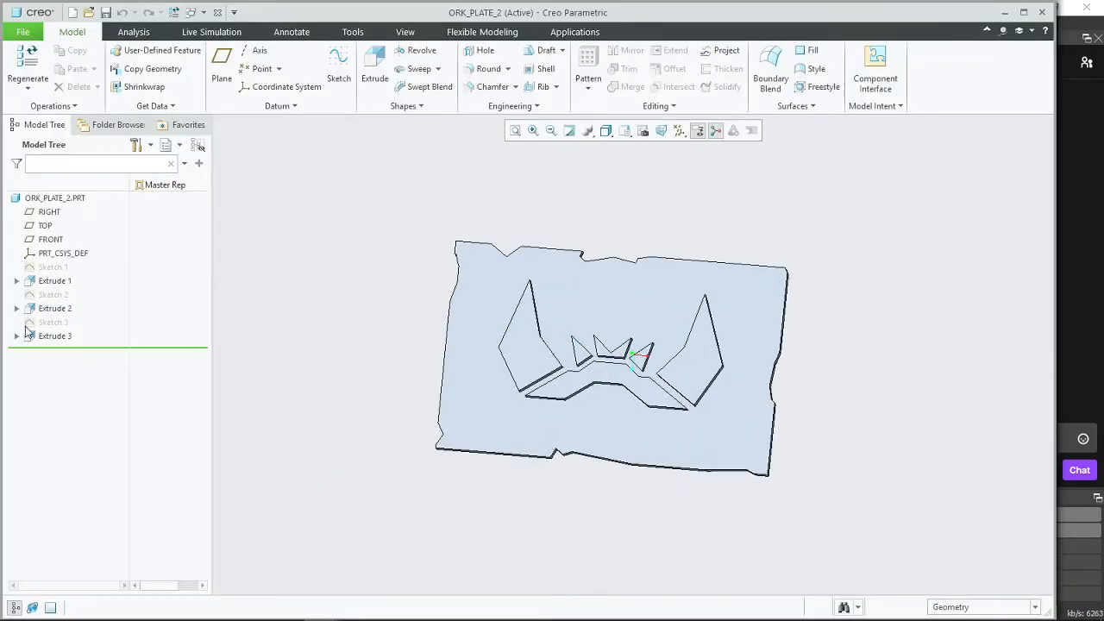
# Step: Delete the left horn-shaped outline from Sketch 2 of the plate and finish the sketch
pyautogui.click(54, 294)
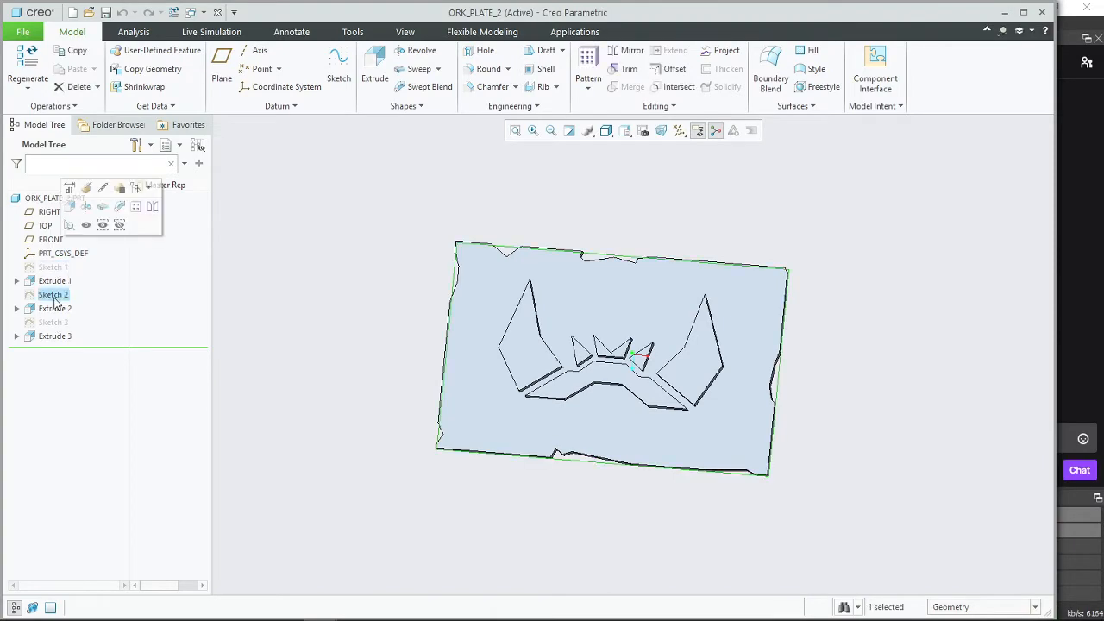
pyautogui.click(78, 233)
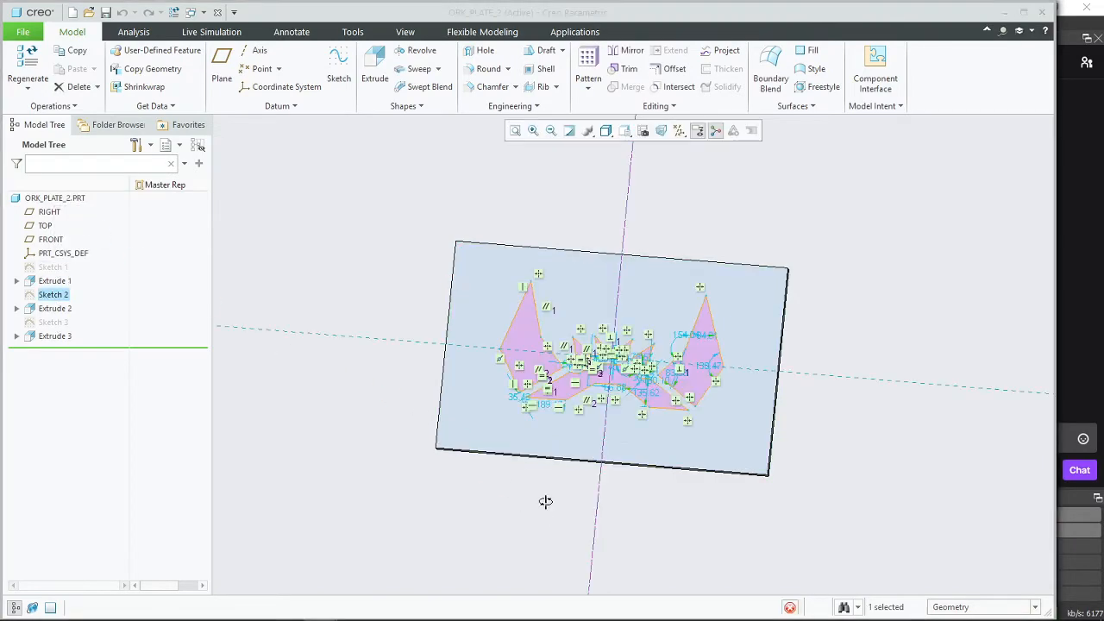
pyautogui.scroll(3, 575, 332)
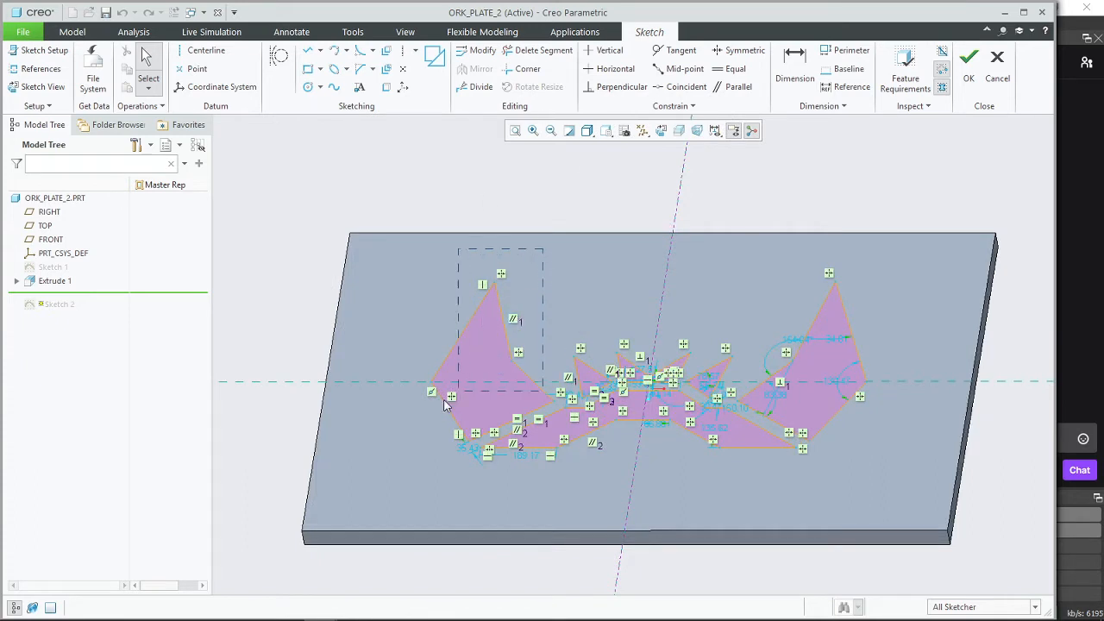
pyautogui.moveTo(436, 408); pyautogui.dragTo(437, 408)
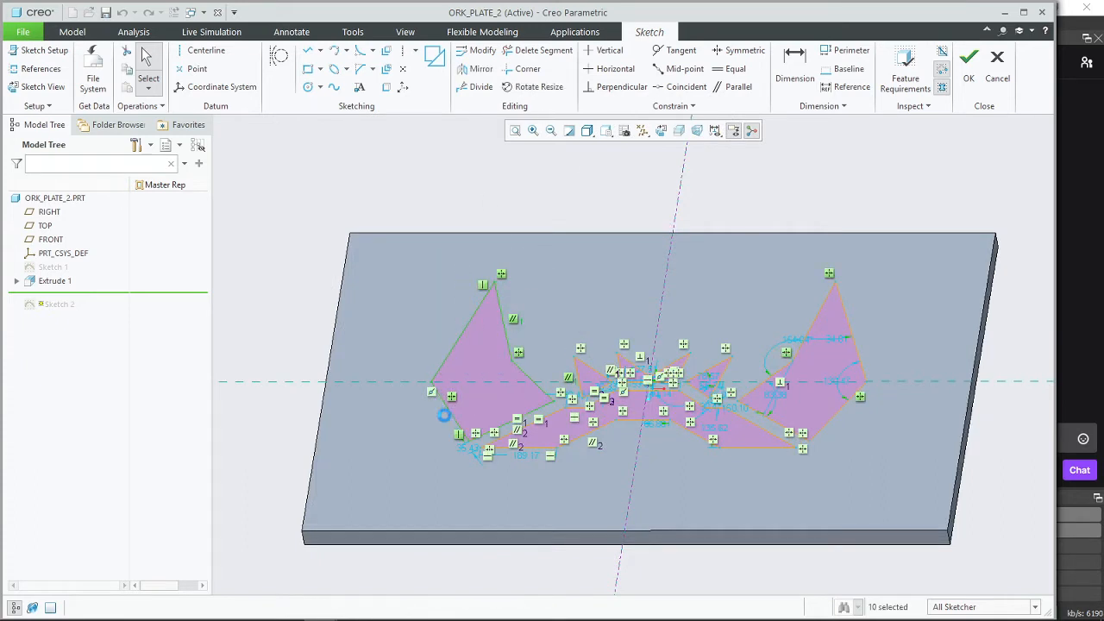
pyautogui.press('Delete')
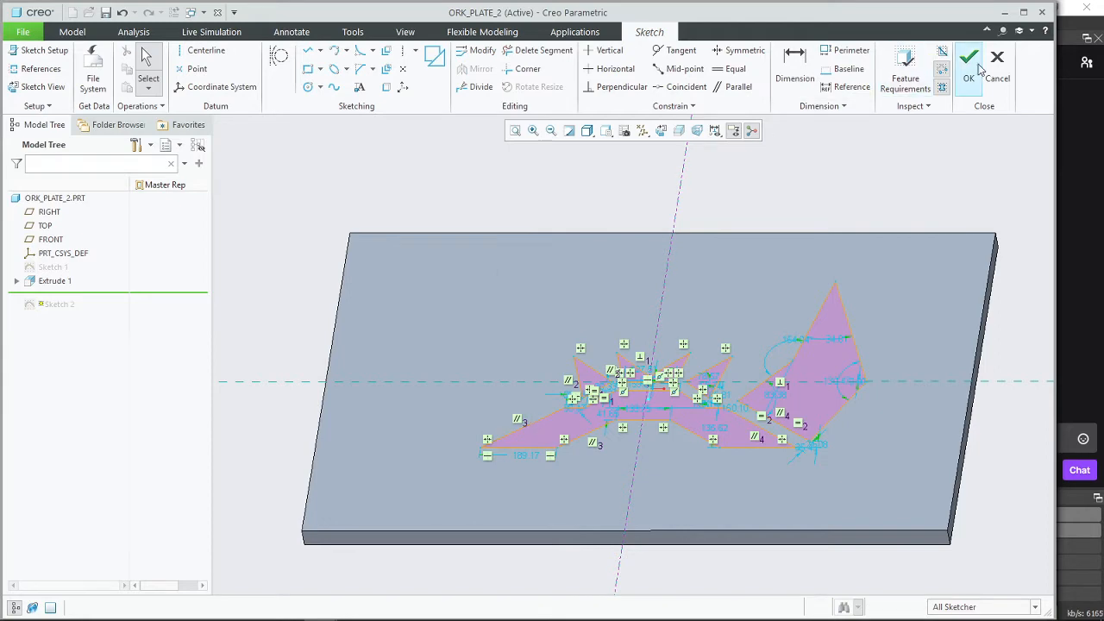
pyautogui.click(968, 57)
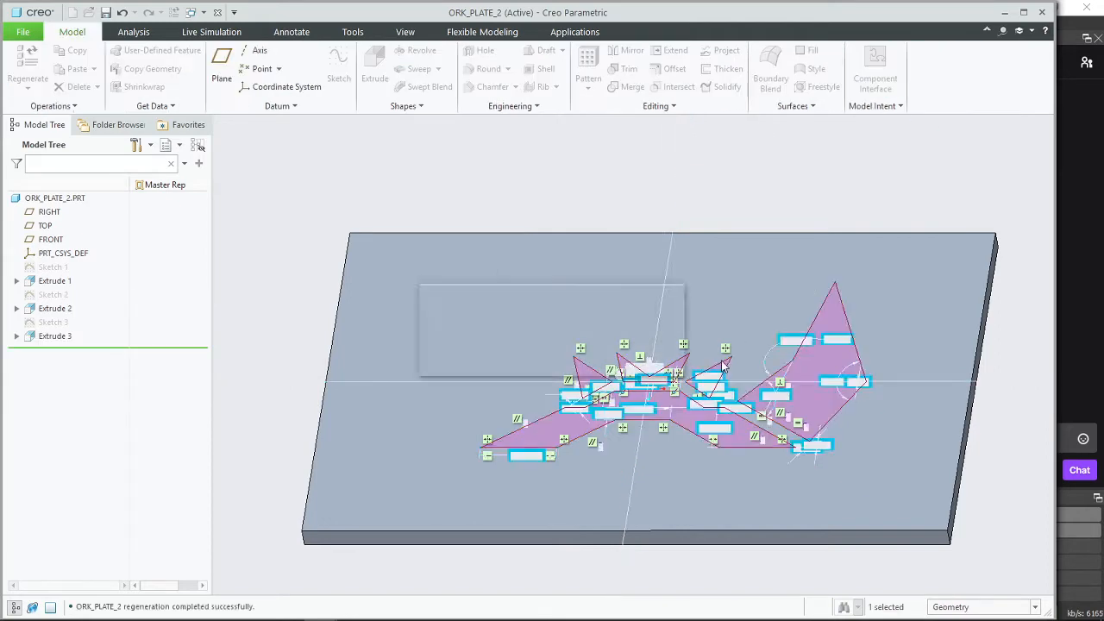
# Step: Return to ORK_APC.ASM and examine the modified front plate on the vehicle
pyautogui.click(192, 12)
pyautogui.click(226, 75)
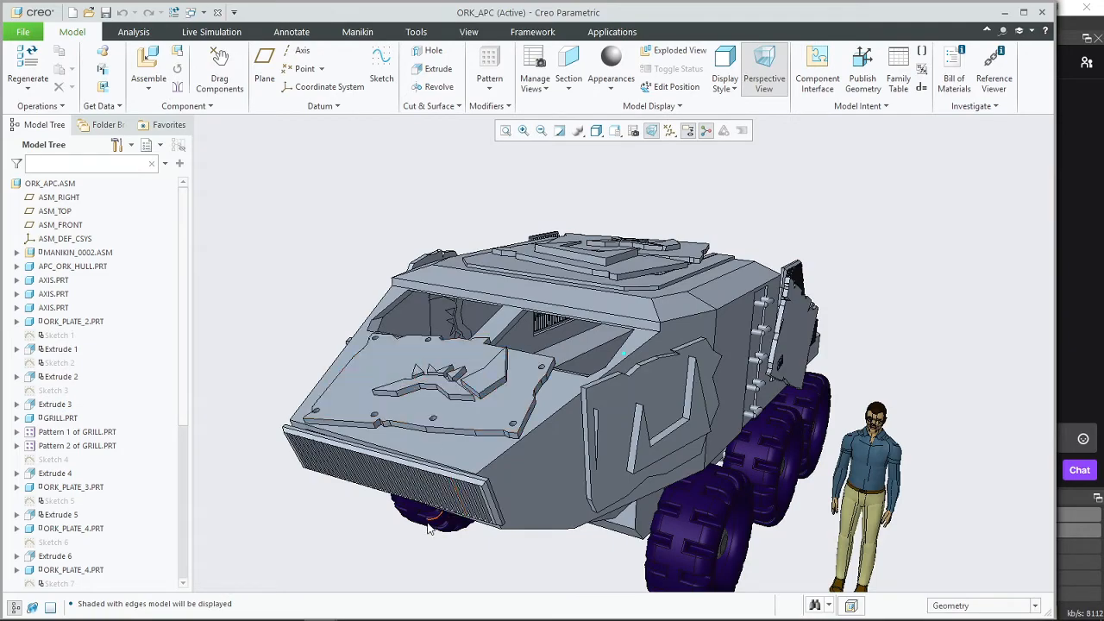
pyautogui.moveTo(349, 549)
pyautogui.mouseDown(button='middle')
pyautogui.moveTo(387, 542)
pyautogui.moveTo(335, 556)
pyautogui.mouseUp(button='middle')
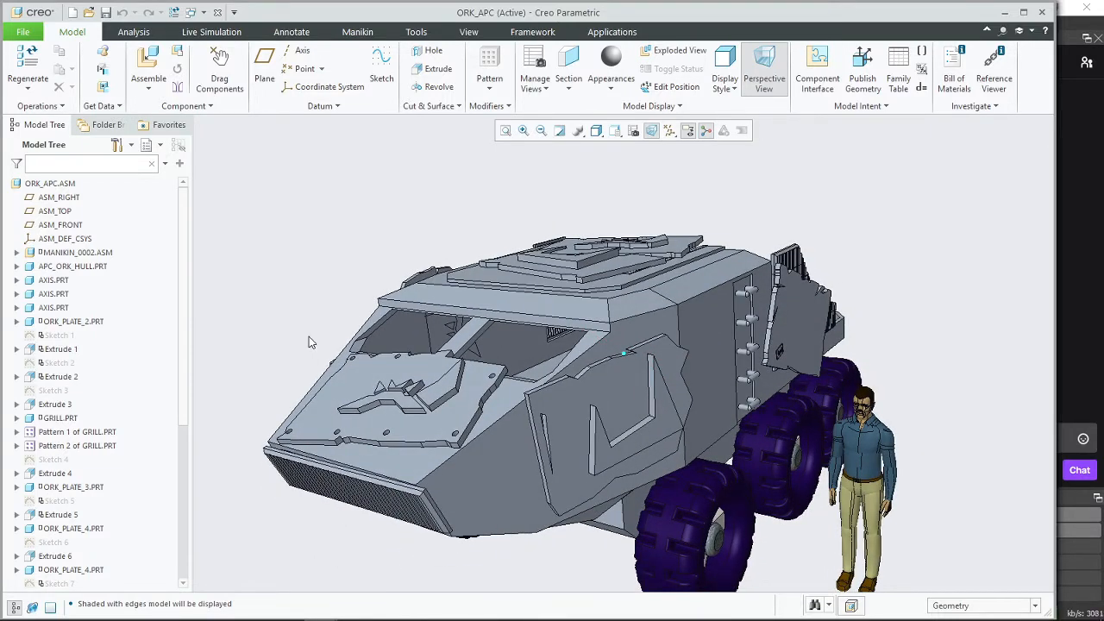
pyautogui.moveTo(685, 426)
pyautogui.mouseDown(button='middle')
pyautogui.moveTo(634, 420)
pyautogui.moveTo(688, 425)
pyautogui.mouseUp(button='middle')
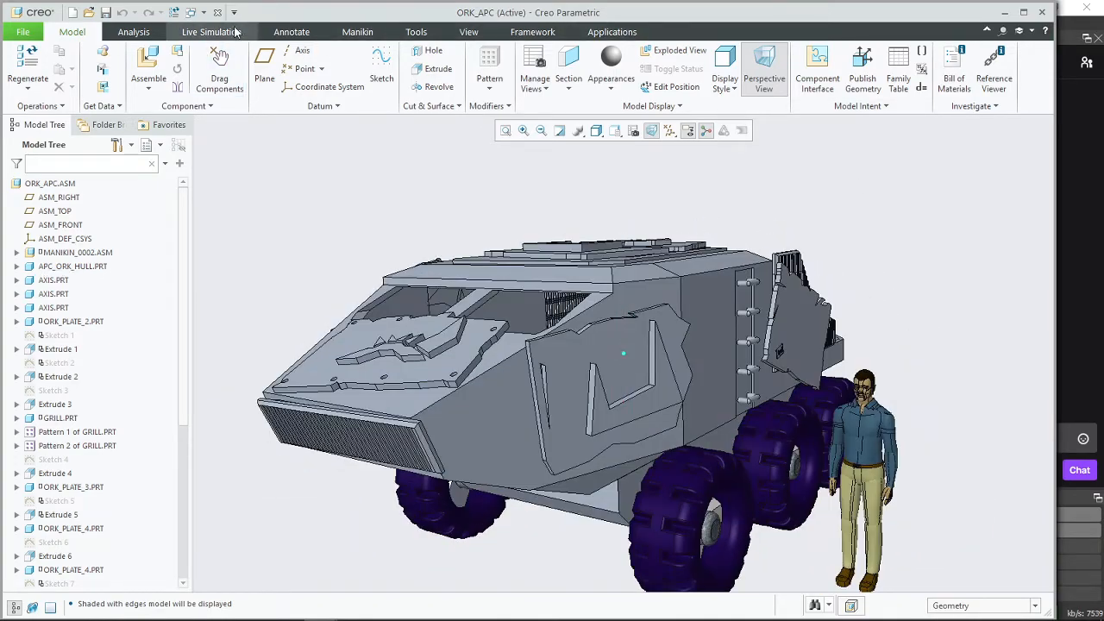
# Step: Close the ORK_APC, ORK_PLATE_2 and PUMPKLIN_TEST windows to return to PUMPKIN.ASM
pyautogui.click(1042, 12)
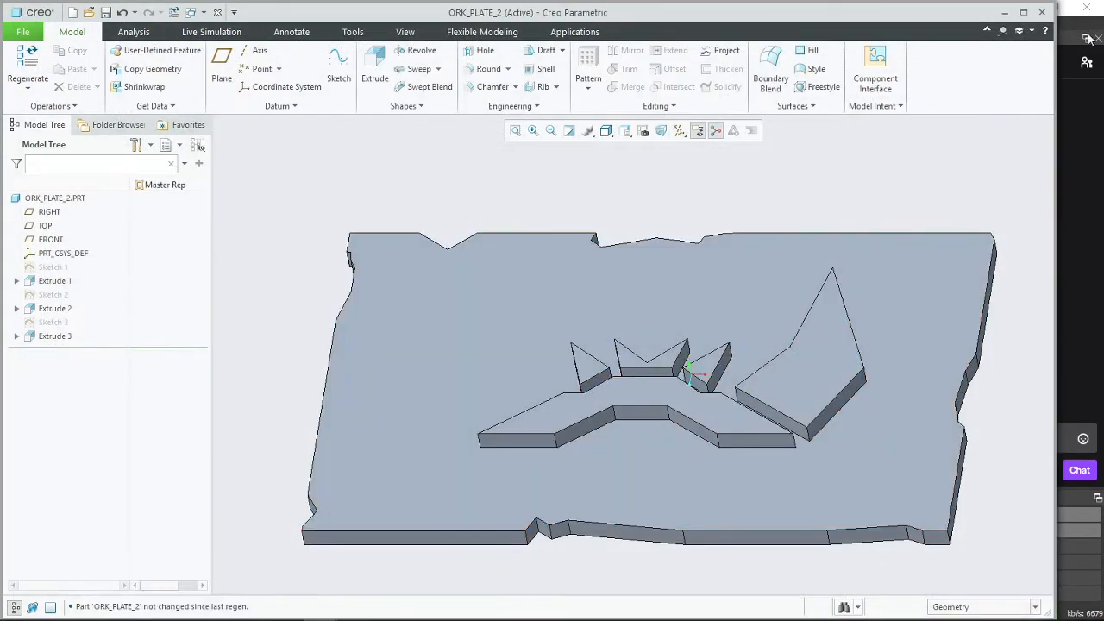
pyautogui.click(1041, 12)
pyautogui.moveTo(413, 431); pyautogui.dragTo(451, 430, button='middle')
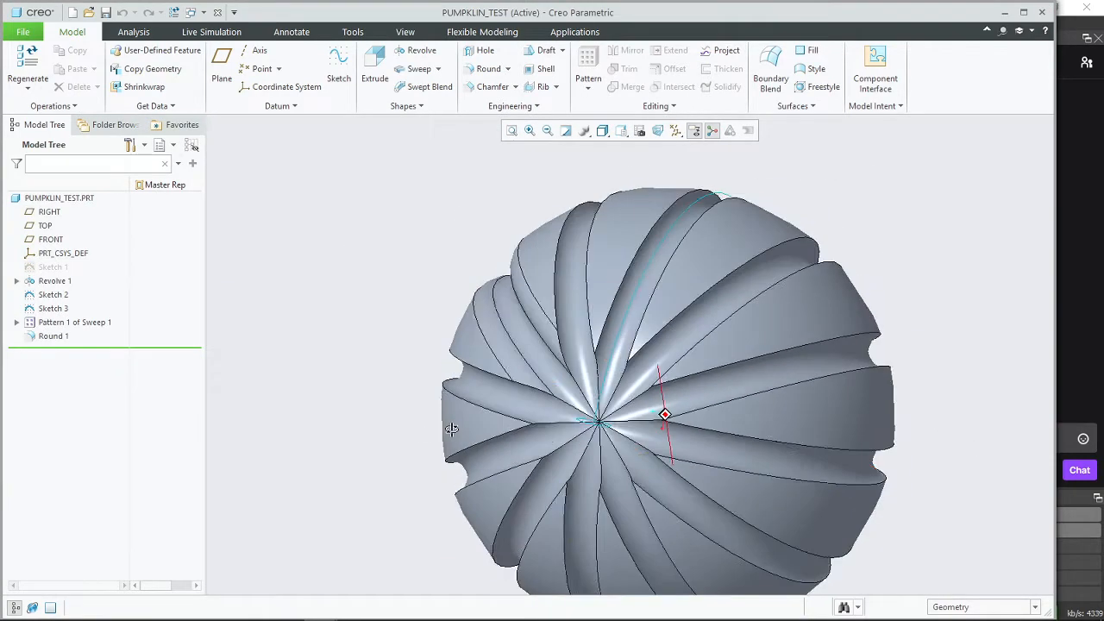
pyautogui.click(1041, 13)
pyautogui.moveTo(809, 446); pyautogui.dragTo(731, 470, button='middle')
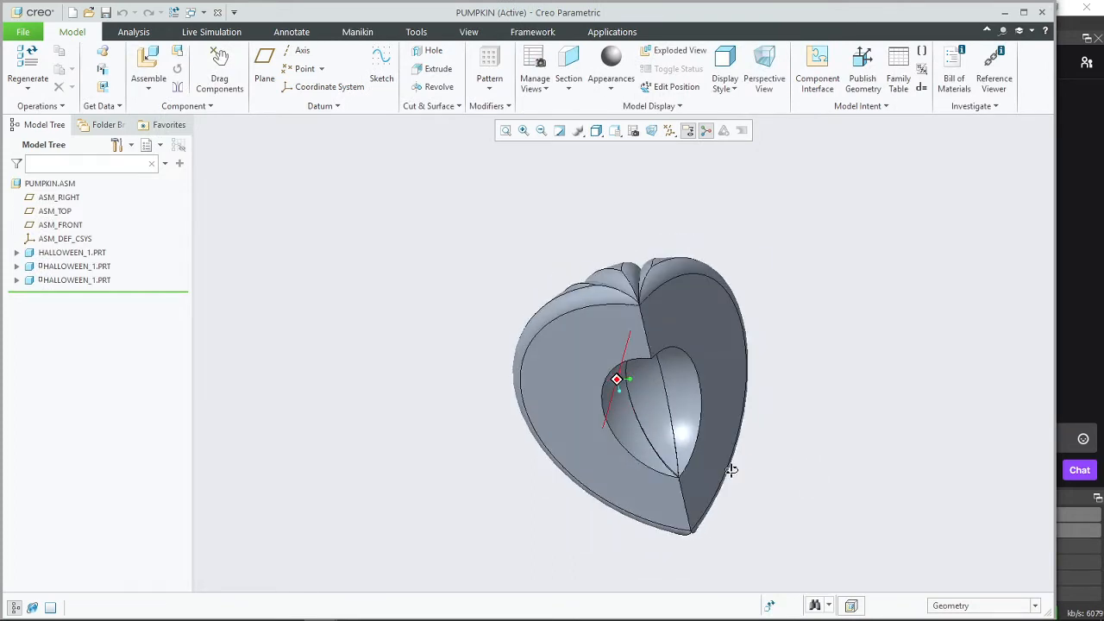
# Step: Add another halloween_1.prt segment to the pumpkin assembly and turn on the display of all datum entities
pyautogui.click(149, 60)
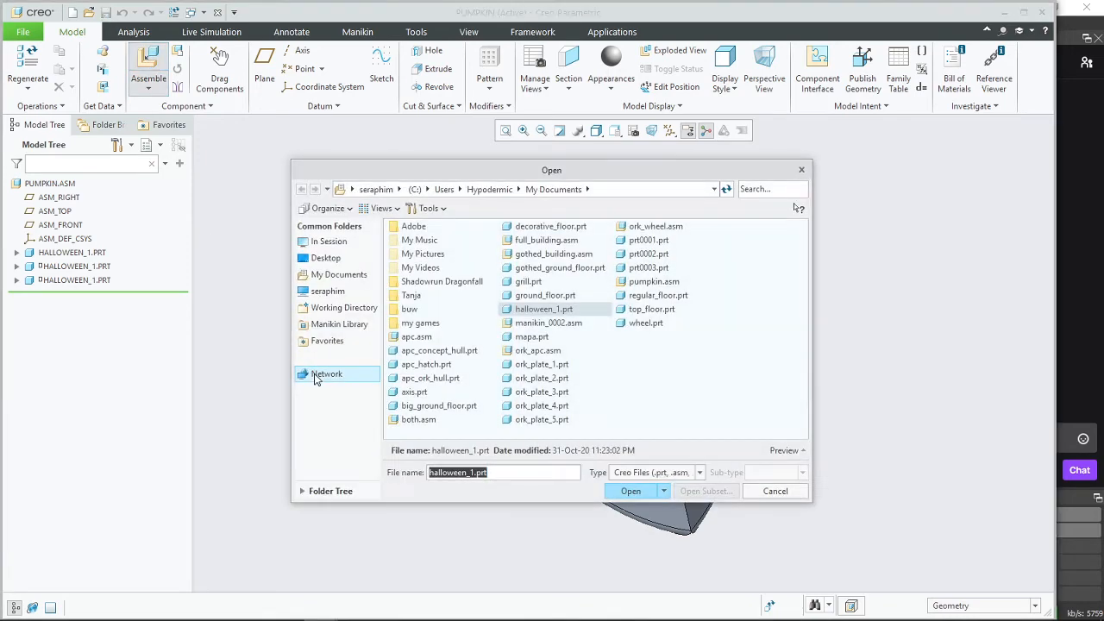
pyautogui.click(628, 491)
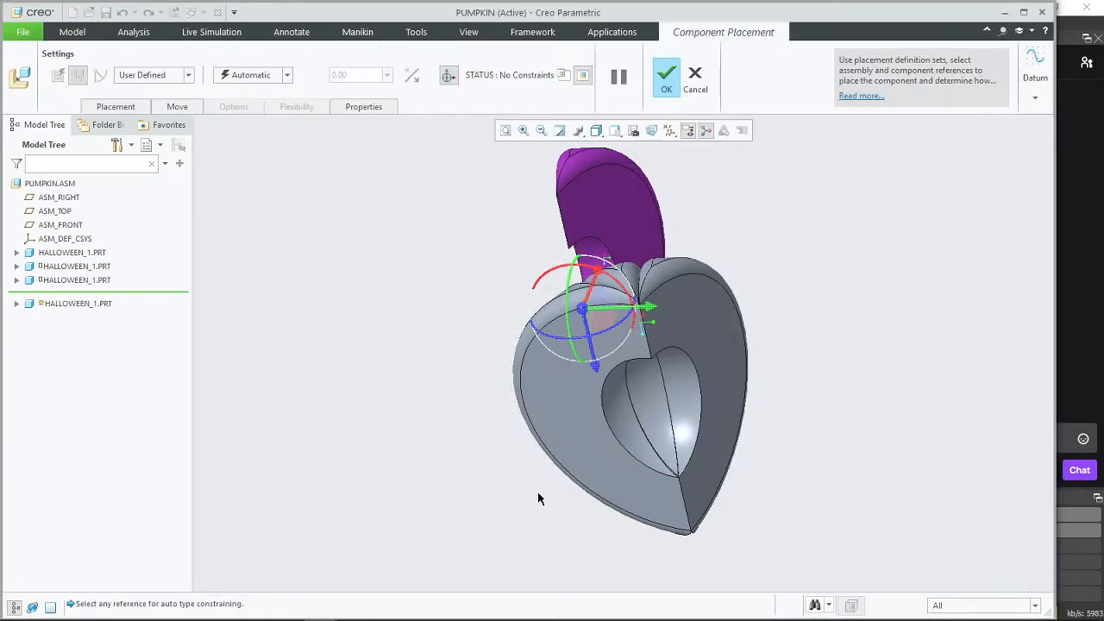
pyautogui.moveTo(470, 416); pyautogui.dragTo(508, 419, button='middle')
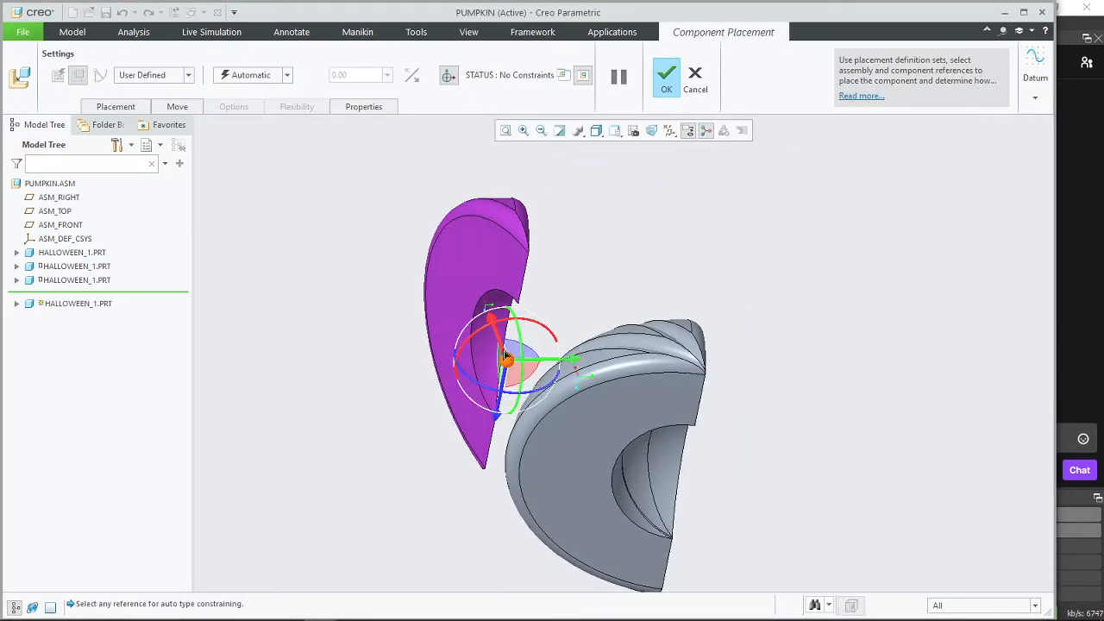
pyautogui.scroll(-2, 508, 359)
pyautogui.moveTo(412, 403); pyautogui.dragTo(431, 406, button='middle')
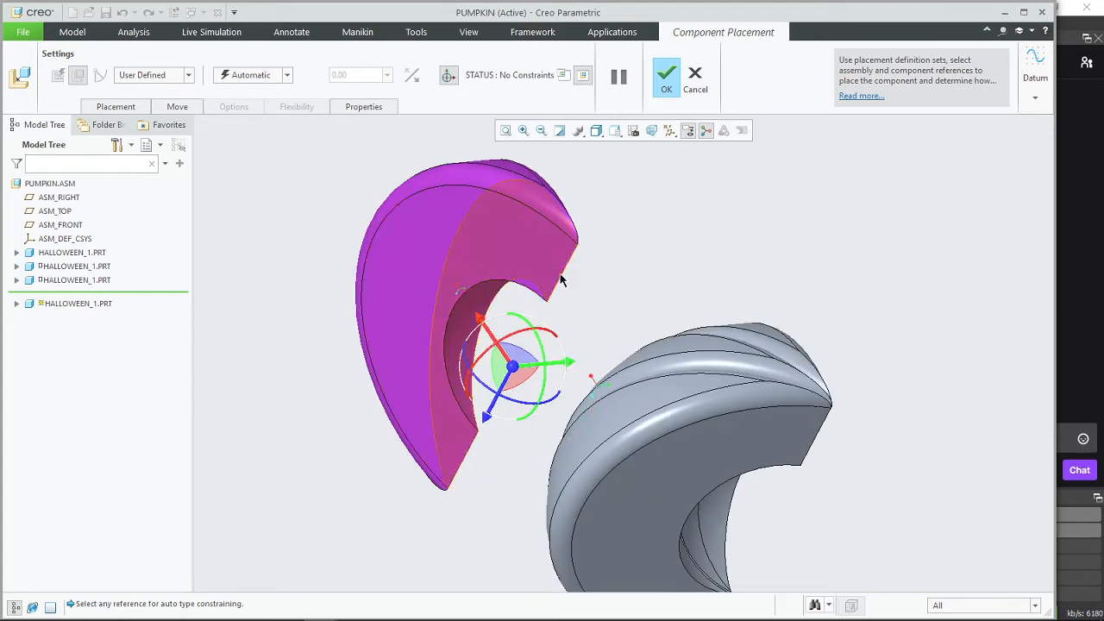
pyautogui.scroll(-2, 511, 386)
pyautogui.click(670, 130)
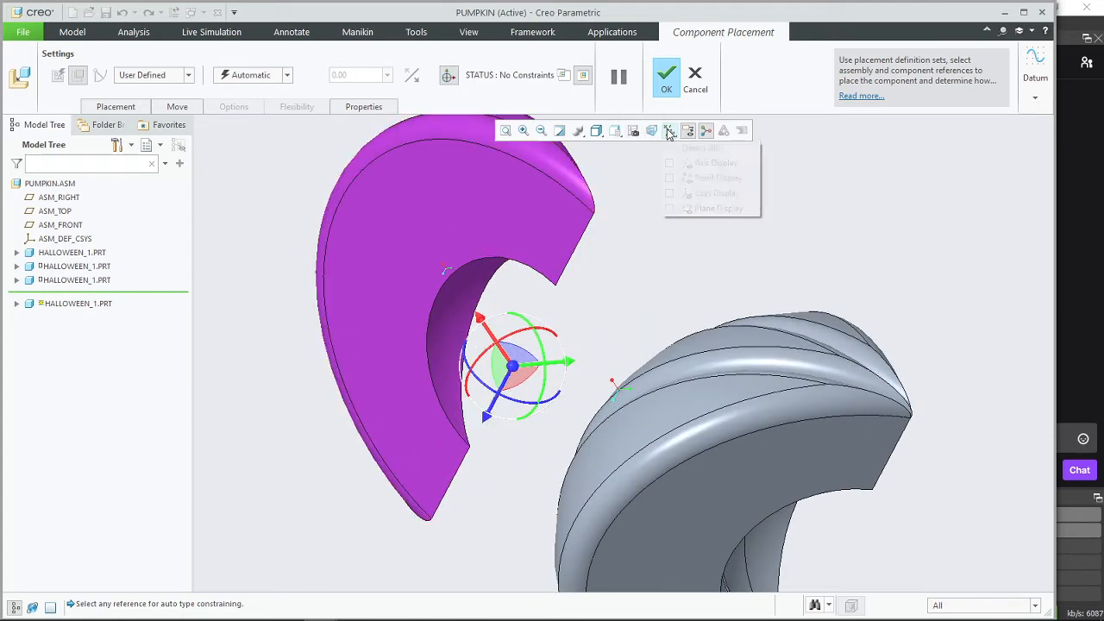
pyautogui.click(670, 147)
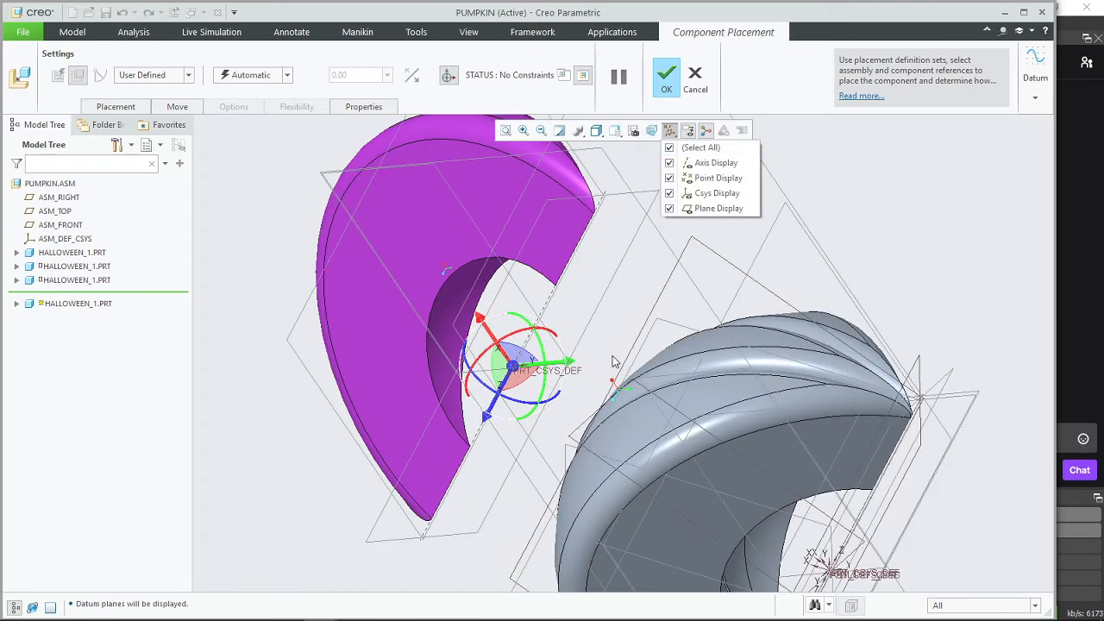
# Step: Constrain the new segment's central axis as Coincident with the central axis of the pumpkin assembly
pyautogui.click(543, 305)
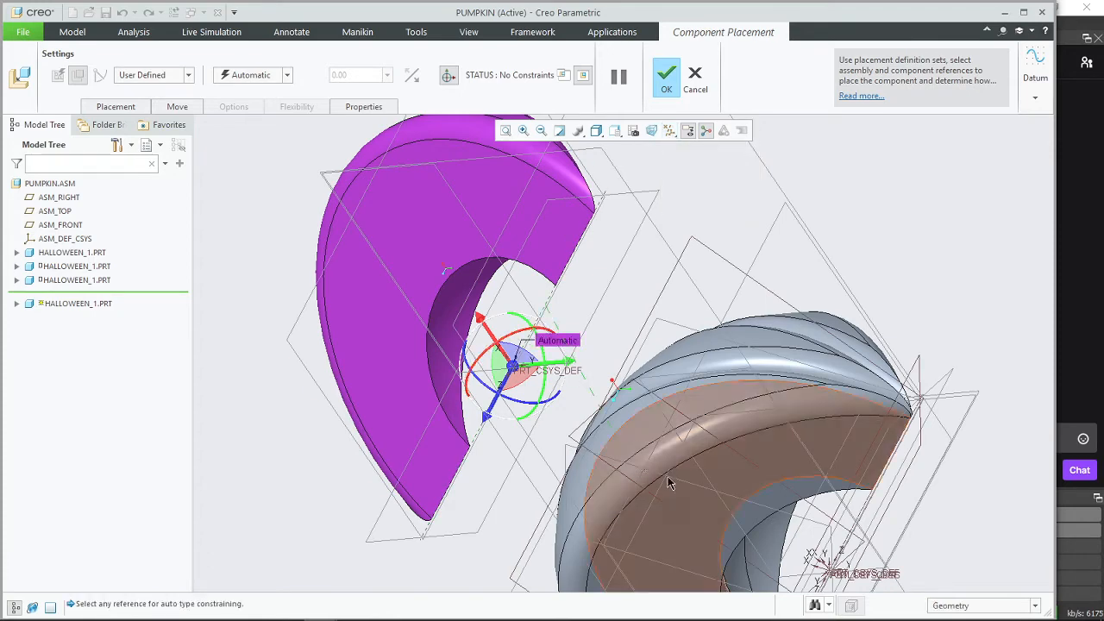
pyautogui.scroll(4, 669, 473)
pyautogui.moveTo(647, 439); pyautogui.dragTo(651, 466, button='middle')
pyautogui.scroll(-4, 651, 467)
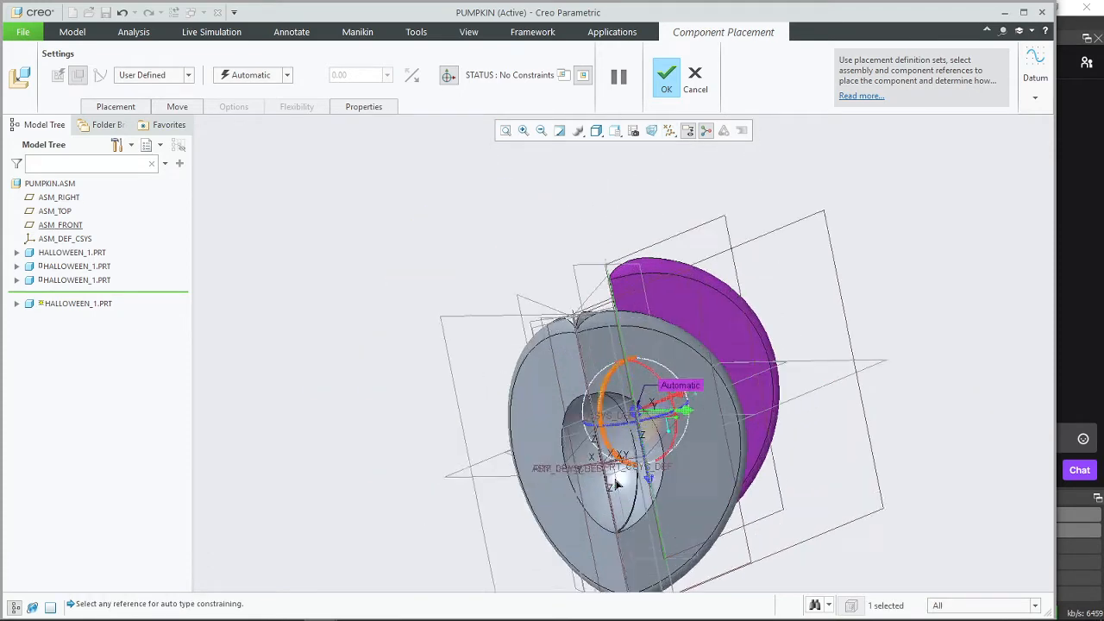
pyautogui.scroll(-3, 601, 453)
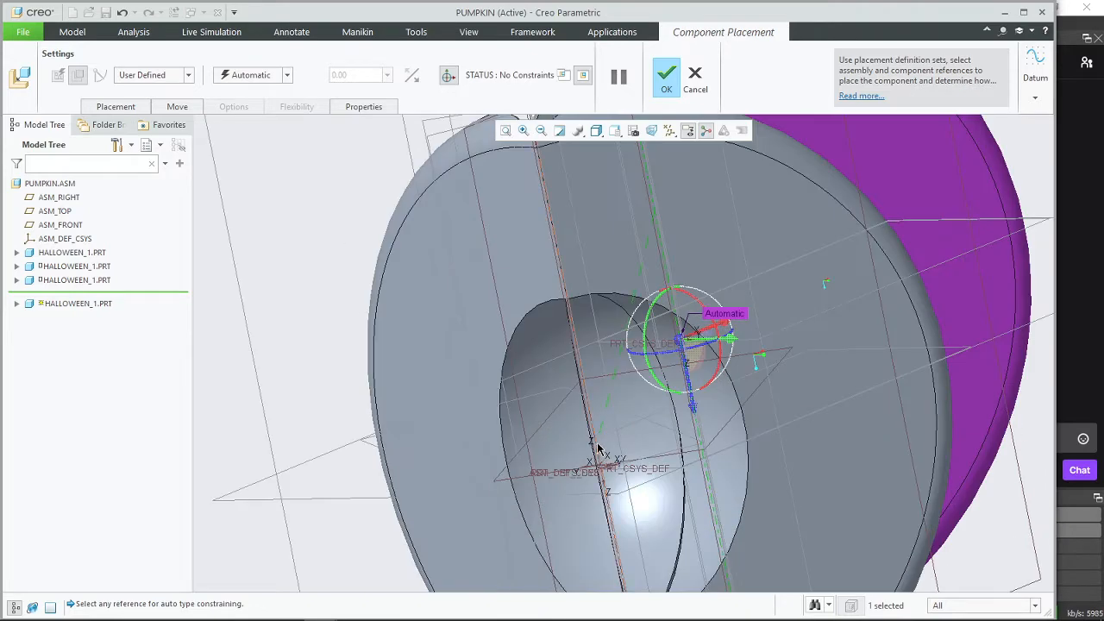
pyautogui.click(601, 466)
pyautogui.click(285, 75)
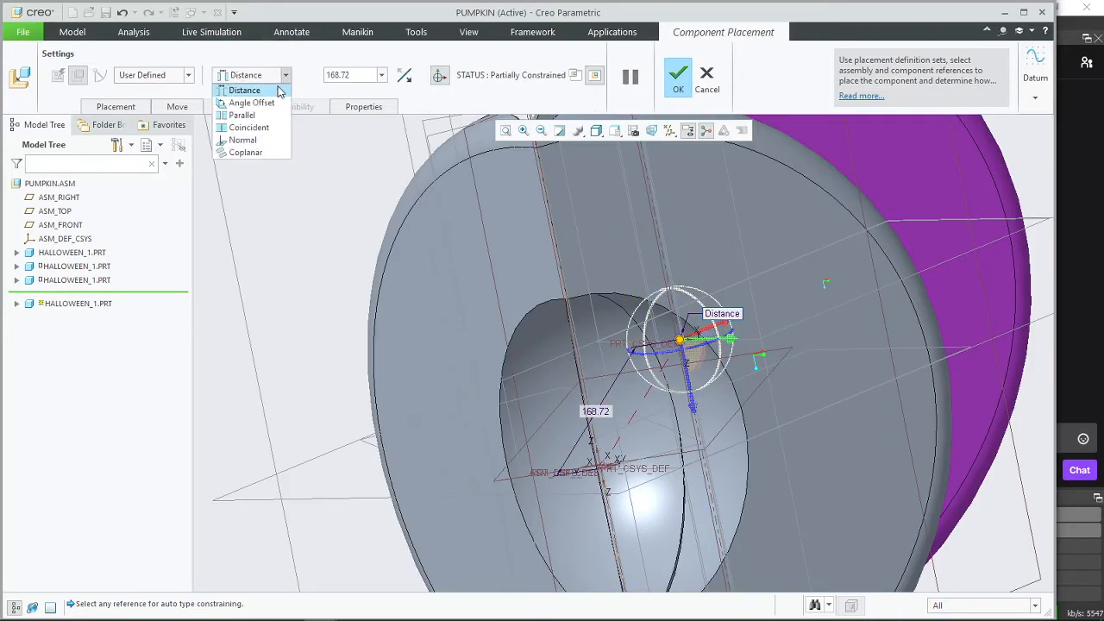
pyautogui.click(263, 124)
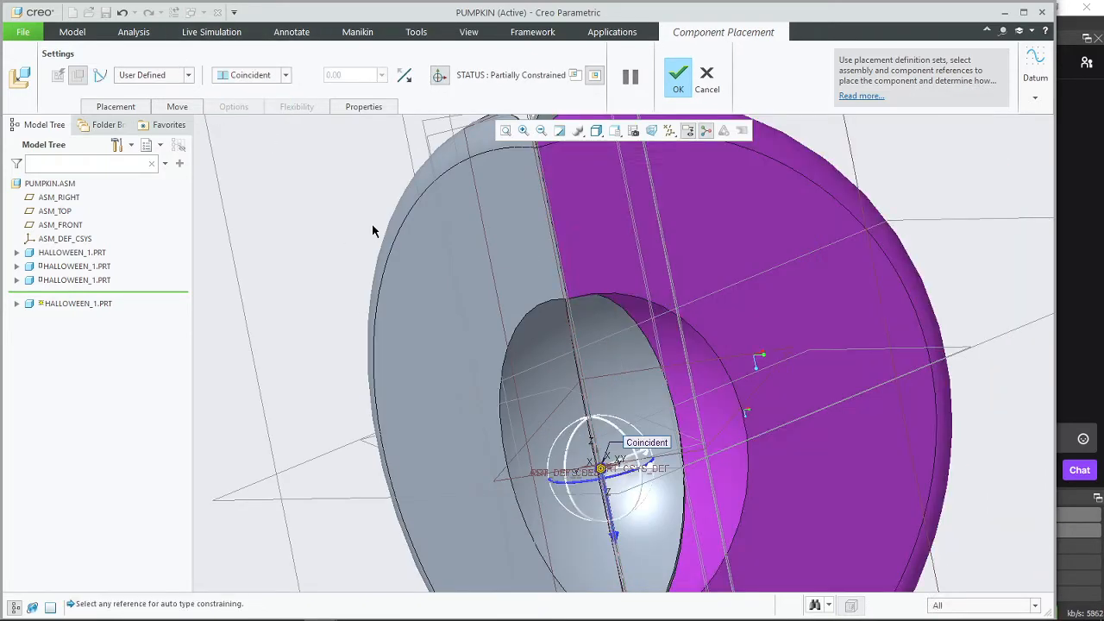
# Step: Rotate the partially constrained segment around the shared axis to swing it clear of the placed segments
pyautogui.scroll(3, 372, 226)
pyautogui.moveTo(328, 190); pyautogui.dragTo(354, 269, button='middle')
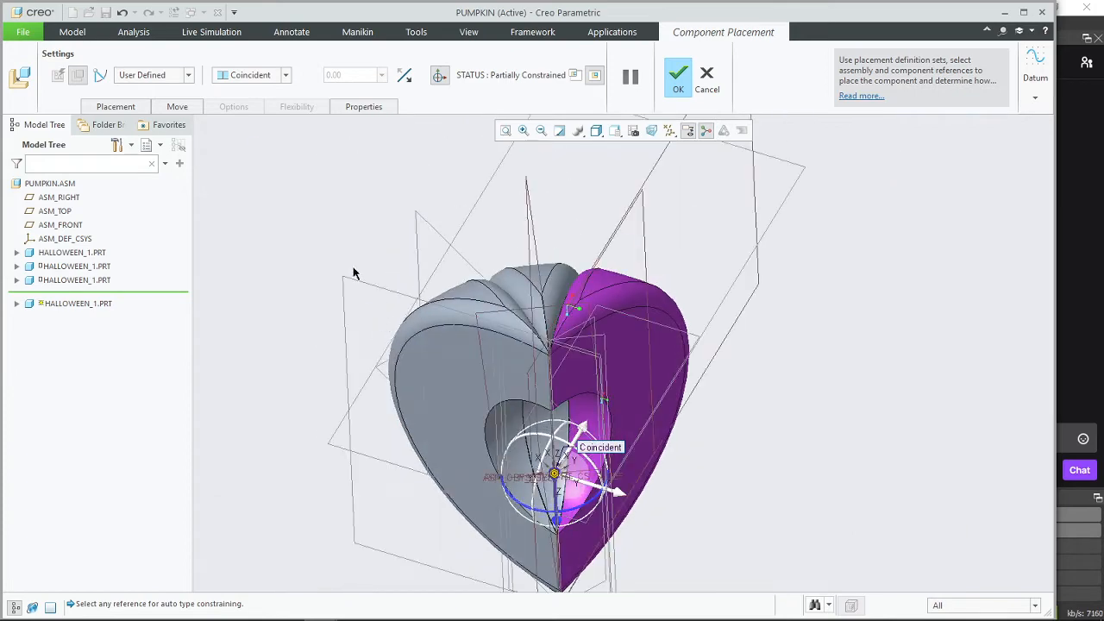
pyautogui.click(188, 76)
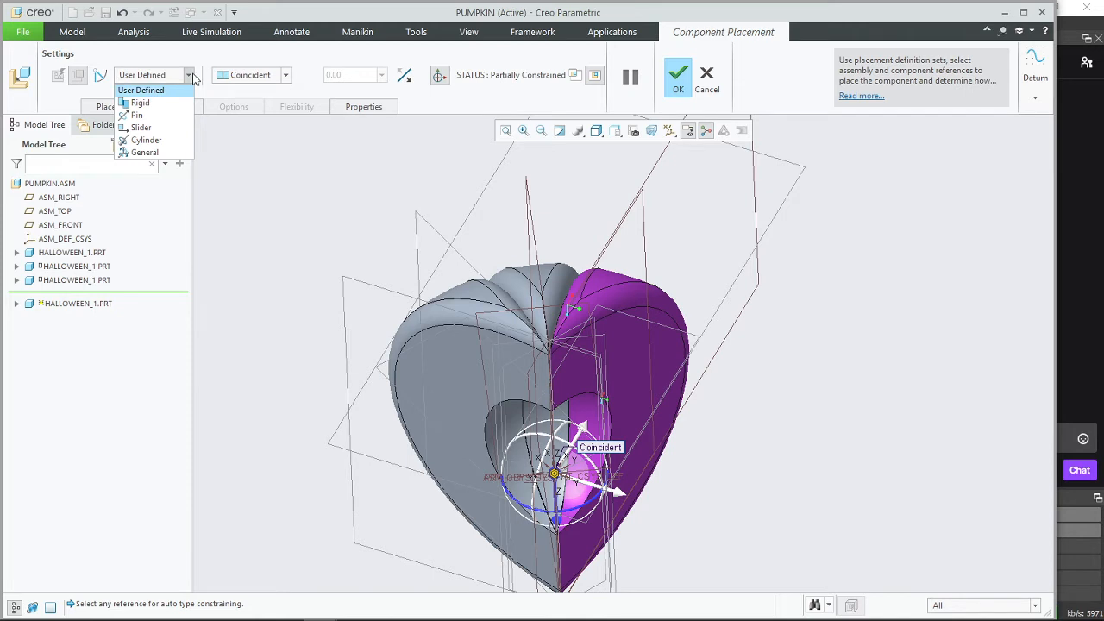
pyautogui.click(189, 77)
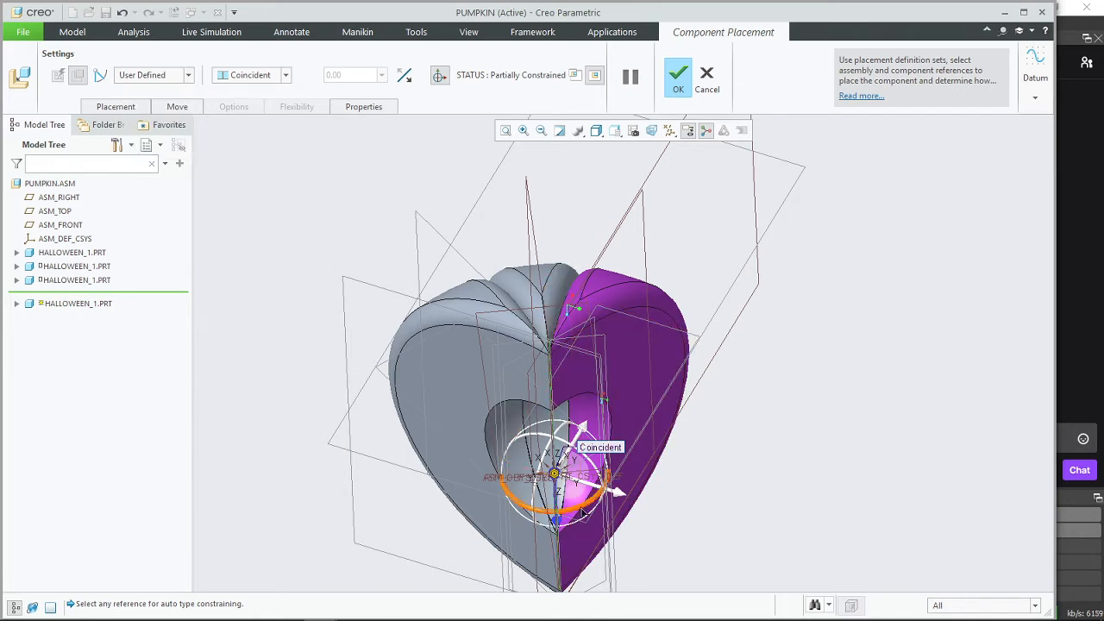
pyautogui.moveTo(577, 510); pyautogui.dragTo(614, 506)
pyautogui.moveTo(614, 507); pyautogui.dragTo(444, 371, button='middle')
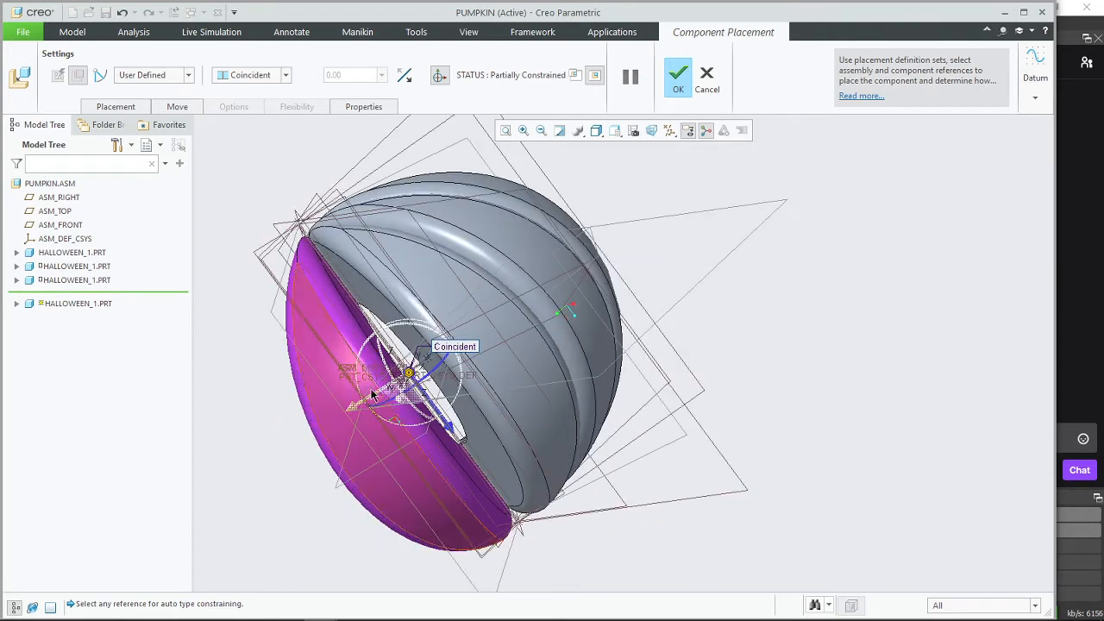
pyautogui.moveTo(437, 376); pyautogui.dragTo(401, 393)
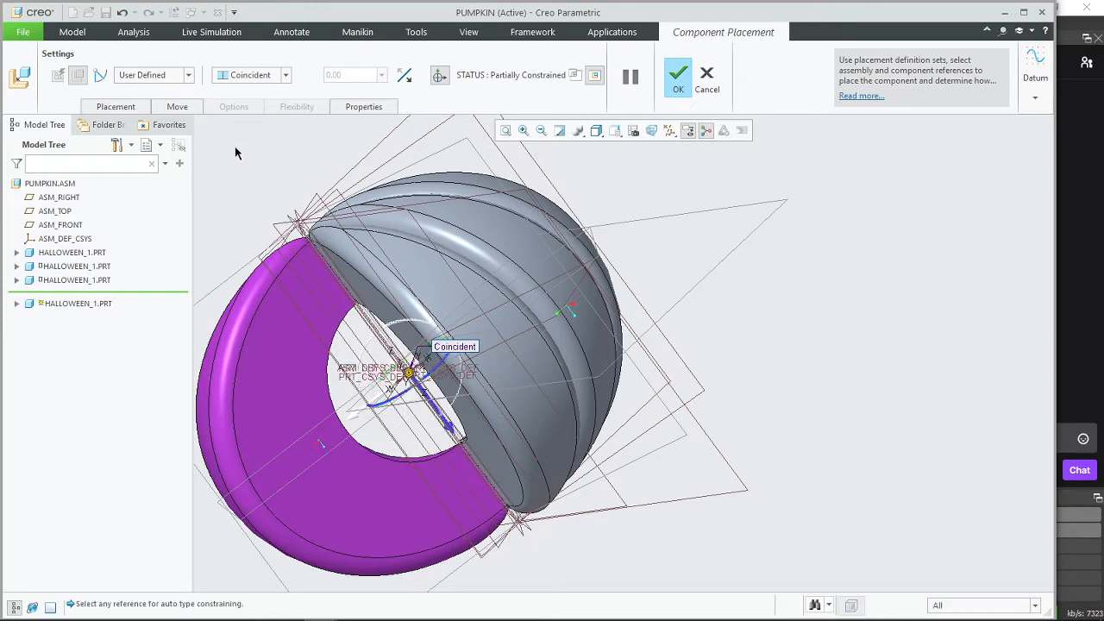
# Step: Constrain the segment's flat cut face as Coincident with the open cut face of the placed segments and accept the placement
pyautogui.click(291, 354)
pyautogui.moveTo(380, 370); pyautogui.dragTo(436, 373, button='middle')
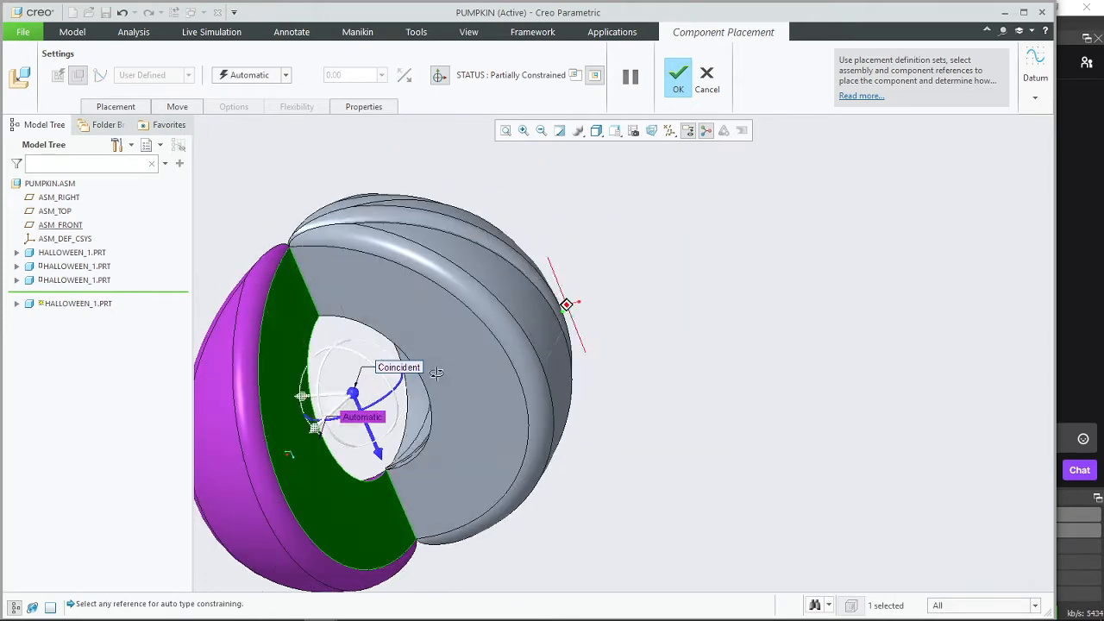
pyautogui.click(493, 374)
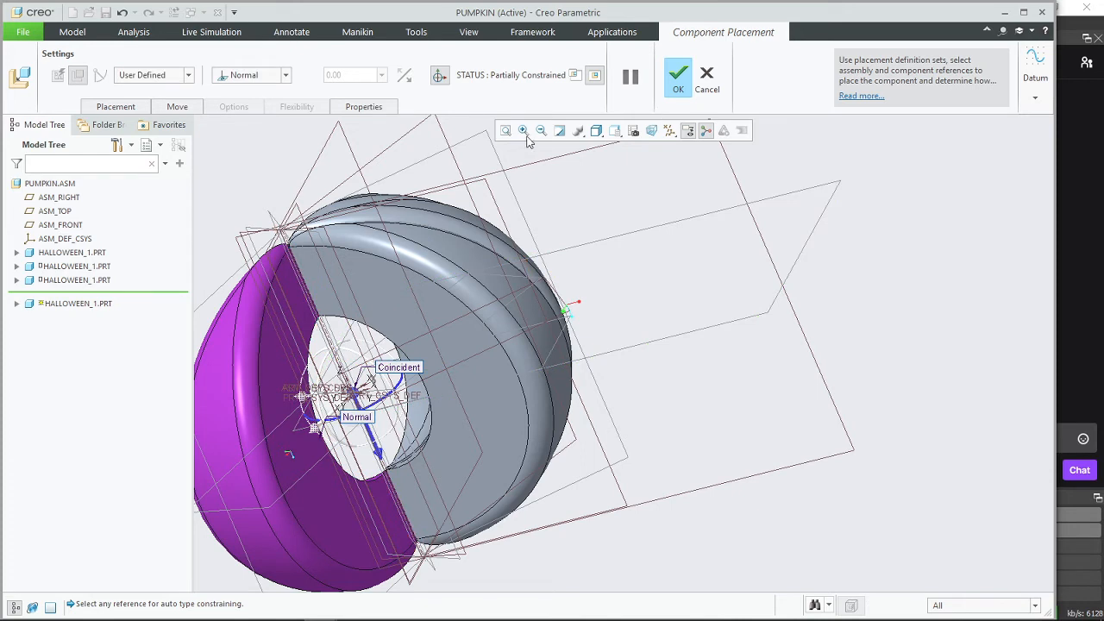
pyautogui.hotkey('ctrl', 'z')
pyautogui.hotkey('ctrl', 'z')
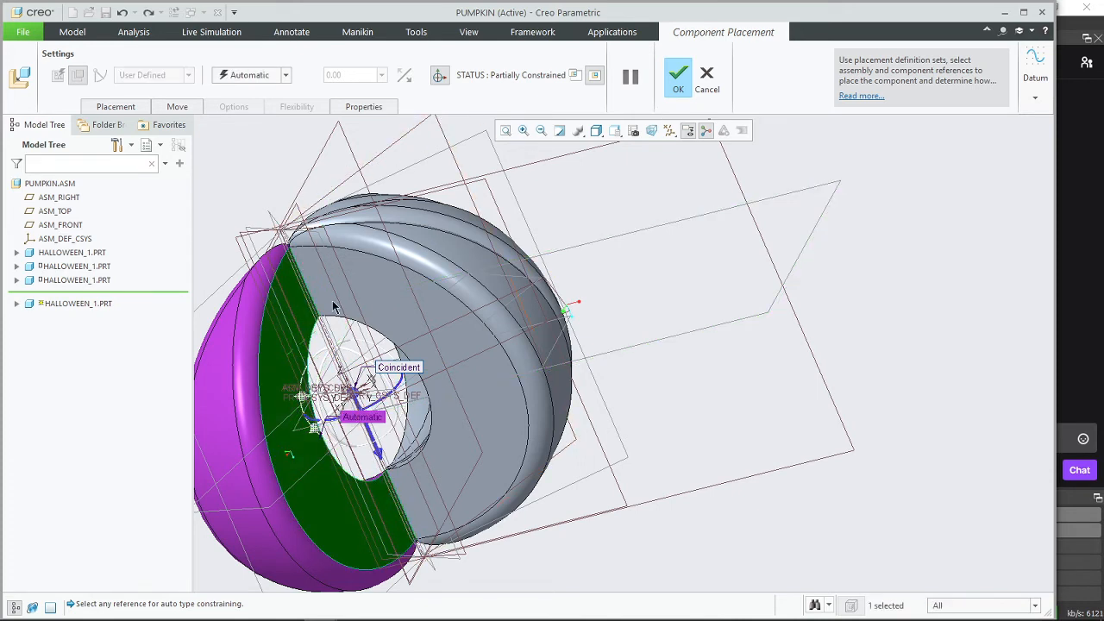
pyautogui.click(377, 285)
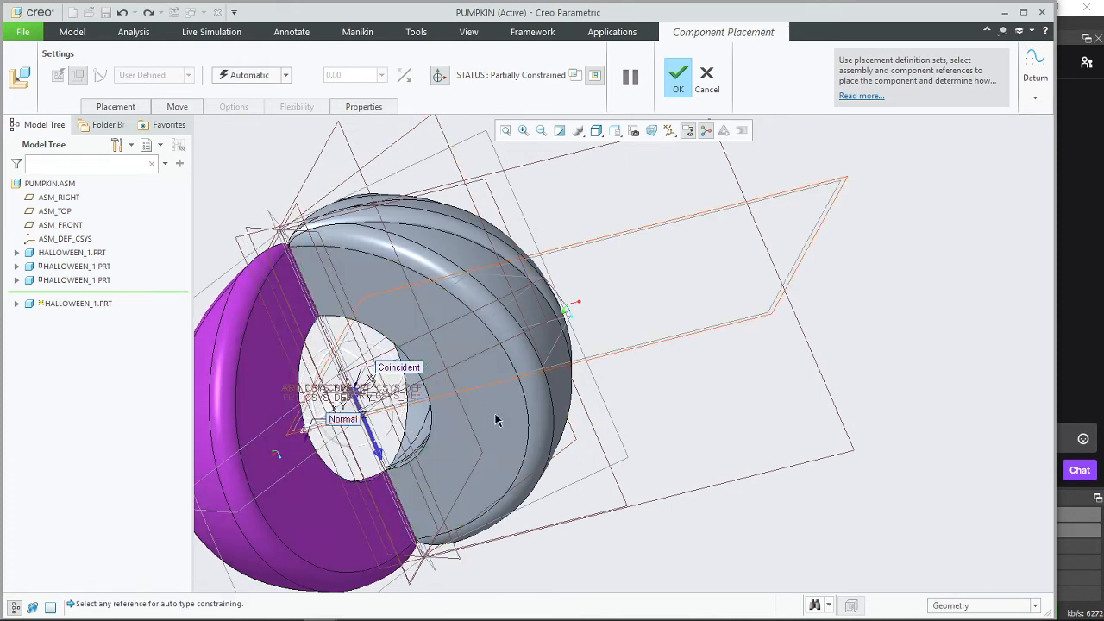
pyautogui.click(250, 75)
pyautogui.click(246, 115)
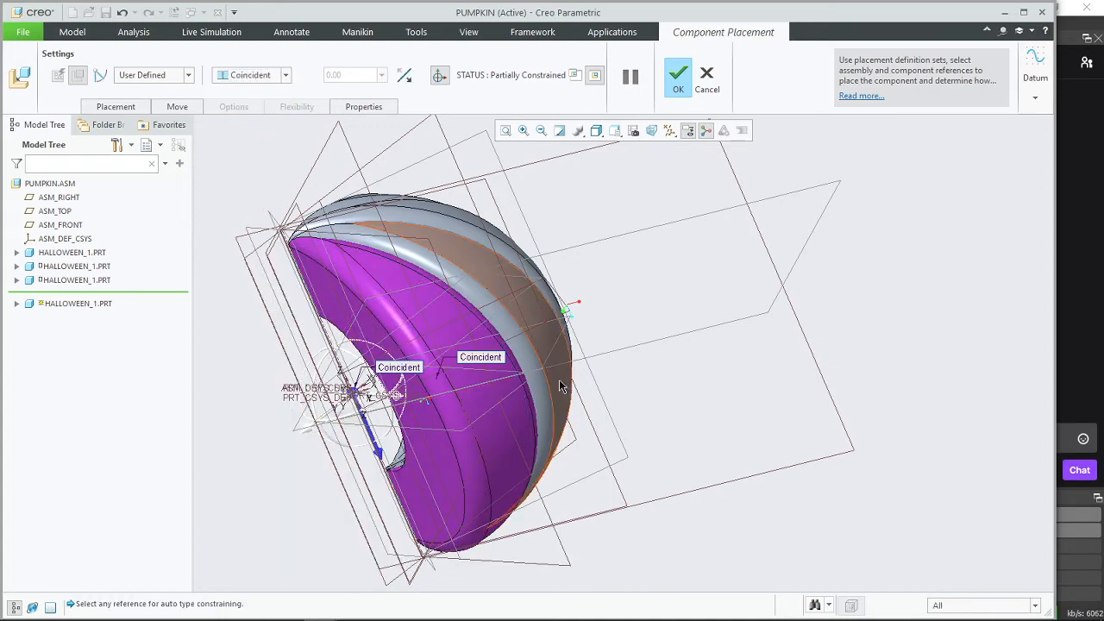
pyautogui.moveTo(560, 385); pyautogui.dragTo(659, 390, button='middle')
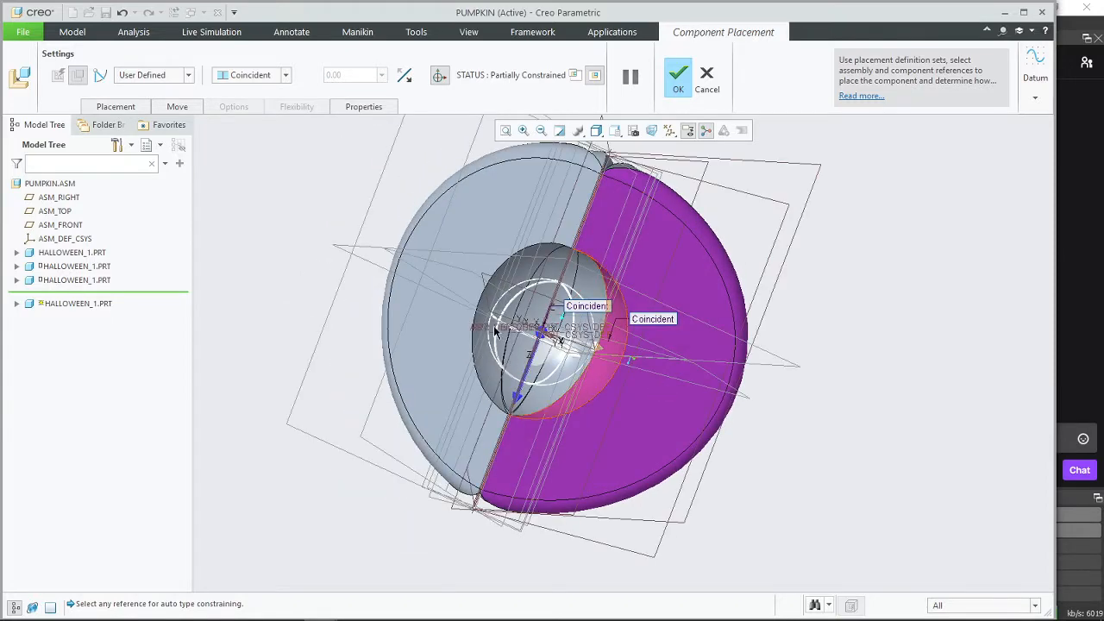
pyautogui.click(679, 78)
# Step: Add another halloween_1.prt and constrain its flat cut face as Coincident with the exposed face of the last placed segment
pyautogui.click(148, 65)
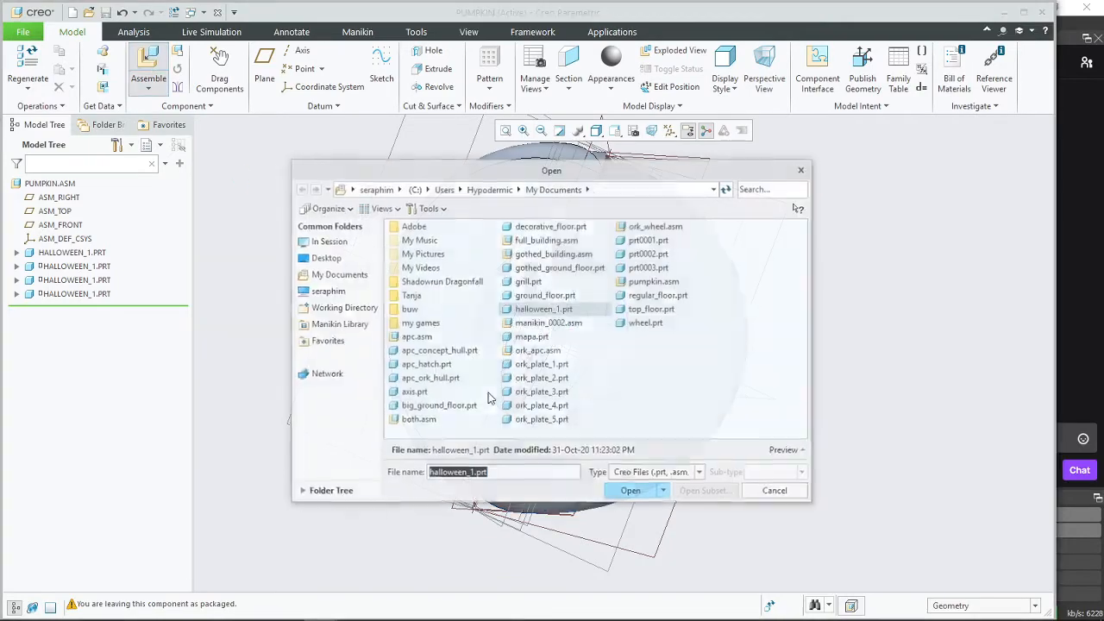
pyautogui.click(630, 489)
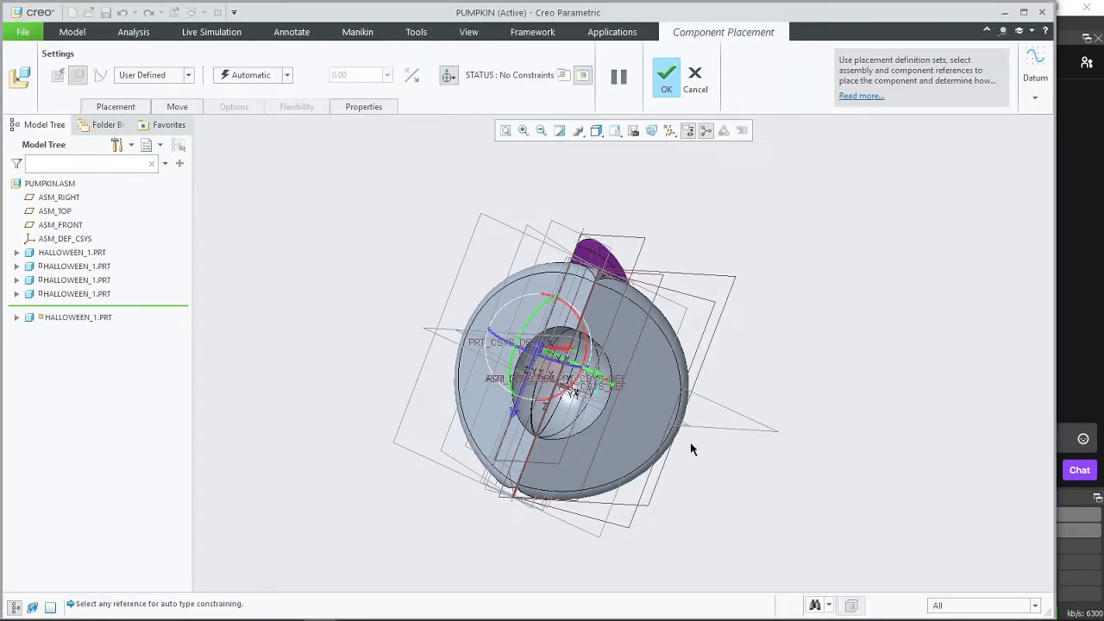
pyautogui.moveTo(691, 449); pyautogui.dragTo(690, 520, button='middle')
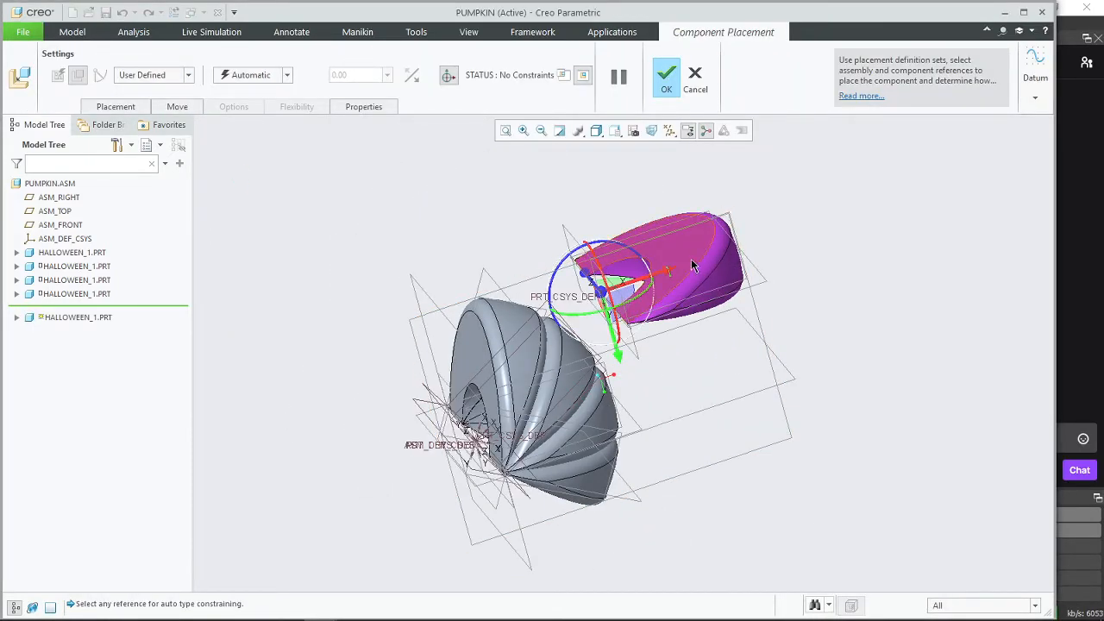
pyautogui.moveTo(692, 266); pyautogui.dragTo(554, 324, button='middle')
pyautogui.click(555, 324)
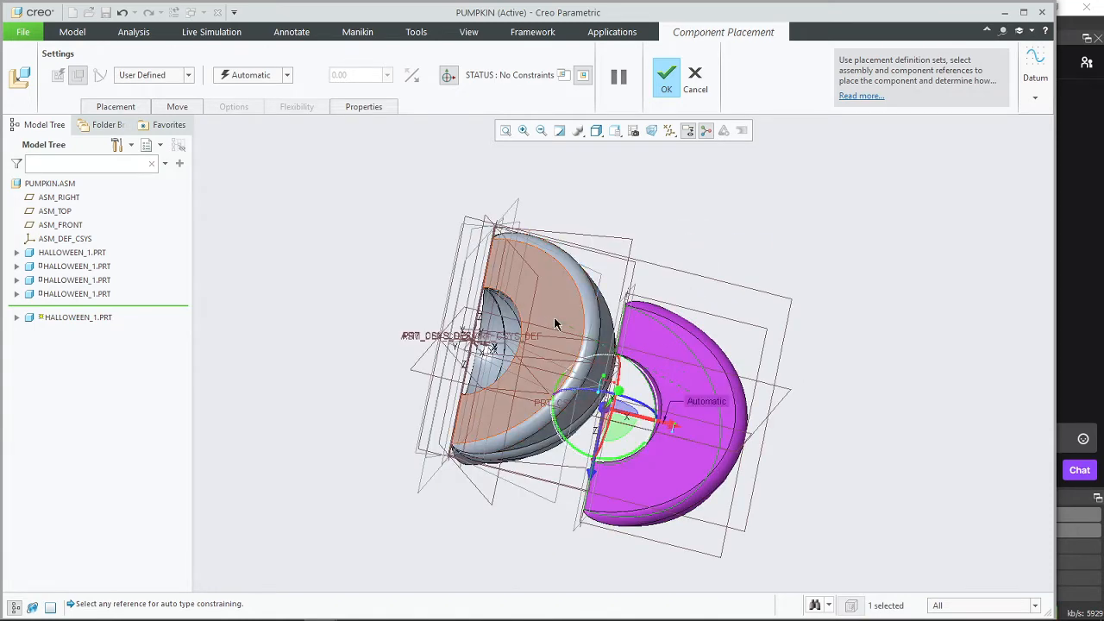
pyautogui.click(285, 75)
pyautogui.click(269, 127)
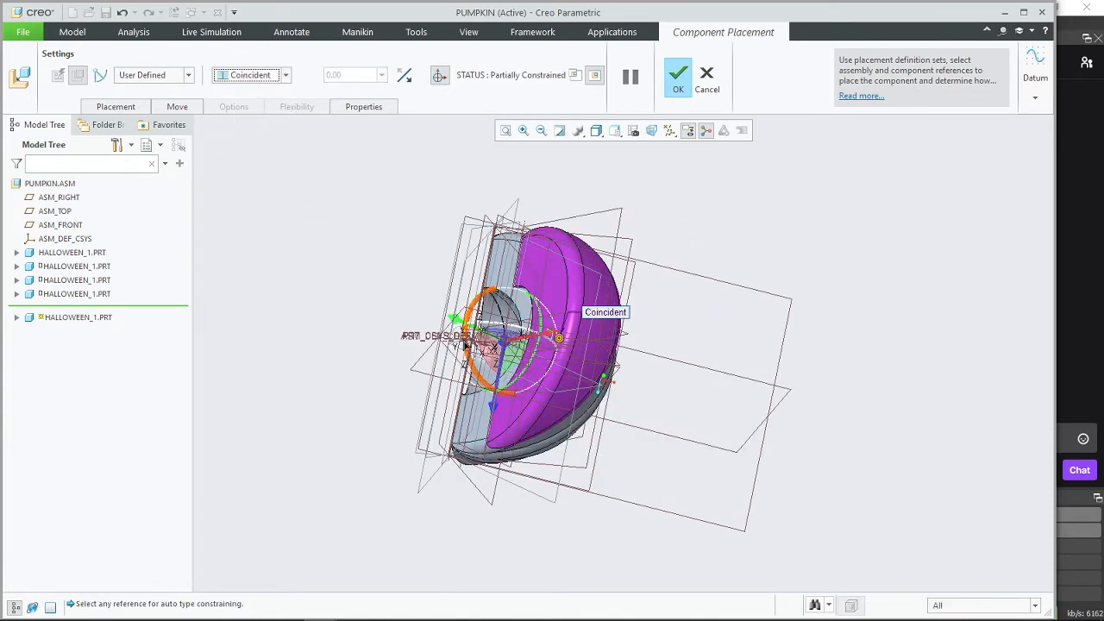
# Step: Align this segment's central axis with the pumpkin's central axis and accept the placement
pyautogui.moveTo(467, 345); pyautogui.dragTo(599, 377, button='middle')
pyautogui.scroll(-8, 591, 333)
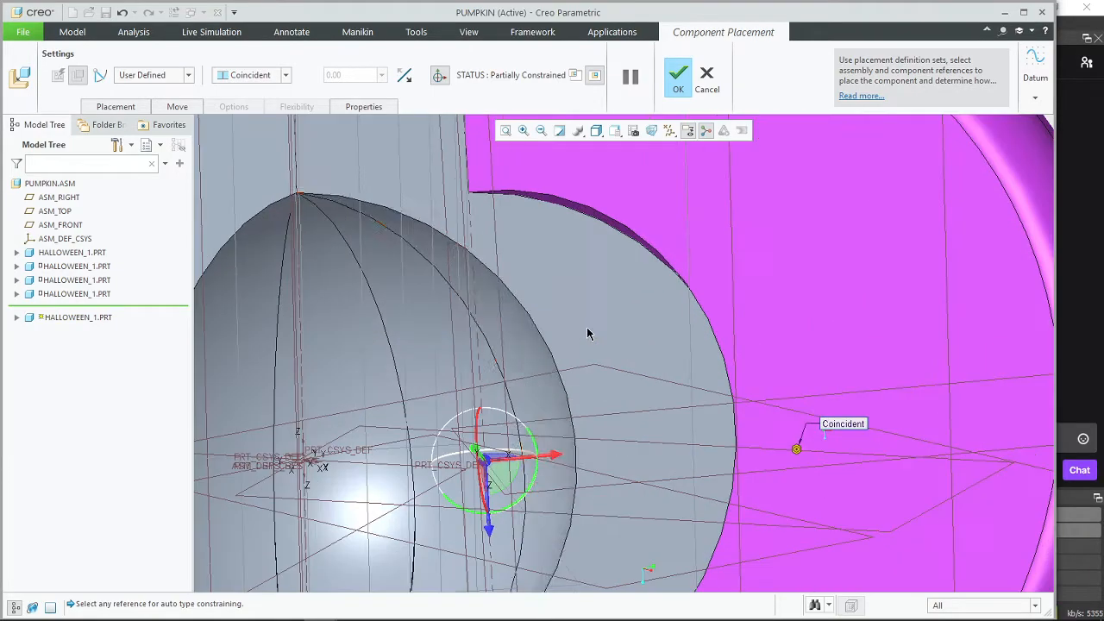
pyautogui.click(301, 339)
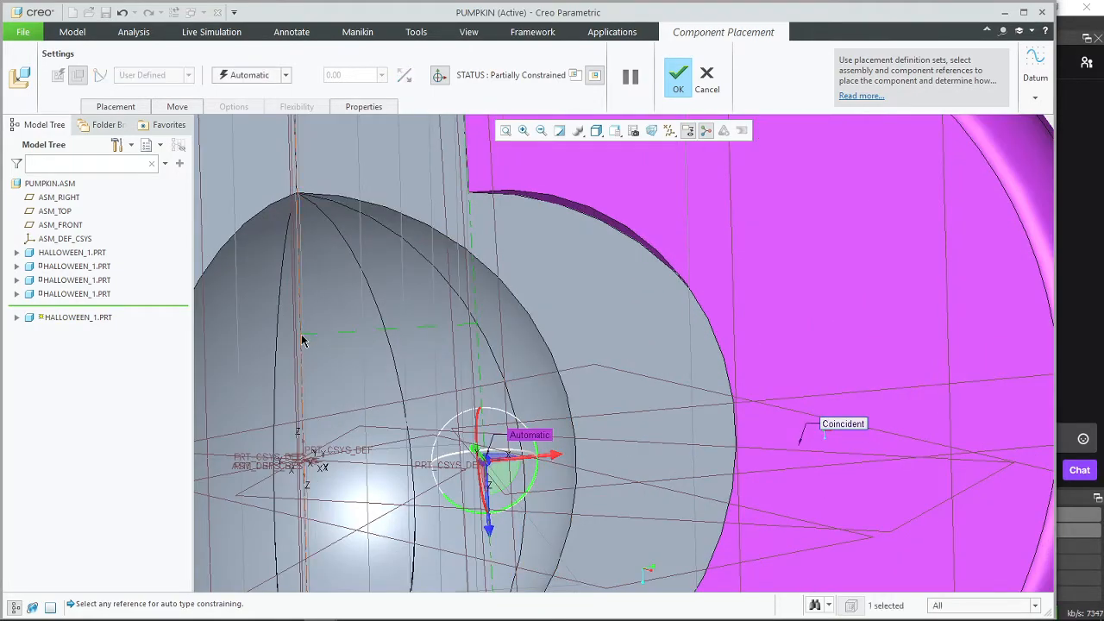
pyautogui.click(303, 341)
pyautogui.scroll(7, 436, 373)
pyautogui.moveTo(488, 420); pyautogui.dragTo(587, 358, button='middle')
pyautogui.click(678, 76)
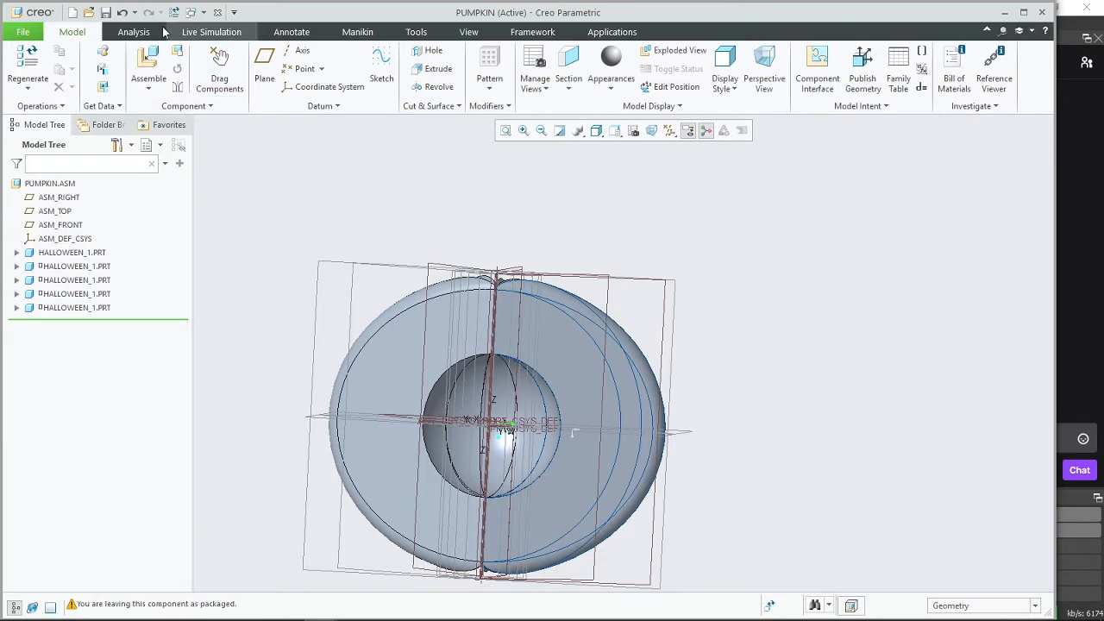
# Step: Insert a further halloween_1.prt into the assembly and make its flat cut face Coincident with the pumpkin's exposed cut face
pyautogui.click(149, 58)
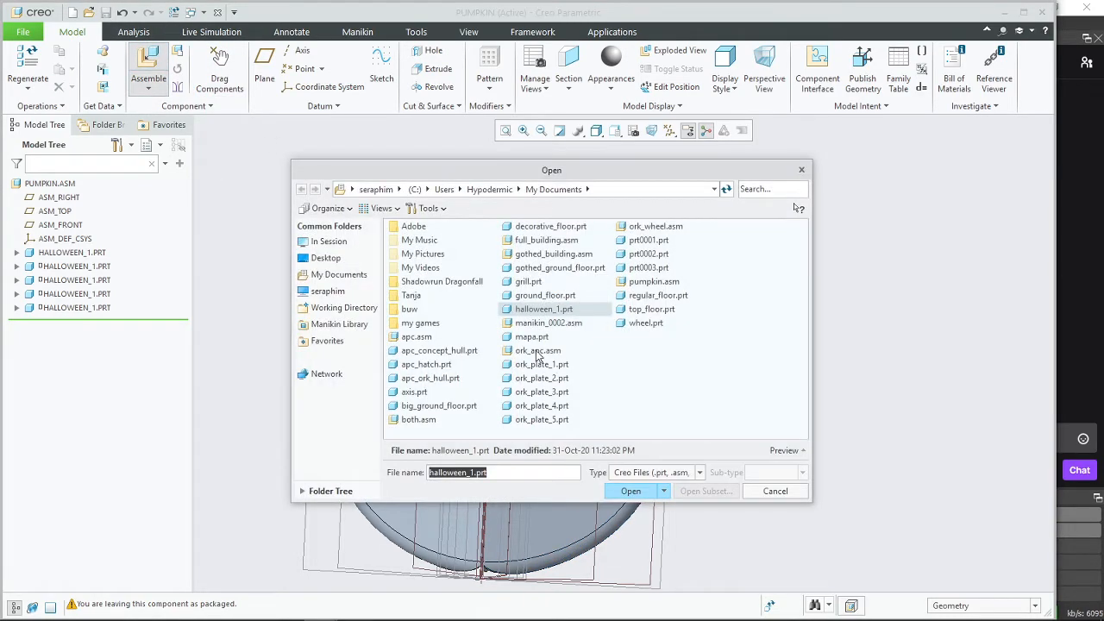
pyautogui.click(631, 491)
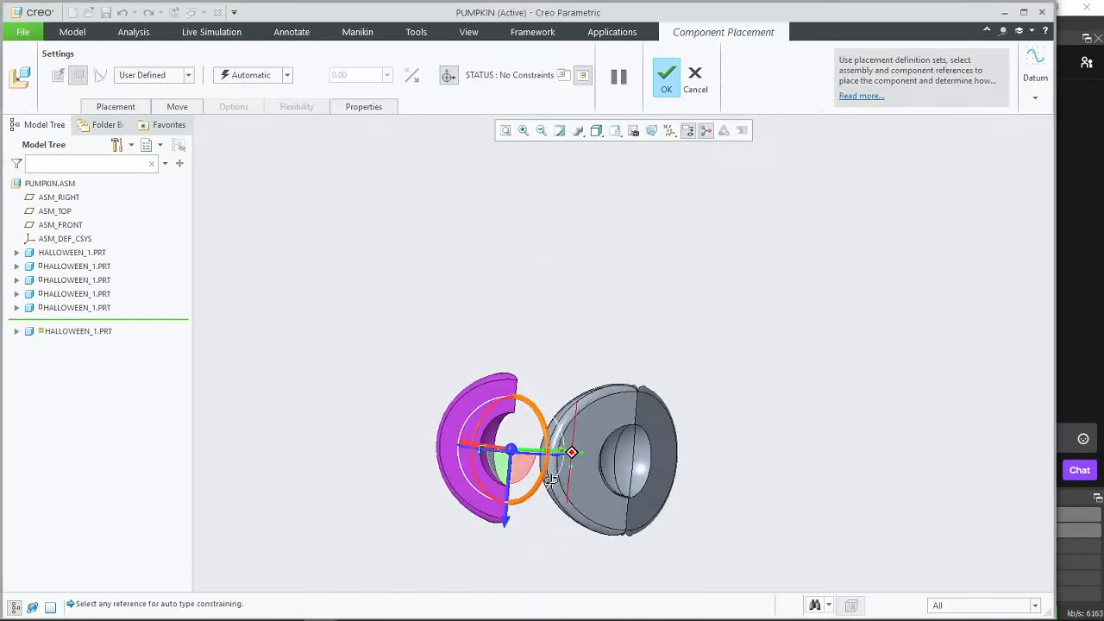
pyautogui.scroll(5, 550, 480)
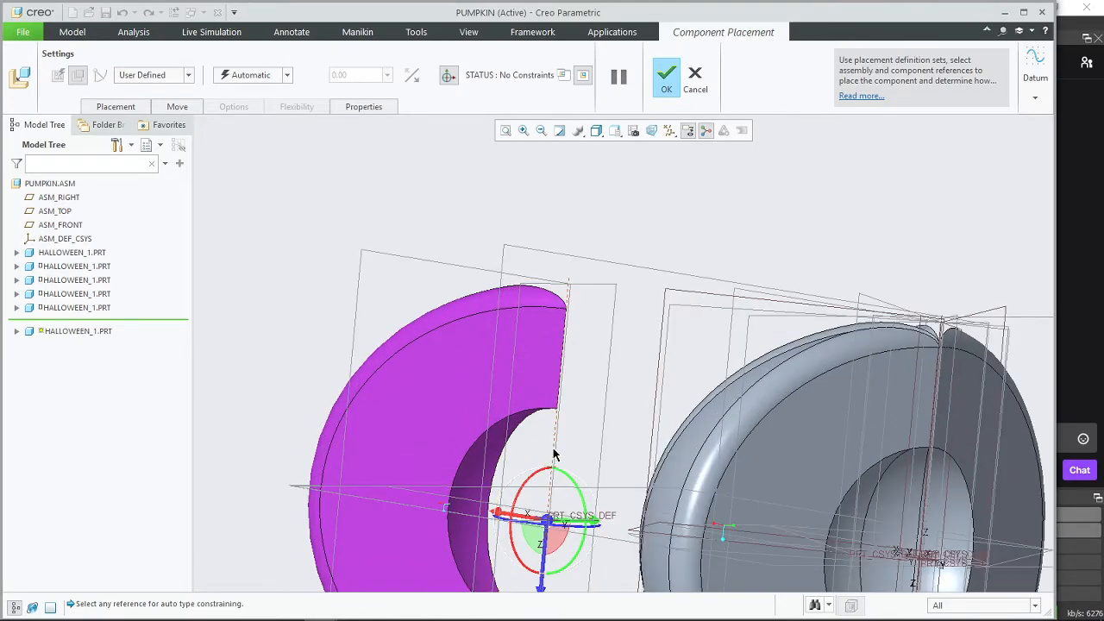
pyautogui.click(438, 389)
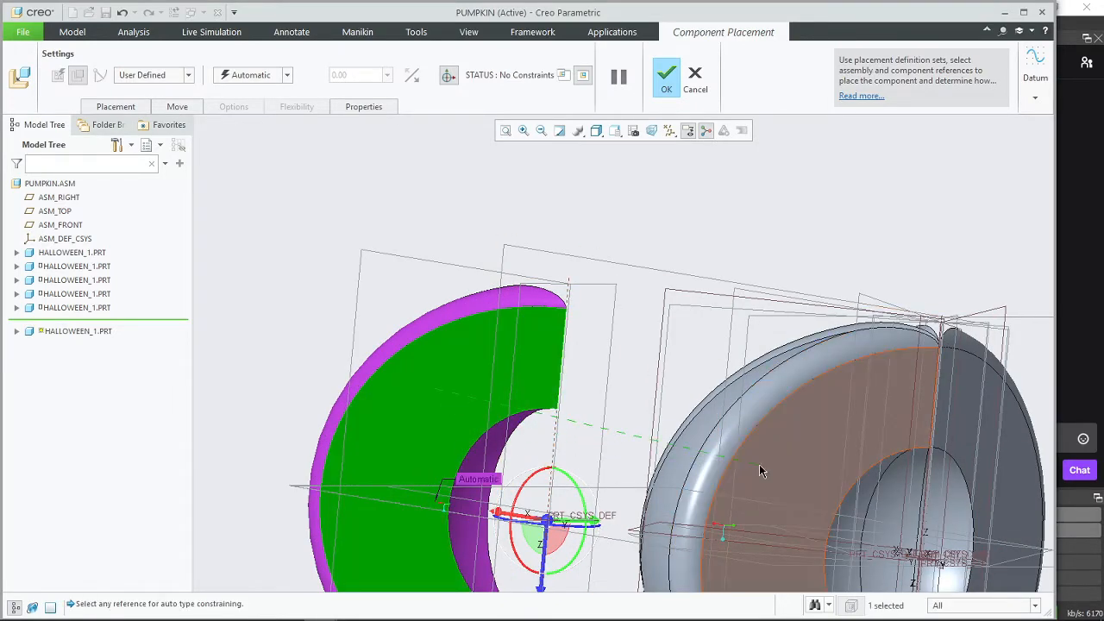
pyautogui.click(759, 470)
pyautogui.scroll(-3, 603, 496)
pyautogui.click(278, 76)
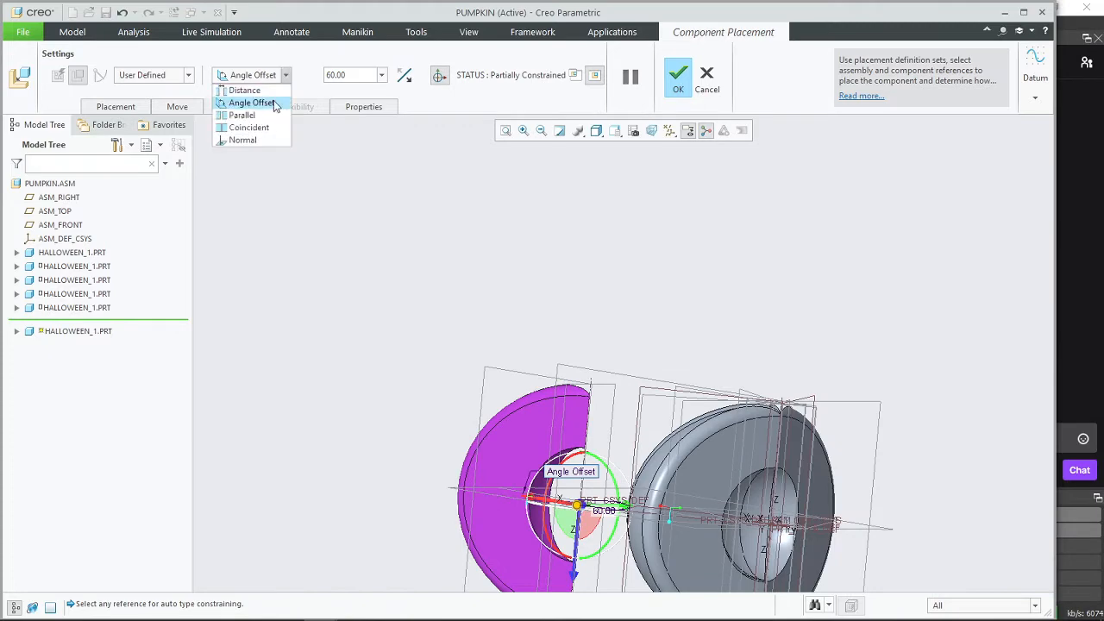
pyautogui.click(247, 126)
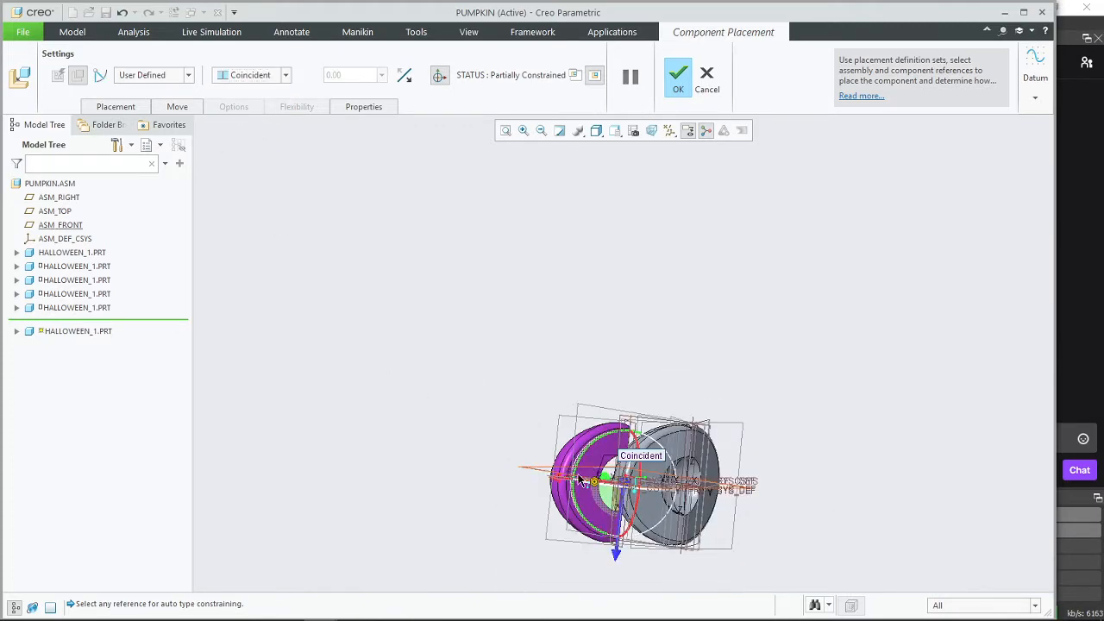
# Step: Align the new segment's straight central axis with the central axis shared by the placed pumpkin segments
pyautogui.moveTo(579, 480); pyautogui.dragTo(591, 507, button='middle')
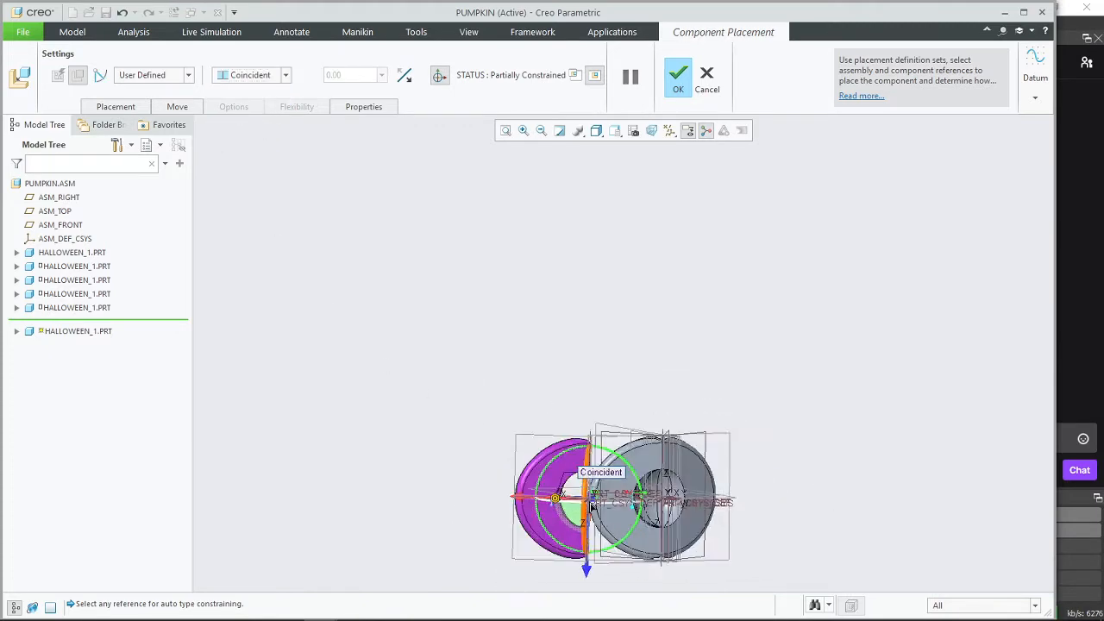
pyautogui.scroll(8, 591, 509)
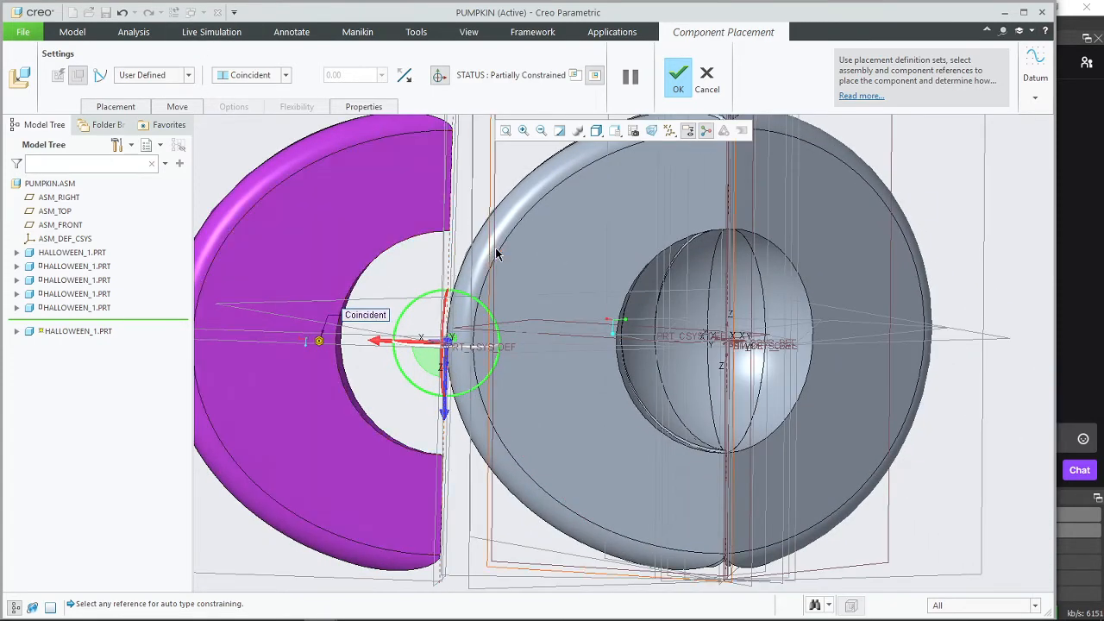
pyautogui.scroll(3, 466, 270)
pyautogui.click(428, 254)
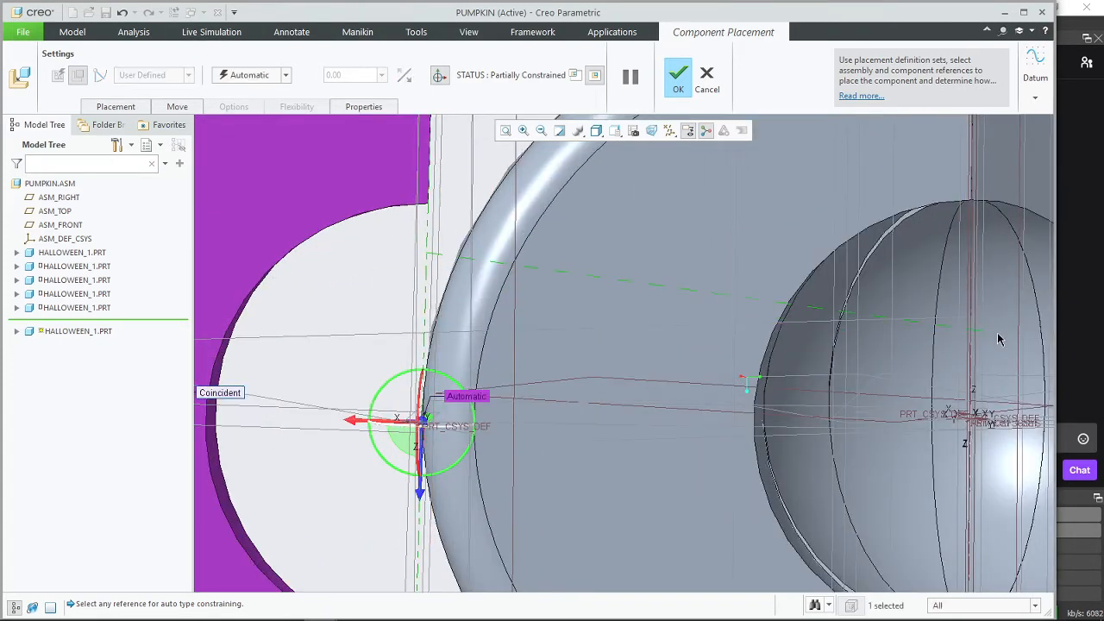
pyautogui.click(969, 339)
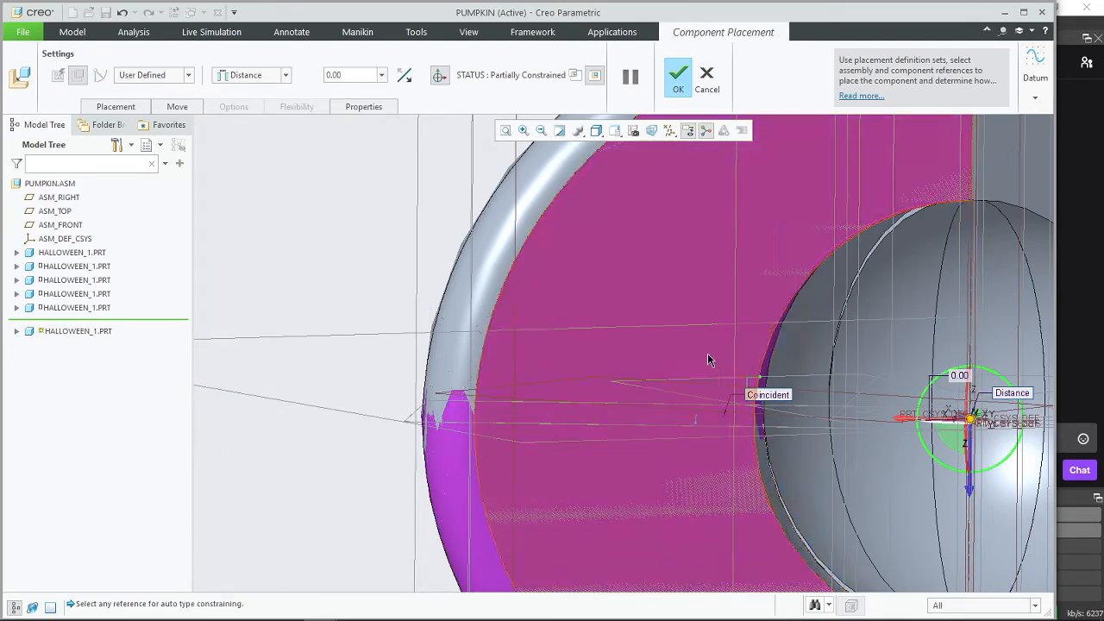
# Step: Undo the last assembly reference chosen for the newest HALLOWEEN_1.PRT segment and finish its placement
pyautogui.scroll(-4, 624, 341)
pyautogui.moveTo(624, 340); pyautogui.dragTo(783, 390, button='middle')
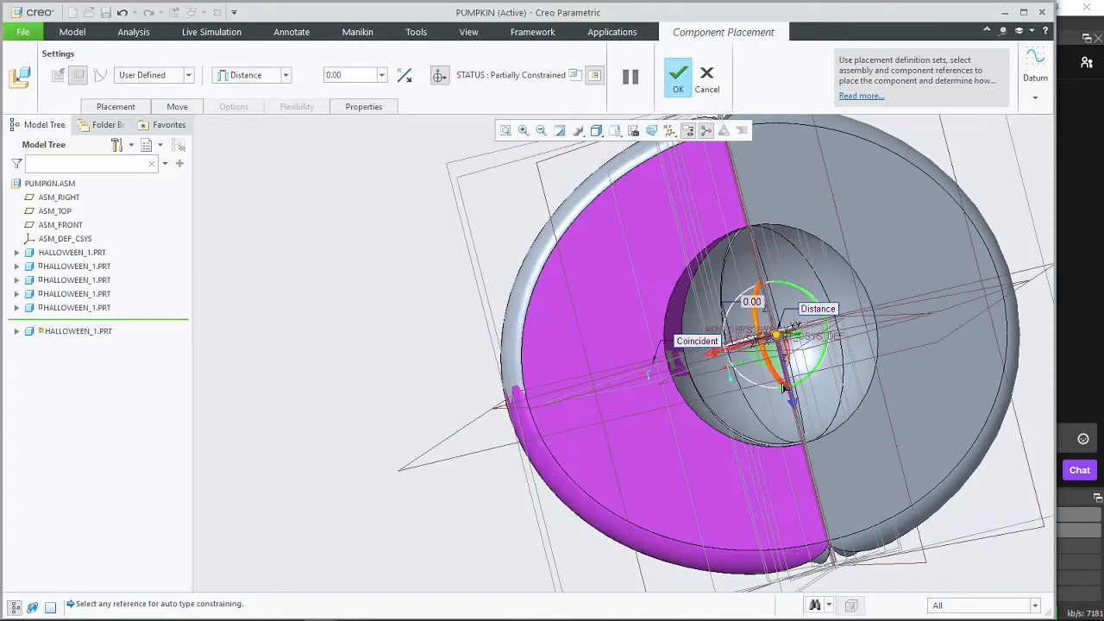
pyautogui.hotkey('ctrl', 'z')
pyautogui.moveTo(447, 457); pyautogui.dragTo(431, 431, button='middle')
pyautogui.click(131, 104)
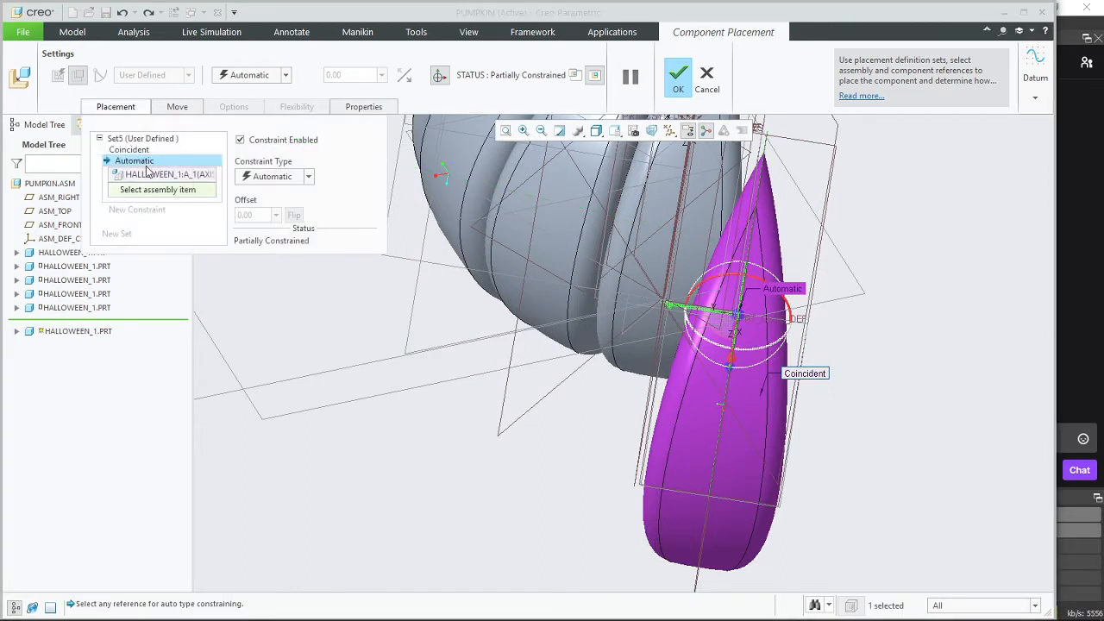
pyautogui.middleClick(449, 413)
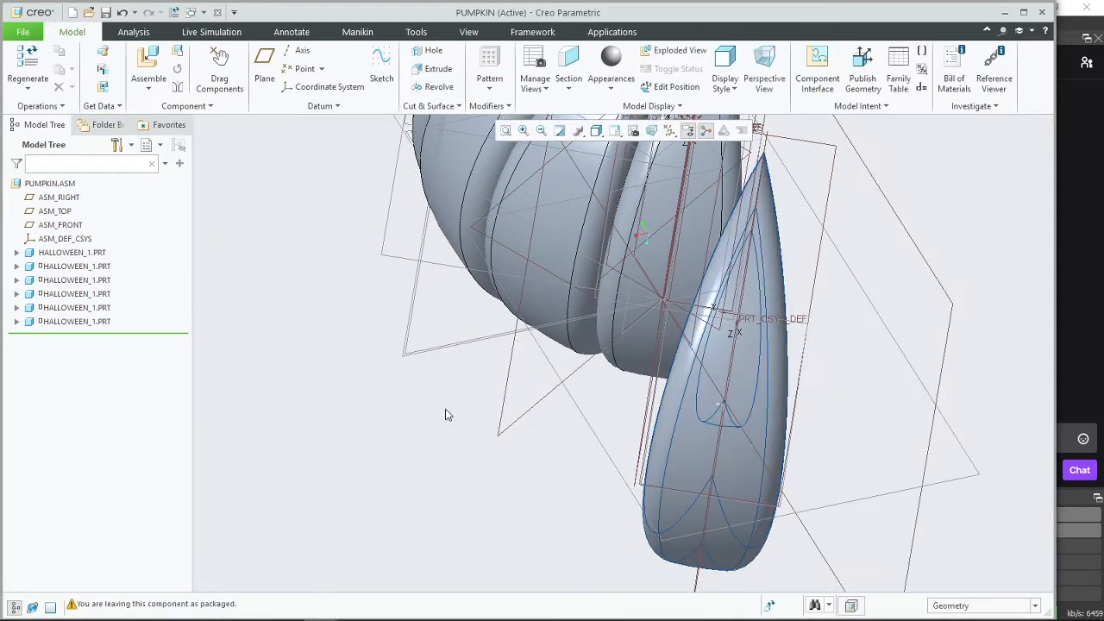
# Step: Reopen the placement definition of the last HALLOWEEN_1.PRT segment and flip its Coincident face constraint
pyautogui.rightClick(96, 323)
pyautogui.click(74, 323)
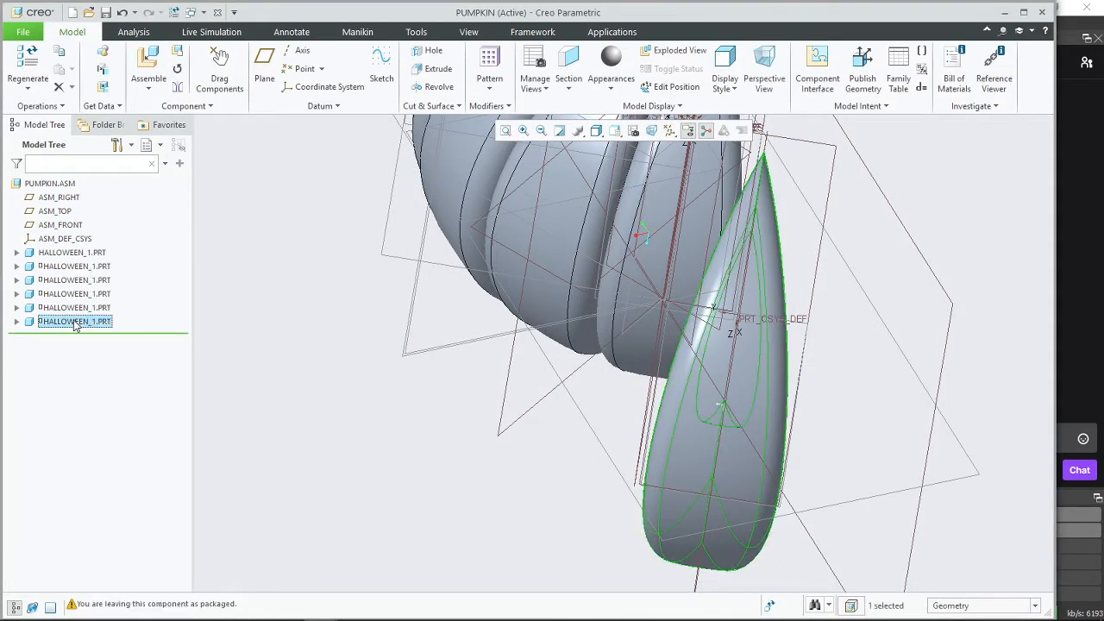
pyautogui.rightClick(74, 322)
pyautogui.click(114, 276)
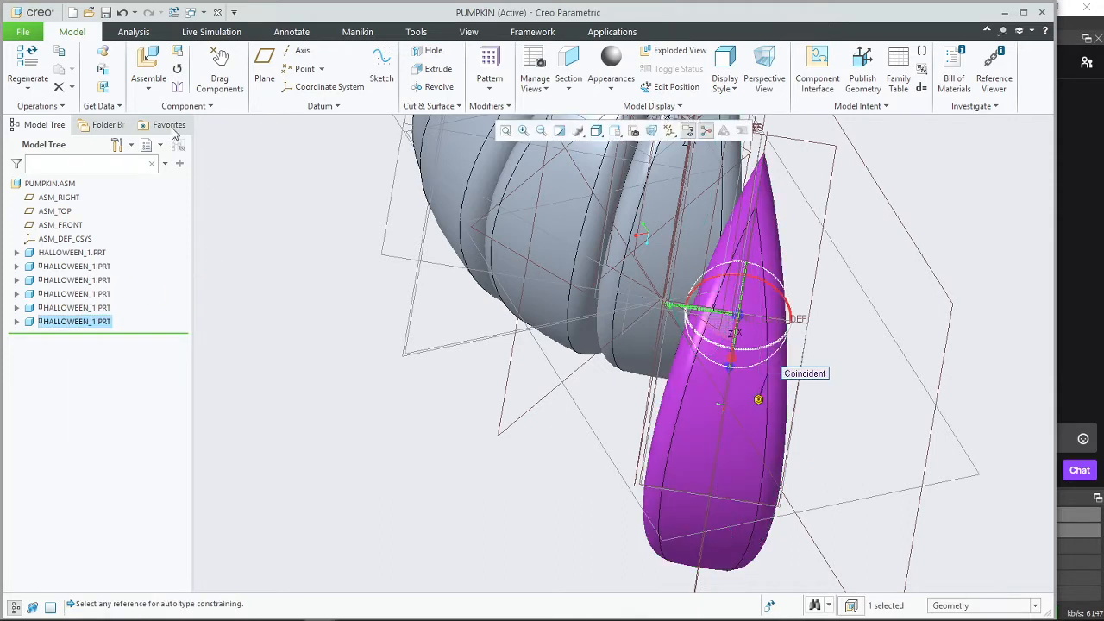
pyautogui.click(116, 106)
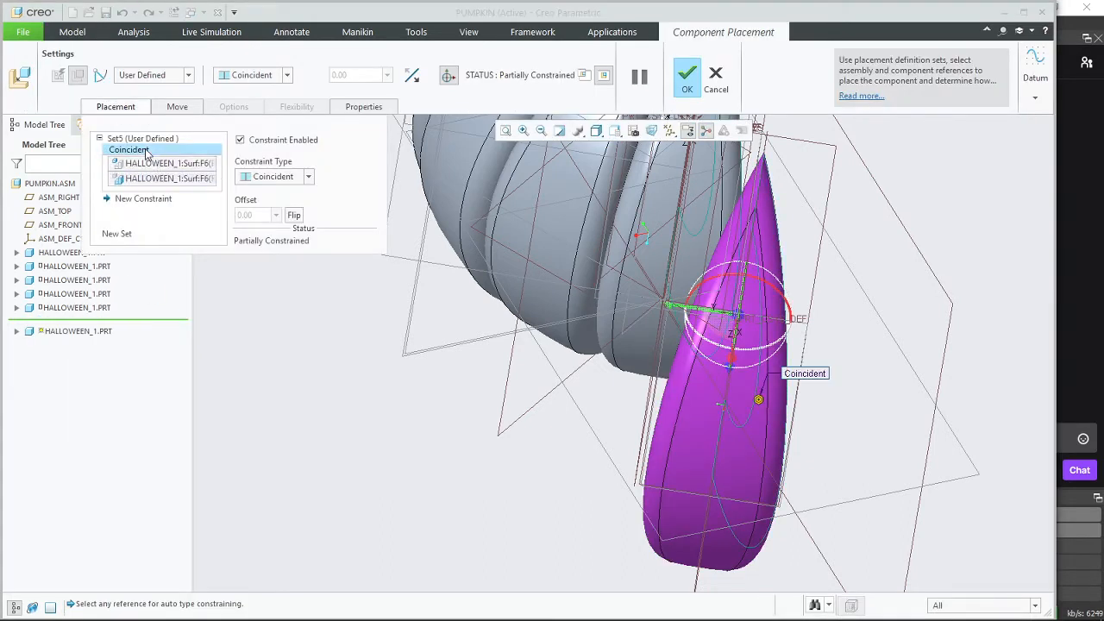
pyautogui.click(294, 215)
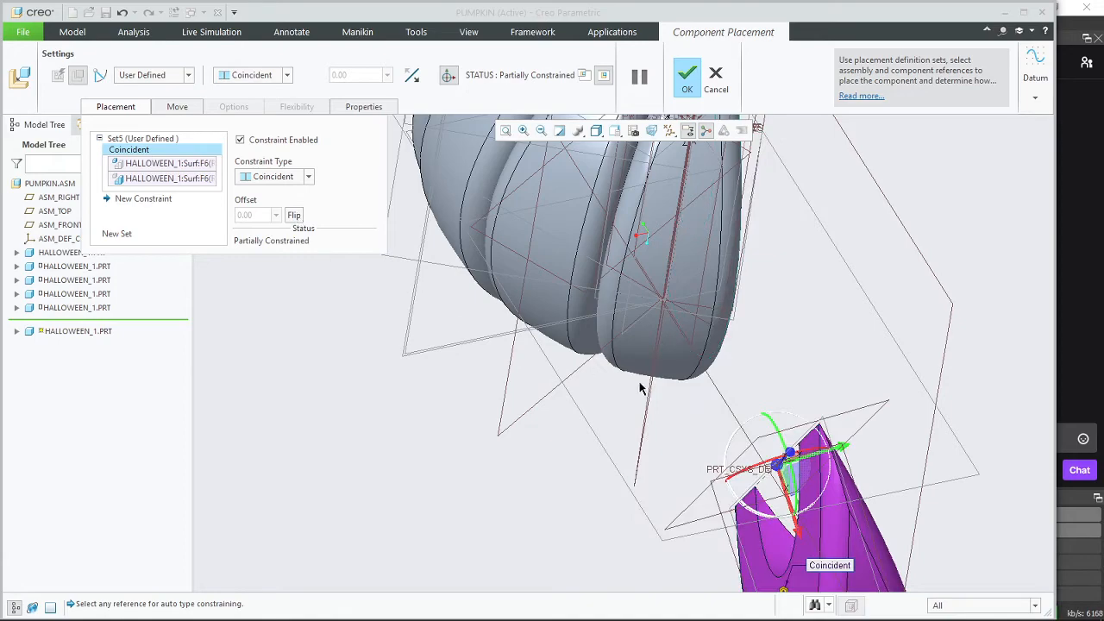
pyautogui.moveTo(735, 410); pyautogui.dragTo(655, 401, button='middle')
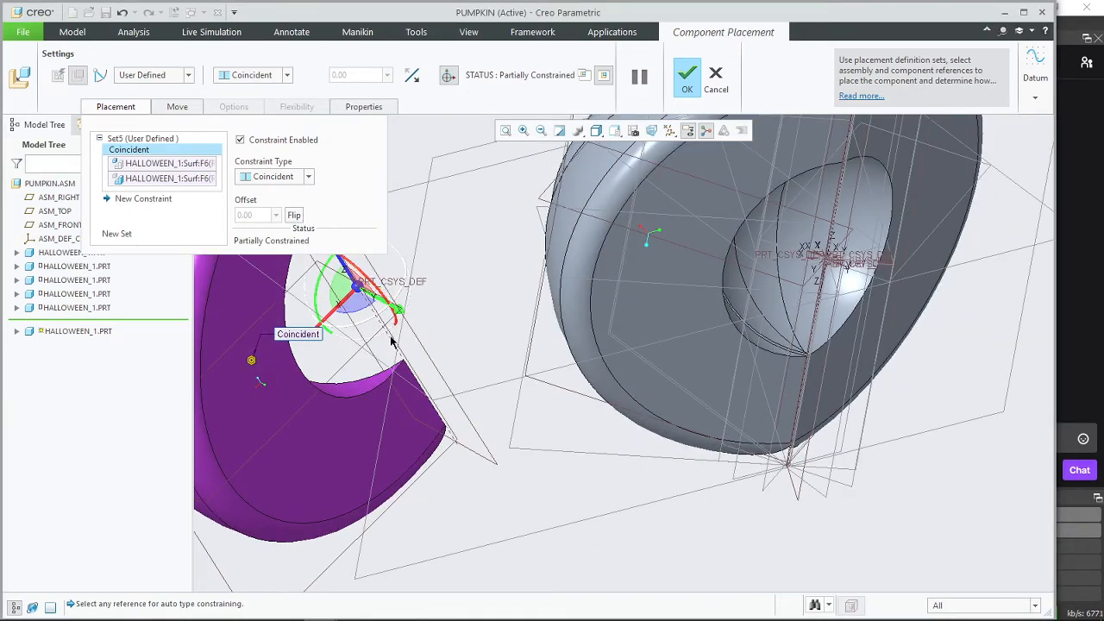
# Step: Try to make the segment's axis A_1 coincident with the central axis of the assembled pumpkin segments
pyautogui.scroll(-2, 391, 342)
pyautogui.click(774, 401)
pyautogui.scroll(3, 854, 389)
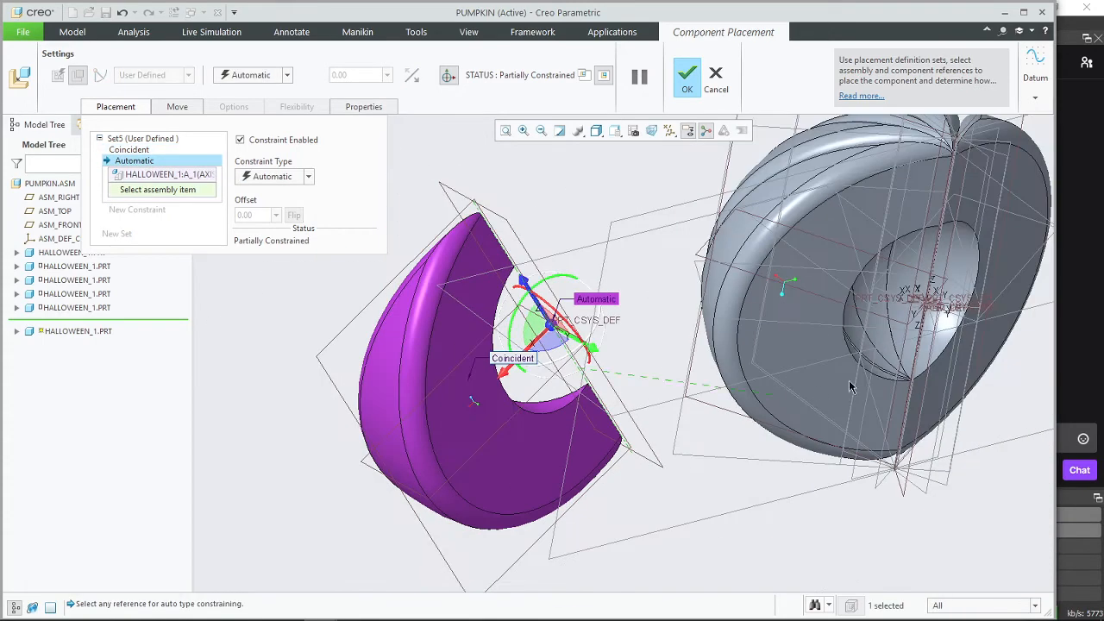
pyautogui.moveTo(854, 388)
pyautogui.mouseDown(button='middle')
pyautogui.moveTo(929, 326)
pyautogui.moveTo(862, 370)
pyautogui.mouseUp(button='middle')
pyautogui.scroll(-3, 738, 362)
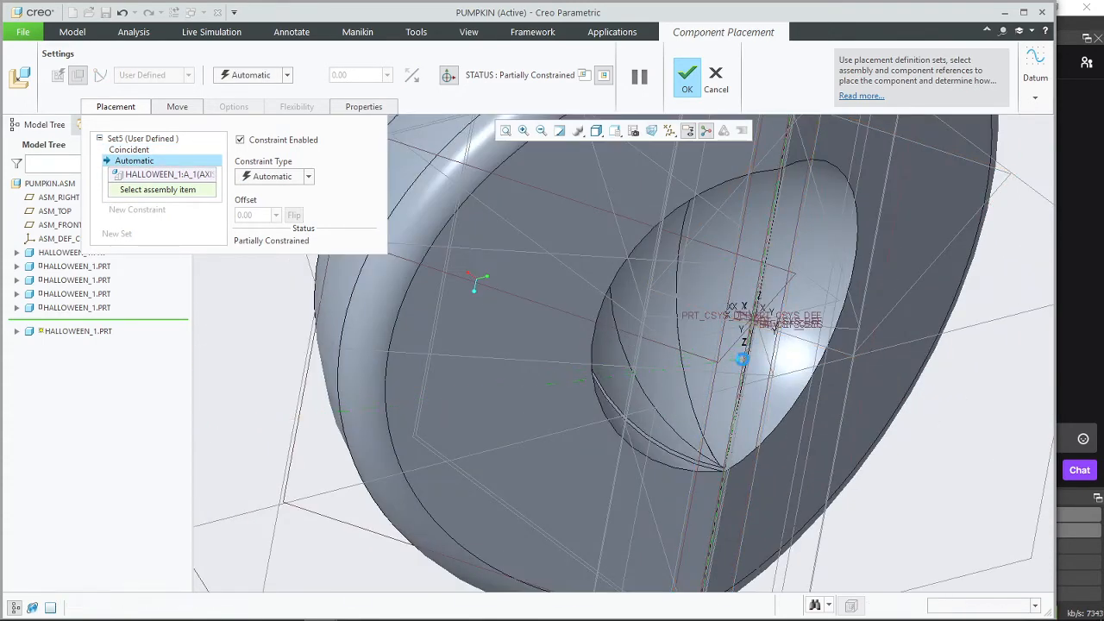
pyautogui.click(742, 361)
pyautogui.scroll(3, 665, 439)
pyautogui.moveTo(574, 458)
pyautogui.mouseDown(button='middle')
pyautogui.moveTo(592, 447)
pyautogui.moveTo(586, 436)
pyautogui.mouseUp(button='middle')
pyautogui.click(269, 76)
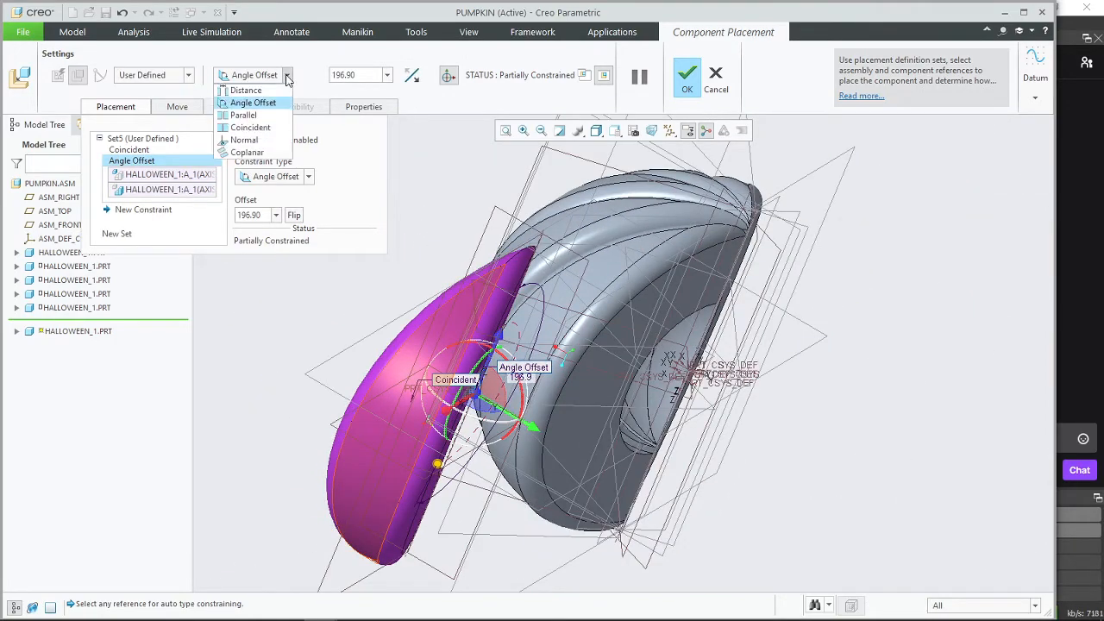
pyautogui.click(261, 126)
pyautogui.scroll(2, 811, 393)
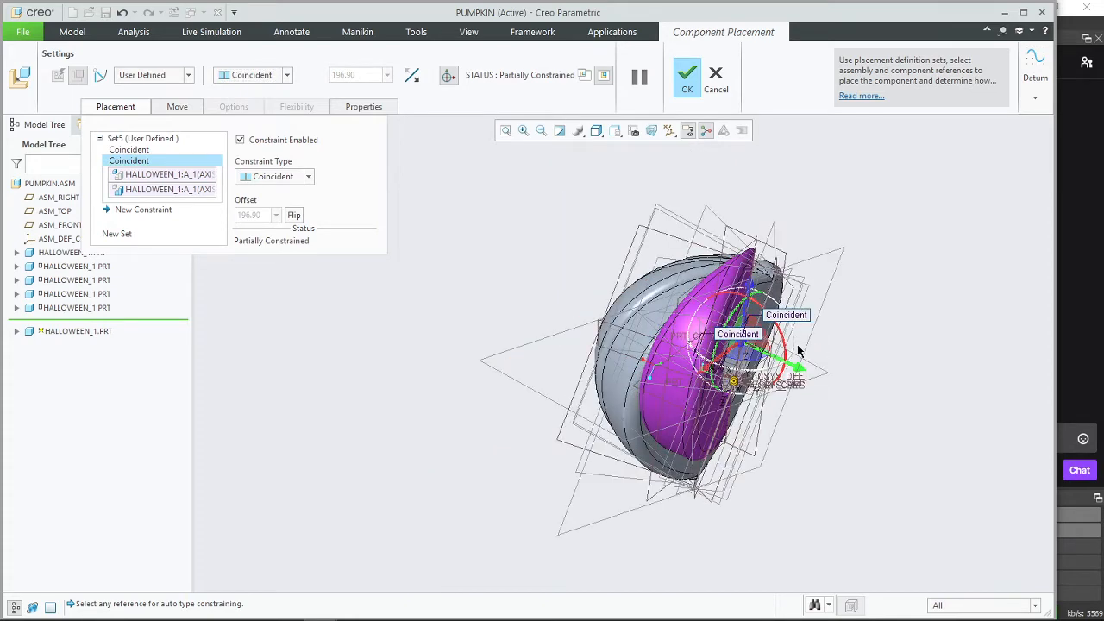
pyautogui.moveTo(799, 349); pyautogui.dragTo(802, 393, button='middle')
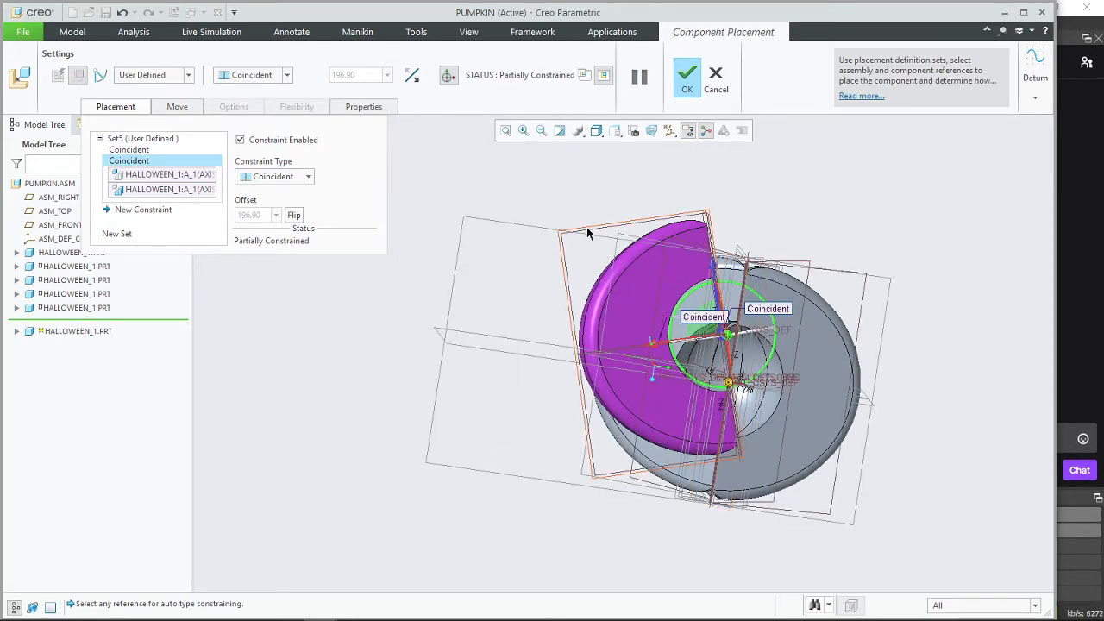
# Step: Discard the placement edit and delete the last HALLOWEEN_1.PRT component from the assembly
pyautogui.click(763, 369)
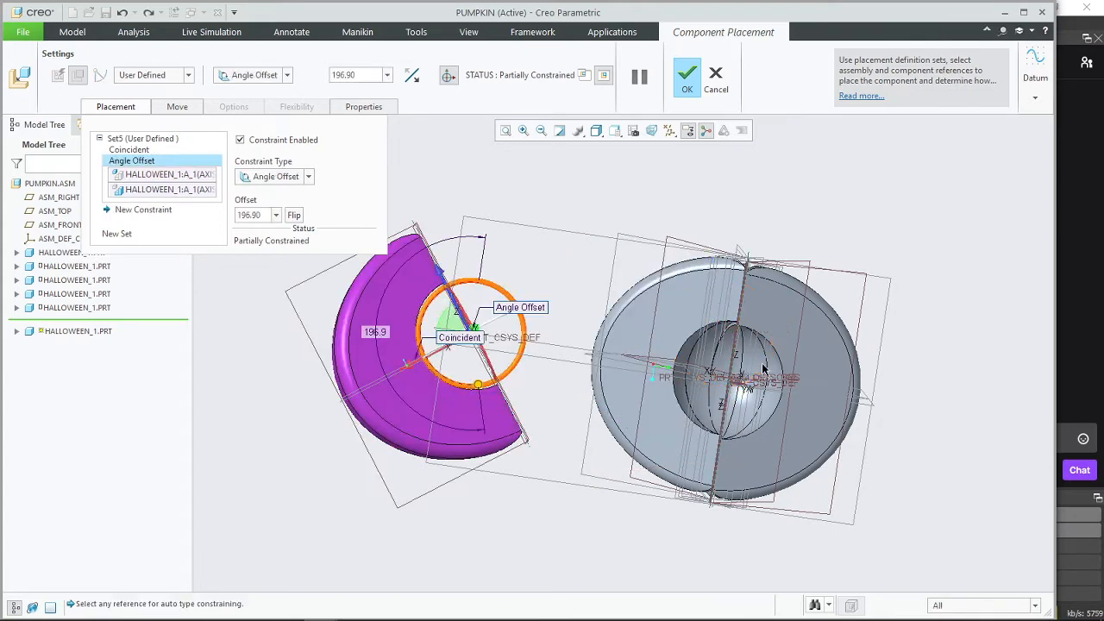
pyautogui.click(716, 78)
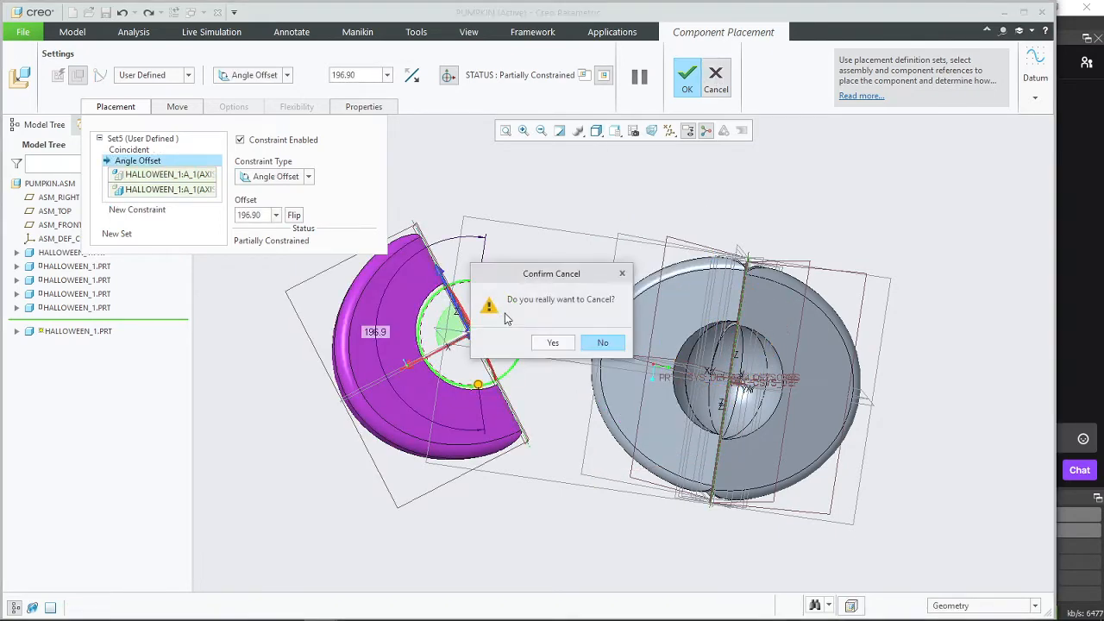
pyautogui.click(553, 343)
pyautogui.rightClick(57, 328)
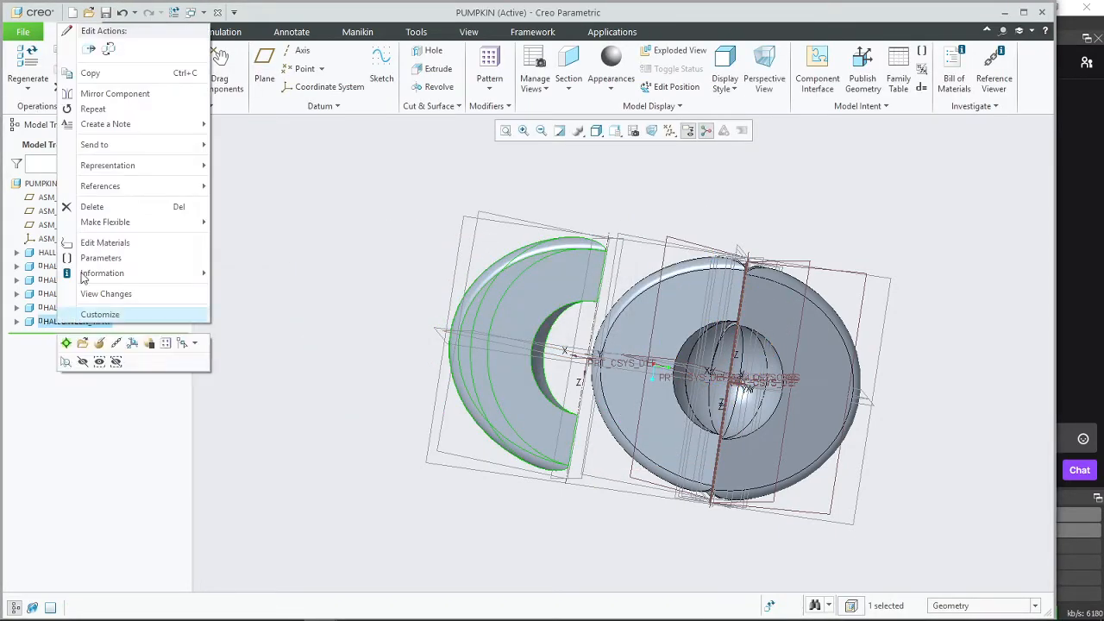
pyautogui.click(99, 207)
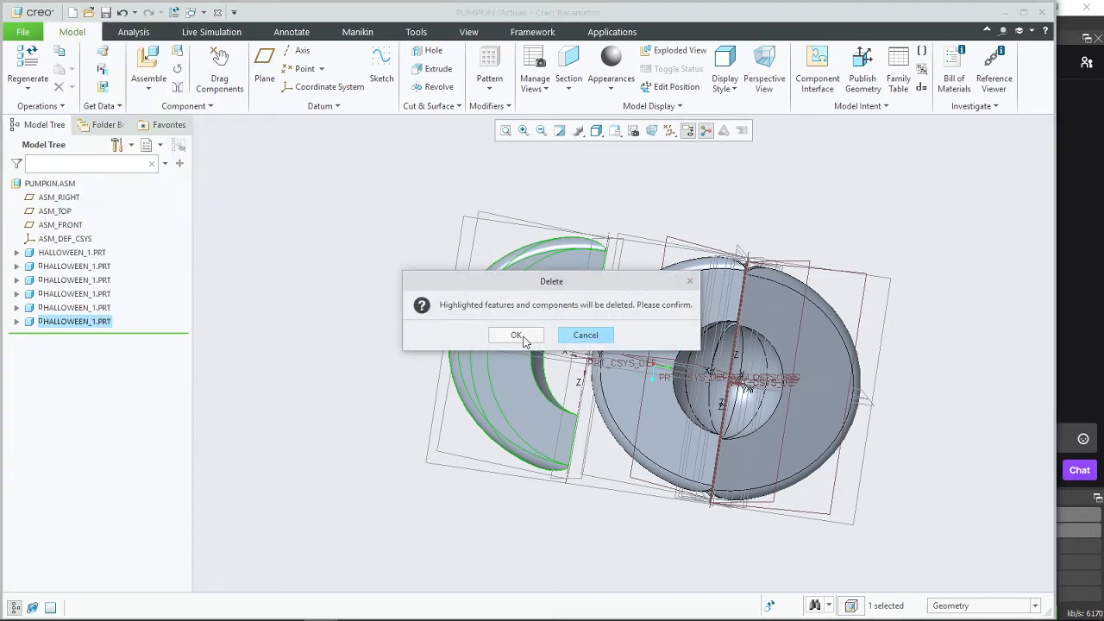
pyautogui.click(515, 336)
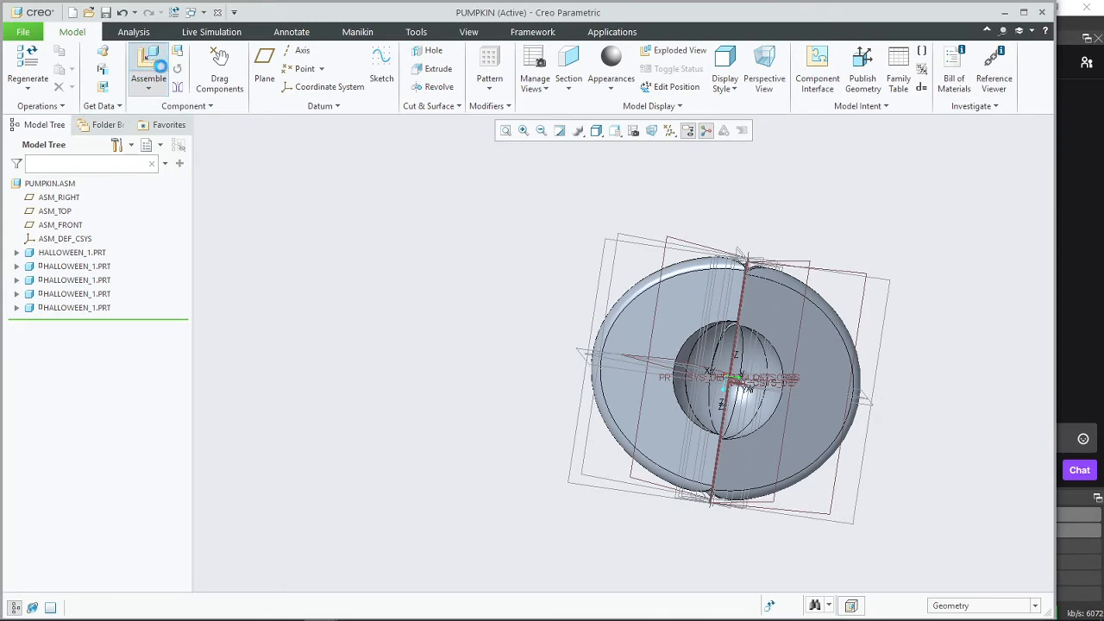
# Step: Assemble a sixth halloween_1.prt segment with its axis coincident with the pumpkin's central axis
pyautogui.click(158, 66)
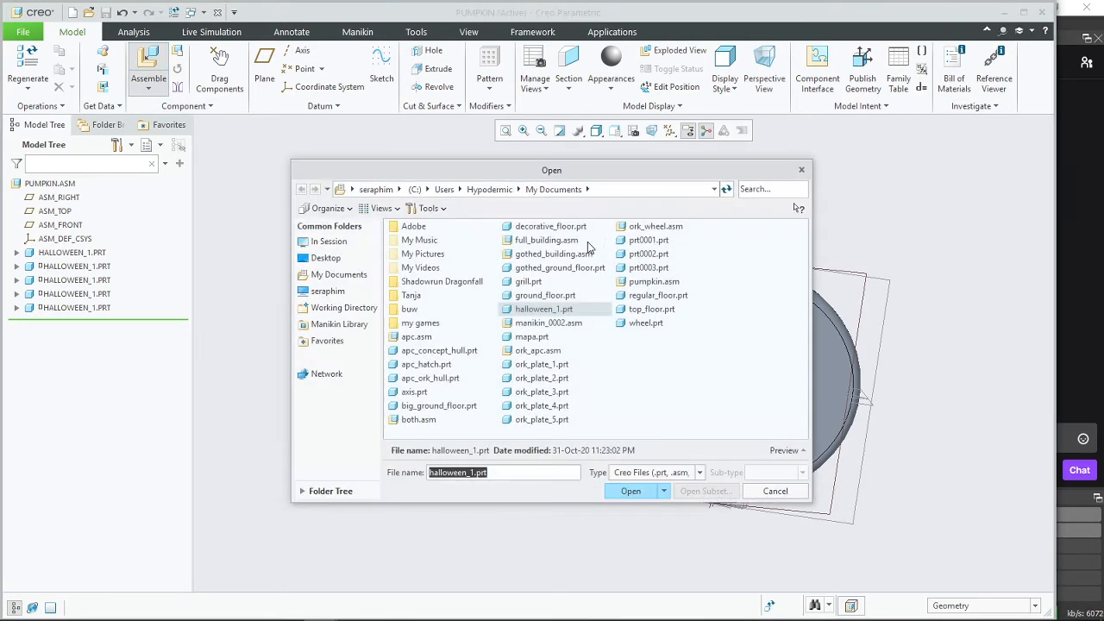
pyautogui.click(630, 491)
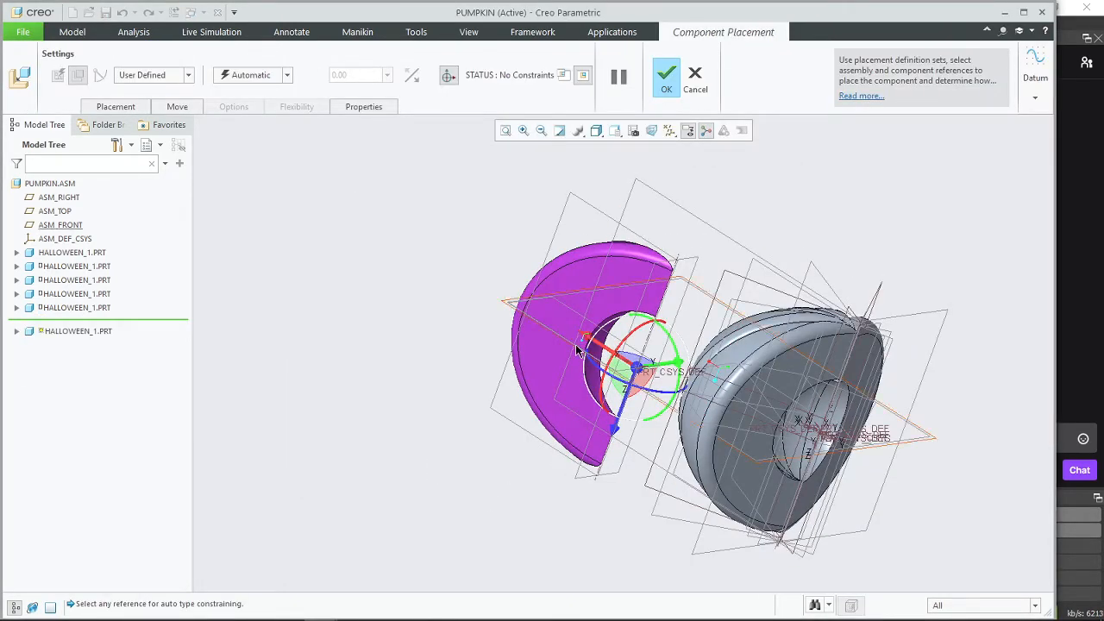
pyautogui.moveTo(670, 491); pyautogui.dragTo(635, 485, button='middle')
pyautogui.scroll(-3, 613, 385)
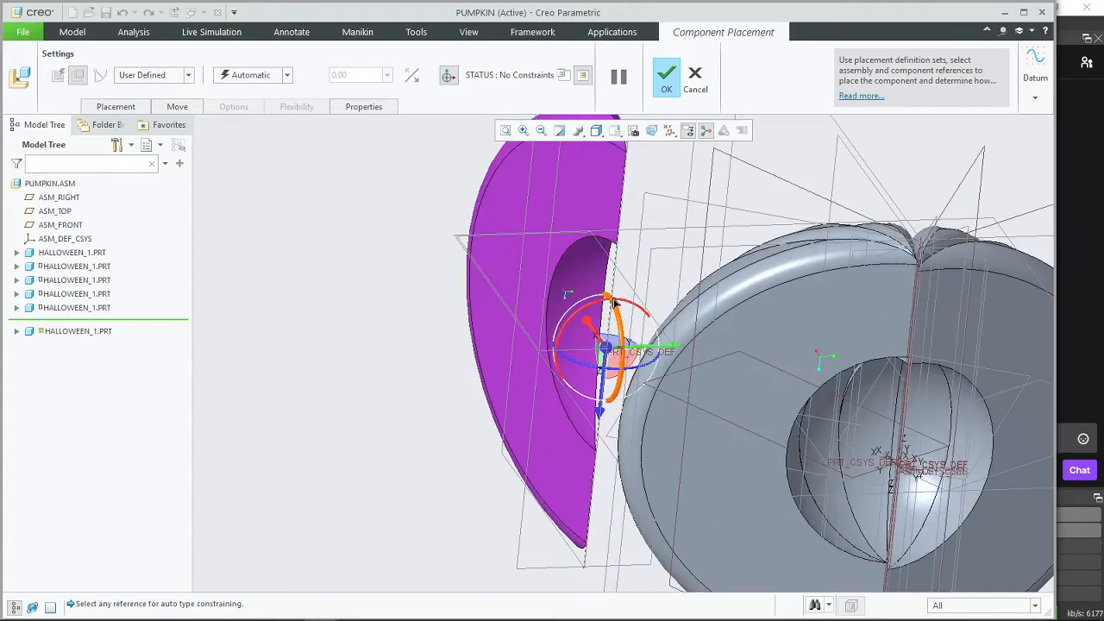
pyautogui.scroll(-2, 616, 282)
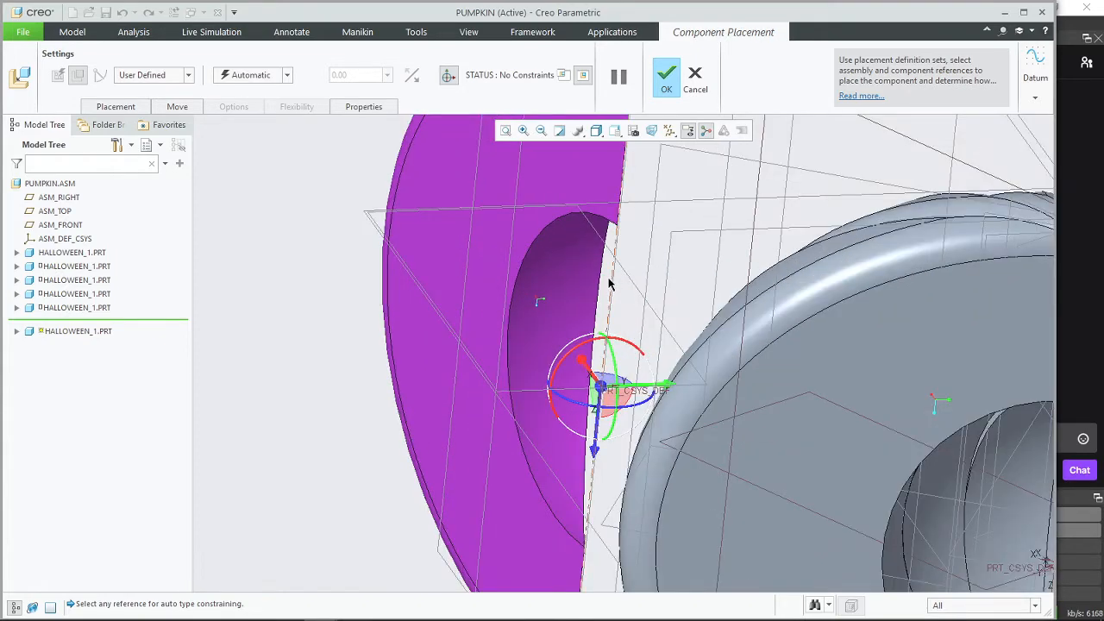
pyautogui.scroll(3, 643, 370)
pyautogui.scroll(-3, 834, 402)
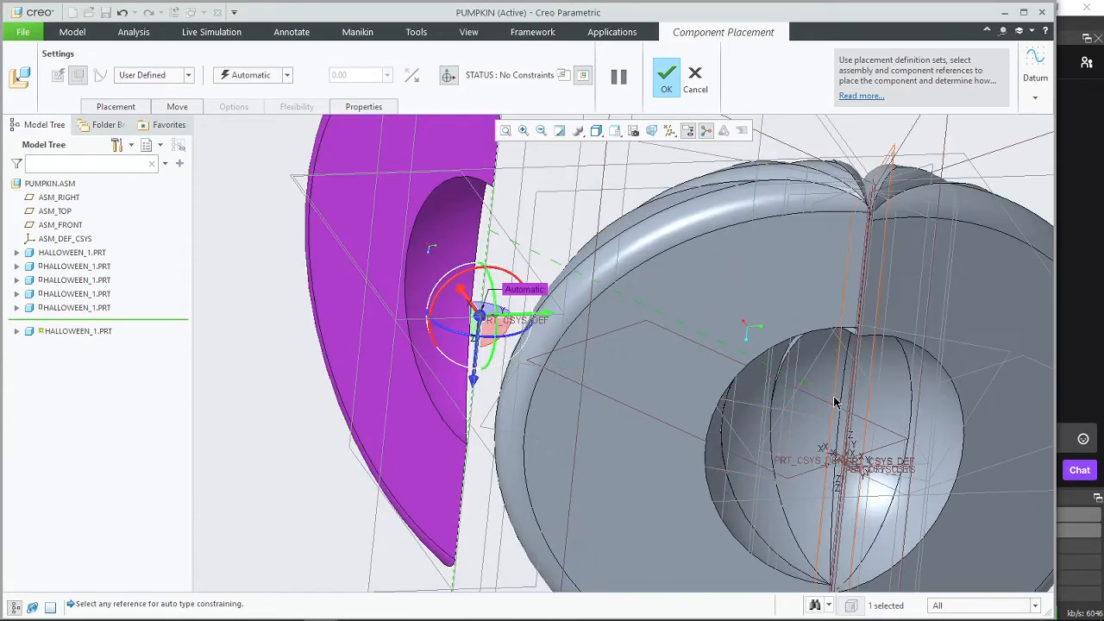
pyautogui.click(853, 407)
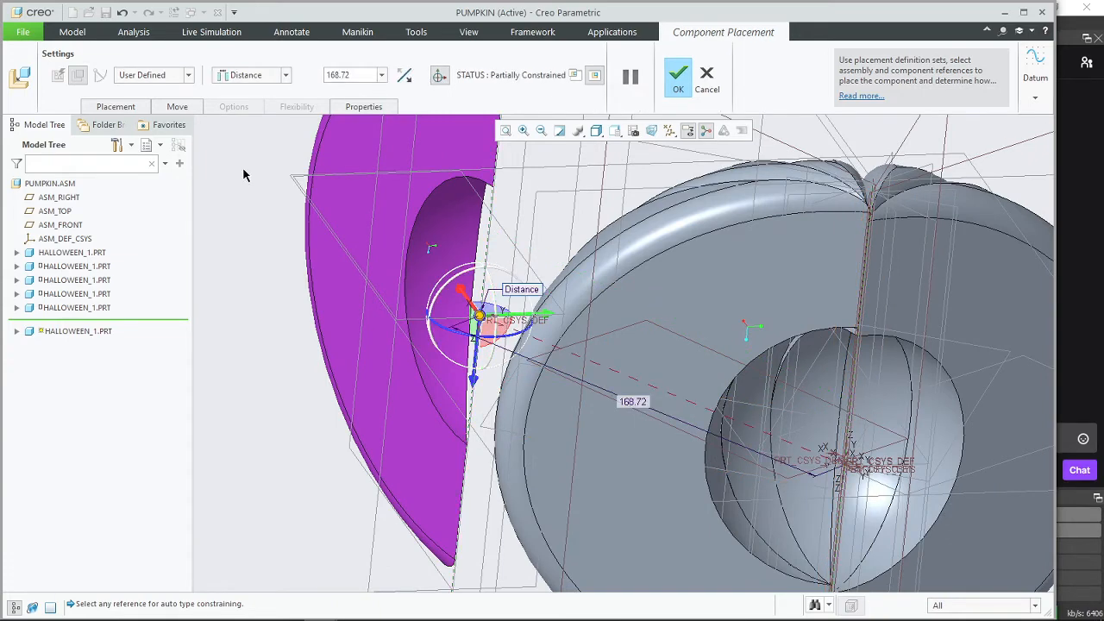
pyautogui.click(251, 129)
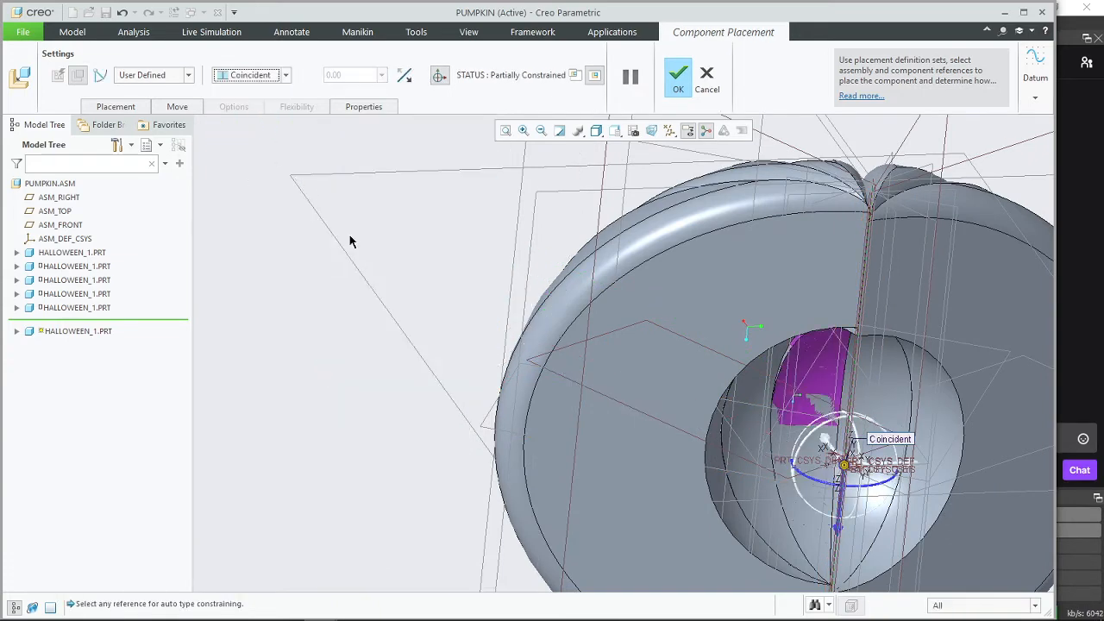
# Step: Rotate the sixth segment about the central axis to sit beside the existing segments and finish its placement
pyautogui.scroll(3, 470, 371)
pyautogui.moveTo(617, 428); pyautogui.dragTo(783, 439)
pyautogui.moveTo(433, 524); pyautogui.dragTo(418, 262, button='middle')
pyautogui.click(638, 338)
pyautogui.click(418, 258)
pyautogui.moveTo(538, 478); pyautogui.dragTo(454, 483, button='middle')
pyautogui.keyDown('shift'); pyautogui.moveTo(376, 458); pyautogui.dragTo(658, 530, button='middle'); pyautogui.keyUp('shift')
pyautogui.click(689, 131)
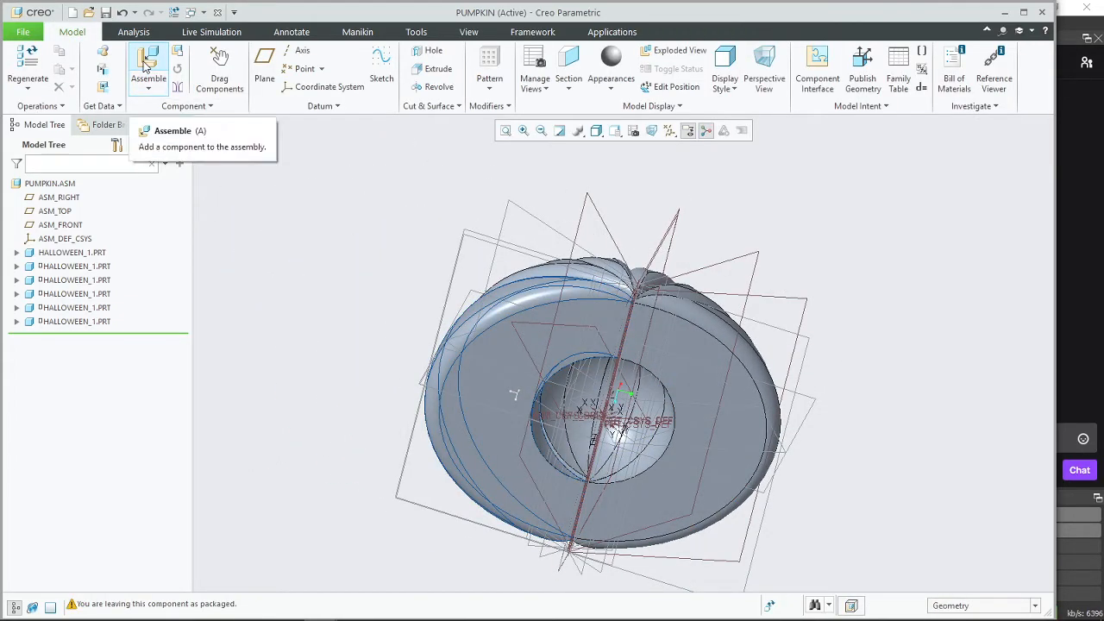
# Step: Assemble a seventh halloween_1.prt segment and constrain its axis as Coincident with the pumpkin's central axis
pyautogui.click(147, 68)
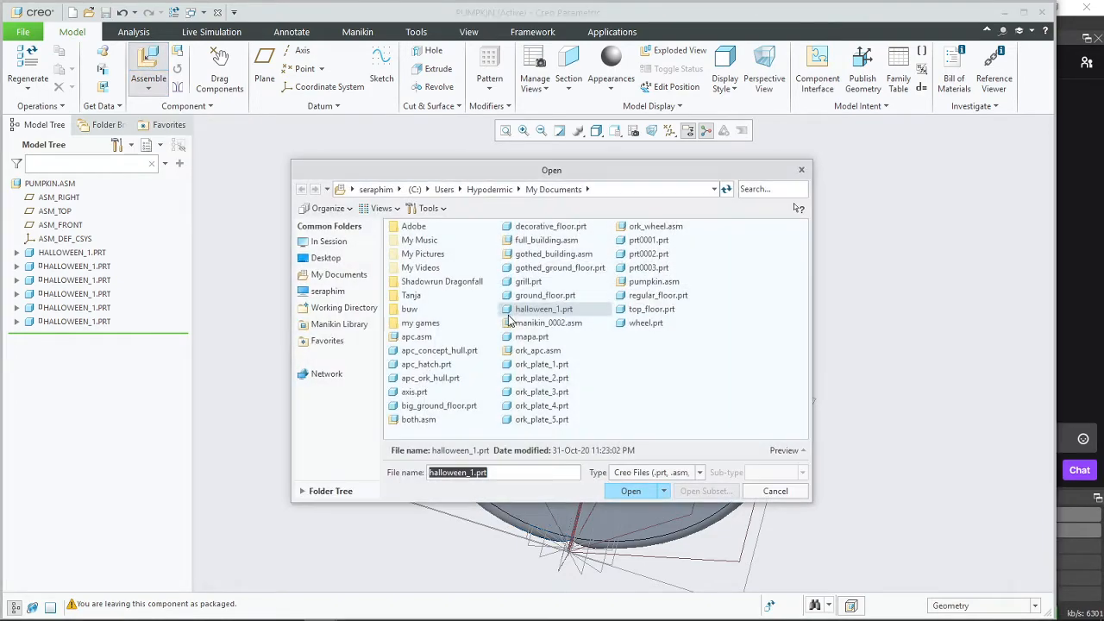
pyautogui.click(629, 489)
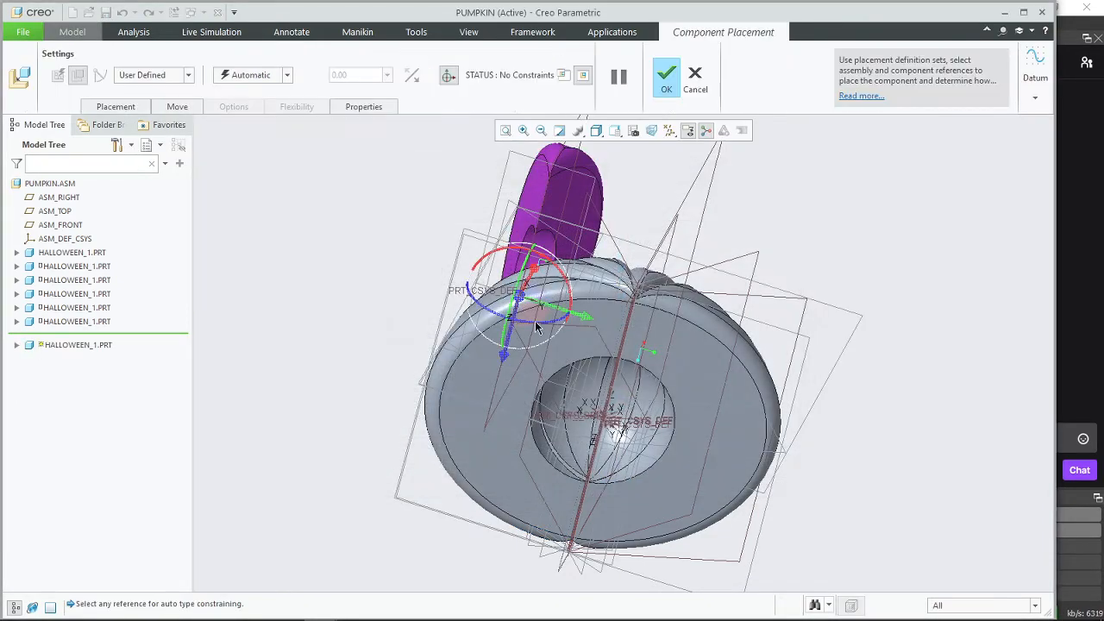
pyautogui.scroll(3, 511, 270)
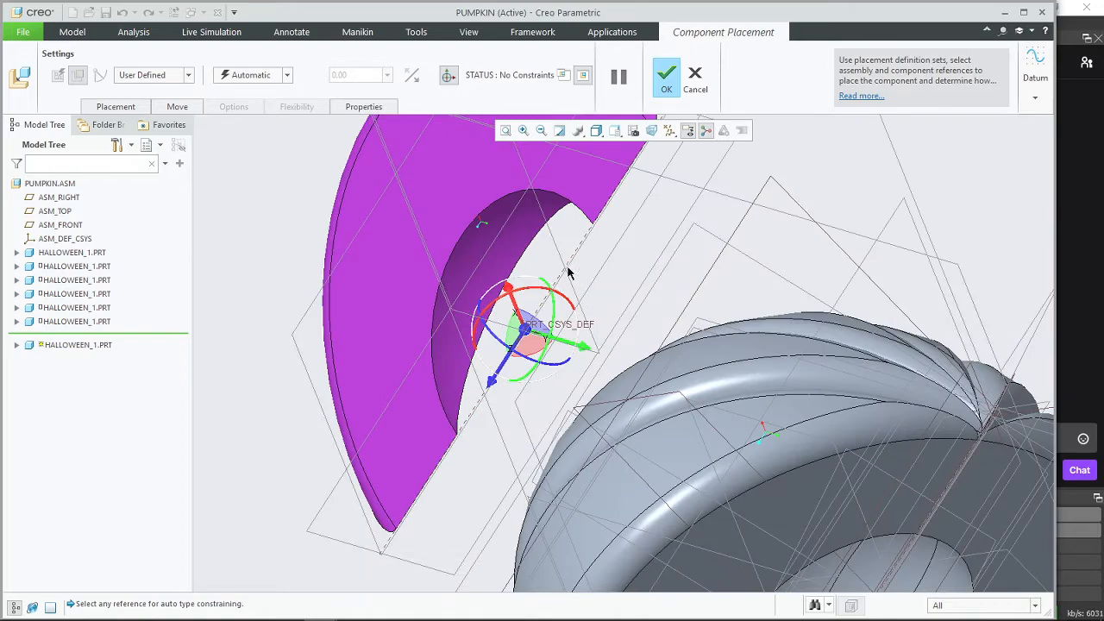
pyautogui.click(564, 322)
pyautogui.scroll(-3, 662, 437)
pyautogui.keyDown('shift'); pyautogui.moveTo(756, 524); pyautogui.dragTo(440, 256, button='middle'); pyautogui.keyUp('shift')
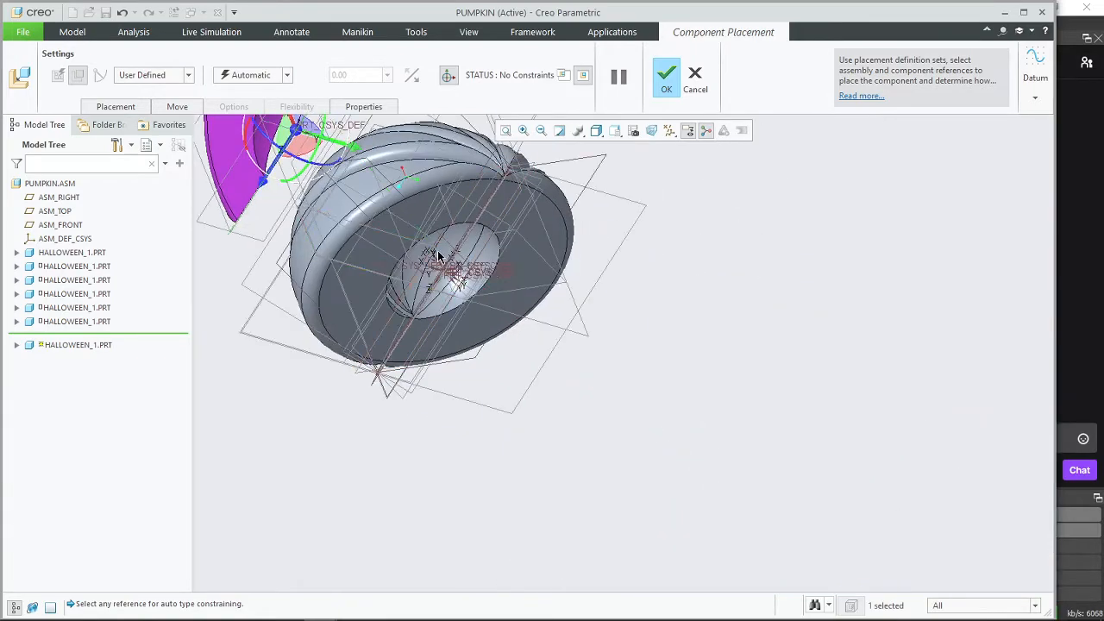
pyautogui.scroll(4, 448, 276)
pyautogui.scroll(1, 448, 274)
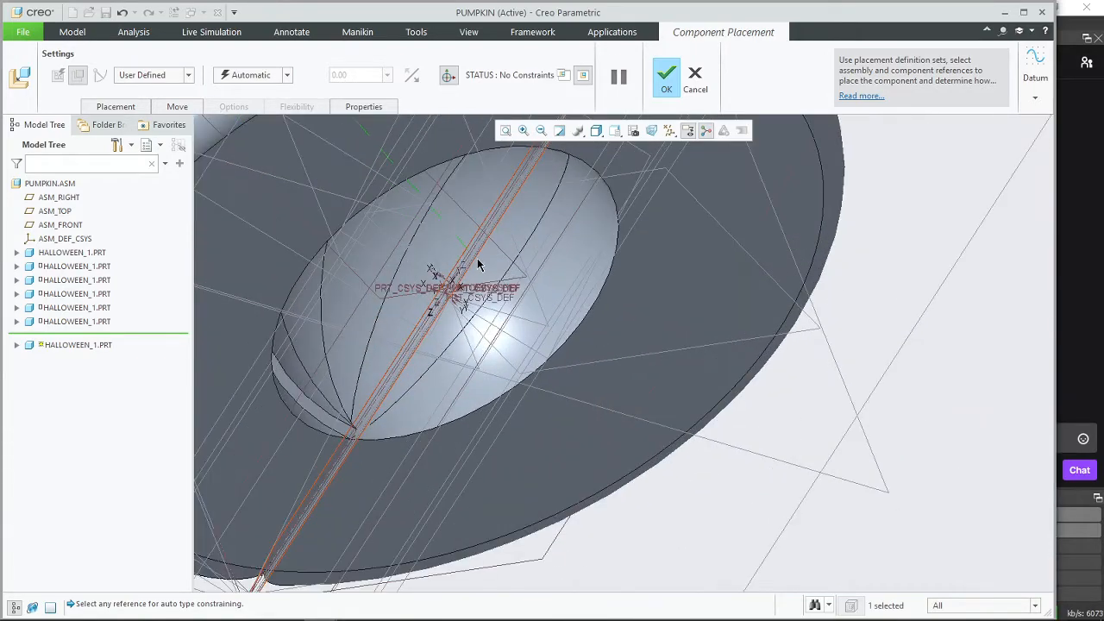
pyautogui.click(450, 315)
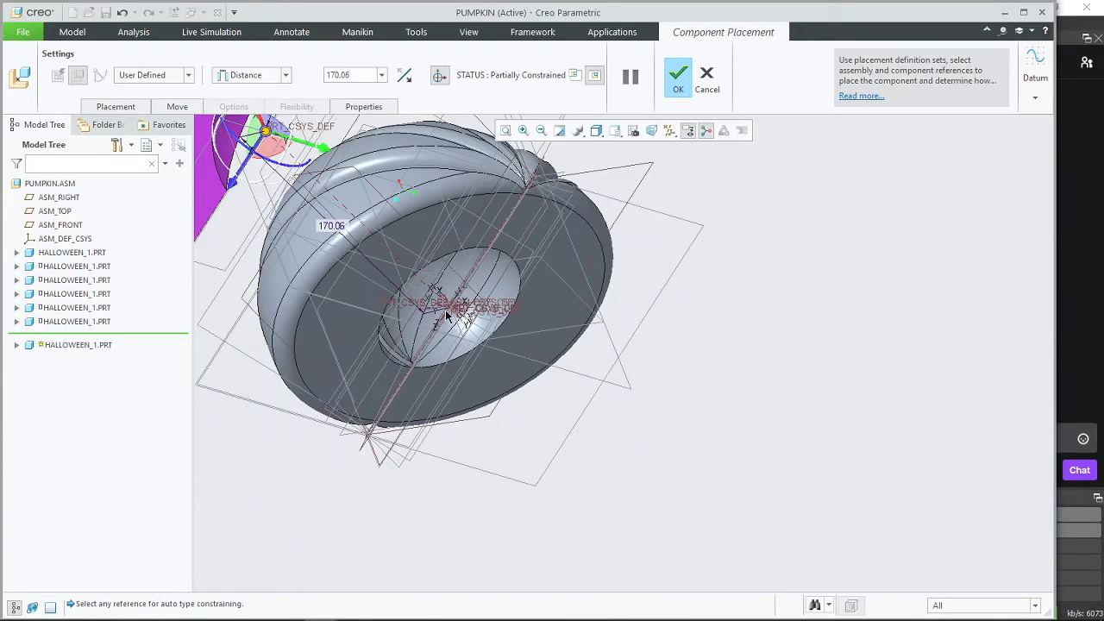
pyautogui.click(286, 75)
pyautogui.click(250, 129)
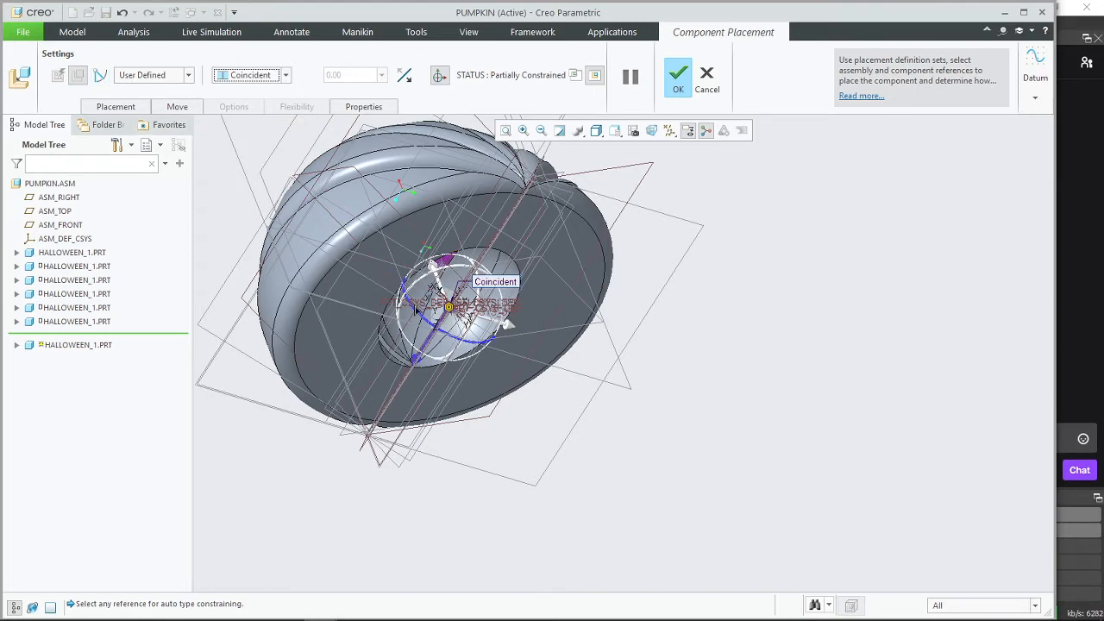
# Step: Rotate the seventh segment about the central axis to the open side of the pumpkin and finish its placement
pyautogui.moveTo(423, 320); pyautogui.dragTo(618, 355)
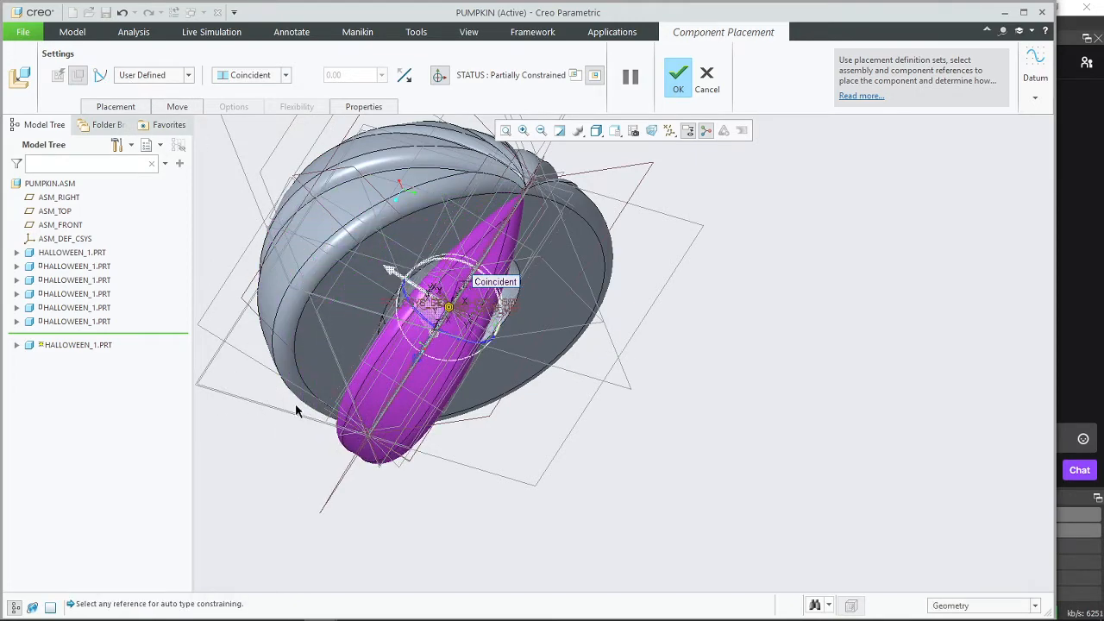
pyautogui.moveTo(290, 446)
pyautogui.mouseDown(button='middle')
pyautogui.moveTo(325, 451)
pyautogui.moveTo(302, 452)
pyautogui.mouseUp(button='middle')
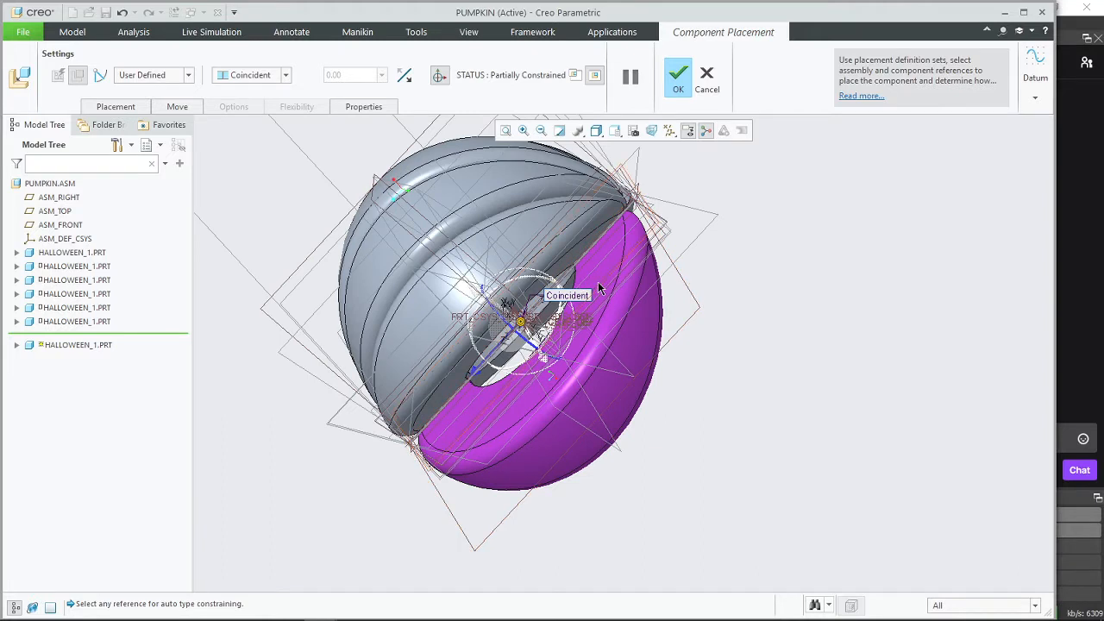
pyautogui.click(598, 284)
pyautogui.middleClick(715, 454)
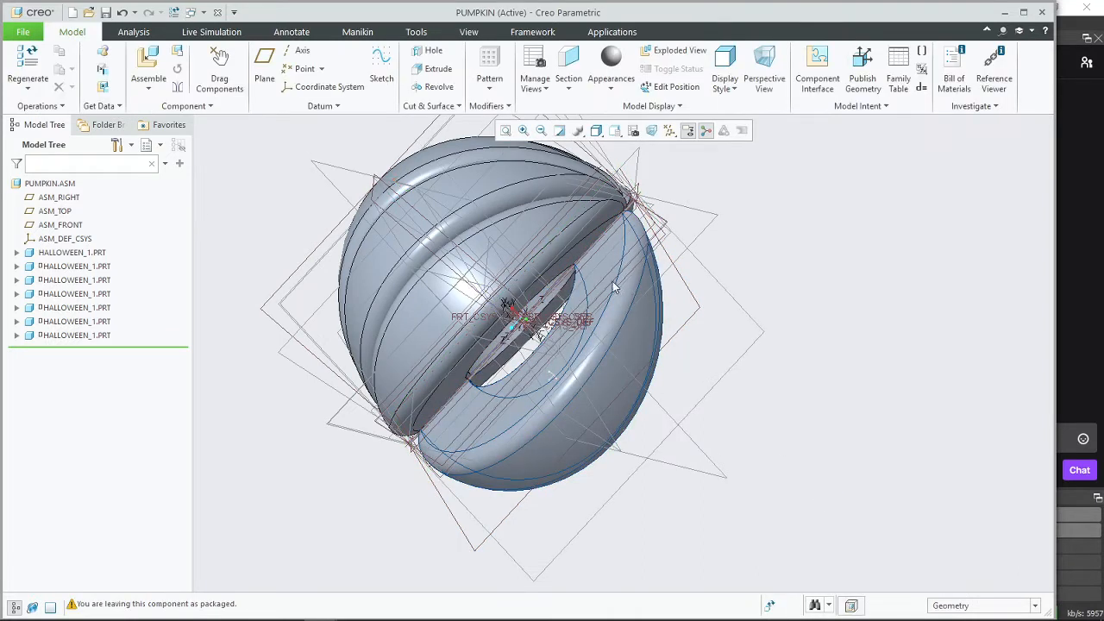
# Step: Redefine the seventh segment's placement so its flat side face is coincident with the exposed flat face of the adjacent segment
pyautogui.rightClick(85, 336)
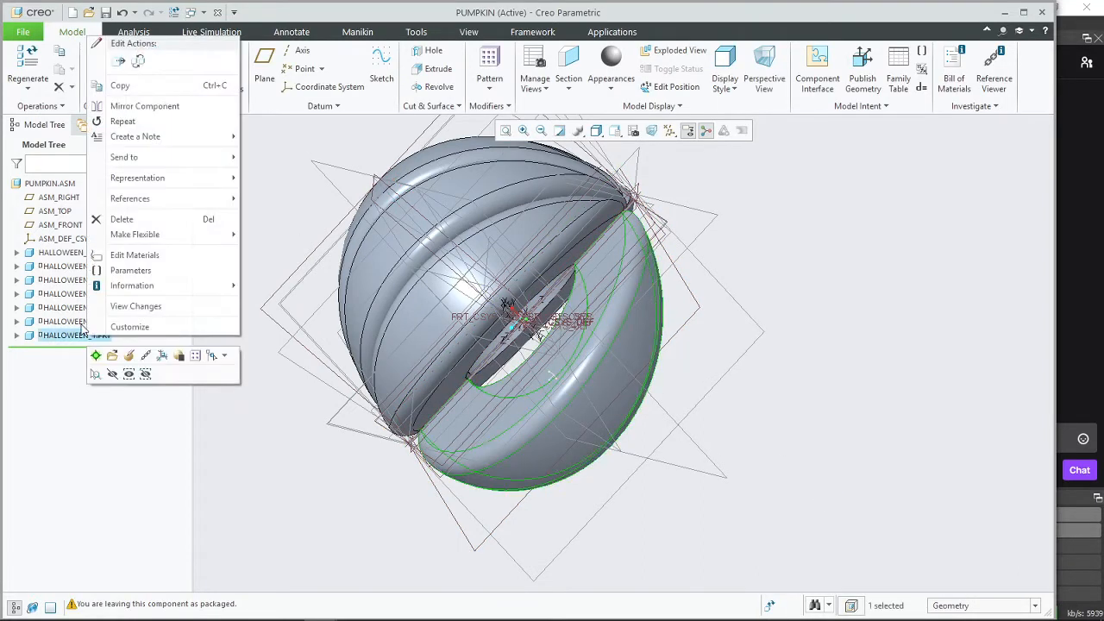
pyautogui.click(250, 463)
pyautogui.rightClick(93, 337)
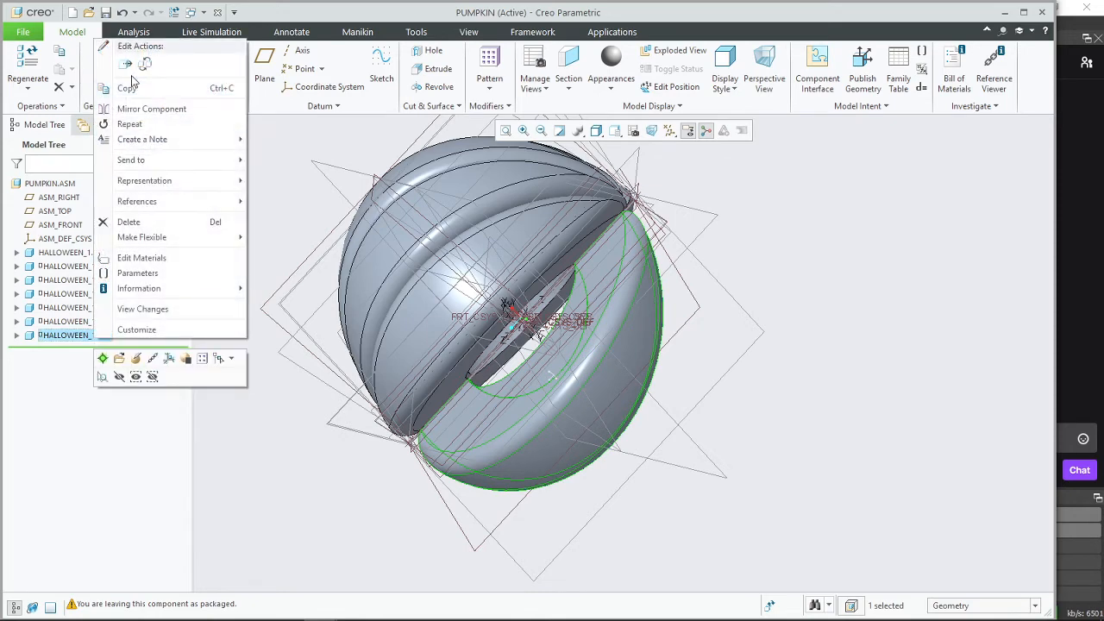
pyautogui.click(136, 361)
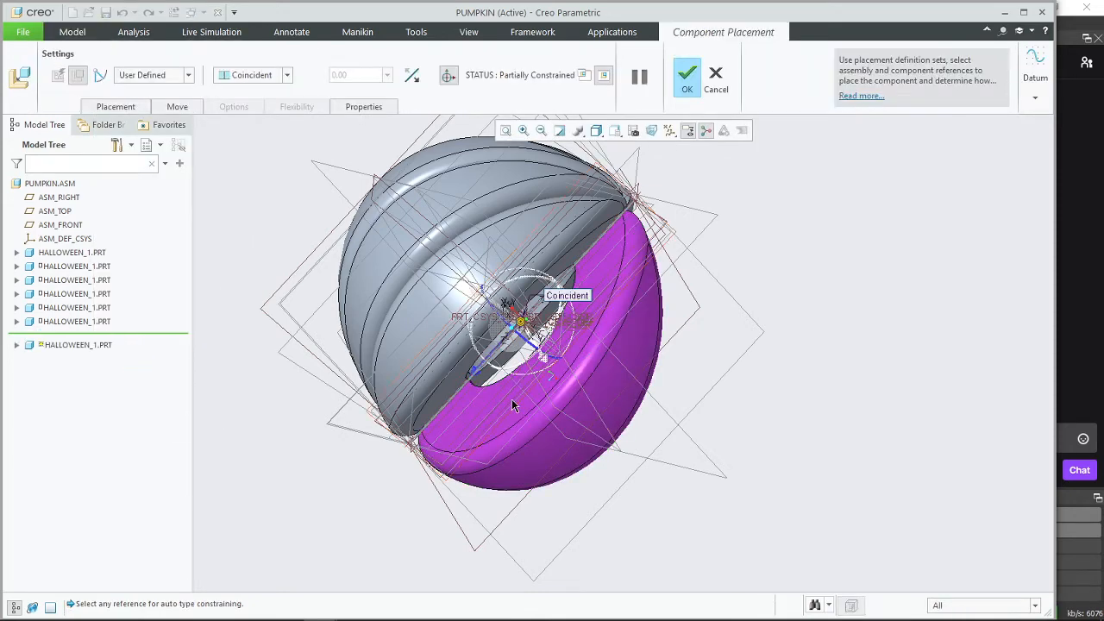
pyautogui.click(452, 457)
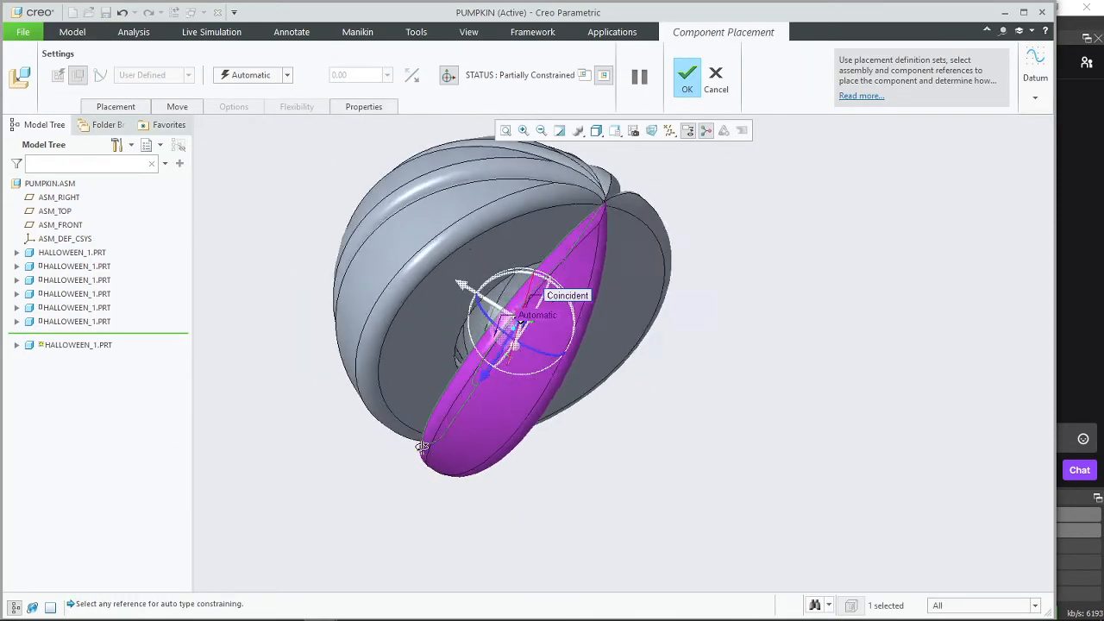
pyautogui.click(394, 374)
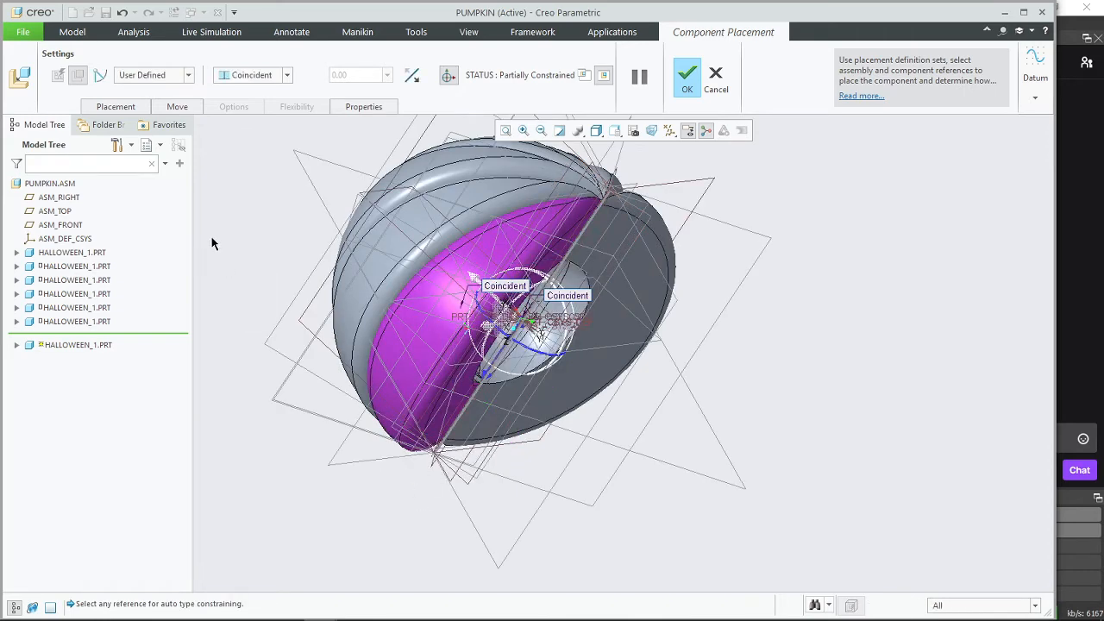
pyautogui.click(687, 78)
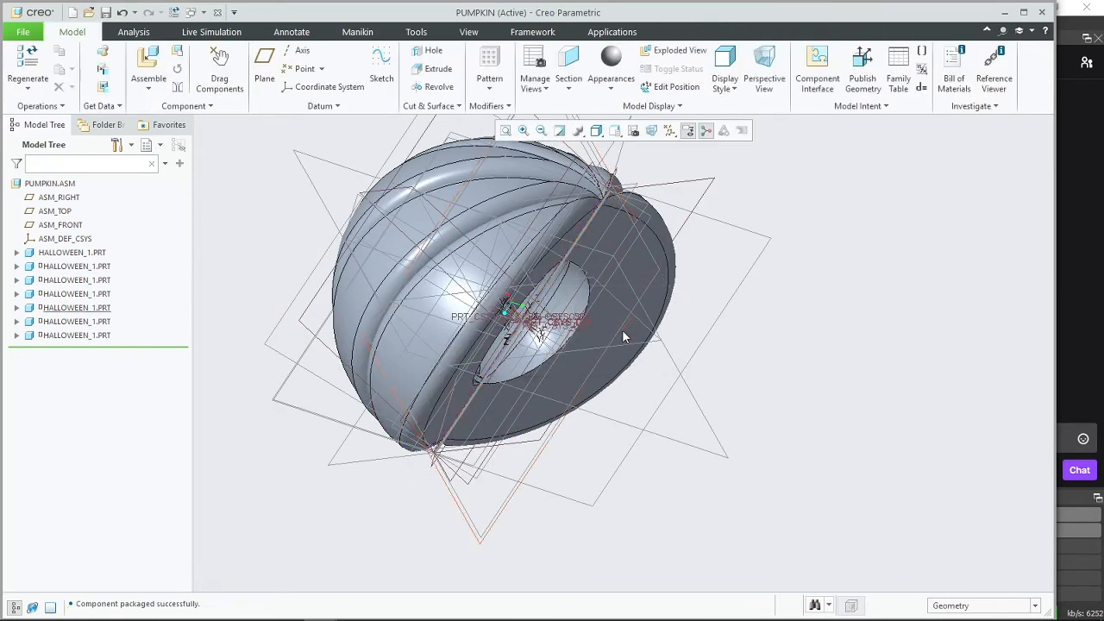
# Step: Assemble an eighth halloween_1.prt segment and constrain its axis as Coincident with the pumpkin's central axis
pyautogui.click(148, 67)
pyautogui.click(633, 489)
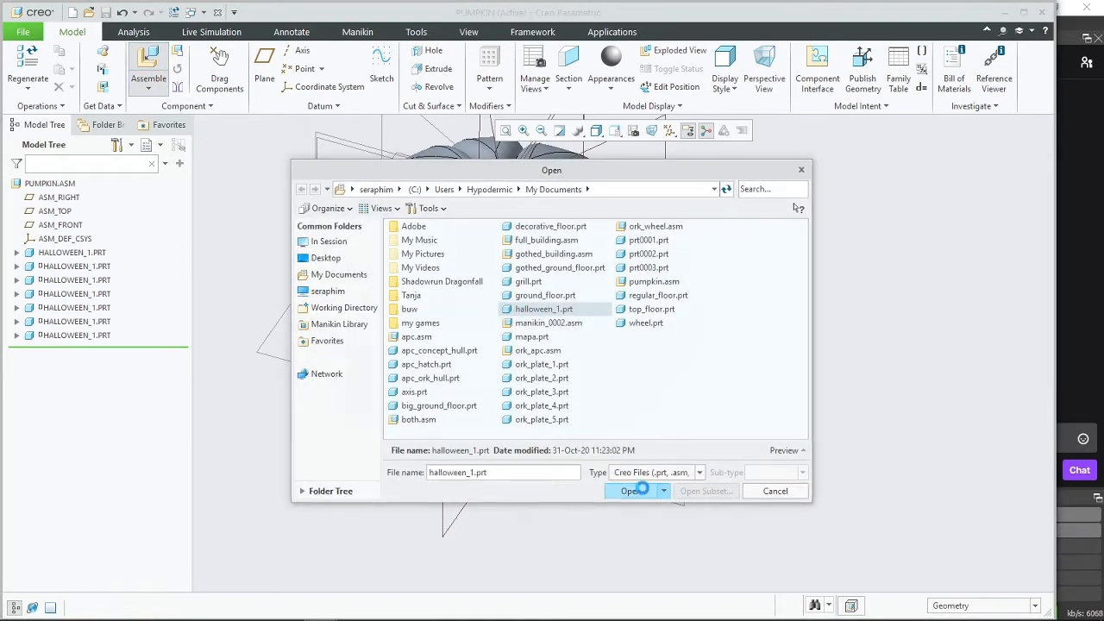
pyautogui.moveTo(458, 365); pyautogui.dragTo(521, 316, button='middle')
pyautogui.scroll(-4, 521, 316)
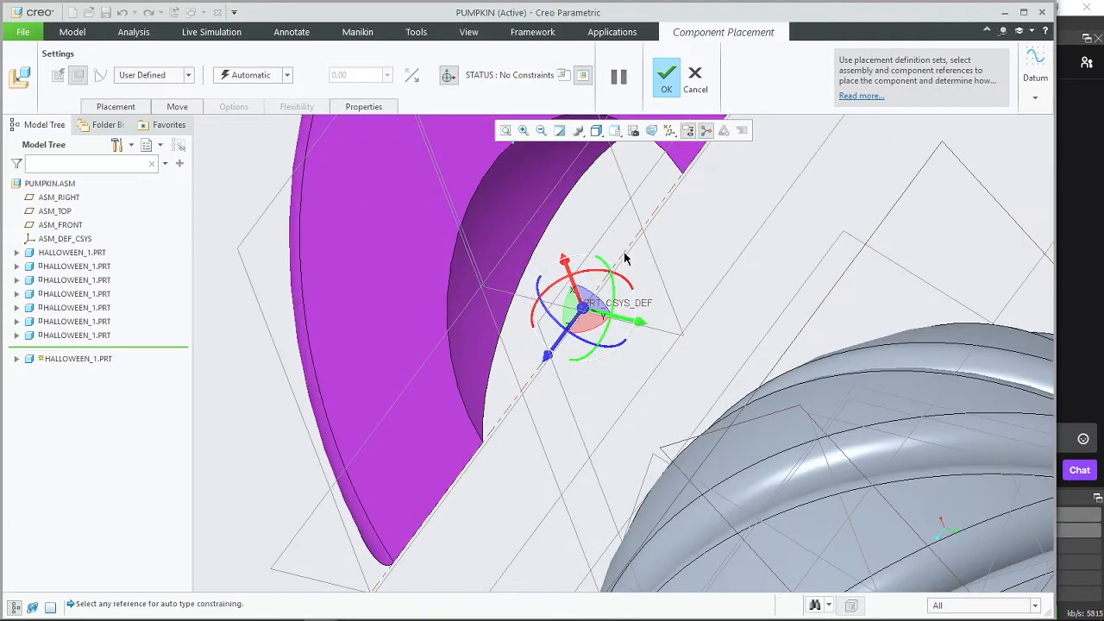
pyautogui.click(626, 299)
pyautogui.scroll(4, 691, 498)
pyautogui.keyDown('shift'); pyautogui.moveTo(749, 512); pyautogui.dragTo(397, 277, button='middle'); pyautogui.keyUp('shift')
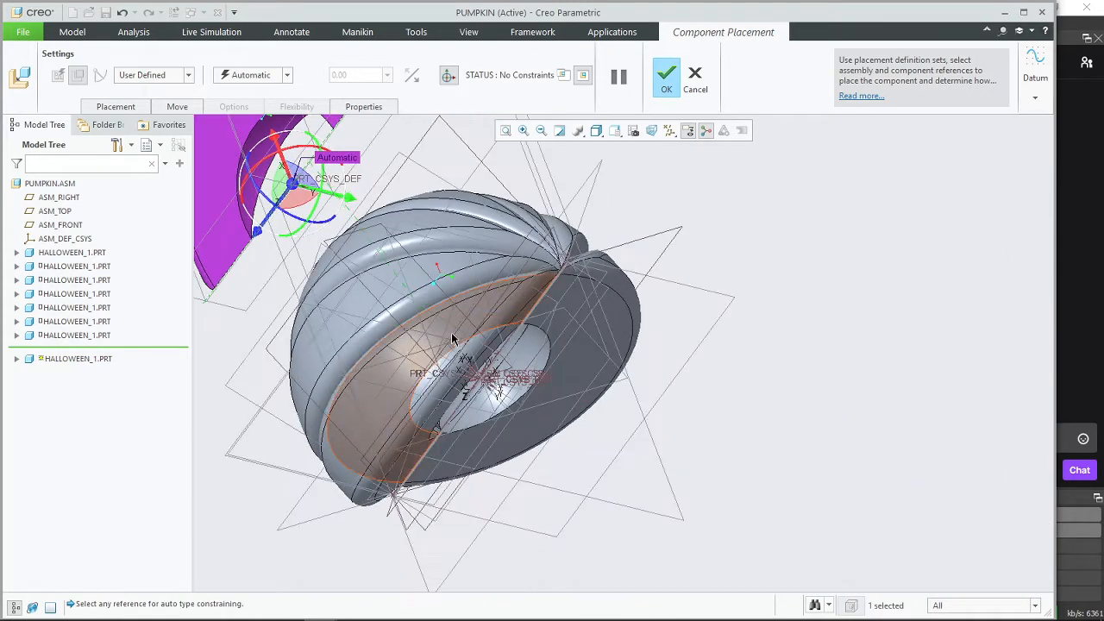
pyautogui.scroll(-2, 452, 339)
pyautogui.moveTo(538, 436); pyautogui.dragTo(505, 408, button='middle')
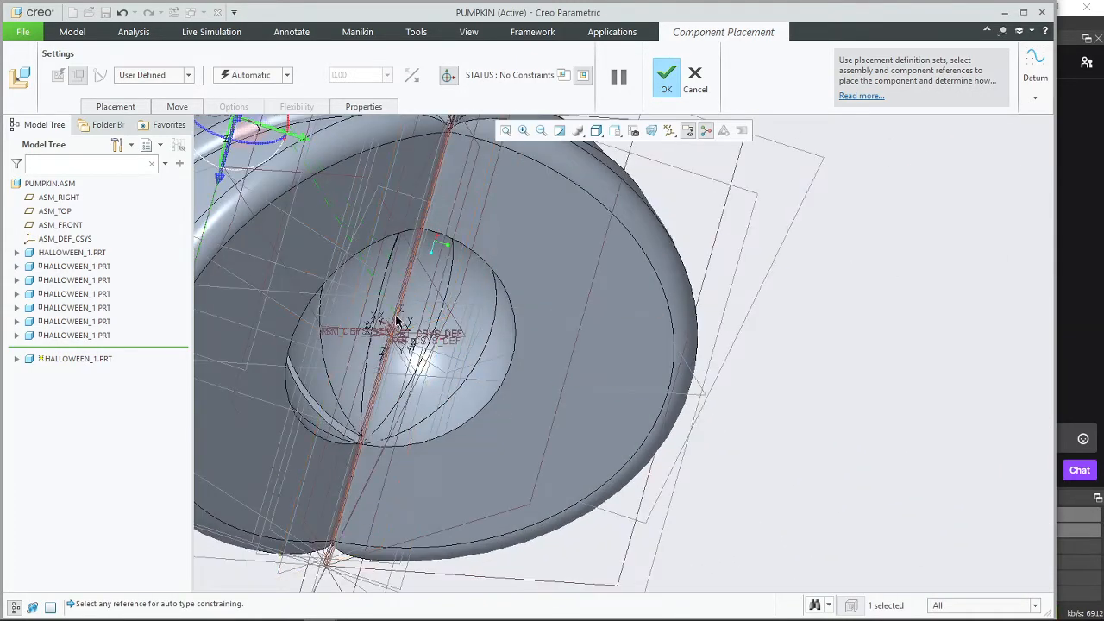
pyautogui.click(395, 315)
pyautogui.scroll(3, 371, 380)
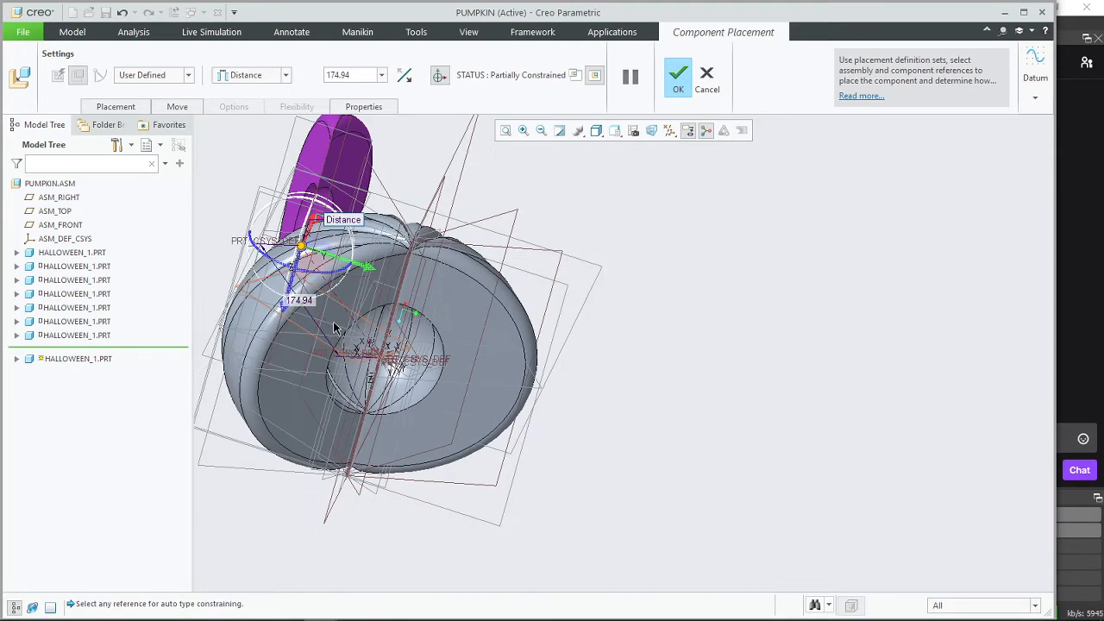
pyautogui.click(284, 76)
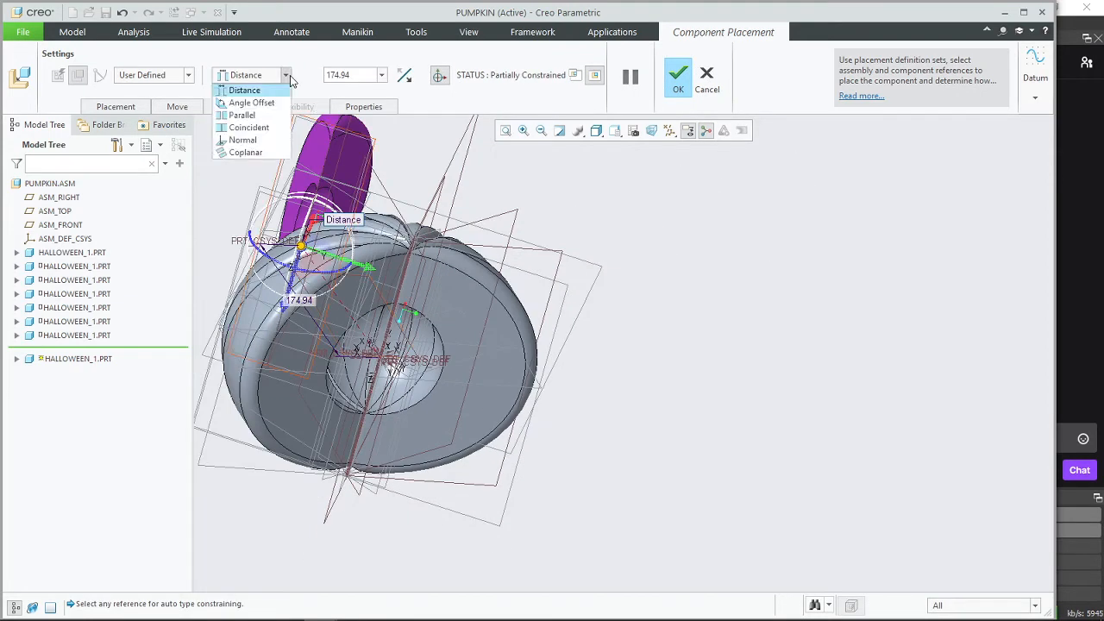
pyautogui.click(258, 129)
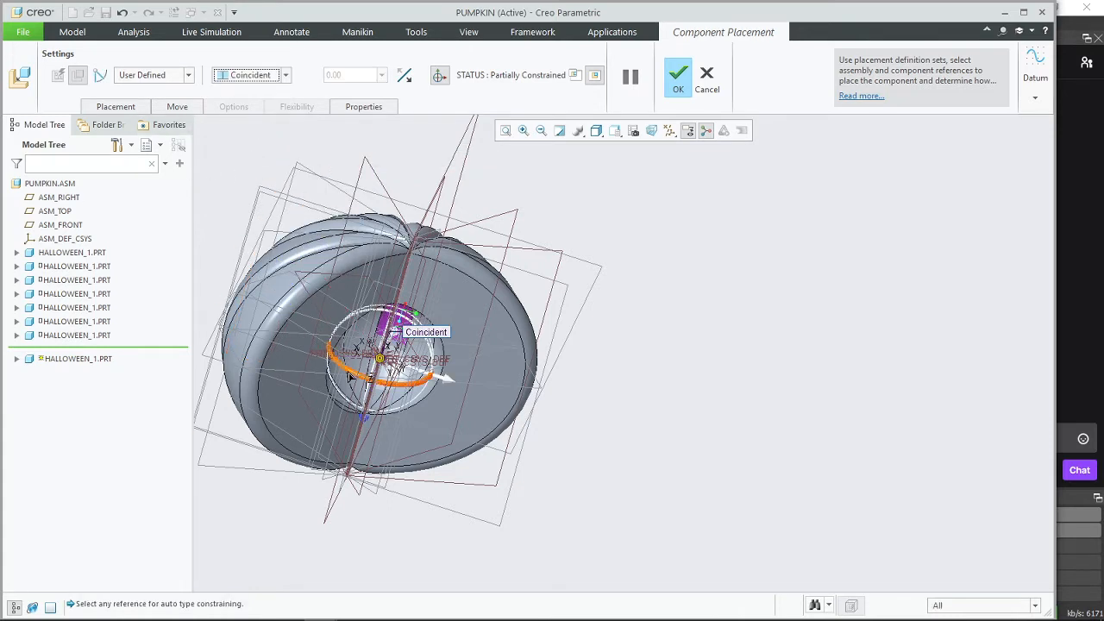
# Step: Rotate the eighth segment into the opening and finish its placement with its flat side face coincident with the neighbouring segment's face
pyautogui.moveTo(349, 377); pyautogui.dragTo(654, 342)
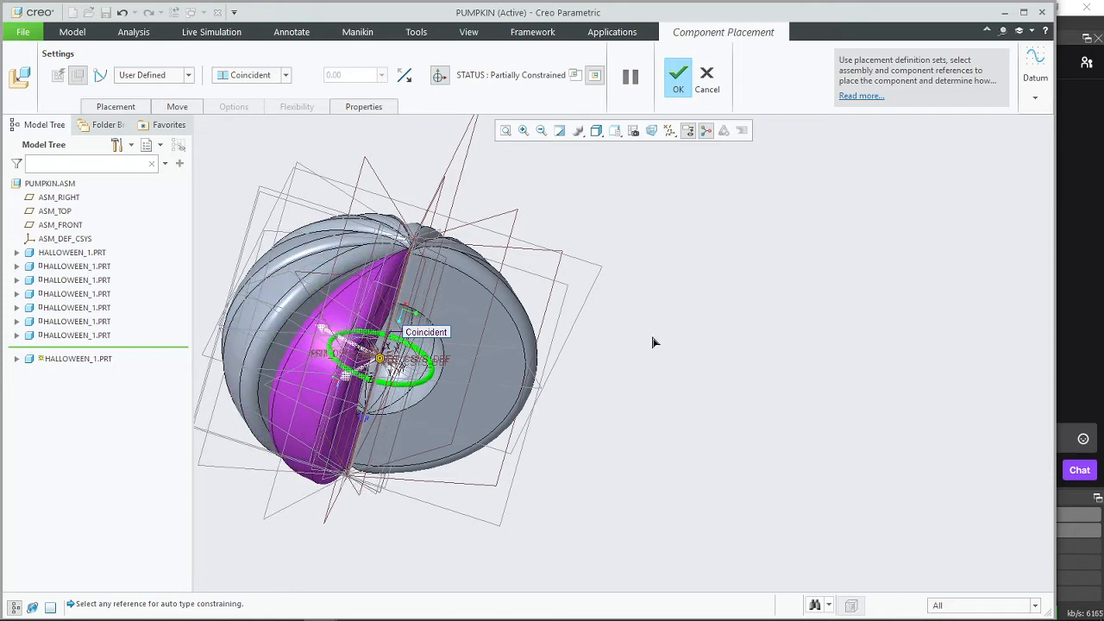
pyautogui.moveTo(367, 522)
pyautogui.mouseDown(button='middle')
pyautogui.moveTo(433, 515)
pyautogui.moveTo(388, 522)
pyautogui.mouseUp(button='middle')
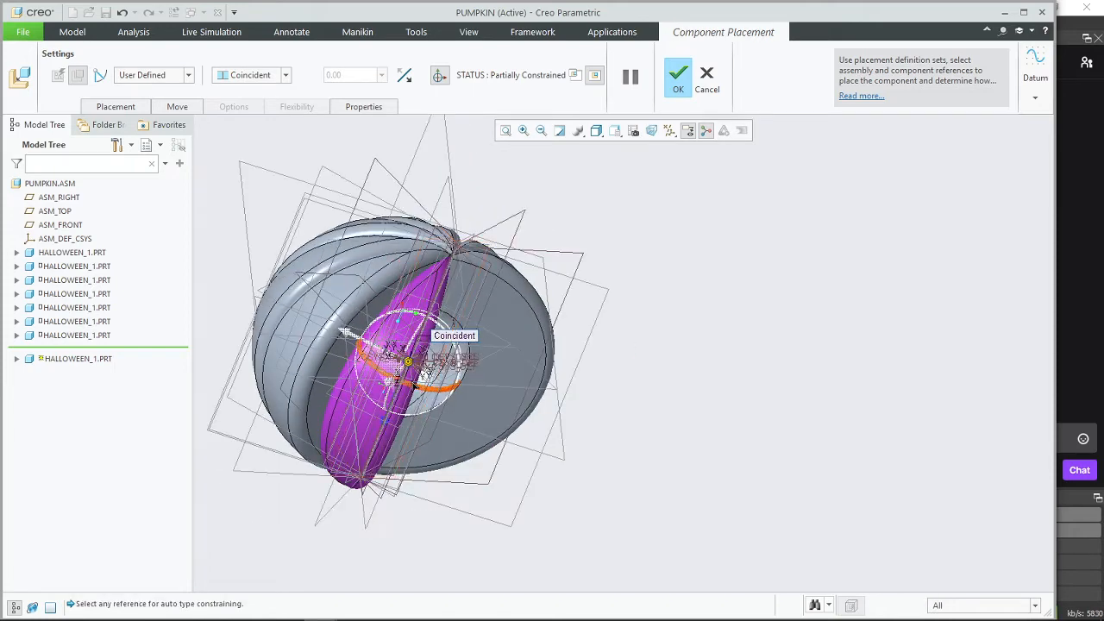
pyautogui.moveTo(414, 384); pyautogui.dragTo(432, 390)
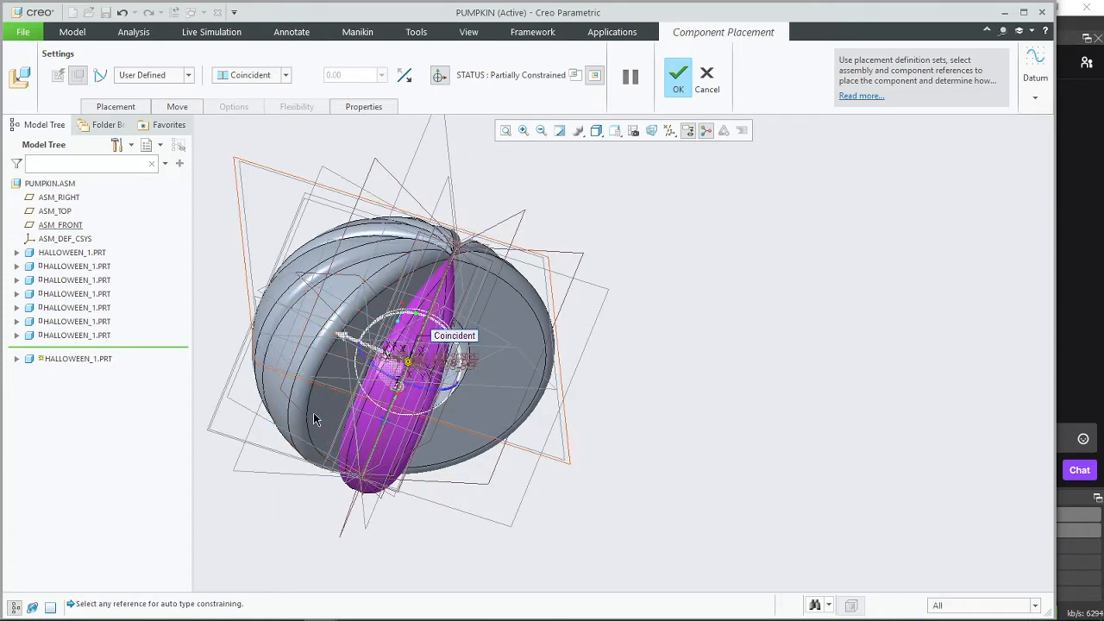
pyautogui.moveTo(253, 396); pyautogui.dragTo(336, 474, button='middle')
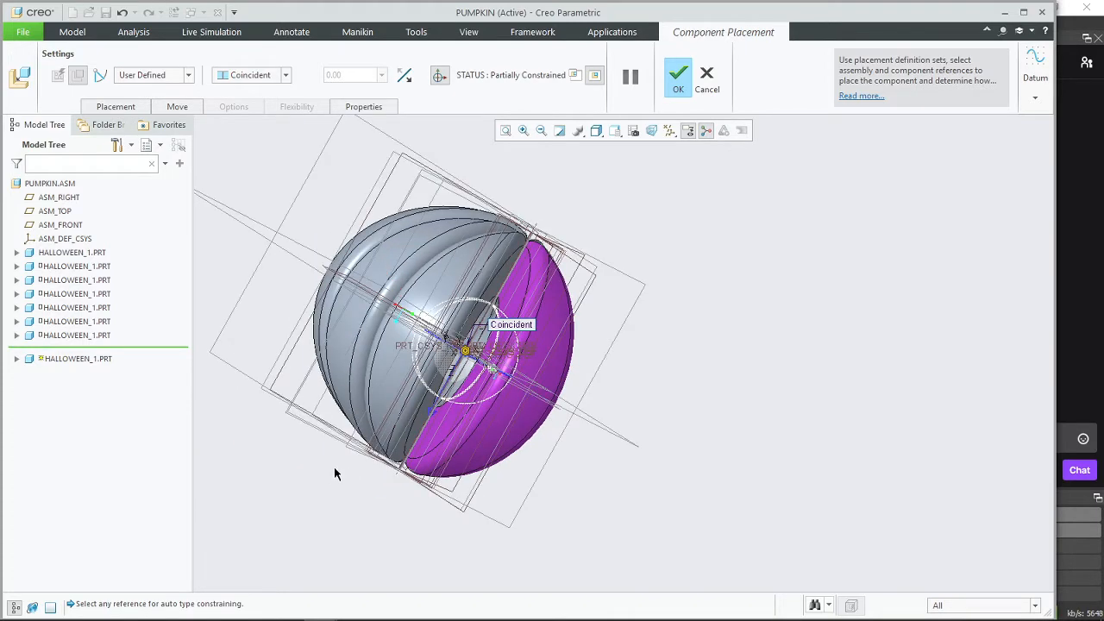
pyautogui.scroll(-2, 481, 397)
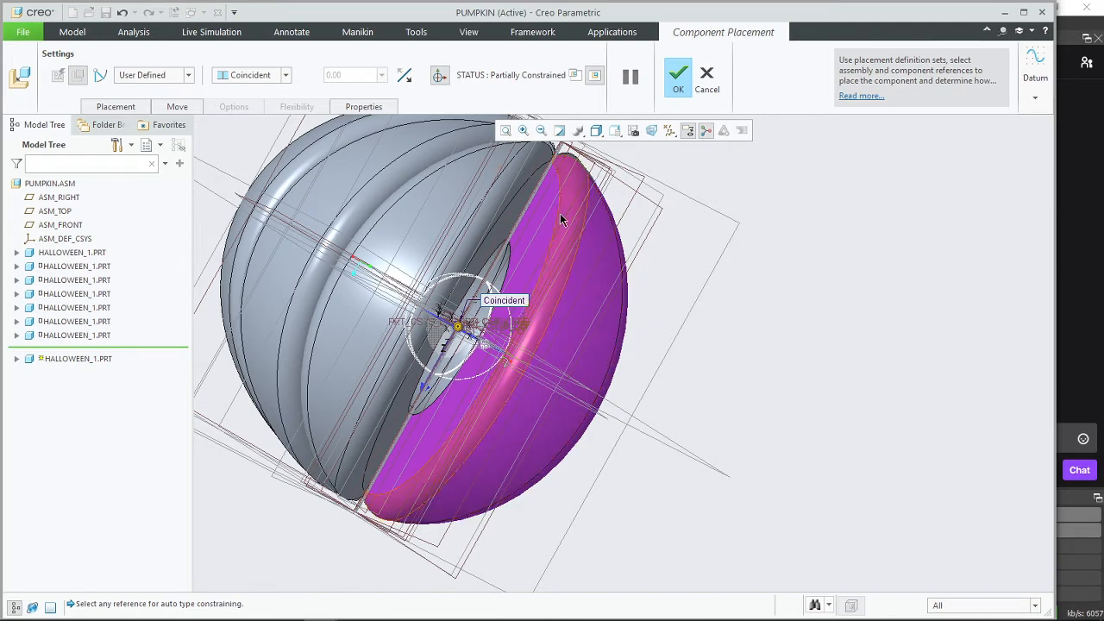
pyautogui.click(527, 302)
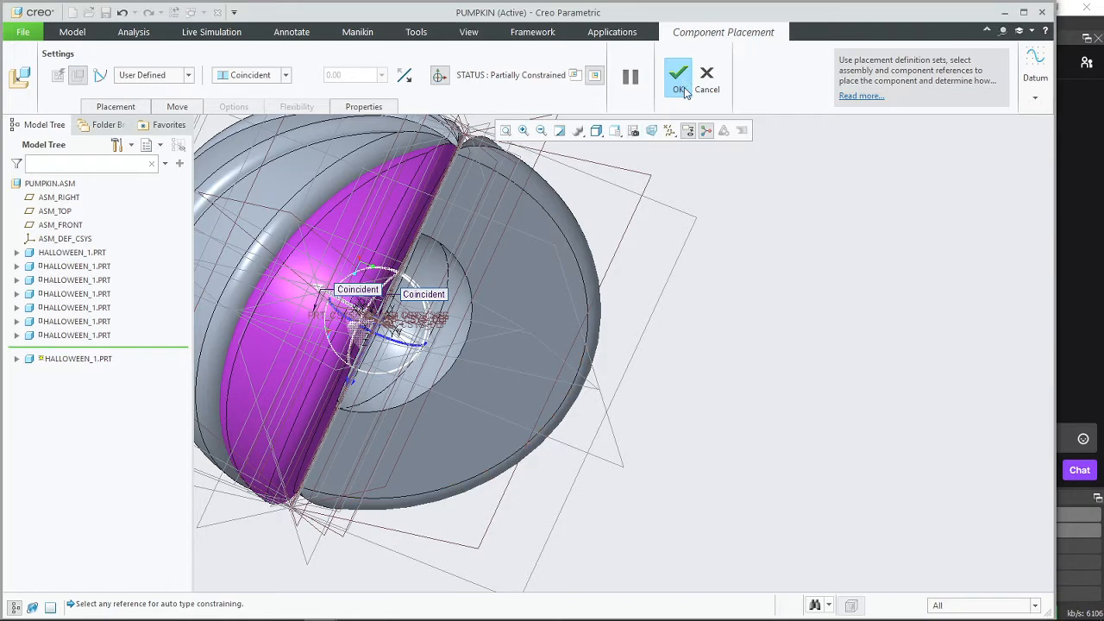
pyautogui.click(681, 90)
# Step: Assemble a ninth halloween_1.prt segment and constrain its axis as Coincident with the pumpkin's central axis
pyautogui.scroll(2, 484, 334)
pyautogui.moveTo(520, 429); pyautogui.dragTo(457, 438, button='middle')
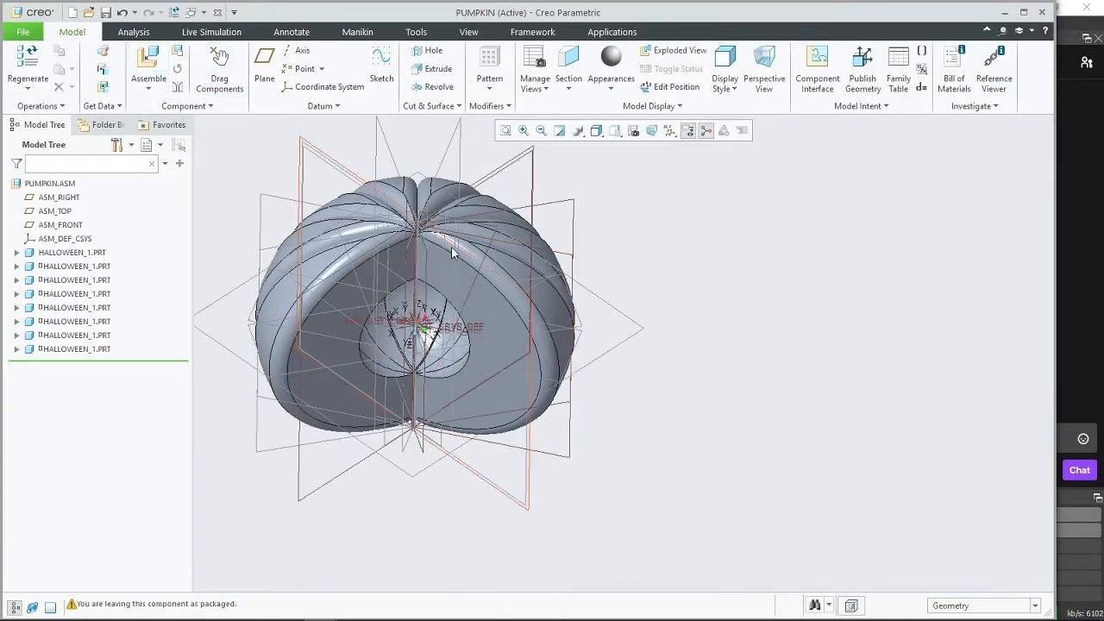
pyautogui.moveTo(453, 252); pyautogui.dragTo(474, 261, button='middle')
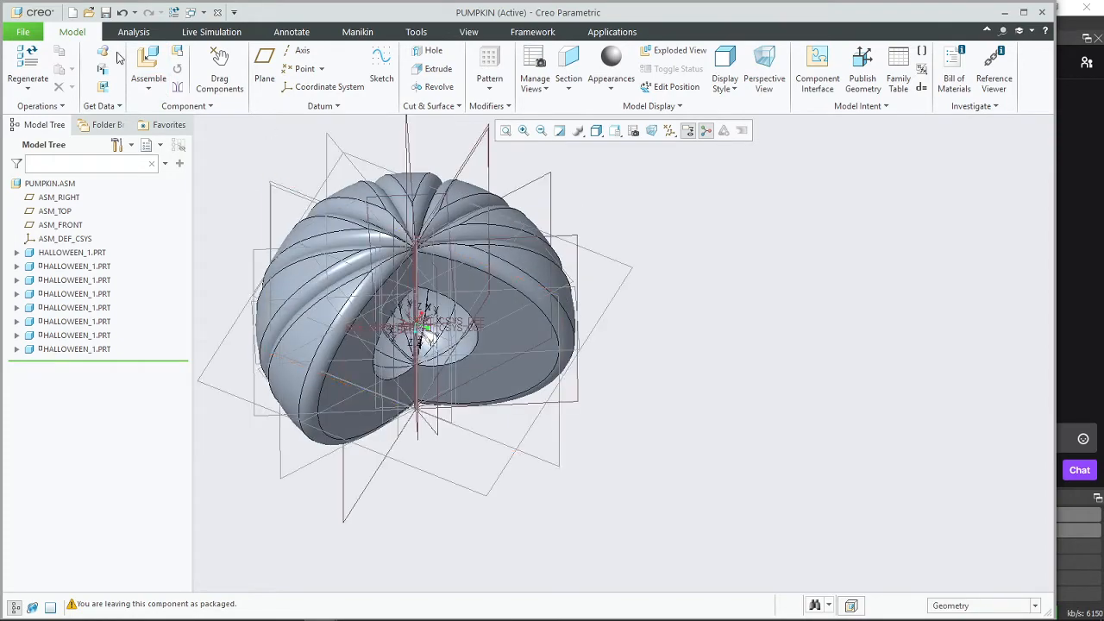
pyautogui.click(149, 62)
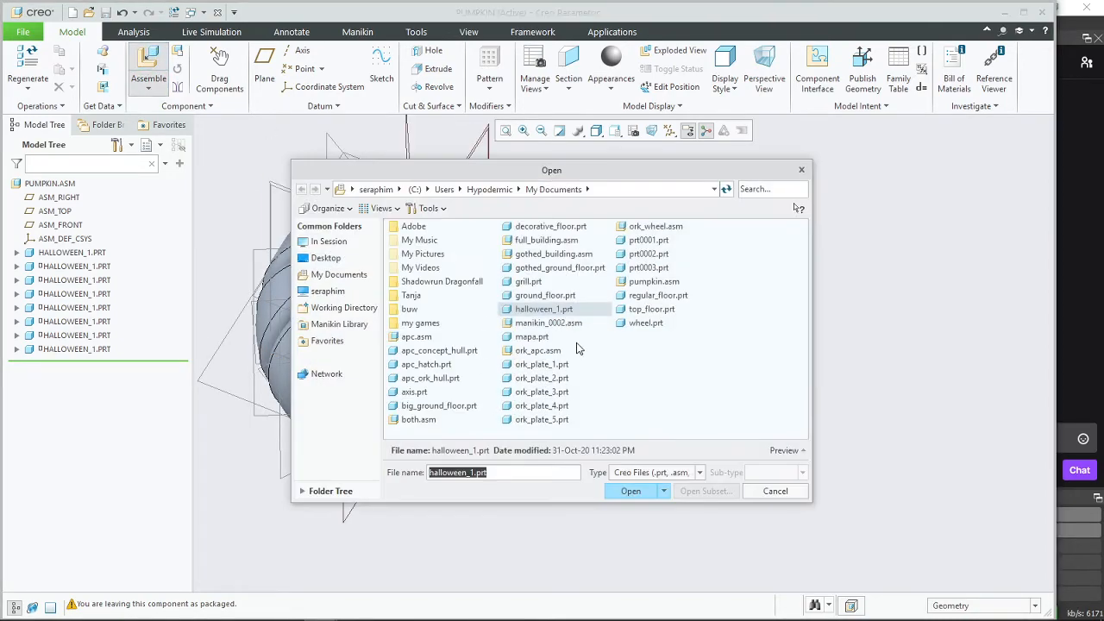
pyautogui.click(630, 489)
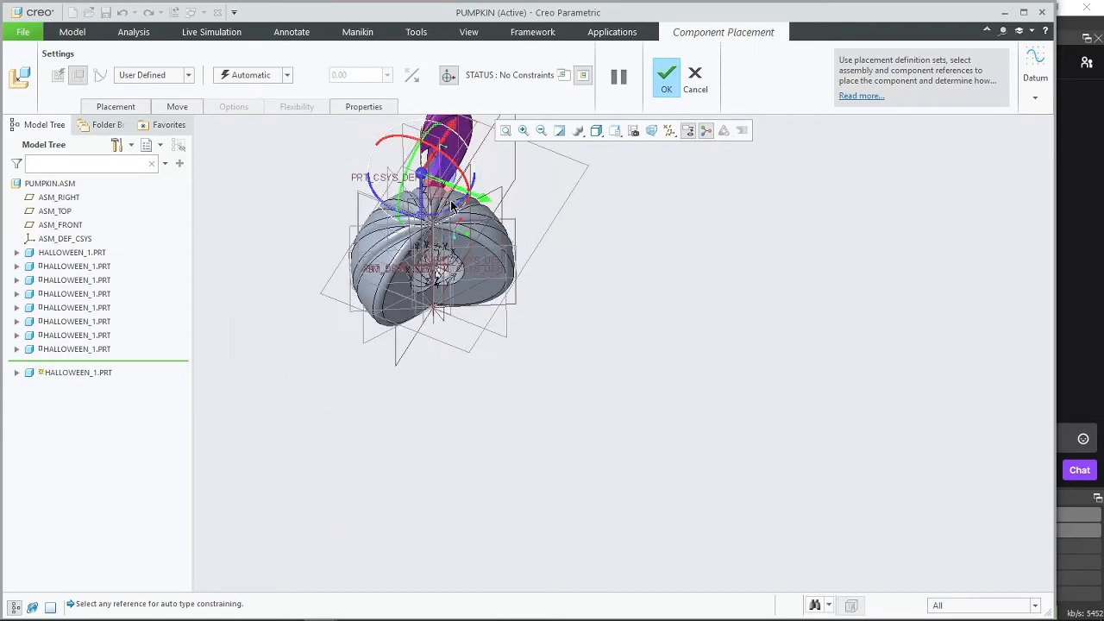
pyautogui.scroll(2, 462, 227)
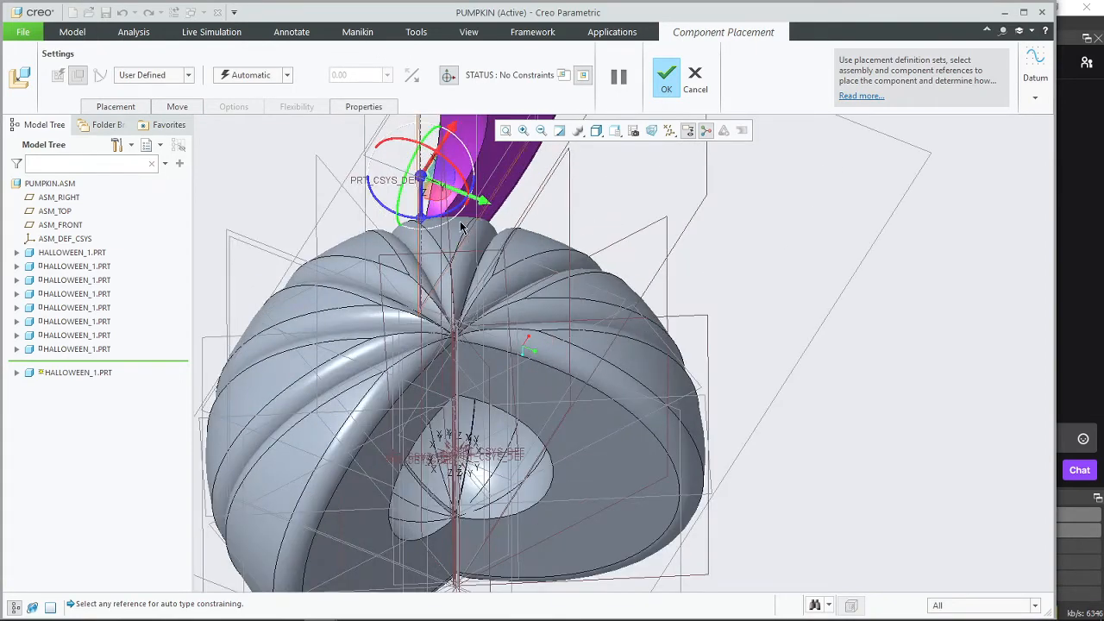
pyautogui.click(422, 161)
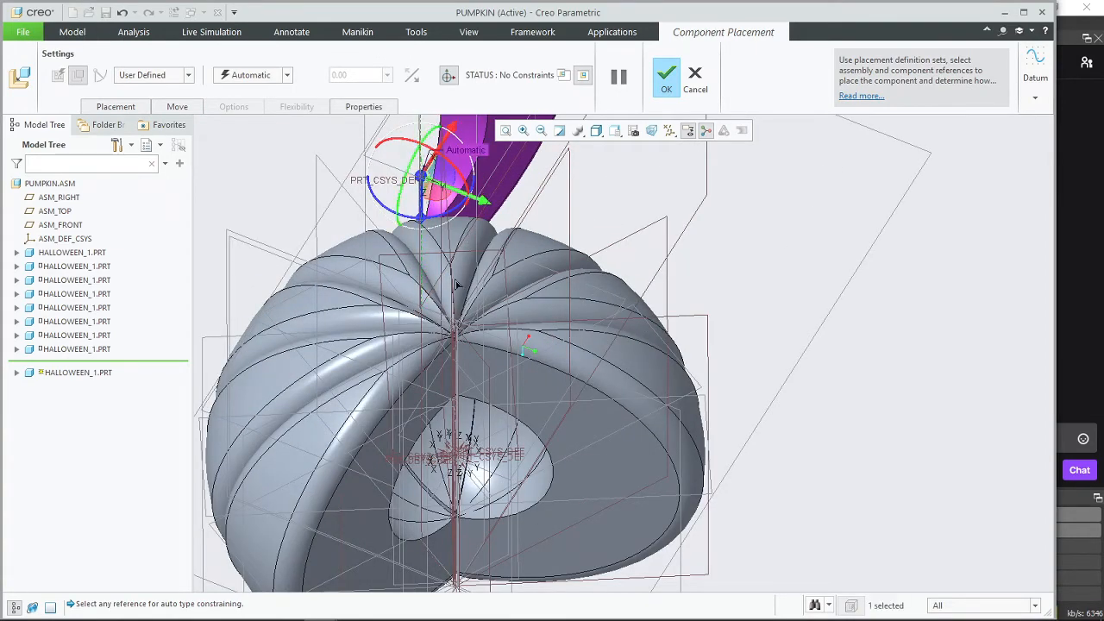
pyautogui.scroll(5, 457, 440)
pyautogui.click(459, 423)
pyautogui.scroll(-5, 458, 423)
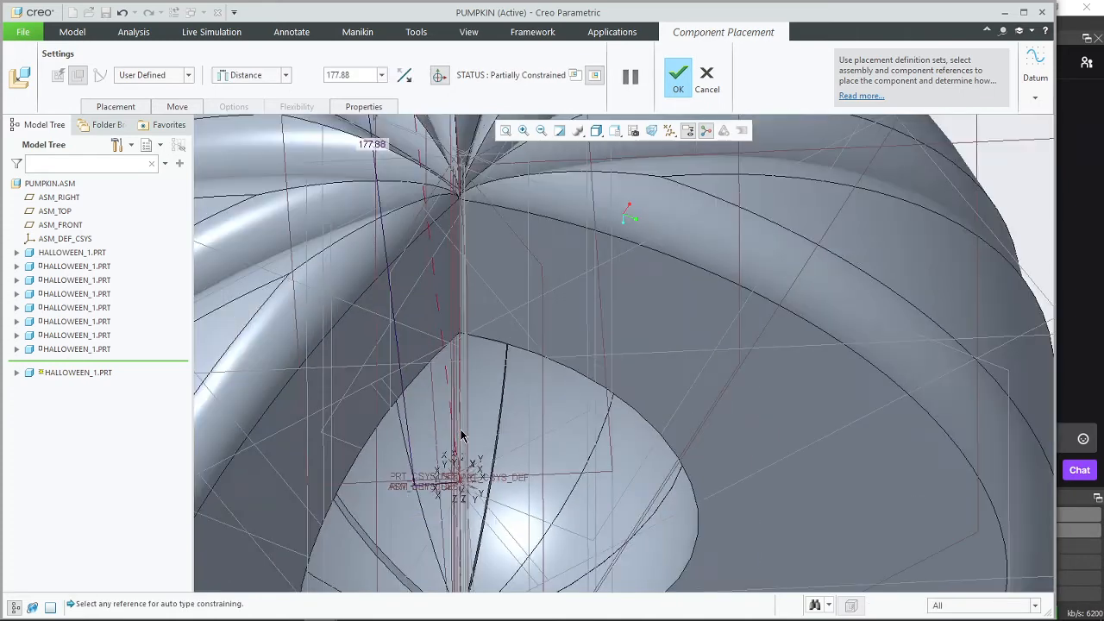
pyautogui.click(287, 75)
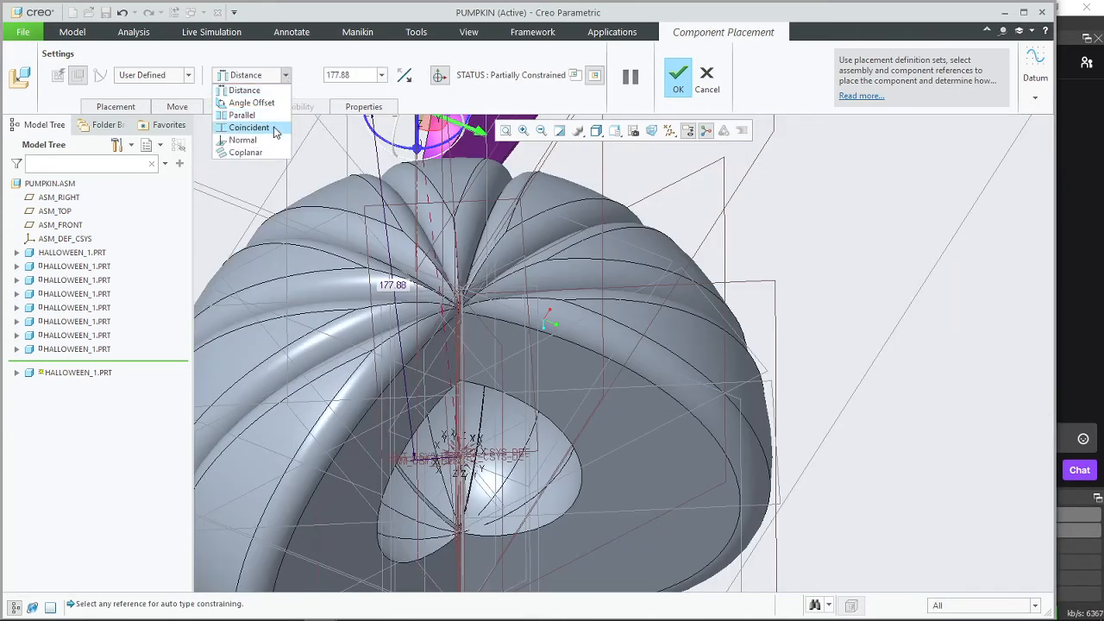
pyautogui.click(259, 126)
# Step: Rotate the ninth segment about the central axis into the remaining gap and make its flat side face coincident with the adjacent segment's face
pyautogui.scroll(-3, 459, 339)
pyautogui.moveTo(444, 433); pyautogui.dragTo(455, 215)
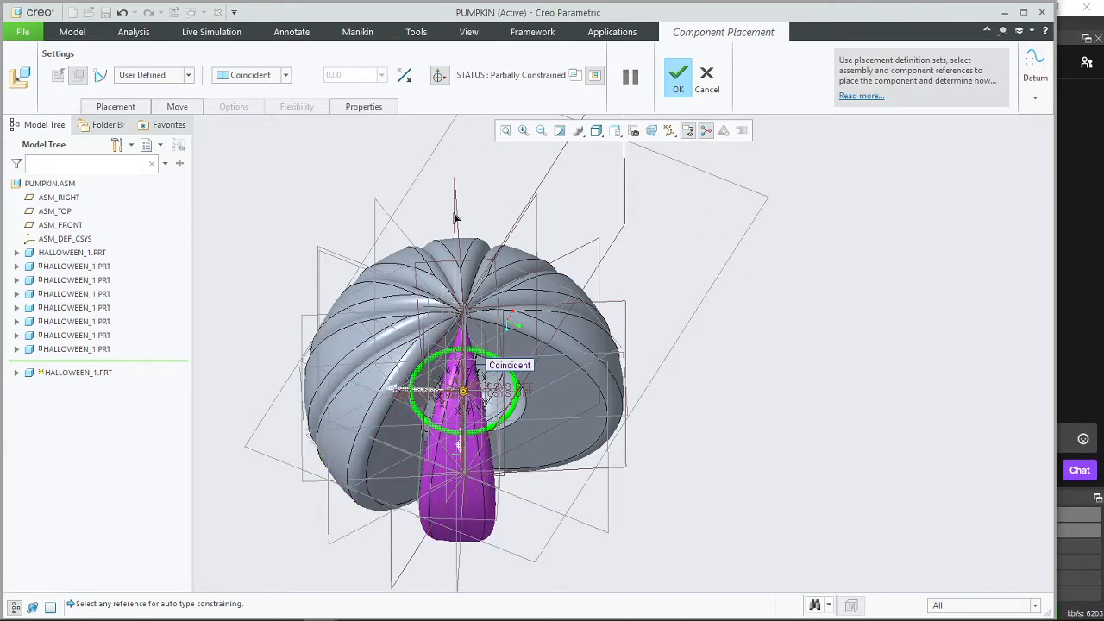
pyautogui.moveTo(441, 463); pyautogui.dragTo(627, 205, button='middle')
pyautogui.scroll(-3, 625, 203)
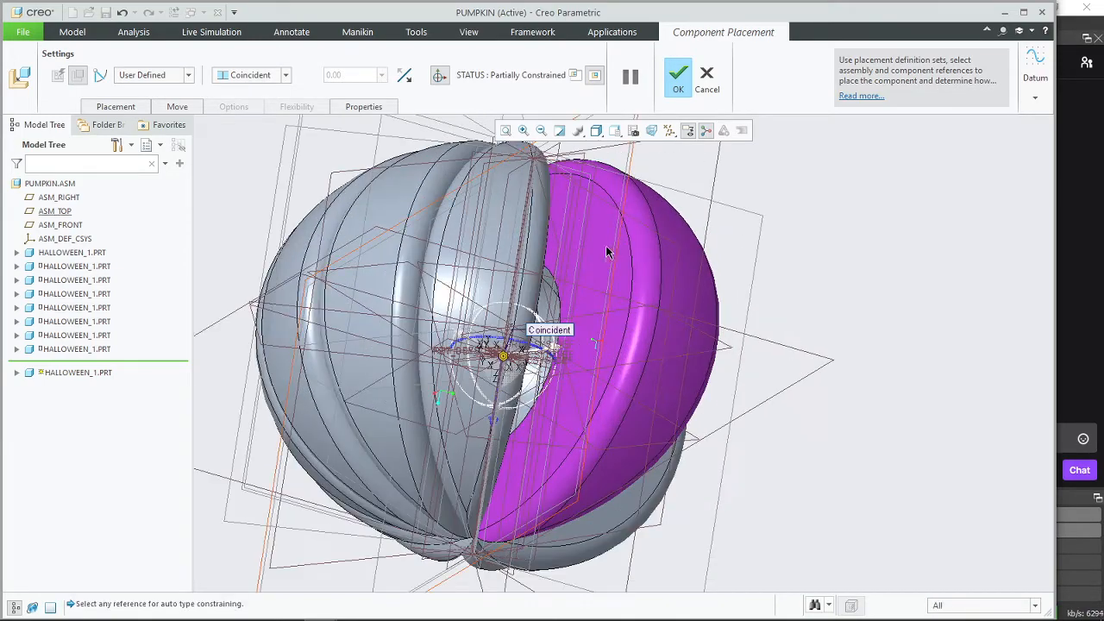
pyautogui.click(594, 249)
pyautogui.moveTo(594, 251); pyautogui.dragTo(342, 256, button='middle')
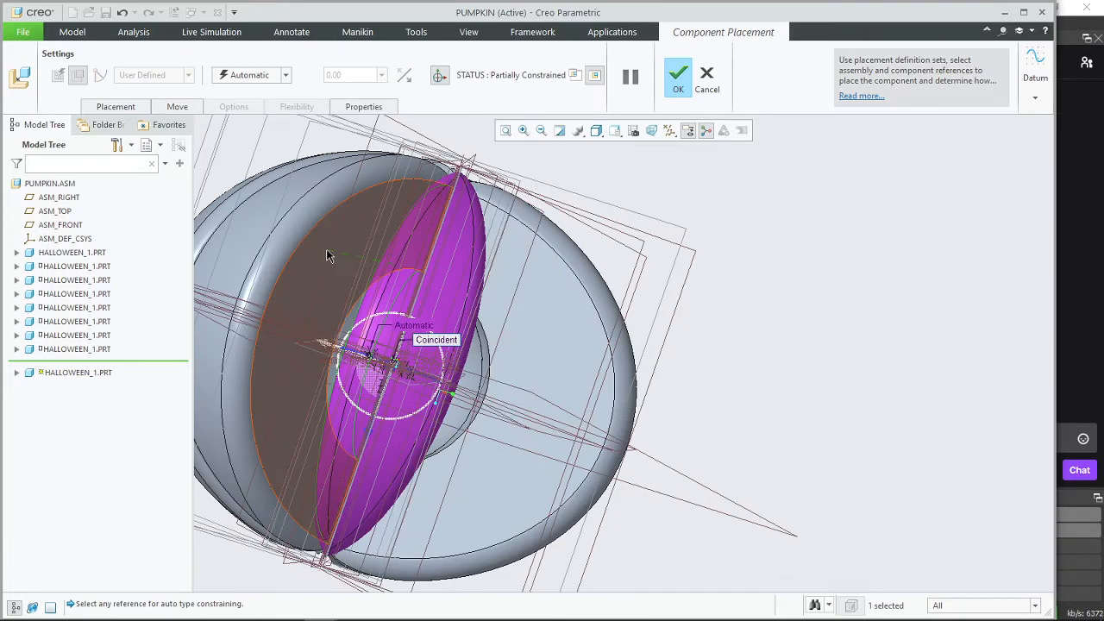
pyautogui.click(322, 256)
pyautogui.scroll(2, 431, 408)
pyautogui.moveTo(431, 408); pyautogui.dragTo(552, 418, button='middle')
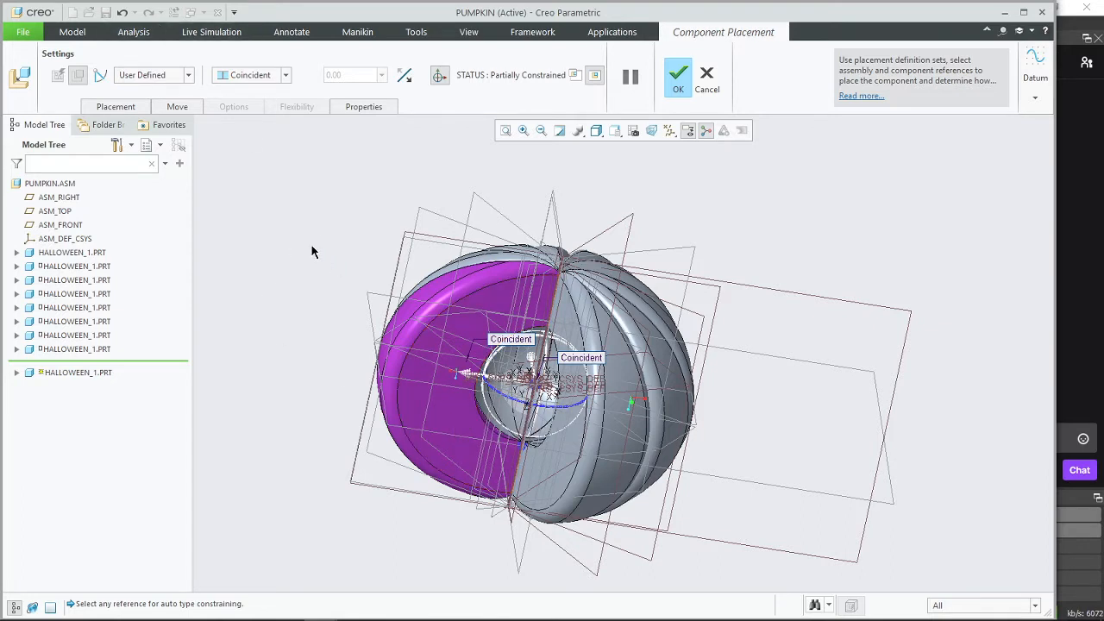
pyautogui.scroll(-2, 315, 302)
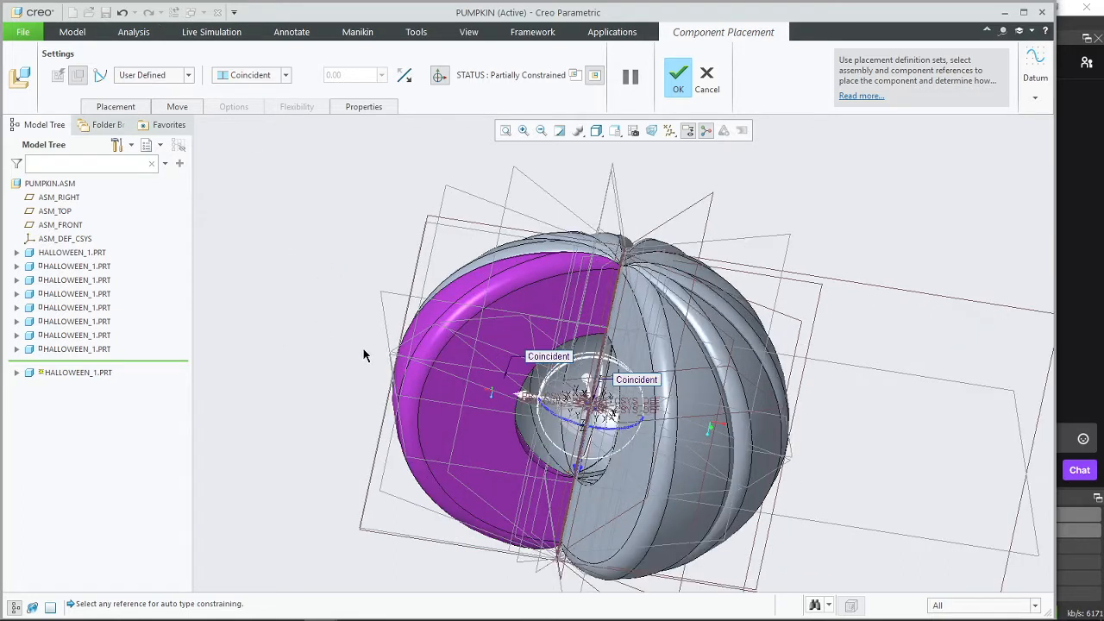
# Step: Accept the ninth segment's placement and assemble a tenth halloween_1.prt segment with its axis Coincident with the pumpkin's central axis
pyautogui.moveTo(350, 271)
pyautogui.mouseDown(button='middle')
pyautogui.moveTo(388, 246)
pyautogui.moveTo(332, 269)
pyautogui.mouseUp(button='middle')
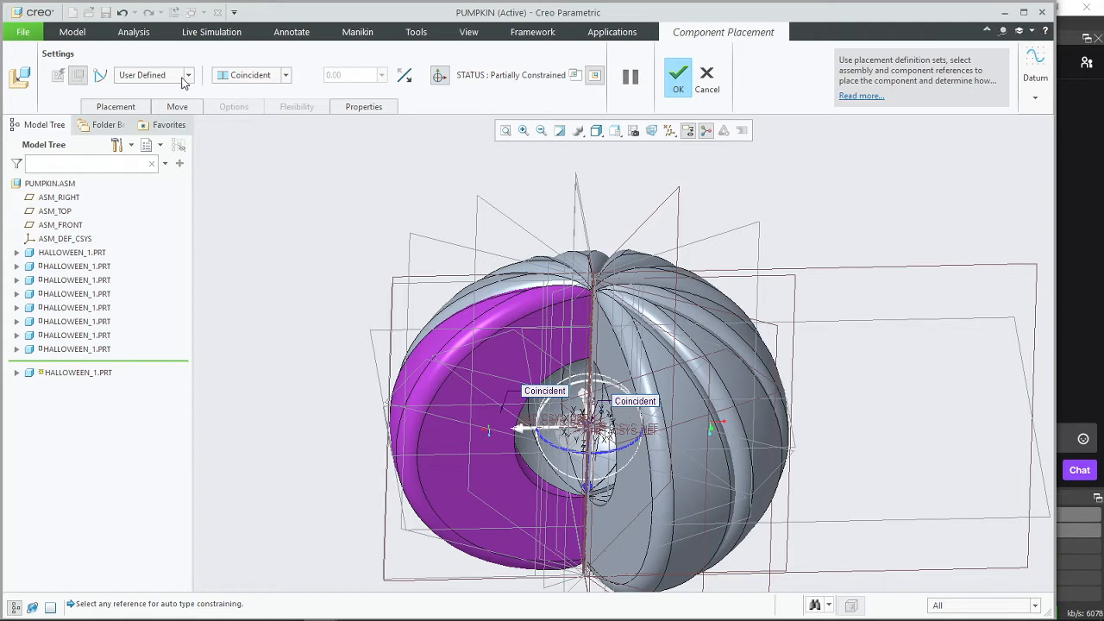
pyautogui.click(679, 78)
pyautogui.click(149, 60)
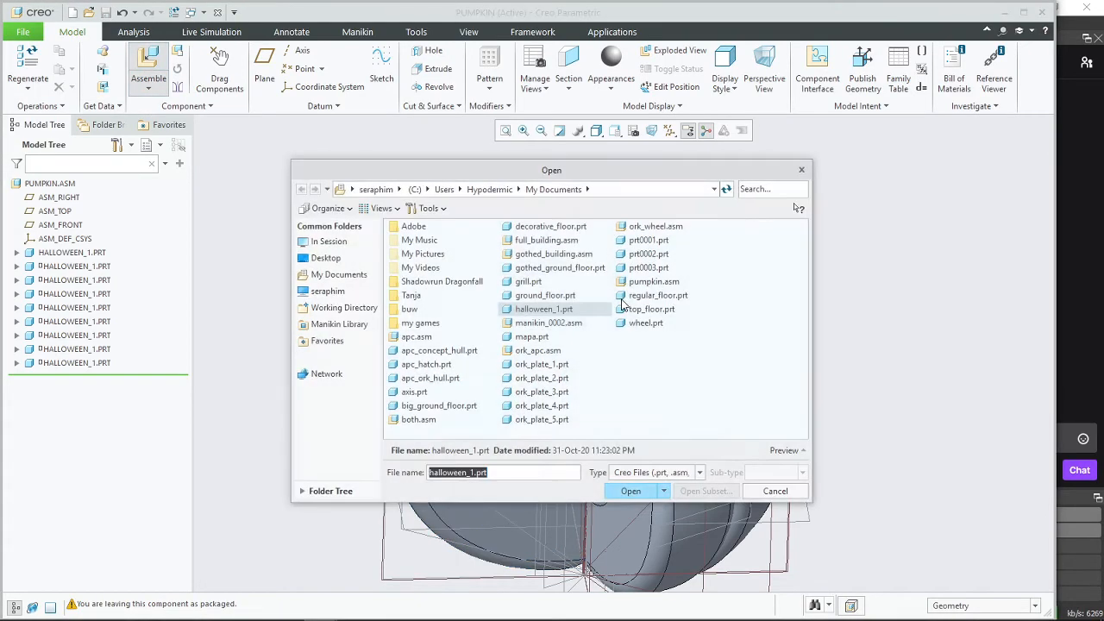
pyautogui.click(617, 491)
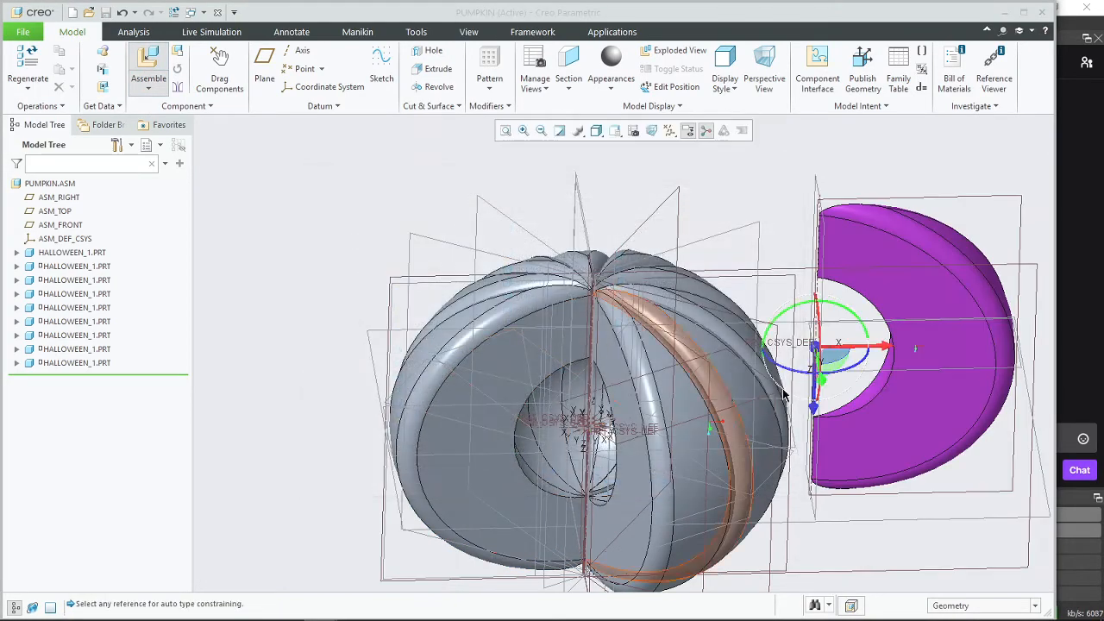
pyautogui.scroll(-2, 842, 299)
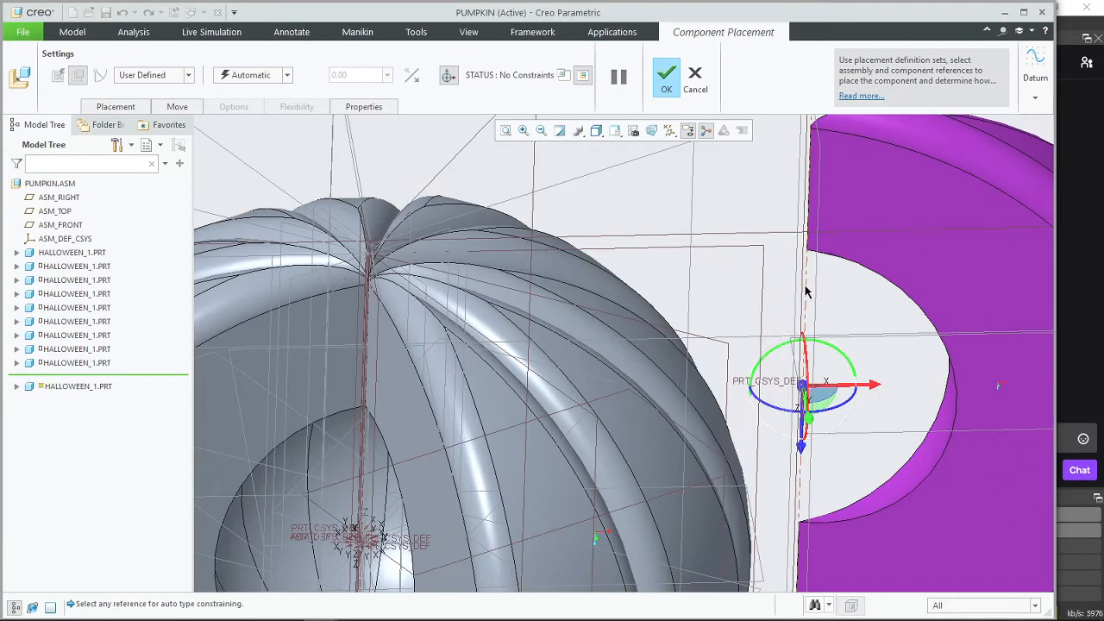
pyautogui.scroll(2, 806, 291)
pyautogui.scroll(-4, 561, 431)
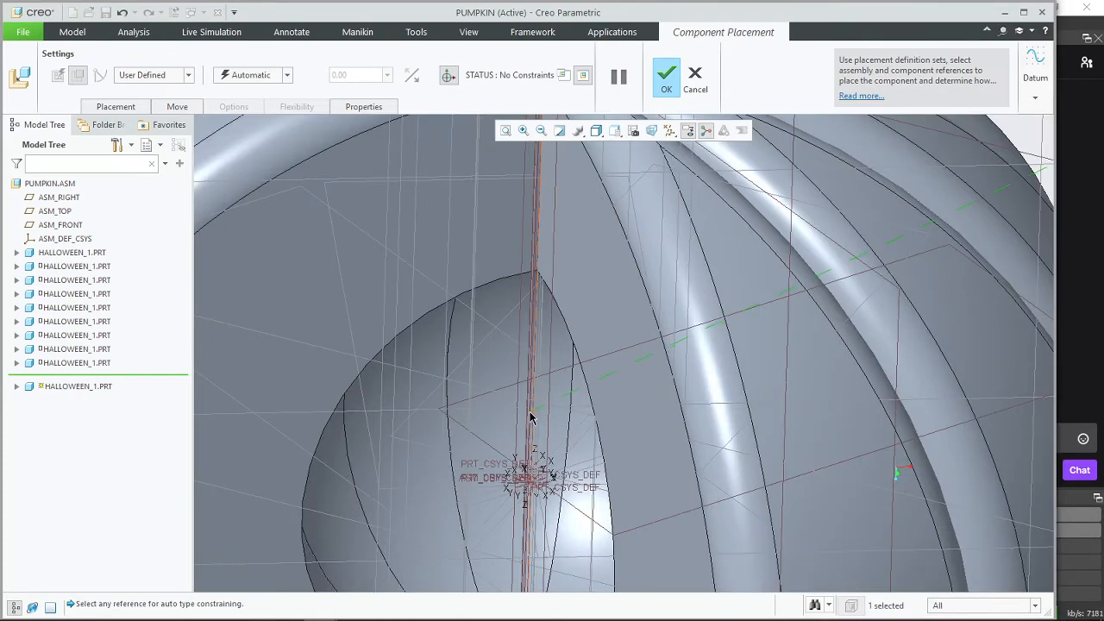
pyautogui.click(530, 417)
pyautogui.scroll(4, 584, 481)
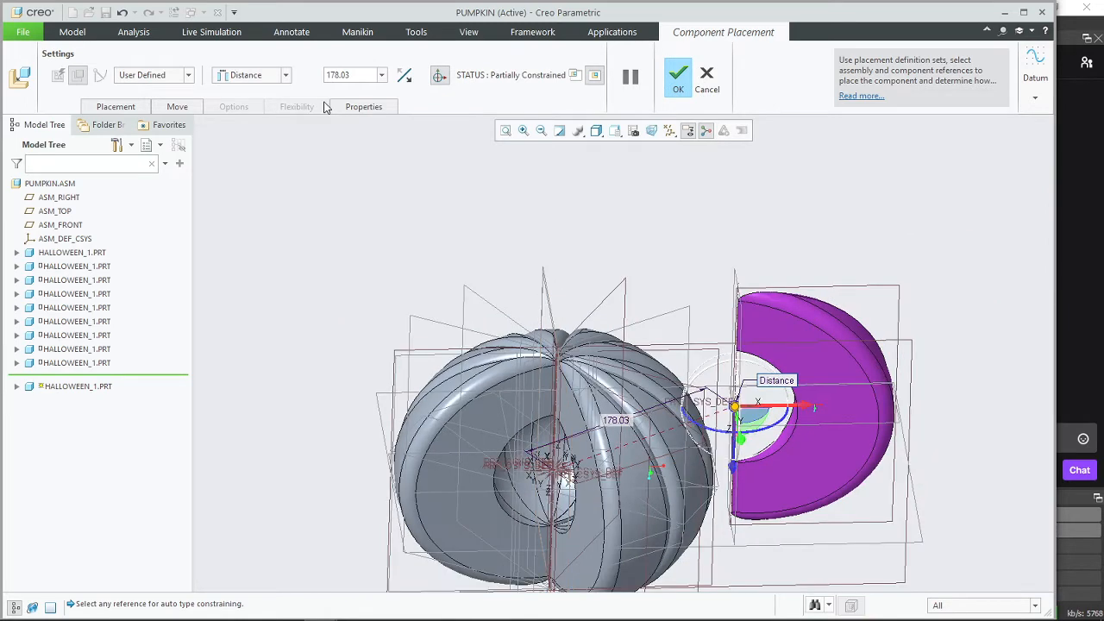
pyautogui.click(288, 76)
pyautogui.click(250, 129)
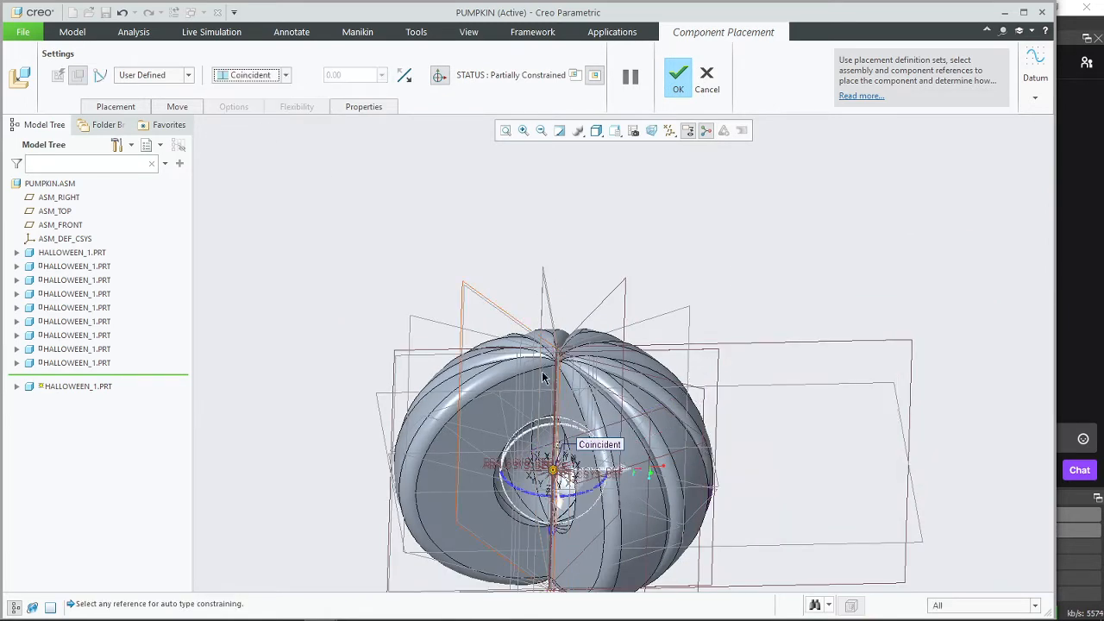
# Step: Rotate the tenth segment into the opening and finish its placement with its flat side face coincident with the neighbouring segment's flat face
pyautogui.keyDown('ctrl'); pyautogui.keyDown('alt'); pyautogui.moveTo(593, 494); pyautogui.dragTo(647, 259, button='middle'); pyautogui.keyUp('alt'); pyautogui.keyUp('ctrl')
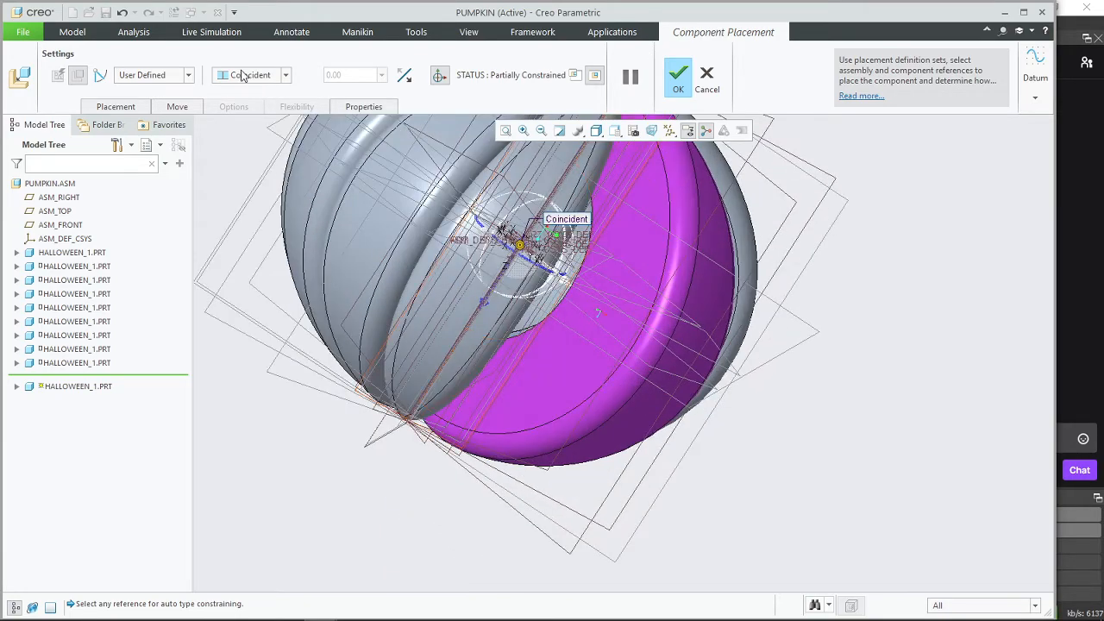
pyautogui.click(648, 248)
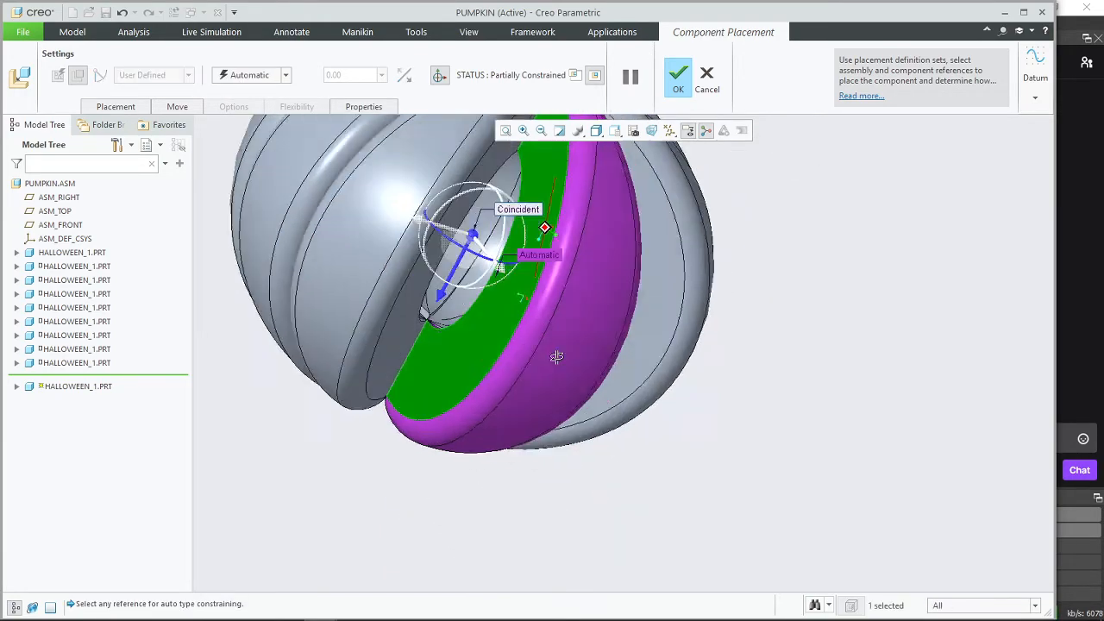
pyautogui.moveTo(543, 228); pyautogui.dragTo(459, 312, button='middle')
pyautogui.click(302, 246)
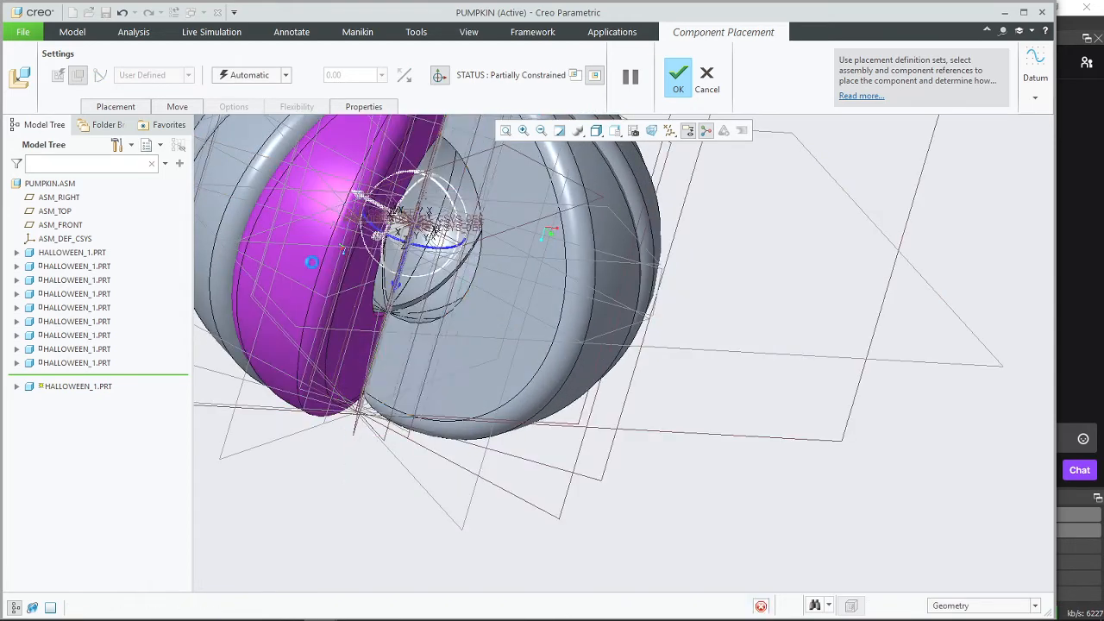
pyautogui.click(678, 78)
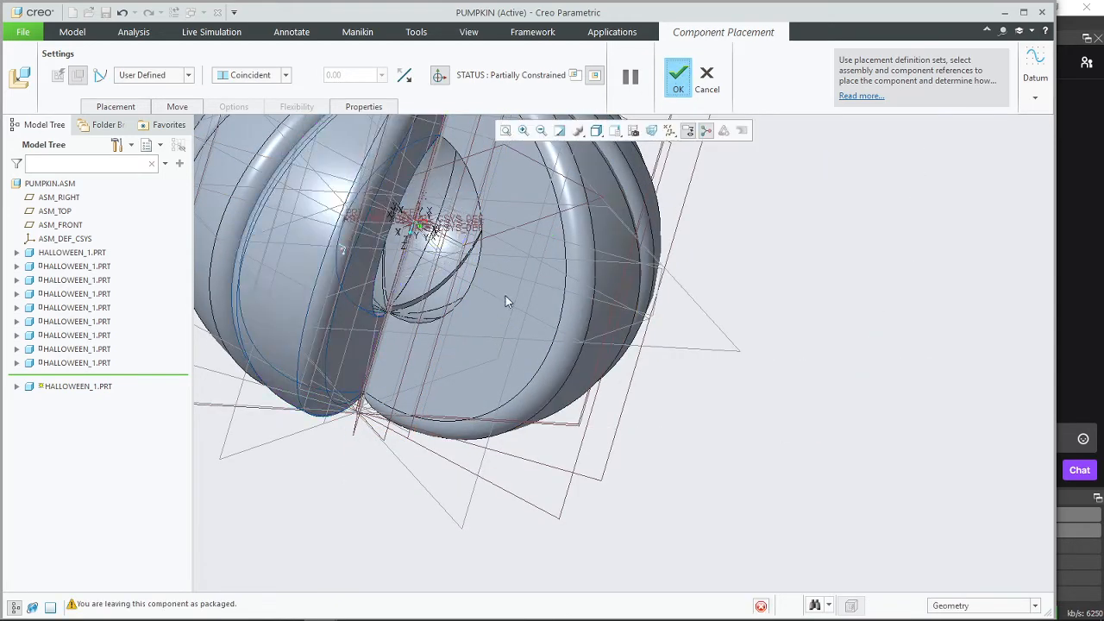
# Step: Assemble an eleventh halloween_1.prt segment and constrain its axis as Coincident with the pumpkin's central axis
pyautogui.moveTo(501, 296); pyautogui.dragTo(573, 449, button='middle')
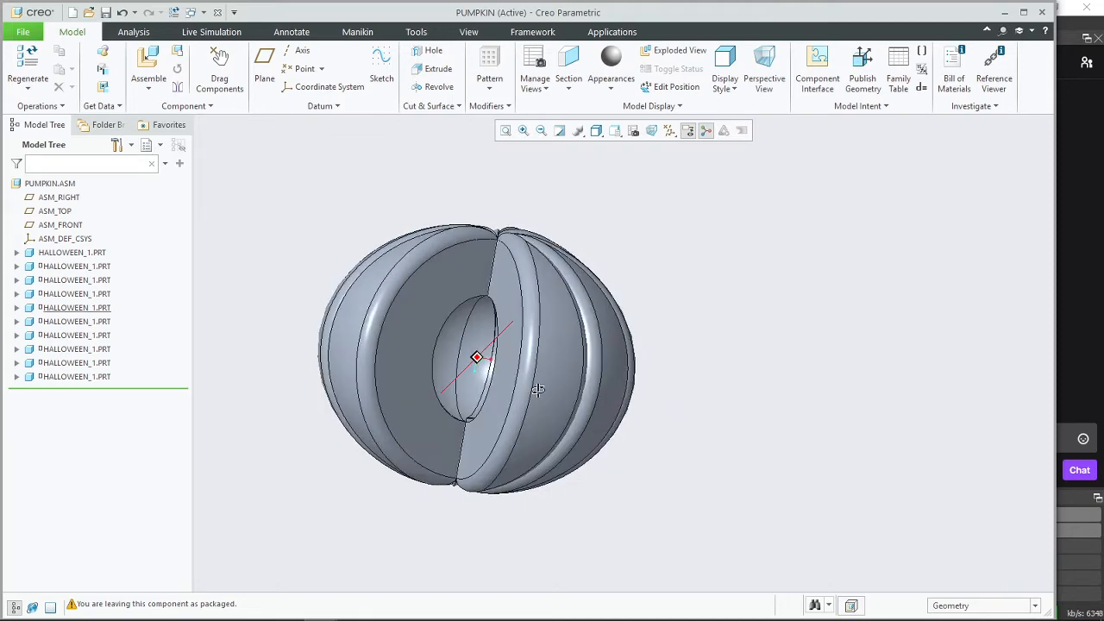
pyautogui.click(148, 62)
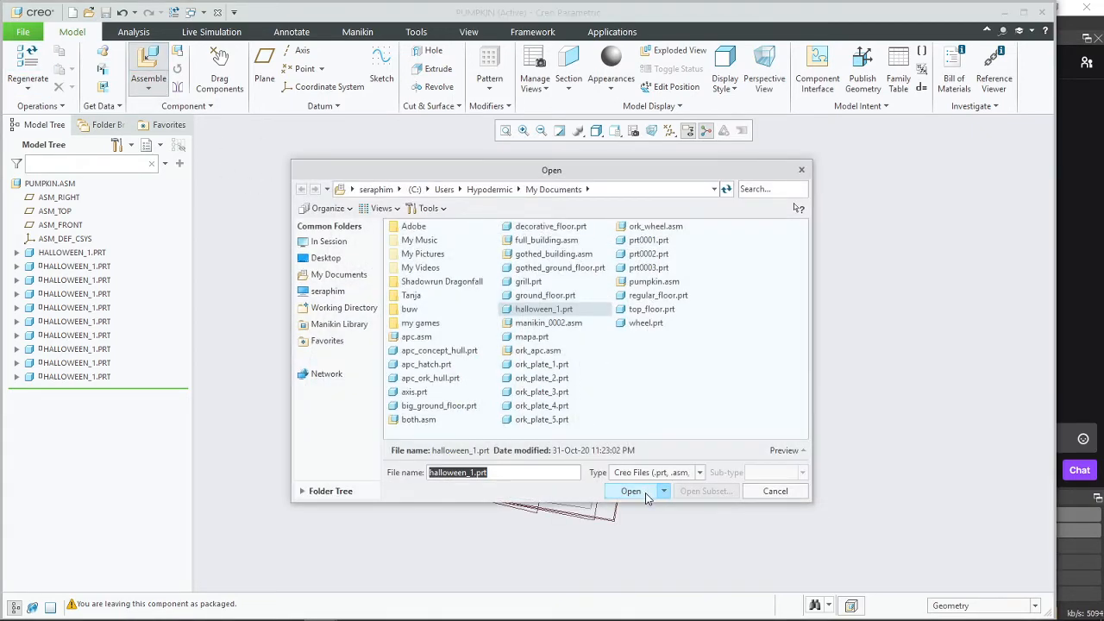
pyautogui.click(631, 491)
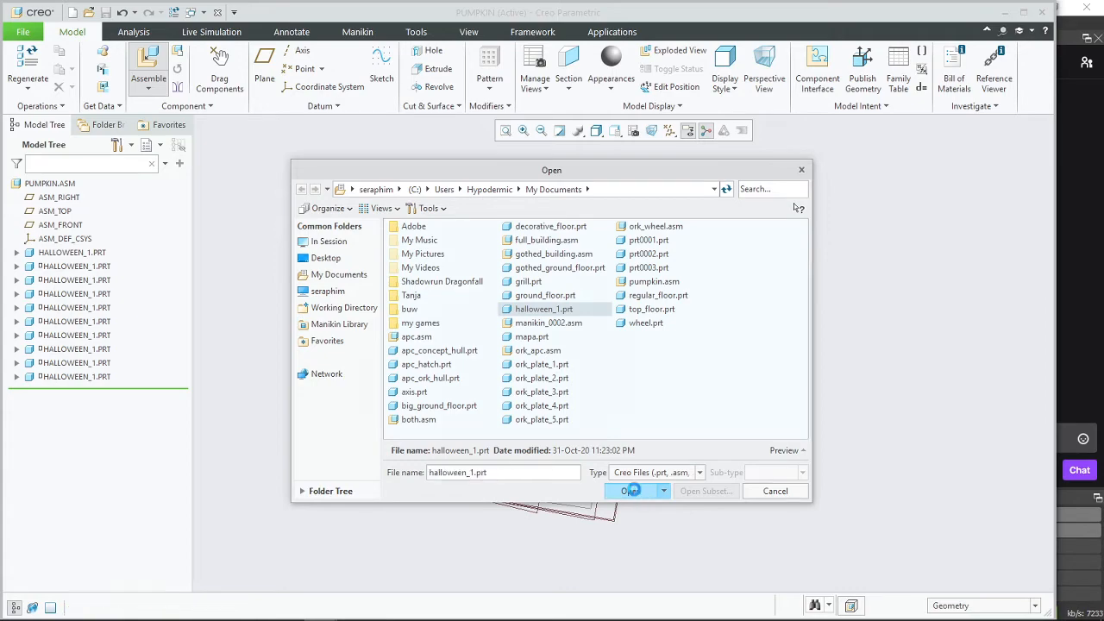
pyautogui.moveTo(764, 370); pyautogui.dragTo(582, 327, button='middle')
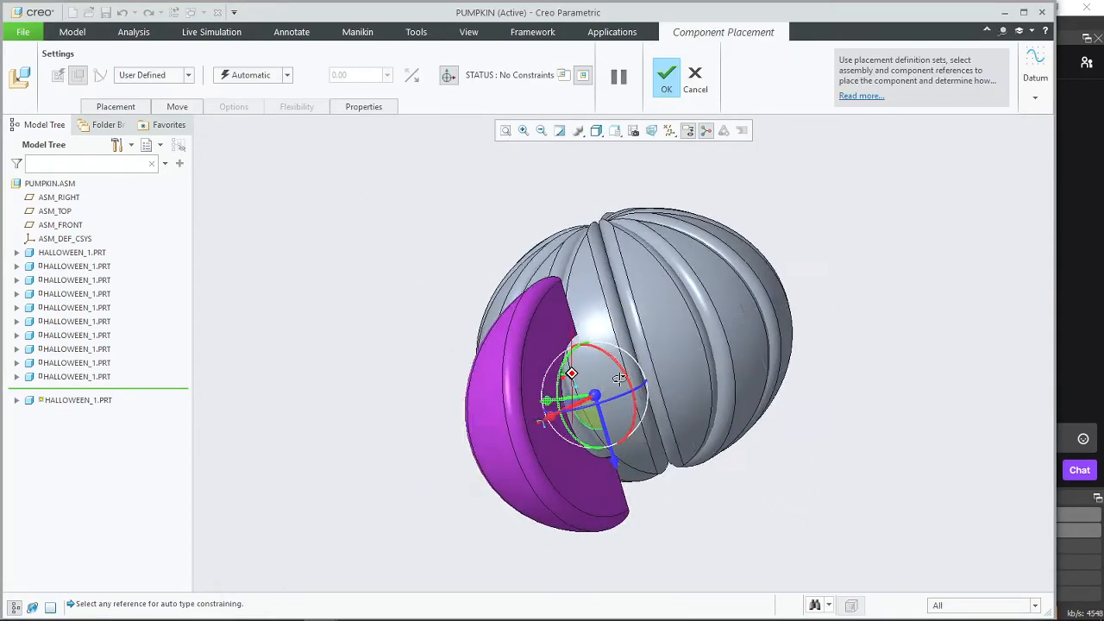
pyautogui.moveTo(627, 423); pyautogui.dragTo(572, 374, button='middle')
pyautogui.scroll(-3, 475, 370)
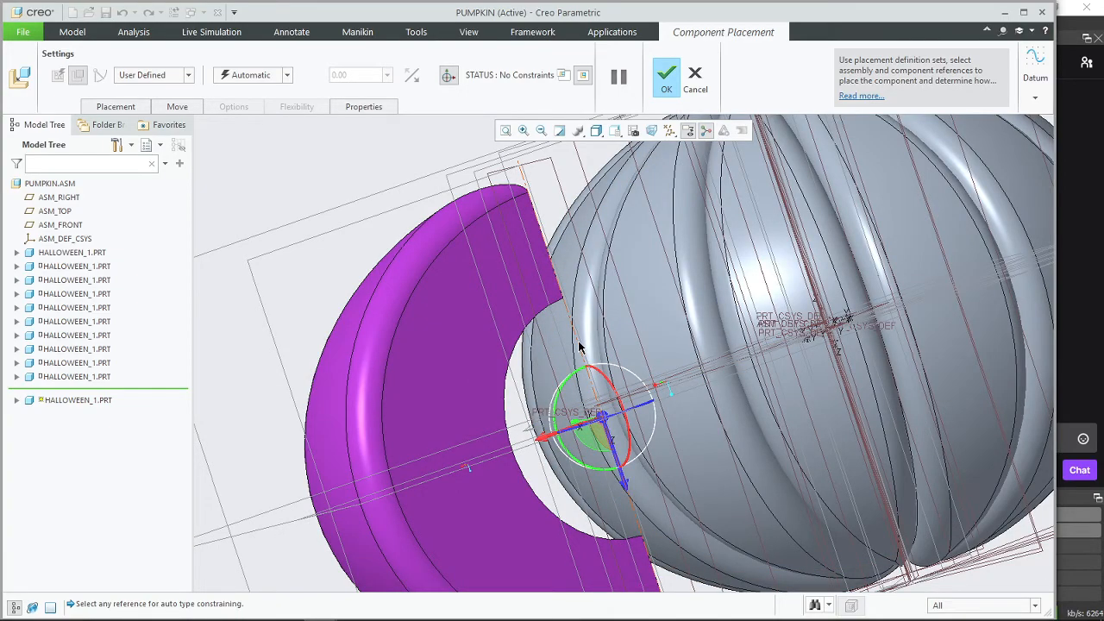
pyautogui.moveTo(480, 376); pyautogui.dragTo(561, 325, button='middle')
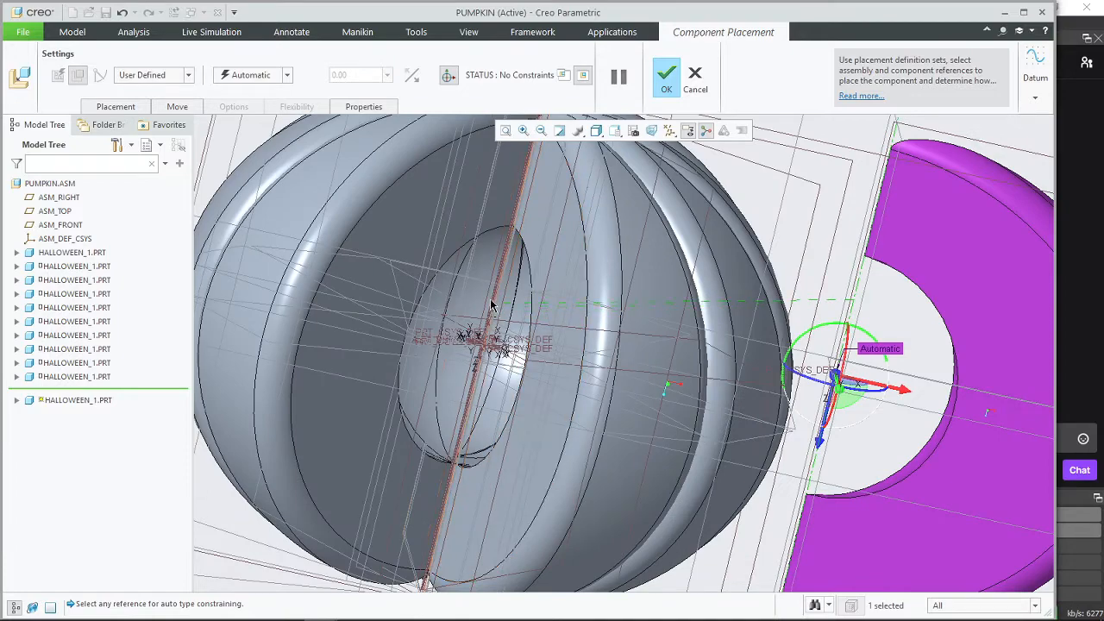
pyautogui.scroll(-2, 490, 304)
pyautogui.click(497, 312)
pyautogui.scroll(3, 577, 424)
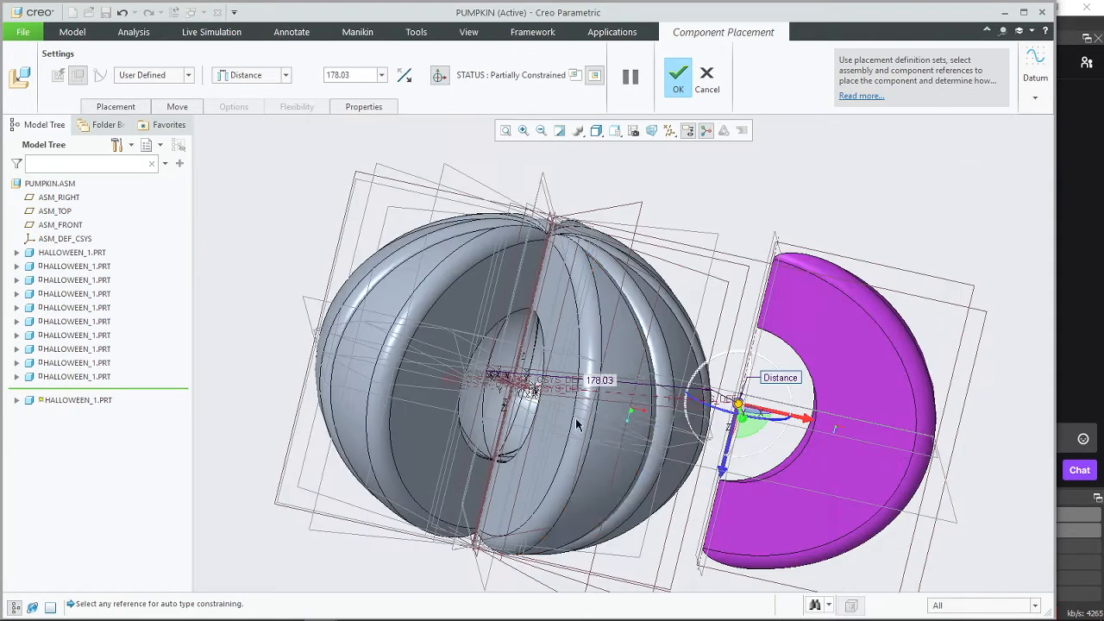
pyautogui.click(286, 76)
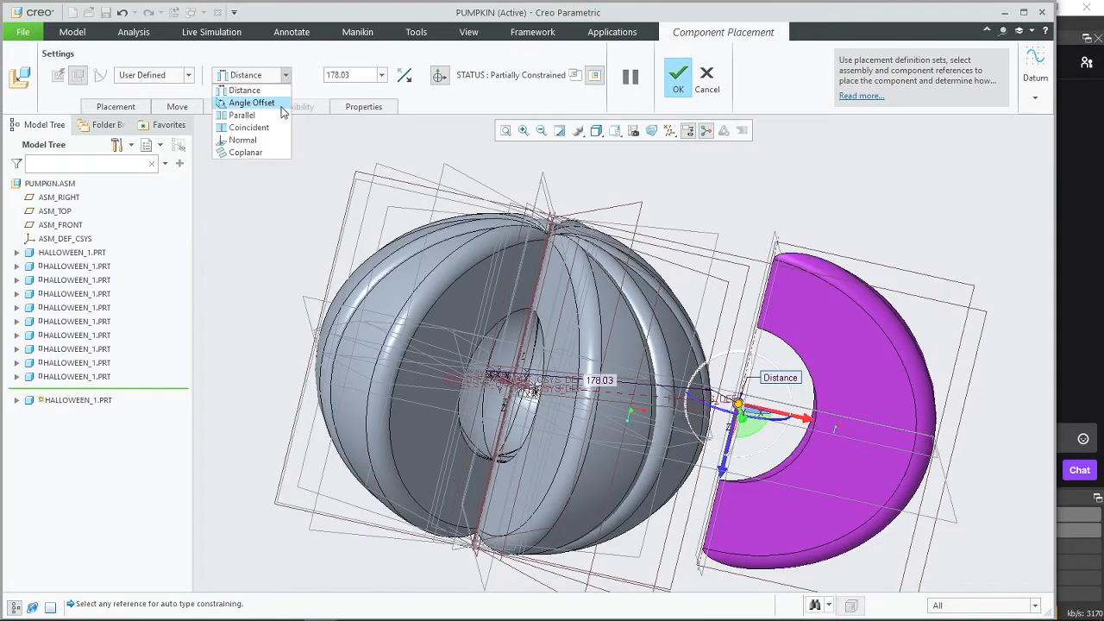
pyautogui.click(247, 129)
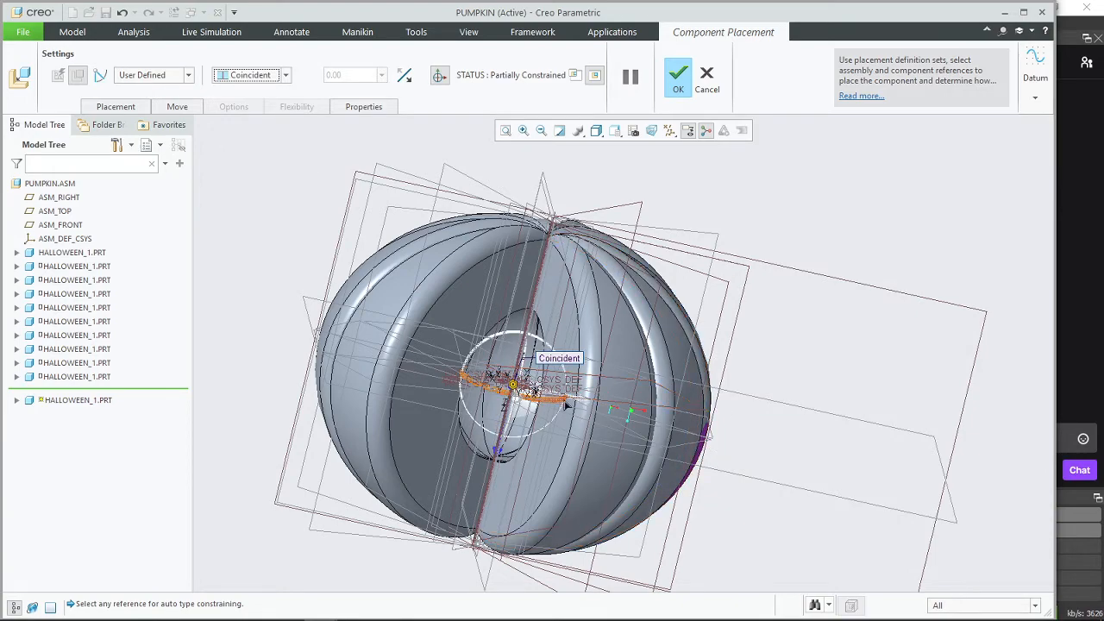
# Step: Rotate the eleventh segment about the central axis and finish its placement with its flat side face coincident with the adjacent segment's flat face
pyautogui.moveTo(564, 400); pyautogui.dragTo(502, 395)
pyautogui.moveTo(446, 432); pyautogui.dragTo(609, 455, button='middle')
pyautogui.scroll(-3, 606, 327)
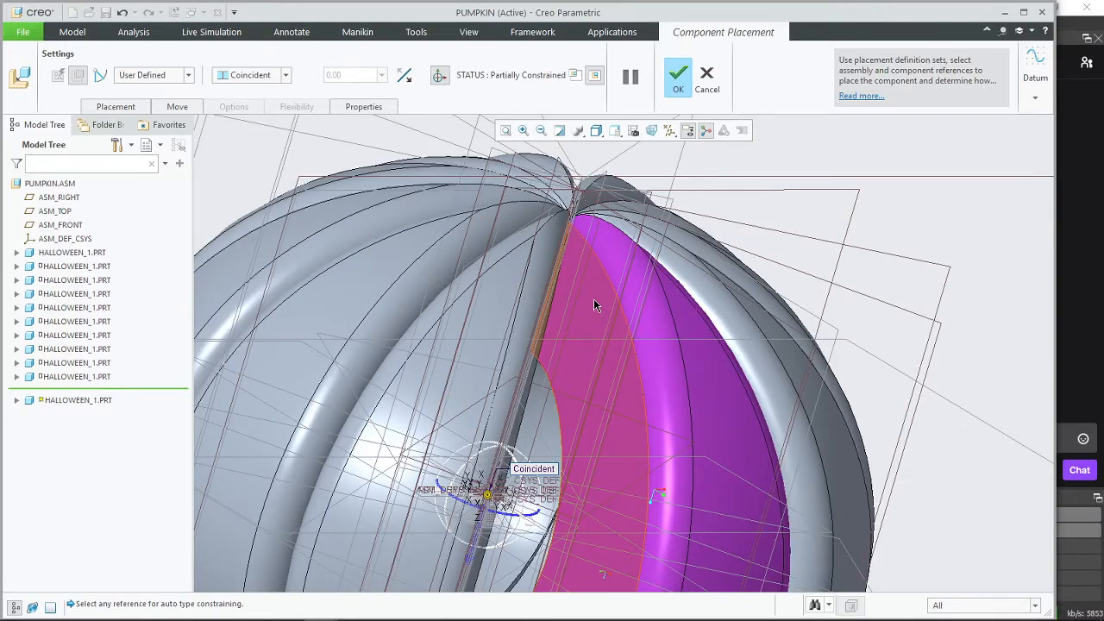
pyautogui.click(594, 299)
pyautogui.moveTo(593, 379); pyautogui.dragTo(564, 367, button='middle')
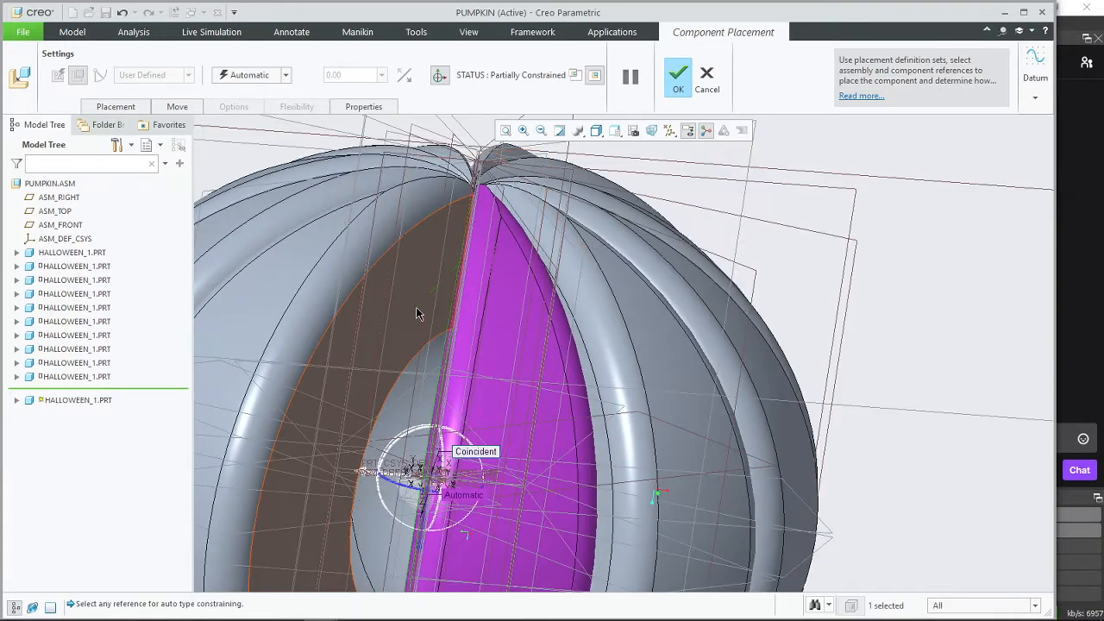
pyautogui.click(417, 313)
pyautogui.scroll(3, 540, 305)
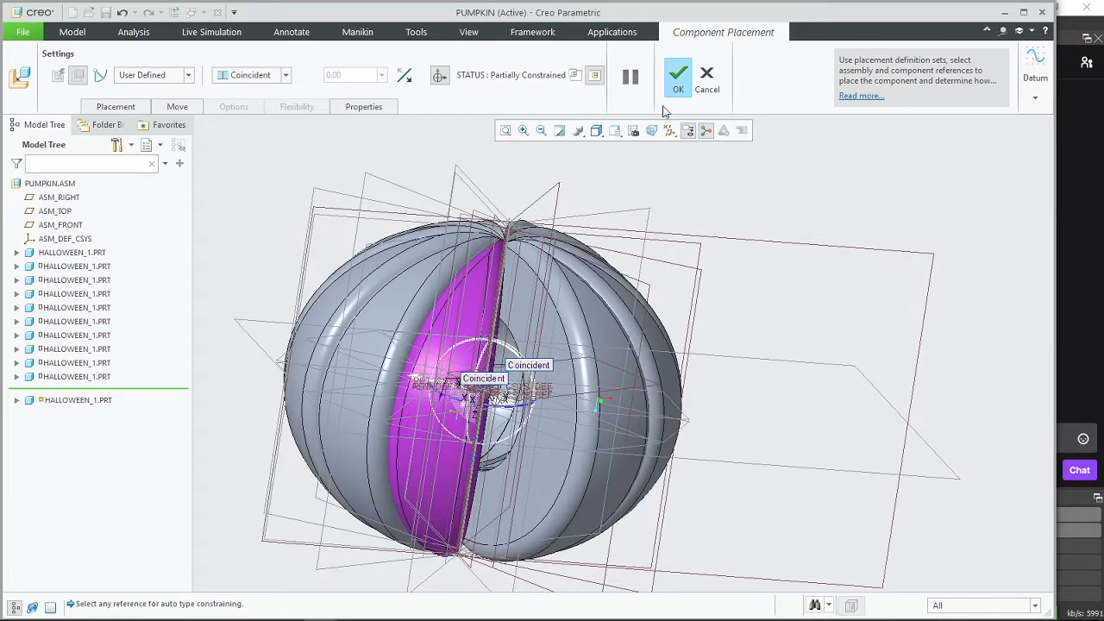
pyautogui.click(678, 83)
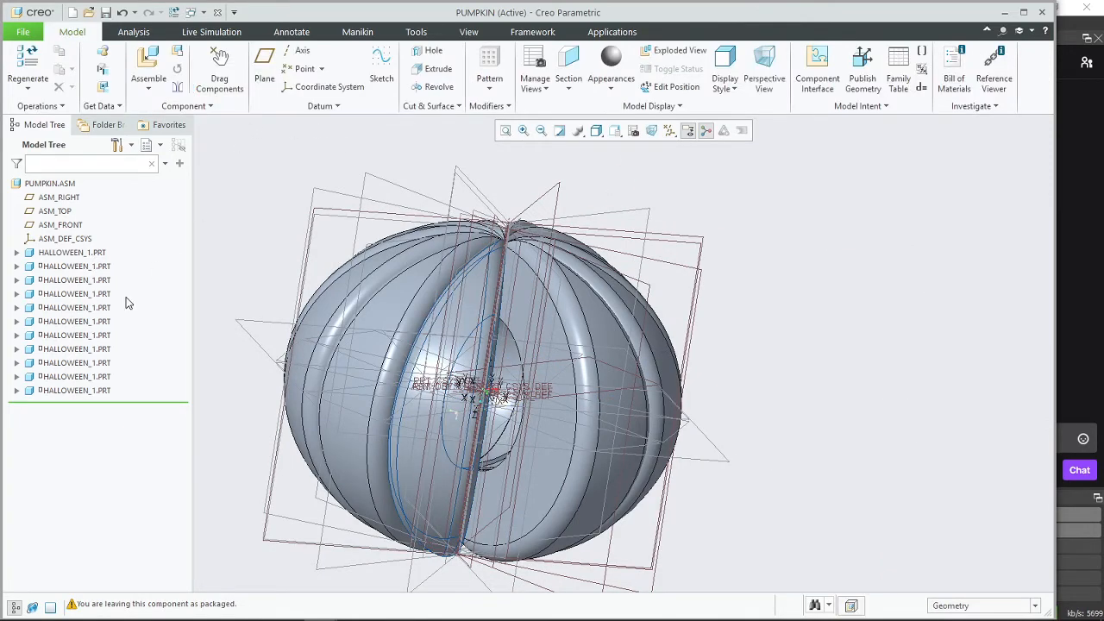
# Step: Assemble a twelfth halloween_1.prt segment and constrain its flat side face as Coincident with a reference on the existing pumpkin
pyautogui.click(154, 65)
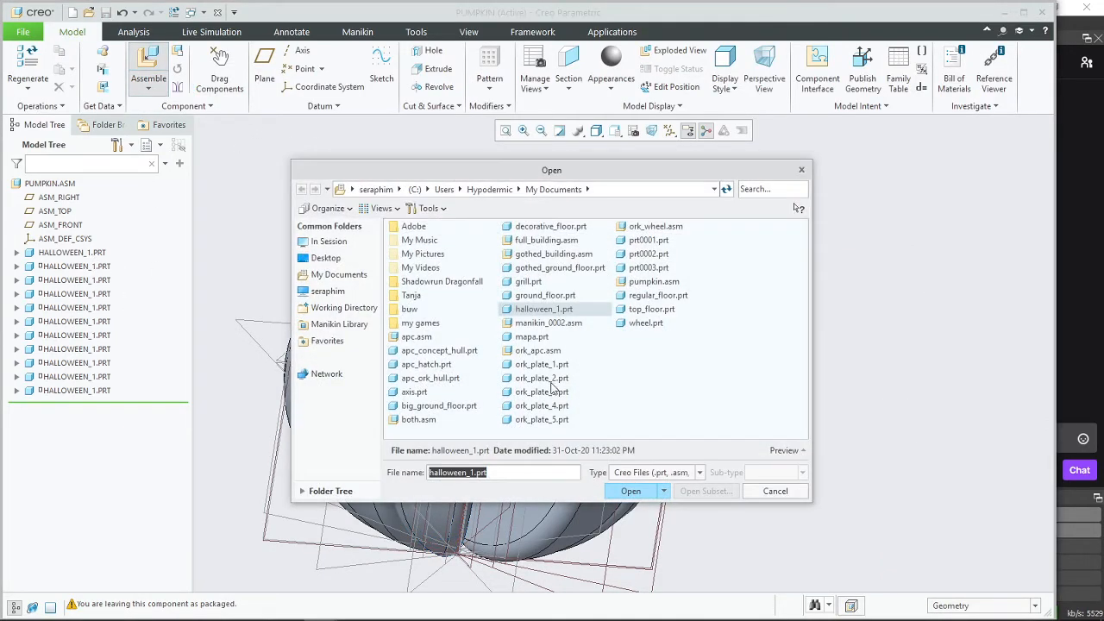
pyautogui.click(638, 491)
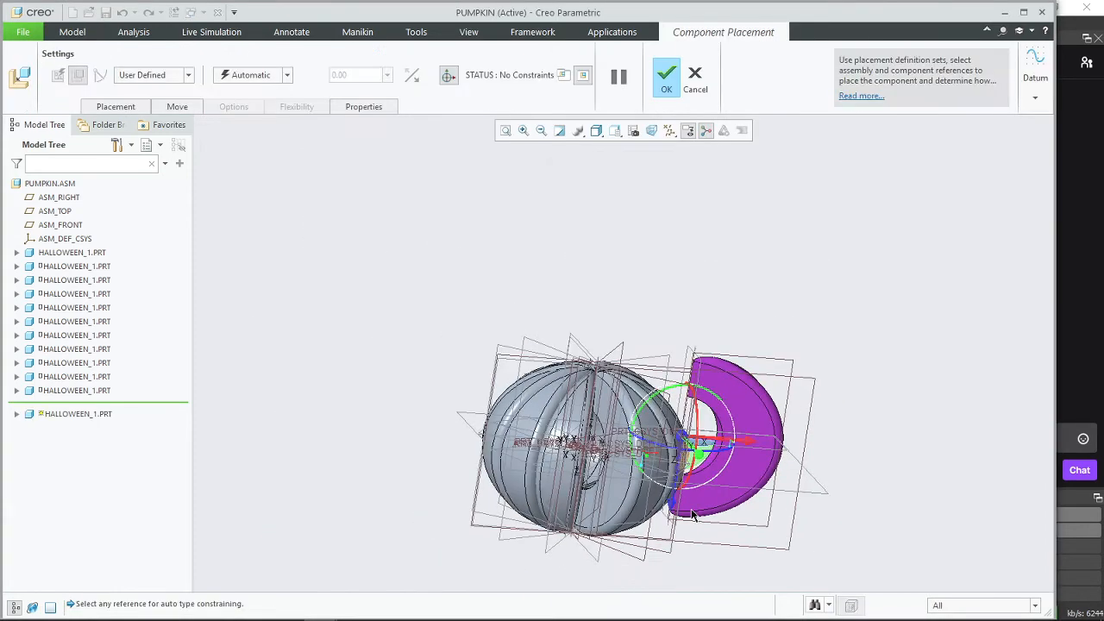
pyautogui.moveTo(724, 522); pyautogui.dragTo(546, 477, button='middle')
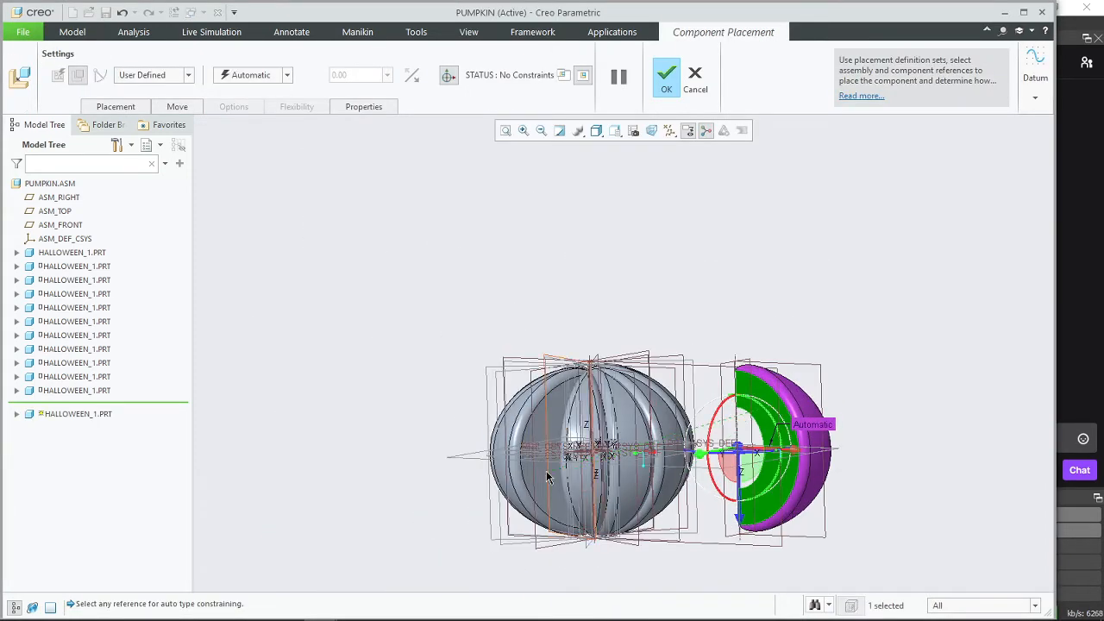
pyautogui.click(541, 437)
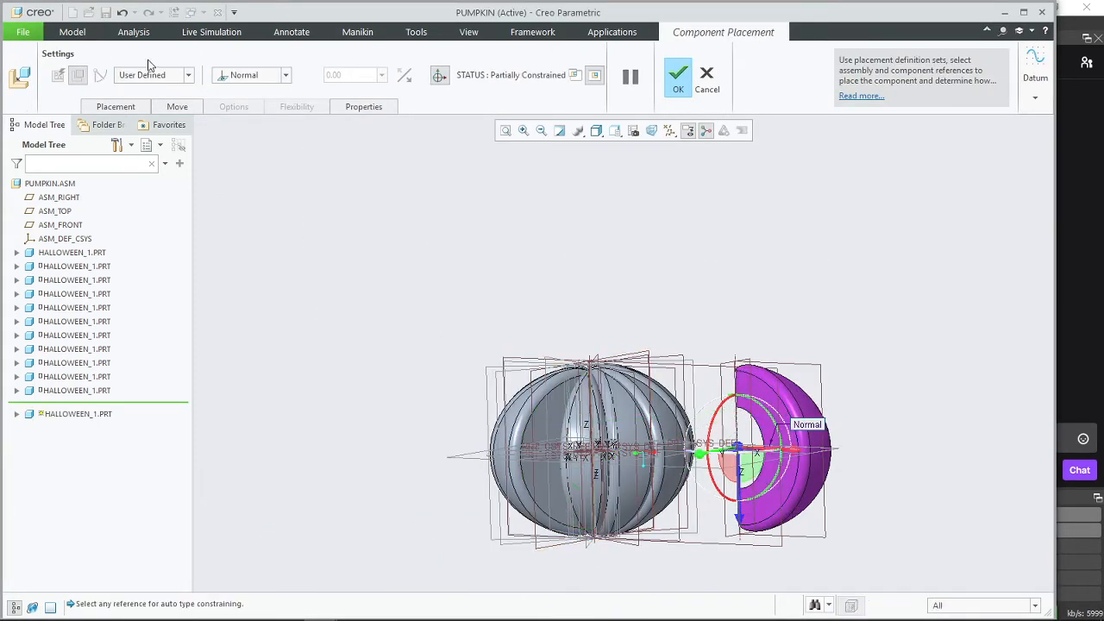
pyautogui.click(288, 76)
pyautogui.click(269, 127)
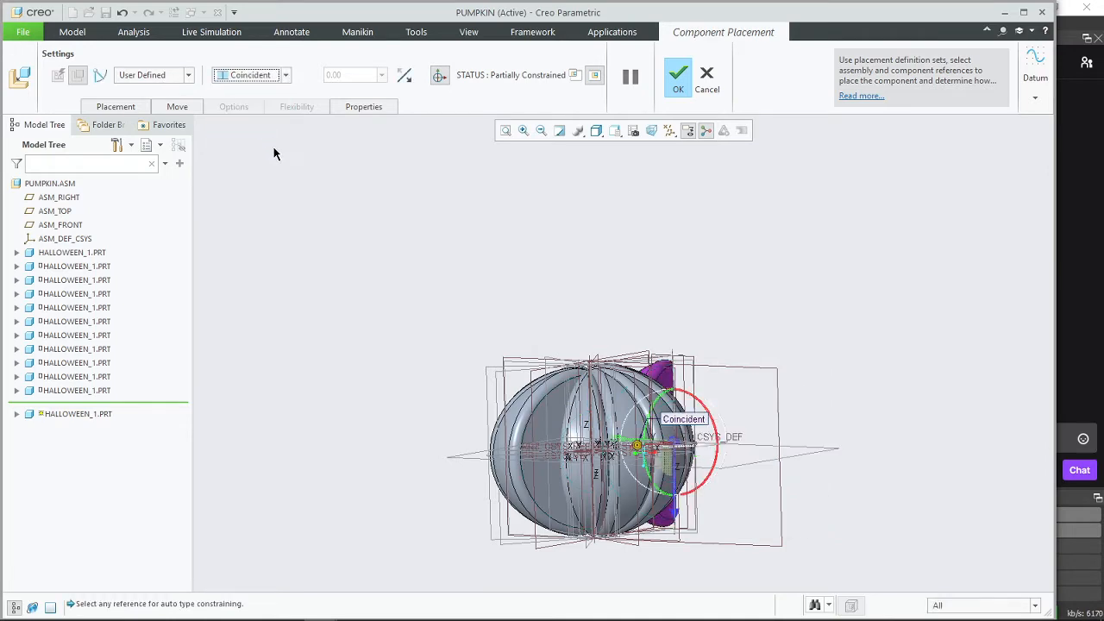
# Step: Move the twelfth segment towards the last gap and finish its placement with its flat side face matched to the gap's exposed face
pyautogui.moveTo(638, 426); pyautogui.dragTo(727, 494, button='middle')
pyautogui.moveTo(725, 435); pyautogui.dragTo(476, 438)
pyautogui.moveTo(476, 438); pyautogui.dragTo(621, 379, button='middle')
pyautogui.click(483, 433)
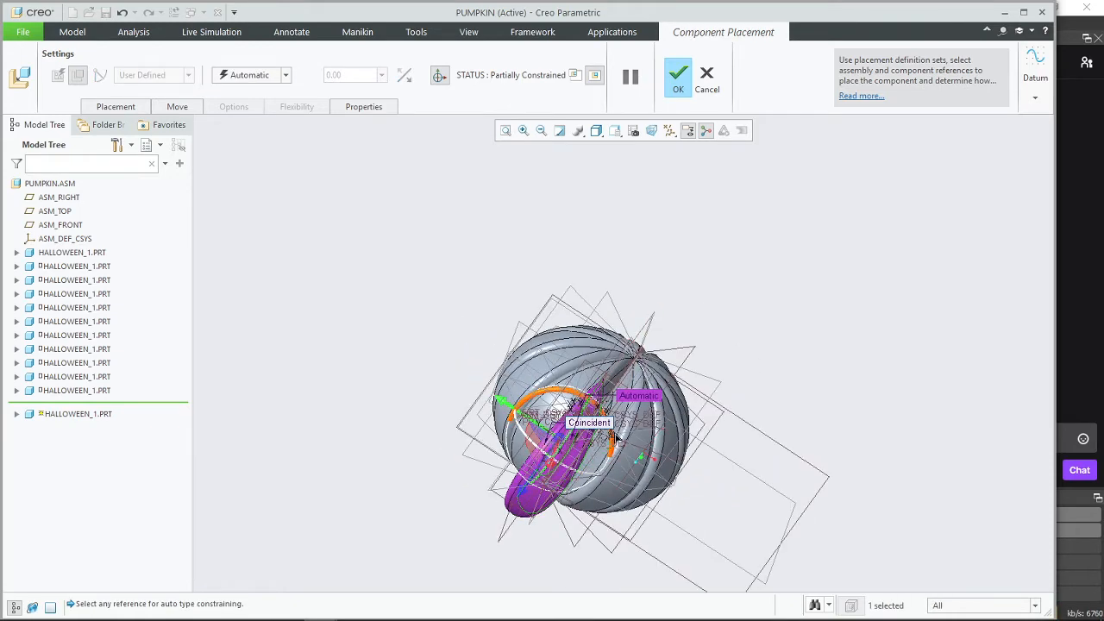
pyautogui.scroll(-5, 625, 375)
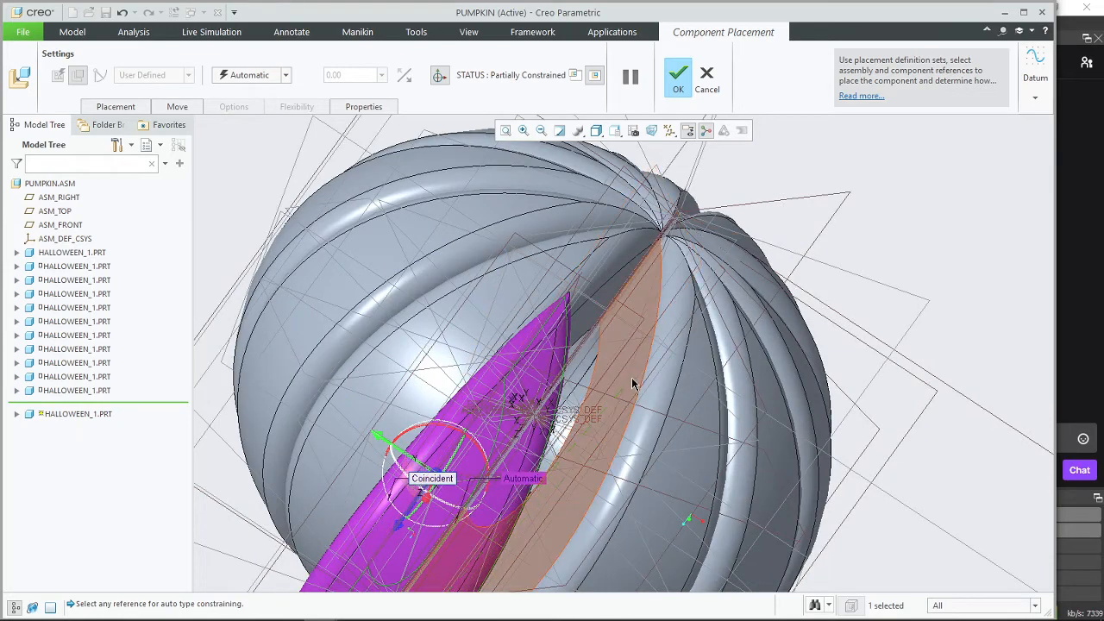
pyautogui.click(627, 373)
pyautogui.click(677, 81)
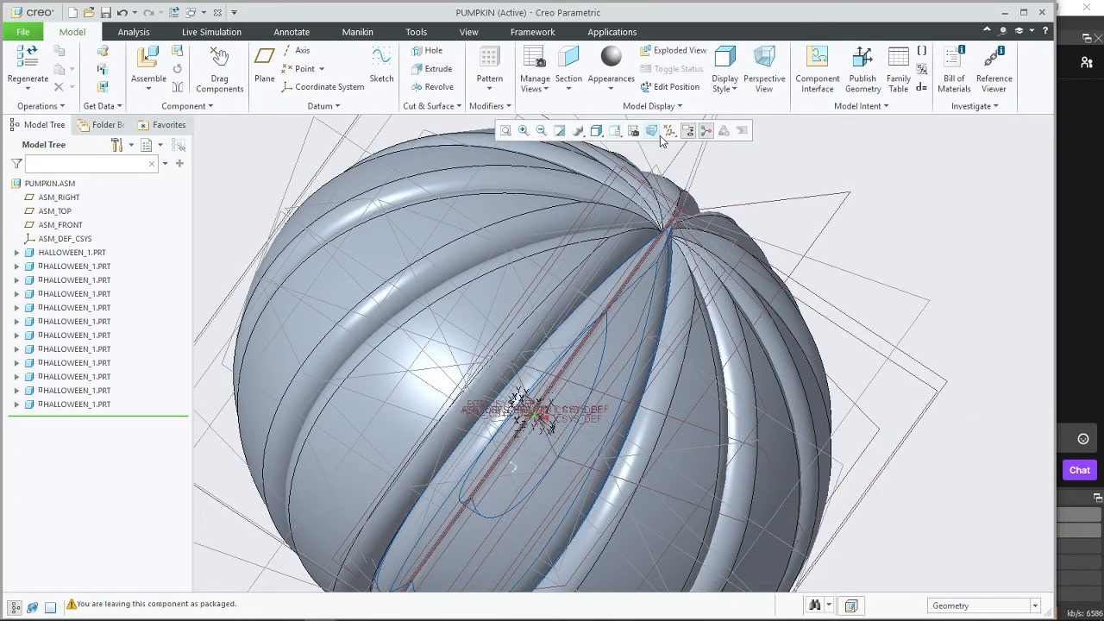
# Step: Review the pumpkin assembly in the Standard Orientation, FRONT and TOP views, checking how the segments line up at the ends
pyautogui.click(599, 133)
pyautogui.click(615, 135)
pyautogui.click(616, 134)
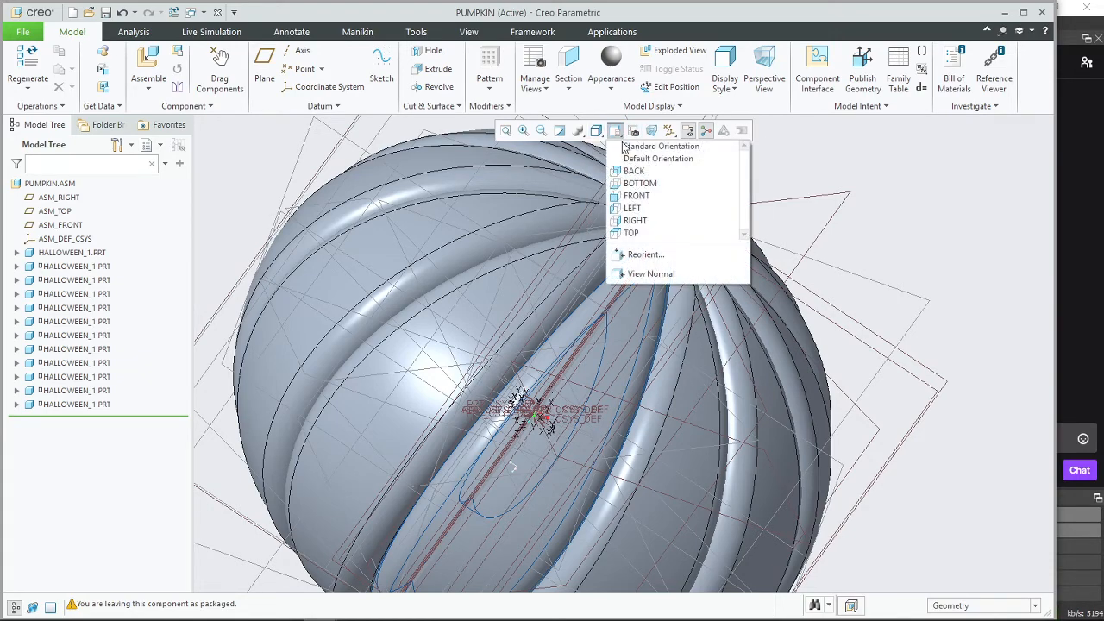
pyautogui.click(638, 148)
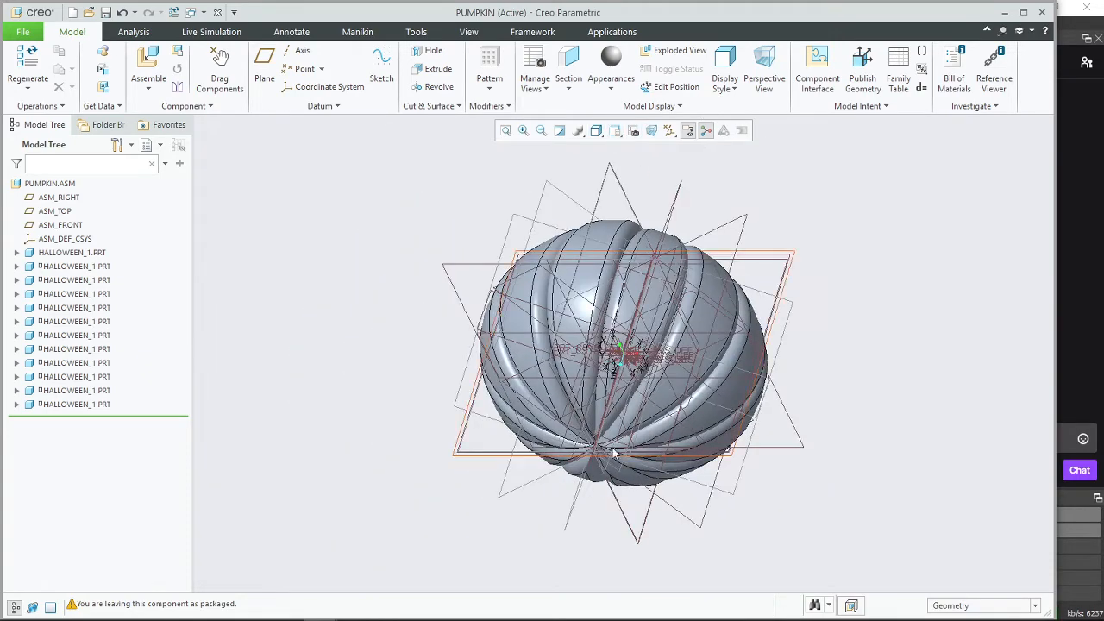
pyautogui.click(617, 133)
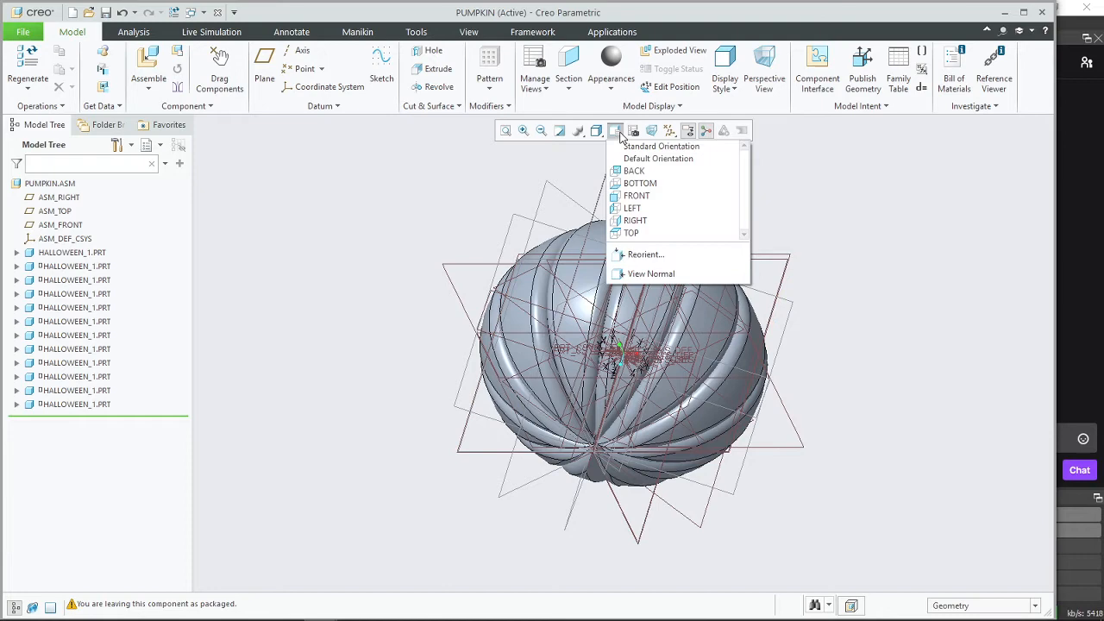
pyautogui.click(649, 195)
pyautogui.click(615, 130)
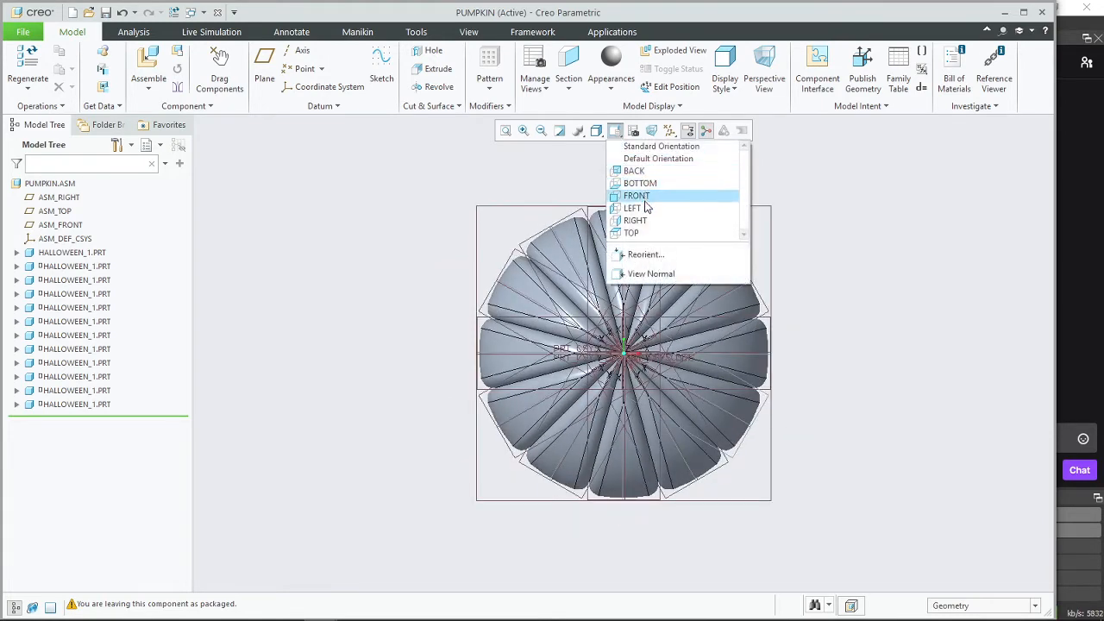
pyautogui.click(642, 233)
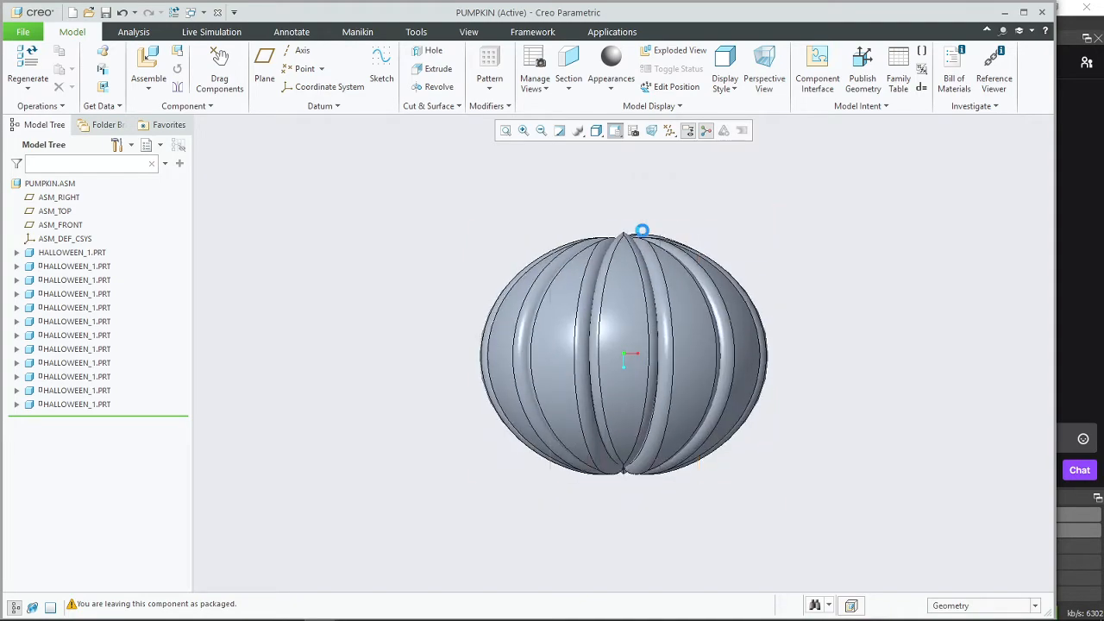
pyautogui.scroll(3, 629, 333)
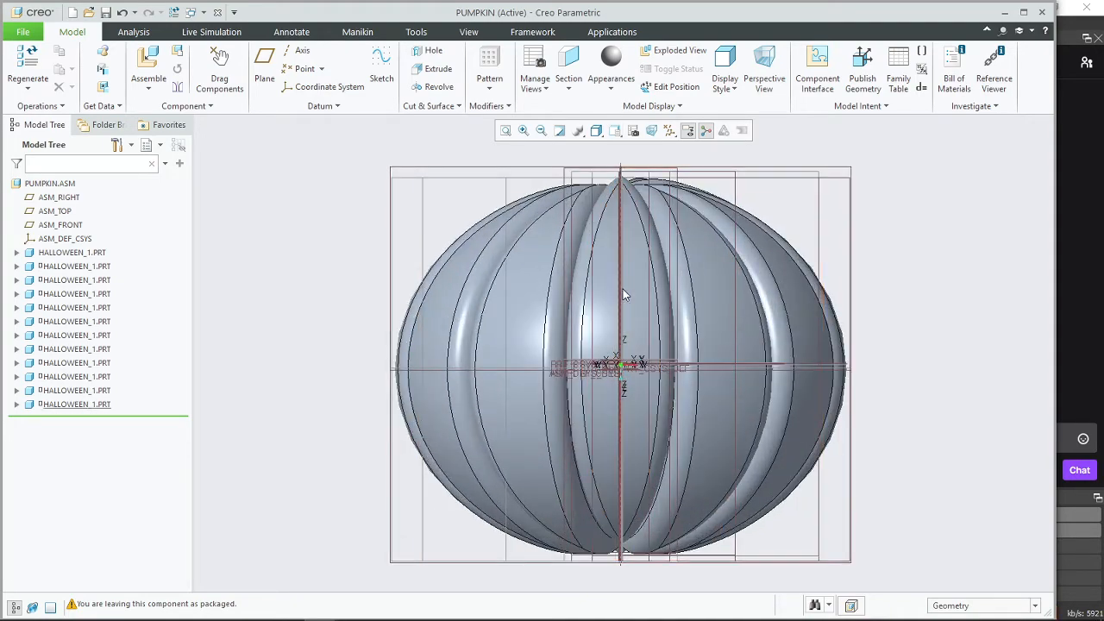
pyautogui.moveTo(624, 295)
pyautogui.mouseDown(button='middle')
pyautogui.moveTo(665, 308)
pyautogui.moveTo(555, 297)
pyautogui.moveTo(628, 294)
pyautogui.mouseUp(button='middle')
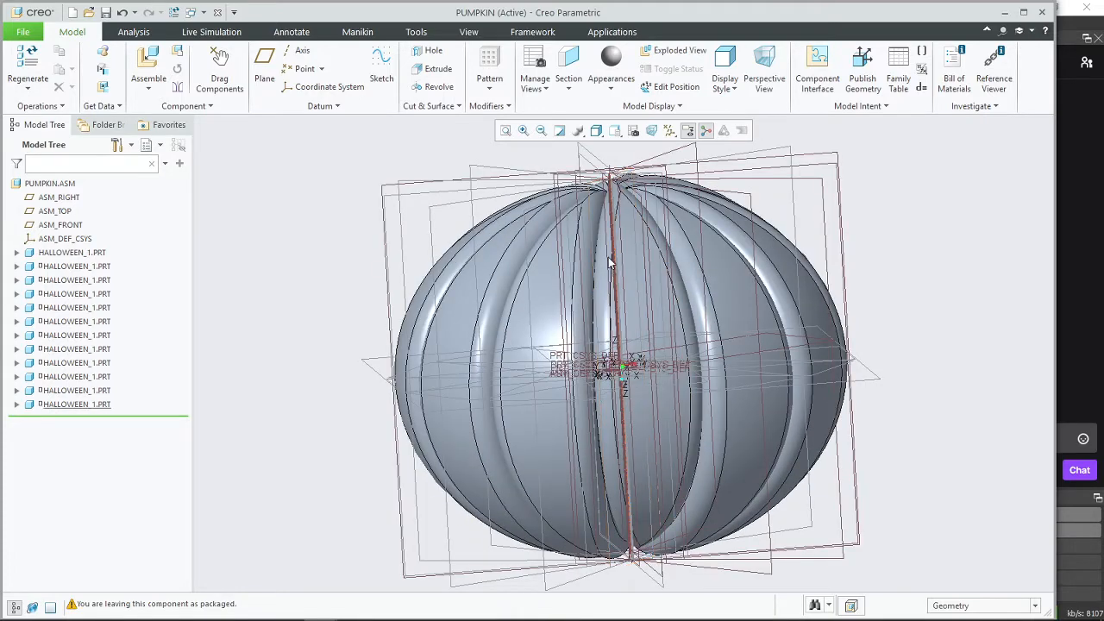
# Step: Reopen the placement definition of the last halloween_1.prt segment and slide the segment downward along the central axis, out of the pumpkin
pyautogui.click(604, 259)
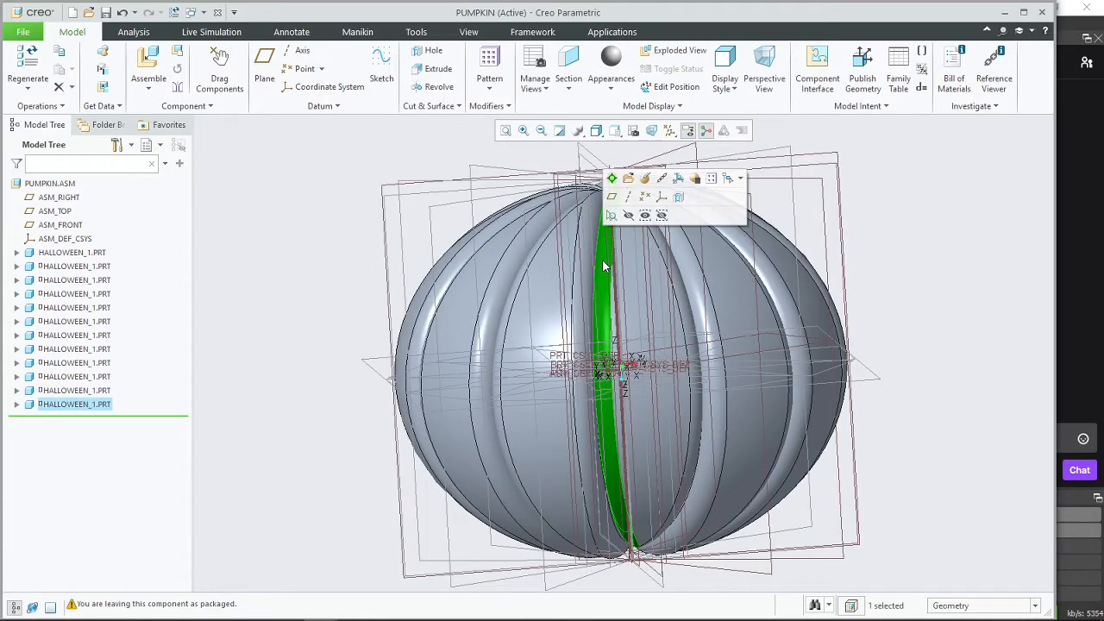
pyautogui.click(82, 404)
pyautogui.rightClick(90, 404)
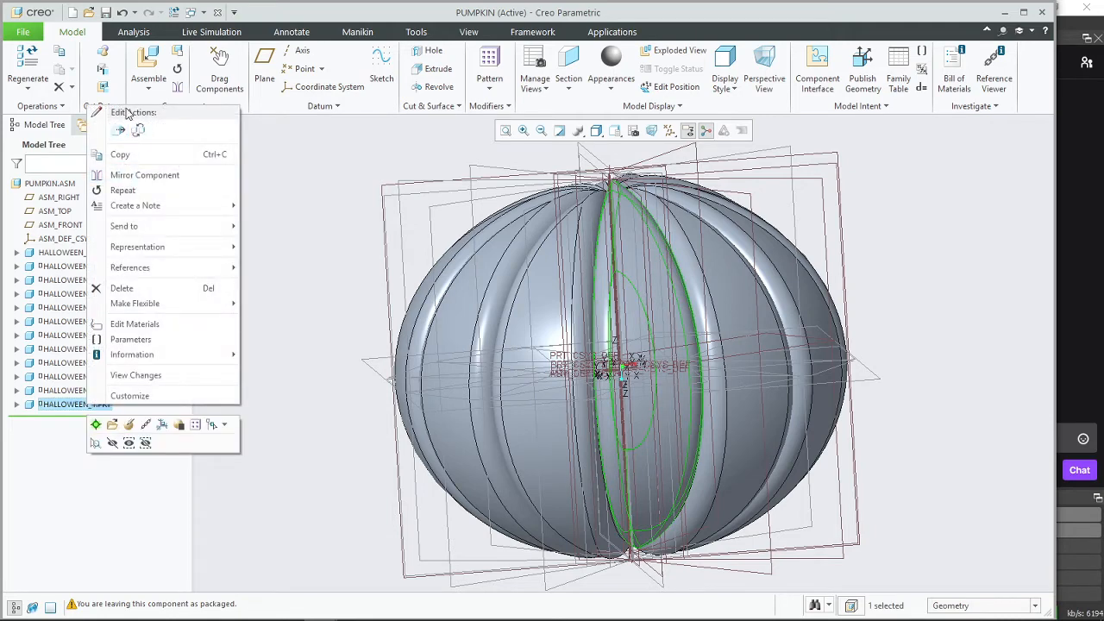
pyautogui.click(128, 425)
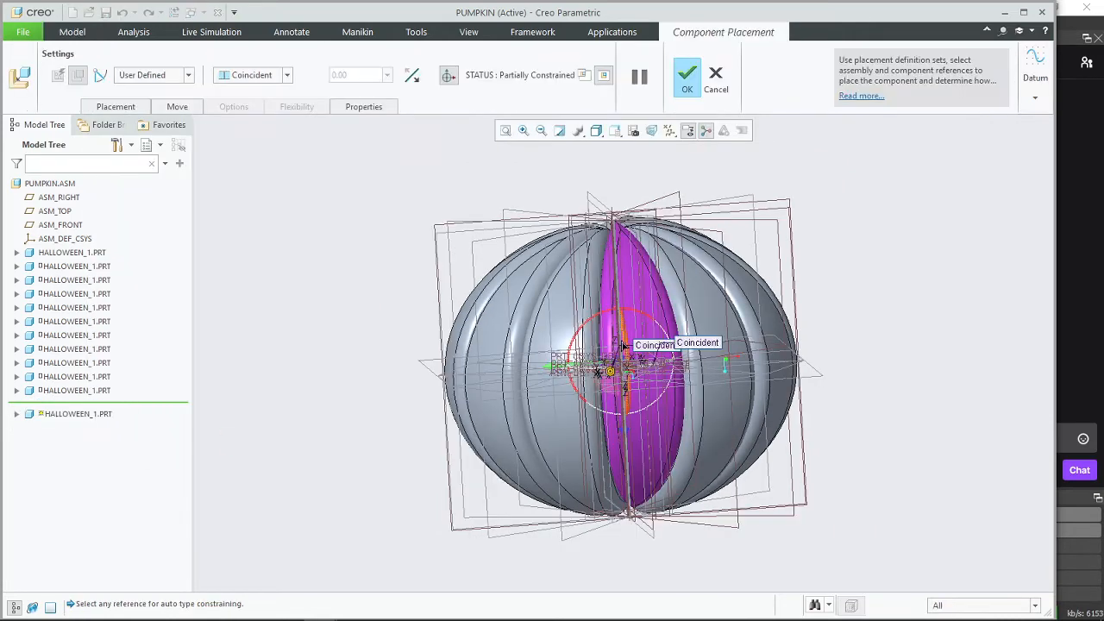
pyautogui.scroll(3, 623, 352)
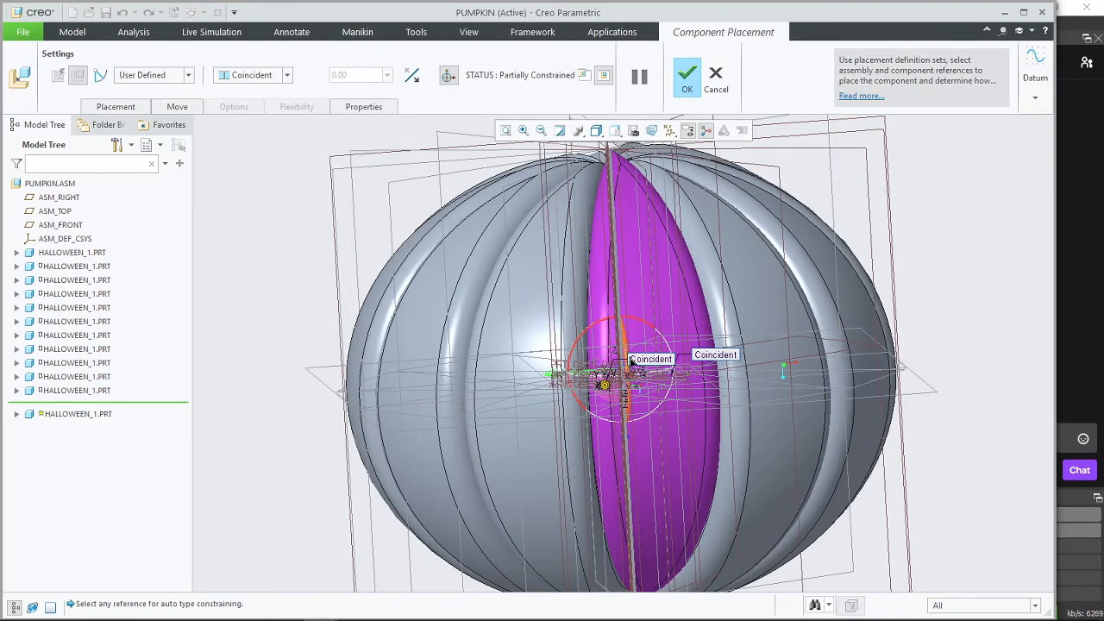
pyautogui.scroll(2, 622, 379)
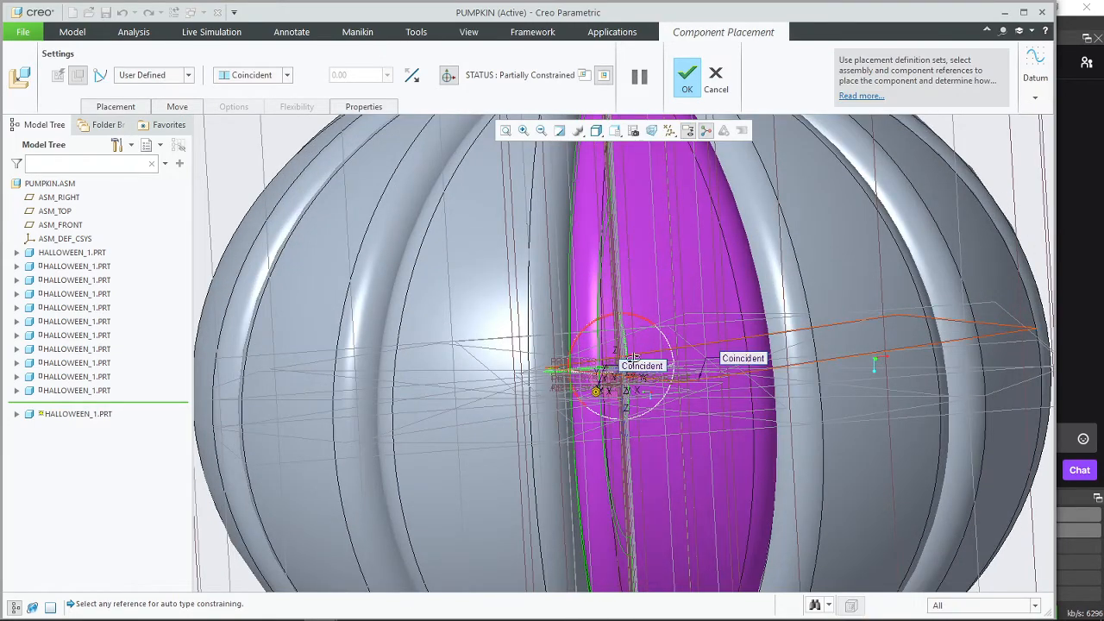
pyautogui.scroll(2, 643, 362)
pyautogui.scroll(-2, 638, 464)
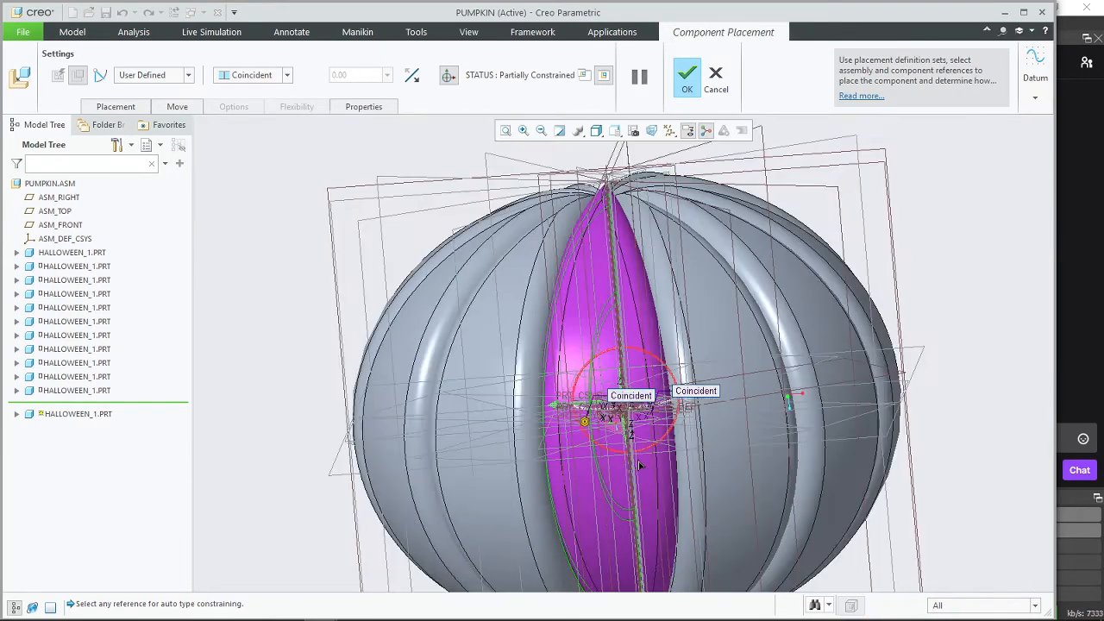
pyautogui.scroll(-3, 603, 500)
pyautogui.scroll(3, 617, 487)
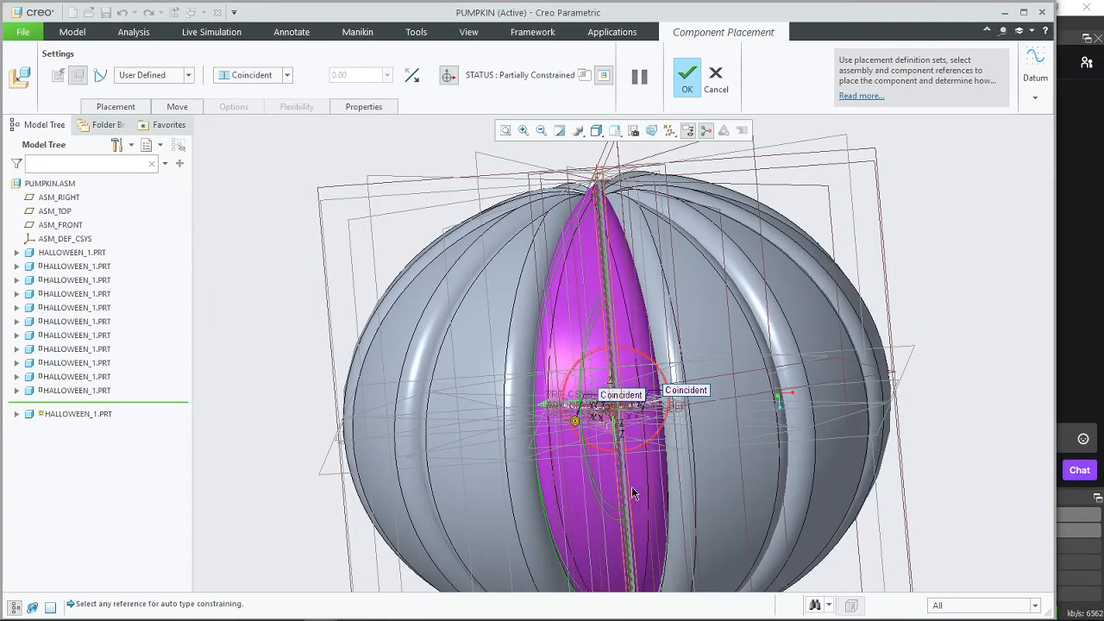
pyautogui.moveTo(604, 386); pyautogui.dragTo(561, 393, button='middle')
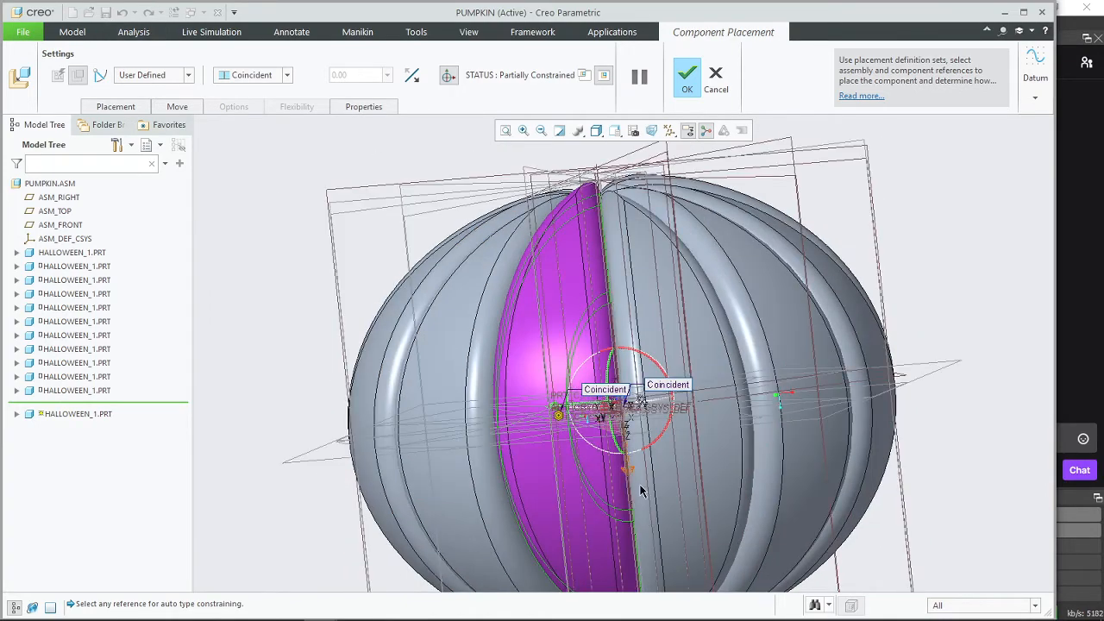
pyautogui.moveTo(632, 469); pyautogui.dragTo(644, 580)
pyautogui.scroll(-3, 546, 361)
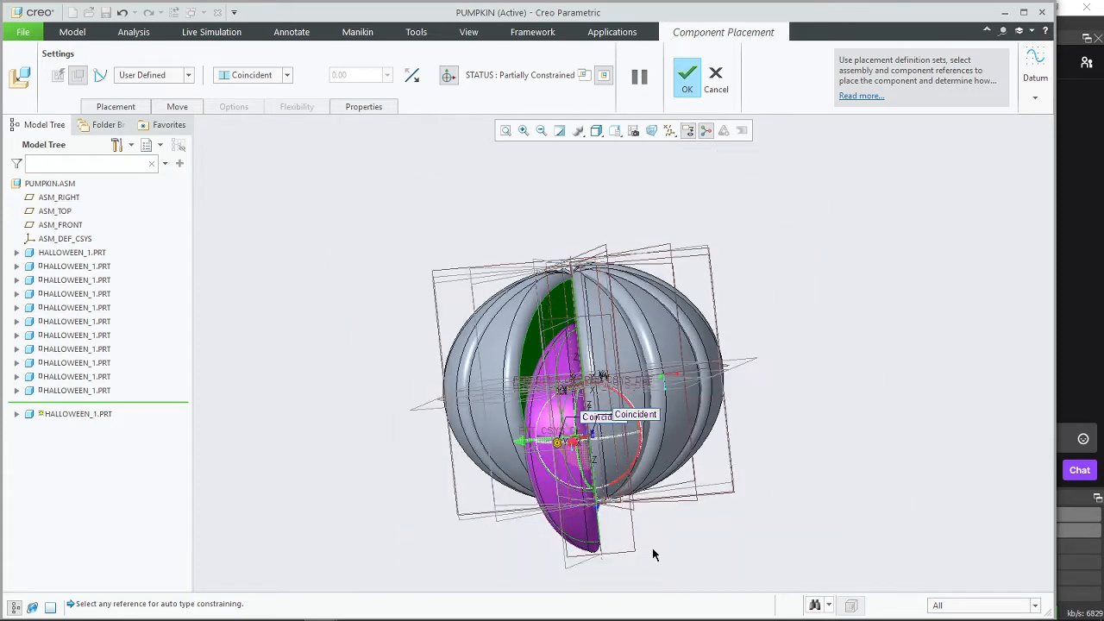
pyautogui.scroll(1, 651, 554)
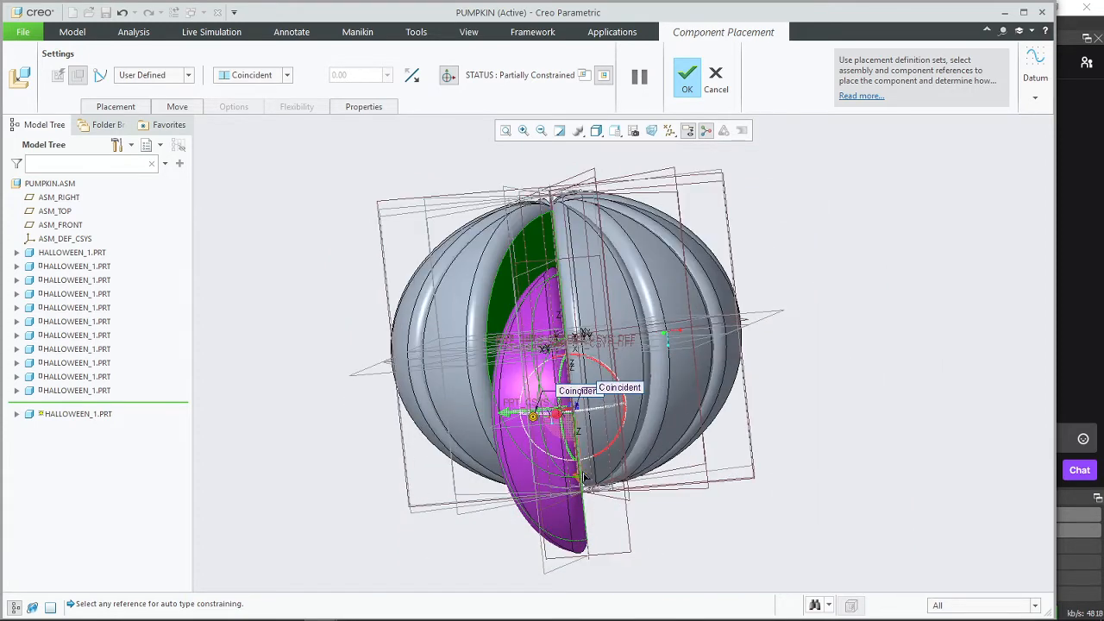
pyautogui.moveTo(585, 484); pyautogui.dragTo(642, 560)
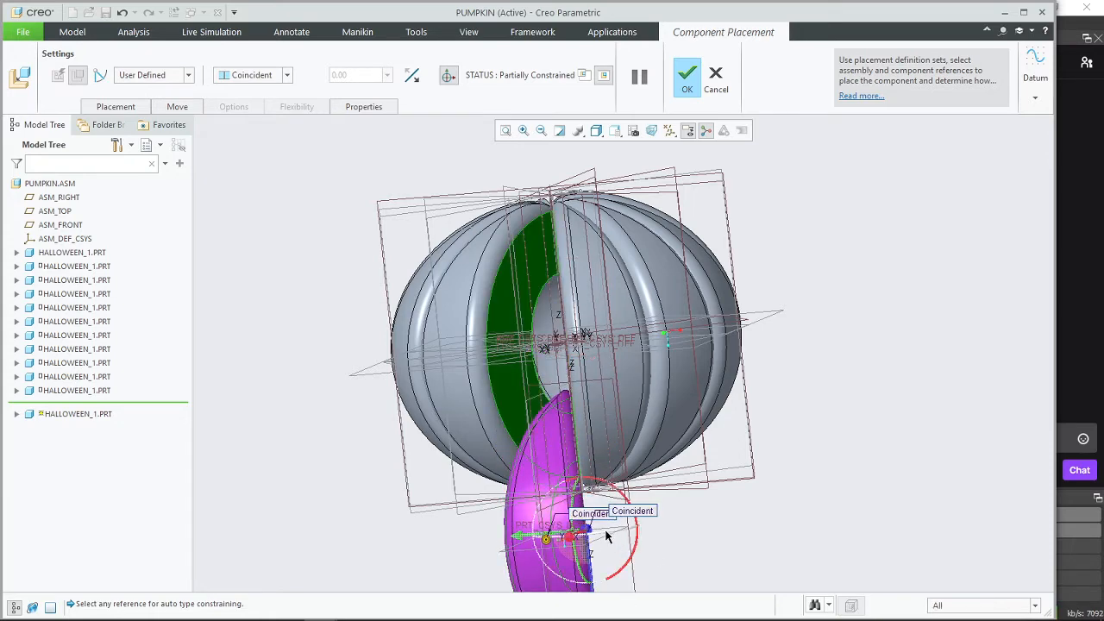
# Step: Constrain the last segment's horizontal datum plane as Coincident with the pumpkin's horizontal mid-plane
pyautogui.scroll(2, 606, 535)
pyautogui.click(631, 523)
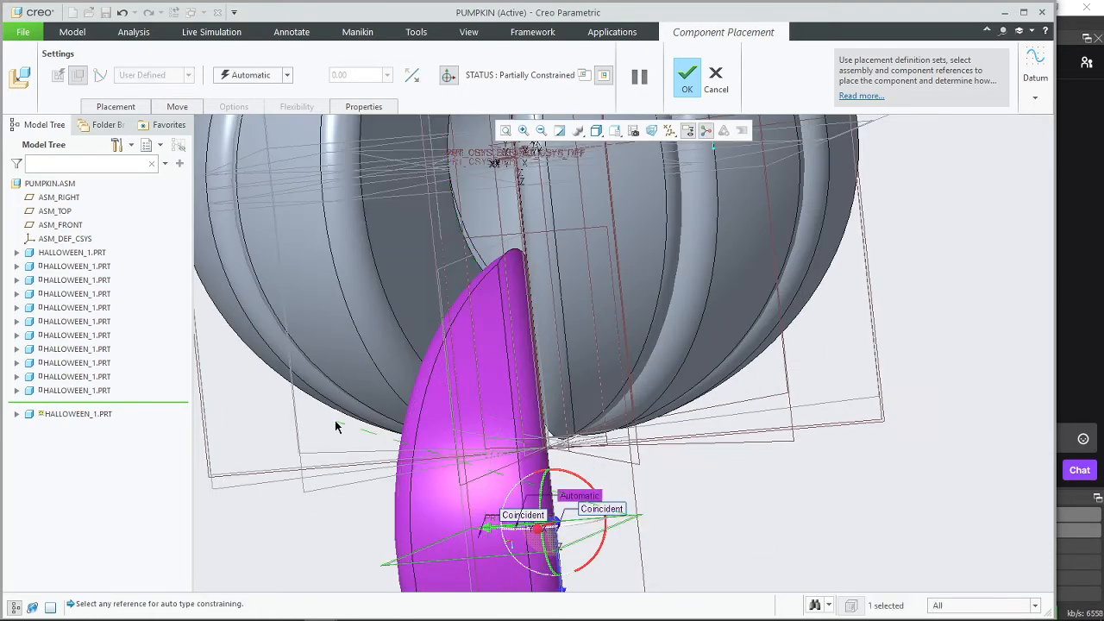
pyautogui.scroll(-2, 335, 420)
pyautogui.click(218, 320)
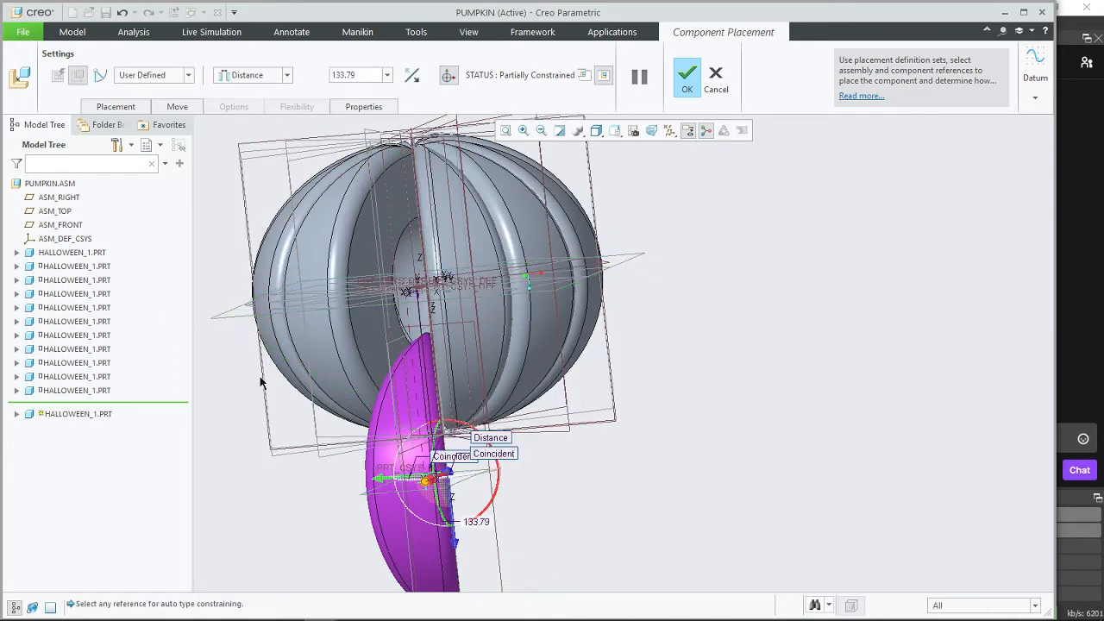
pyautogui.click(289, 76)
pyautogui.click(249, 126)
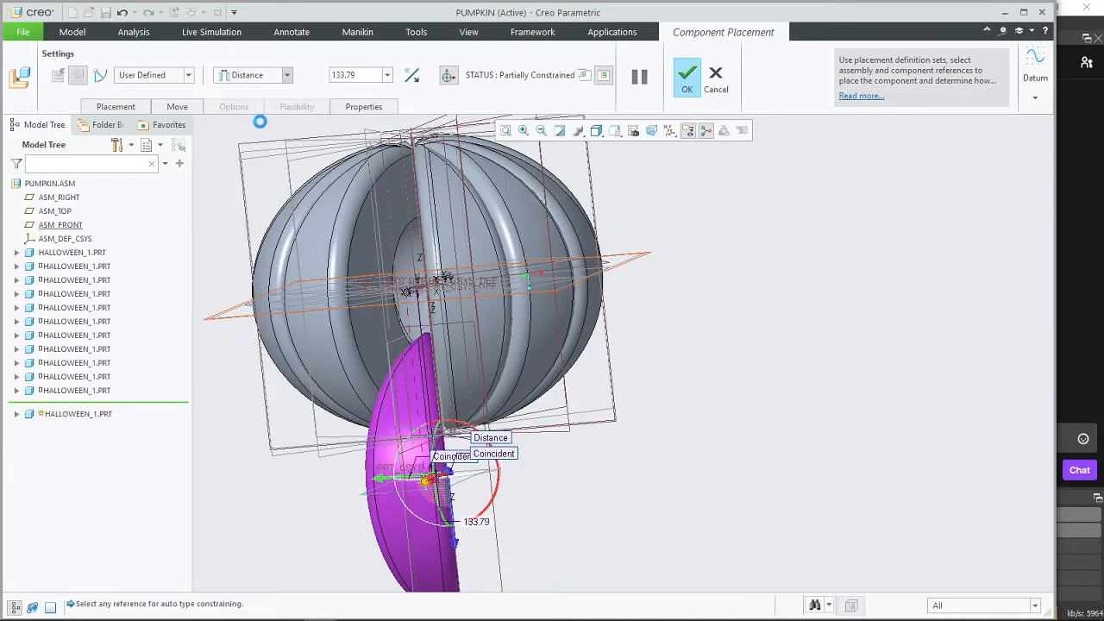
pyautogui.moveTo(293, 397); pyautogui.dragTo(307, 420, button='middle')
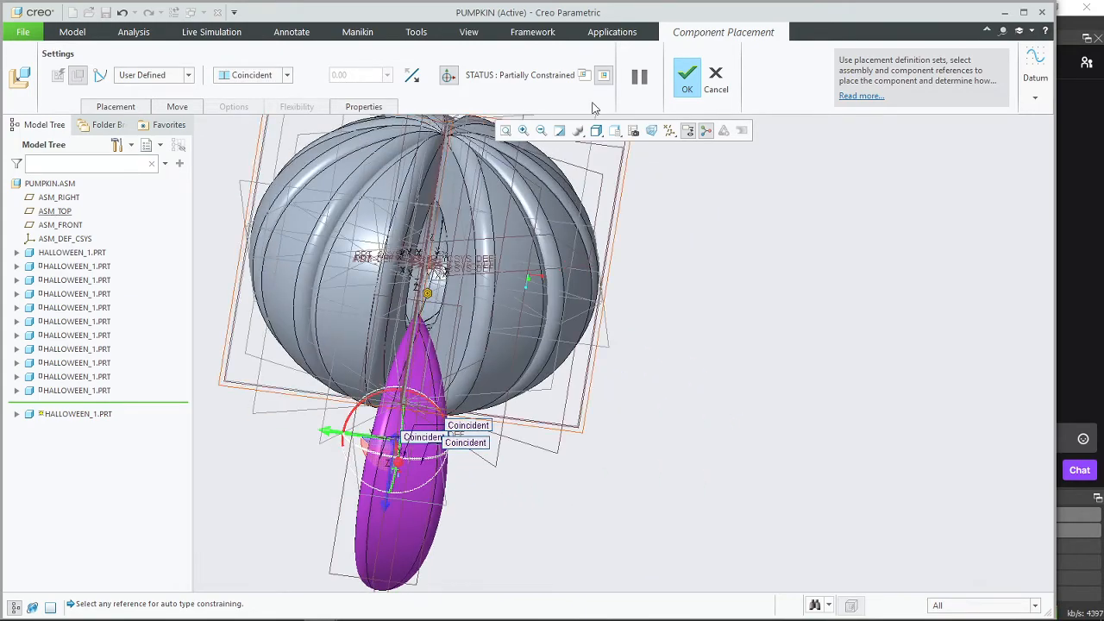
# Step: Change the last segment's horizontal plane constraint to a Distance of 0 and finish its placement
pyautogui.click(287, 76)
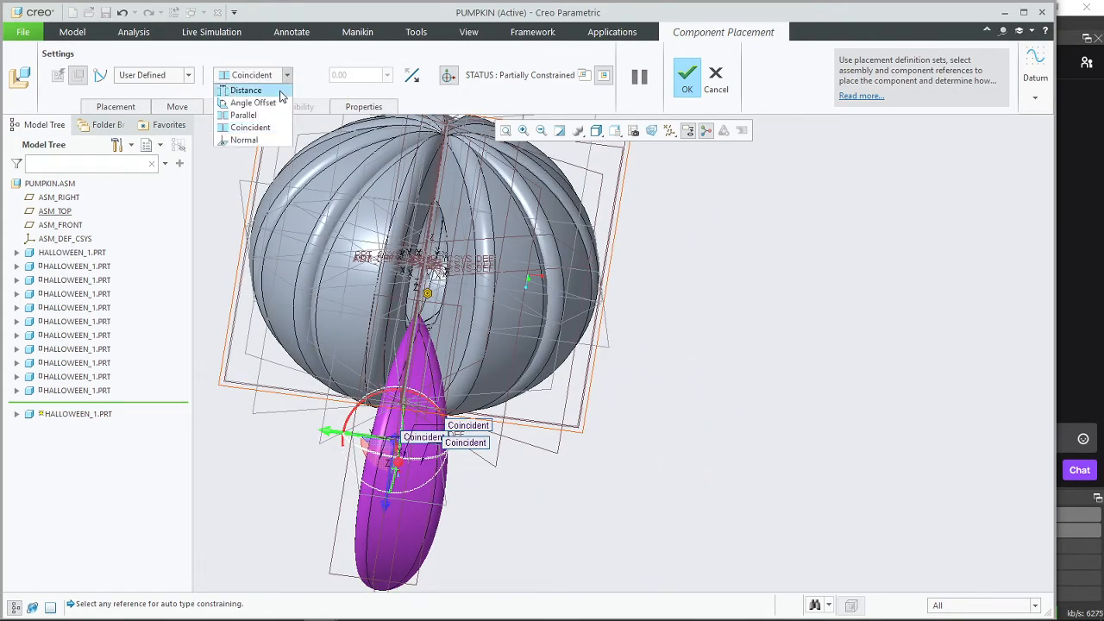
pyautogui.click(250, 91)
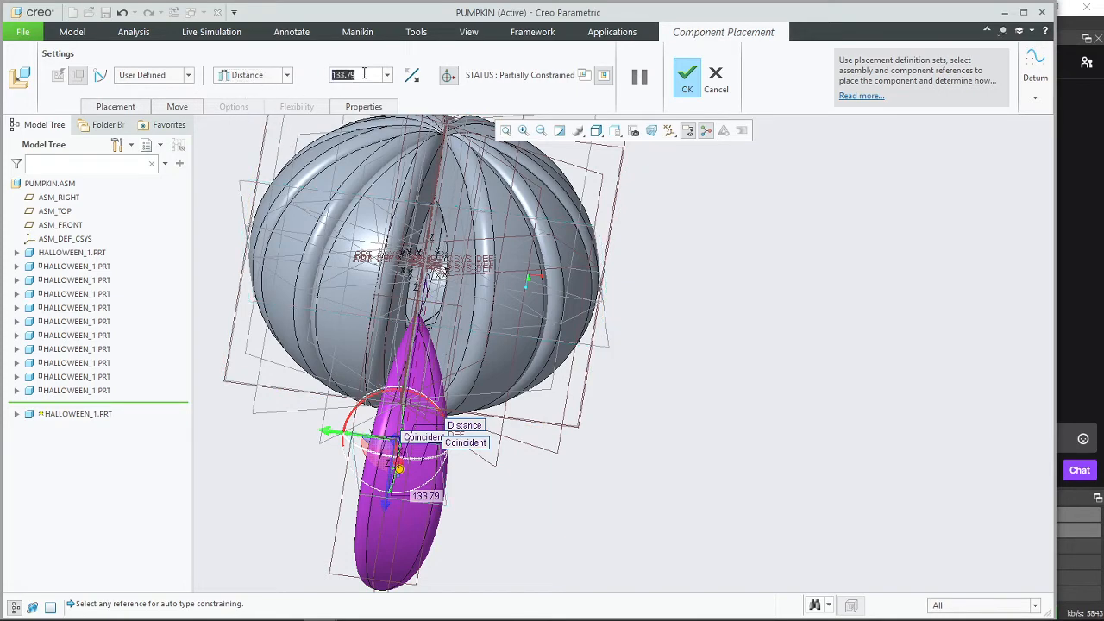
pyautogui.write('0')
pyautogui.press('Return')
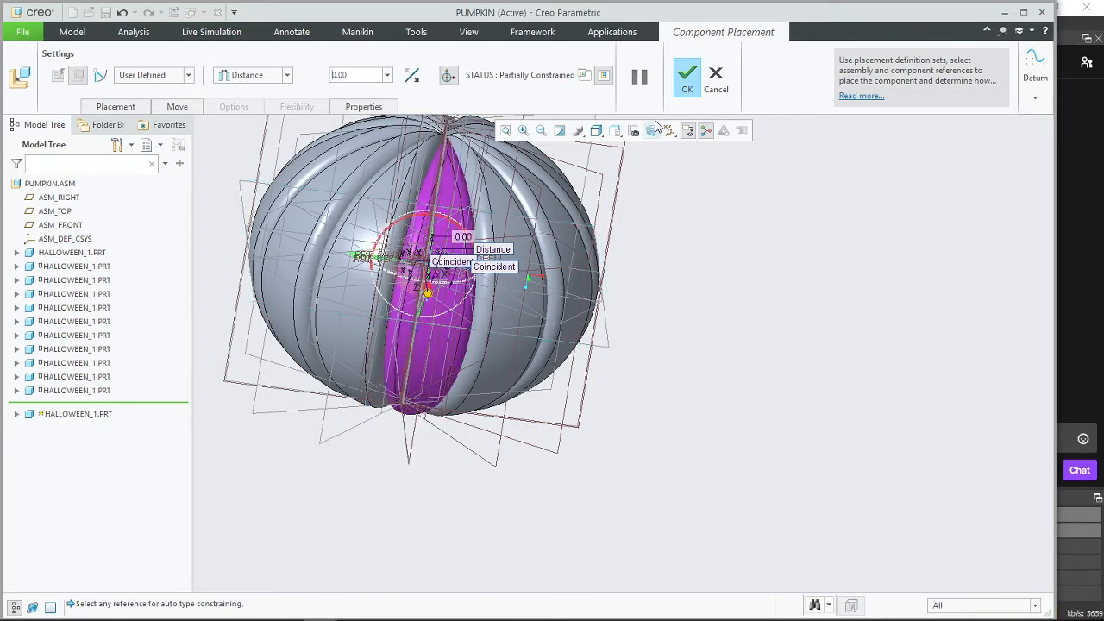
pyautogui.click(697, 79)
# Step: Inspect the pumpkin in the TOP view and from an oblique angle to check the vertical alignment of its segments
pyautogui.moveTo(547, 352); pyautogui.dragTo(565, 388, button='middle')
pyautogui.click(597, 132)
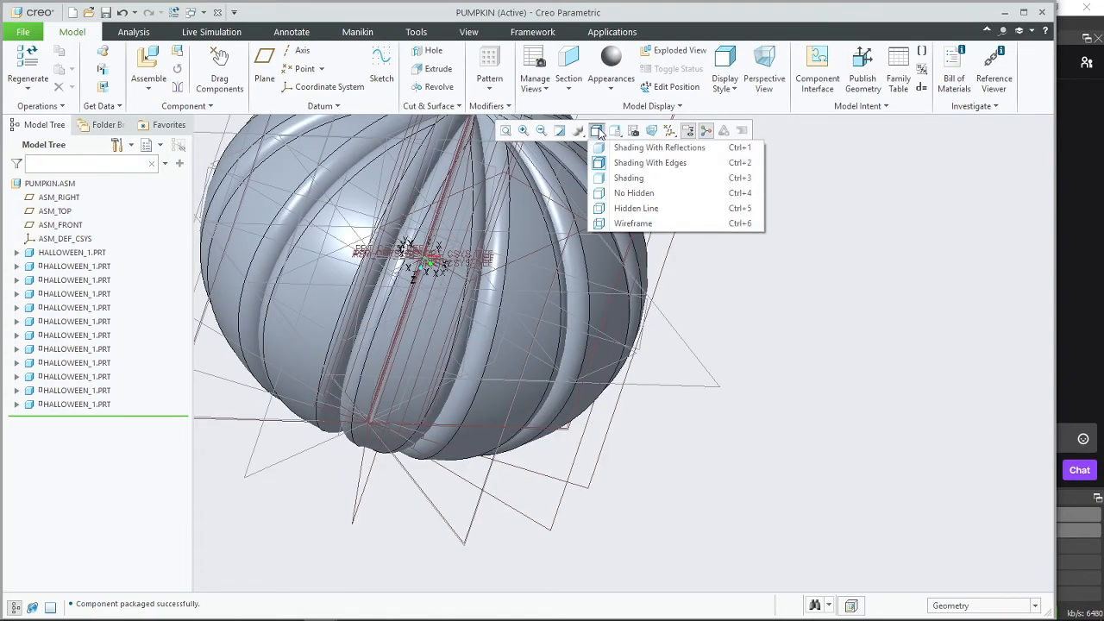
pyautogui.click(618, 133)
pyautogui.click(617, 132)
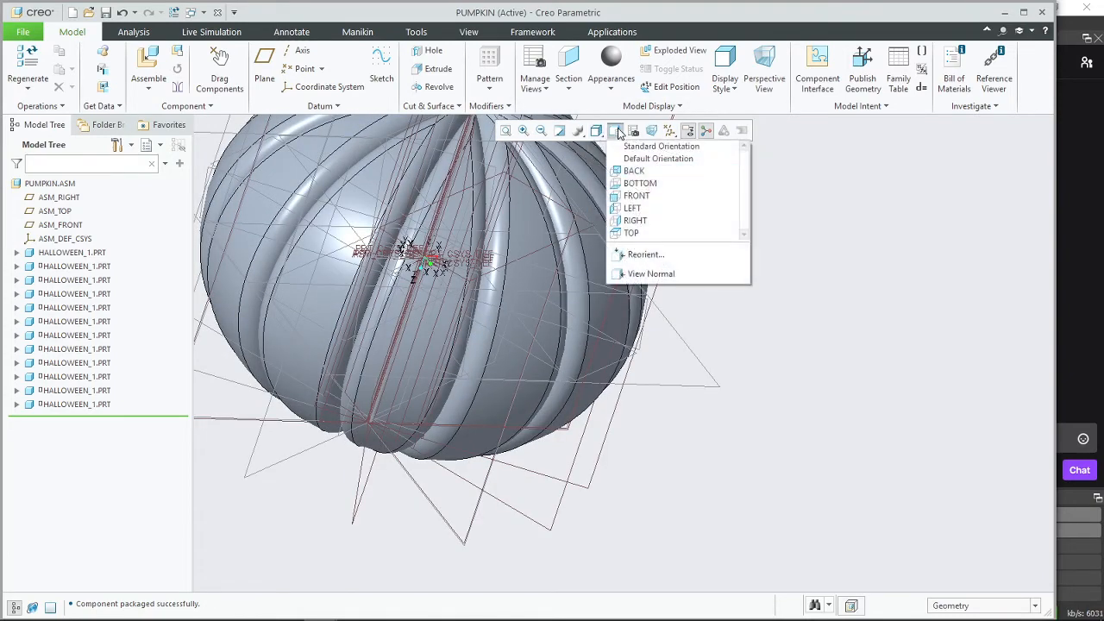
pyautogui.click(646, 222)
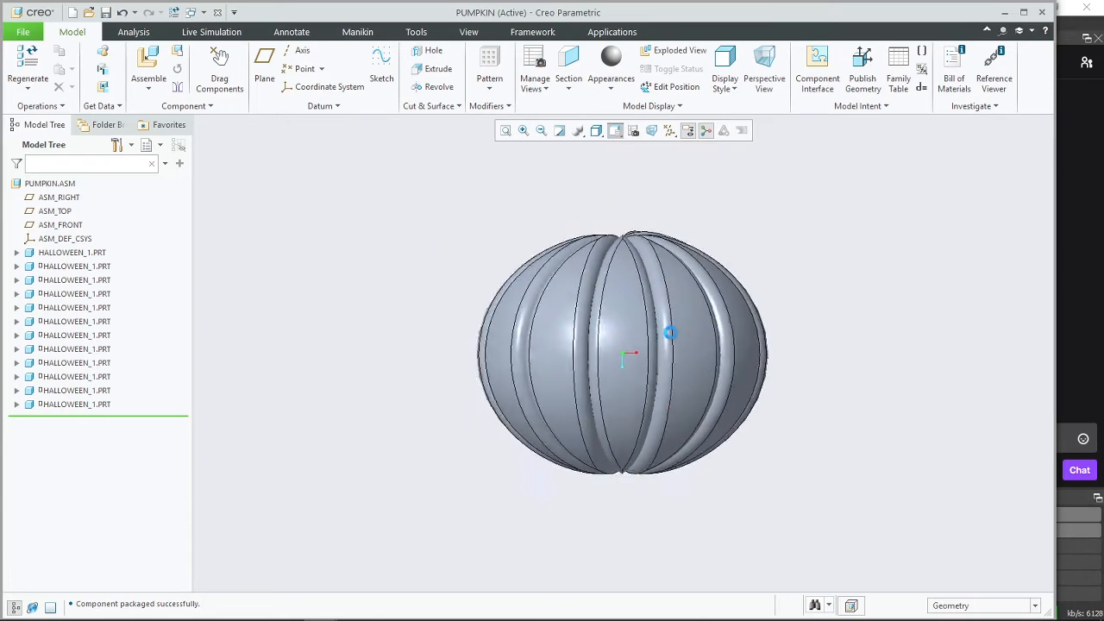
pyautogui.scroll(2, 628, 290)
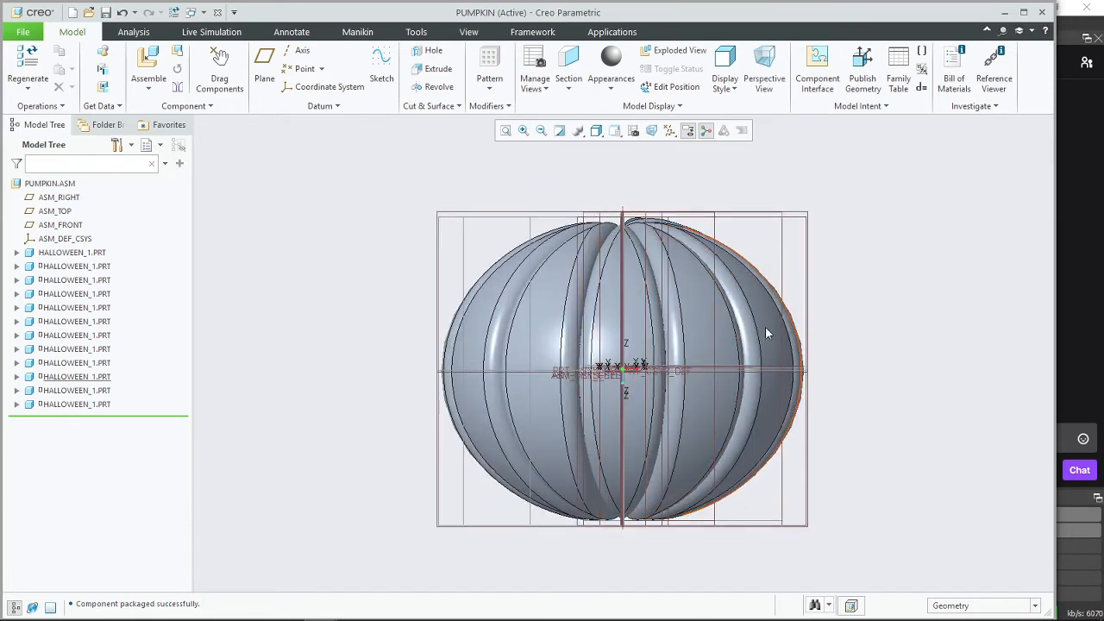
pyautogui.moveTo(784, 514)
pyautogui.mouseDown(button='middle')
pyautogui.moveTo(665, 517)
pyautogui.moveTo(665, 542)
pyautogui.mouseUp(button='middle')
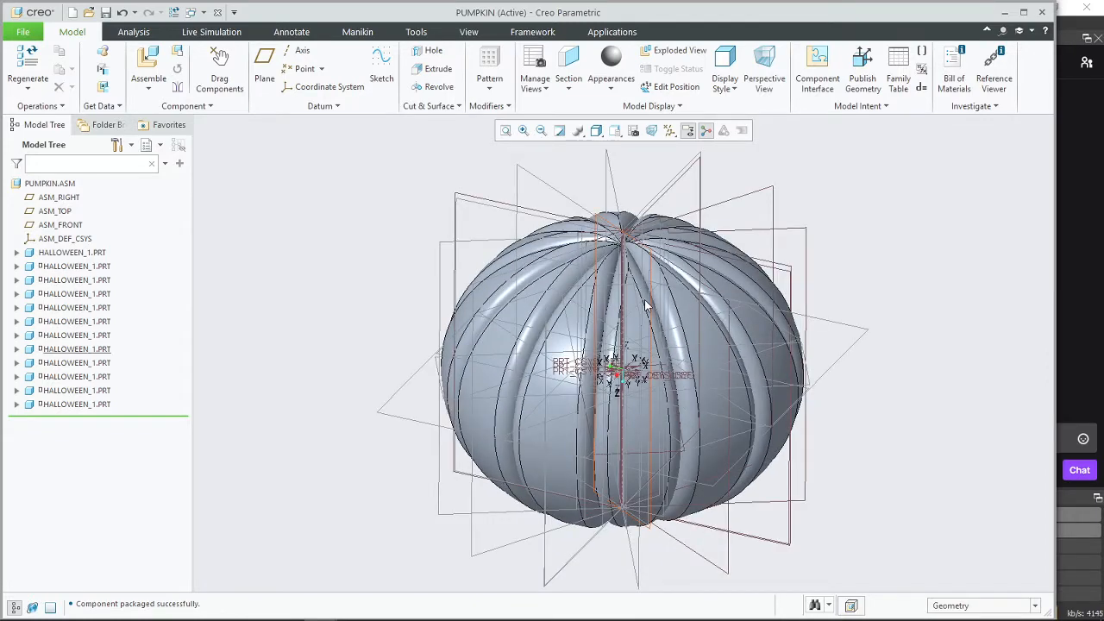
# Step: Reopen the placement definition of the third halloween_1.prt segment and slide the segment upward along the central axis
pyautogui.click(662, 419)
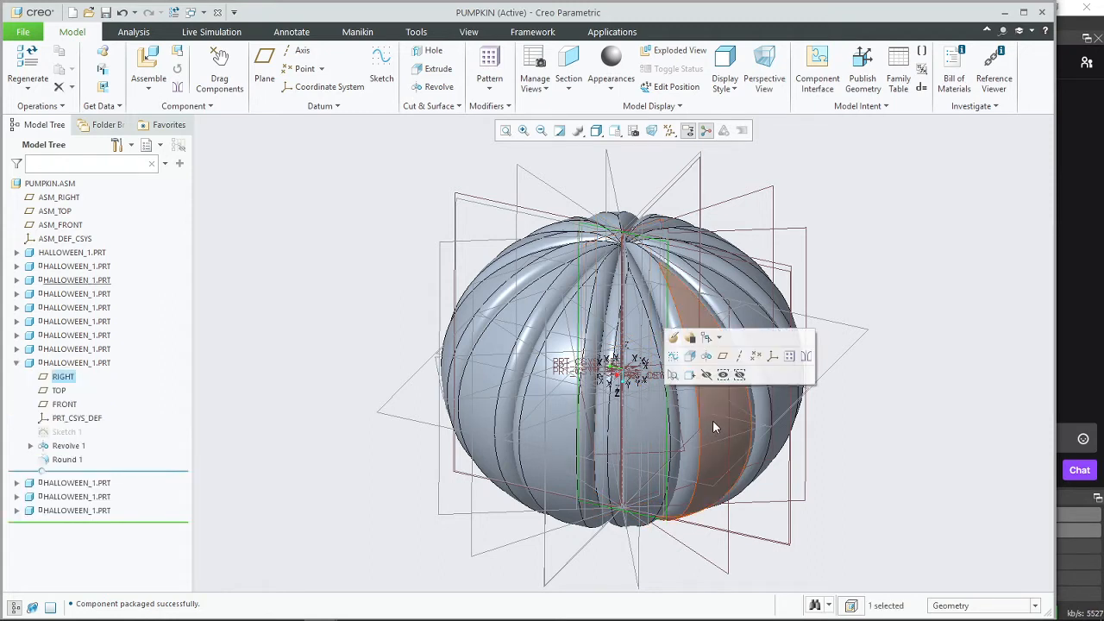
pyautogui.rightClick(78, 281)
pyautogui.click(121, 252)
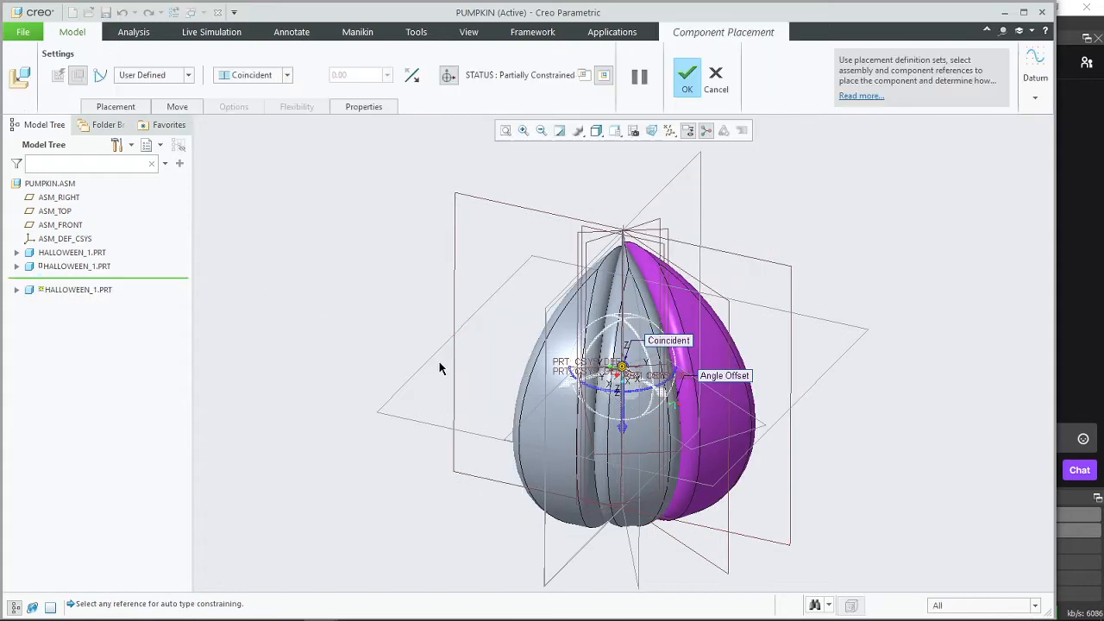
pyautogui.moveTo(627, 431); pyautogui.dragTo(621, 301)
pyautogui.moveTo(860, 371); pyautogui.dragTo(785, 377, button='middle')
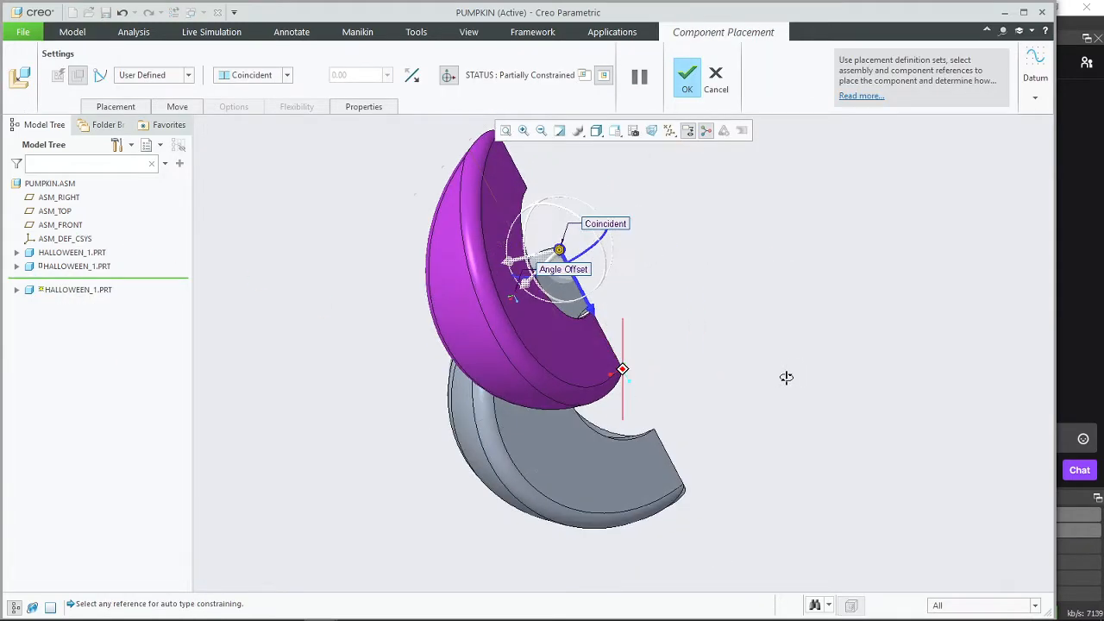
# Step: Constrain the third segment's horizontal datum plane as Coincident with the pumpkin's horizontal mid-plane and finish its placement
pyautogui.click(506, 321)
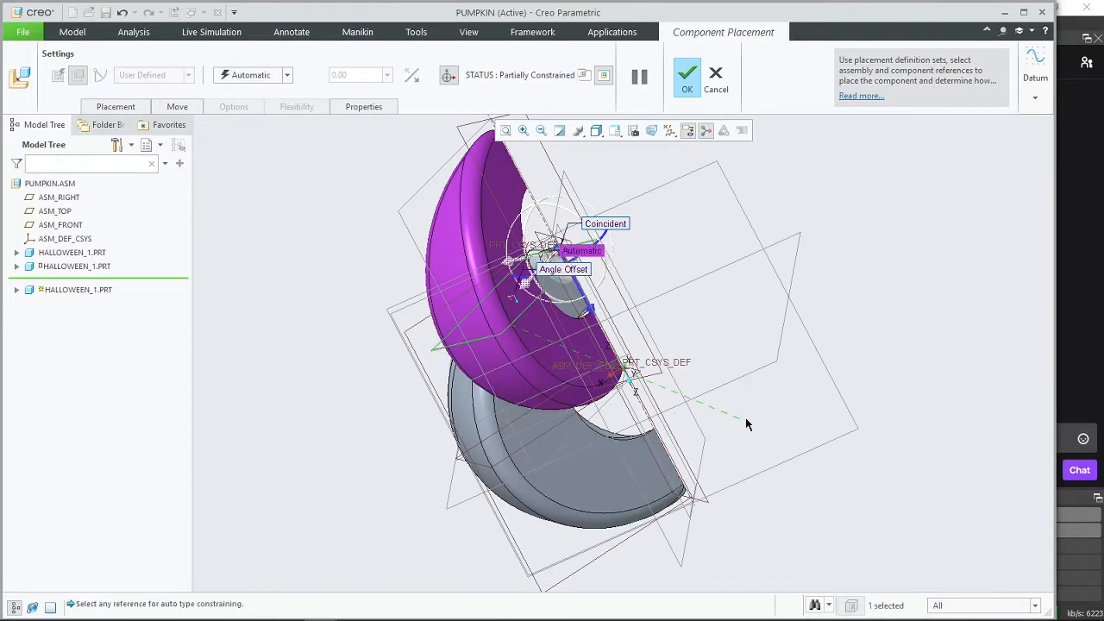
pyautogui.click(747, 372)
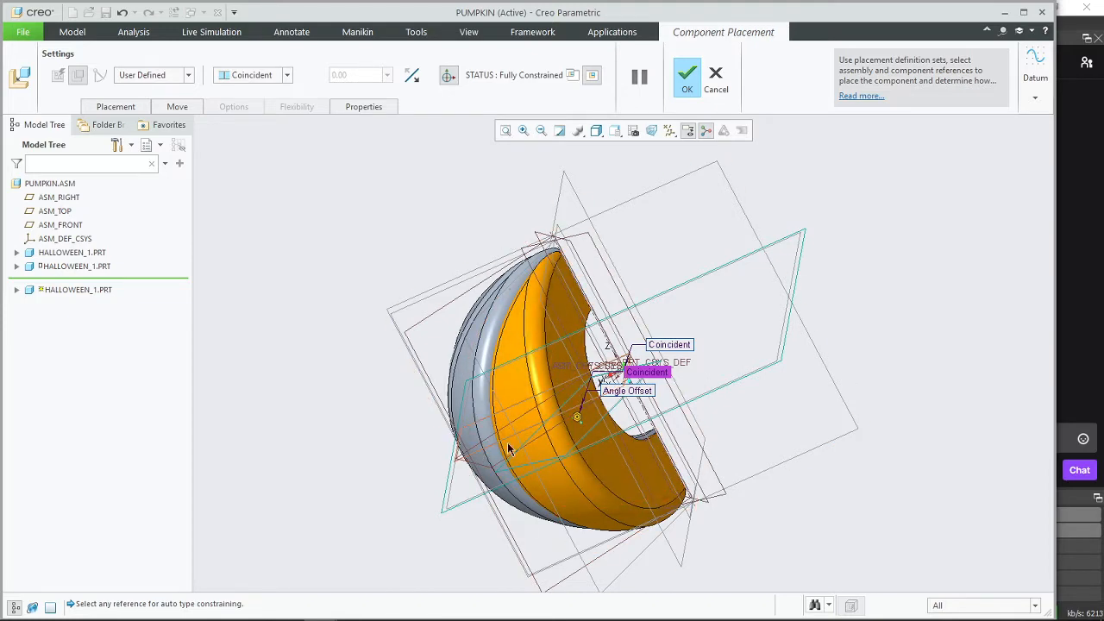
pyautogui.moveTo(507, 445); pyautogui.dragTo(585, 398, button='middle')
pyautogui.click(683, 82)
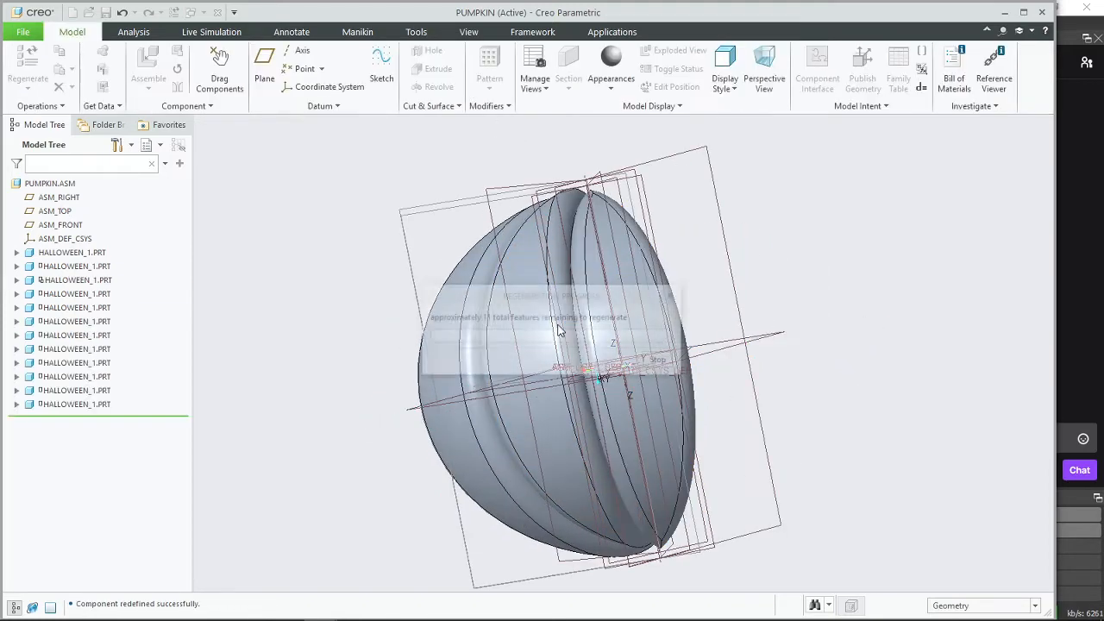
# Step: Reopen the placement definition of the second halloween_1.prt segment and slide the segment upward, clear of the first one
pyautogui.click(535, 316)
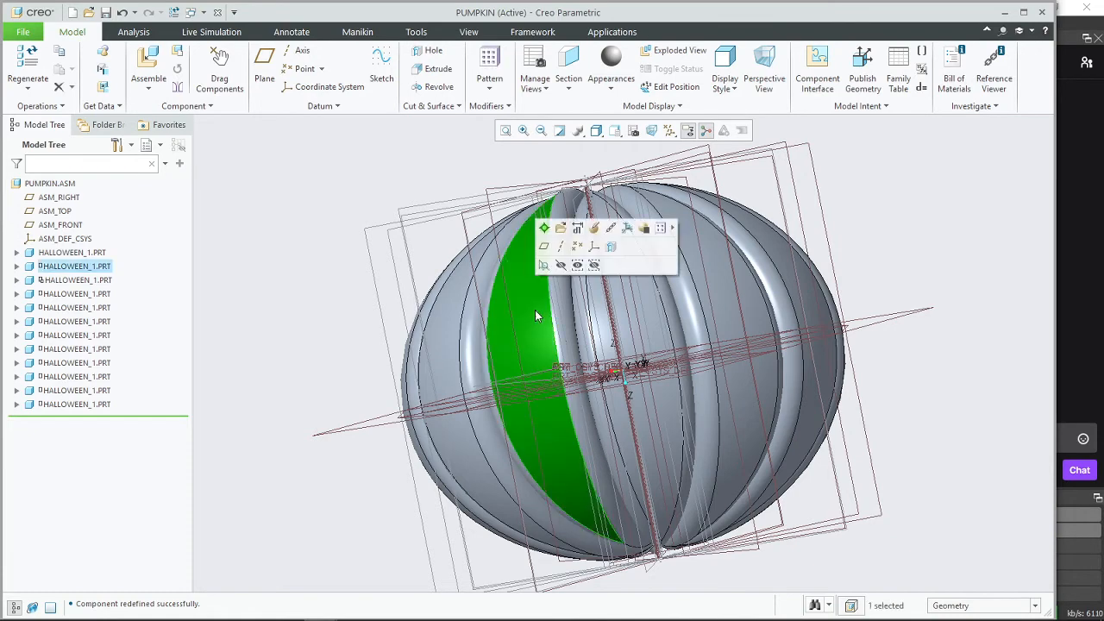
pyautogui.rightClick(105, 269)
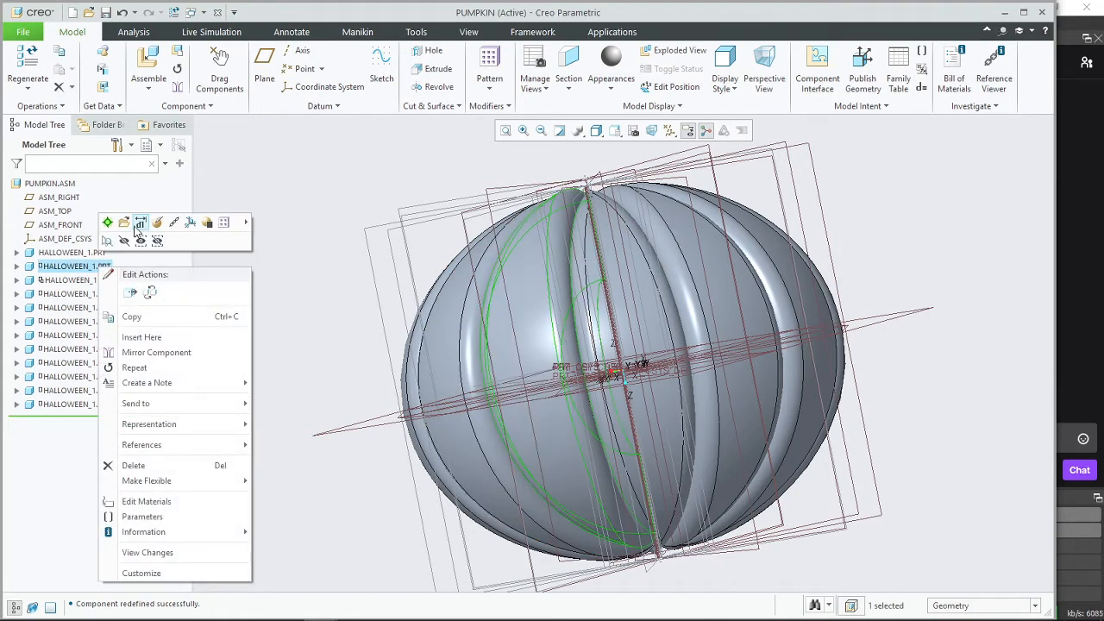
pyautogui.click(152, 222)
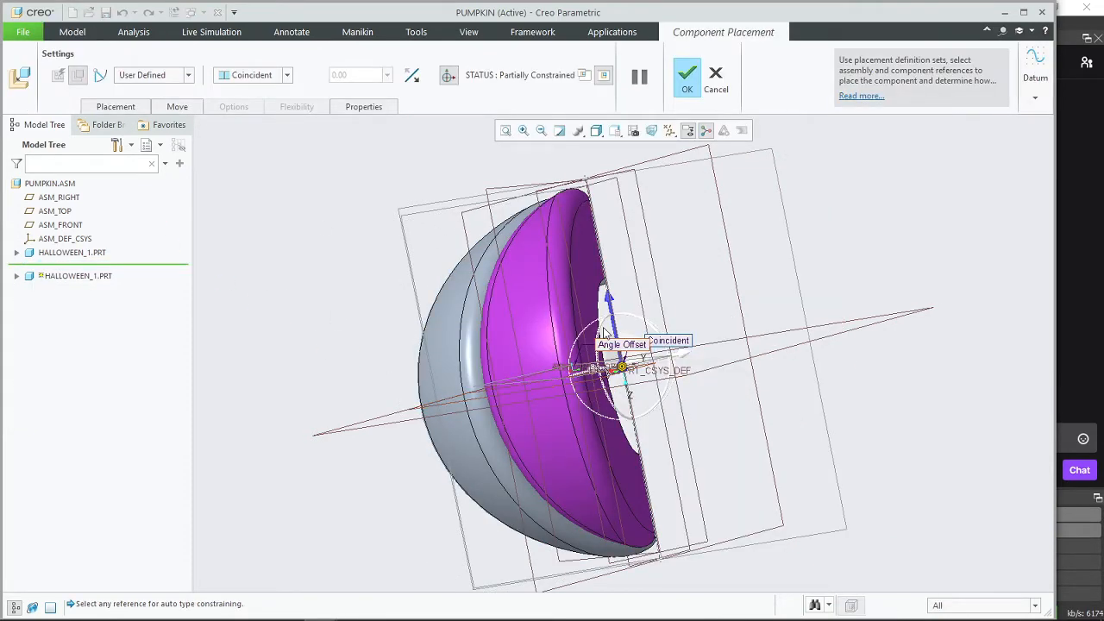
pyautogui.moveTo(617, 319); pyautogui.dragTo(594, 208)
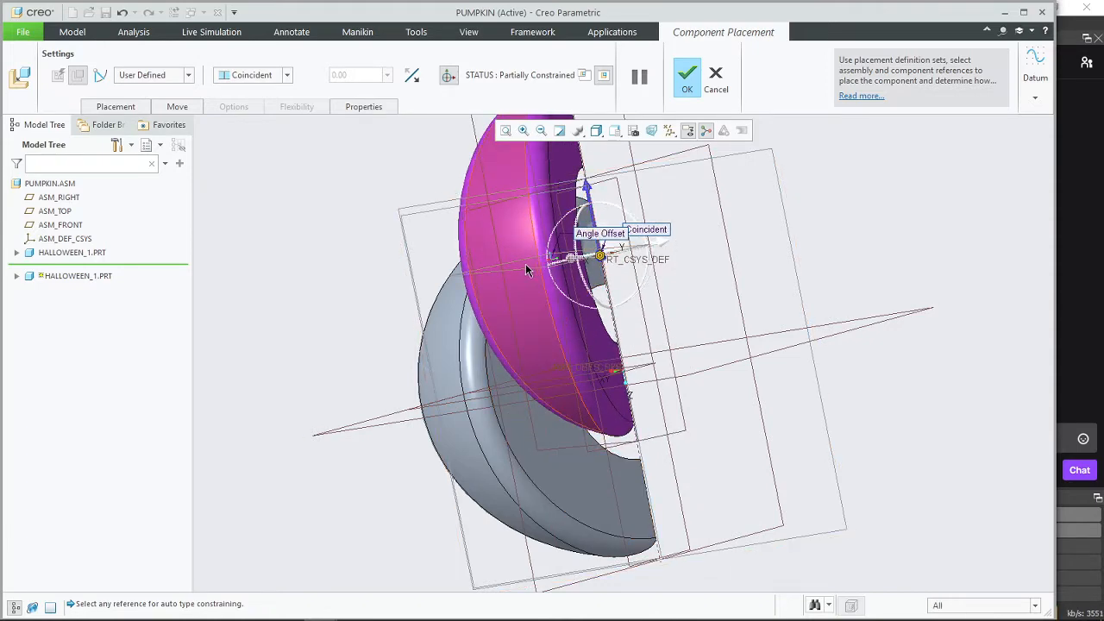
pyautogui.moveTo(634, 250); pyautogui.dragTo(631, 276, button='middle')
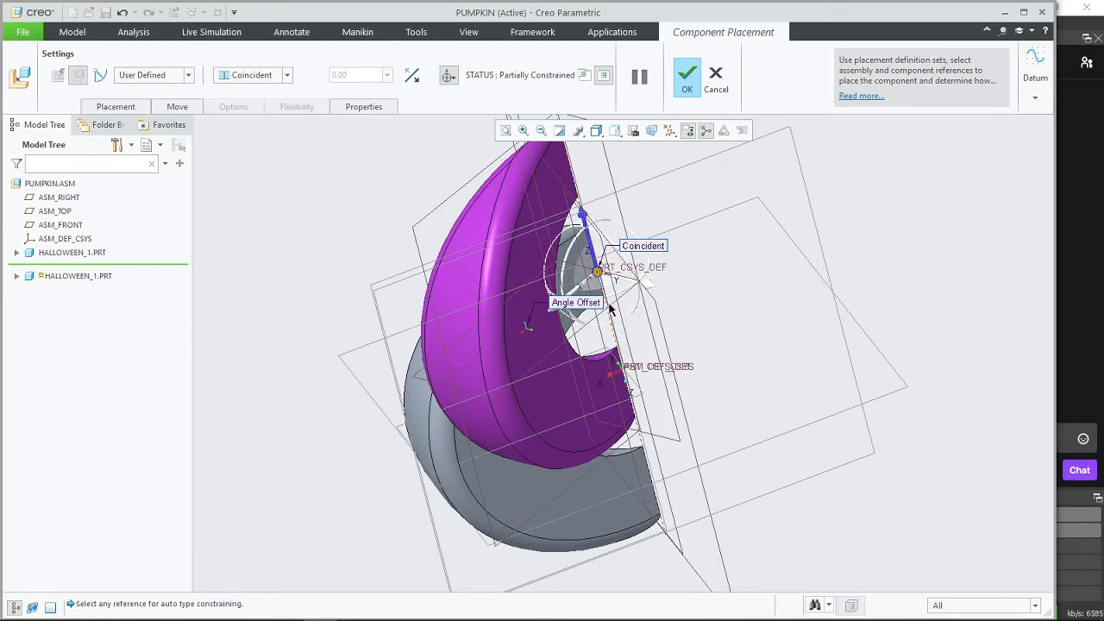
# Step: Constrain the second segment's horizontal datum plane to ASM_FRONT and finish its placement
pyautogui.click(615, 310)
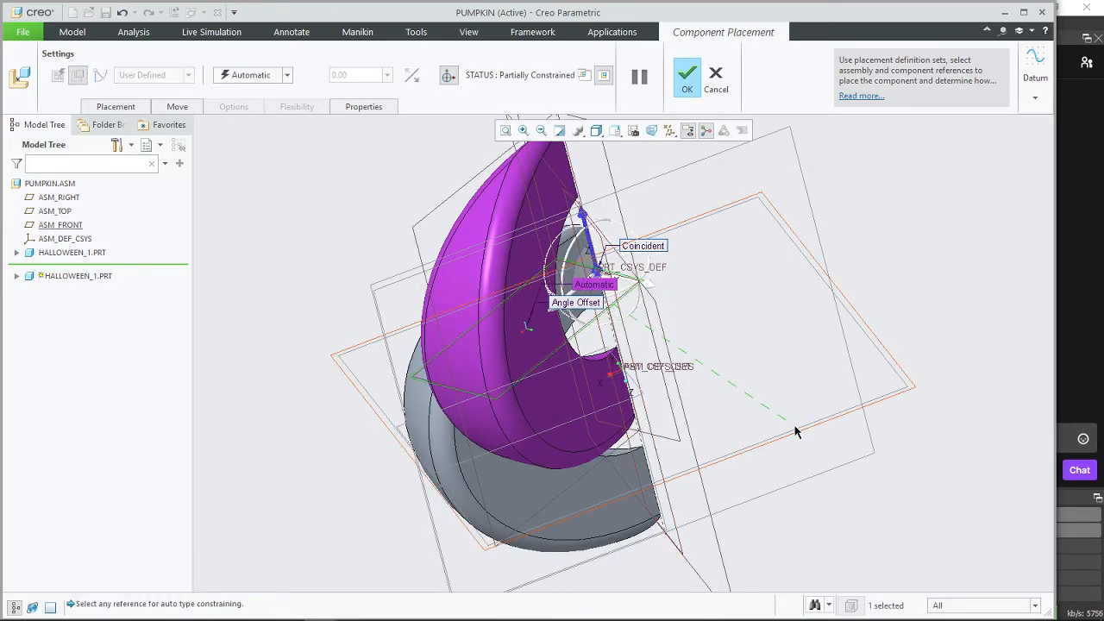
pyautogui.click(795, 433)
pyautogui.click(690, 89)
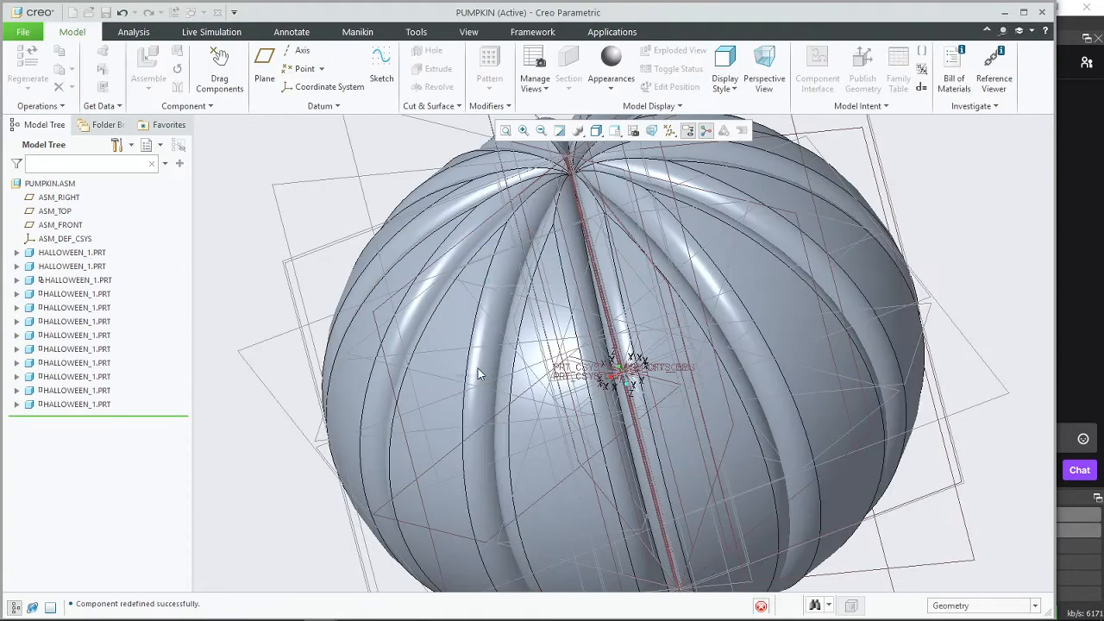
# Step: Check the segments' vertical alignment in the TOP view and save the pumpkin assembly
pyautogui.moveTo(518, 390)
pyautogui.mouseDown(button='middle')
pyautogui.moveTo(531, 398)
pyautogui.moveTo(491, 377)
pyautogui.moveTo(340, 362)
pyautogui.moveTo(479, 377)
pyautogui.moveTo(460, 399)
pyautogui.moveTo(476, 389)
pyautogui.moveTo(638, 388)
pyautogui.moveTo(672, 424)
pyautogui.moveTo(661, 399)
pyautogui.moveTo(646, 429)
pyautogui.moveTo(630, 396)
pyautogui.moveTo(623, 414)
pyautogui.moveTo(571, 377)
pyautogui.moveTo(606, 393)
pyautogui.moveTo(569, 401)
pyautogui.moveTo(415, 388)
pyautogui.moveTo(552, 388)
pyautogui.moveTo(509, 402)
pyautogui.mouseUp(button='middle')
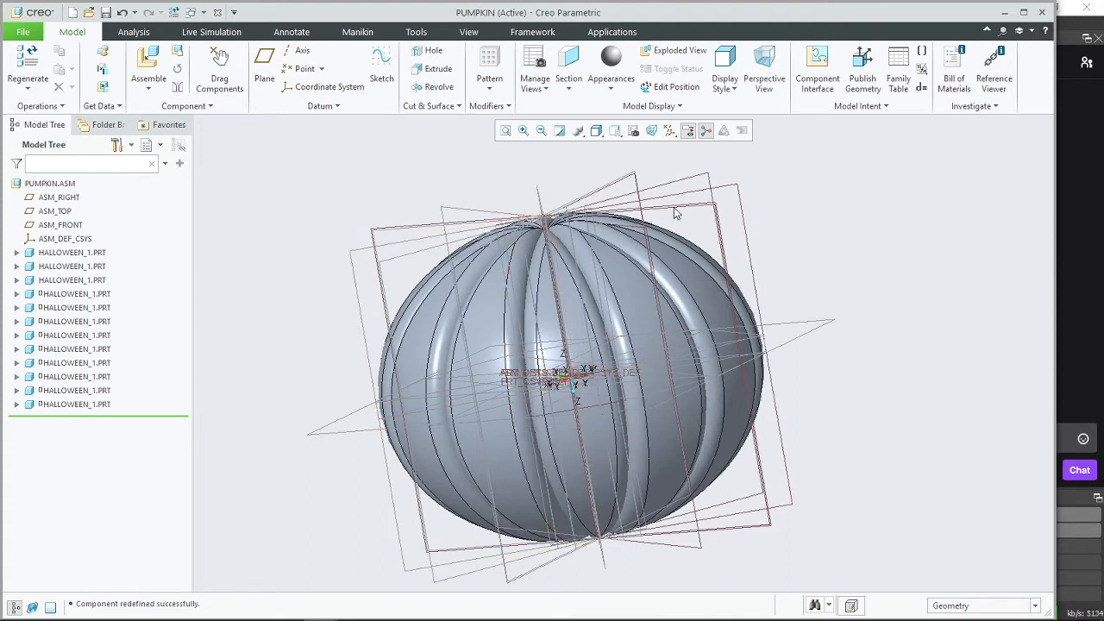
pyautogui.click(614, 131)
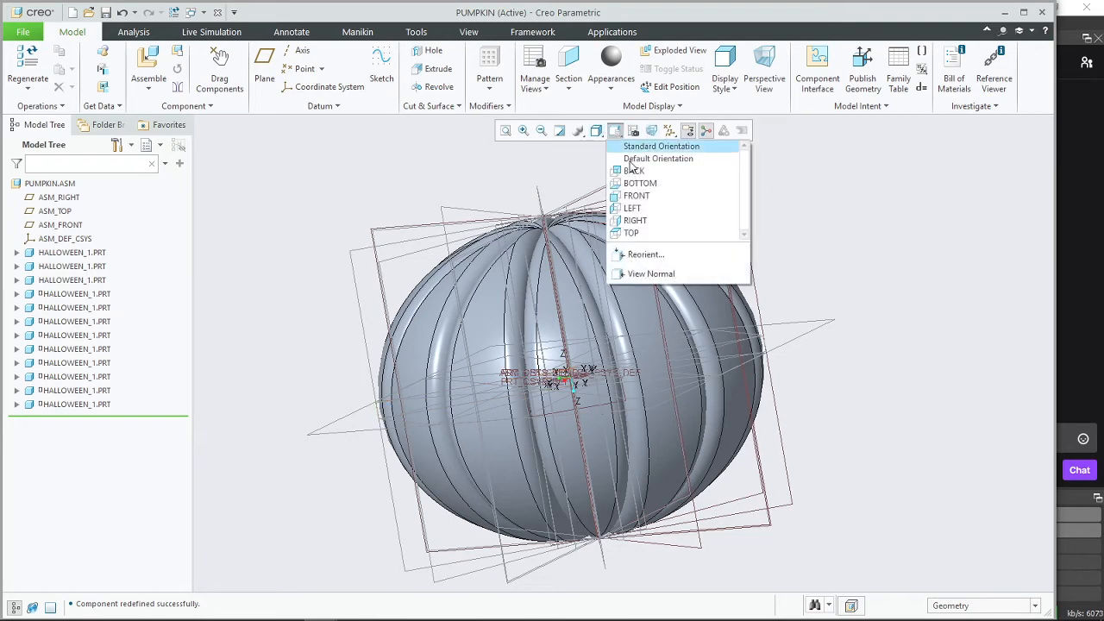
pyautogui.click(648, 222)
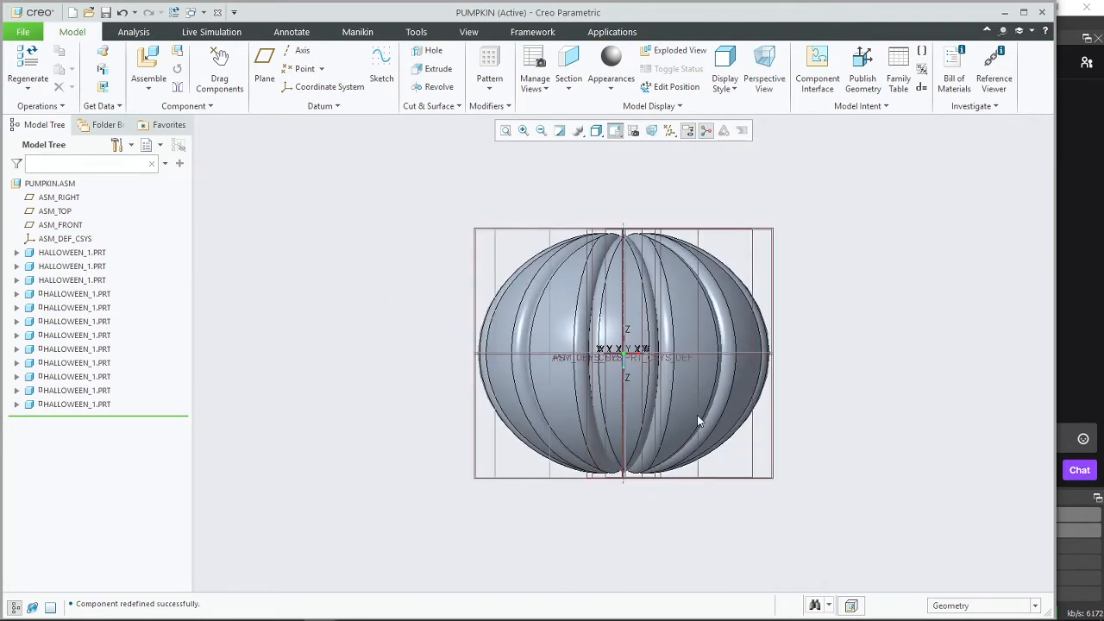
pyautogui.scroll(1, 649, 272)
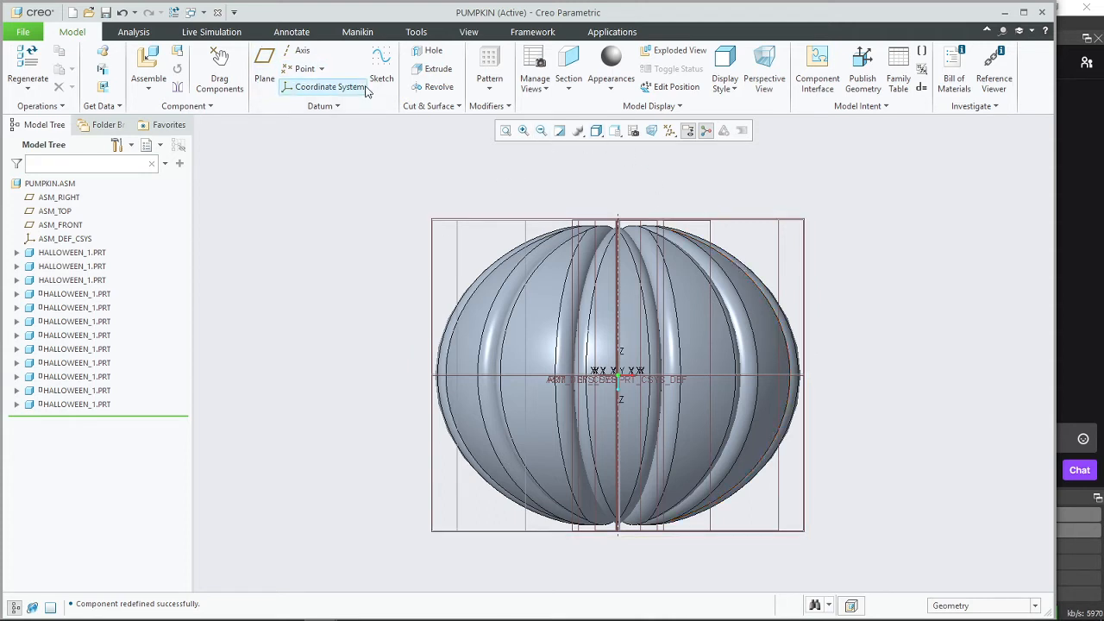
pyautogui.click(105, 12)
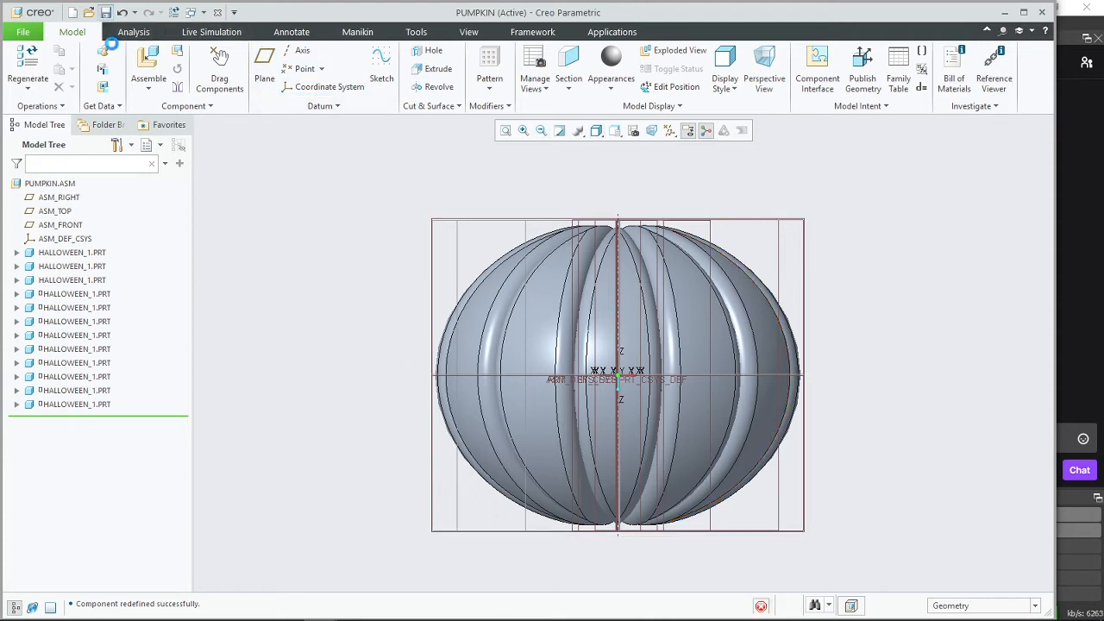
# Step: Start a new datum plane in the assembly with ASM_TOP as its offset reference
pyautogui.click(381, 68)
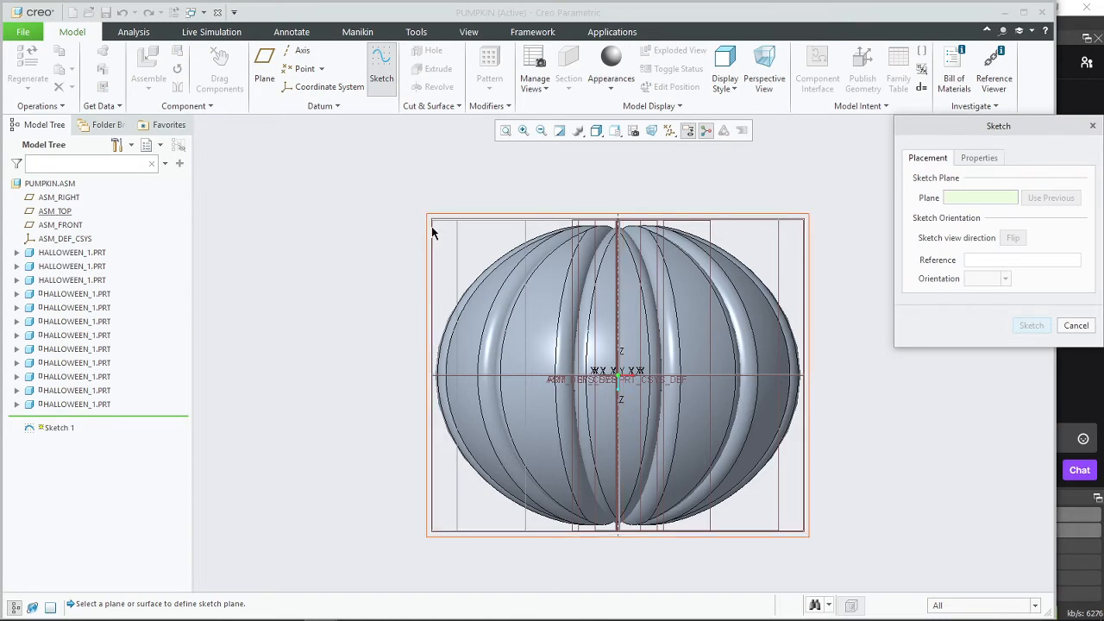
pyautogui.click(1078, 327)
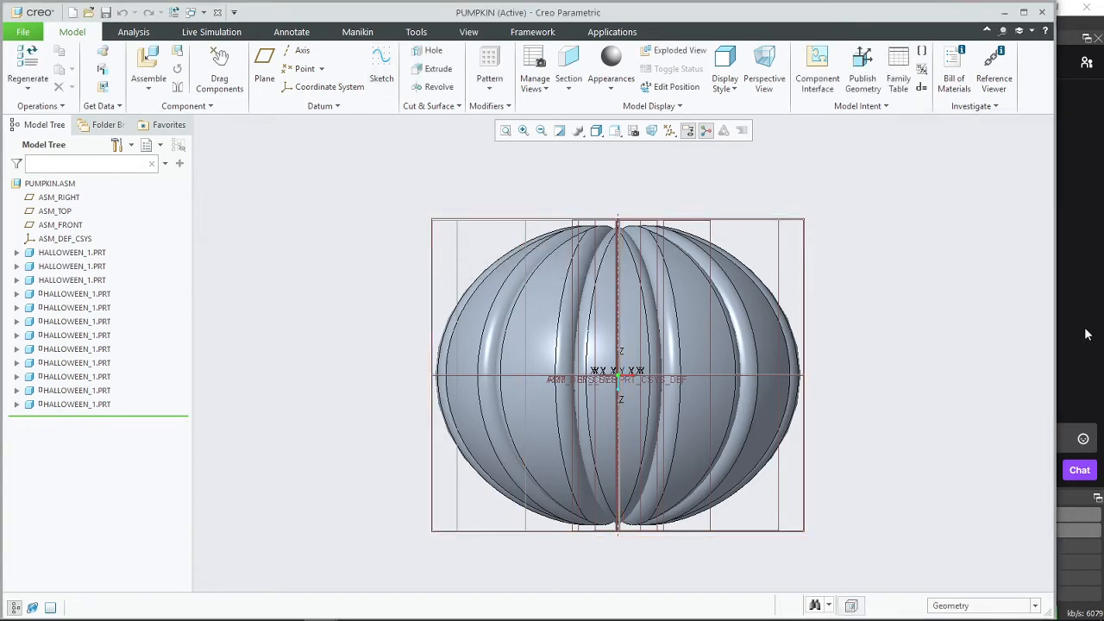
pyautogui.click(264, 69)
pyautogui.moveTo(278, 130); pyautogui.dragTo(350, 237, button='middle')
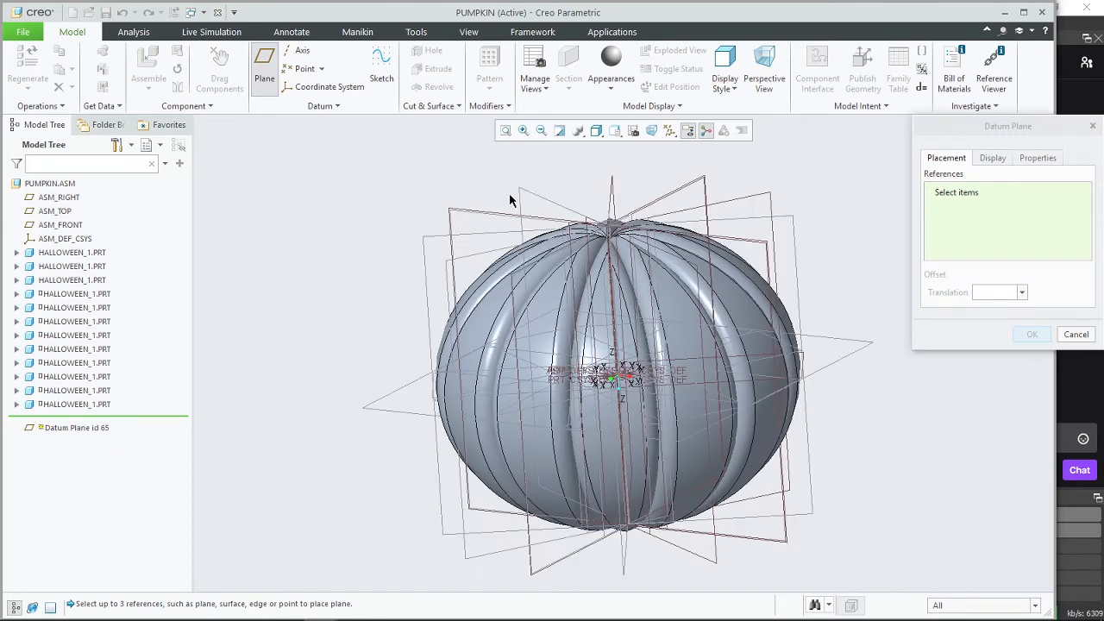
pyautogui.click(450, 215)
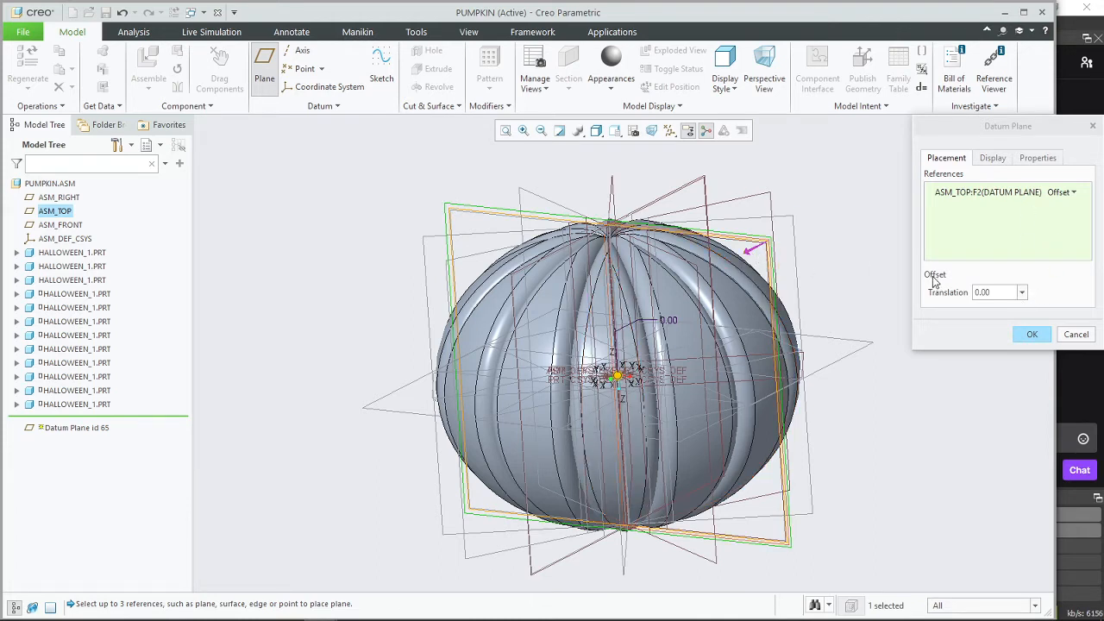
# Step: Try offsets of 60, 20 and 200 from ASM_TOP for the new datum plane
pyautogui.click(1002, 296)
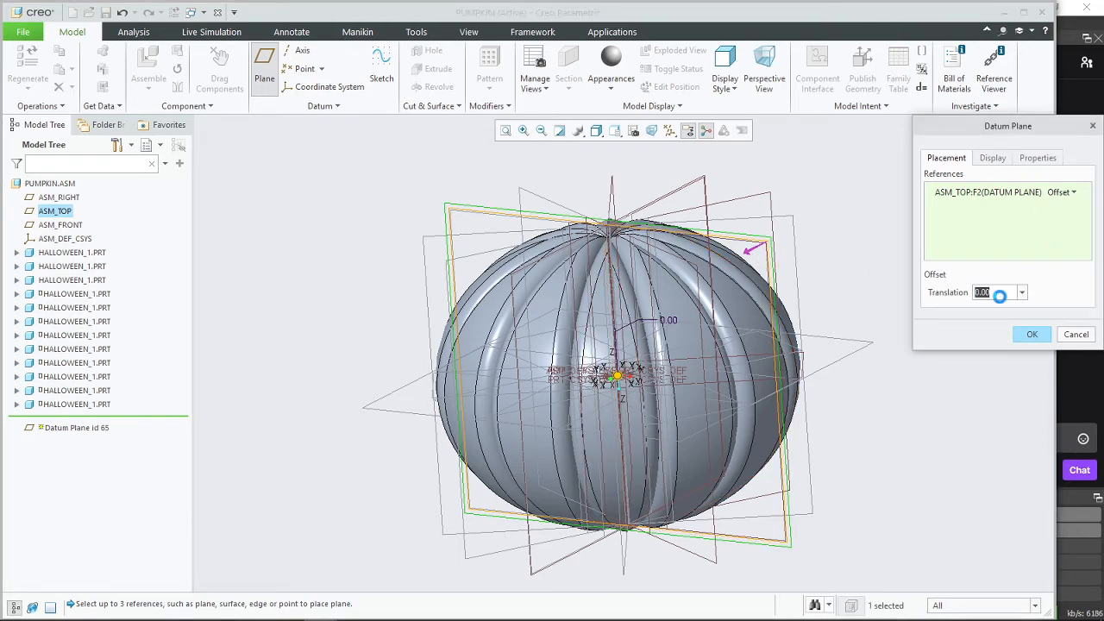
pyautogui.write('60')
pyautogui.press('Return')
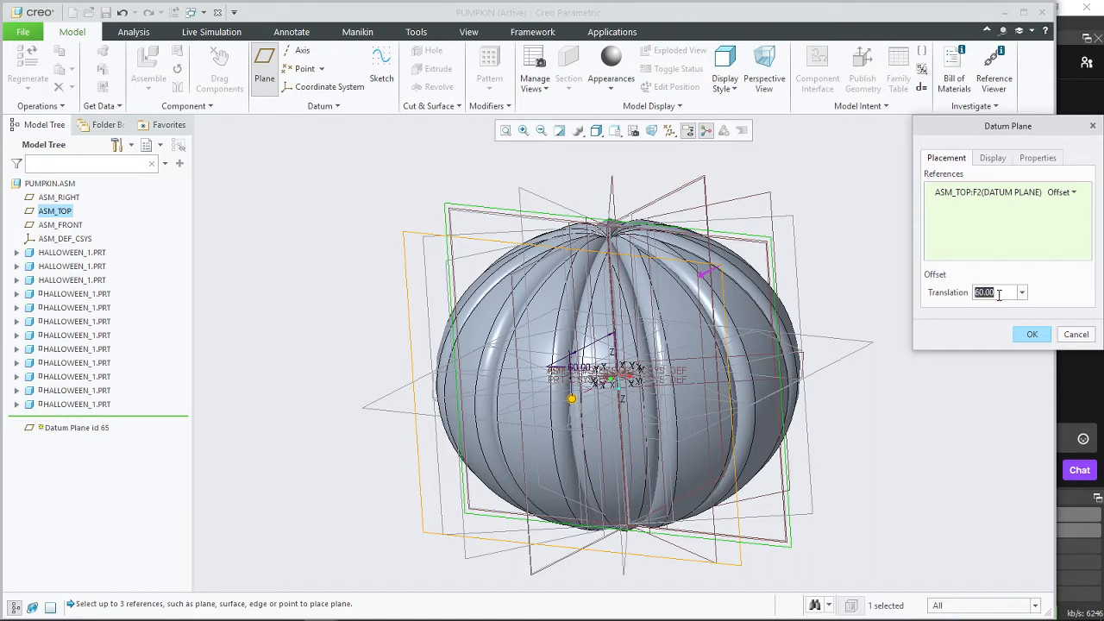
pyautogui.write('20')
pyautogui.press('Return')
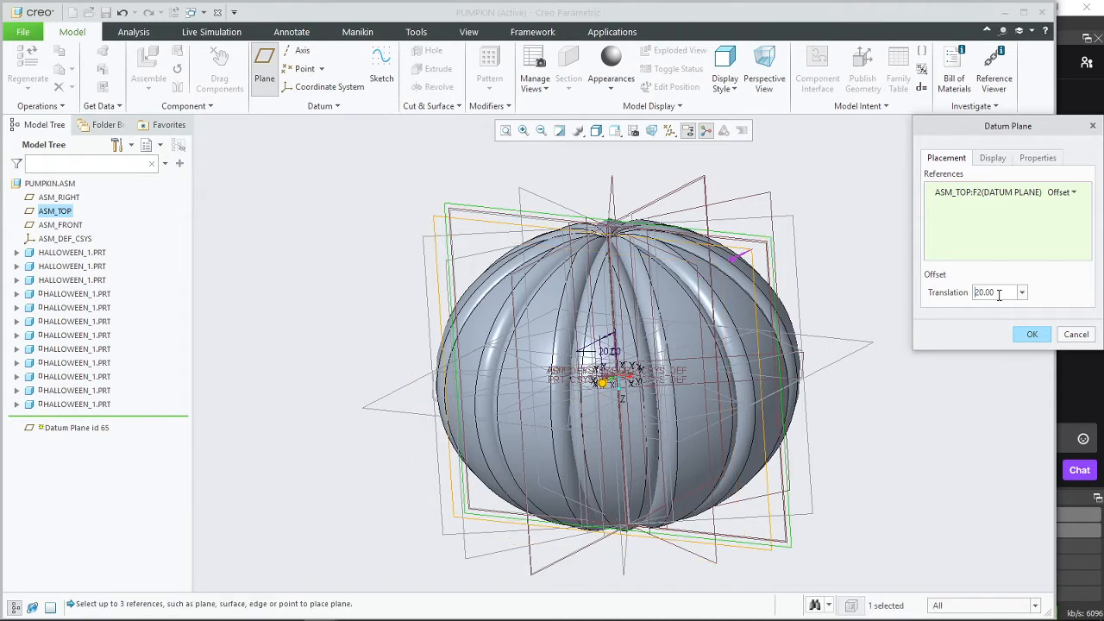
pyautogui.doubleClick(998, 294)
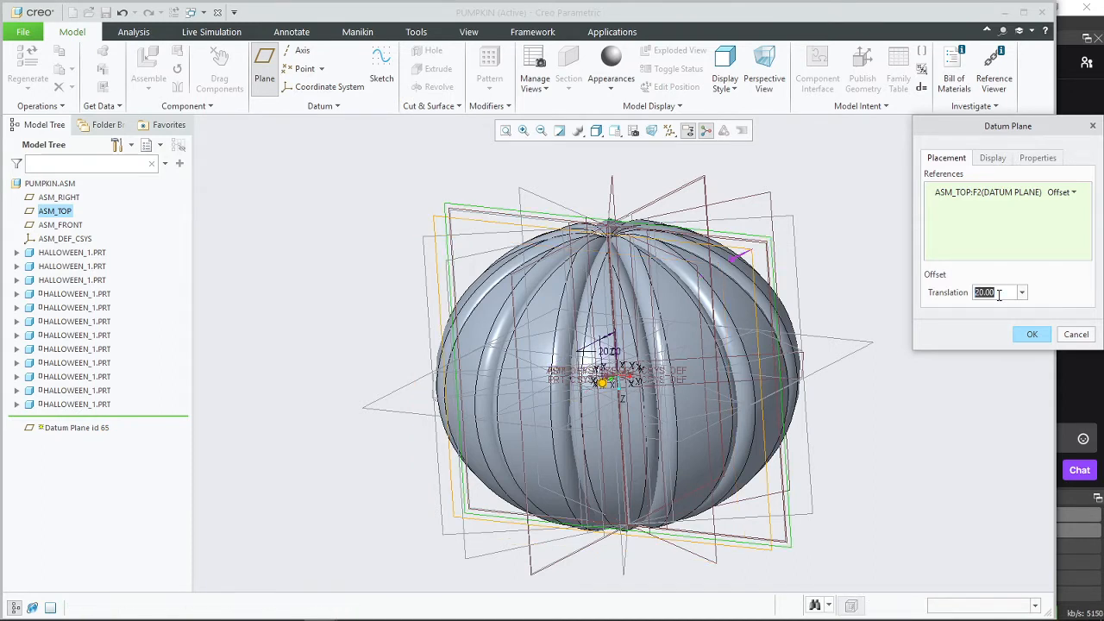
pyautogui.write('200')
pyautogui.press('Return')
# Step: Reduce the datum plane's offset from ASM_TOP so it sits closer in front of the pumpkin, and create the plane
pyautogui.moveTo(456, 431); pyautogui.dragTo(614, 451, button='middle')
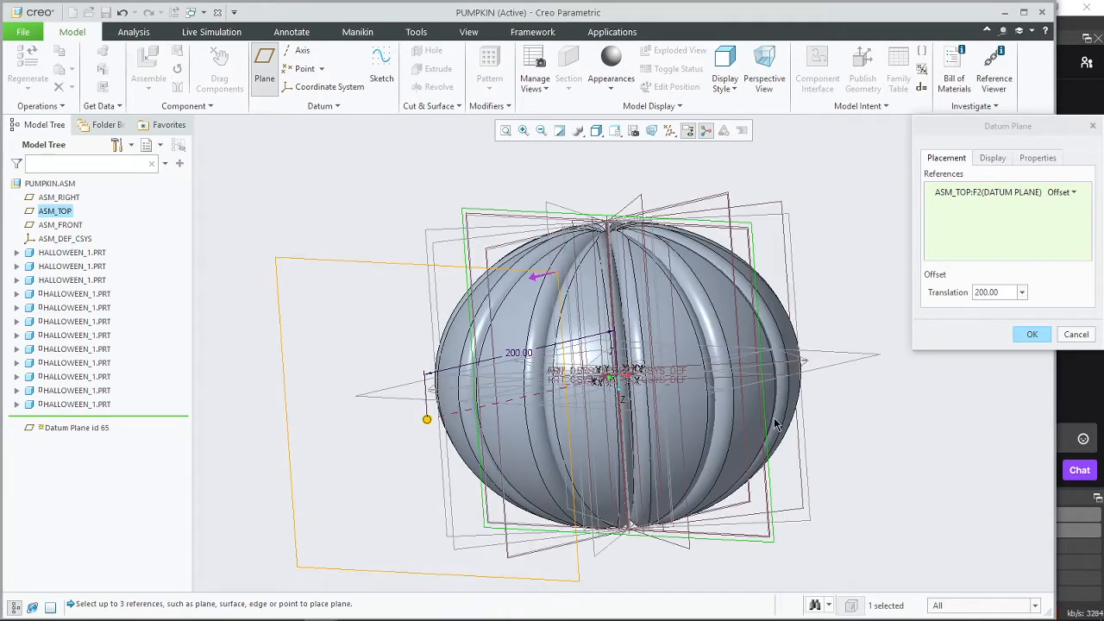
pyautogui.doubleClick(999, 292)
pyautogui.write('15')
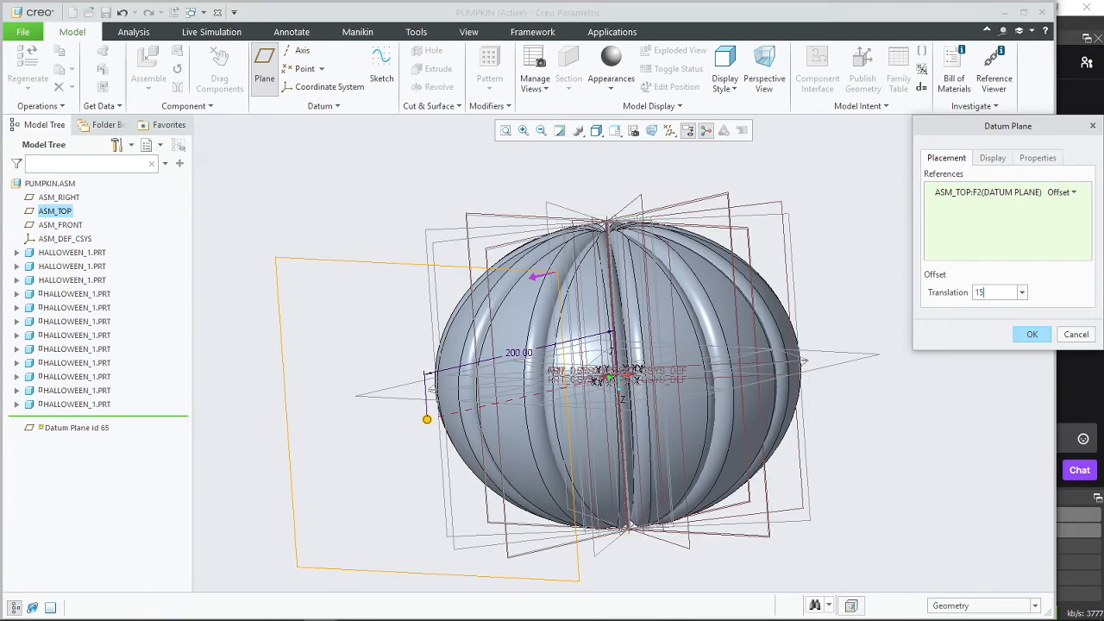
pyautogui.click(1044, 334)
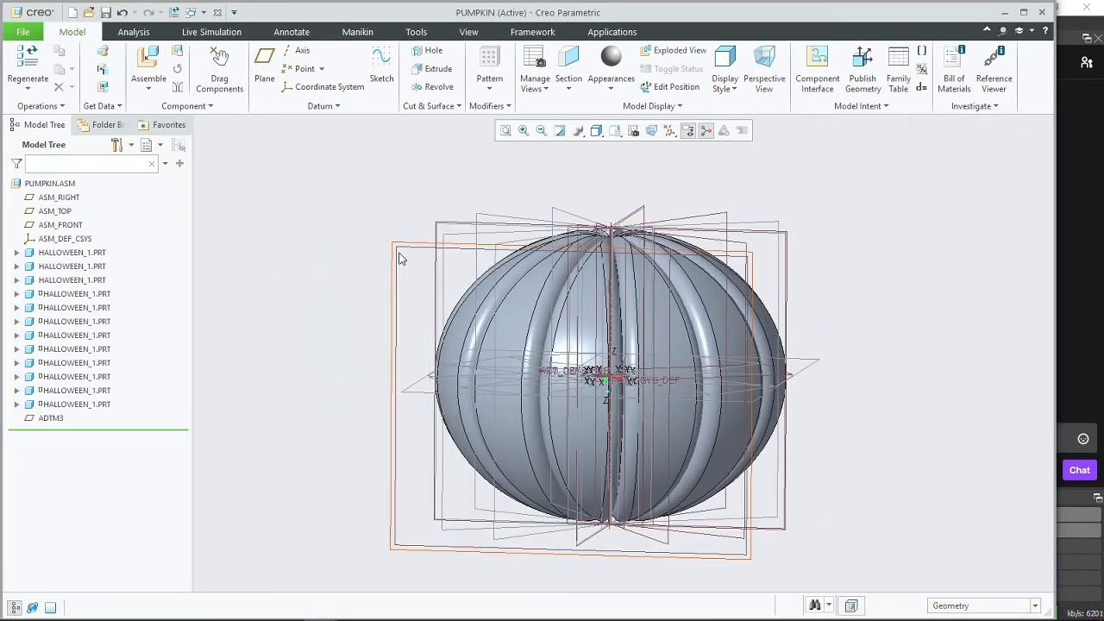
# Step: Start a sketch on the new offset datum plane and orient the view square to the sketch plane
pyautogui.click(399, 256)
pyautogui.click(381, 70)
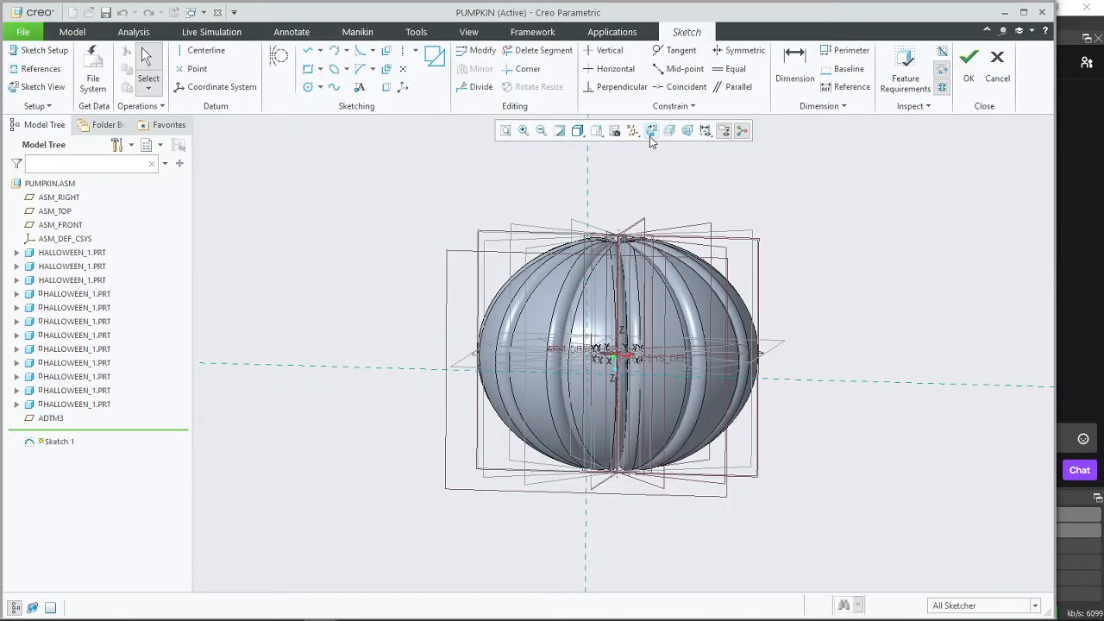
pyautogui.click(650, 133)
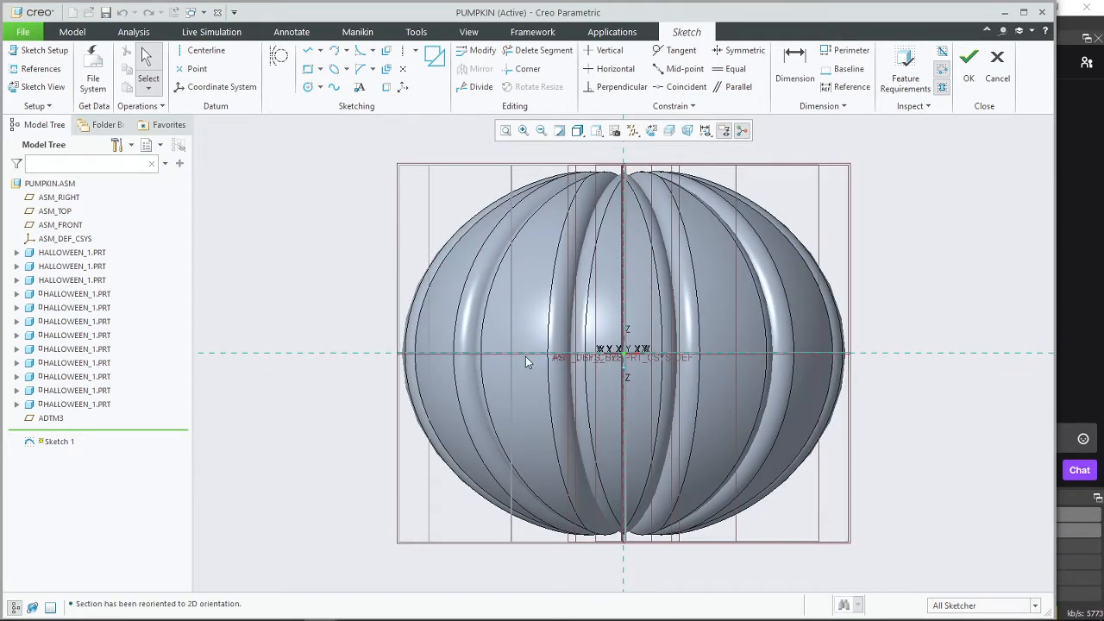
# Step: Sketch two eye circles, the right one larger, on either side of the vertical reference, with centres about 45 above the horizontal reference
pyautogui.click(311, 87)
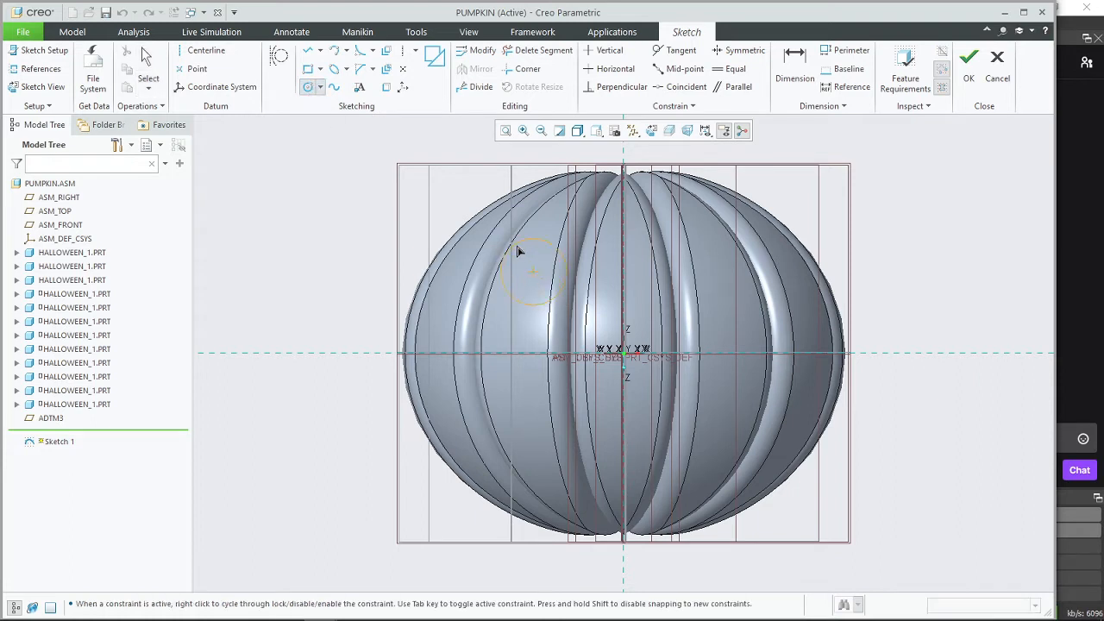
pyautogui.click(523, 257)
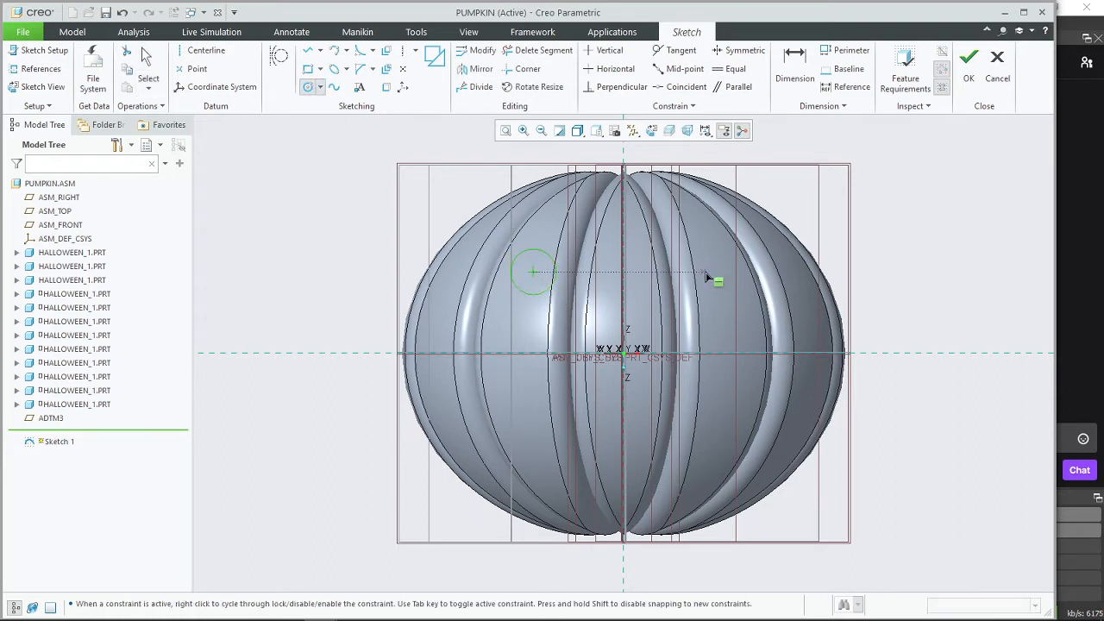
pyautogui.click(708, 273)
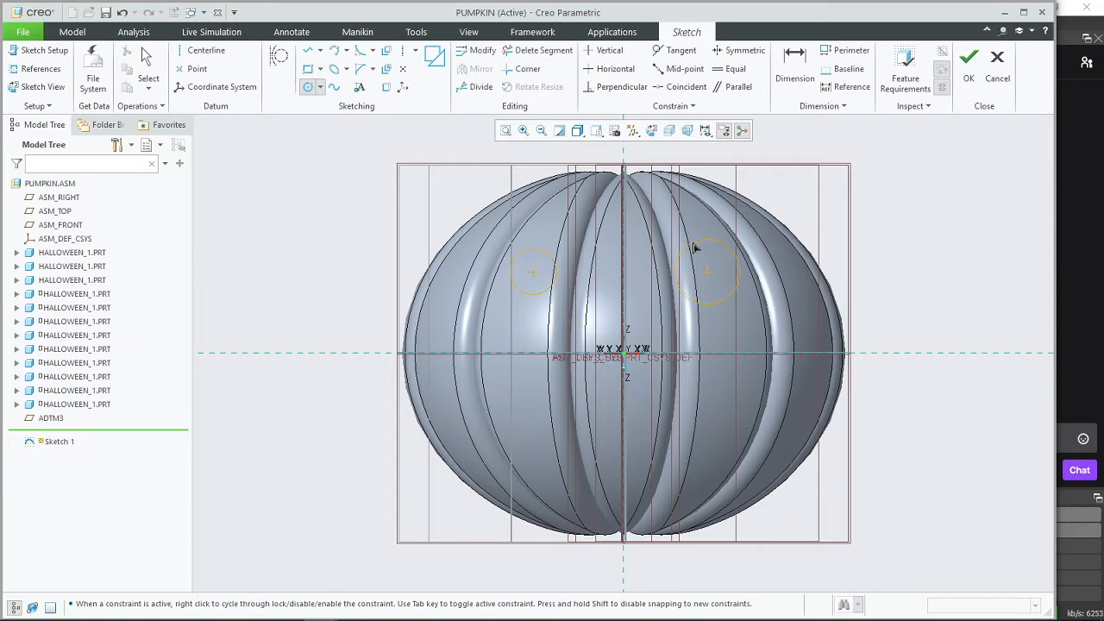
pyautogui.click(694, 249)
pyautogui.middleClick(361, 258)
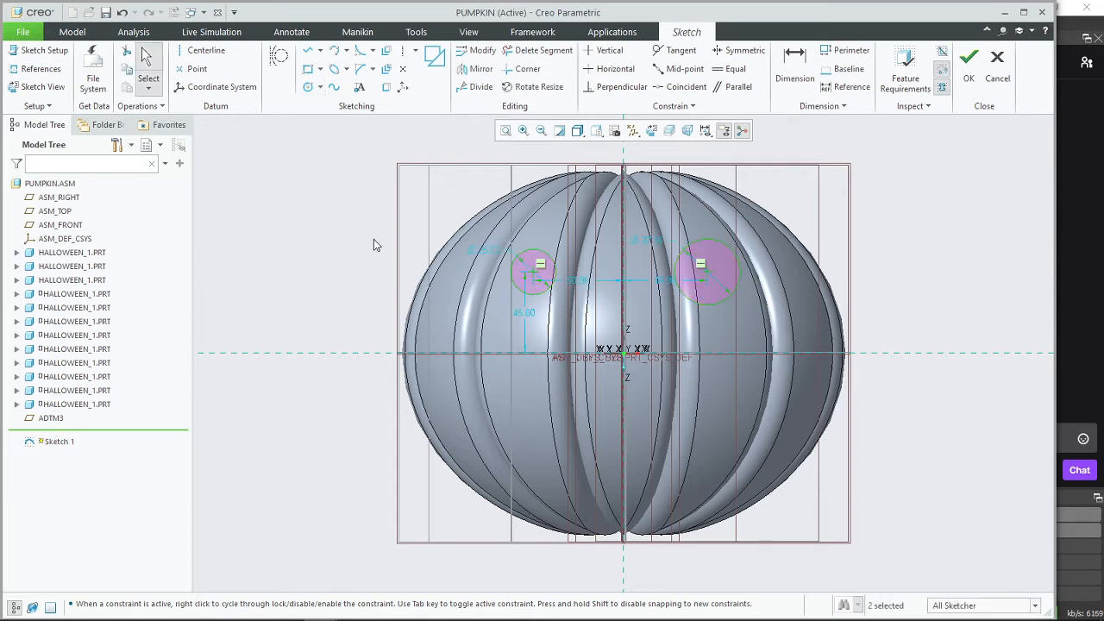
# Step: Sketch a triangular nose as a closed line chain between the eyes, with its apex on the vertical reference
pyautogui.click(309, 52)
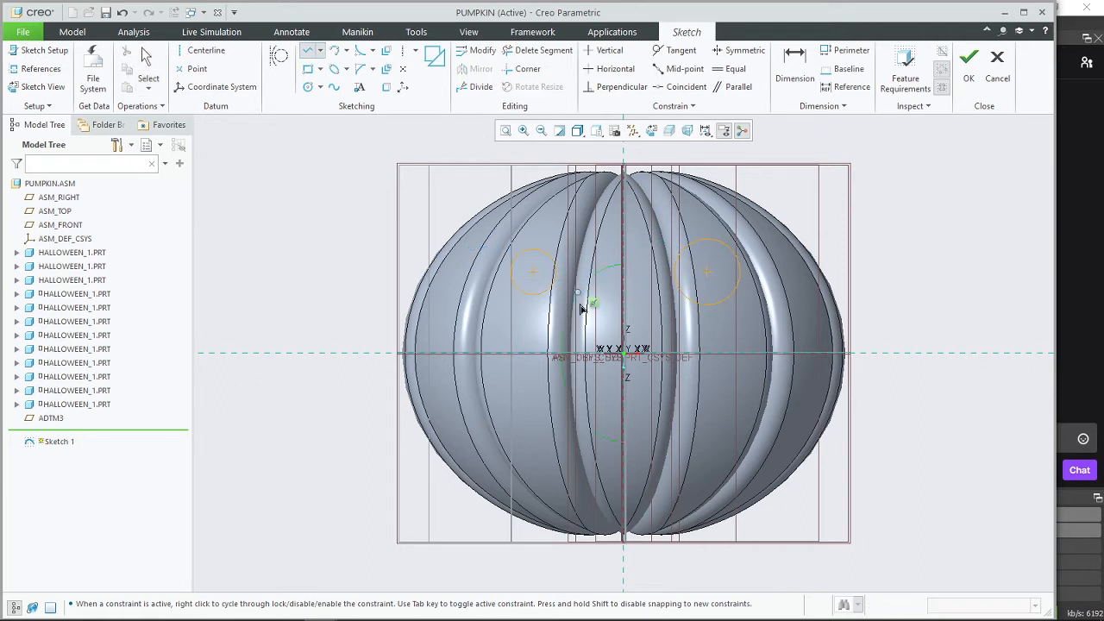
pyautogui.click(624, 308)
pyautogui.click(600, 378)
pyautogui.click(653, 386)
pyautogui.click(630, 315)
# Step: Sketch two smile-shaped three-point splines below the nose, one above the other, with their middle points on the vertical reference
pyautogui.click(333, 88)
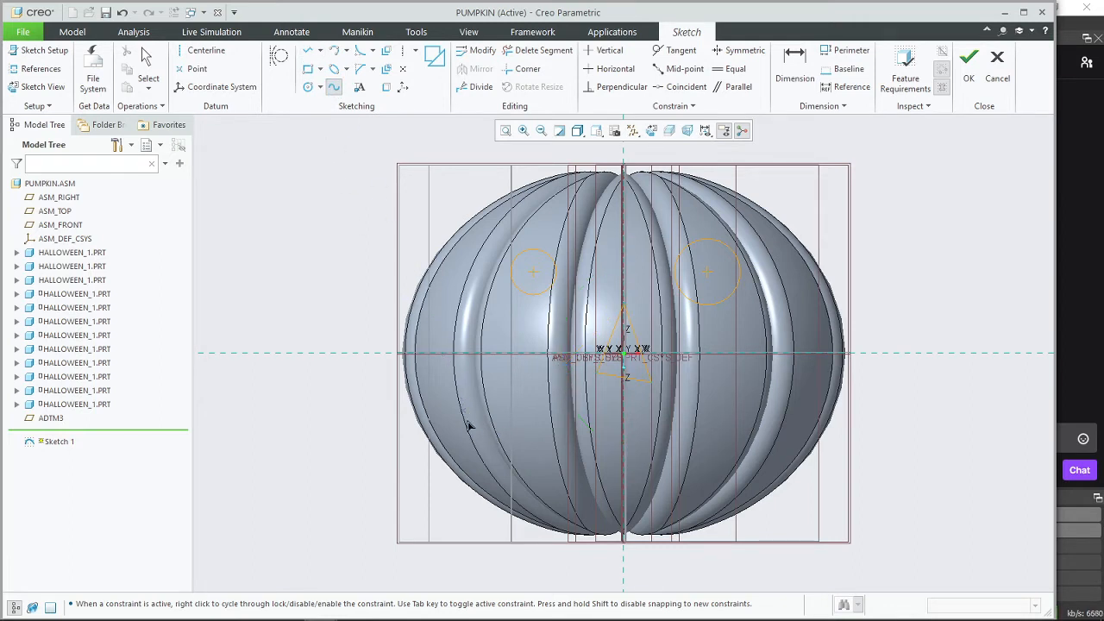
pyautogui.click(622, 470)
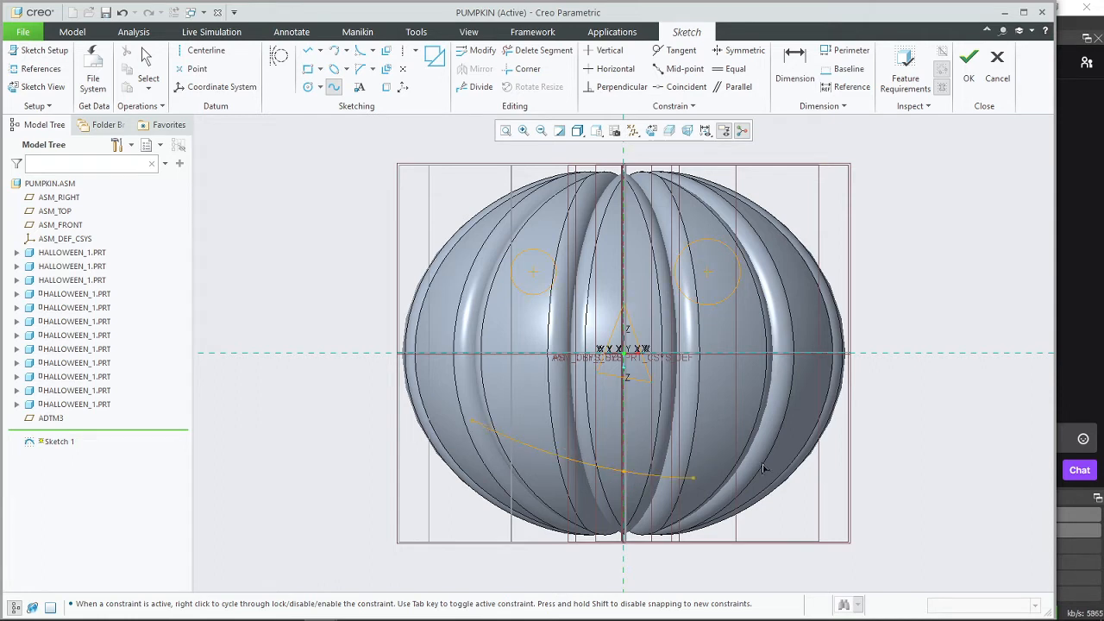
pyautogui.click(768, 413)
pyautogui.middleClick(779, 405)
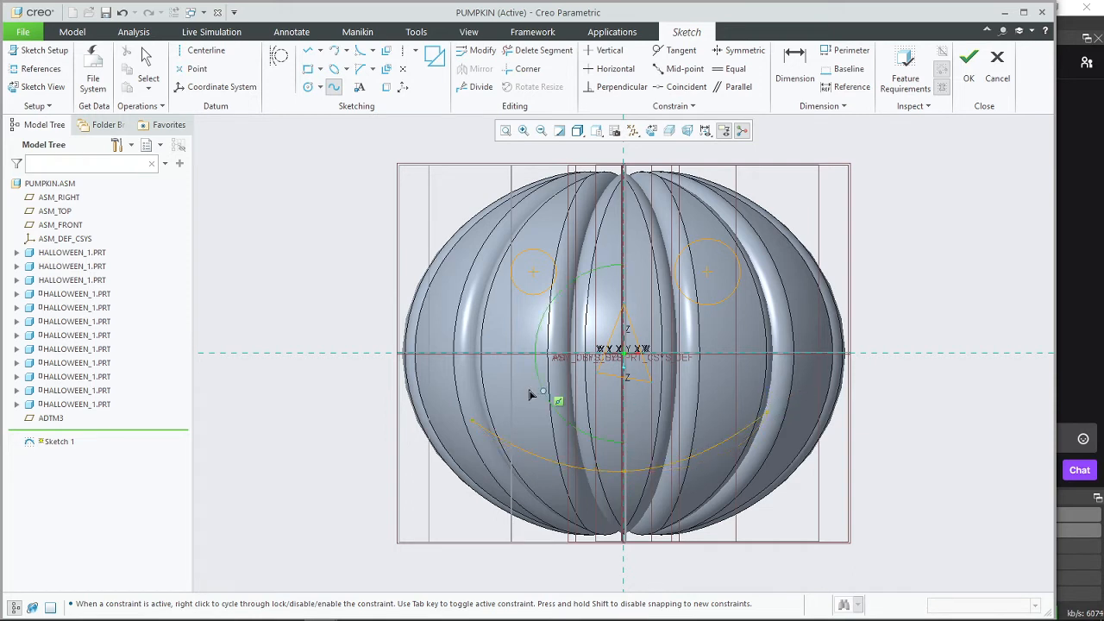
pyautogui.click(473, 399)
pyautogui.click(623, 426)
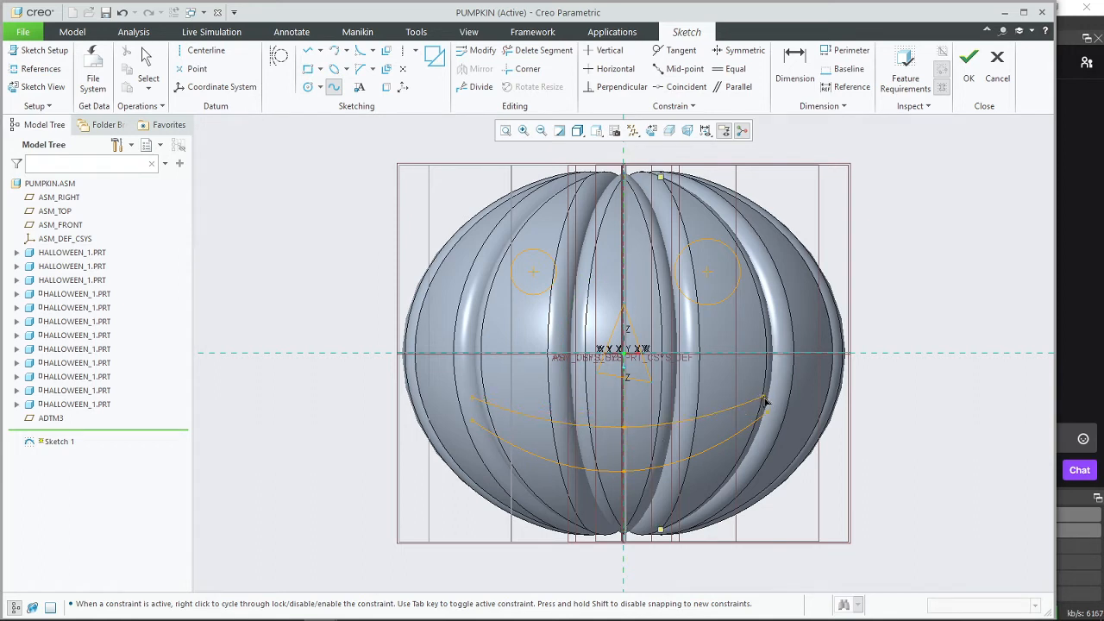
pyautogui.click(765, 398)
pyautogui.middleClick(566, 440)
pyautogui.middleClick(565, 442)
# Step: Close the mouth's left corner with two lines meeting in an upward-pointing tip between the left ends of the splines
pyautogui.scroll(-3, 453, 446)
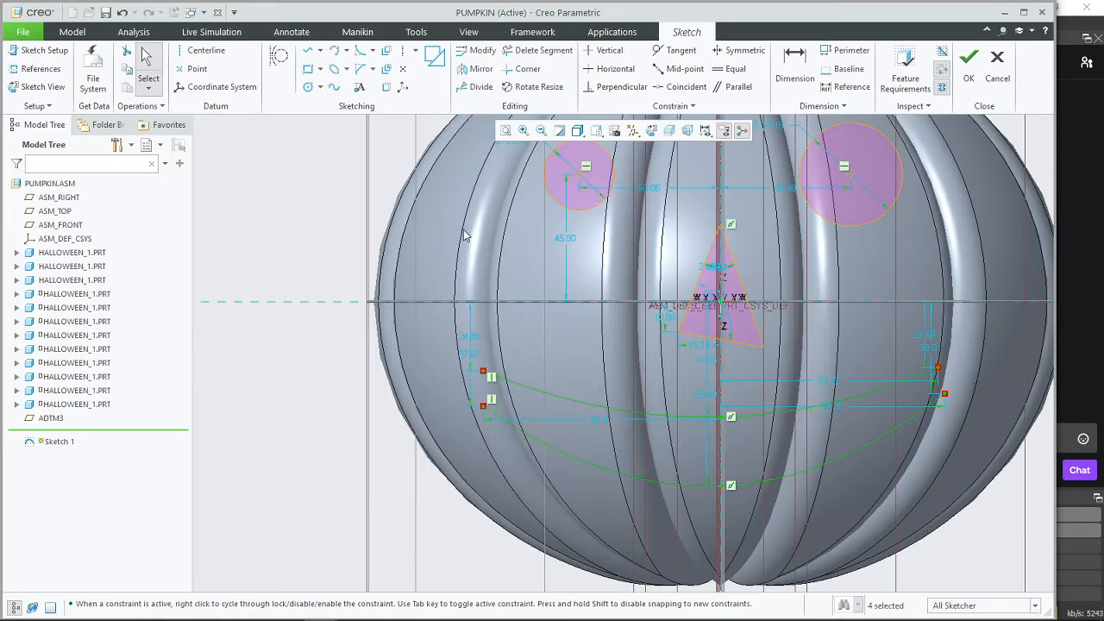
pyautogui.click(308, 50)
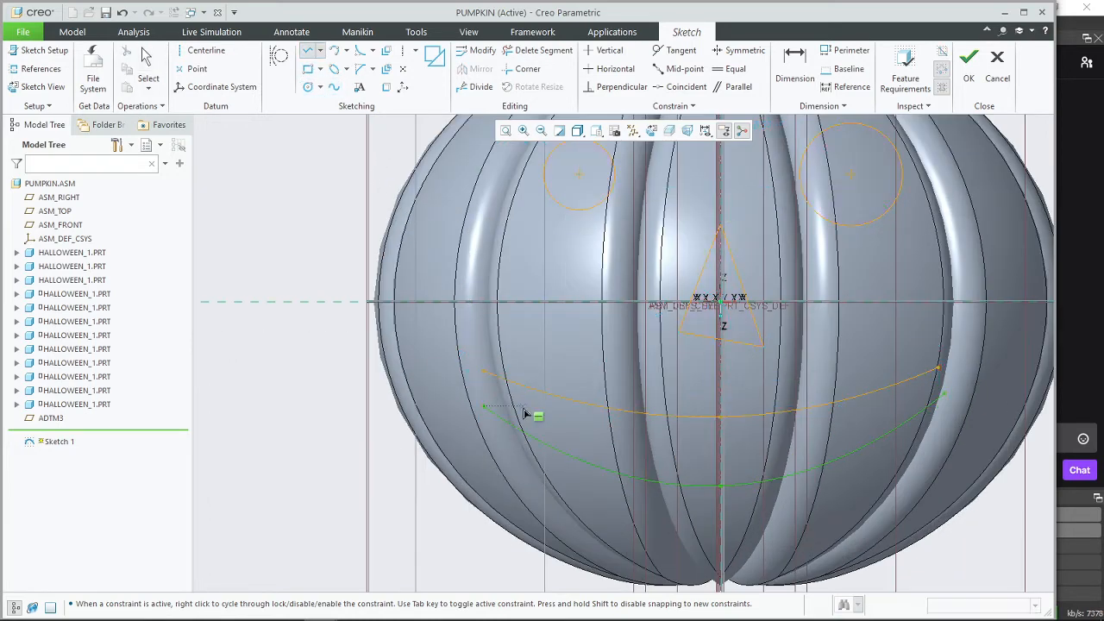
pyautogui.click(484, 407)
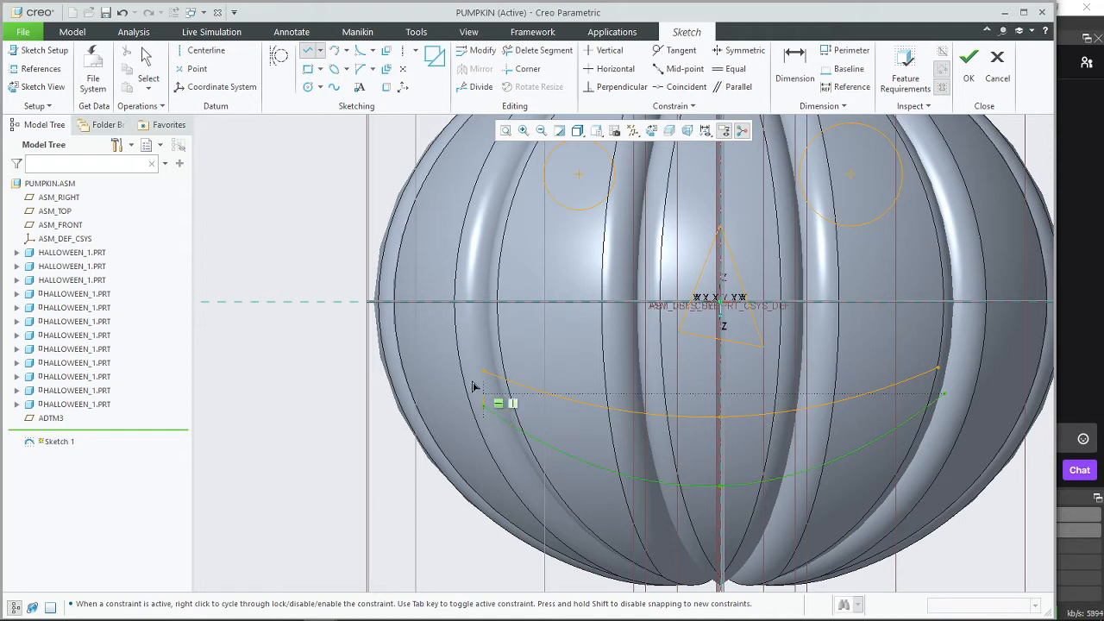
pyautogui.click(460, 337)
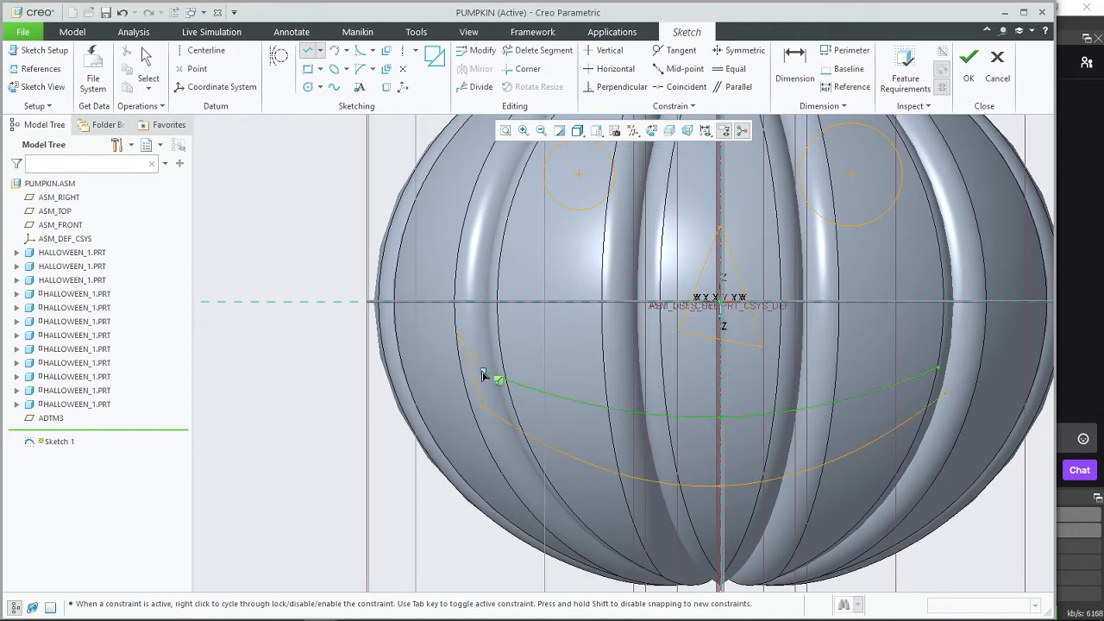
pyautogui.middleClick(517, 403)
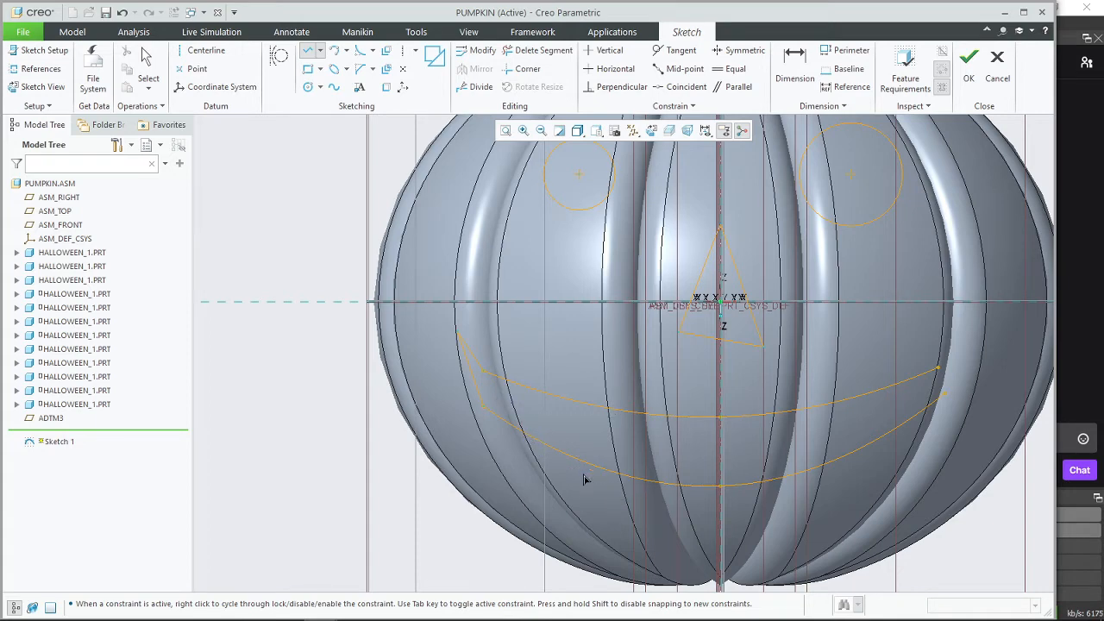
pyautogui.scroll(-2, 584, 480)
pyautogui.scroll(3, 517, 464)
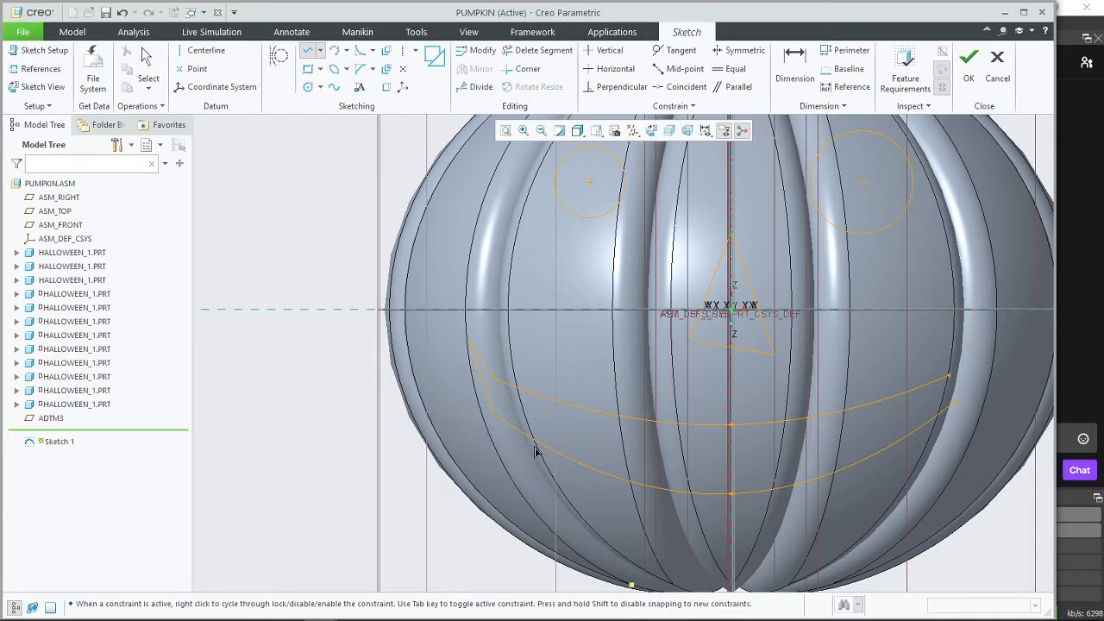
pyautogui.middleClick(578, 433)
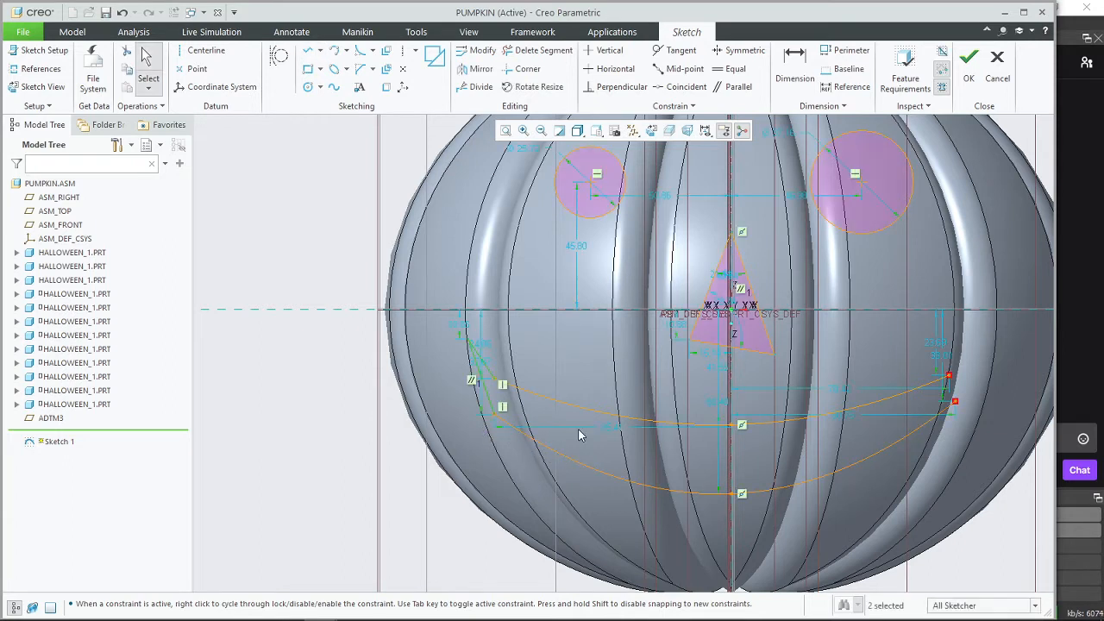
# Step: Sketch five pointed line teeth across the mouth's lower curve and close the right corner with a pointed tip
pyautogui.click(309, 52)
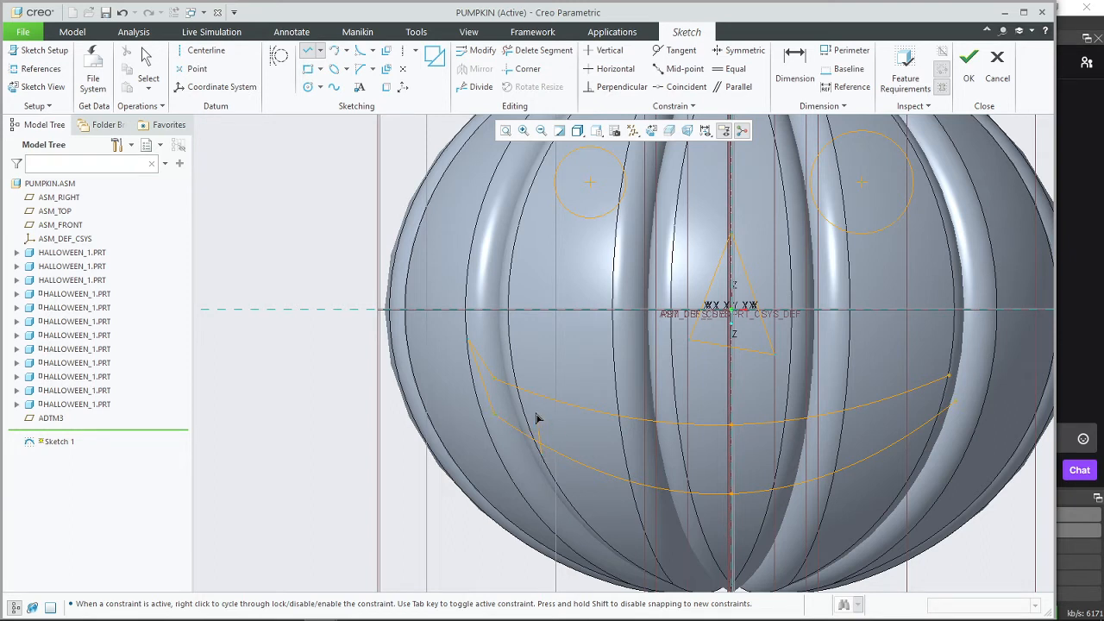
pyautogui.click(536, 415)
pyautogui.click(583, 484)
pyautogui.middleClick(595, 506)
pyautogui.click(701, 502)
pyautogui.click(731, 452)
pyautogui.click(825, 456)
pyautogui.click(847, 486)
pyautogui.click(879, 470)
pyautogui.click(905, 421)
pyautogui.middleClick(921, 448)
pyautogui.click(958, 402)
pyautogui.hotkey('ctrl', 'a')
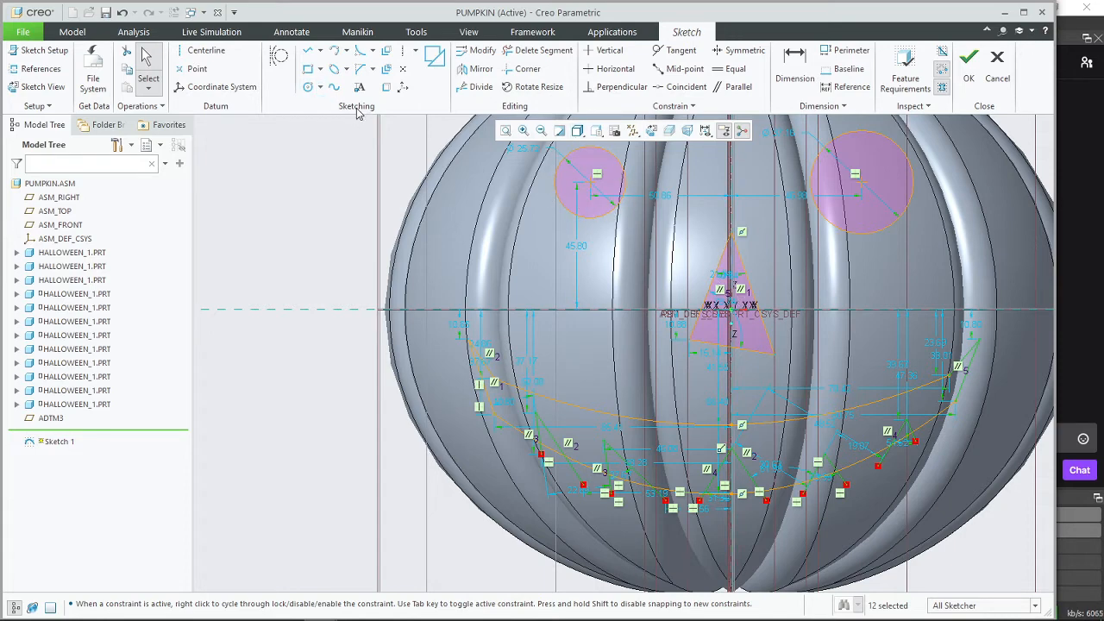
# Step: Trim the line ends below the mouth and the curve pieces inside the two left teeth with Delete Segment
pyautogui.click(538, 51)
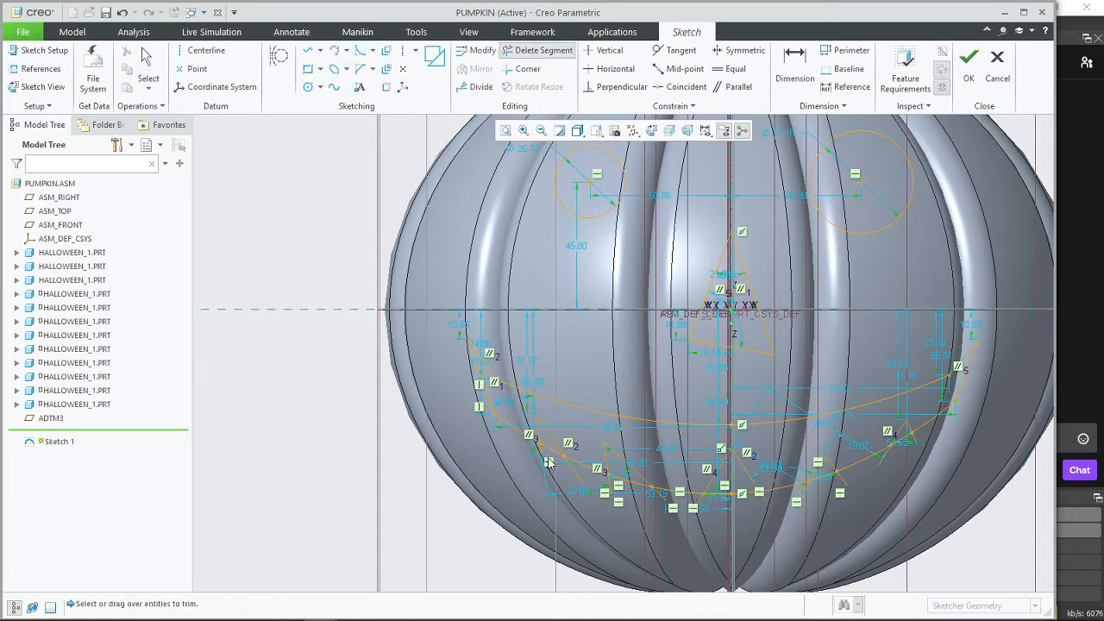
pyautogui.click(550, 459)
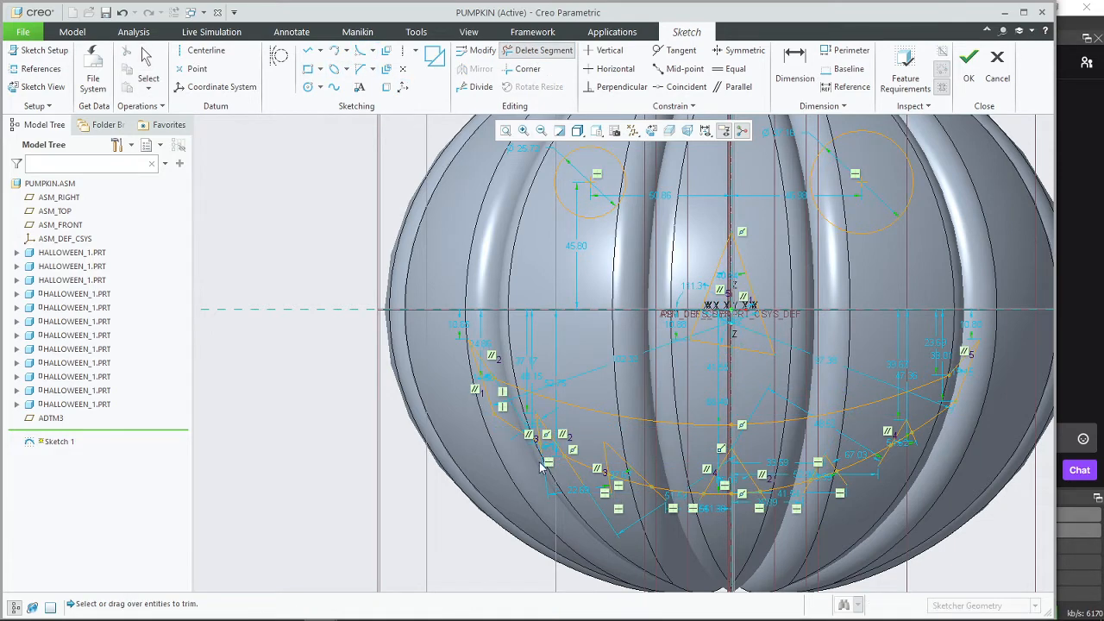
pyautogui.scroll(2, 541, 467)
pyautogui.click(541, 453)
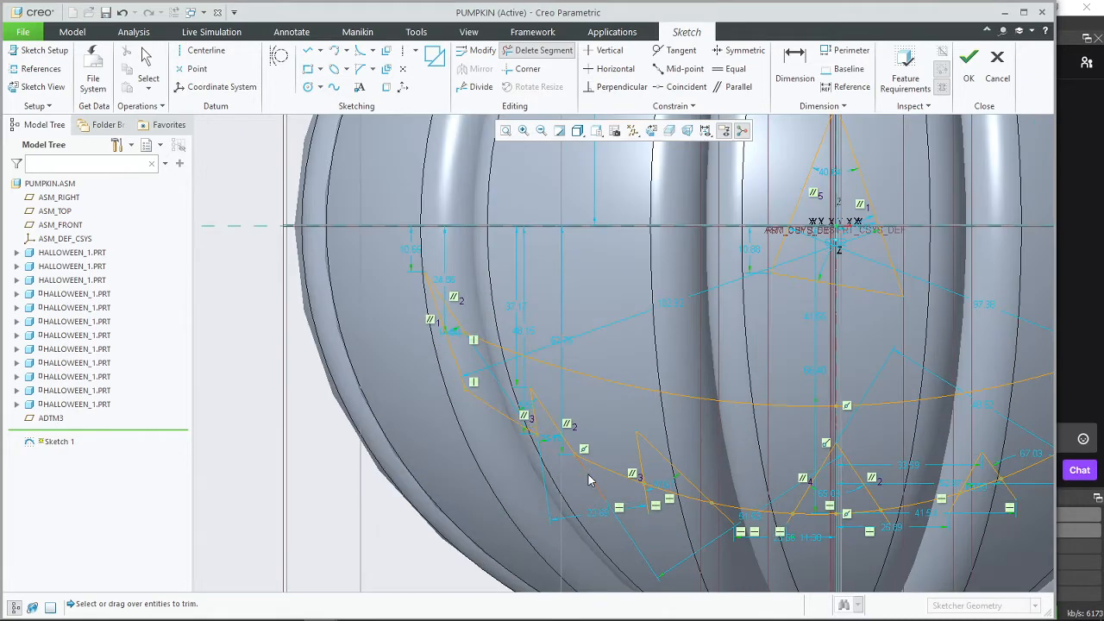
pyautogui.click(630, 501)
pyautogui.click(649, 506)
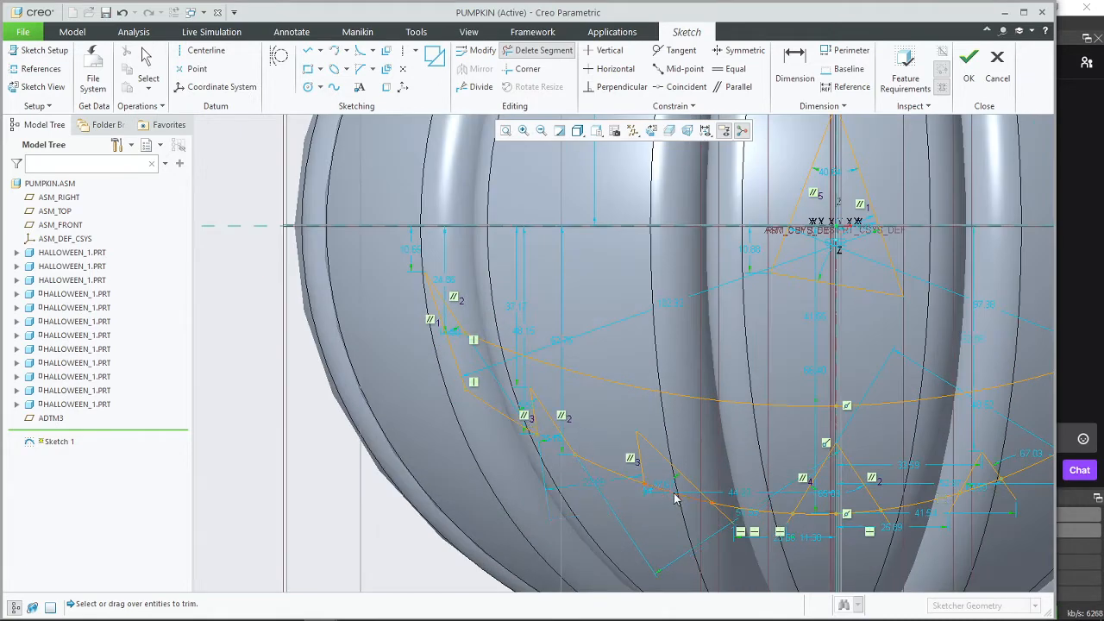
pyautogui.click(727, 521)
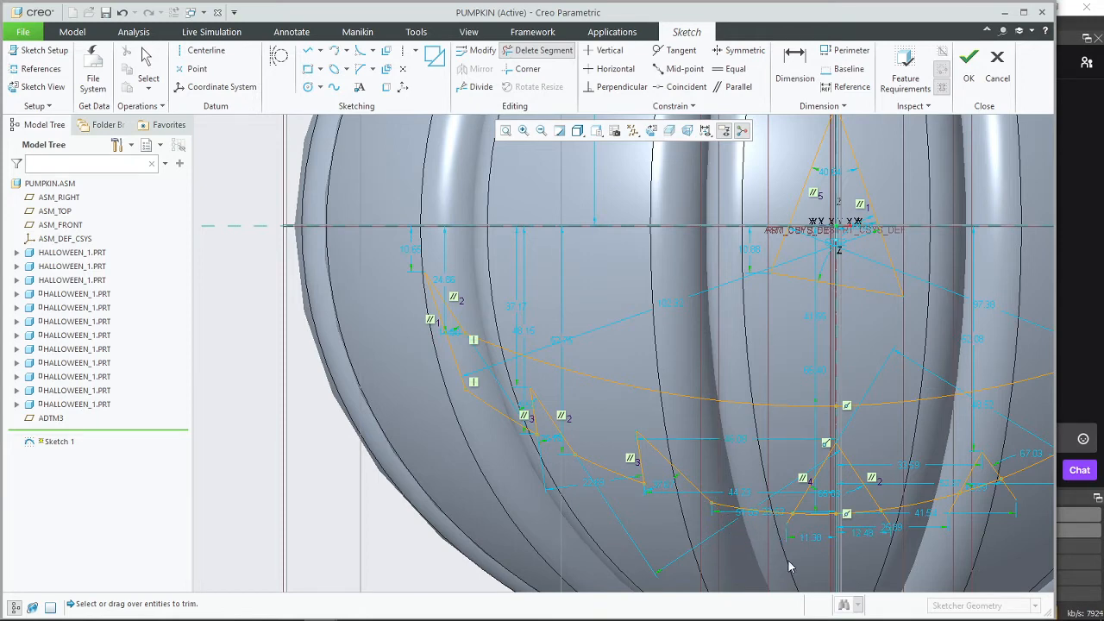
# Step: Trim the excess line ends and curve pieces at the centre and two right teeth so the mouth is one closed outline
pyautogui.moveTo(789, 566)
pyautogui.keyDown('shift'); pyautogui.mouseDown(button='middle')
pyautogui.moveTo(572, 458)
pyautogui.moveTo(583, 429)
pyautogui.mouseUp(button='middle'); pyautogui.keyUp('shift')
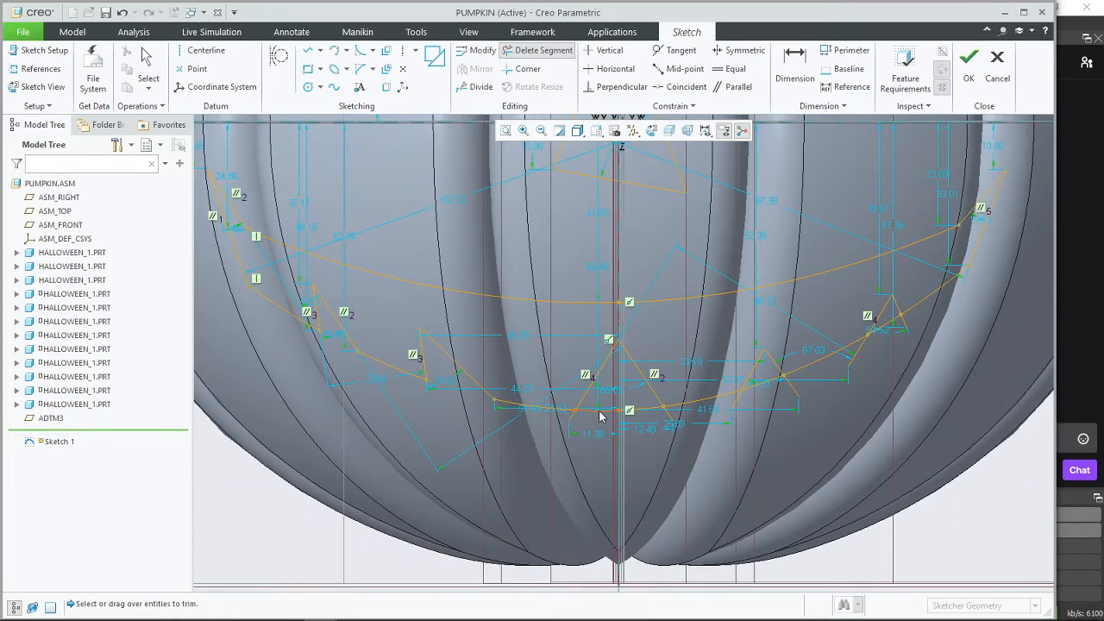
pyautogui.click(566, 416)
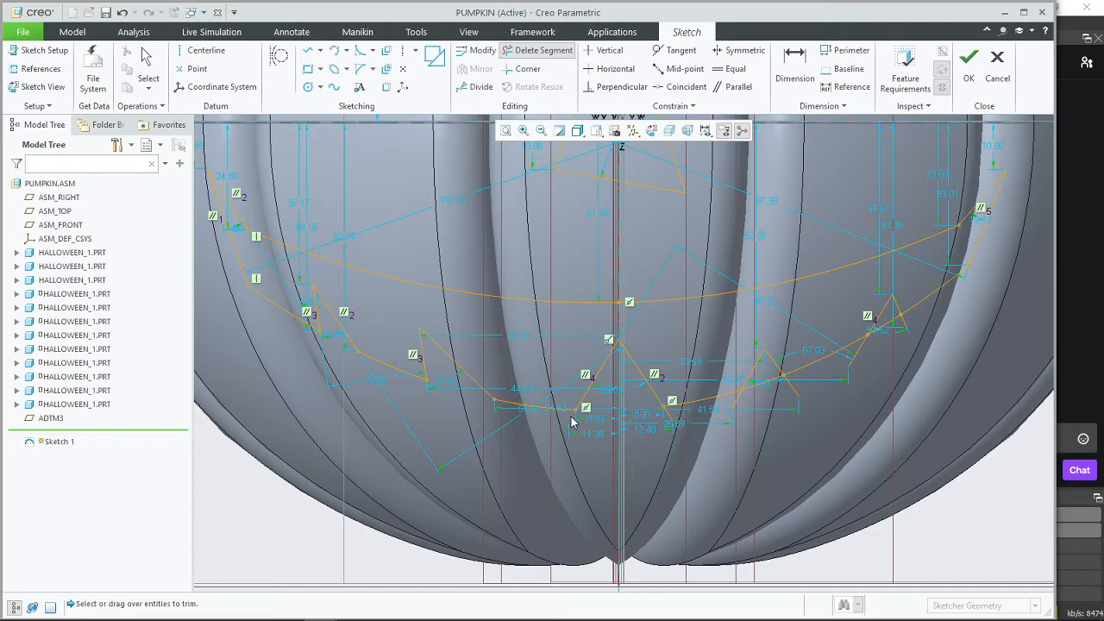
pyautogui.click(668, 420)
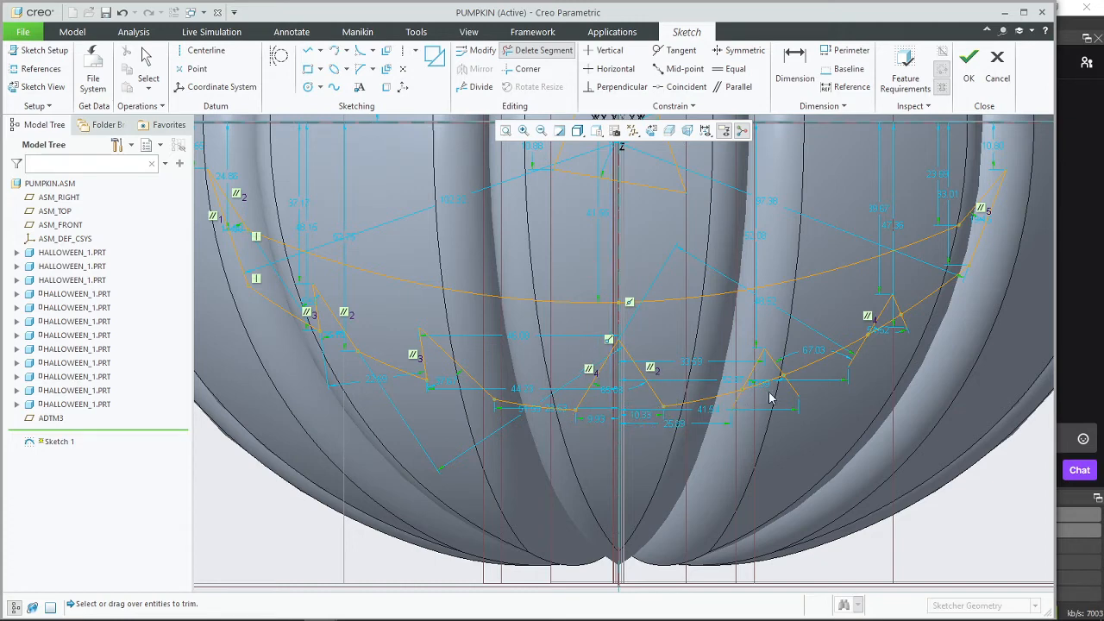
pyautogui.click(800, 380)
pyautogui.click(860, 359)
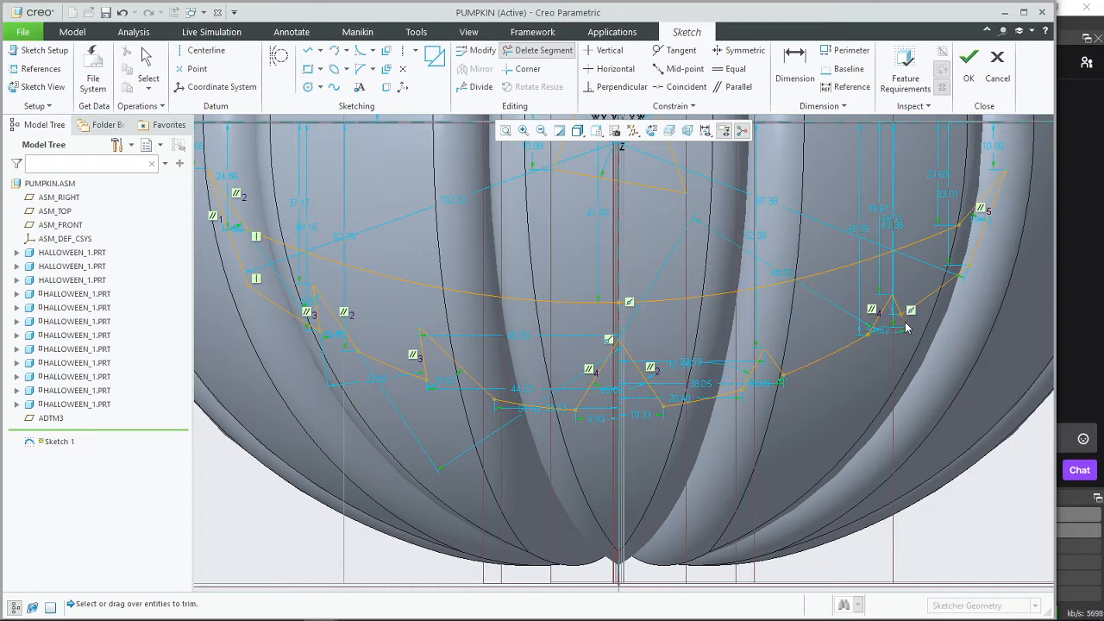
pyautogui.click(904, 324)
pyautogui.press('Escape')
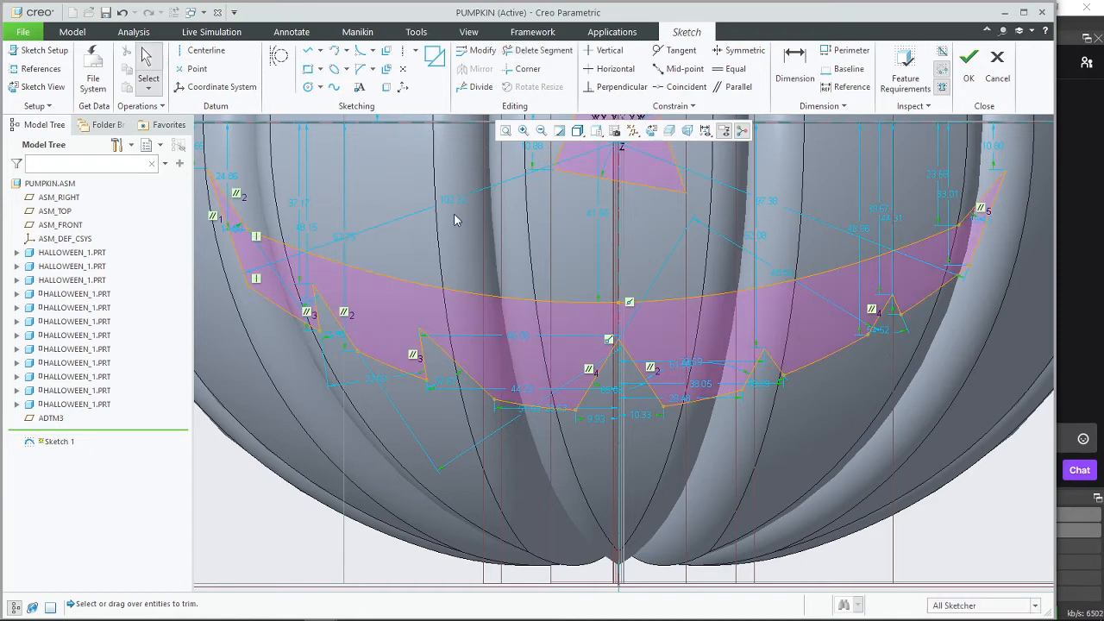
# Step: Try pulling a vertex on the mouth's lower edge, left of centre, down and outward, and undo the move
pyautogui.scroll(3, 444, 238)
pyautogui.scroll(-2, 449, 238)
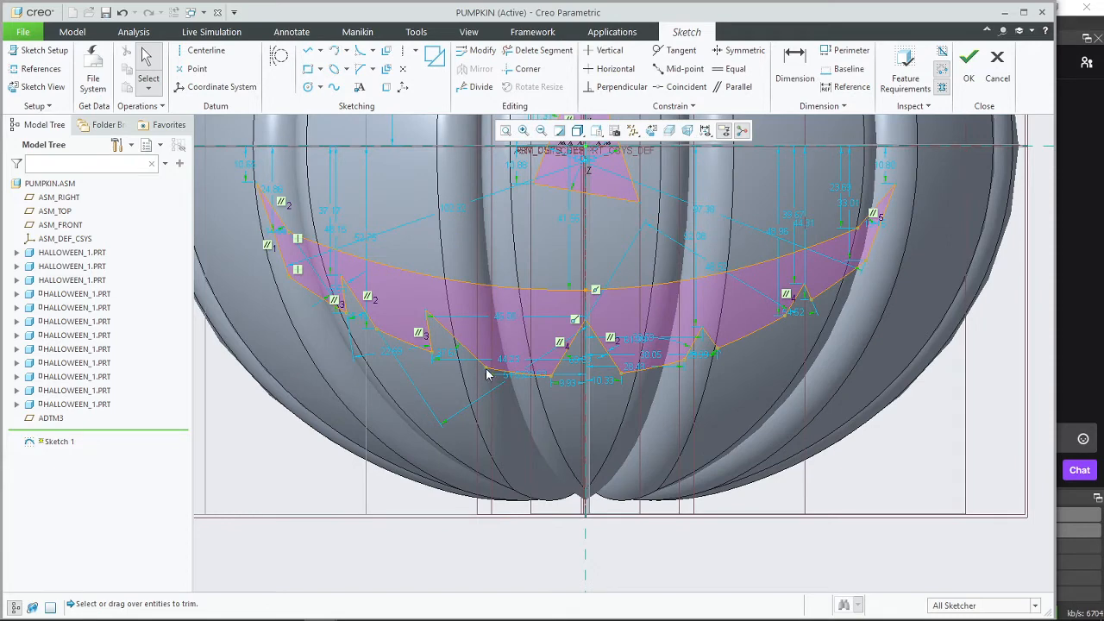
pyautogui.moveTo(487, 372); pyautogui.dragTo(419, 439)
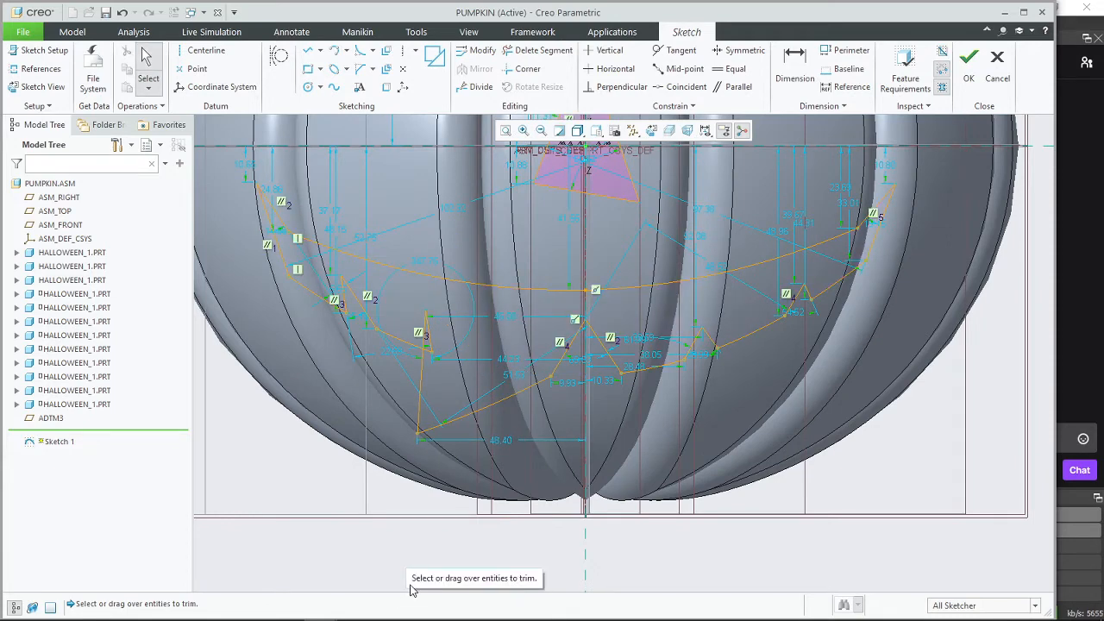
pyautogui.hotkey('ctrl', 'z')
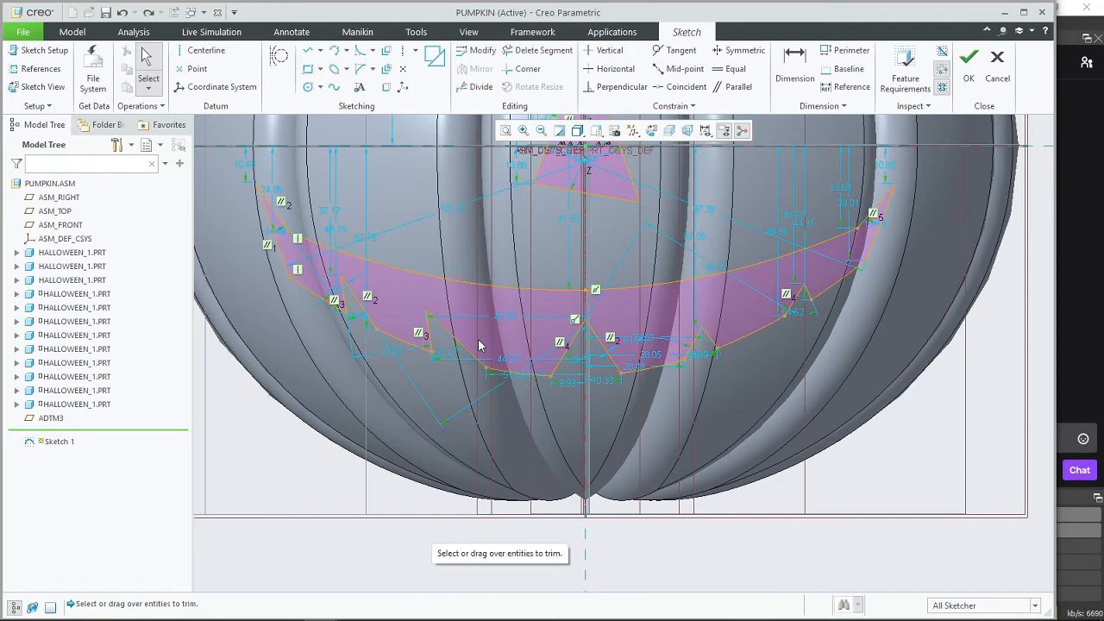
# Step: Set the left eye centre's distance from the vertical reference to 50
pyautogui.scroll(1, 483, 345)
pyautogui.keyDown('shift'); pyautogui.moveTo(522, 222); pyautogui.dragTo(530, 394, button='middle'); pyautogui.keyUp('shift')
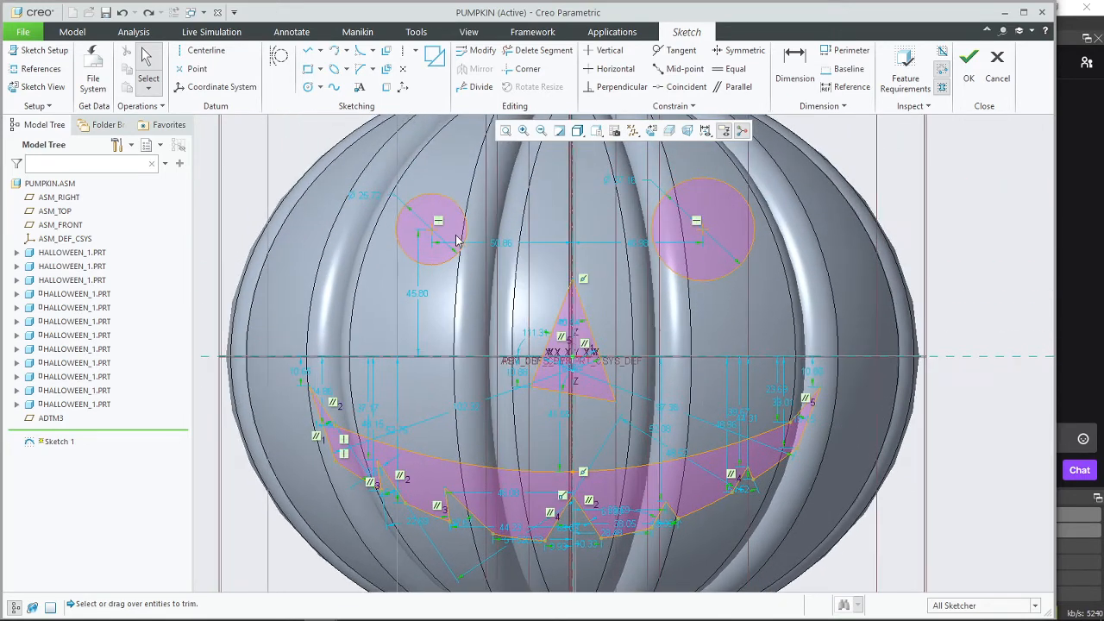
pyautogui.doubleClick(504, 248)
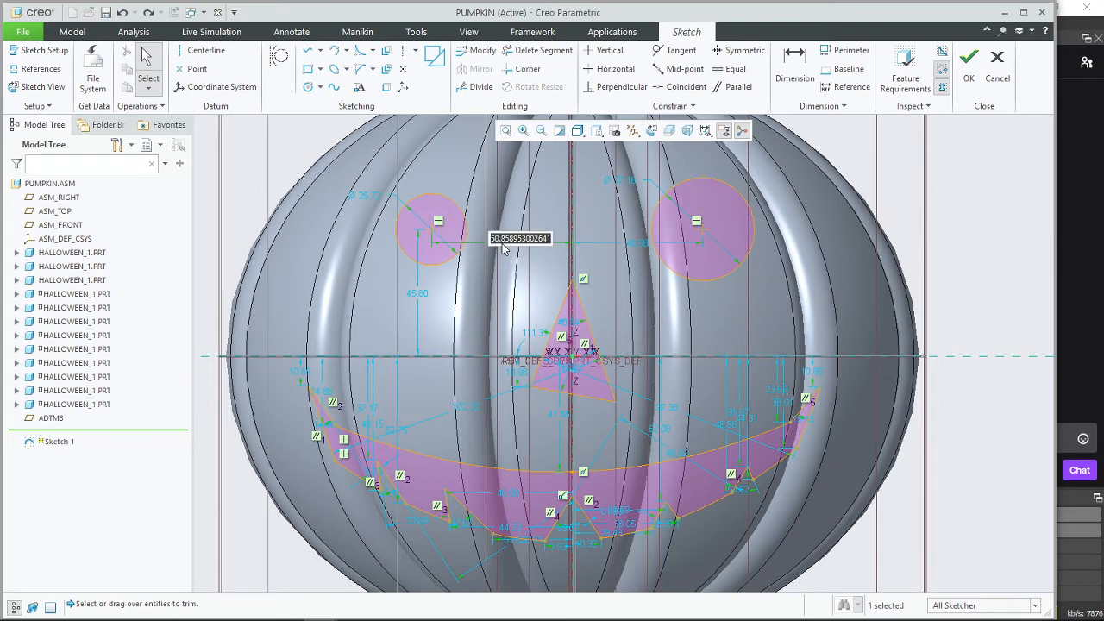
pyautogui.write('50')
pyautogui.press('Return')
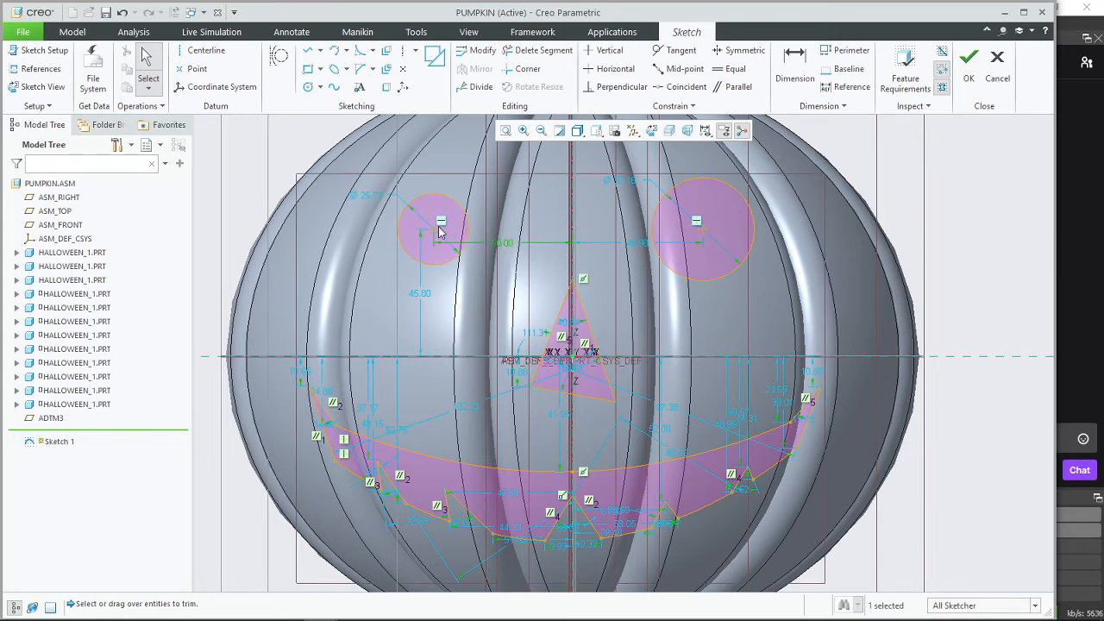
# Step: Move the eye circles down so their centres sit about 41 above the horizontal reference
pyautogui.moveTo(436, 228)
pyautogui.mouseDown()
pyautogui.moveTo(436, 214)
pyautogui.moveTo(434, 266)
pyautogui.moveTo(372, 238)
pyautogui.moveTo(454, 210)
pyautogui.moveTo(437, 214)
pyautogui.moveTo(451, 271)
pyautogui.moveTo(451, 227)
pyautogui.moveTo(444, 272)
pyautogui.moveTo(445, 227)
pyautogui.moveTo(436, 235)
pyautogui.mouseUp()
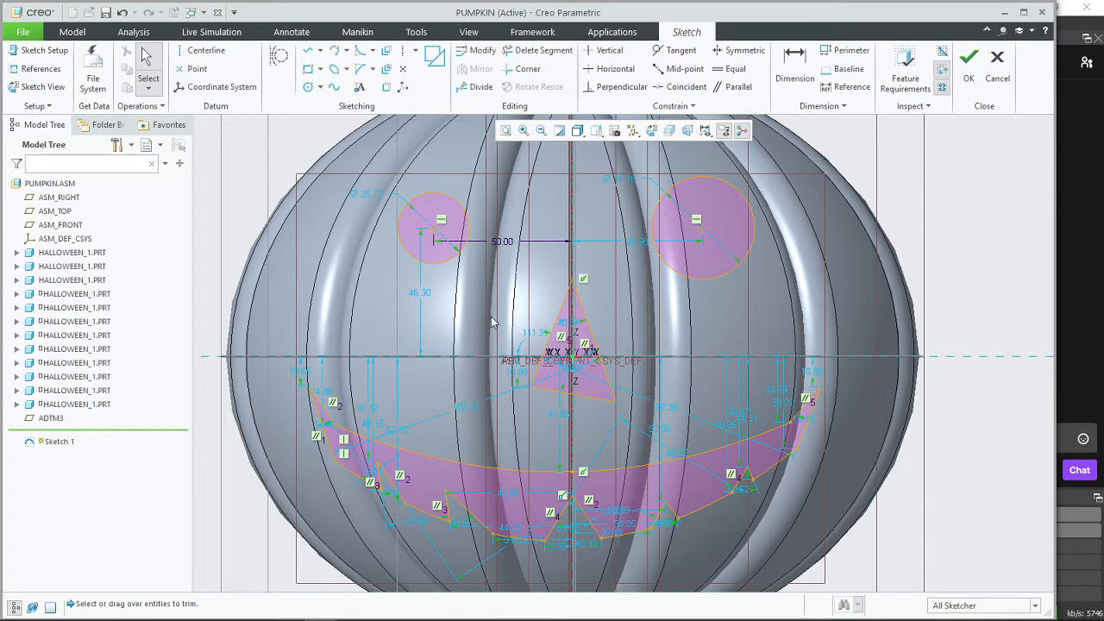
pyautogui.moveTo(436, 239); pyautogui.dragTo(437, 246)
pyautogui.scroll(-2, 447, 304)
pyautogui.scroll(1, 448, 304)
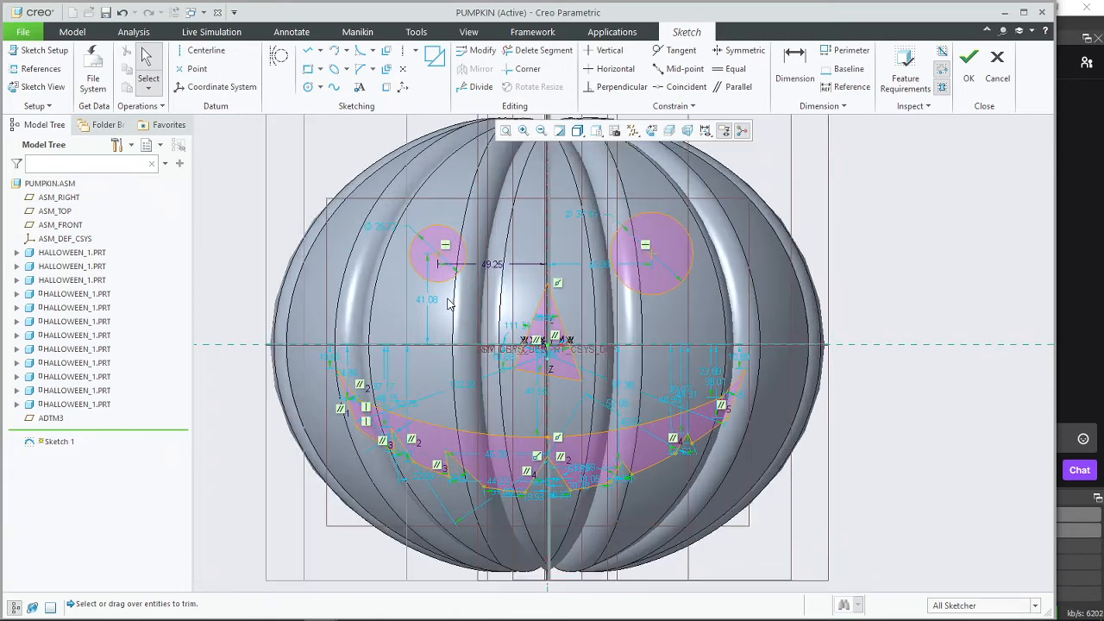
# Step: Restore the left eye's horizontal offset from the vertical reference to 50 and complete the face sketch
pyautogui.doubleClick(496, 267)
pyautogui.write('50')
pyautogui.press('Return')
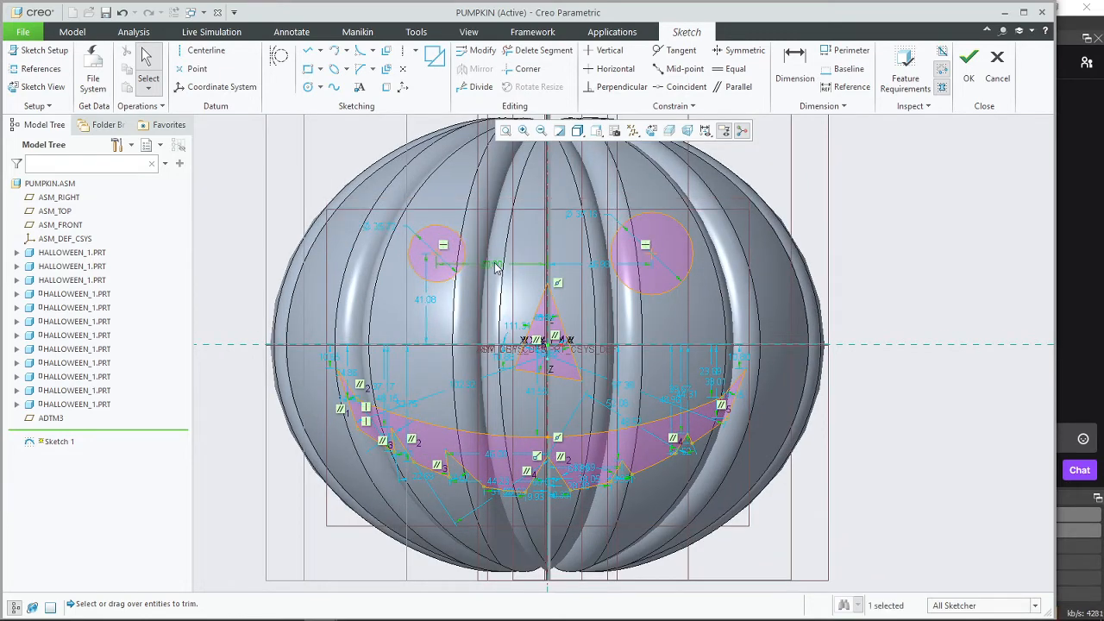
pyautogui.click(971, 78)
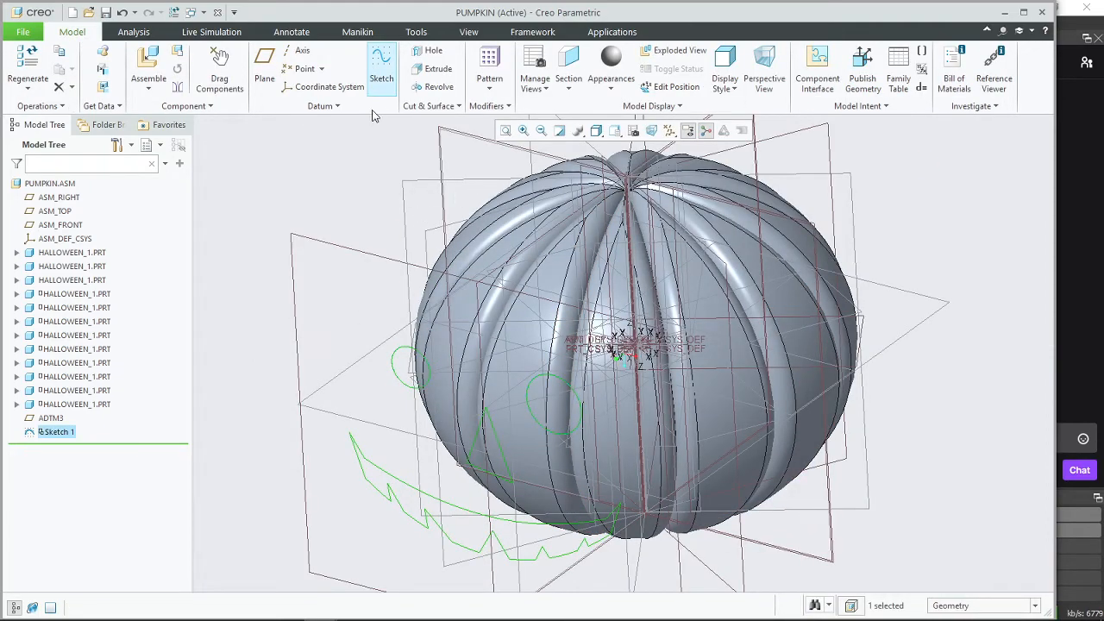
# Step: Extrude the face sketch into the pumpkin to a depth of 150
pyautogui.click(433, 68)
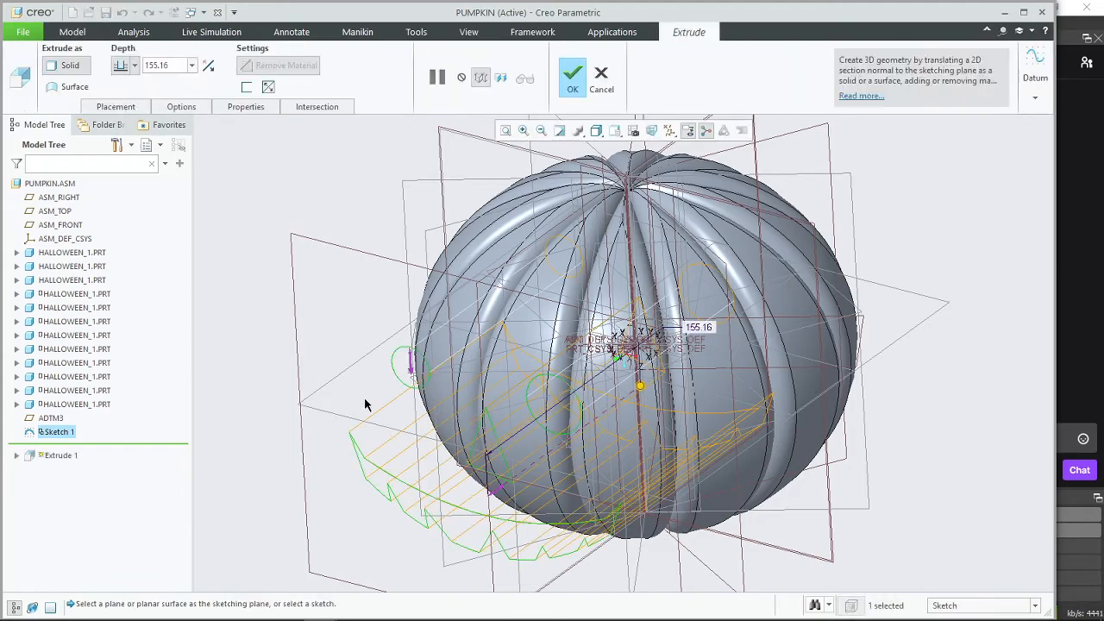
pyautogui.moveTo(357, 442)
pyautogui.mouseDown(button='middle')
pyautogui.moveTo(396, 447)
pyautogui.moveTo(362, 463)
pyautogui.mouseUp(button='middle')
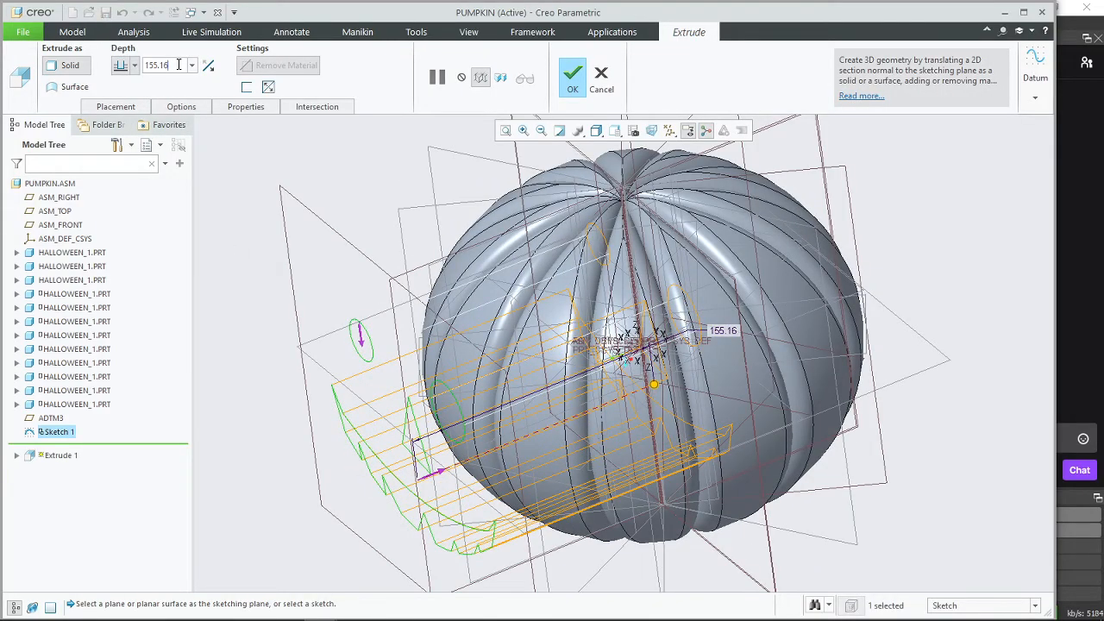
pyautogui.write('15')
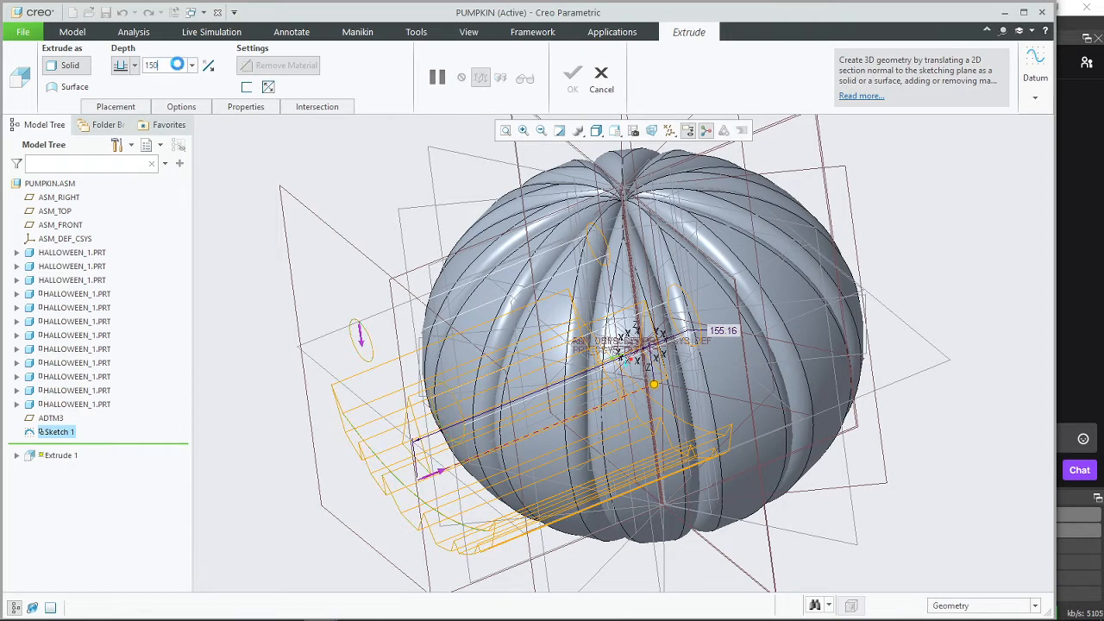
pyautogui.write('0')
pyautogui.press('Return')
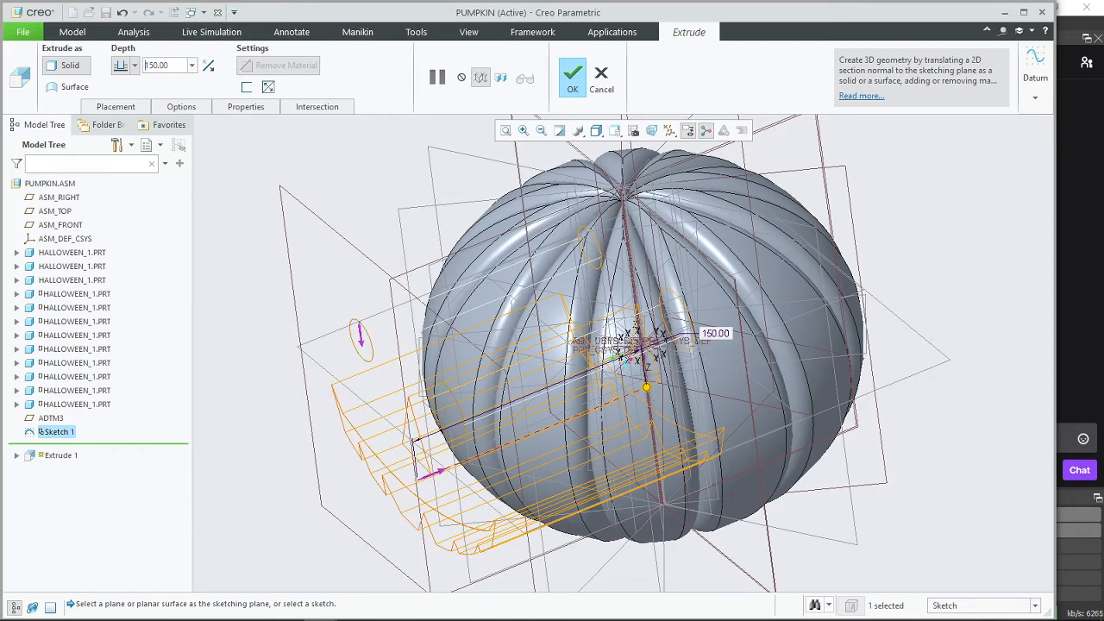
pyautogui.click(573, 84)
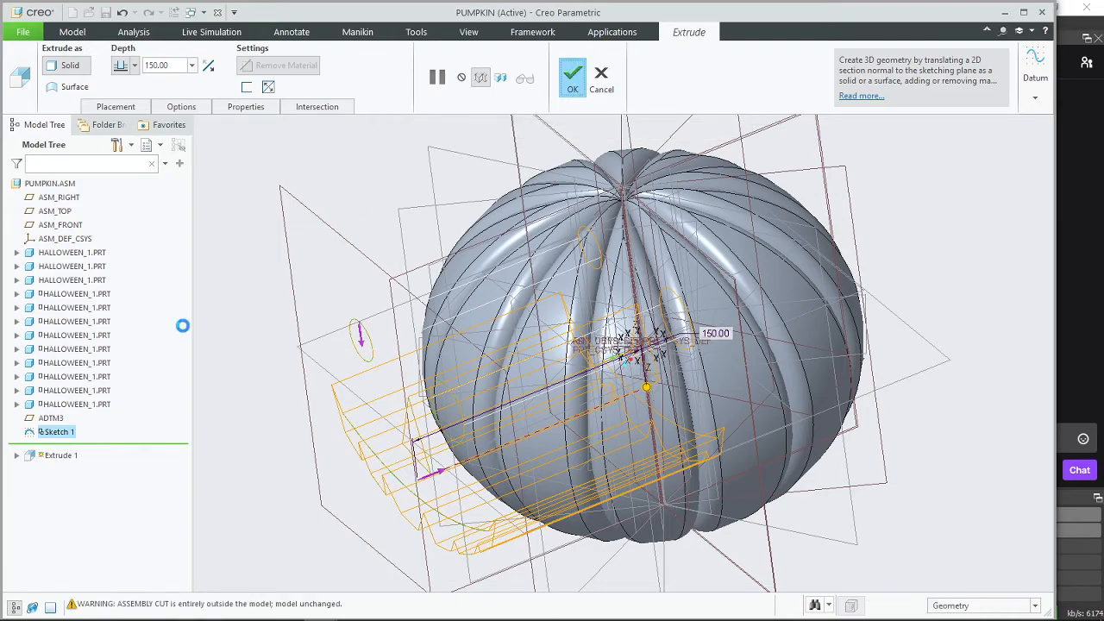
pyautogui.moveTo(290, 372); pyautogui.dragTo(326, 346, button='middle')
pyautogui.scroll(2, 459, 461)
pyautogui.moveTo(489, 472); pyautogui.dragTo(516, 449, button='middle')
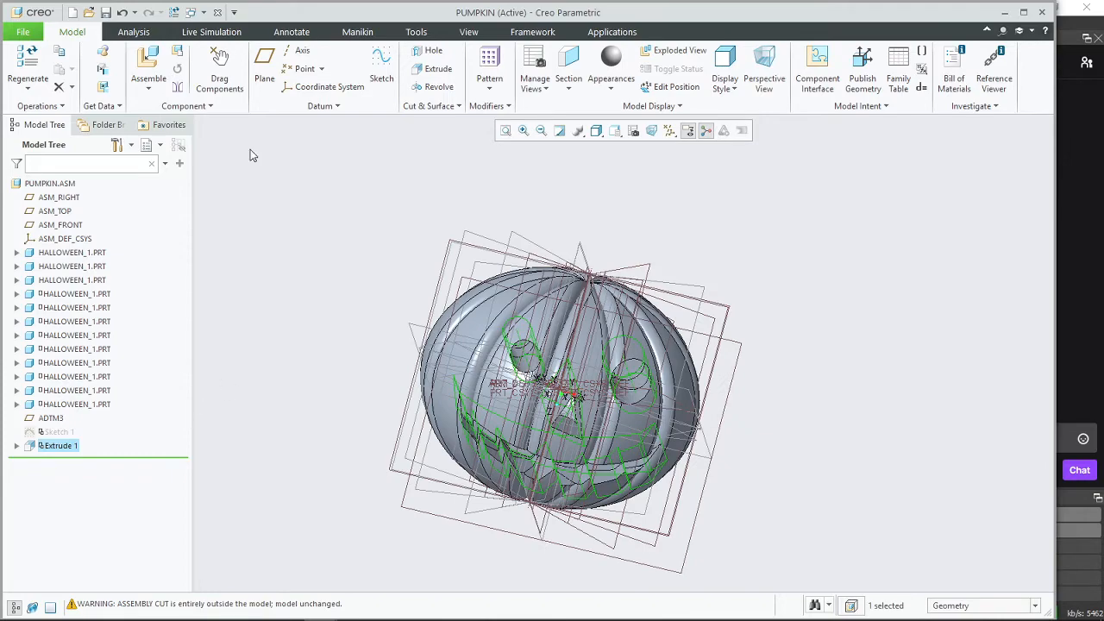
pyautogui.moveTo(556, 390); pyautogui.dragTo(572, 367, button='middle')
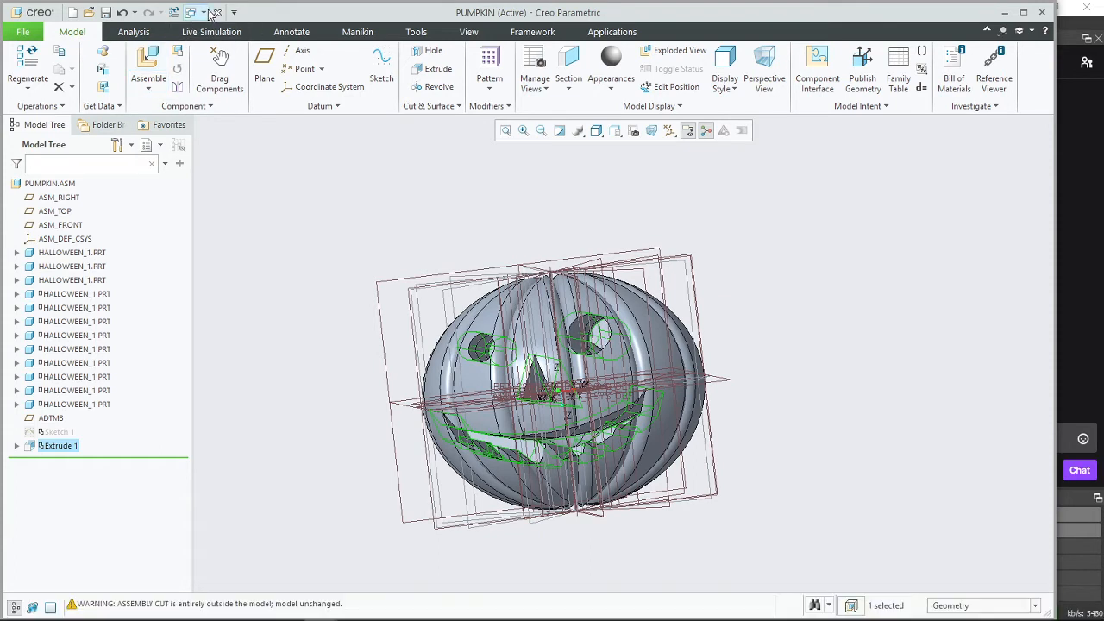
# Step: Save the pumpkin assembly and switch to the HALLOWEEN_1 part window
pyautogui.click(105, 14)
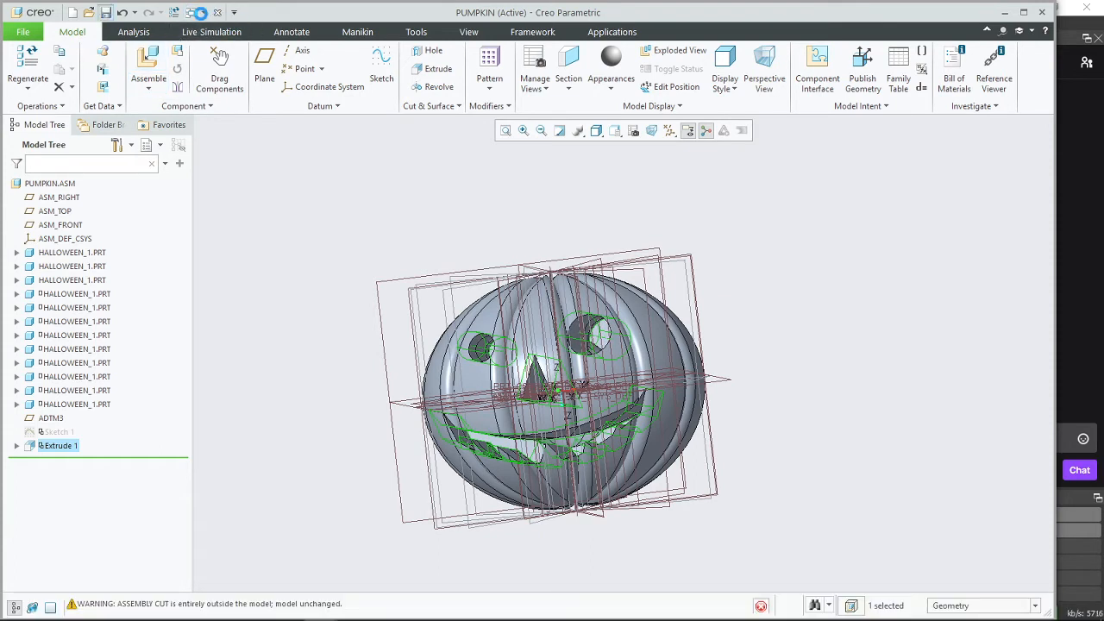
pyautogui.click(200, 13)
pyautogui.click(245, 29)
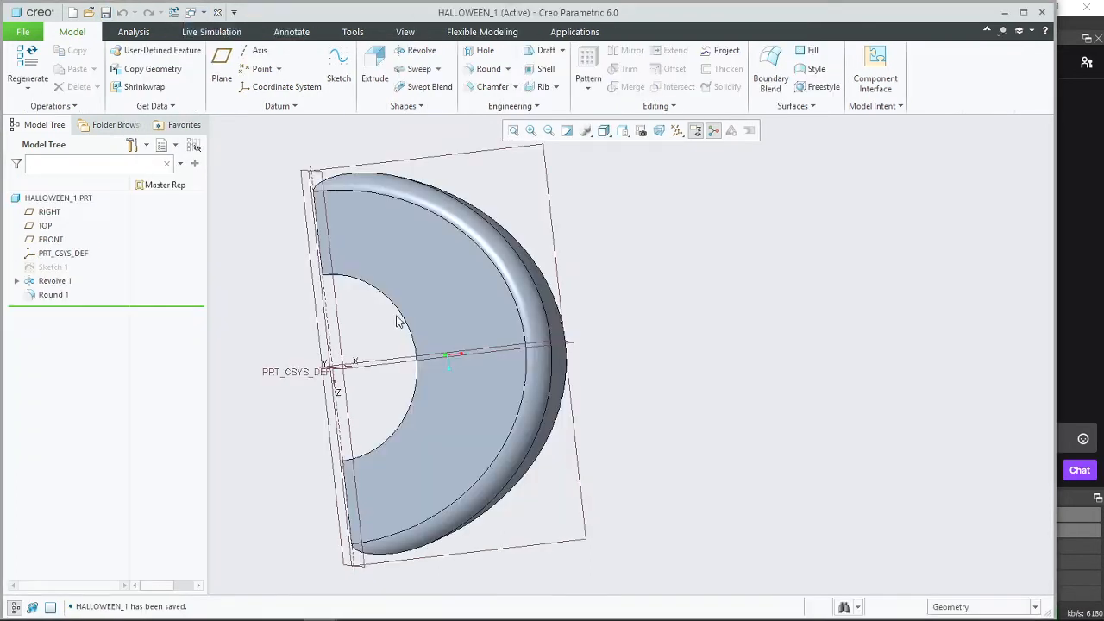
# Step: Open Sketch 1 of the segment for editing and set its inner arc radius to 80
pyautogui.click(60, 271)
pyautogui.click(265, 308)
pyautogui.click(122, 13)
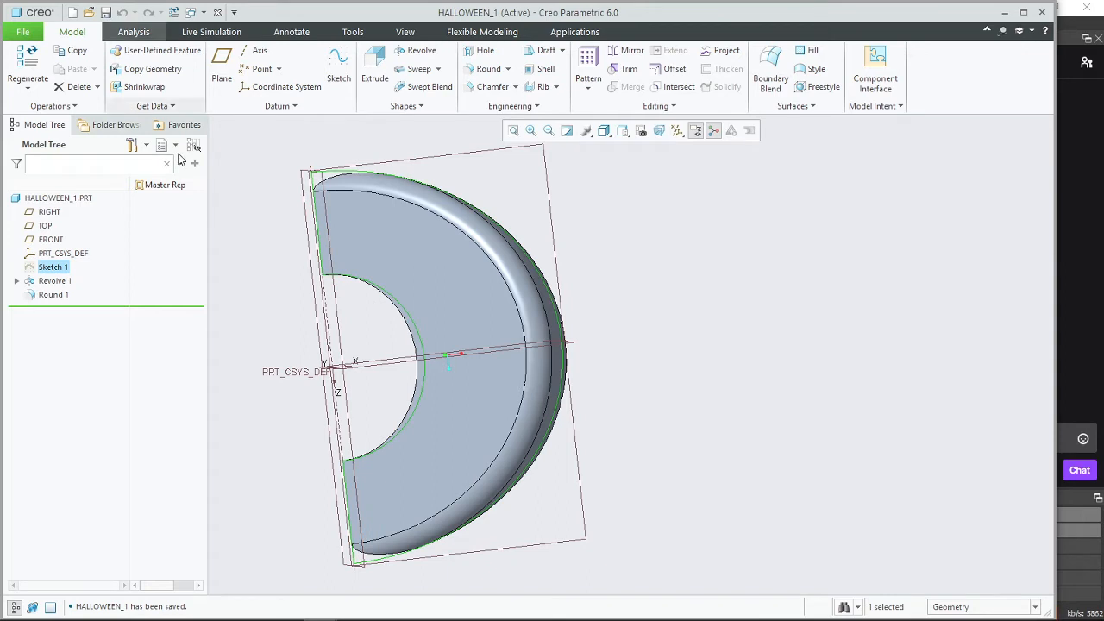
pyautogui.click(281, 284)
pyautogui.click(66, 268)
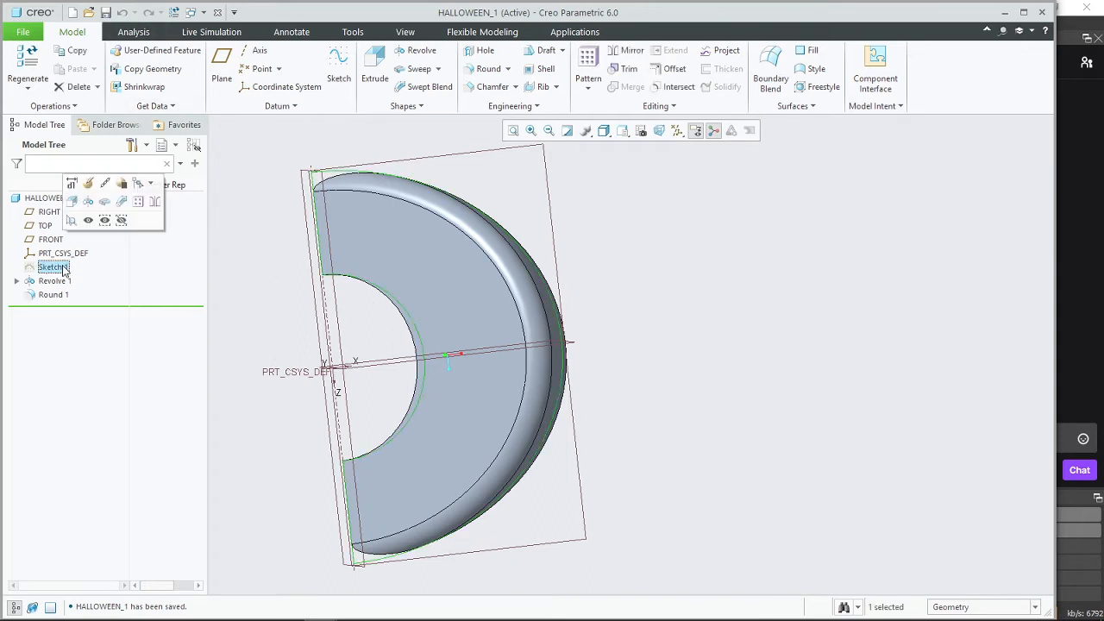
pyautogui.click(87, 198)
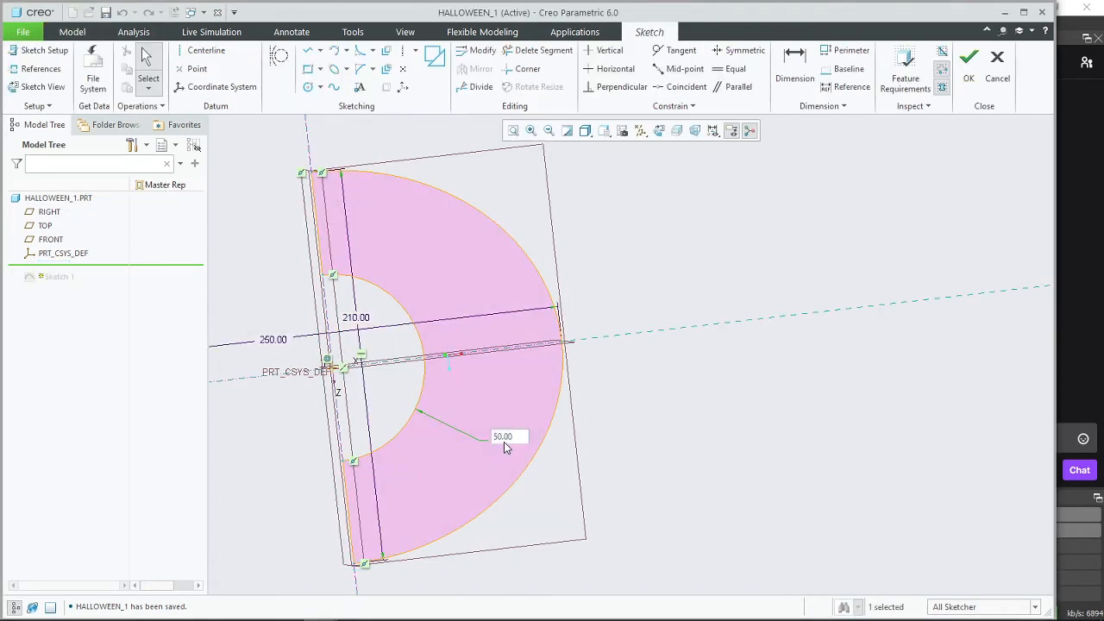
pyautogui.write('80')
pyautogui.press('Return')
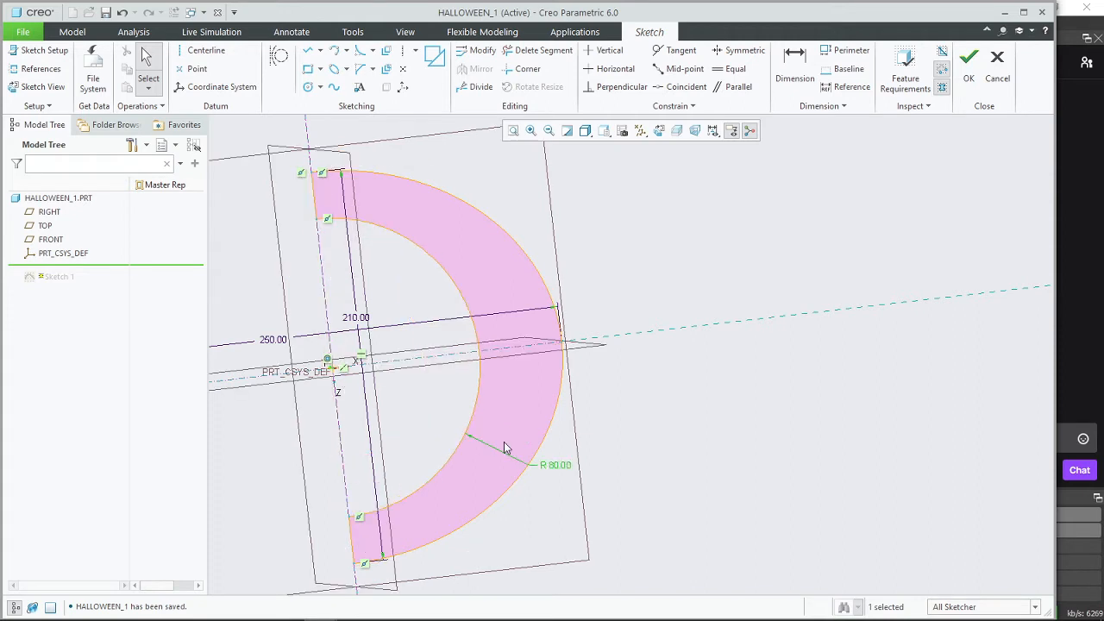
# Step: Set the inner arc radius to 85 and complete the segment sketch
pyautogui.doubleClick(555, 463)
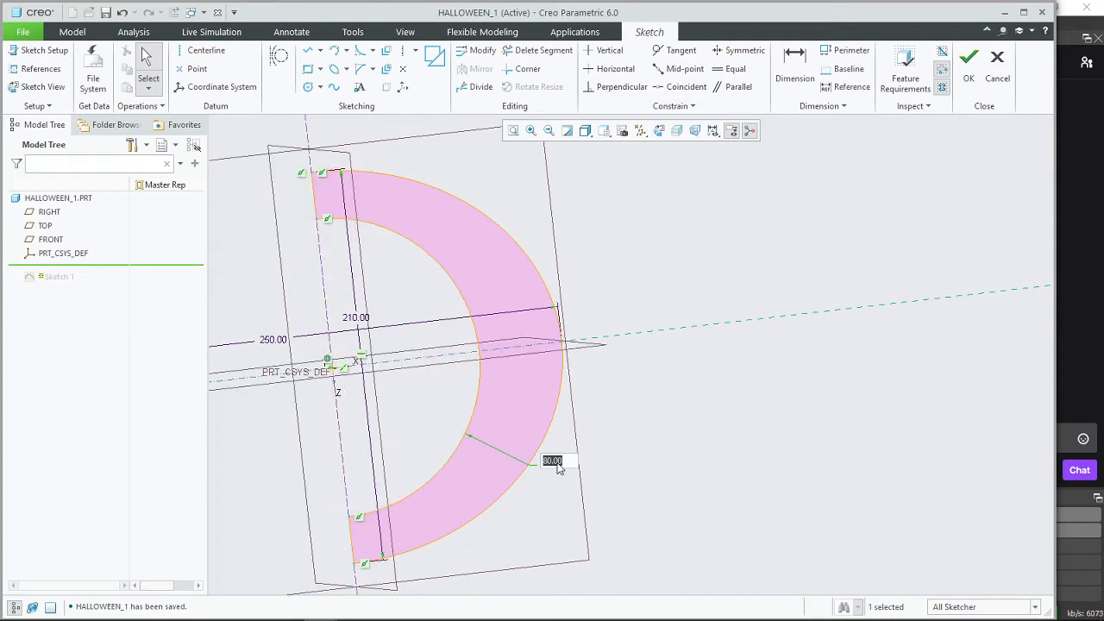
pyautogui.write('85')
pyautogui.press('Return')
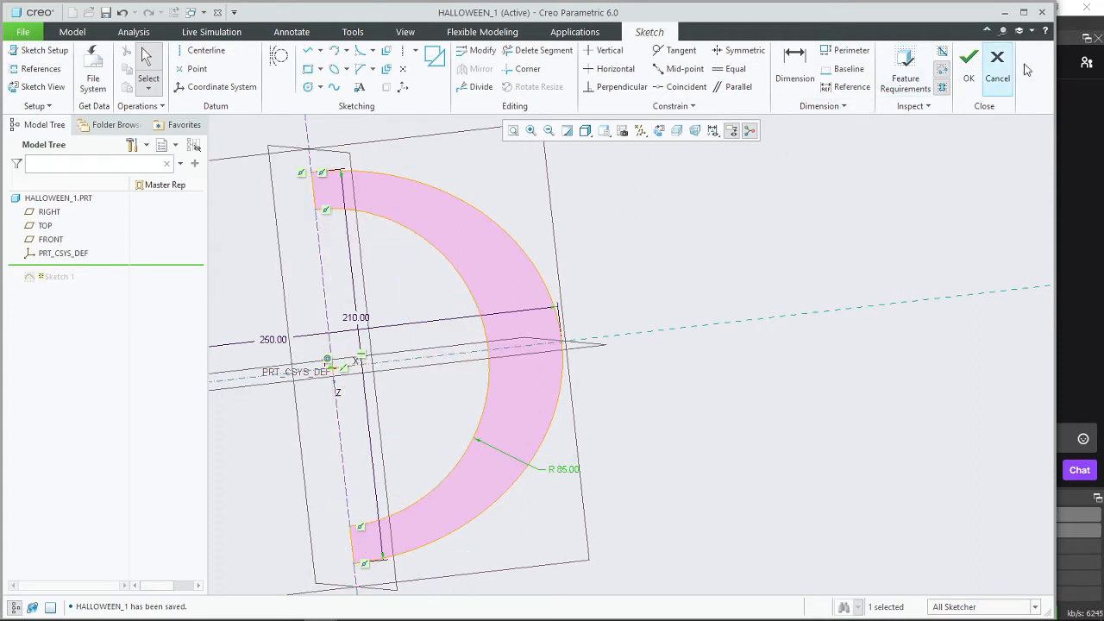
pyautogui.click(969, 65)
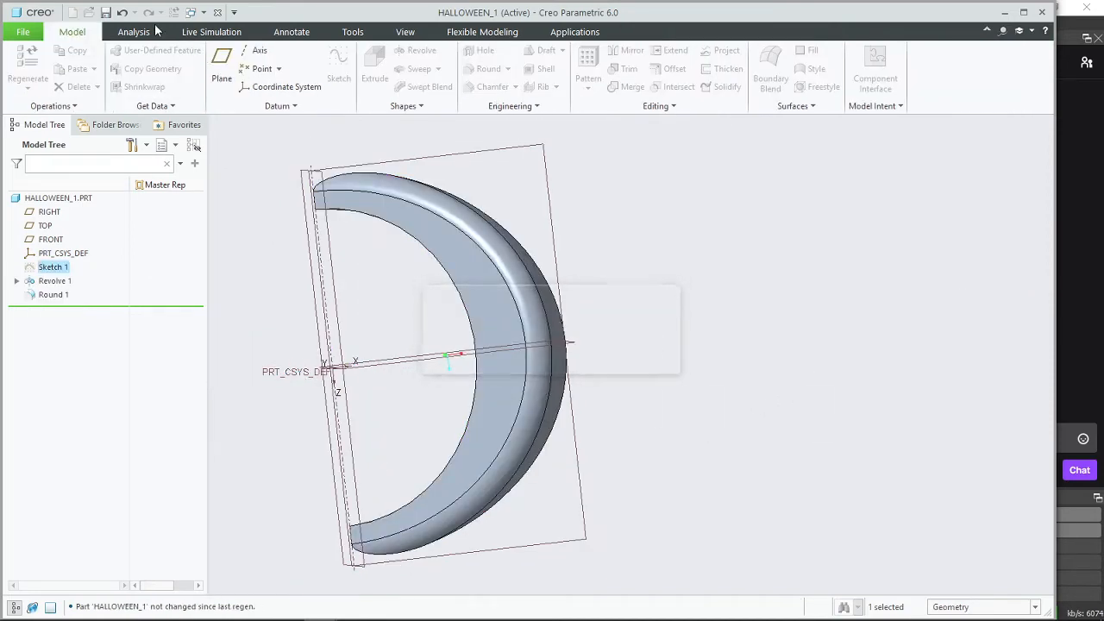
# Step: Save the HALLOWEEN_1 part and return to the PUMPKIN assembly window
pyautogui.click(110, 12)
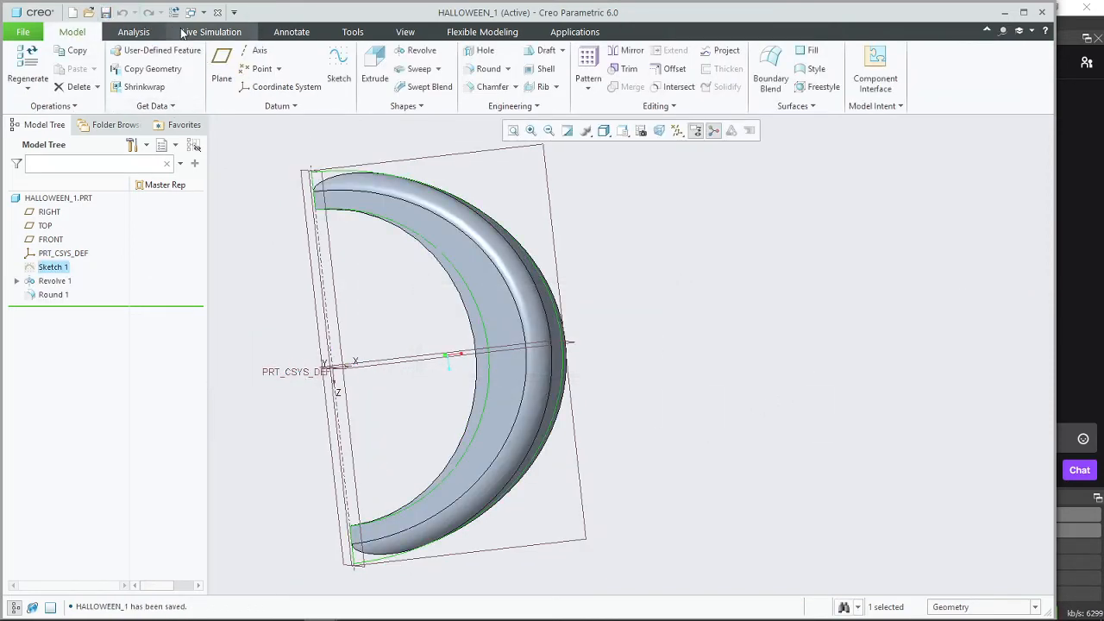
pyautogui.click(190, 12)
pyautogui.click(233, 44)
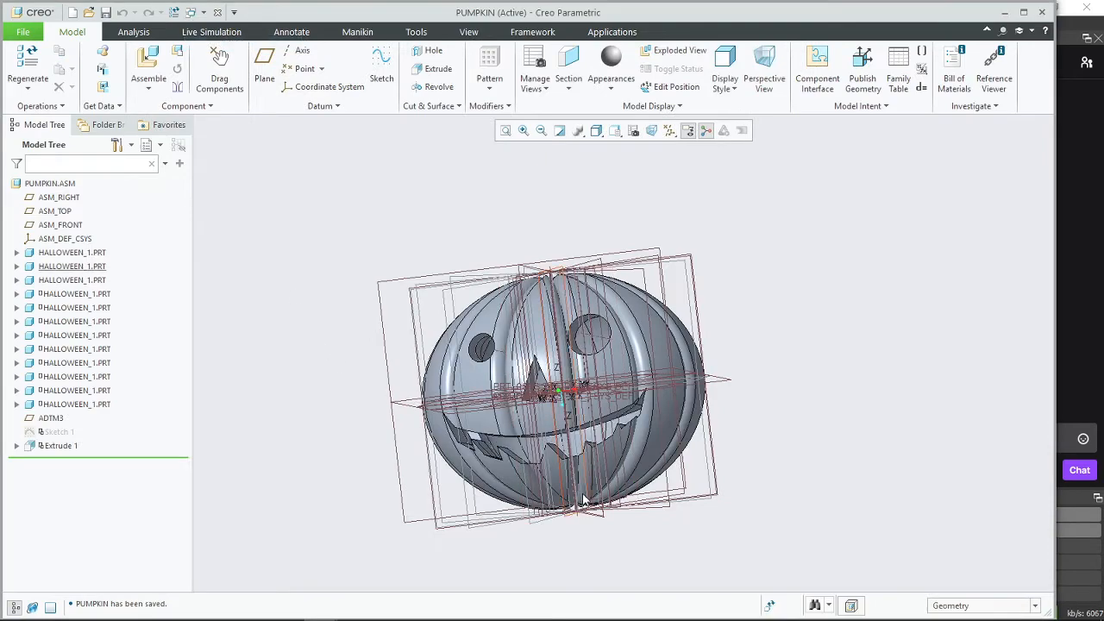
# Step: Set the assembly's display style to Shading and hide all datum axes, points, coordinate systems and planes
pyautogui.moveTo(586, 501); pyautogui.dragTo(611, 533, button='middle')
pyautogui.click(598, 132)
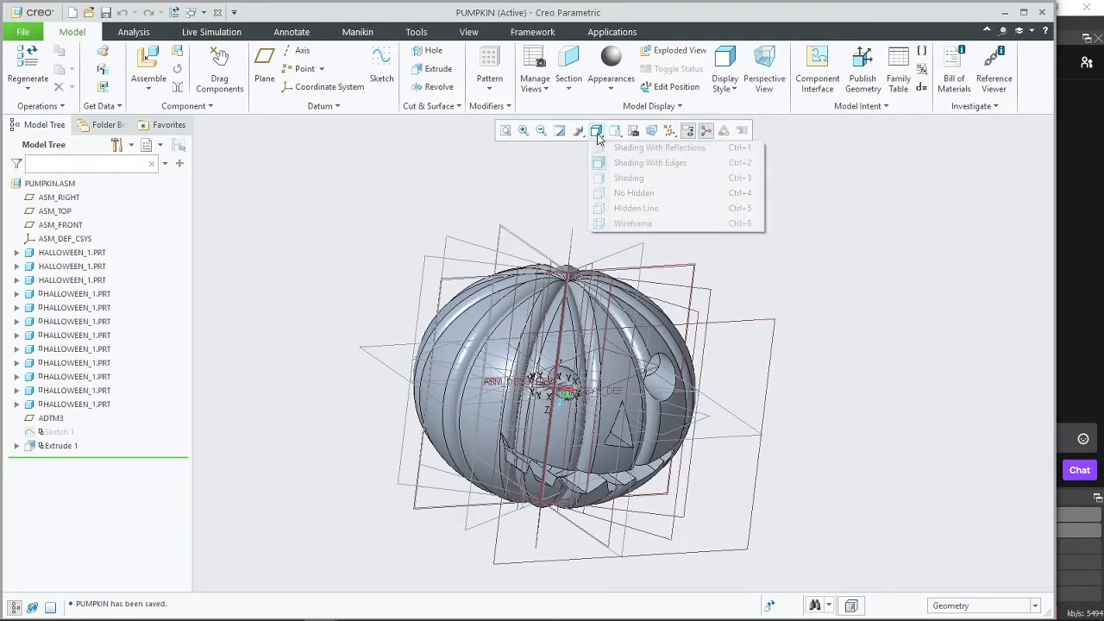
pyautogui.click(638, 178)
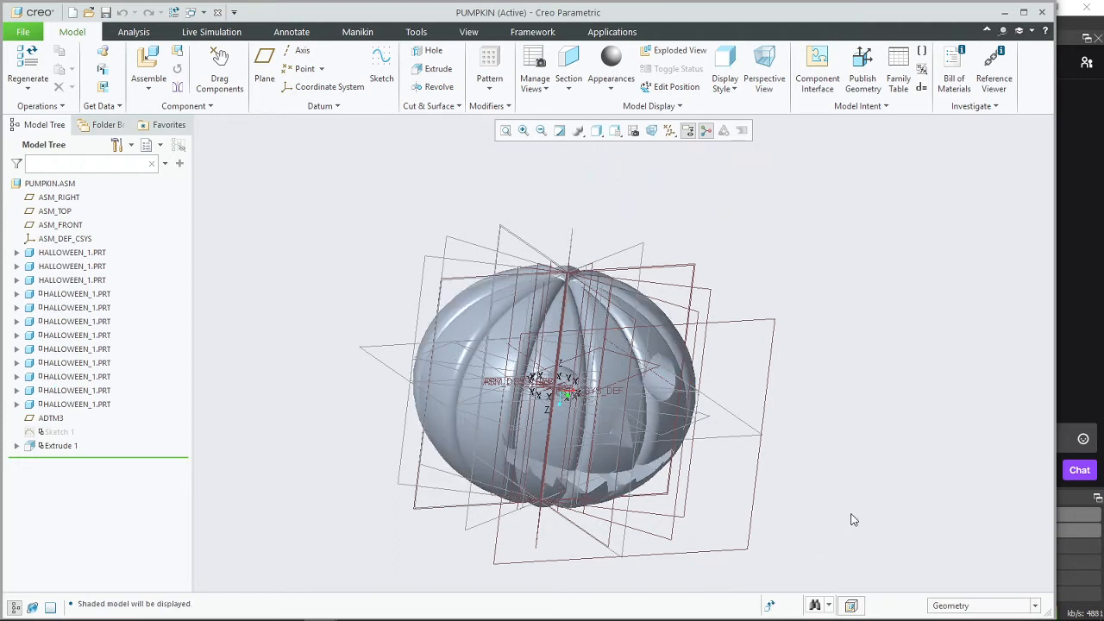
pyautogui.click(669, 130)
pyautogui.click(682, 147)
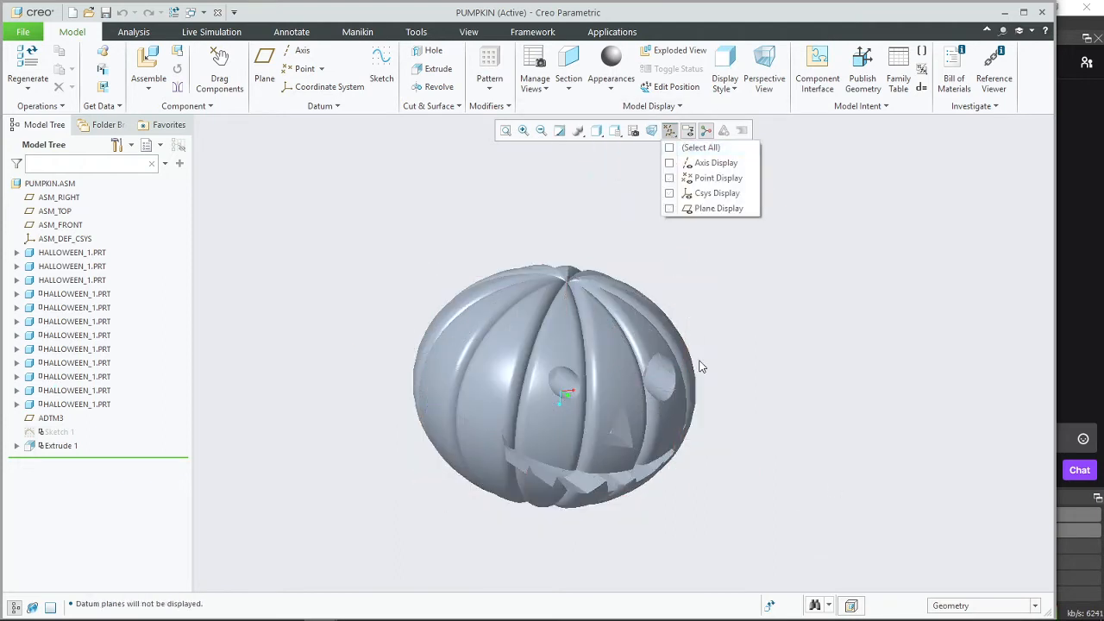
pyautogui.click(774, 463)
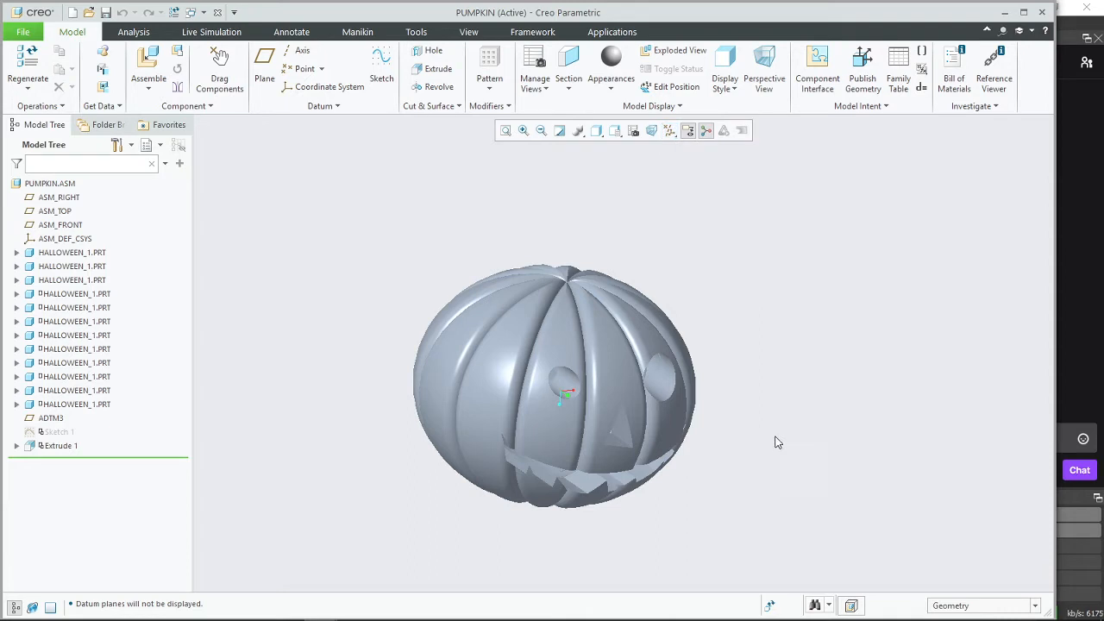
# Step: Examine the carved pumpkin from the back, front and above, looking closely at the inside of the left eye hole
pyautogui.moveTo(775, 442)
pyautogui.mouseDown(button='middle')
pyautogui.moveTo(719, 429)
pyautogui.moveTo(721, 443)
pyautogui.moveTo(753, 429)
pyautogui.moveTo(742, 423)
pyautogui.moveTo(732, 426)
pyautogui.moveTo(778, 428)
pyautogui.moveTo(756, 451)
pyautogui.moveTo(712, 446)
pyautogui.moveTo(828, 429)
pyautogui.moveTo(853, 458)
pyautogui.mouseUp(button='middle')
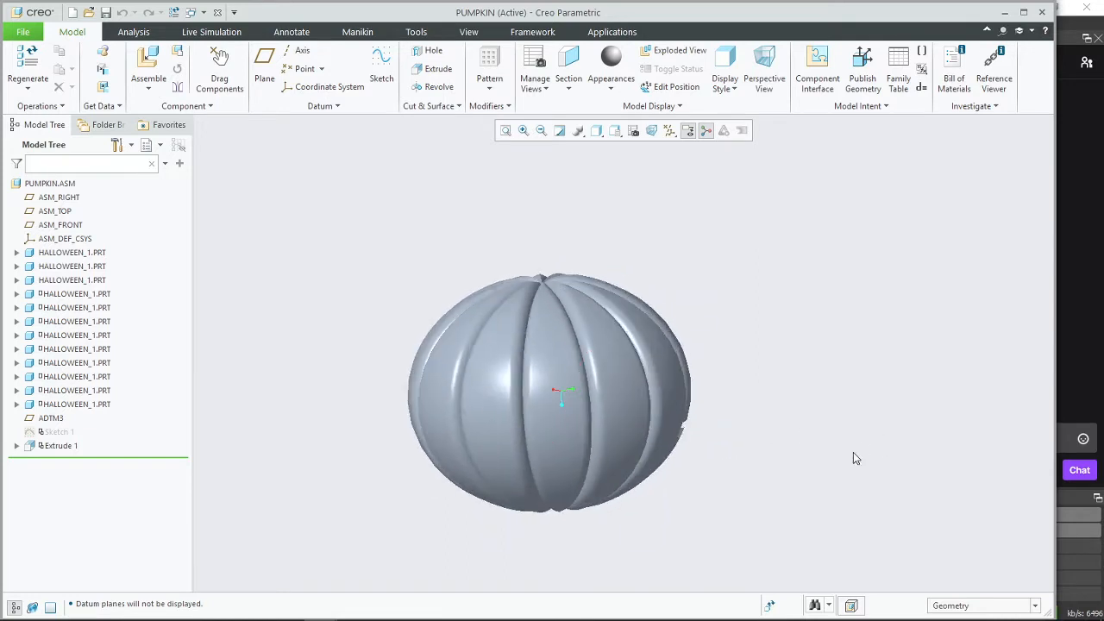
pyautogui.moveTo(565, 411)
pyautogui.mouseDown(button='middle')
pyautogui.moveTo(543, 380)
pyautogui.moveTo(382, 405)
pyautogui.moveTo(419, 407)
pyautogui.mouseUp(button='middle')
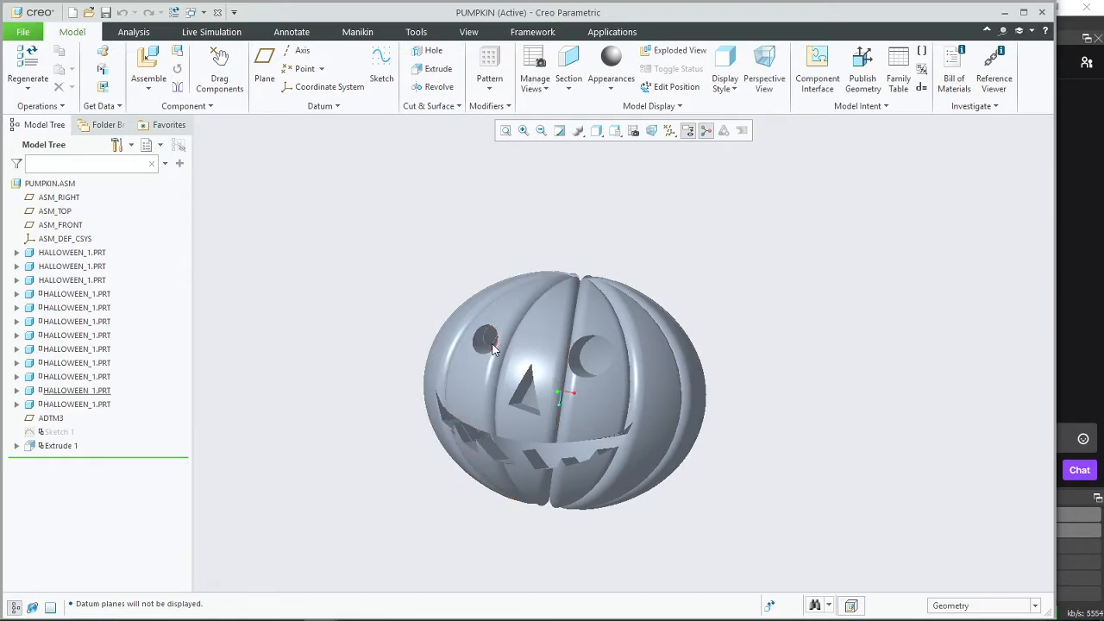
pyautogui.scroll(-5, 491, 345)
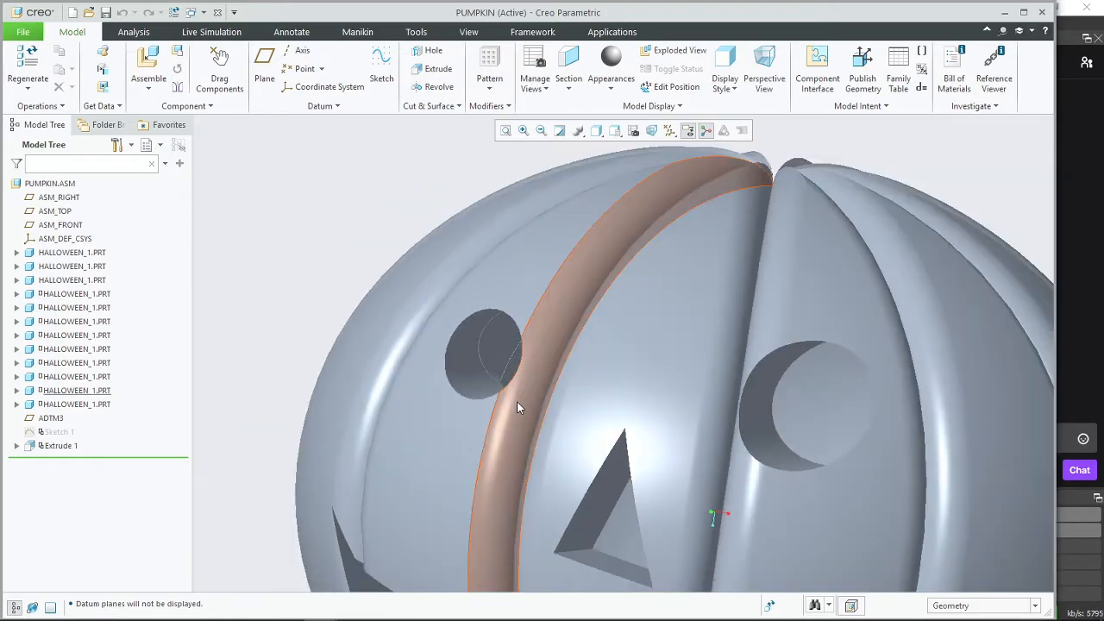
pyautogui.scroll(3, 517, 403)
pyautogui.moveTo(466, 446)
pyautogui.mouseDown(button='middle')
pyautogui.moveTo(515, 463)
pyautogui.moveTo(515, 497)
pyautogui.moveTo(488, 446)
pyautogui.moveTo(443, 434)
pyautogui.moveTo(505, 411)
pyautogui.mouseUp(button='middle')
pyautogui.scroll(2, 601, 428)
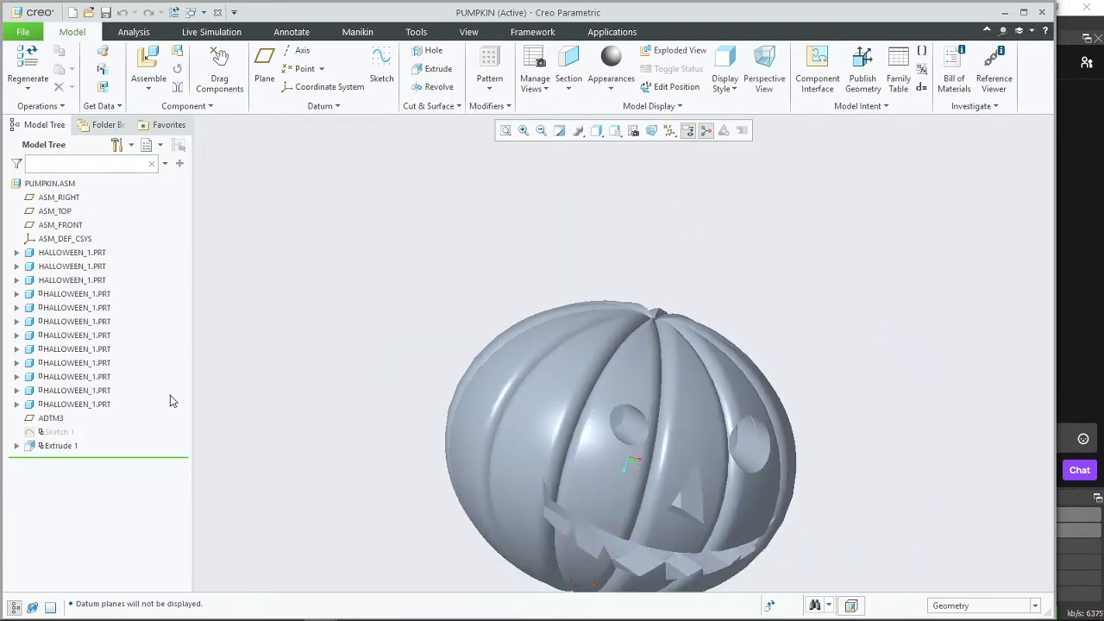
pyautogui.moveTo(604, 436); pyautogui.dragTo(665, 420, button='middle')
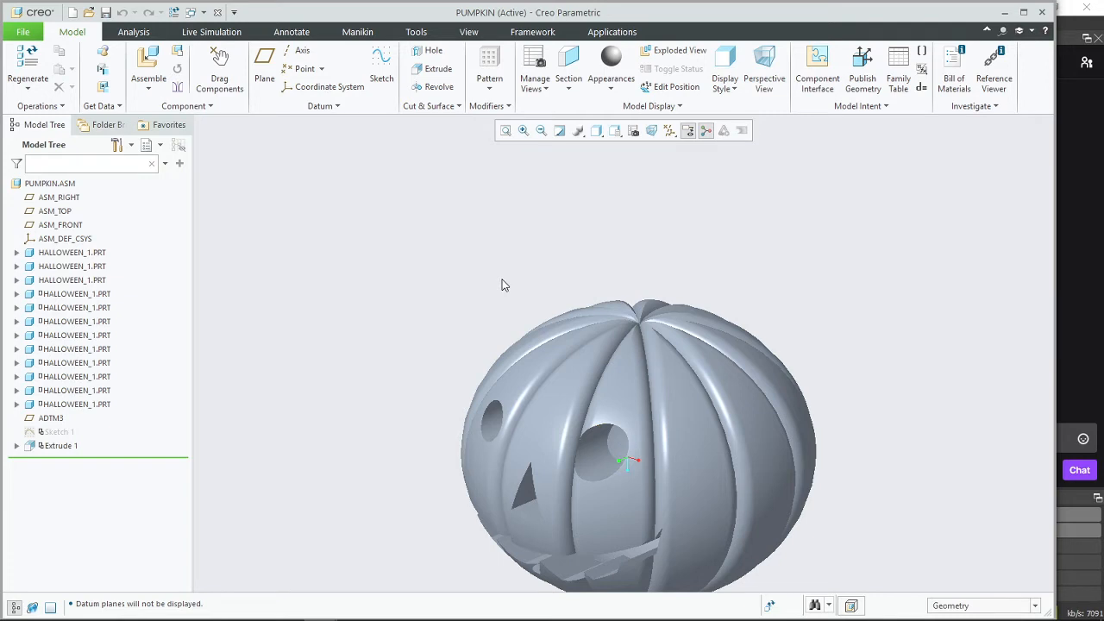
pyautogui.moveTo(497, 423); pyautogui.dragTo(579, 397, button='middle')
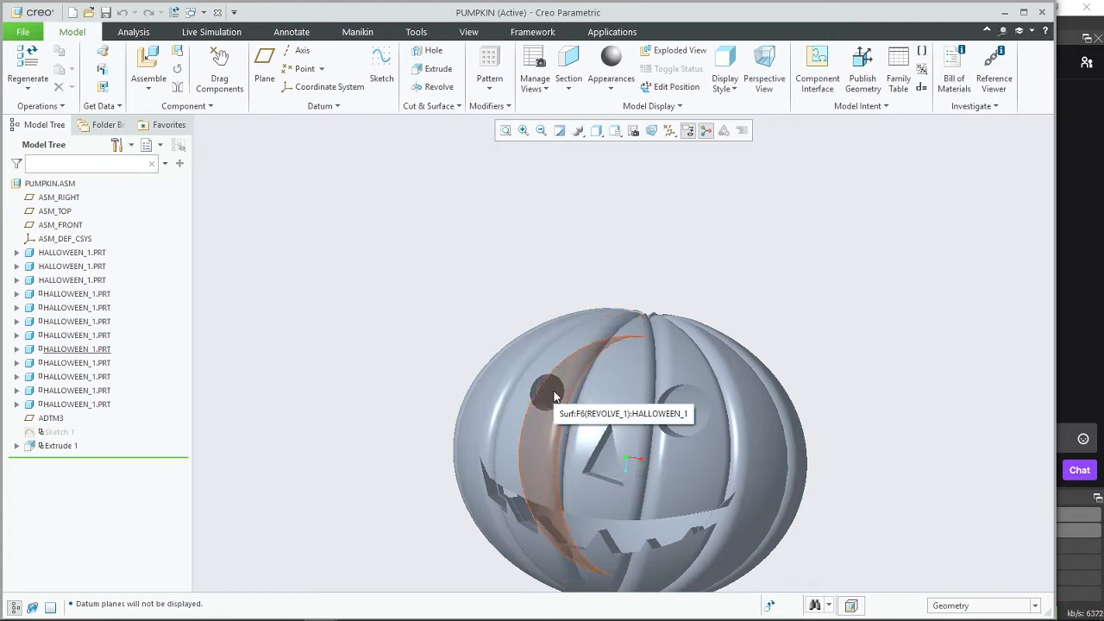
pyautogui.moveTo(663, 526)
pyautogui.mouseDown(button='middle')
pyautogui.moveTo(731, 535)
pyautogui.moveTo(646, 448)
pyautogui.mouseUp(button='middle')
pyautogui.scroll(-8, 578, 419)
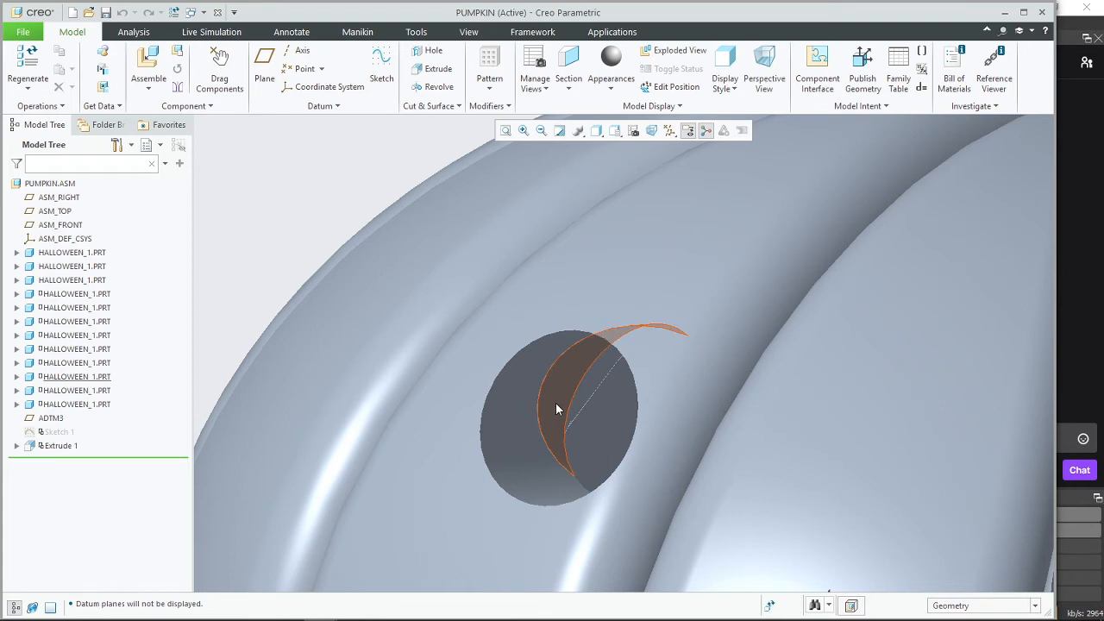
pyautogui.scroll(-6, 581, 528)
pyautogui.moveTo(627, 532); pyautogui.dragTo(619, 435, button='middle')
pyautogui.scroll(-4, 555, 518)
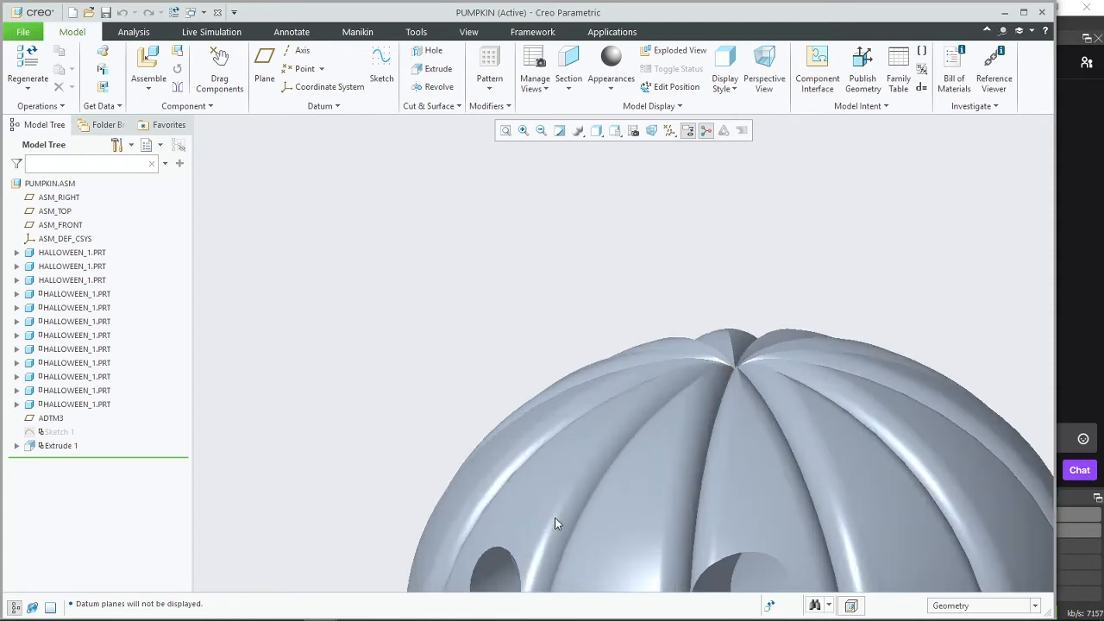
pyautogui.scroll(2, 554, 517)
pyautogui.keyDown('shift'); pyautogui.moveTo(560, 506); pyautogui.dragTo(553, 387, button='middle'); pyautogui.keyUp('shift')
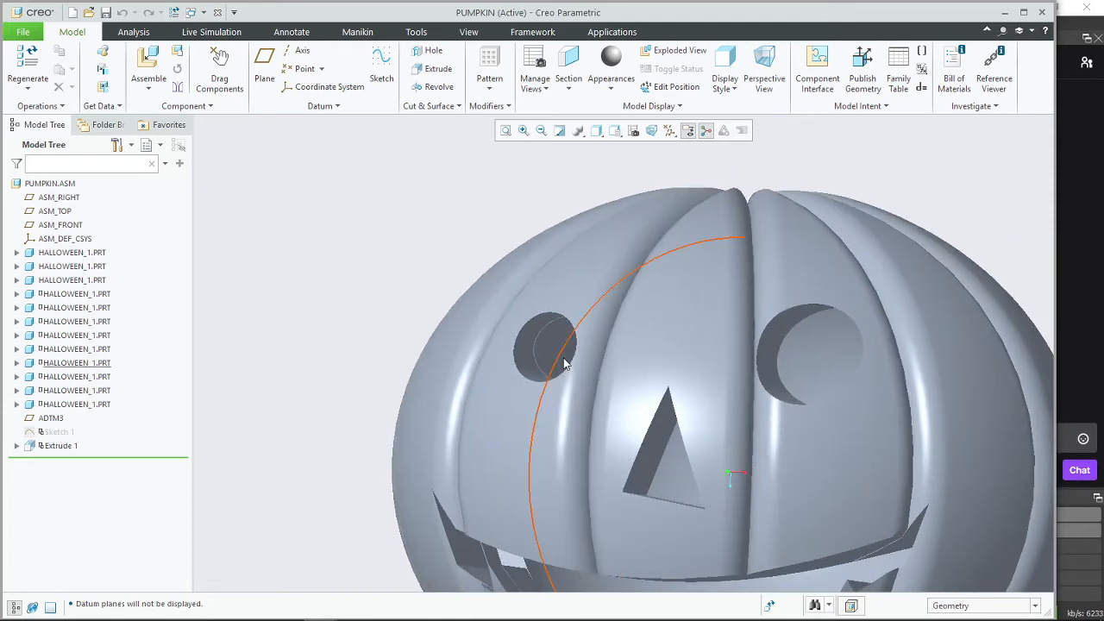
# Step: Open the placement definition of the HALLOWEEN_1 segment crossing the left eye, inspect its Coincident constraints, and close the definition
pyautogui.click(560, 345)
pyautogui.rightClick(54, 368)
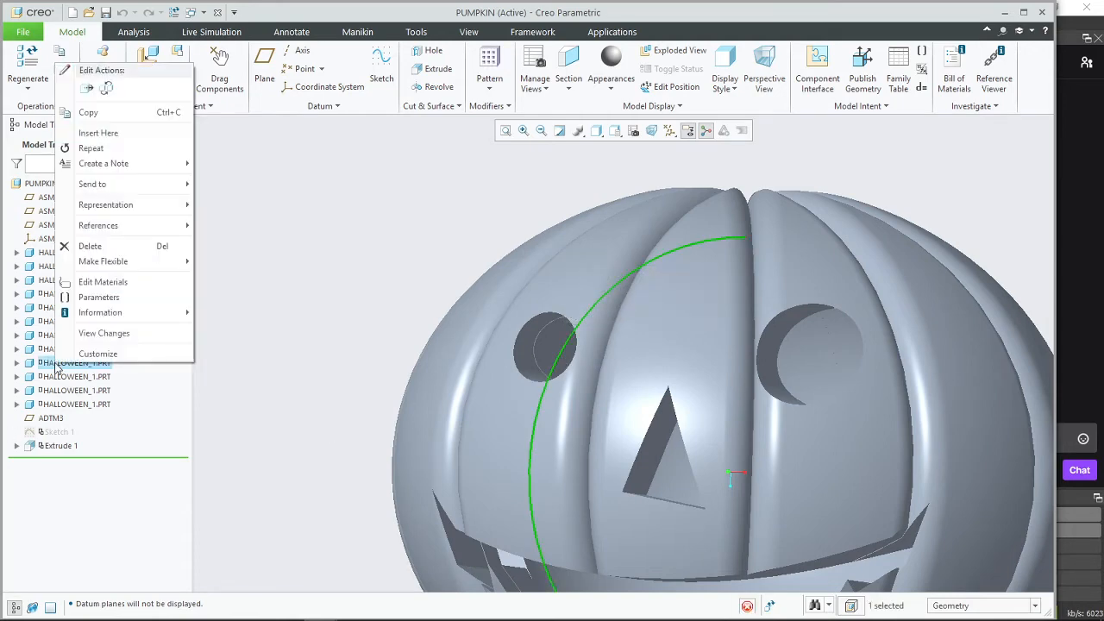
pyautogui.click(101, 382)
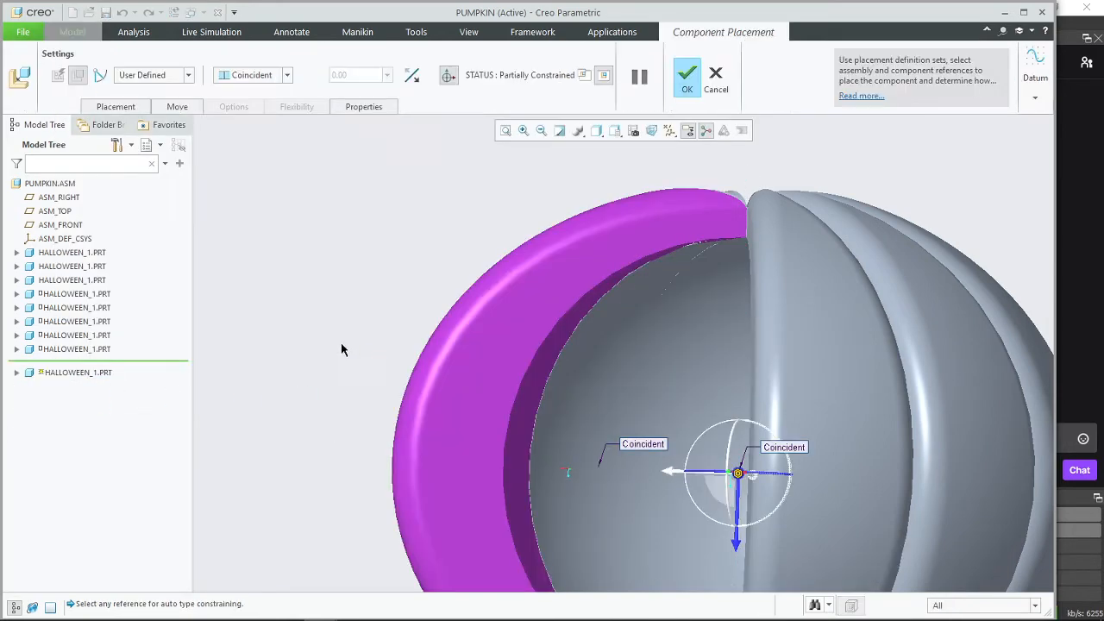
pyautogui.moveTo(423, 444)
pyautogui.mouseDown(button='middle')
pyautogui.moveTo(442, 443)
pyautogui.moveTo(428, 443)
pyautogui.mouseUp(button='middle')
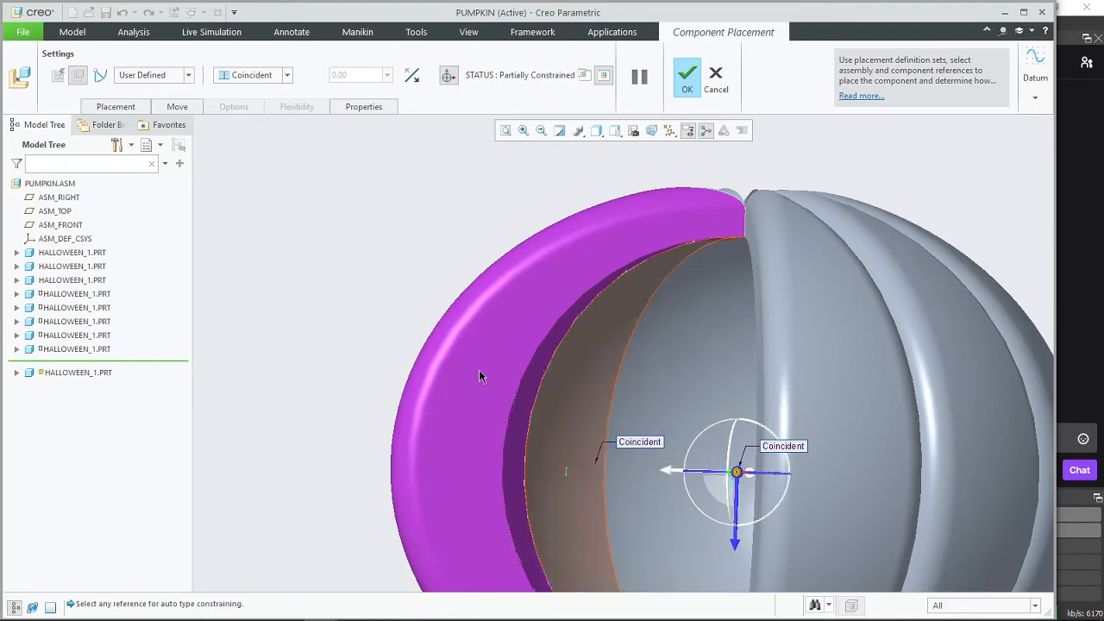
pyautogui.moveTo(609, 520); pyautogui.dragTo(591, 451, button='middle')
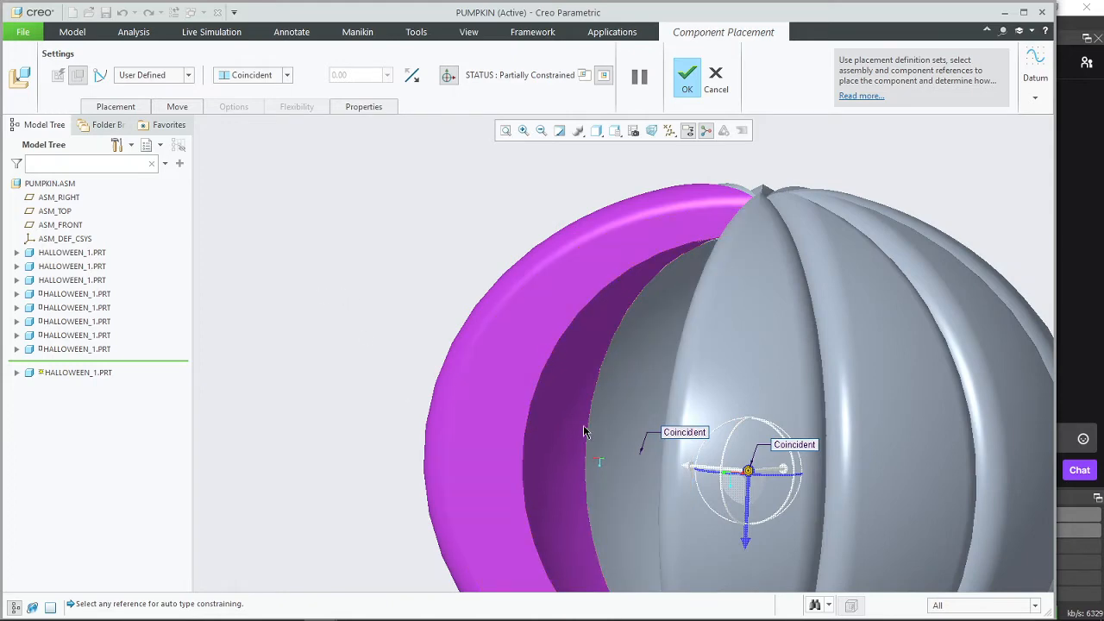
pyautogui.moveTo(290, 398); pyautogui.dragTo(380, 379, button='middle')
pyautogui.click(132, 113)
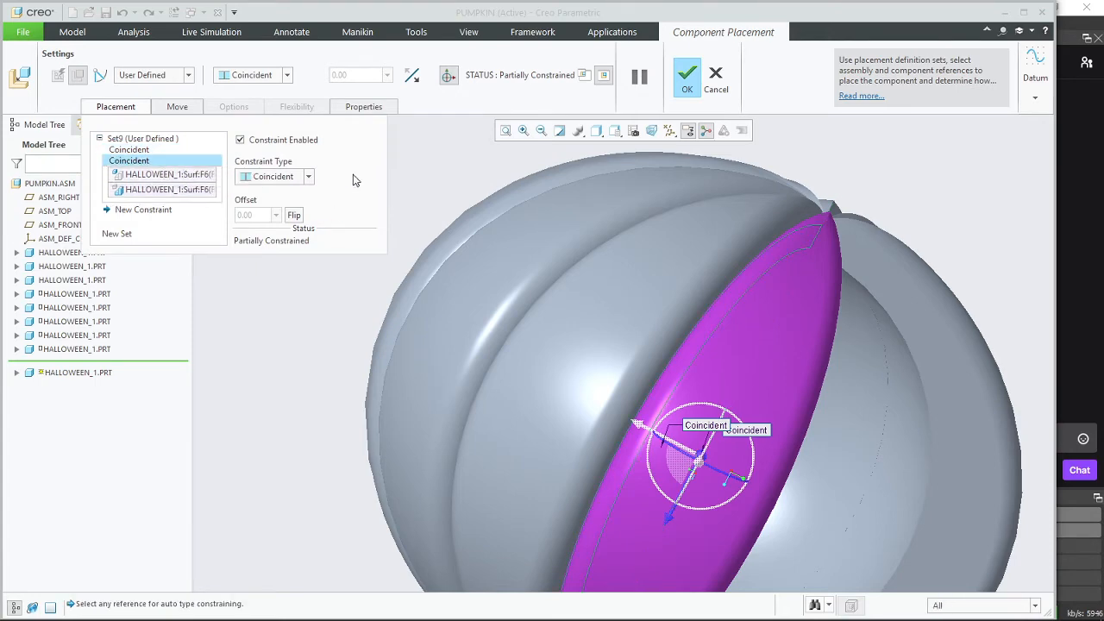
pyautogui.moveTo(486, 337); pyautogui.dragTo(516, 368, button='middle')
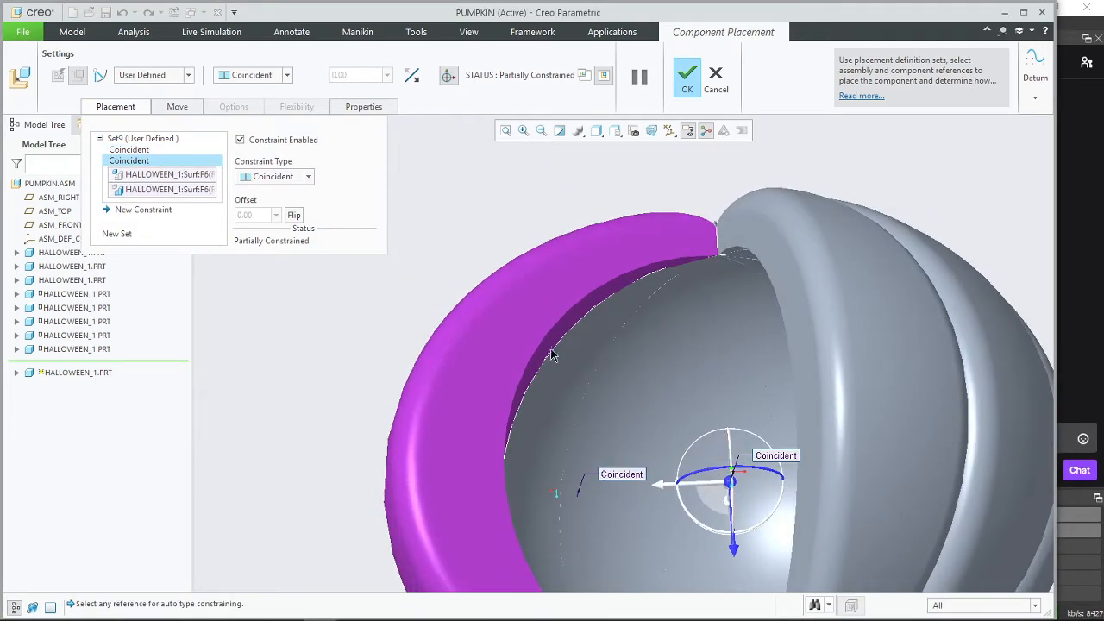
pyautogui.click(647, 301)
pyautogui.middleClick(680, 146)
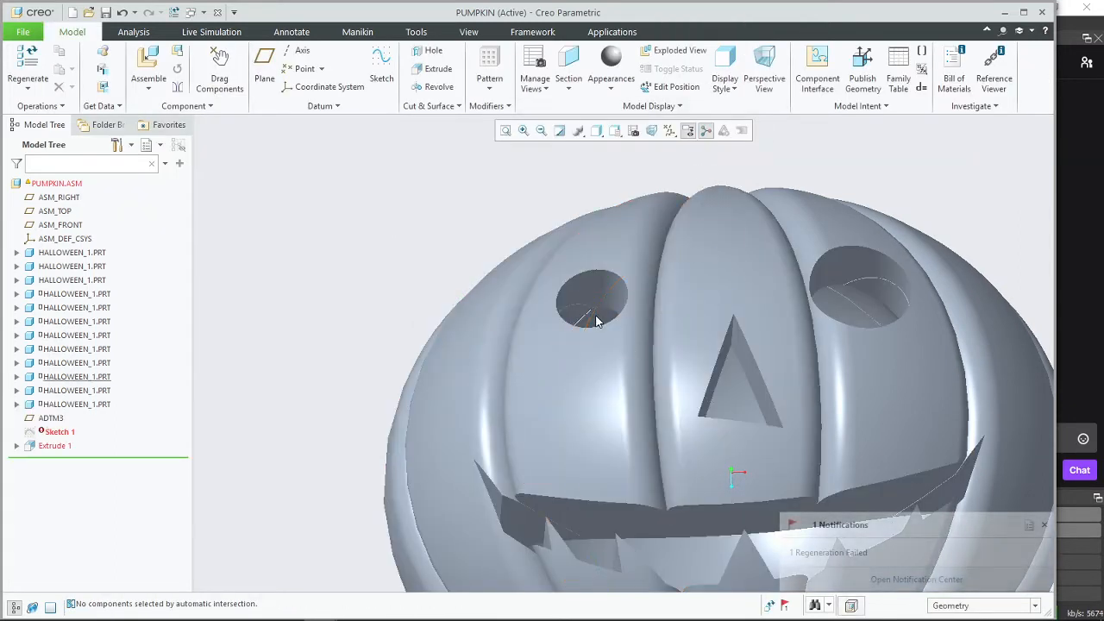
# Step: Check Sketch 1 and Extrude 1 in the pumpkin assembly and regenerate the model
pyautogui.rightClick(74, 380)
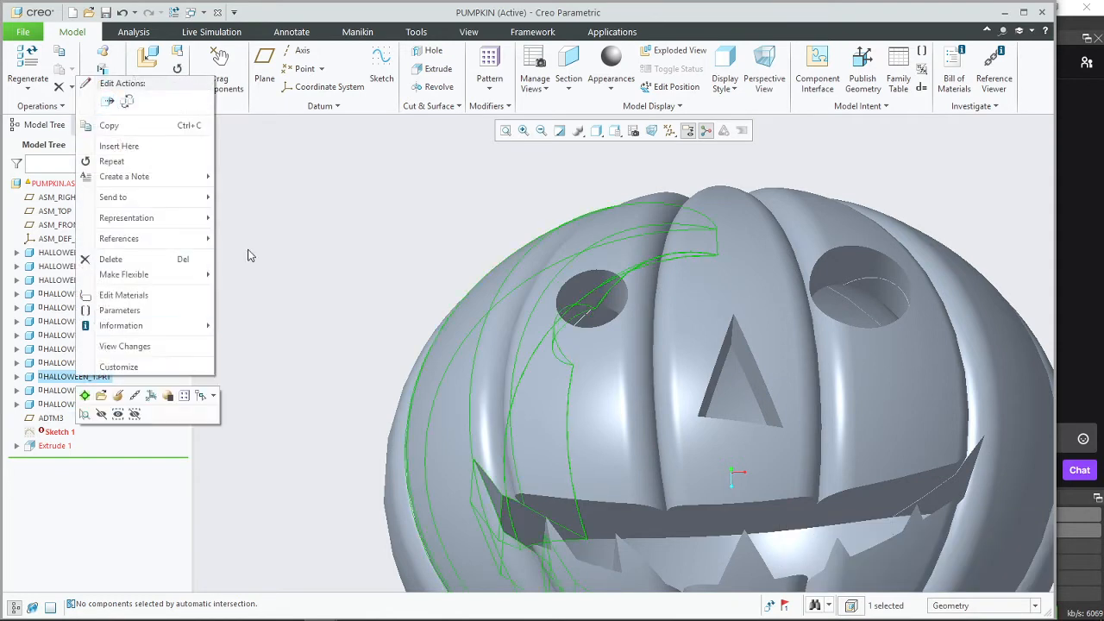
pyautogui.click(95, 277)
pyautogui.click(95, 280)
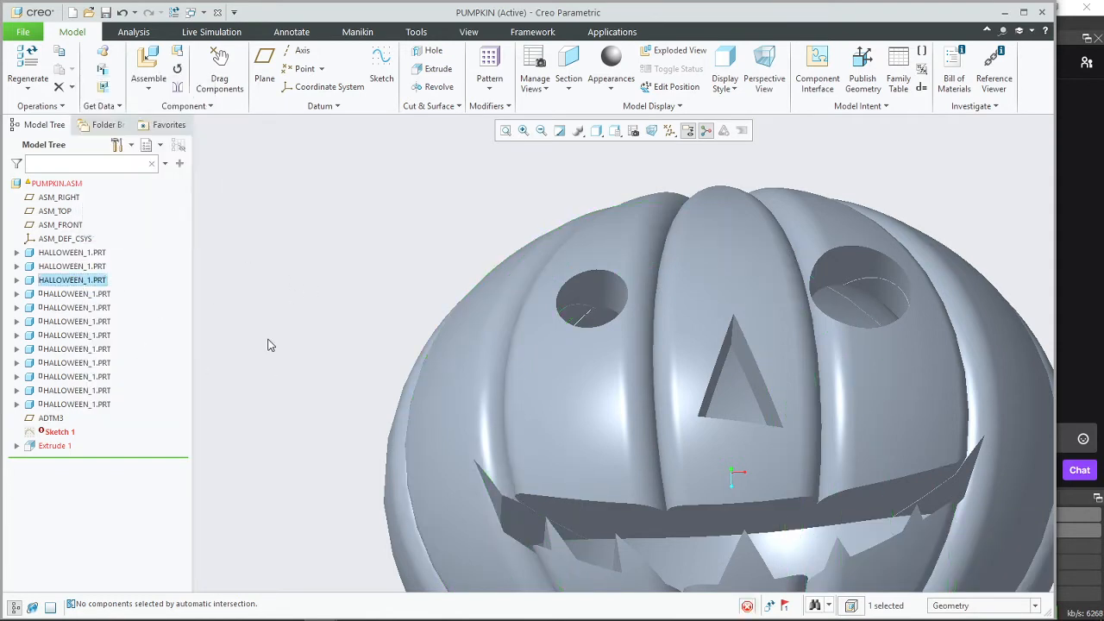
pyautogui.click(56, 431)
pyautogui.scroll(-3, 233, 488)
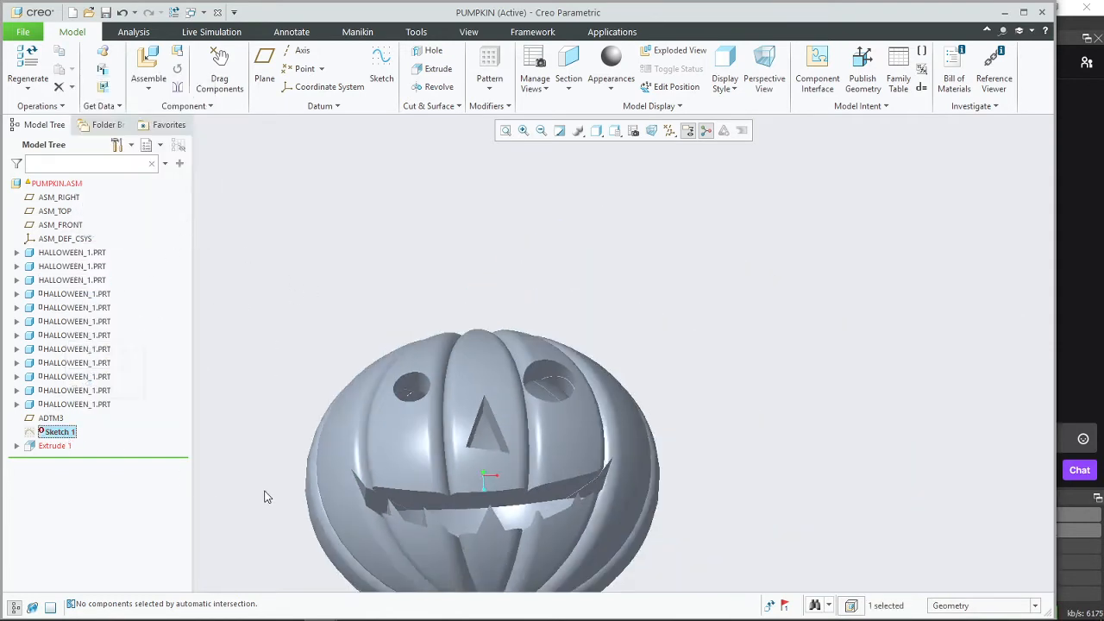
pyautogui.moveTo(266, 497); pyautogui.dragTo(267, 515, button='middle')
pyautogui.click(69, 447)
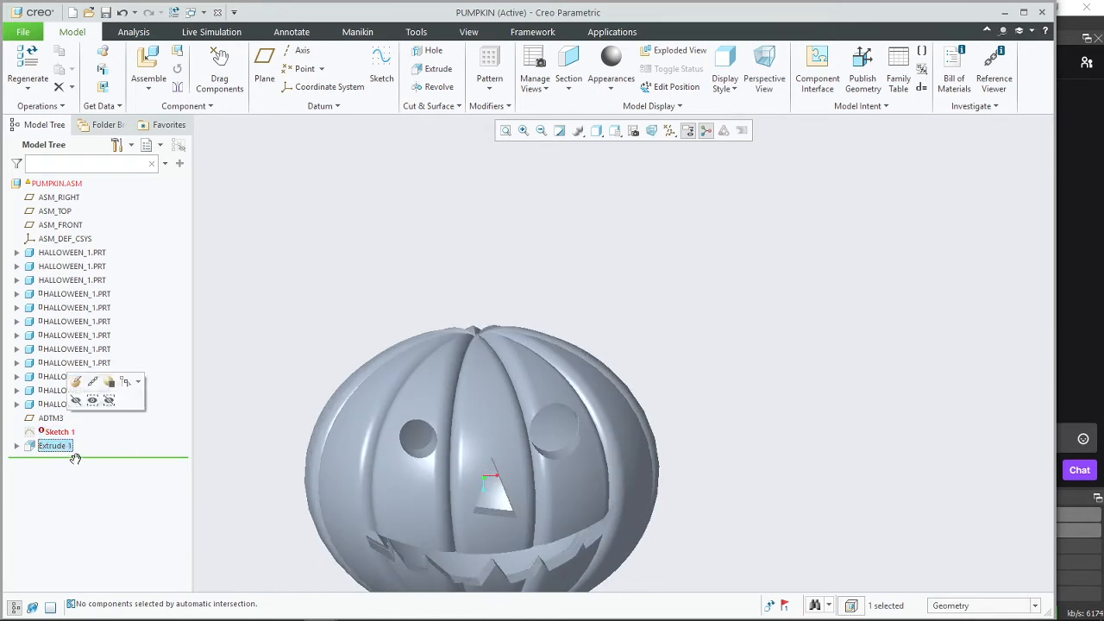
pyautogui.click(174, 12)
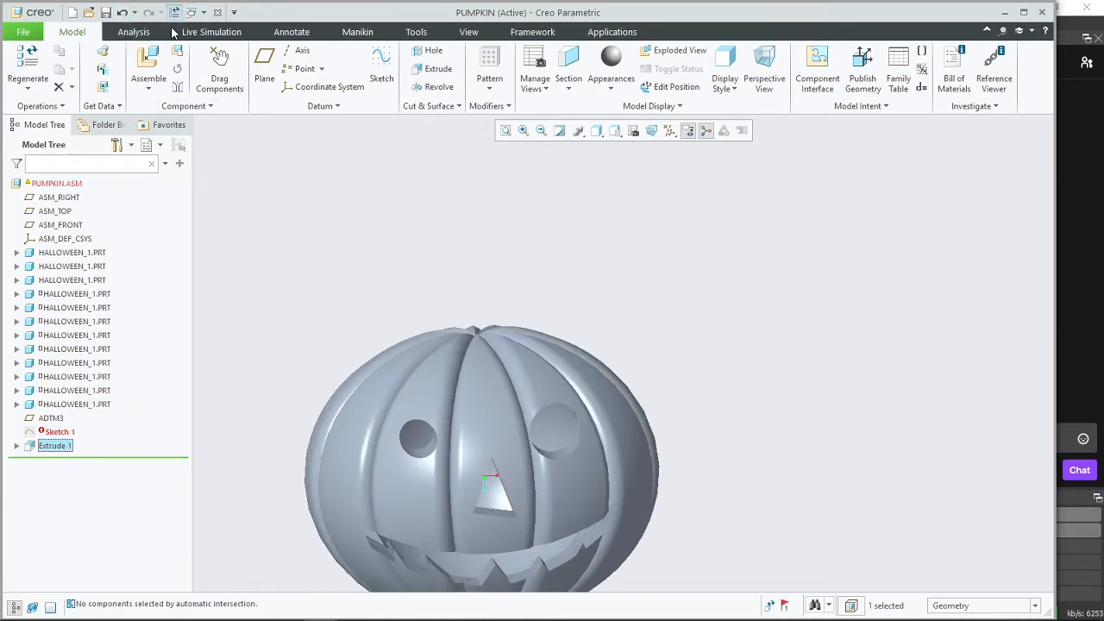
# Step: Redefine Sketch 1, update its outdated HALLOWEEN_1 edge reference, solve the section, and complete the sketch
pyautogui.click(66, 431)
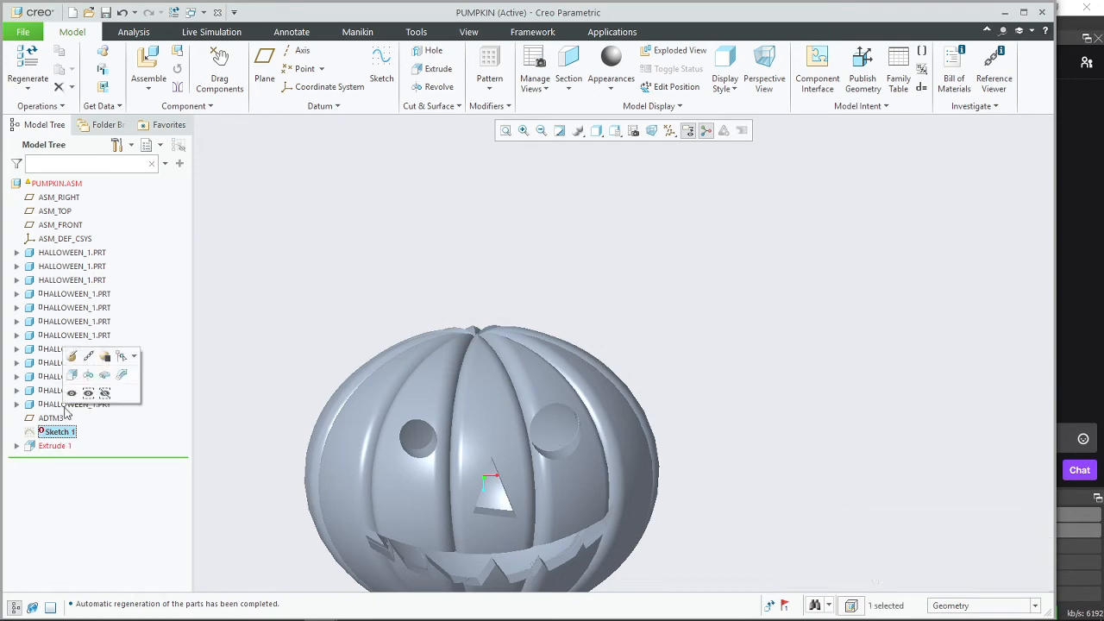
pyautogui.click(72, 356)
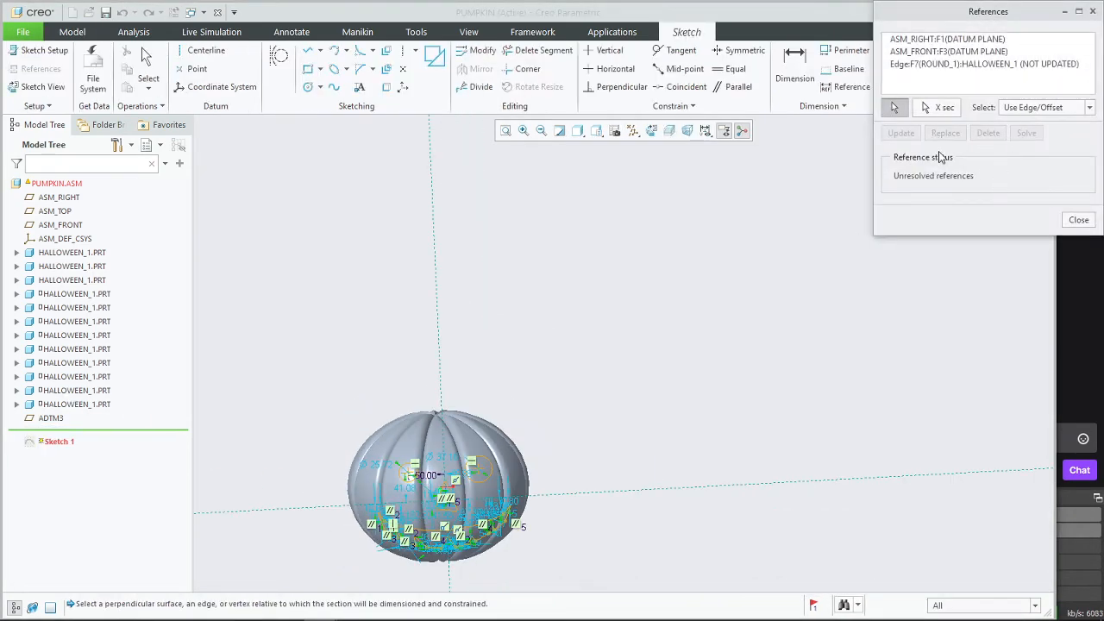
pyautogui.click(955, 66)
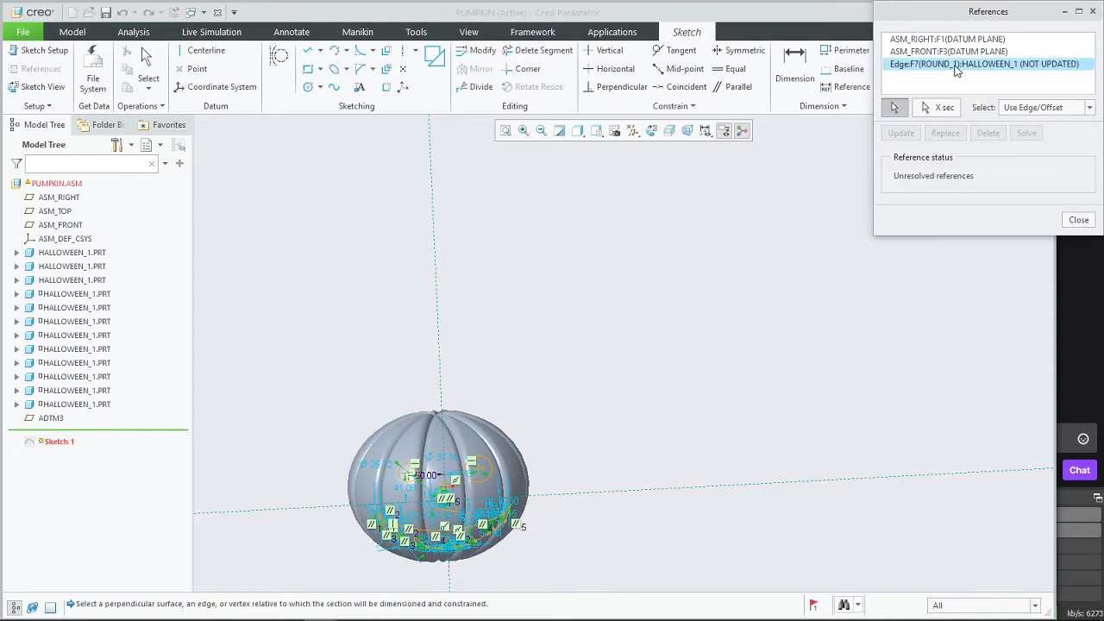
pyautogui.click(901, 133)
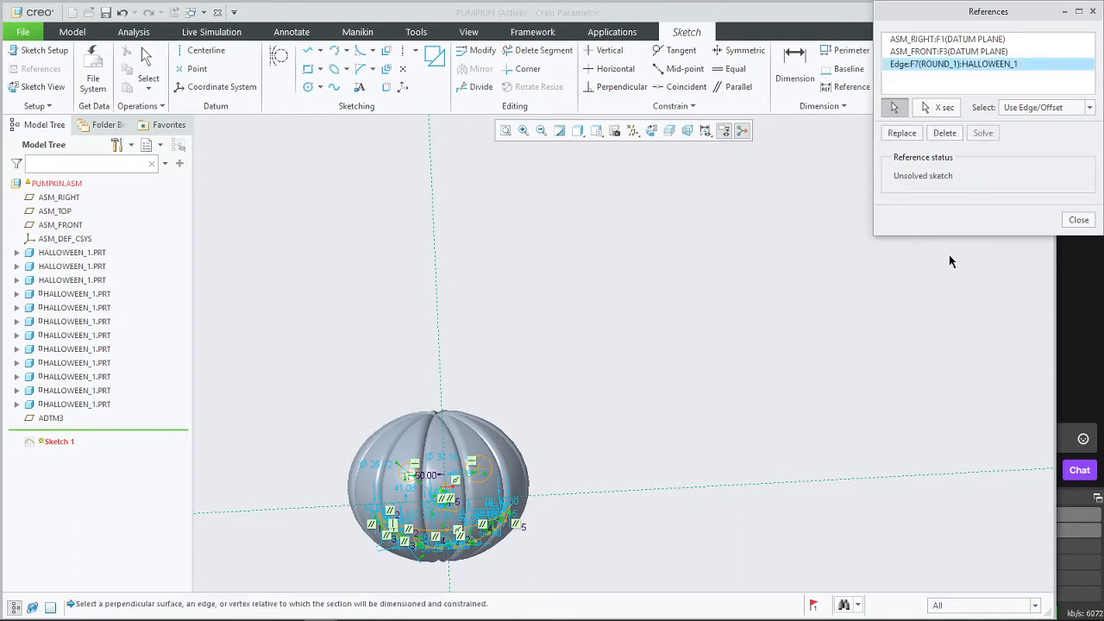
pyautogui.click(979, 134)
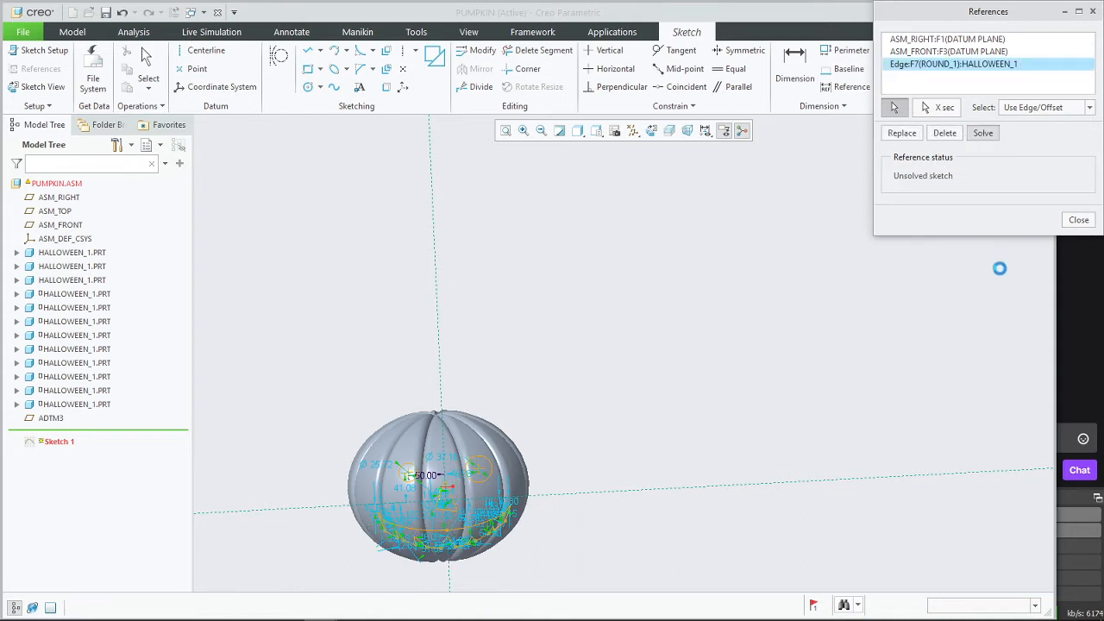
pyautogui.click(1078, 221)
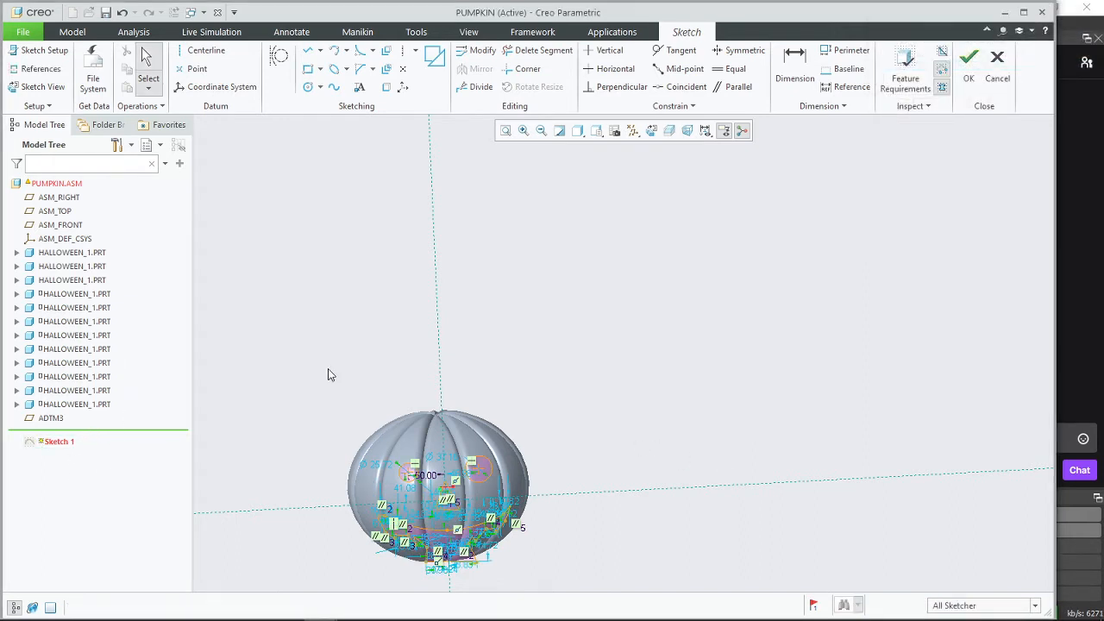
pyautogui.click(968, 60)
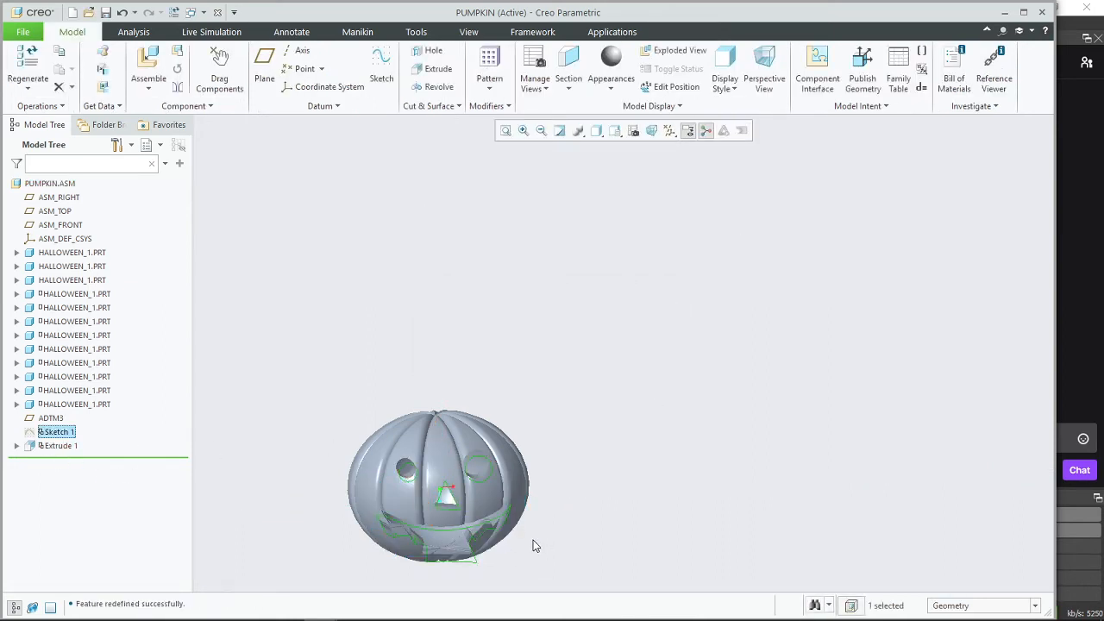
# Step: Reopen Sketch 1 for editing and delete the parallel constraints on the two bottom edges of the mouth
pyautogui.moveTo(533, 545); pyautogui.dragTo(462, 547, button='middle')
pyautogui.scroll(2, 454, 556)
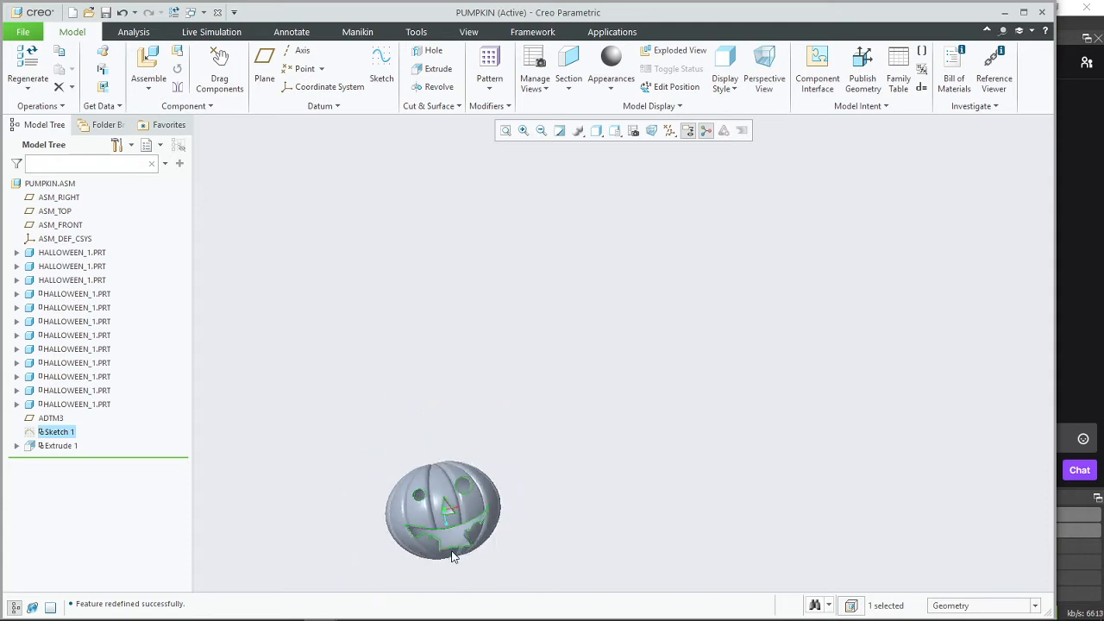
pyautogui.scroll(-4, 454, 557)
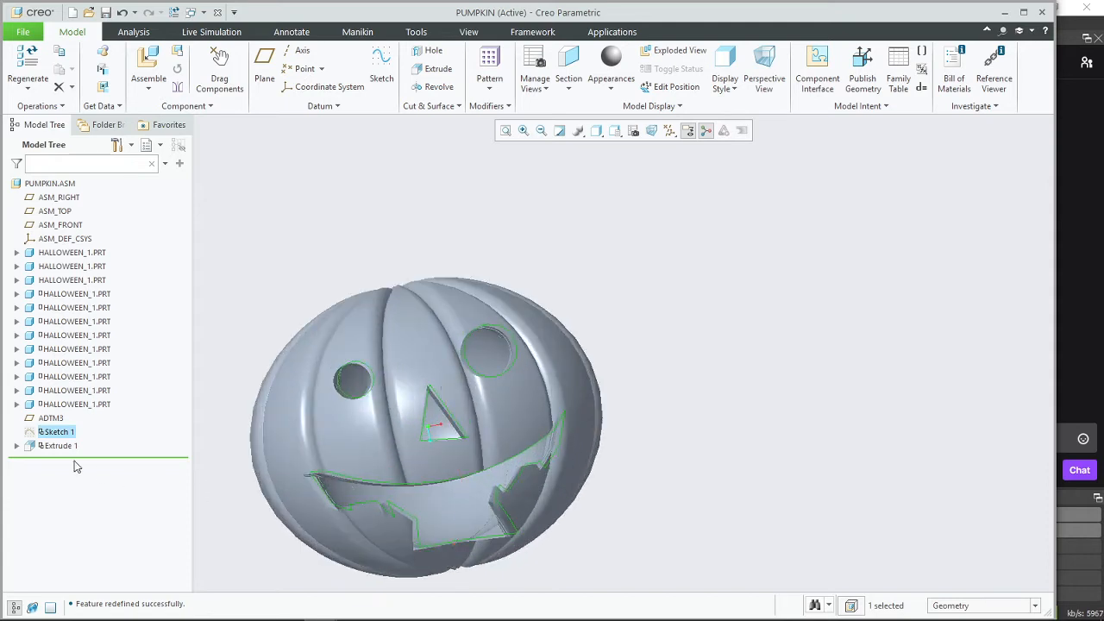
pyautogui.moveTo(467, 555); pyautogui.dragTo(444, 580, button='middle')
pyautogui.rightClick(62, 440)
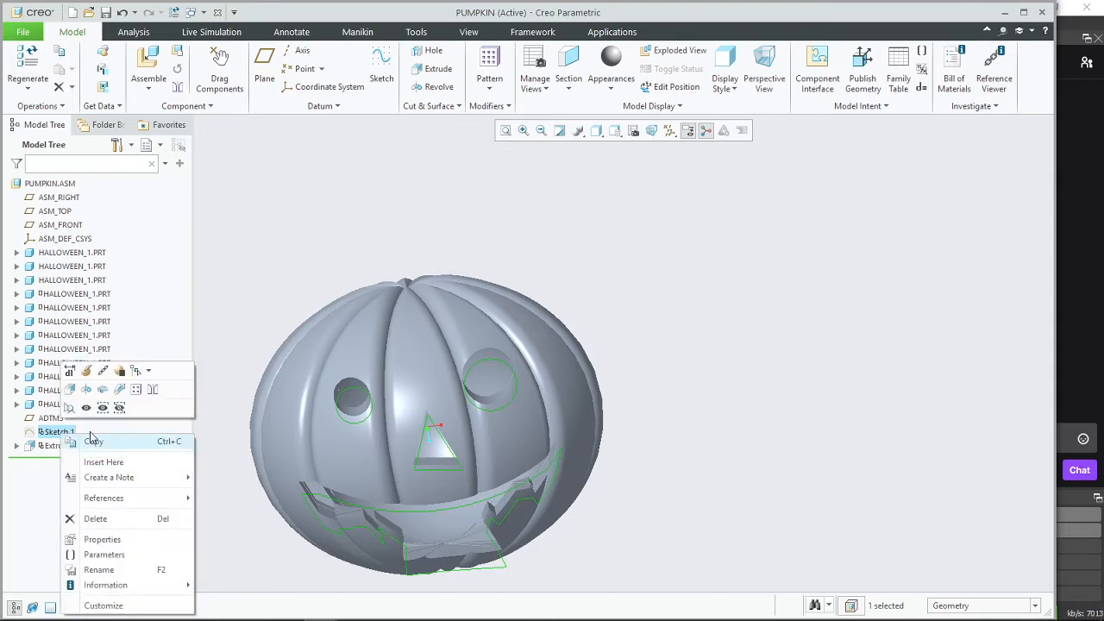
pyautogui.click(87, 372)
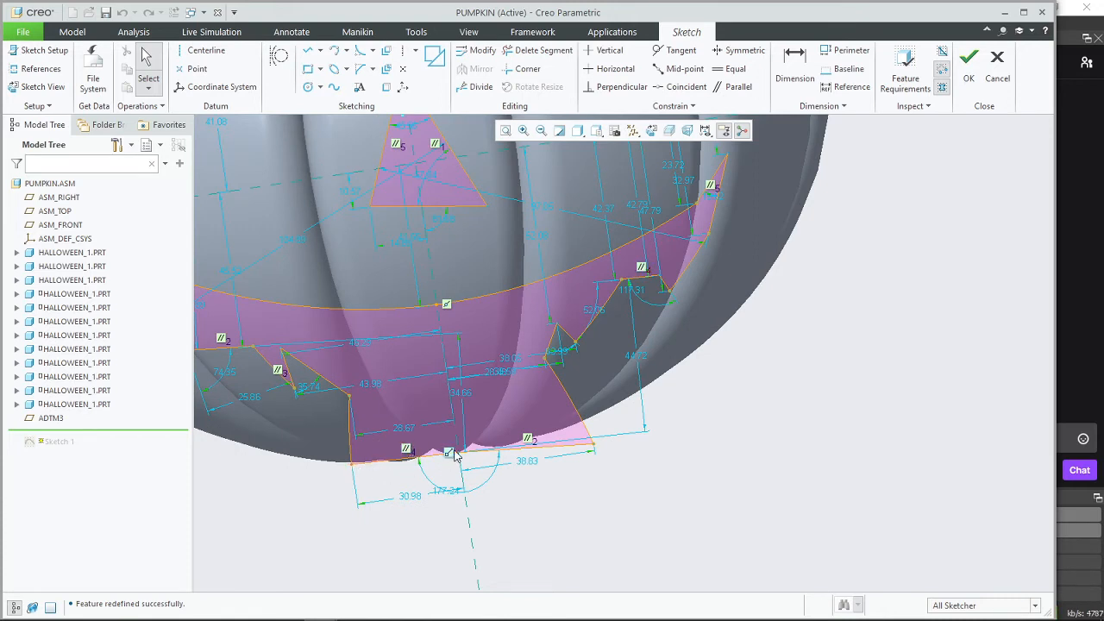
pyautogui.moveTo(458, 458); pyautogui.dragTo(452, 424)
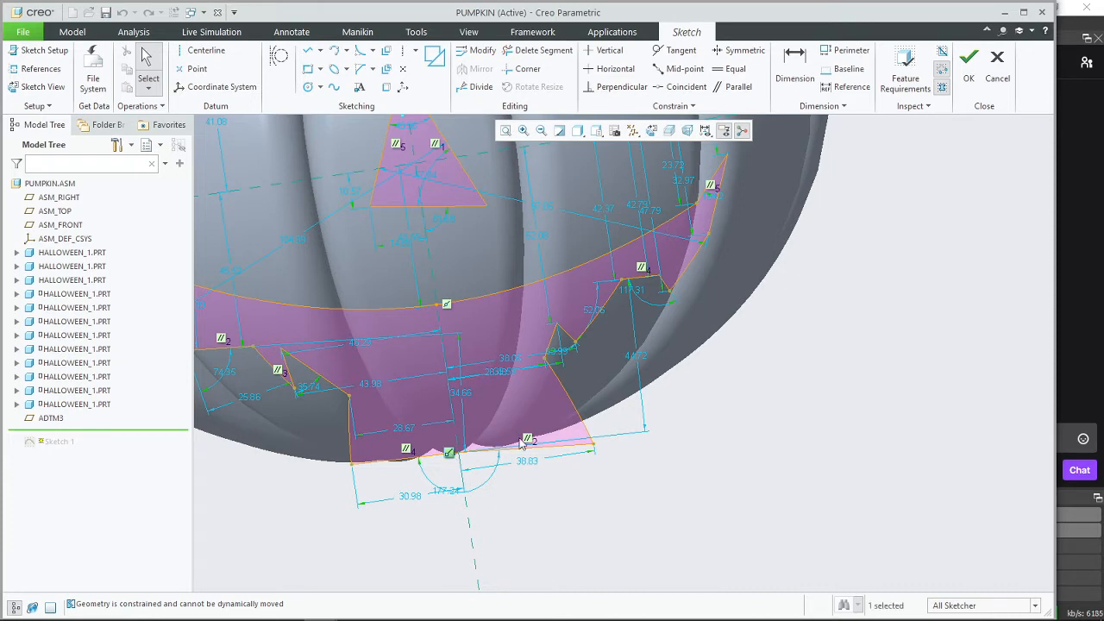
pyautogui.press('Delete')
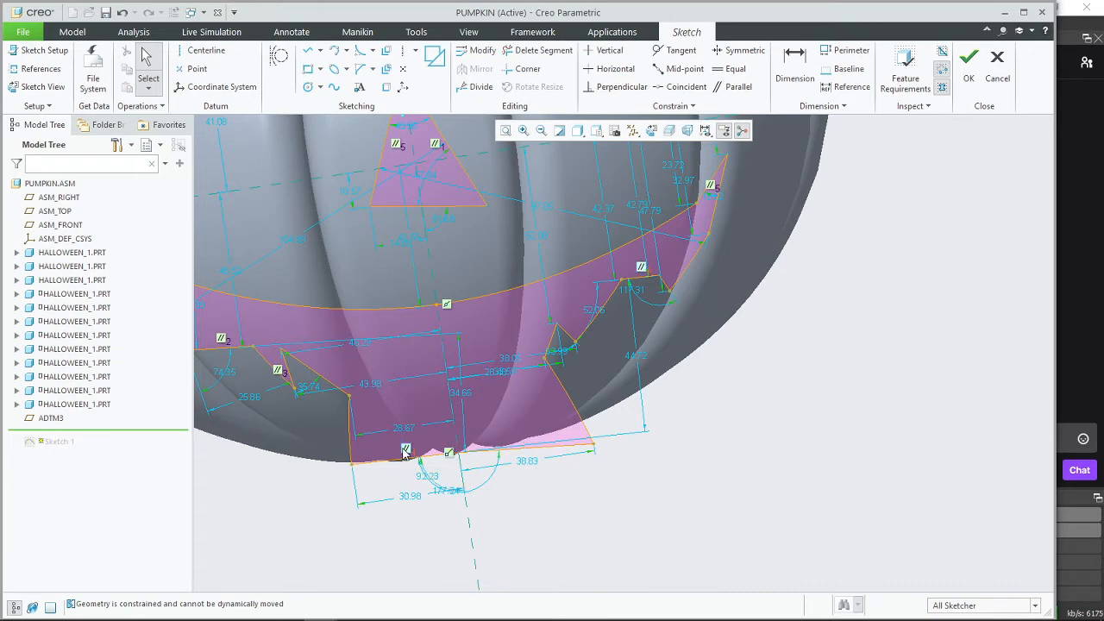
pyautogui.click(406, 450)
pyautogui.press('Delete')
# Step: Reshape the middle of the mouth's lower edge into shallow teeth by moving its three bottom vertices upward
pyautogui.moveTo(353, 468)
pyautogui.mouseDown()
pyautogui.moveTo(401, 387)
pyautogui.moveTo(400, 362)
pyautogui.mouseUp()
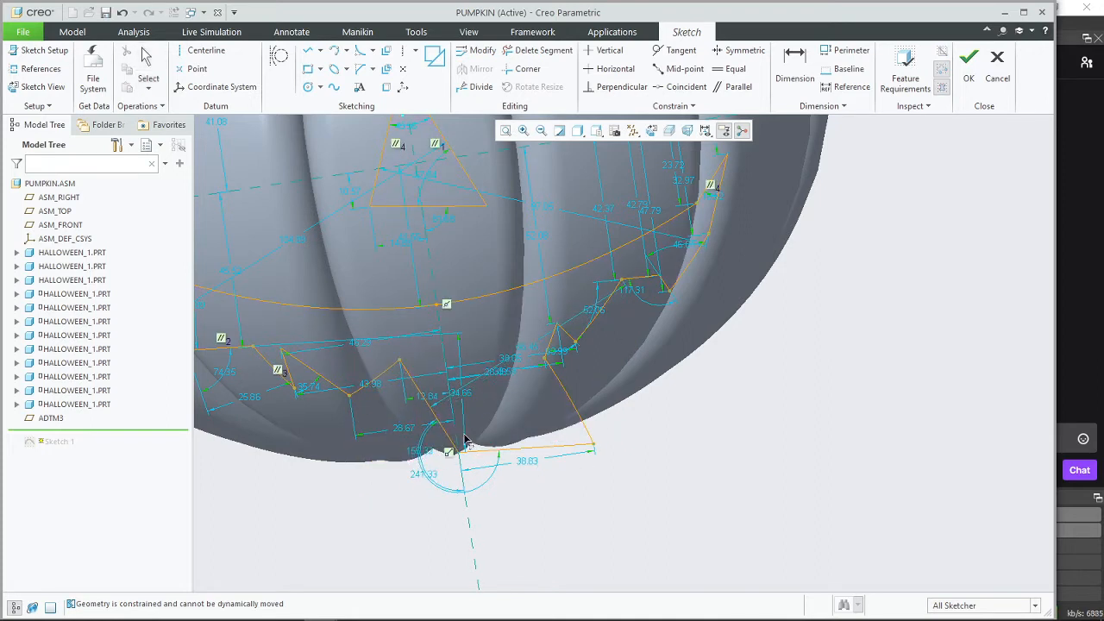
pyautogui.moveTo(466, 439); pyautogui.dragTo(467, 444)
pyautogui.moveTo(595, 447); pyautogui.dragTo(477, 353)
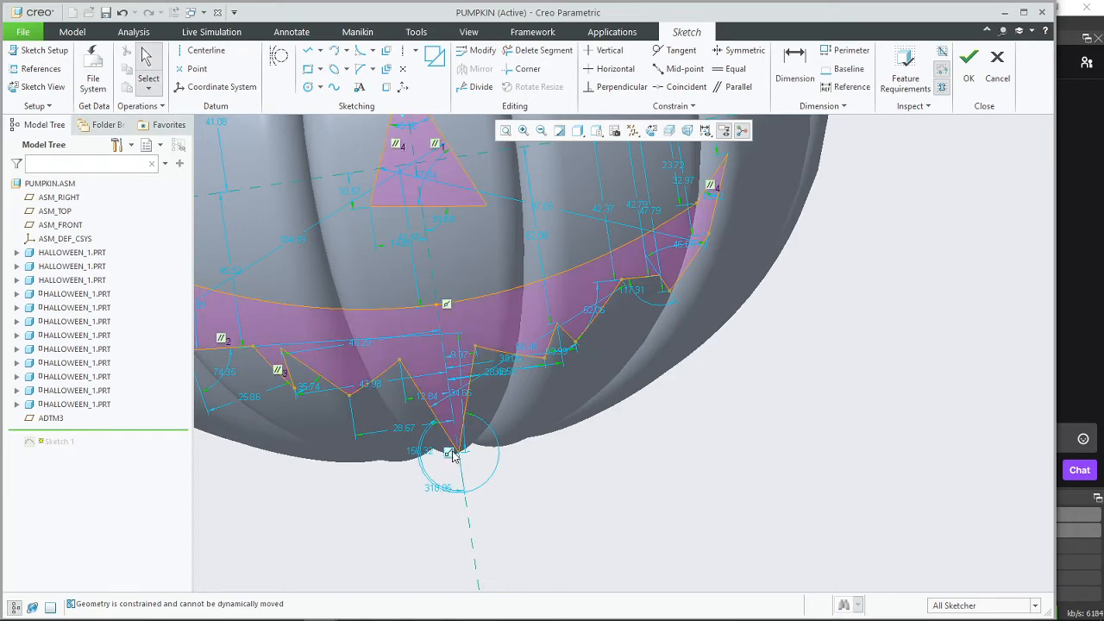
pyautogui.moveTo(464, 476); pyautogui.dragTo(456, 470, button='middle')
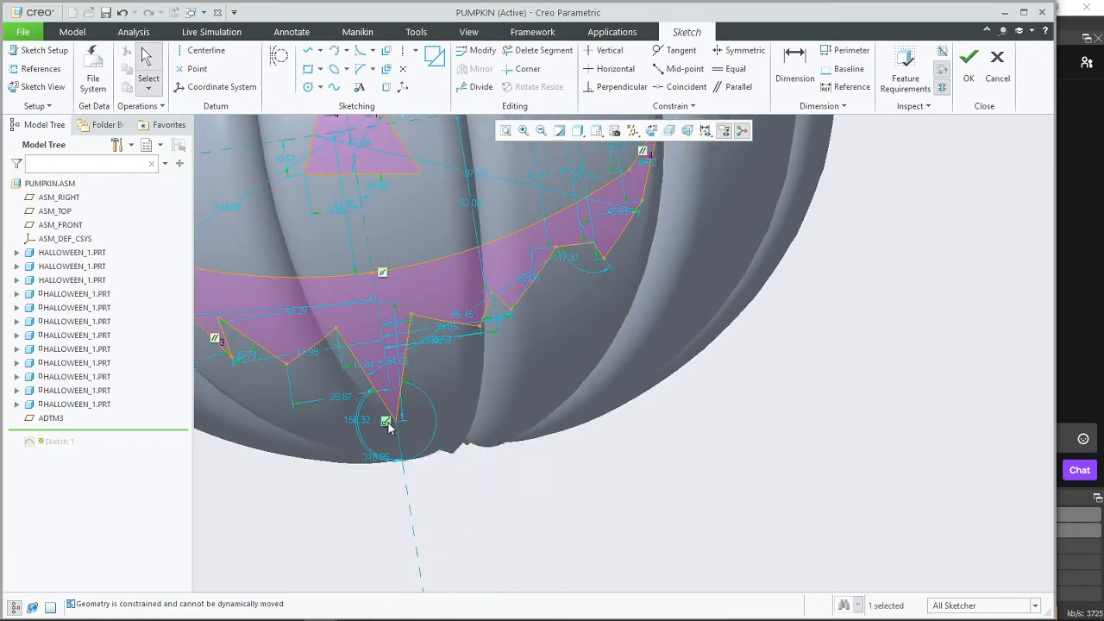
pyautogui.moveTo(395, 424); pyautogui.dragTo(385, 352)
# Step: Orient the sketch to 2D and reposition the tooth vertices near the left and right ends of the mouth
pyautogui.click(651, 132)
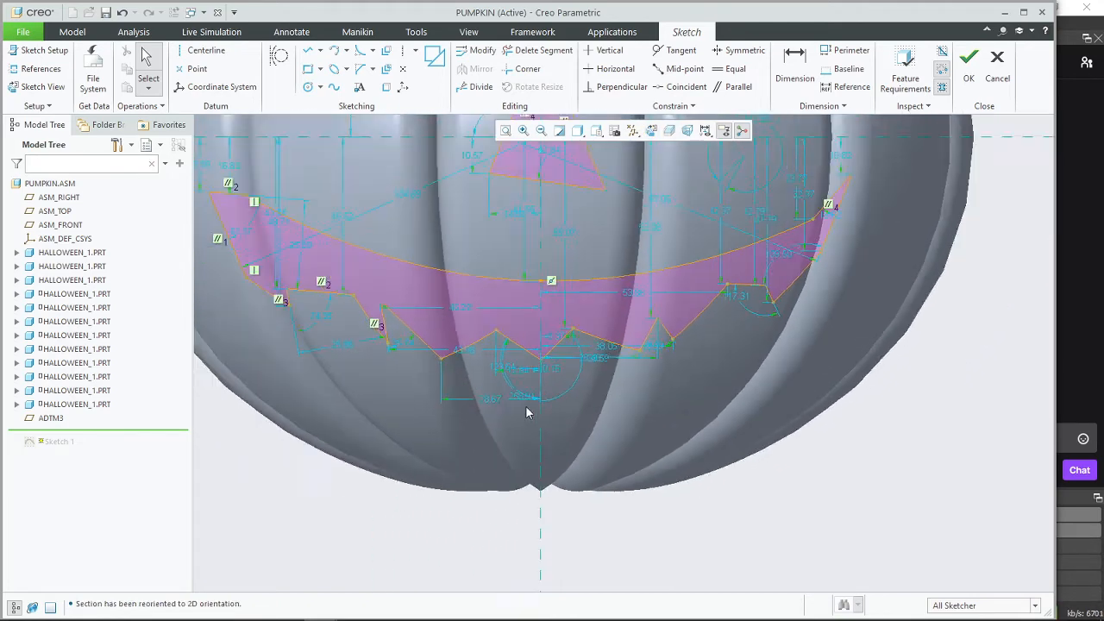
pyautogui.scroll(-2, 380, 339)
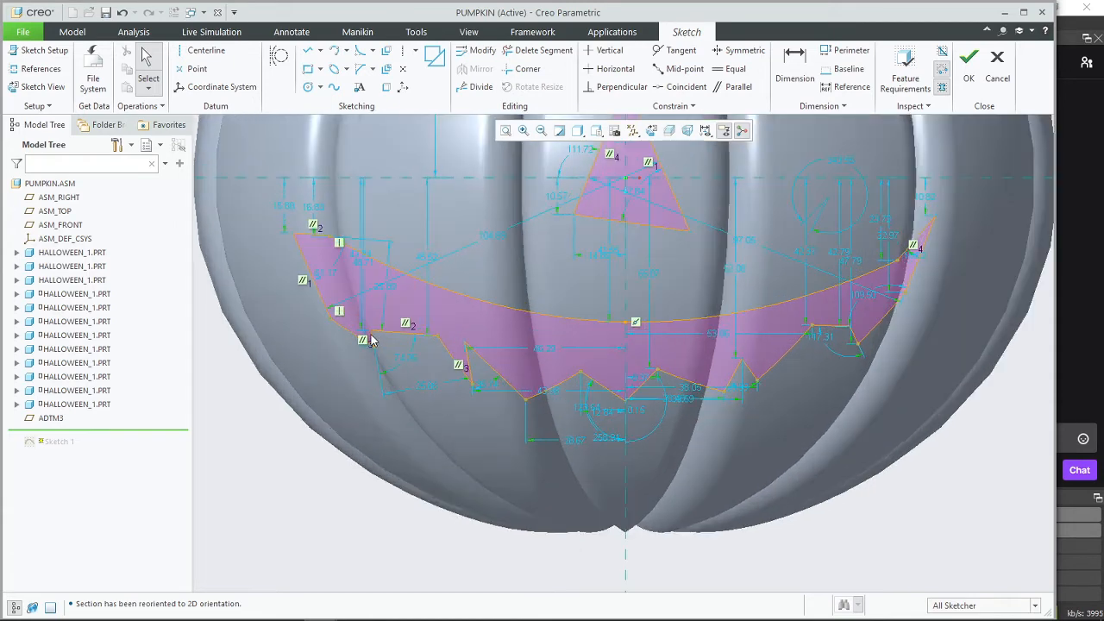
pyautogui.moveTo(374, 336); pyautogui.dragTo(400, 315)
pyautogui.moveTo(849, 327)
pyautogui.mouseDown()
pyautogui.moveTo(828, 361)
pyautogui.moveTo(861, 332)
pyautogui.moveTo(846, 319)
pyautogui.mouseUp()
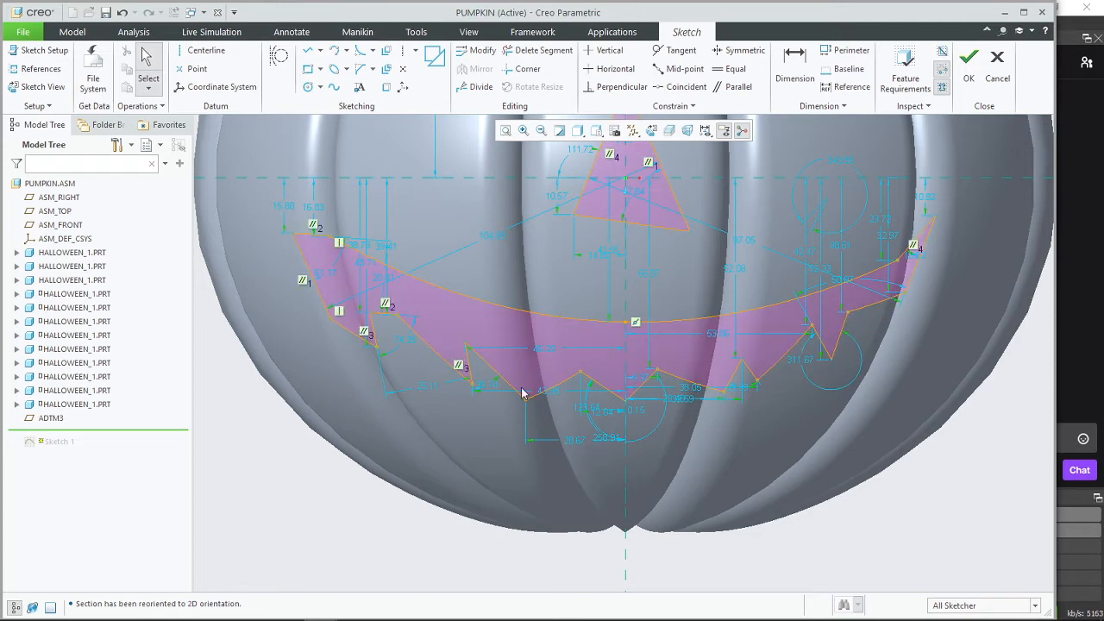
pyautogui.moveTo(398, 322); pyautogui.dragTo(400, 324)
# Step: Complete the reshaped face sketch and check the resulting mouth cut on the pumpkin
pyautogui.scroll(3, 561, 453)
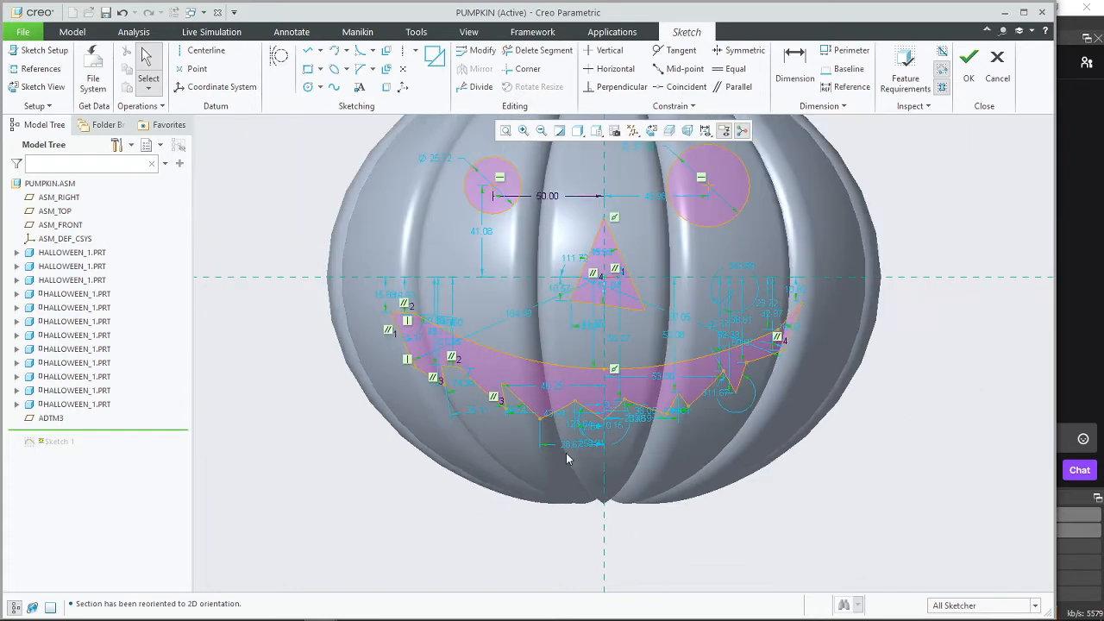
pyautogui.scroll(-3, 607, 345)
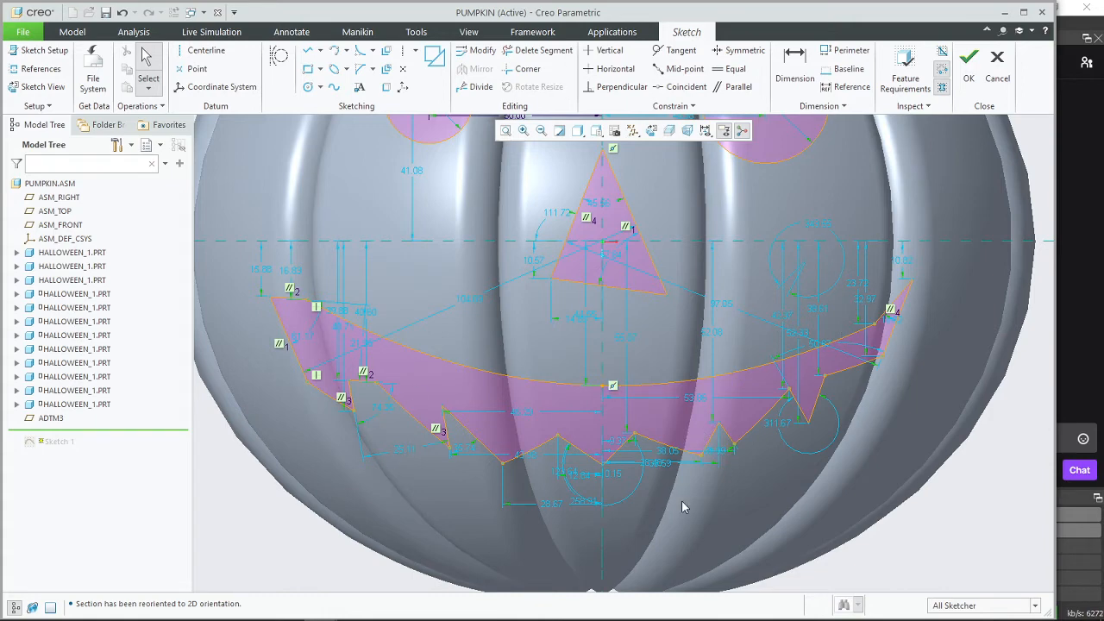
pyautogui.click(969, 65)
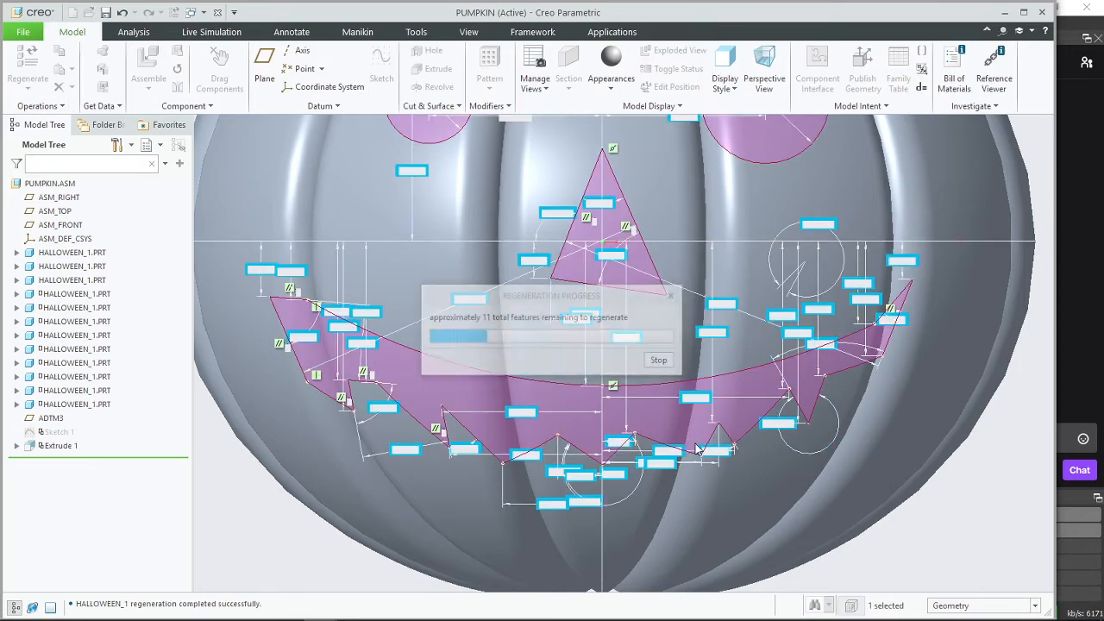
pyautogui.scroll(6, 595, 428)
pyautogui.moveTo(598, 466)
pyautogui.mouseDown(button='middle')
pyautogui.moveTo(608, 484)
pyautogui.moveTo(434, 488)
pyautogui.mouseUp(button='middle')
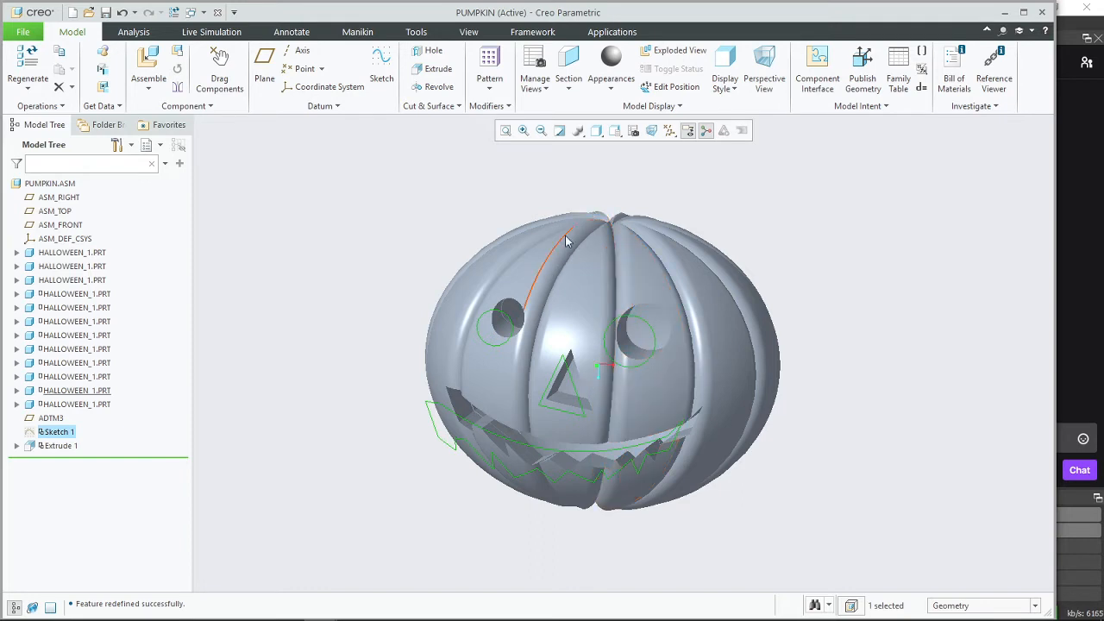
# Step: Check the carved face from several angles and save the PUMPKIN assembly
pyautogui.moveTo(645, 226); pyautogui.dragTo(660, 365, button='middle')
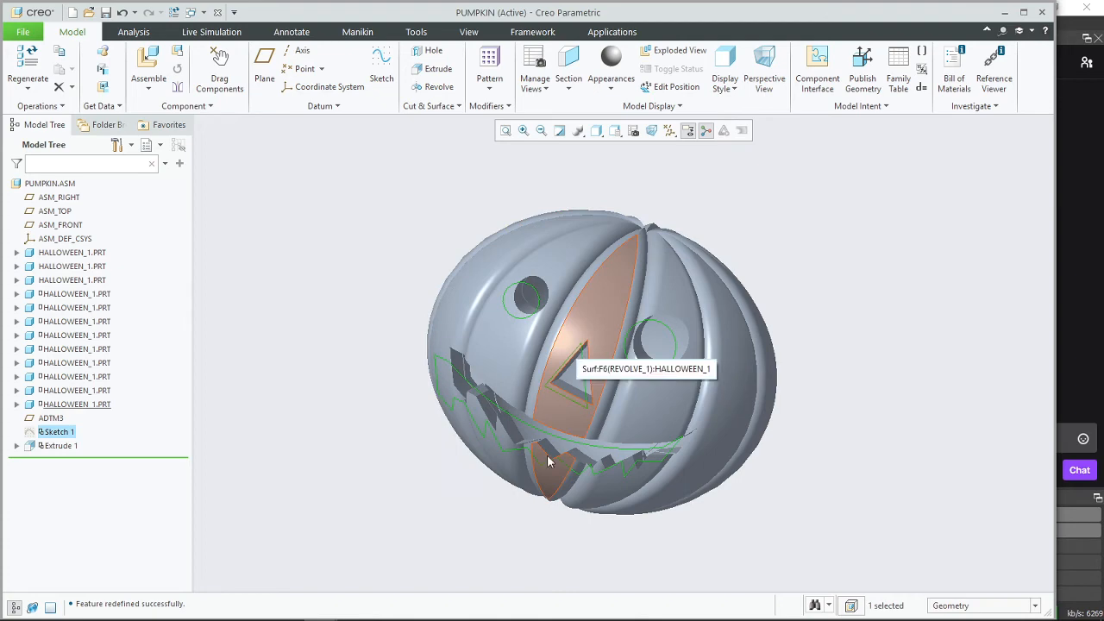
pyautogui.moveTo(547, 457); pyautogui.dragTo(532, 486, button='middle')
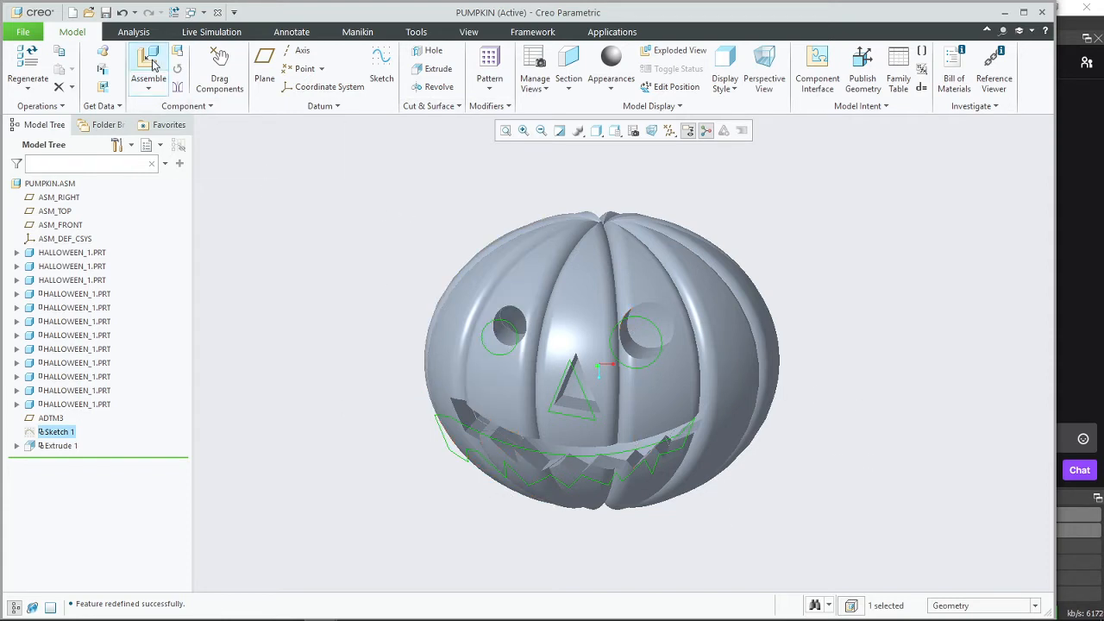
pyautogui.click(105, 12)
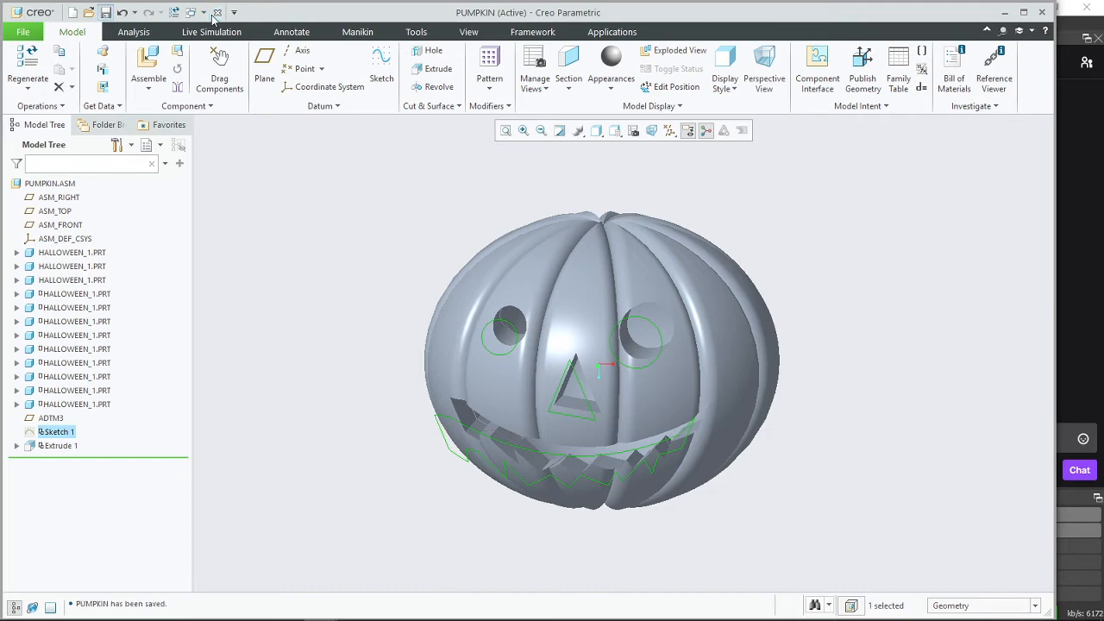
# Step: Switch to the HALLOWEEN_1 part and open Sketch 1 for editing to inspect the segment profile and its dimensions
pyautogui.click(204, 12)
pyautogui.click(203, 27)
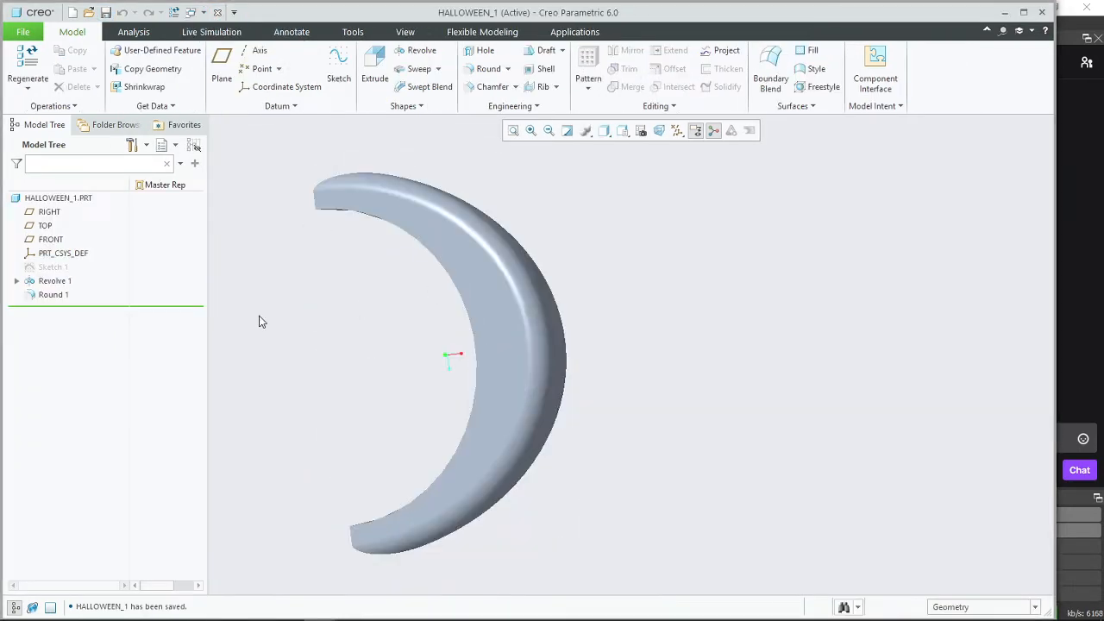
pyautogui.click(52, 268)
pyautogui.click(84, 188)
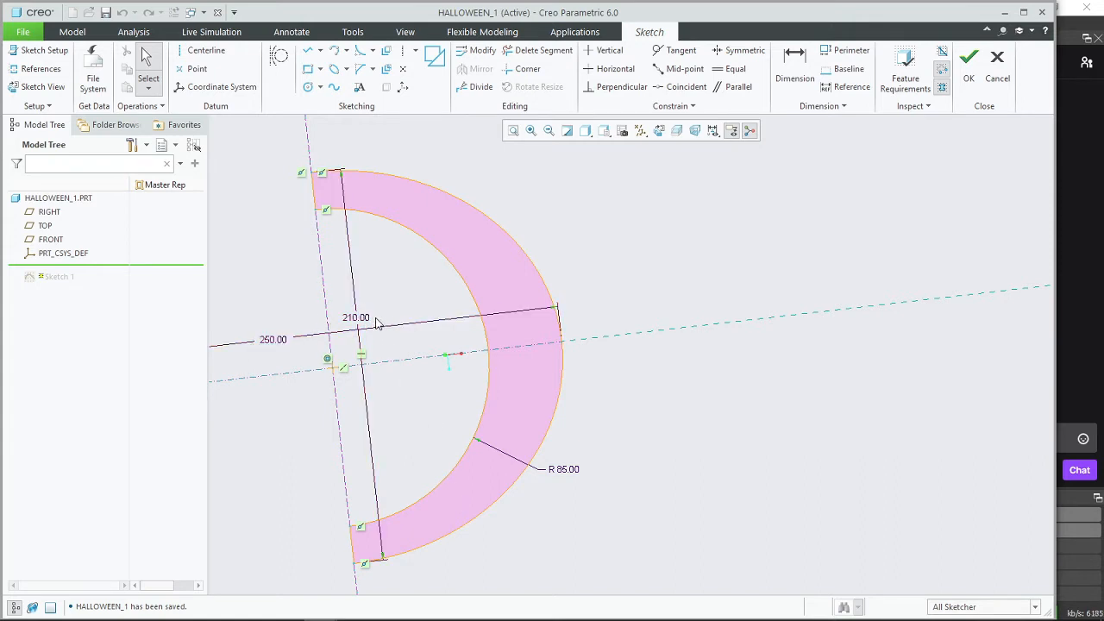
pyautogui.scroll(-2, 385, 404)
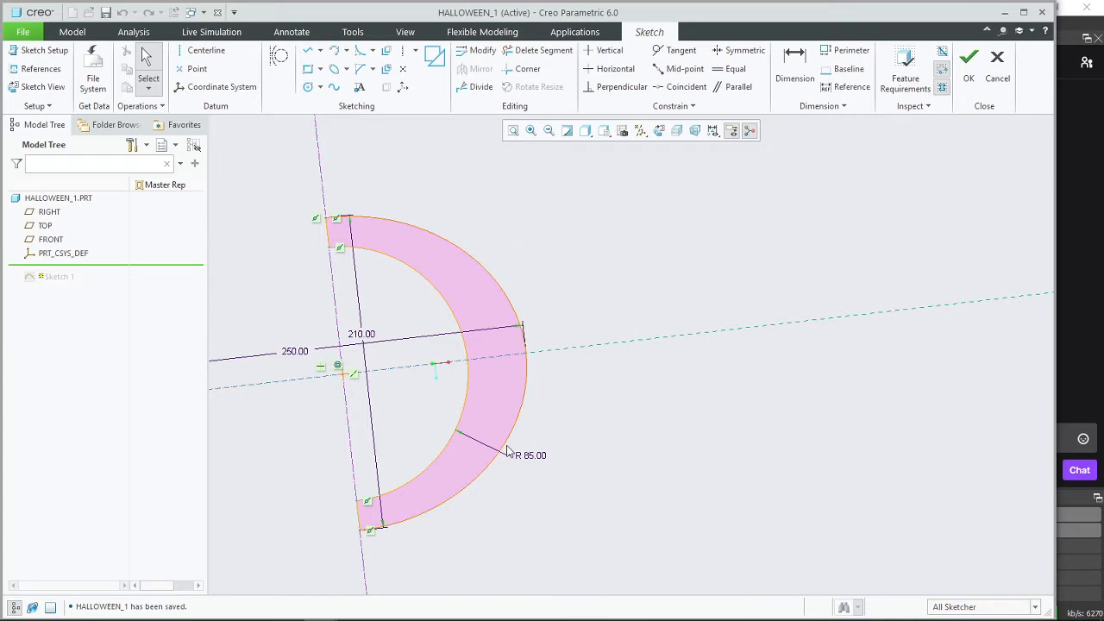
pyautogui.moveTo(708, 512)
pyautogui.mouseDown(button='middle')
pyautogui.moveTo(665, 524)
pyautogui.moveTo(678, 529)
pyautogui.mouseUp(button='middle')
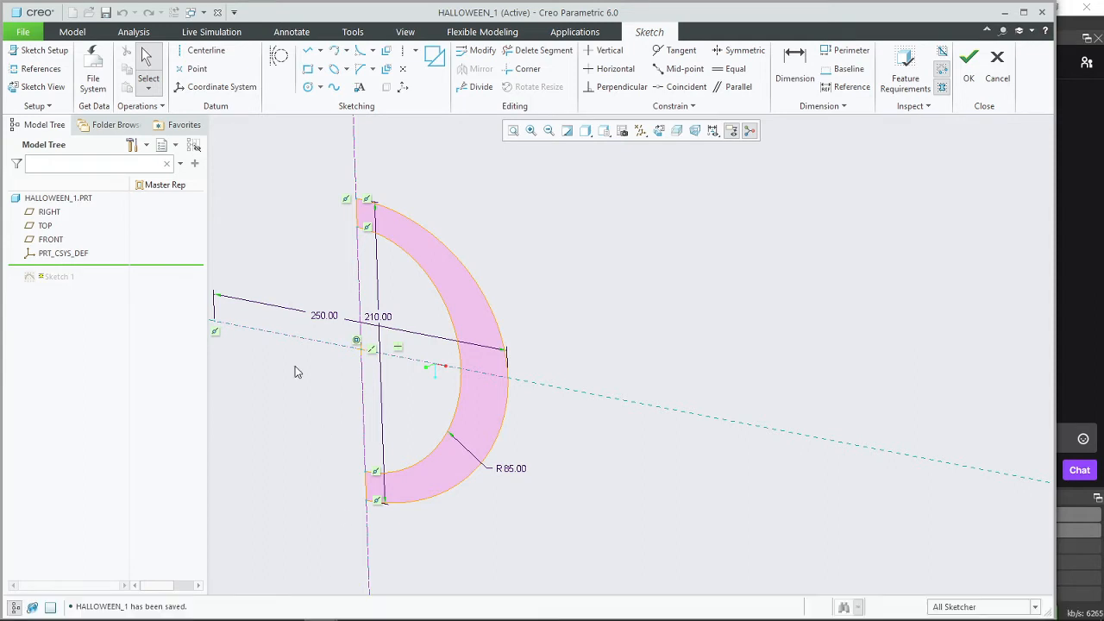
# Step: Bring up the PUMPKIN assembly window and show all datum axes, points, coordinate systems and planes
pyautogui.moveTo(317, 609)
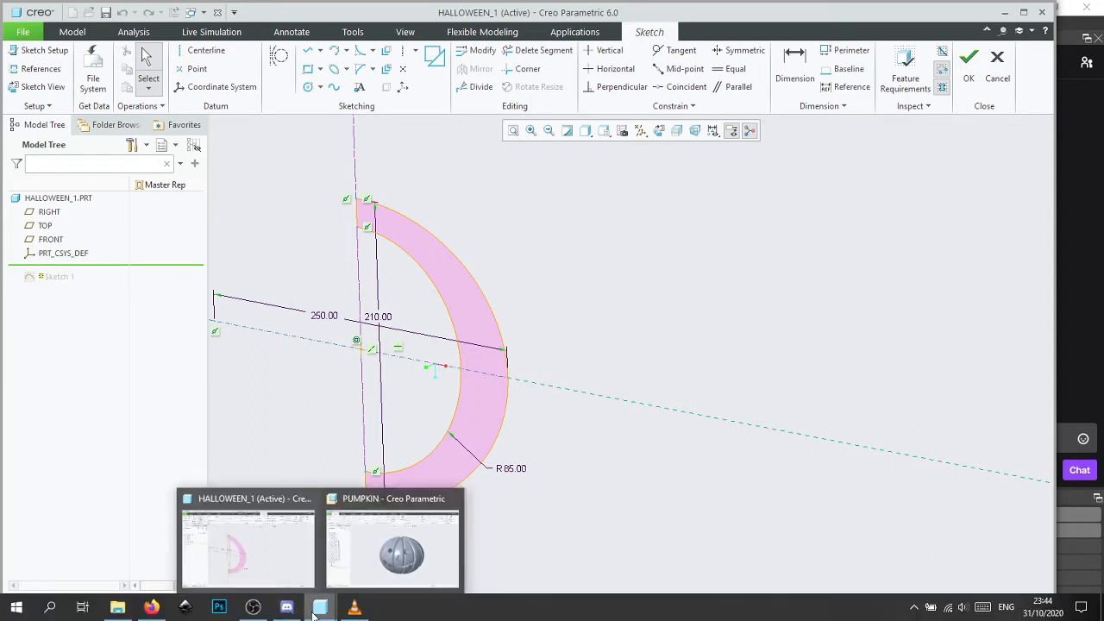
pyautogui.click(361, 569)
pyautogui.moveTo(463, 480)
pyautogui.mouseDown(button='middle')
pyautogui.moveTo(473, 475)
pyautogui.moveTo(440, 480)
pyautogui.moveTo(486, 480)
pyautogui.moveTo(500, 514)
pyautogui.moveTo(512, 481)
pyautogui.moveTo(458, 468)
pyautogui.mouseUp(button='middle')
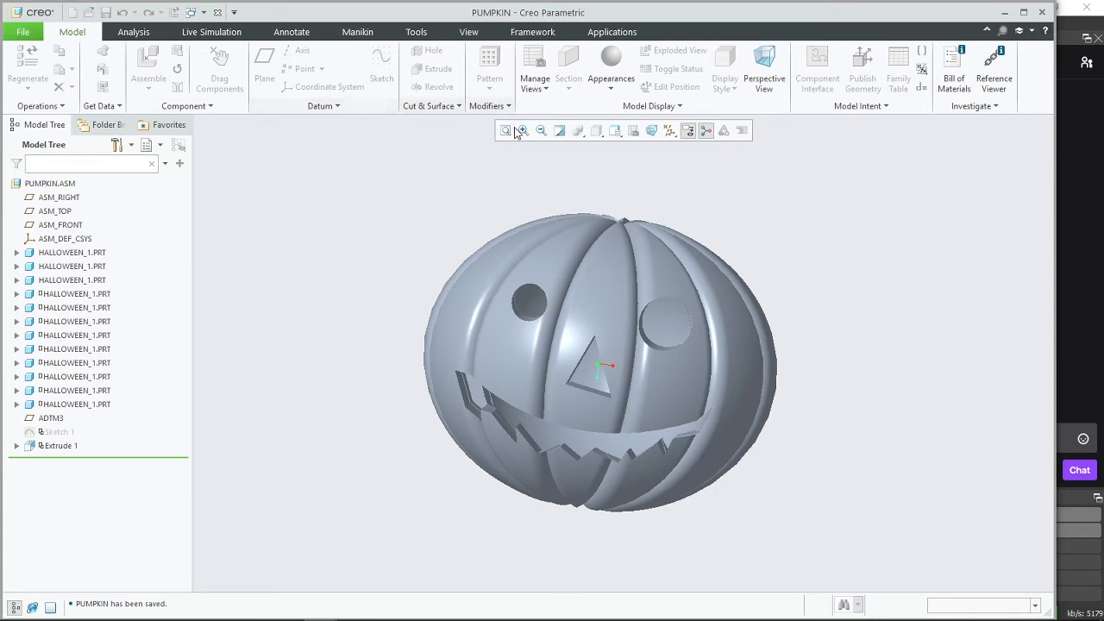
pyautogui.click(669, 131)
pyautogui.click(681, 163)
pyautogui.click(680, 149)
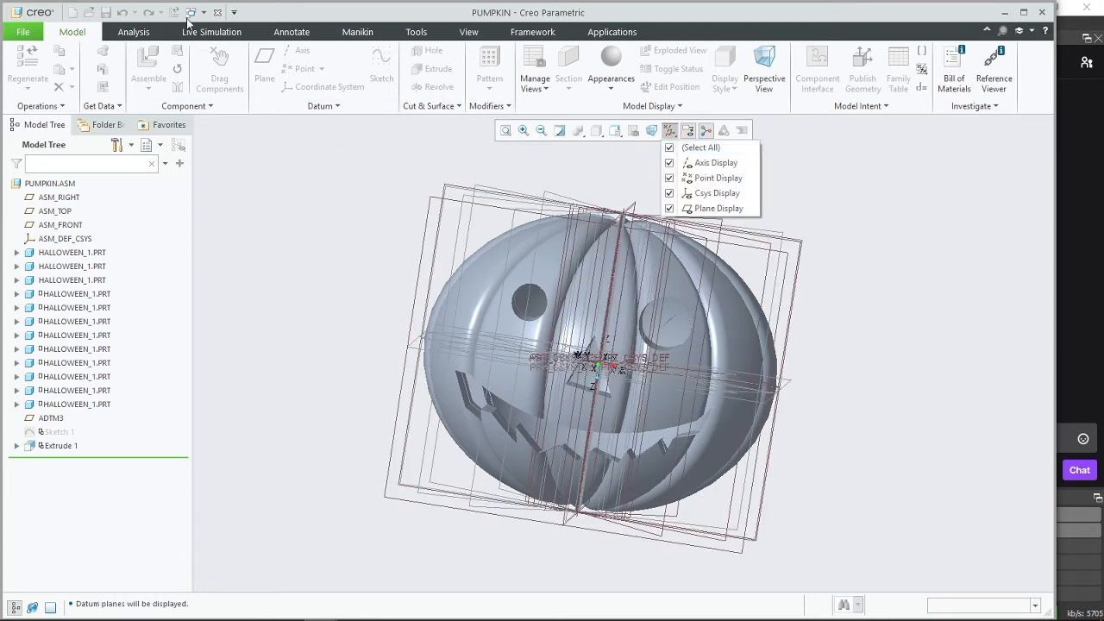
# Step: Try to activate PUMPKIN.ASM while the segment sketch is open, declining to quit Sketcher
pyautogui.click(192, 13)
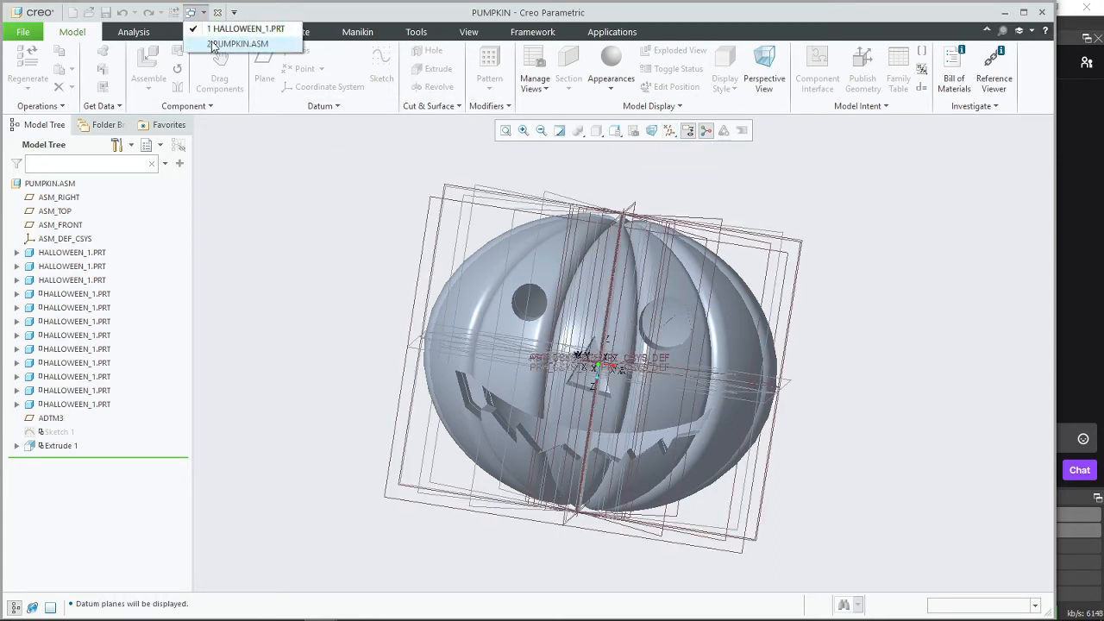
pyautogui.click(225, 44)
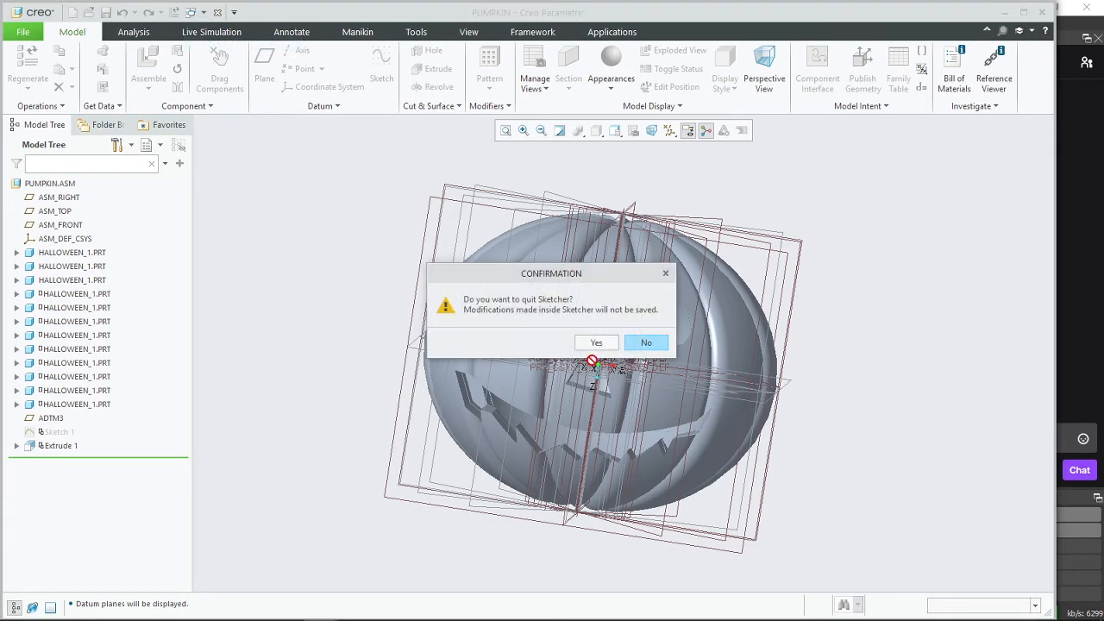
pyautogui.click(646, 343)
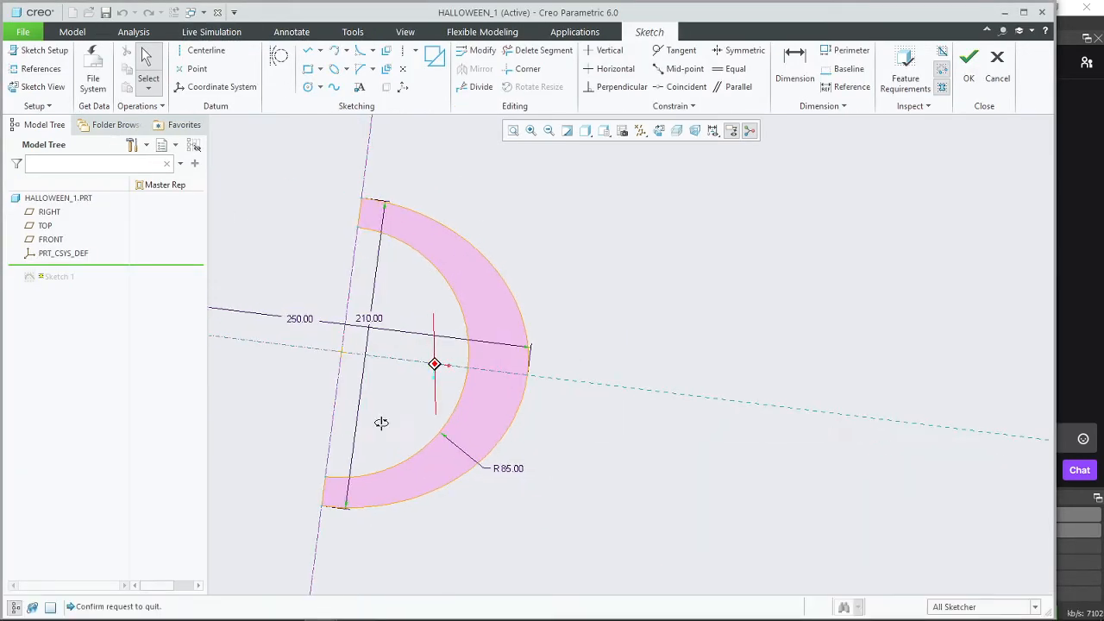
pyautogui.click(203, 16)
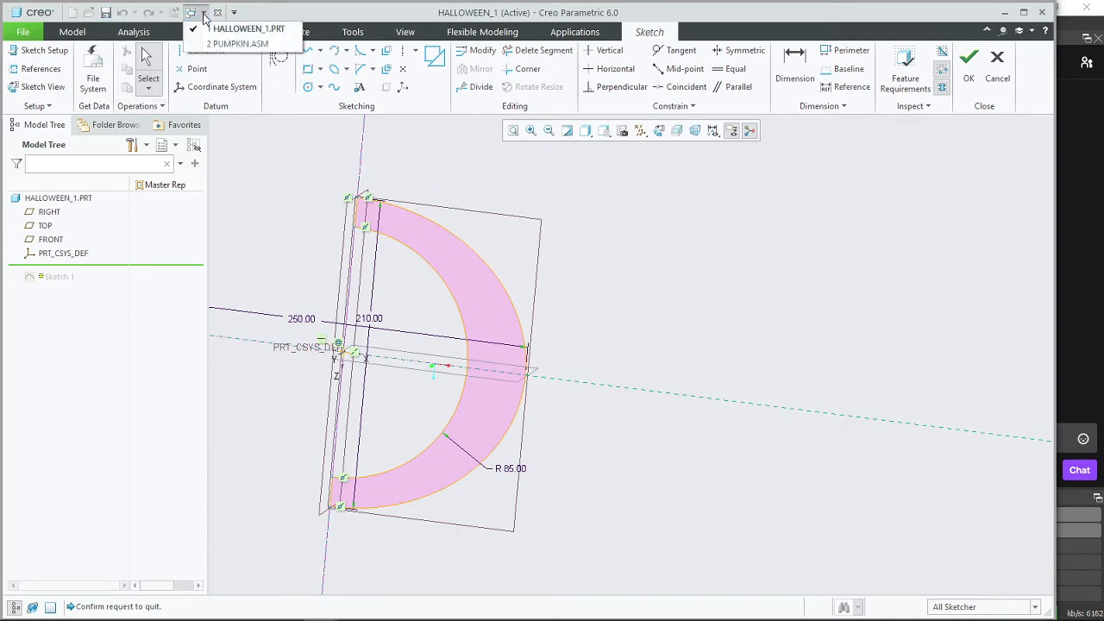
pyautogui.click(215, 44)
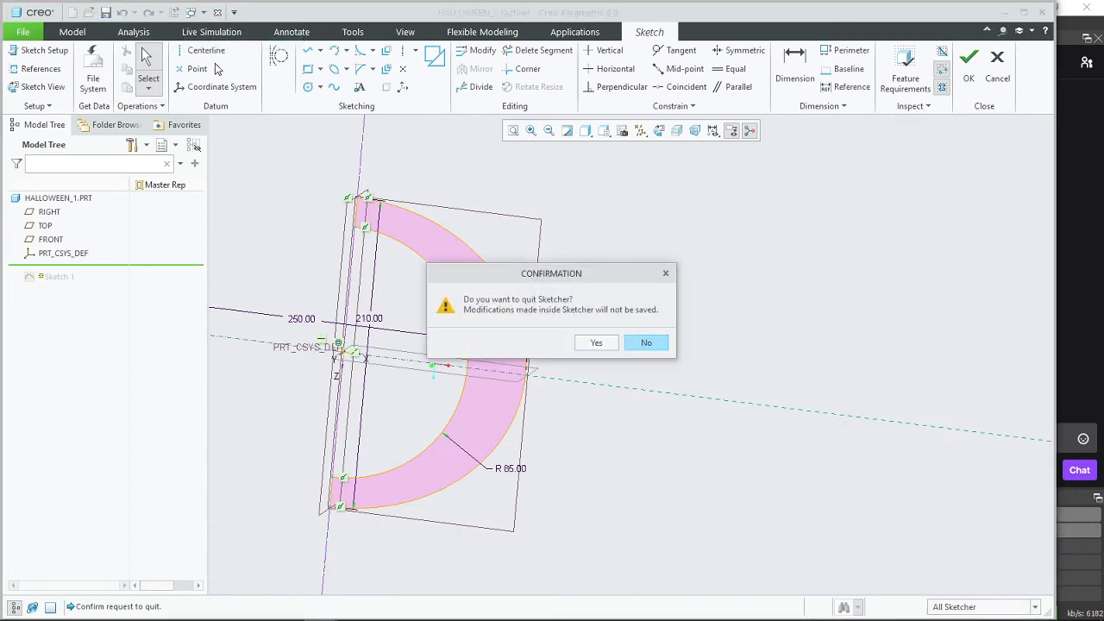
pyautogui.click(646, 343)
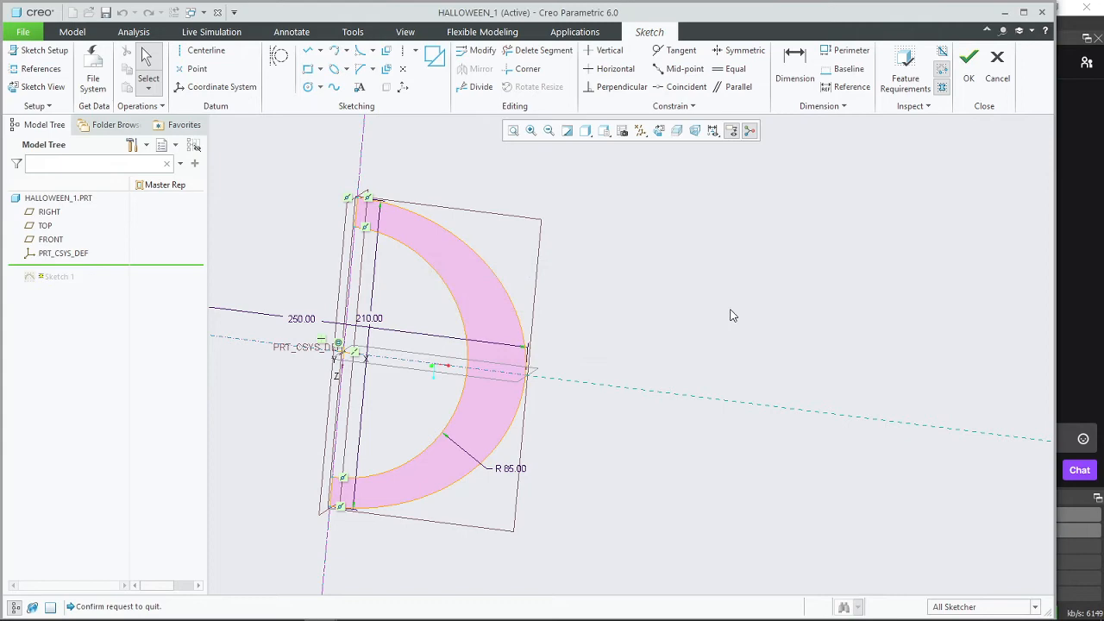
# Step: Complete the HALLOWEEN_1 profile sketch and switch to PUMPKIN.ASM as the active model
pyautogui.click(969, 59)
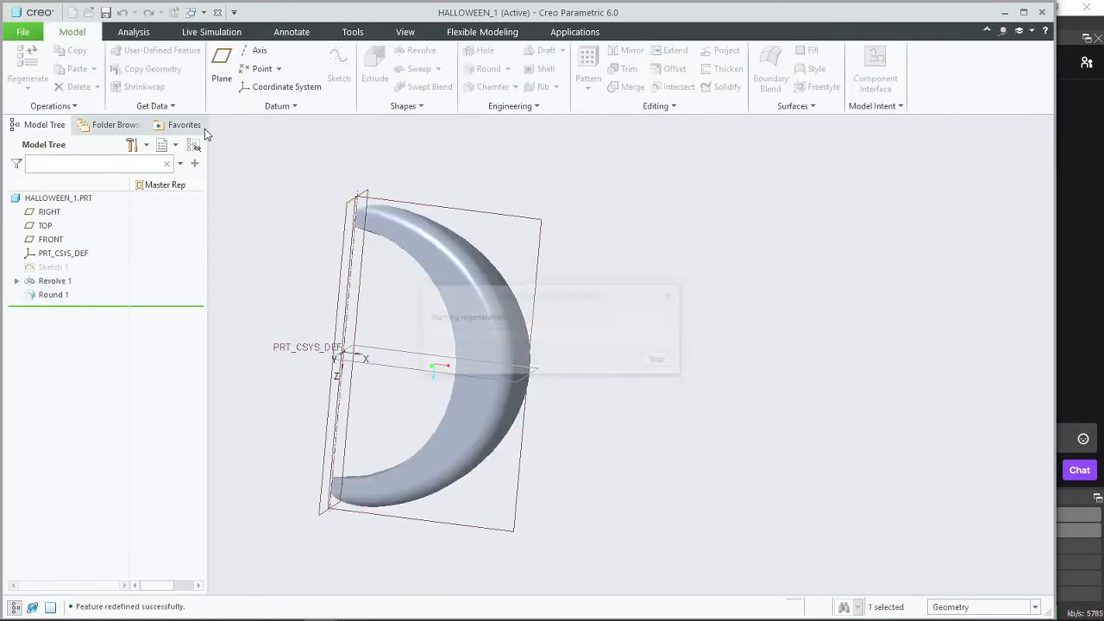
pyautogui.click(196, 13)
pyautogui.click(212, 45)
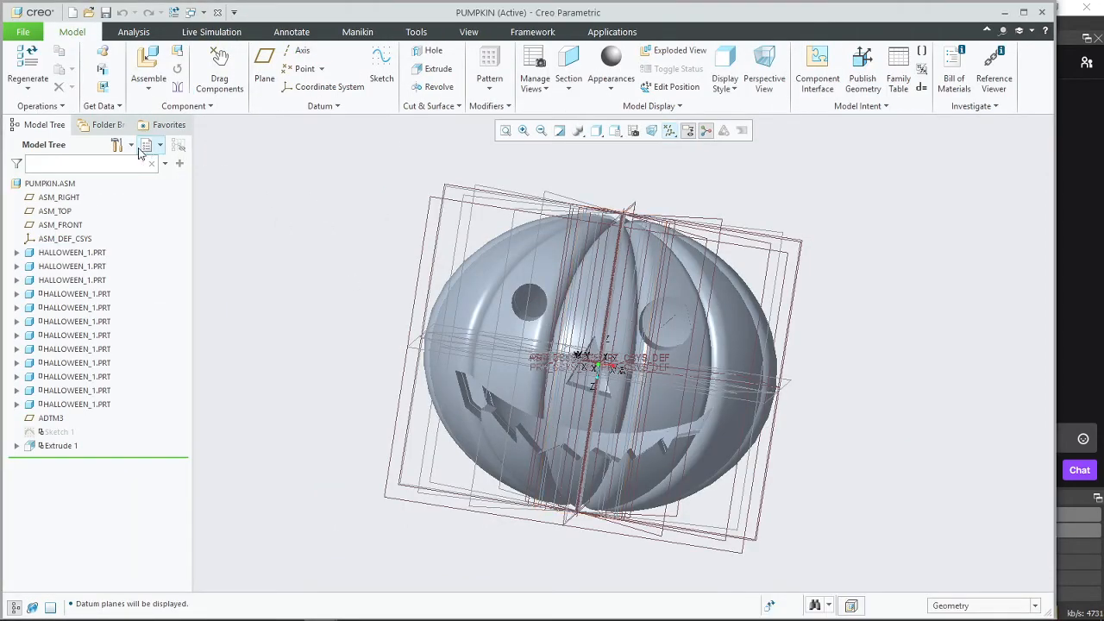
# Step: Accept the regeneration conflict and save the regenerated PUMPKIN assembly
pyautogui.click(105, 12)
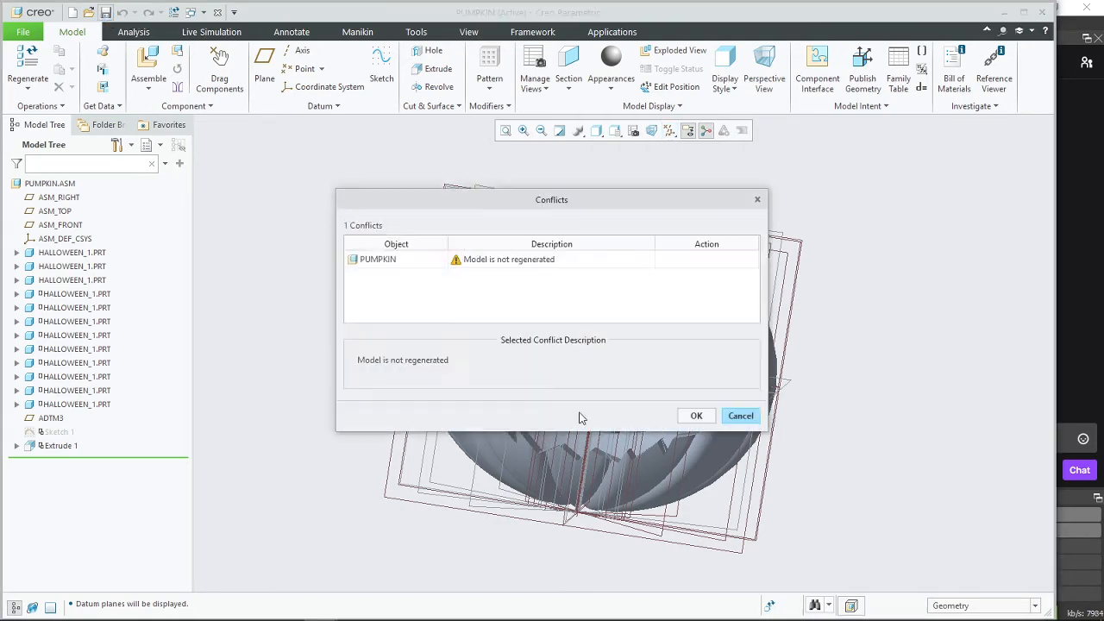
pyautogui.click(696, 416)
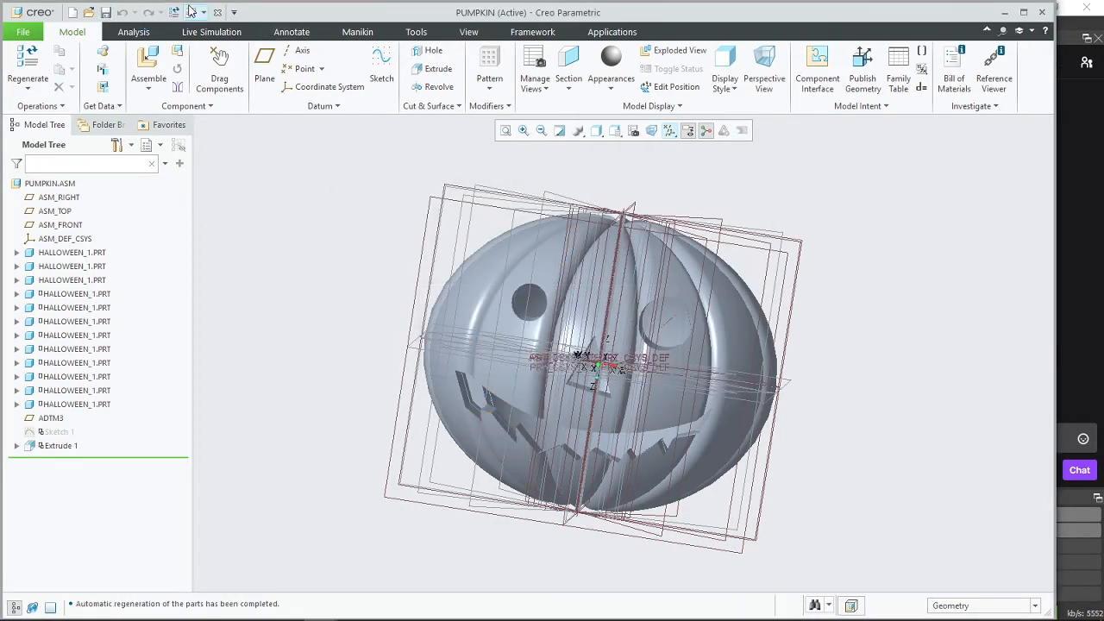
pyautogui.click(105, 12)
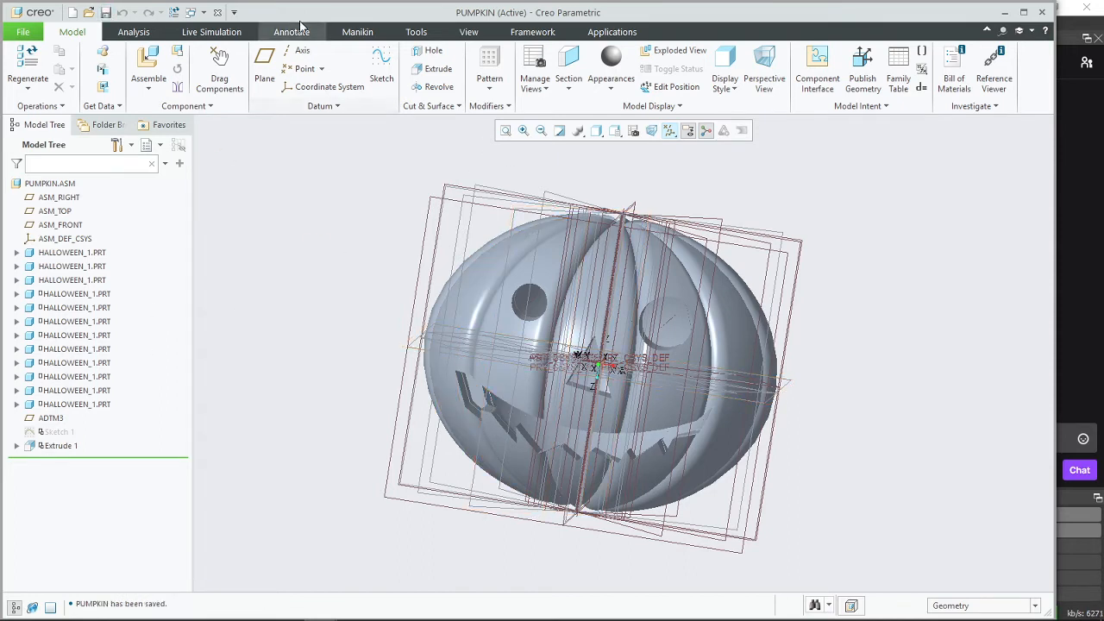
pyautogui.moveTo(400, 227); pyautogui.dragTo(382, 242, button='middle')
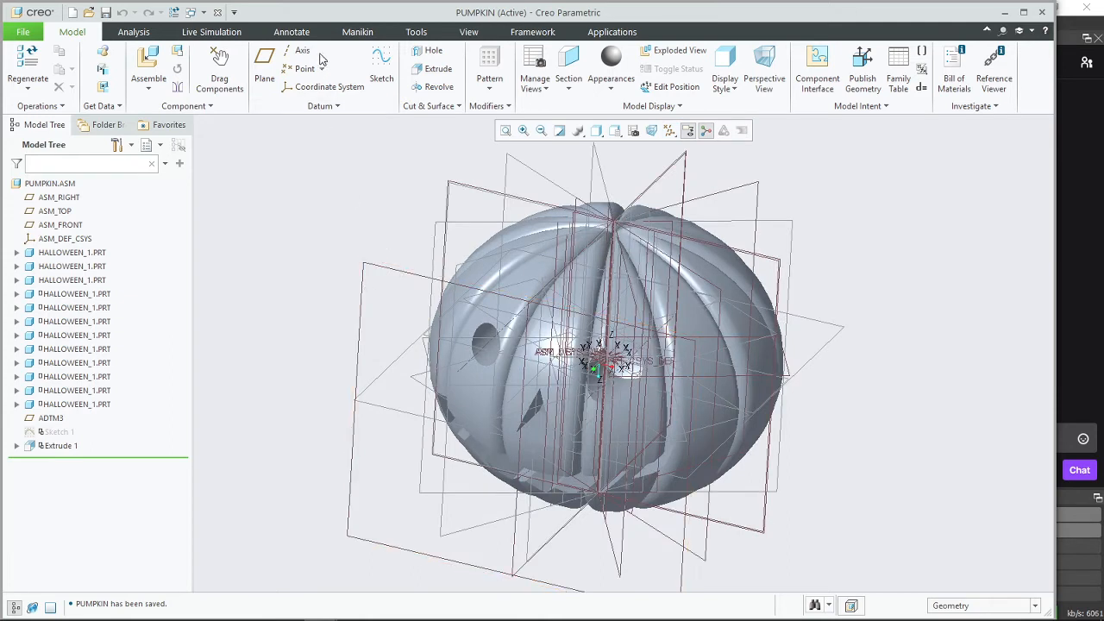
pyautogui.click(381, 69)
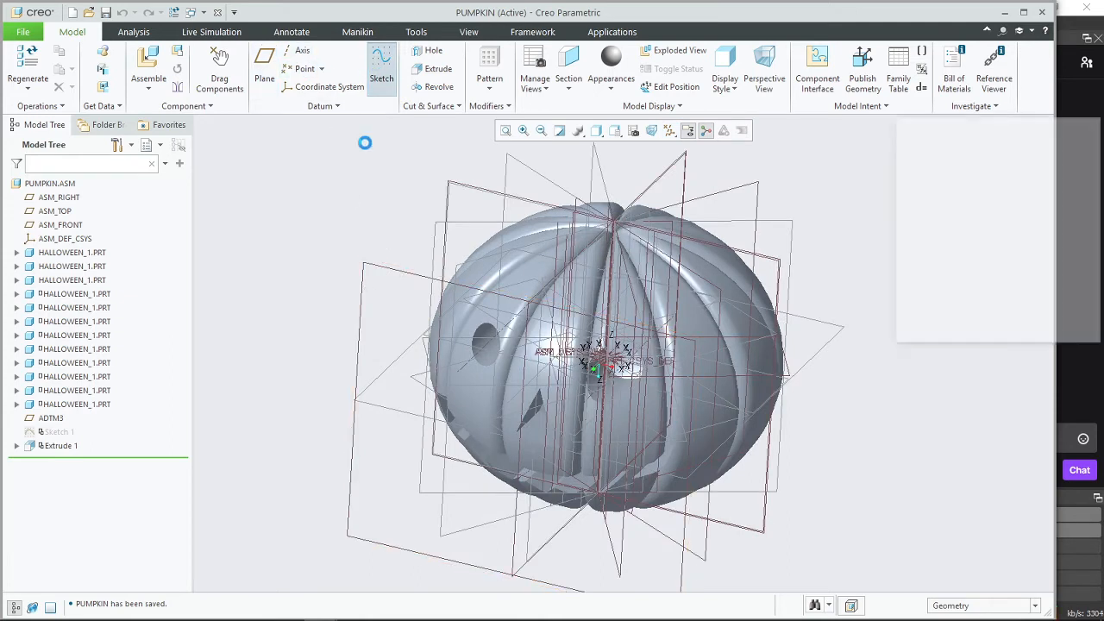
pyautogui.click(386, 274)
pyautogui.click(1032, 325)
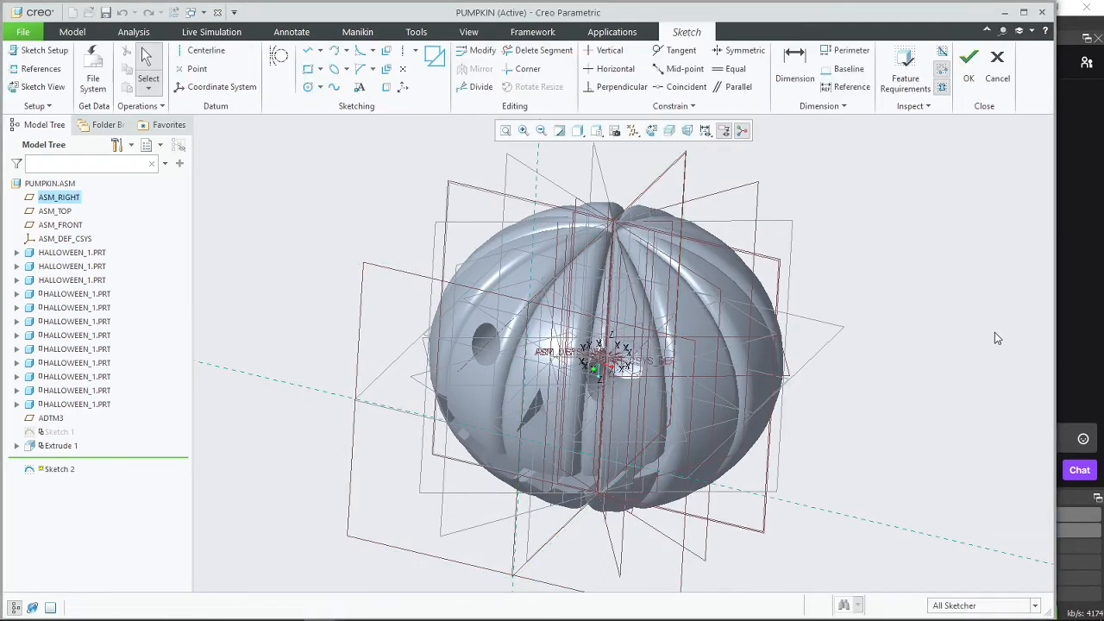
pyautogui.click(997, 62)
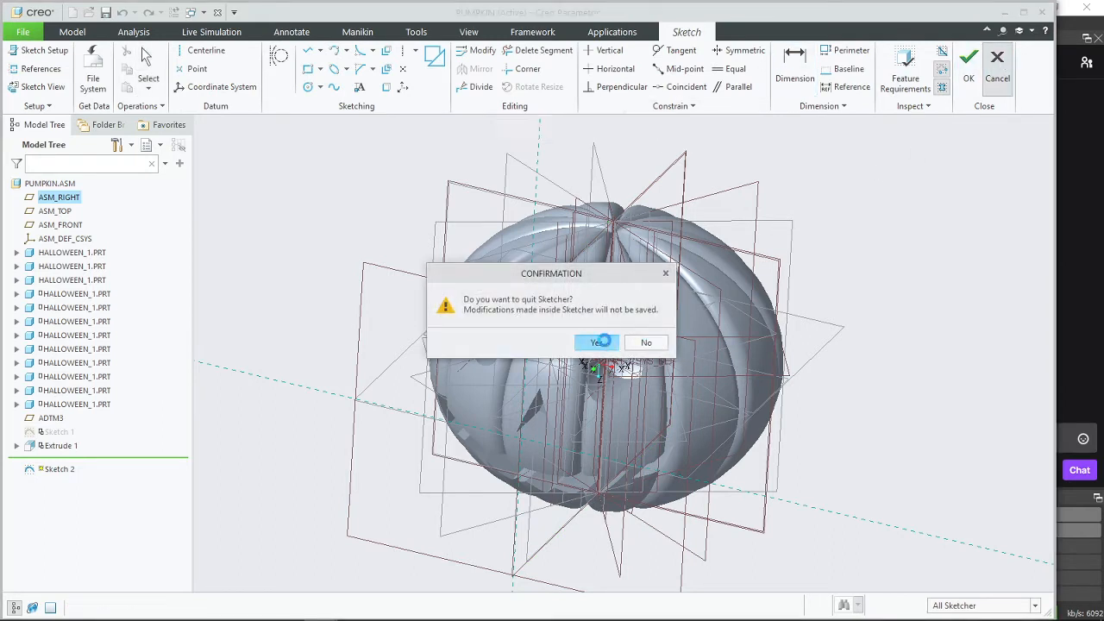
pyautogui.click(595, 343)
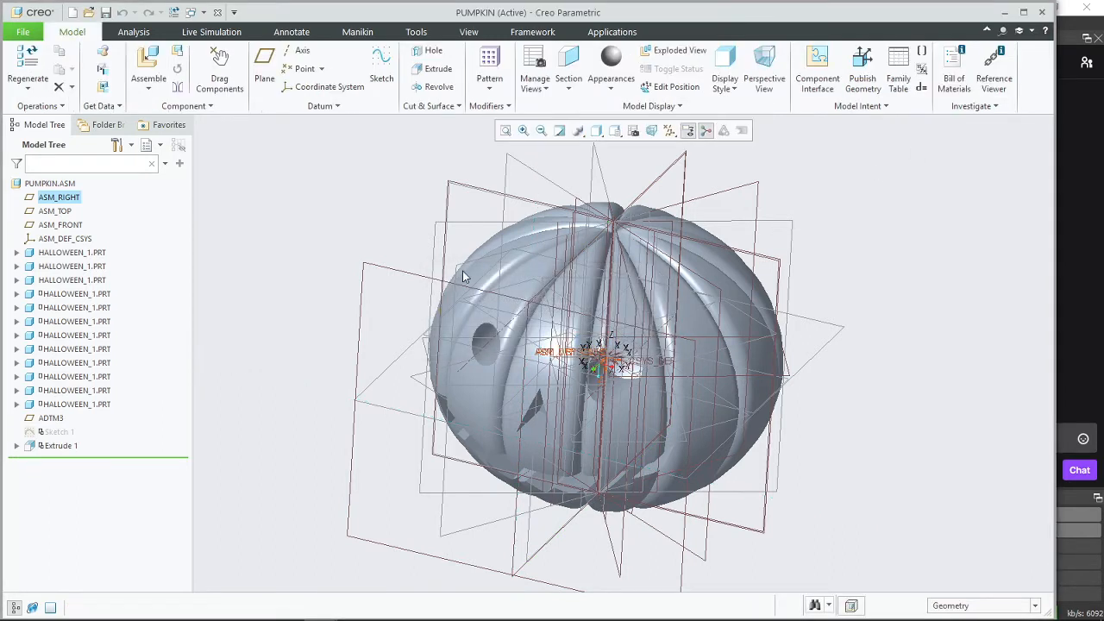
# Step: Create a datum plane offset about 135.5 from ASM_FRONT, just above the top of the pumpkin
pyautogui.click(407, 368)
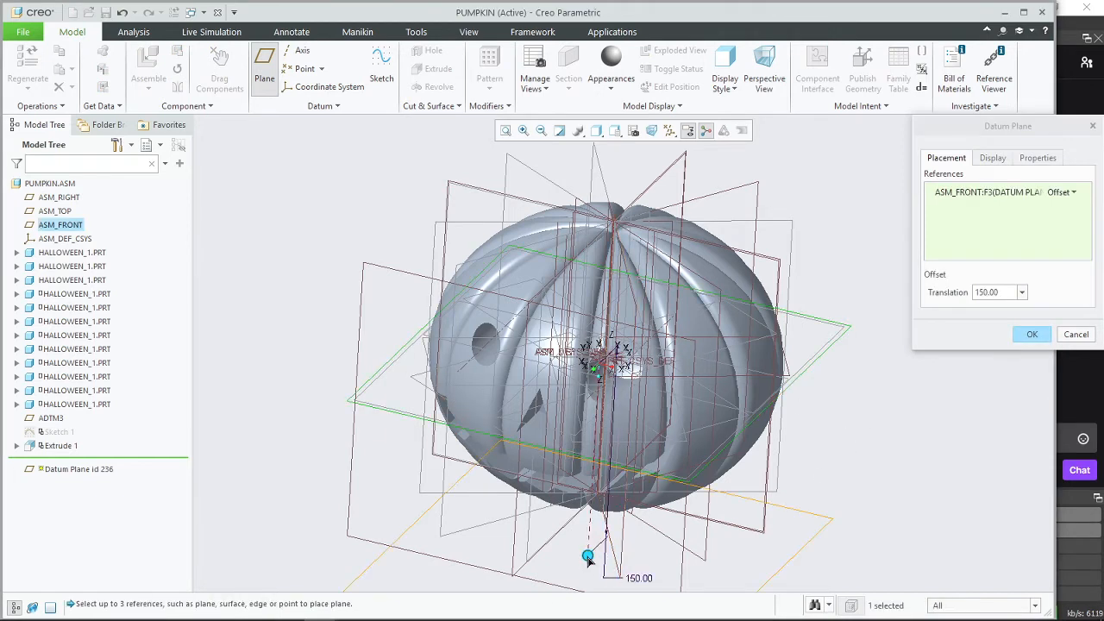
pyautogui.moveTo(588, 556); pyautogui.dragTo(604, 198)
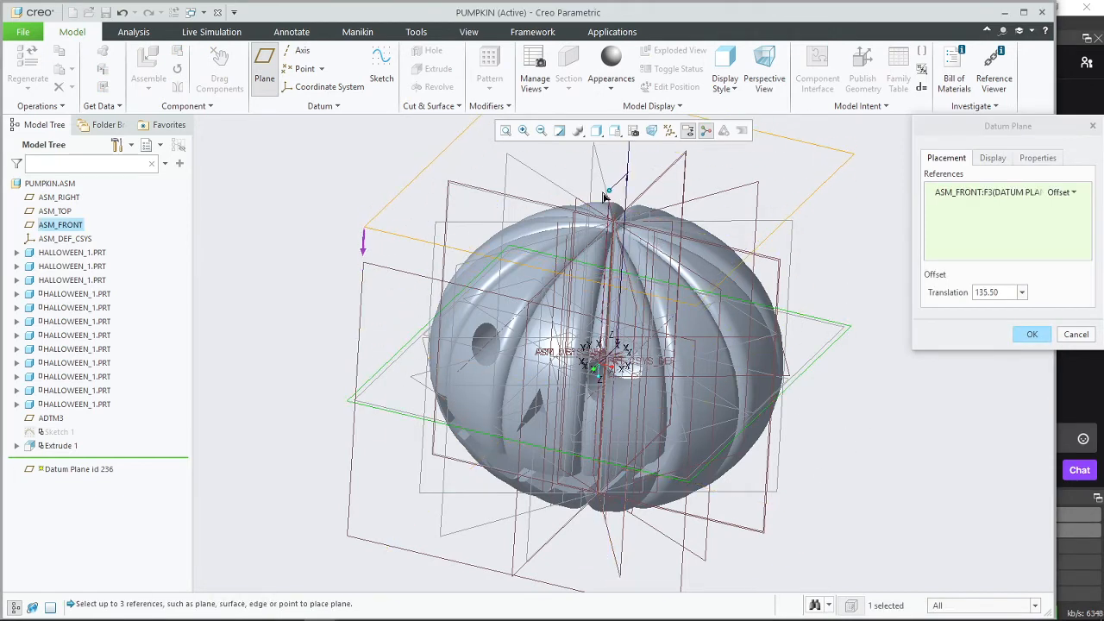
pyautogui.click(1034, 335)
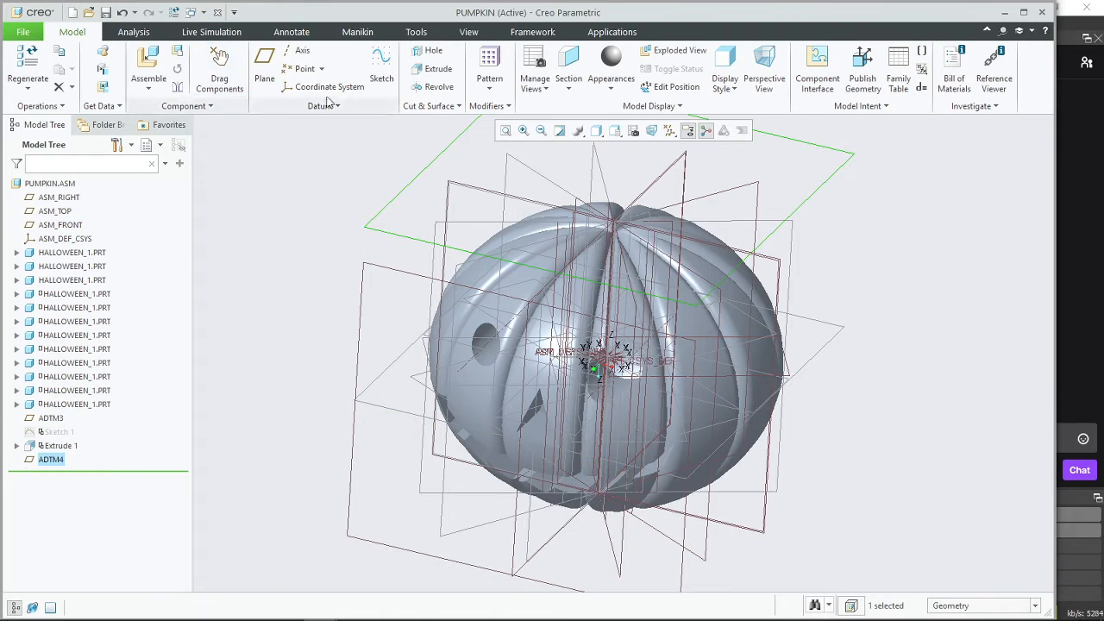
# Step: Sketch a circle on the new datum plane above the pumpkin, centred on the pumpkin's vertical axis, and complete the sketch
pyautogui.click(381, 69)
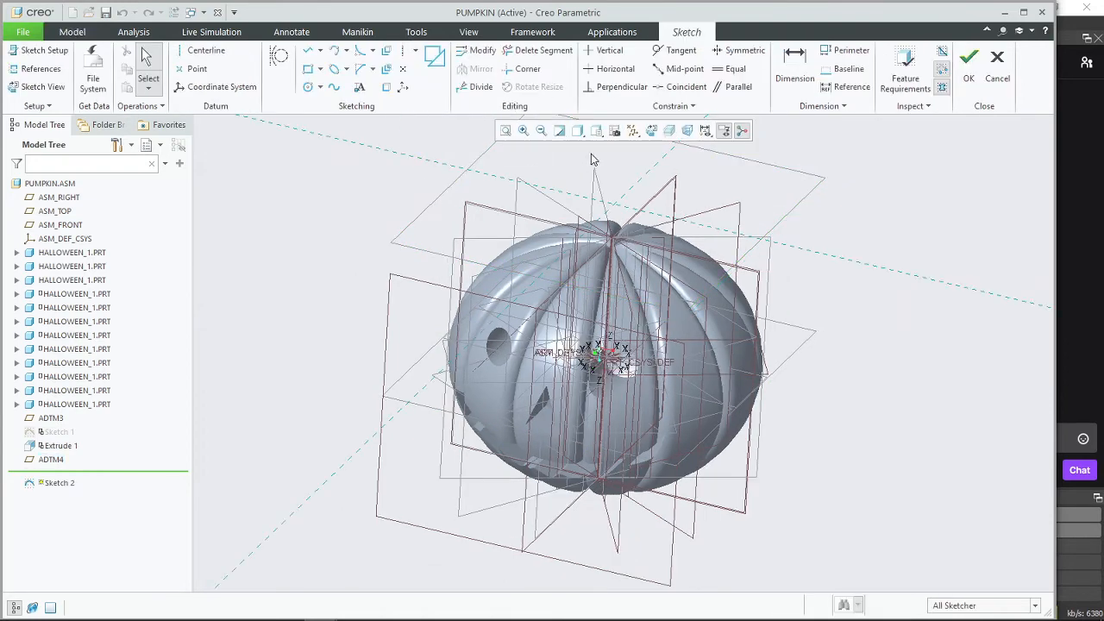
pyautogui.click(650, 130)
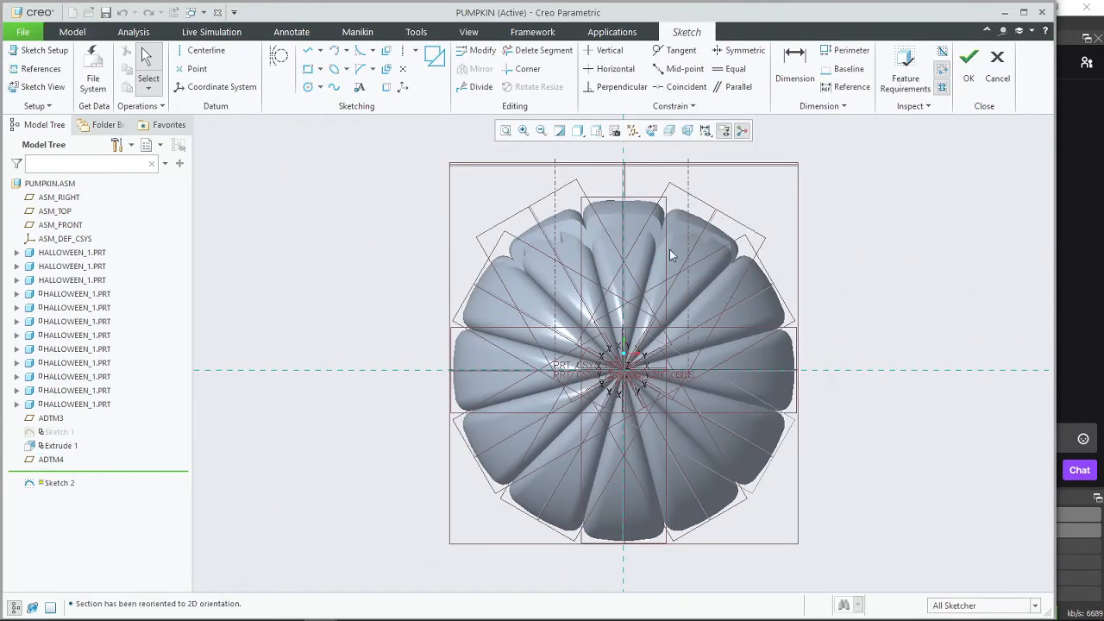
pyautogui.moveTo(641, 419); pyautogui.dragTo(617, 470, button='middle')
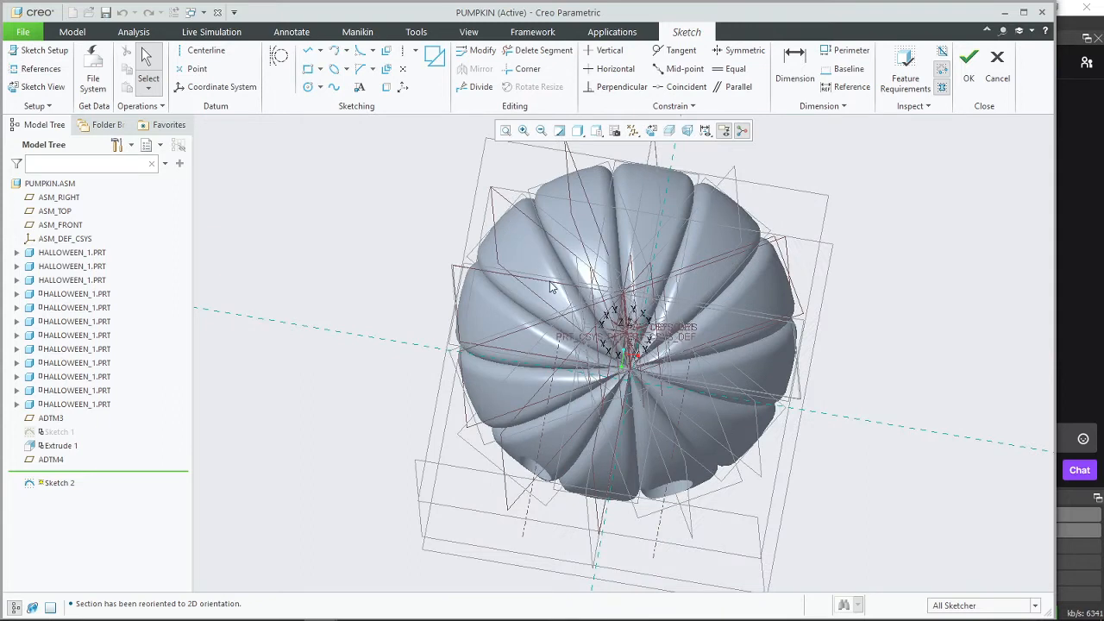
pyautogui.click(307, 87)
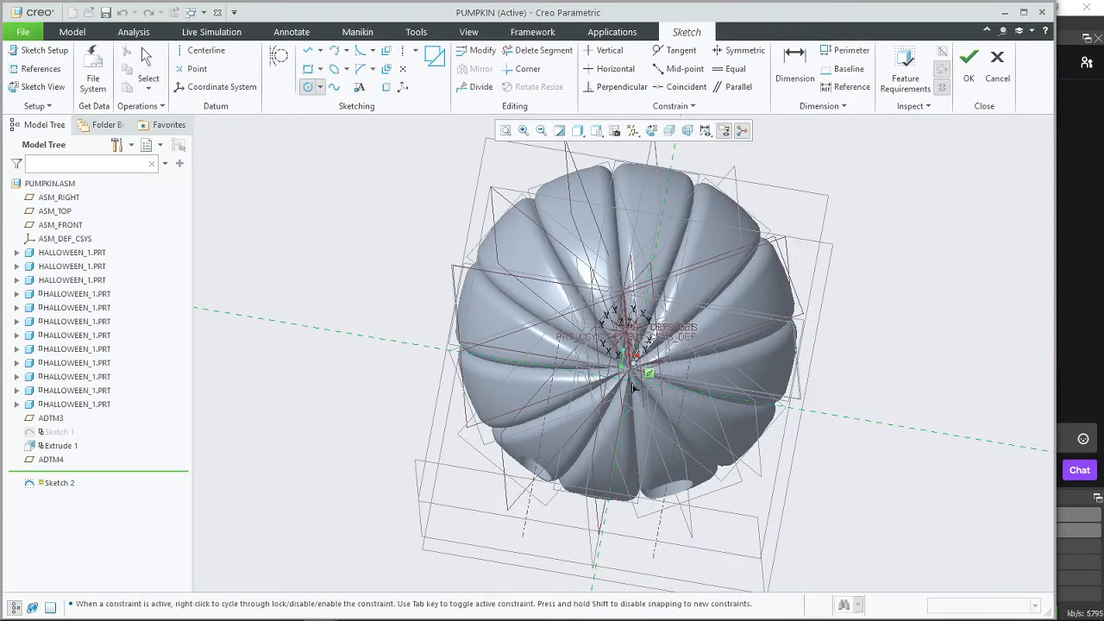
pyautogui.click(668, 131)
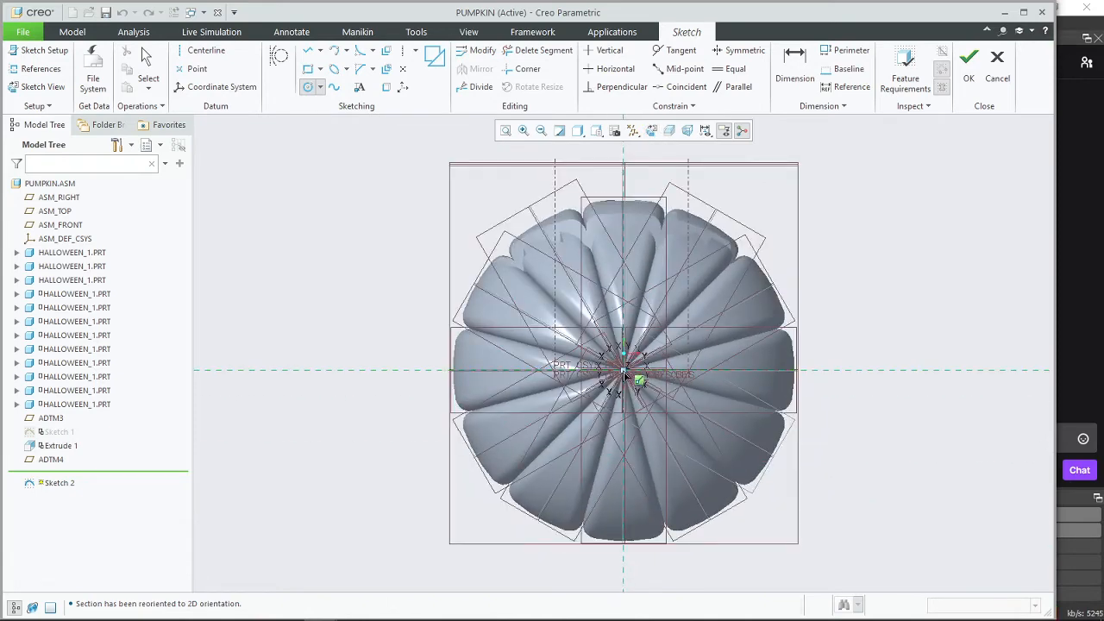
pyautogui.click(624, 370)
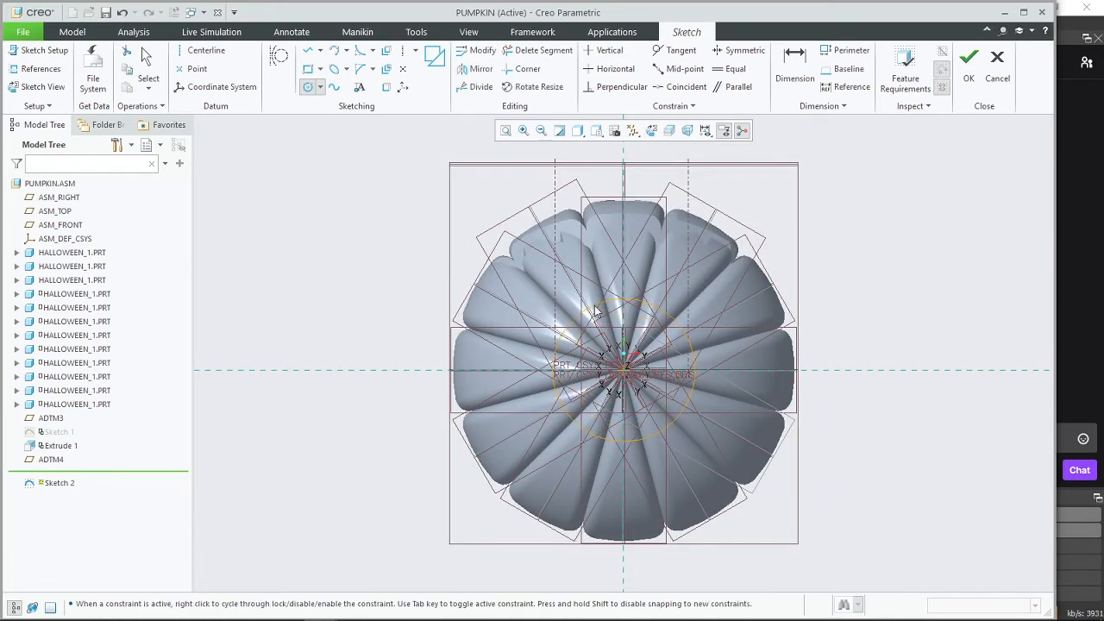
pyautogui.click(600, 304)
pyautogui.middleClick(662, 293)
pyautogui.click(968, 62)
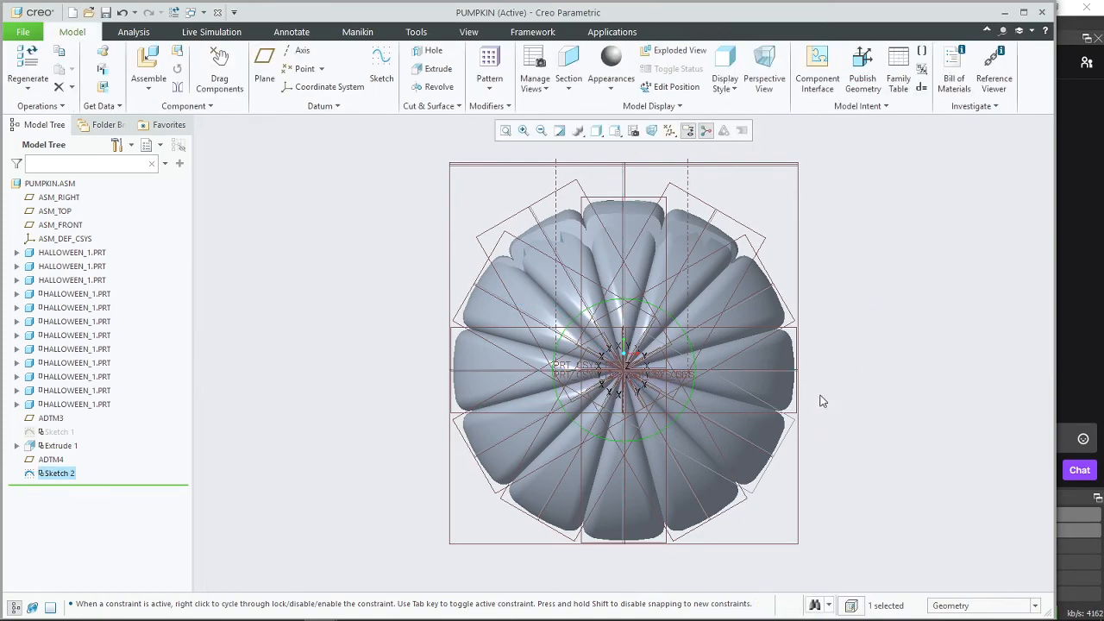
# Step: Extrude the circle downward 100 as a solid cut to open the top of the pumpkin
pyautogui.moveTo(727, 444); pyautogui.dragTo(606, 476, button='middle')
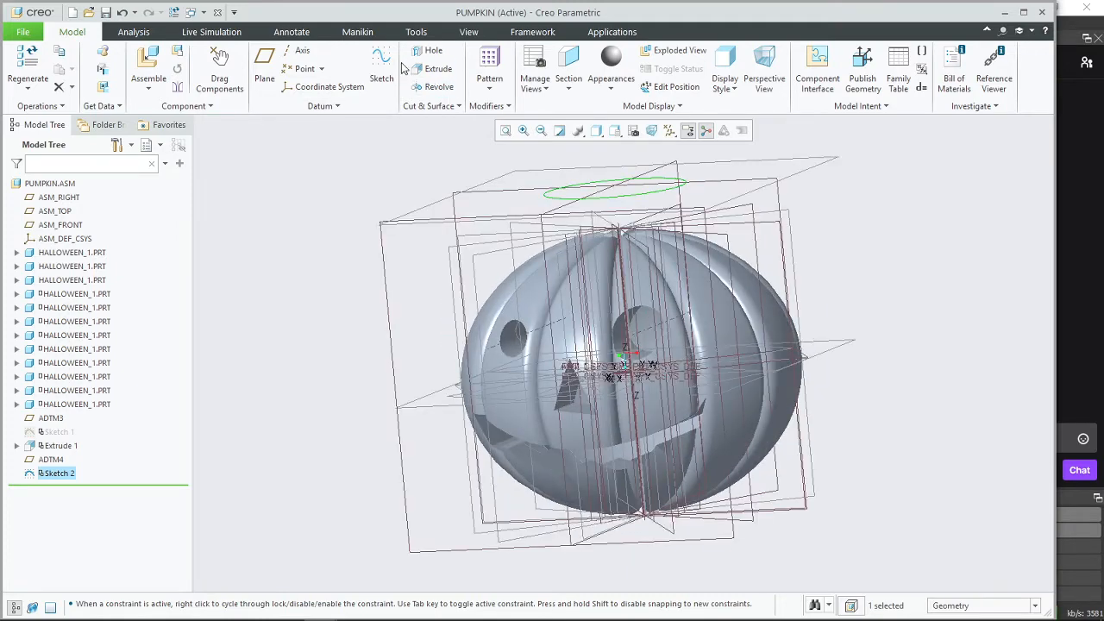
pyautogui.click(434, 68)
pyautogui.click(639, 198)
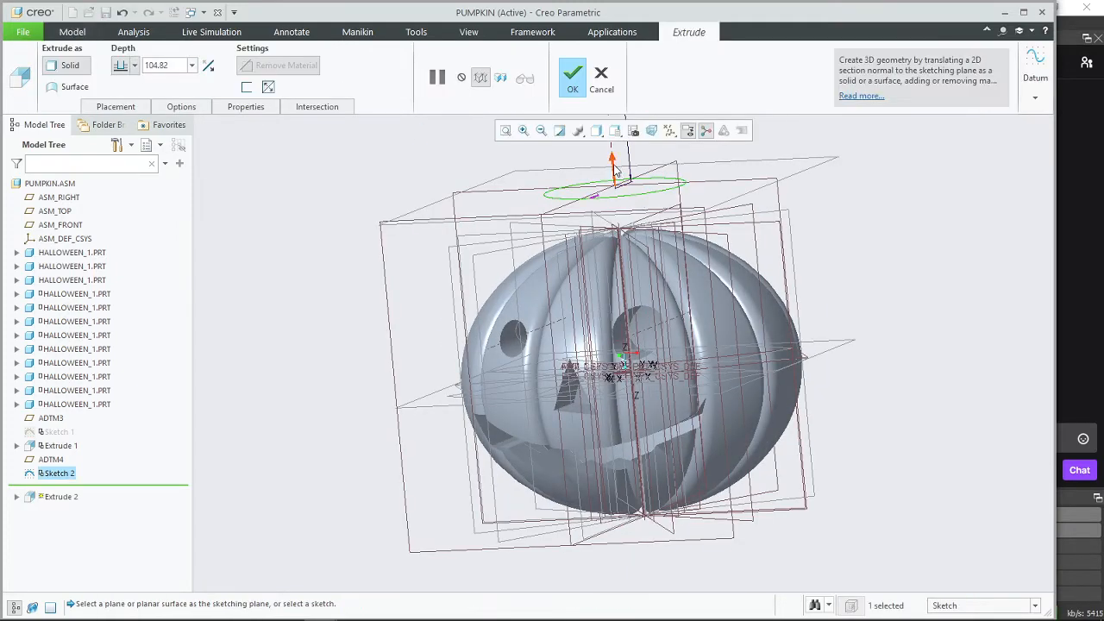
pyautogui.click(614, 163)
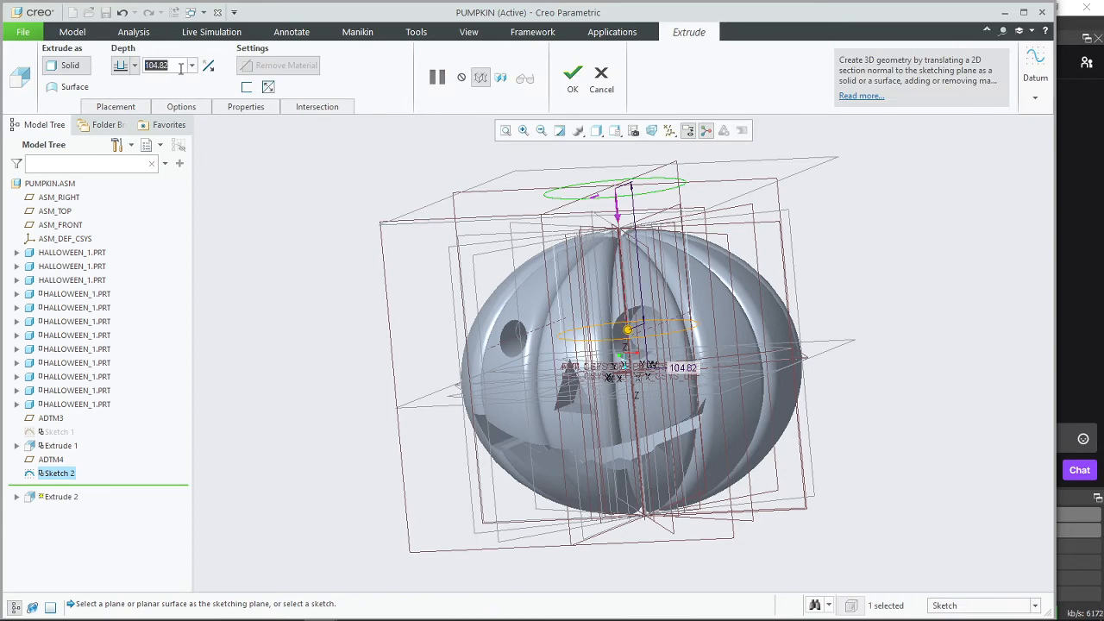
pyautogui.write('100')
pyautogui.press('Return')
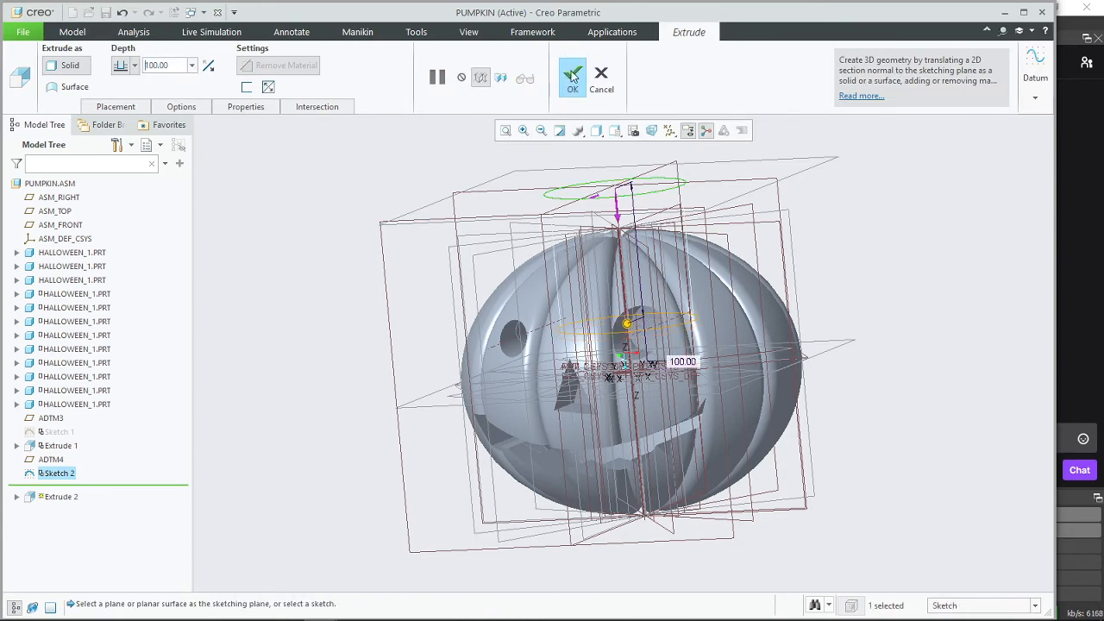
pyautogui.click(572, 76)
# Step: Save the PUMPKIN assembly and open the display style choices
pyautogui.moveTo(494, 289); pyautogui.dragTo(443, 217, button='middle')
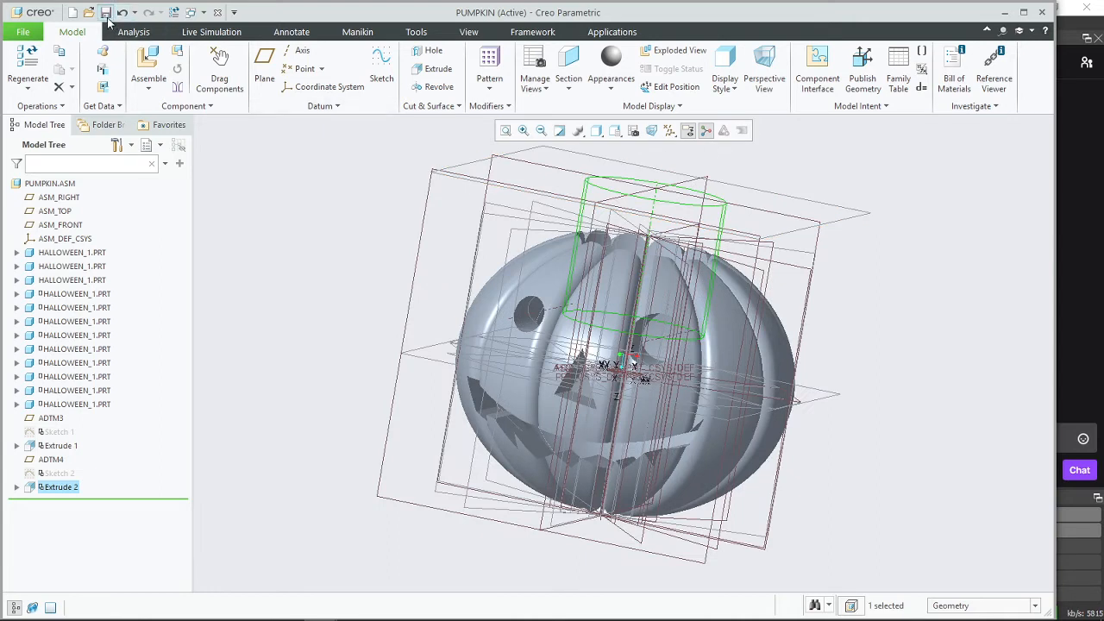
pyautogui.click(106, 14)
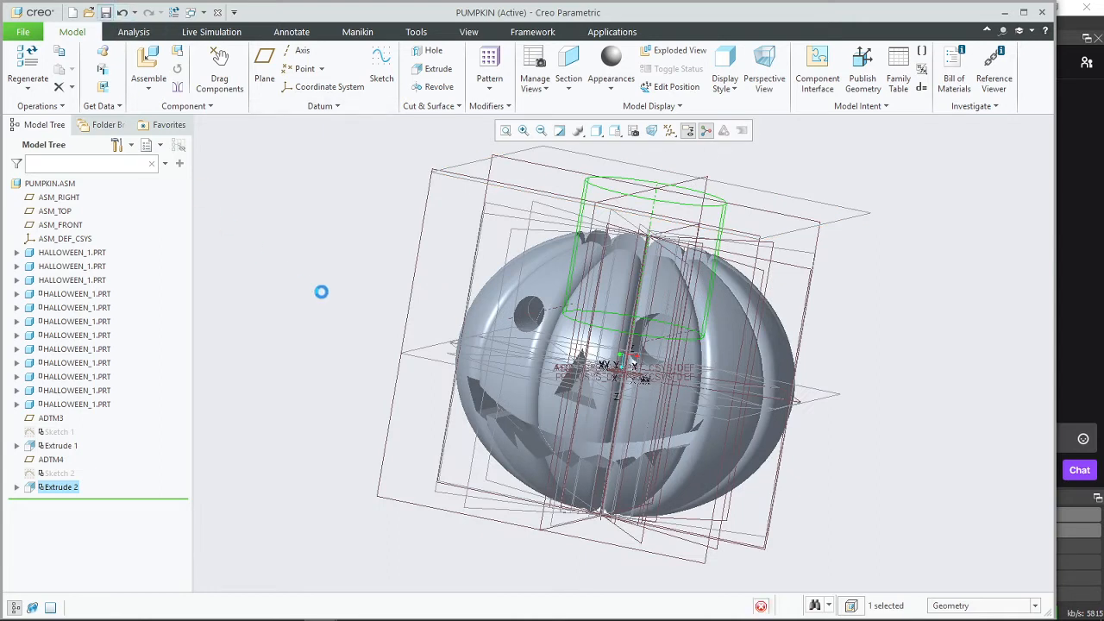
pyautogui.click(597, 132)
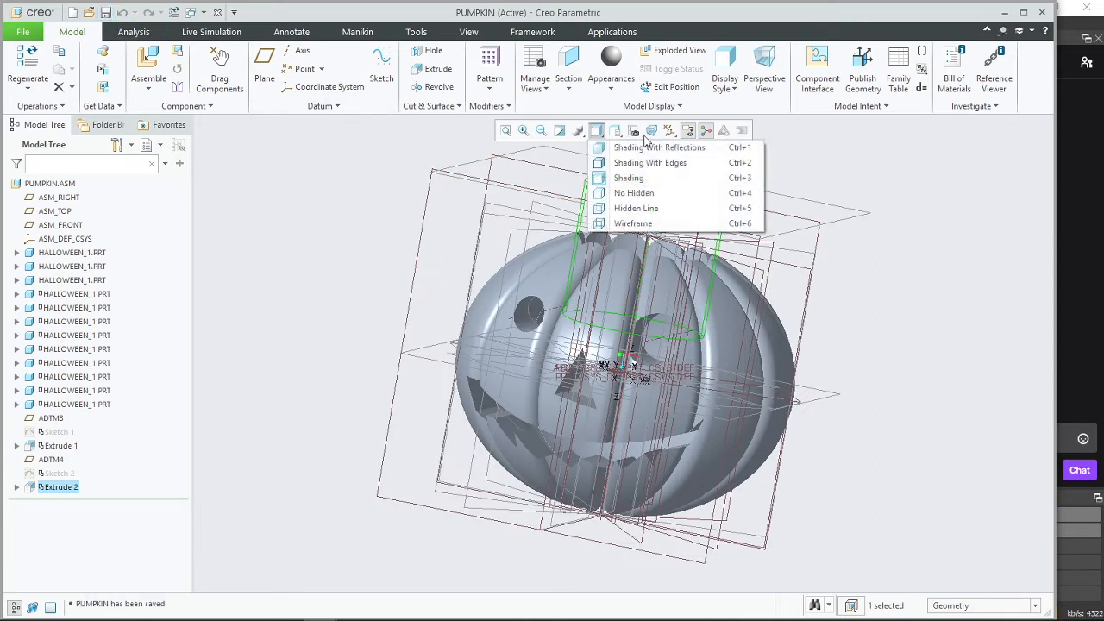
# Step: Examine the carved pumpkin from the standard orientation and several other angles, and turn on perspective view
pyautogui.click(633, 131)
pyautogui.click(633, 131)
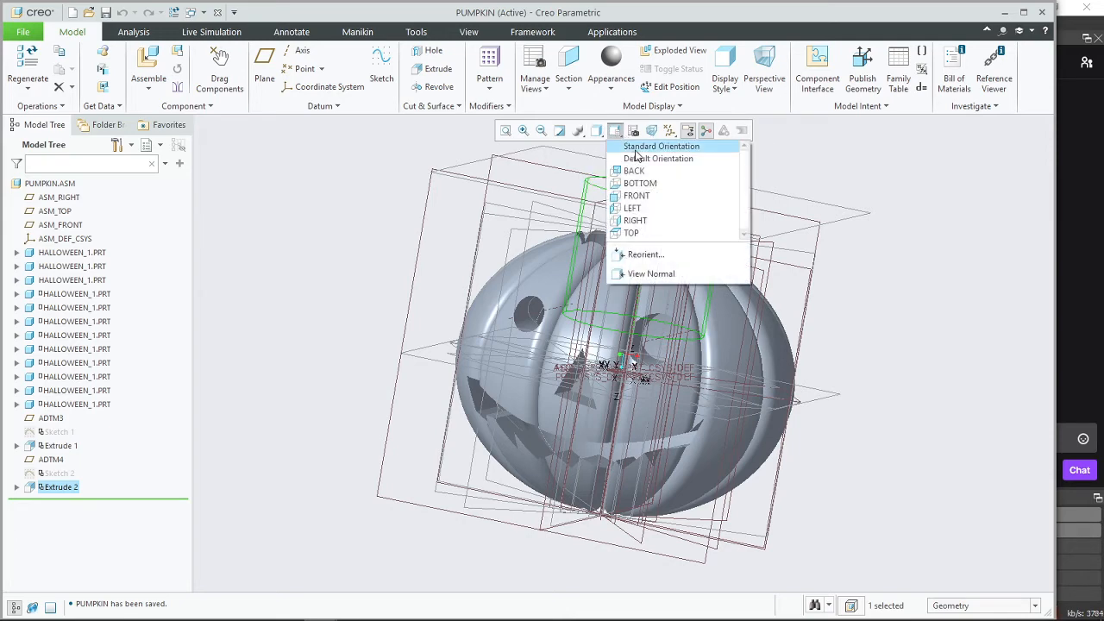
pyautogui.click(636, 148)
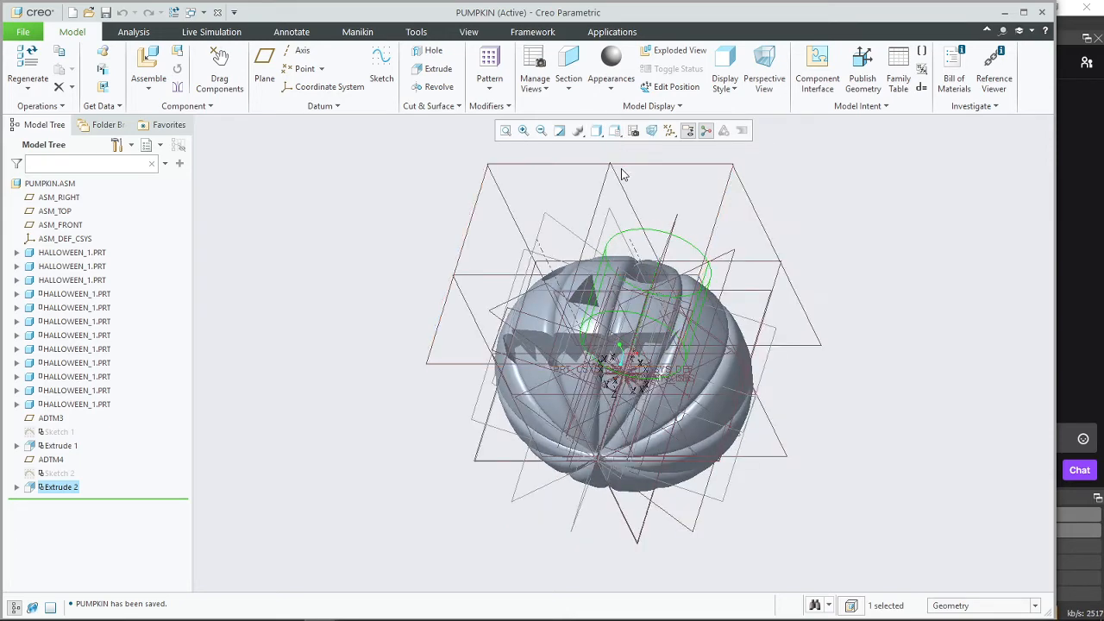
pyautogui.moveTo(568, 236); pyautogui.dragTo(500, 361, button='middle')
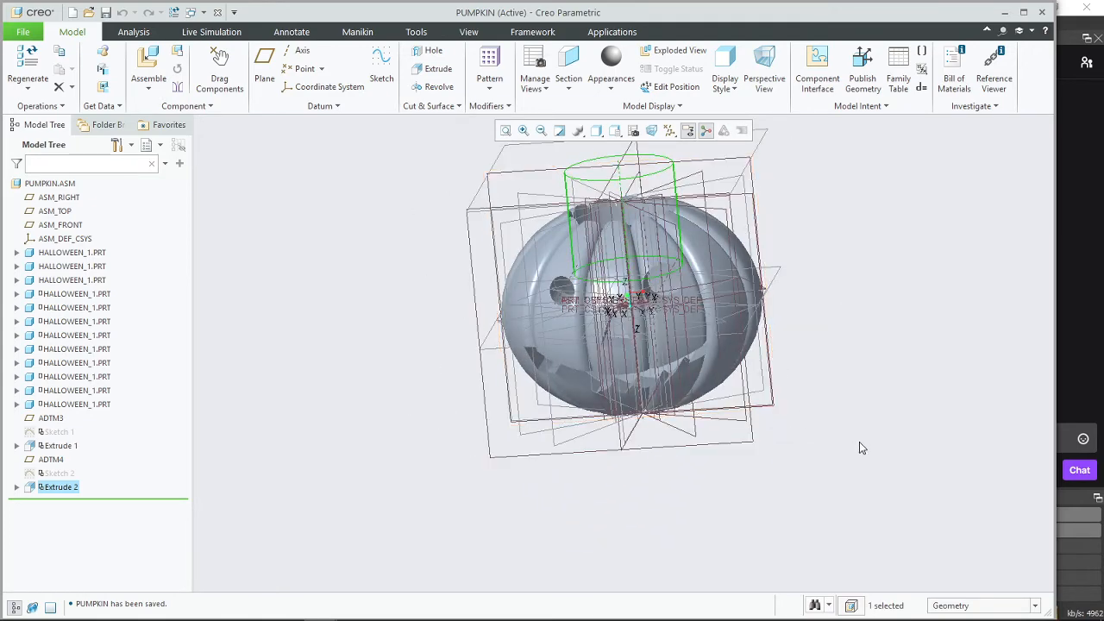
pyautogui.moveTo(859, 442)
pyautogui.mouseDown(button='middle')
pyautogui.moveTo(813, 367)
pyautogui.moveTo(848, 392)
pyautogui.moveTo(841, 416)
pyautogui.moveTo(820, 390)
pyautogui.mouseUp(button='middle')
pyautogui.keyDown('shift'); pyautogui.moveTo(756, 366); pyautogui.dragTo(700, 419, button='middle'); pyautogui.keyUp('shift')
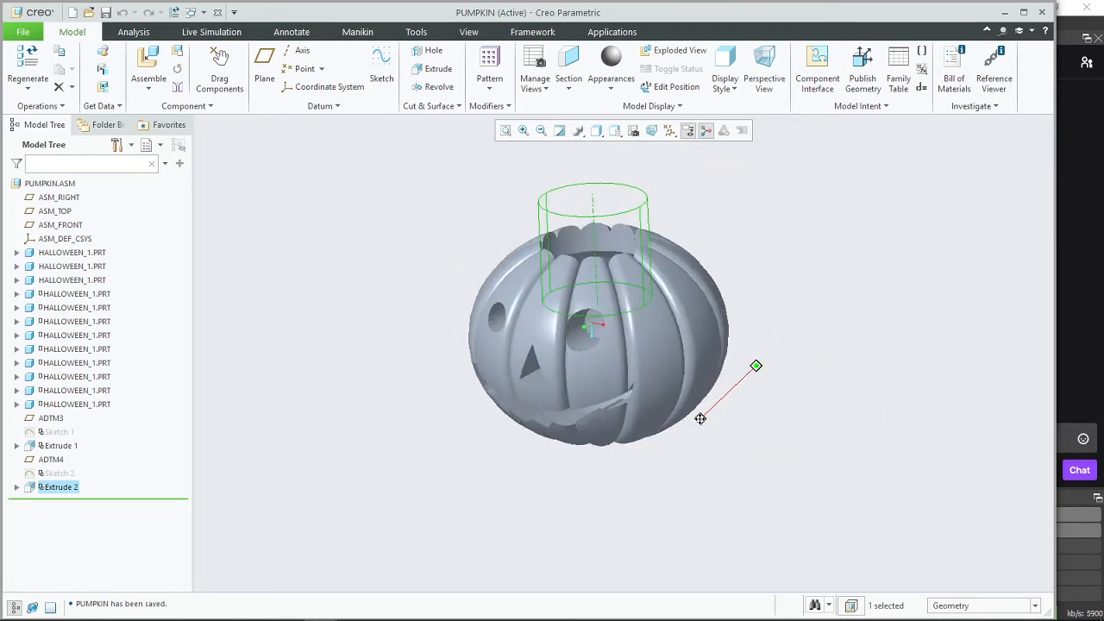
pyautogui.scroll(-3, 637, 384)
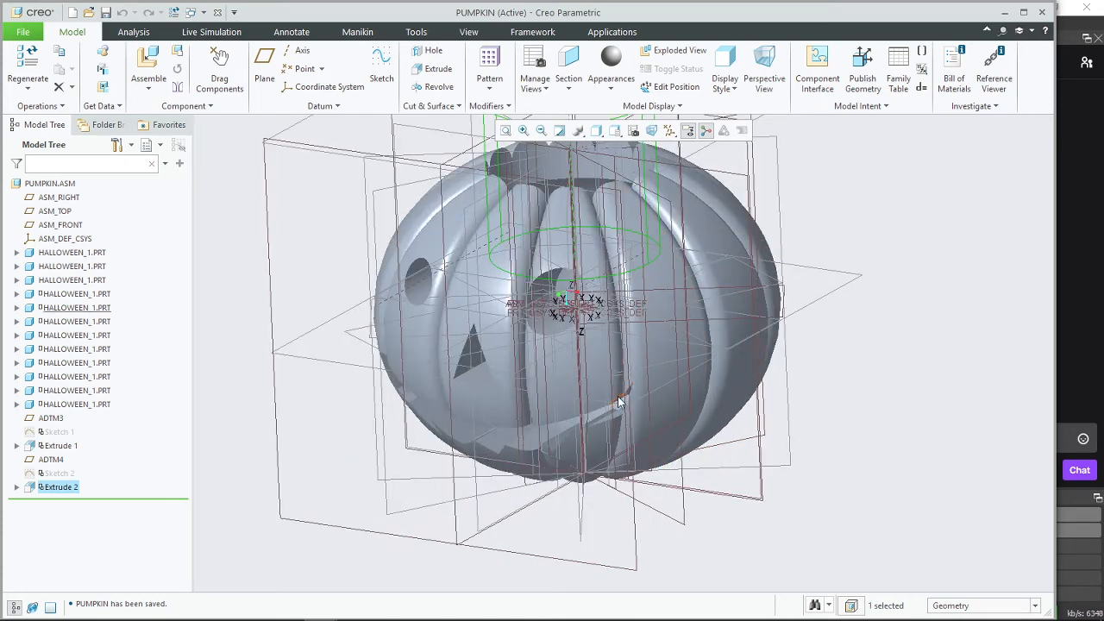
pyautogui.moveTo(598, 337); pyautogui.dragTo(578, 304, button='middle')
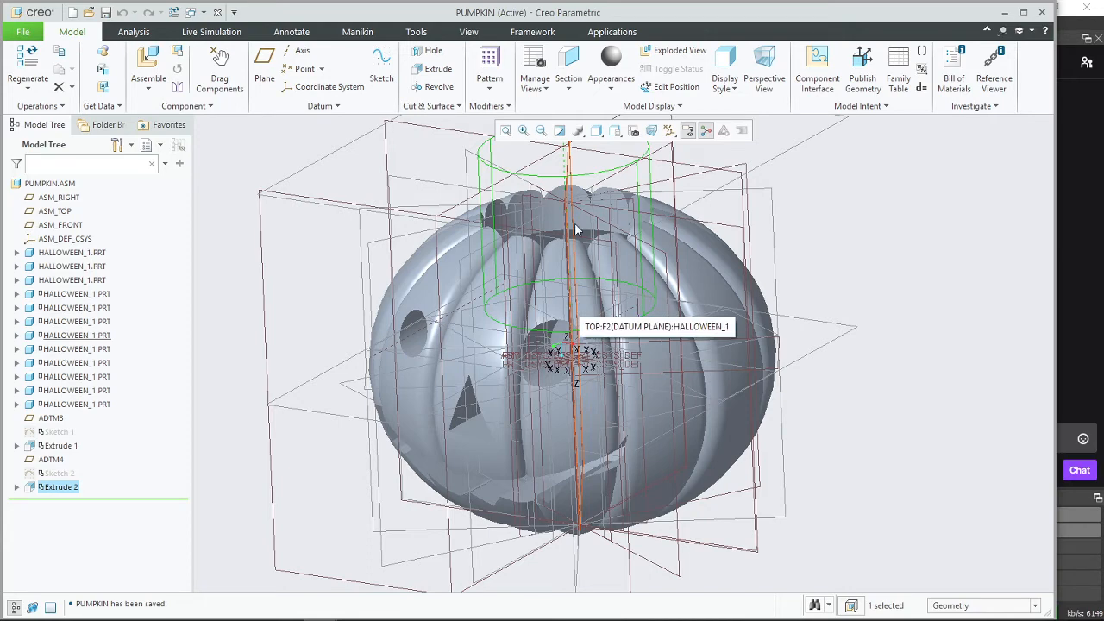
pyautogui.moveTo(575, 223); pyautogui.dragTo(720, 385, button='middle')
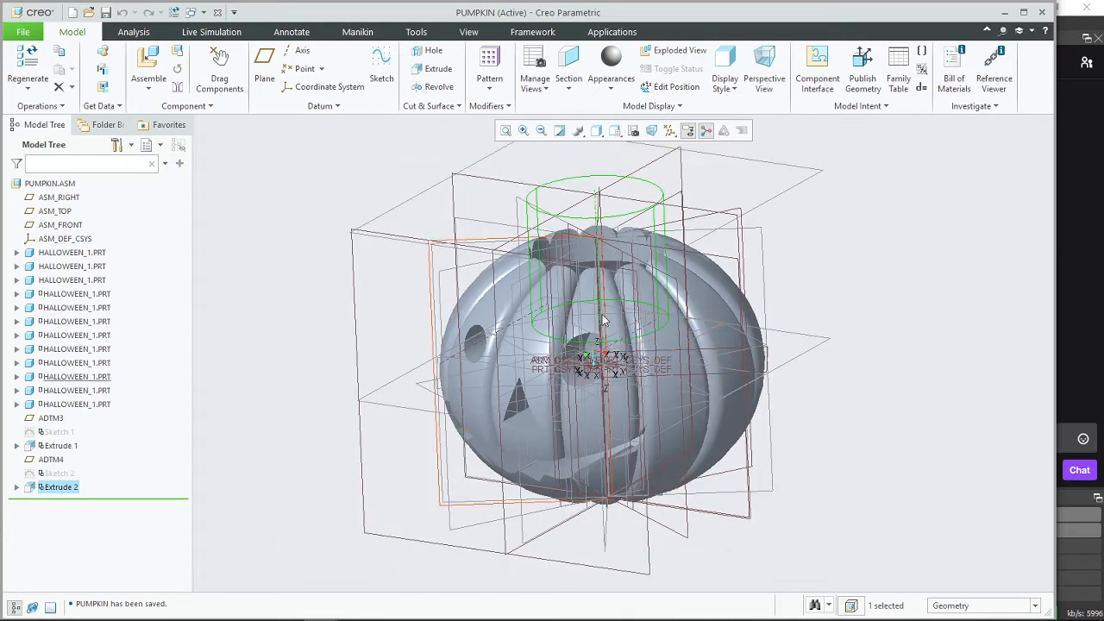
pyautogui.click(648, 131)
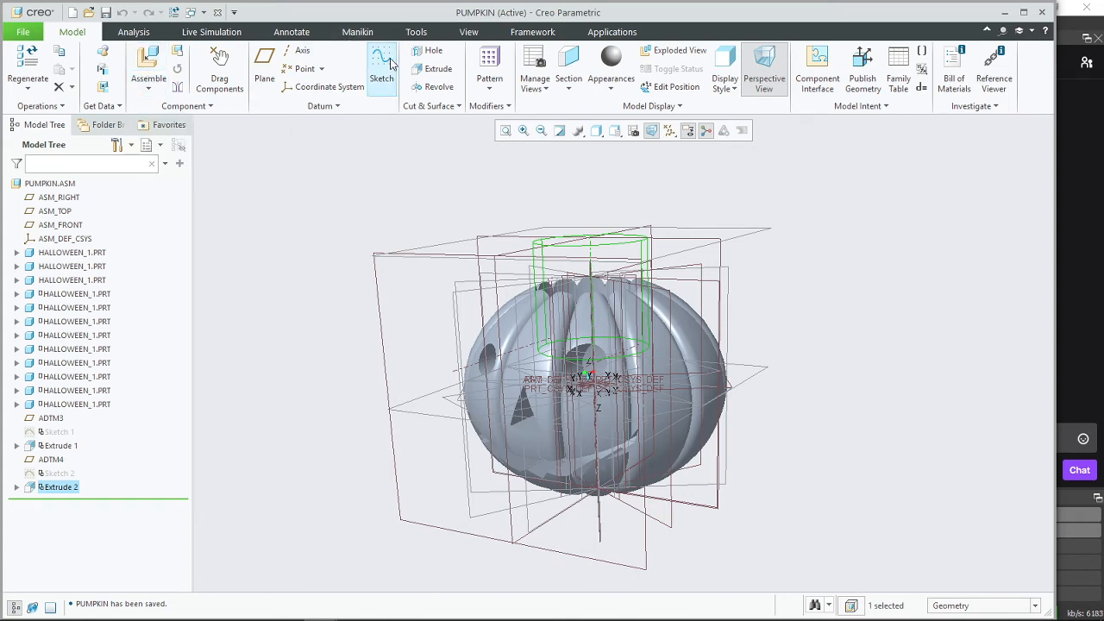
# Step: Bring manikin_0002.asm into the pumpkin assembly as a component for size reference
pyautogui.click(149, 62)
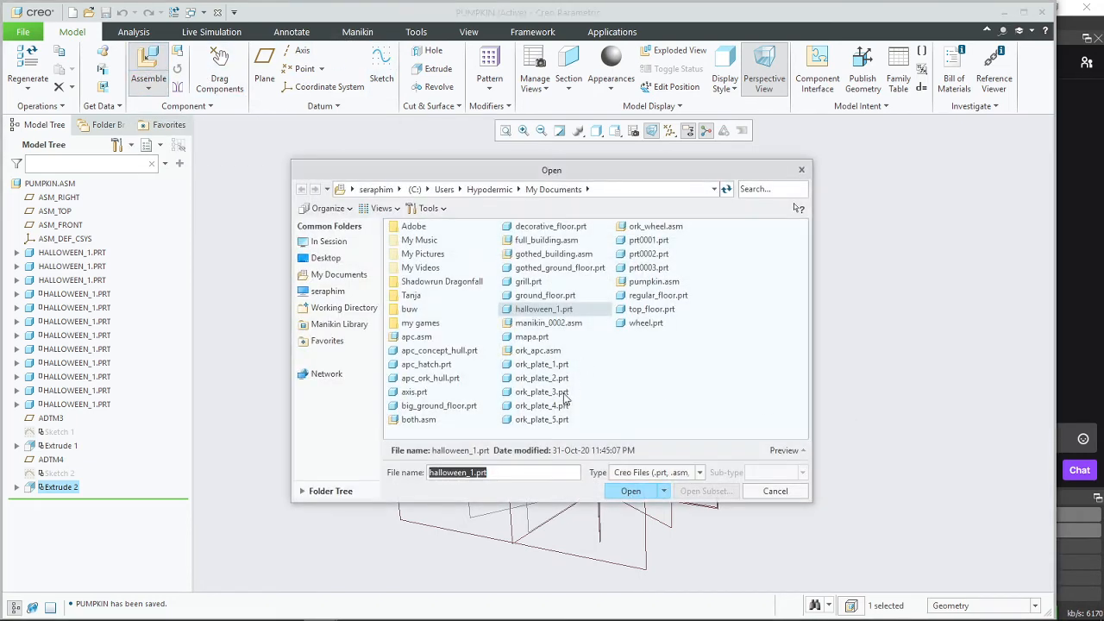
pyautogui.click(552, 323)
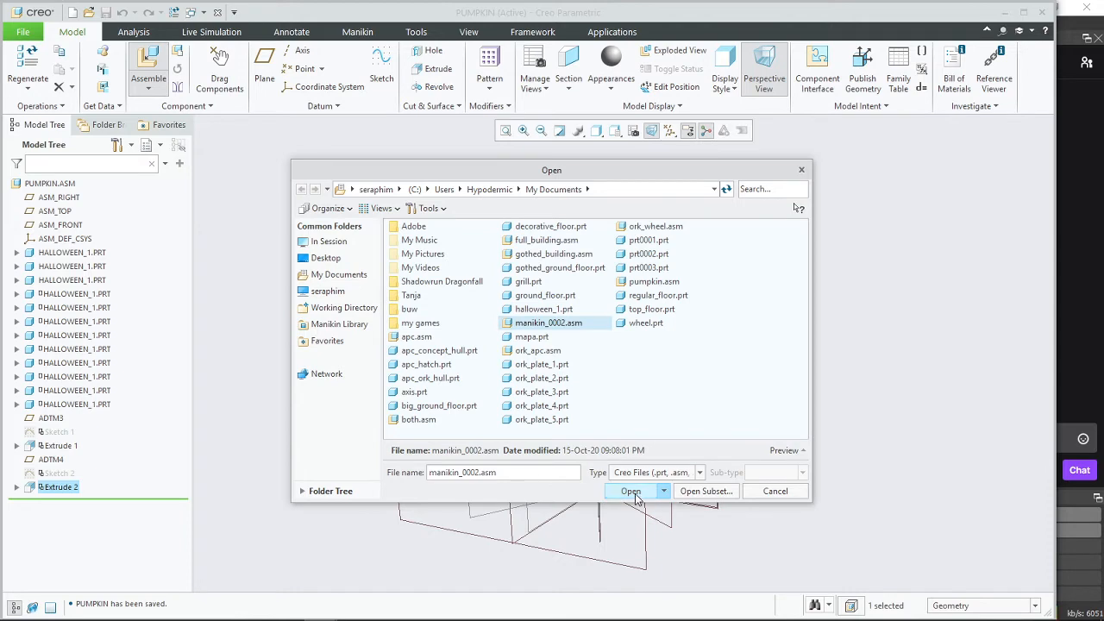
pyautogui.click(631, 490)
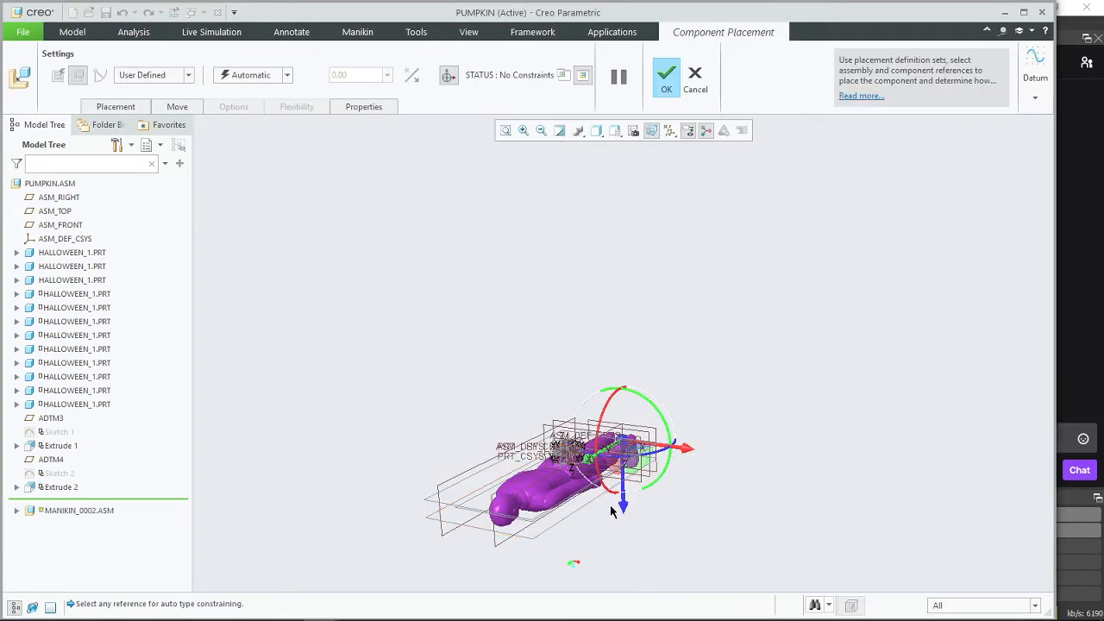
pyautogui.moveTo(636, 486); pyautogui.dragTo(626, 445)
pyautogui.scroll(5, 638, 431)
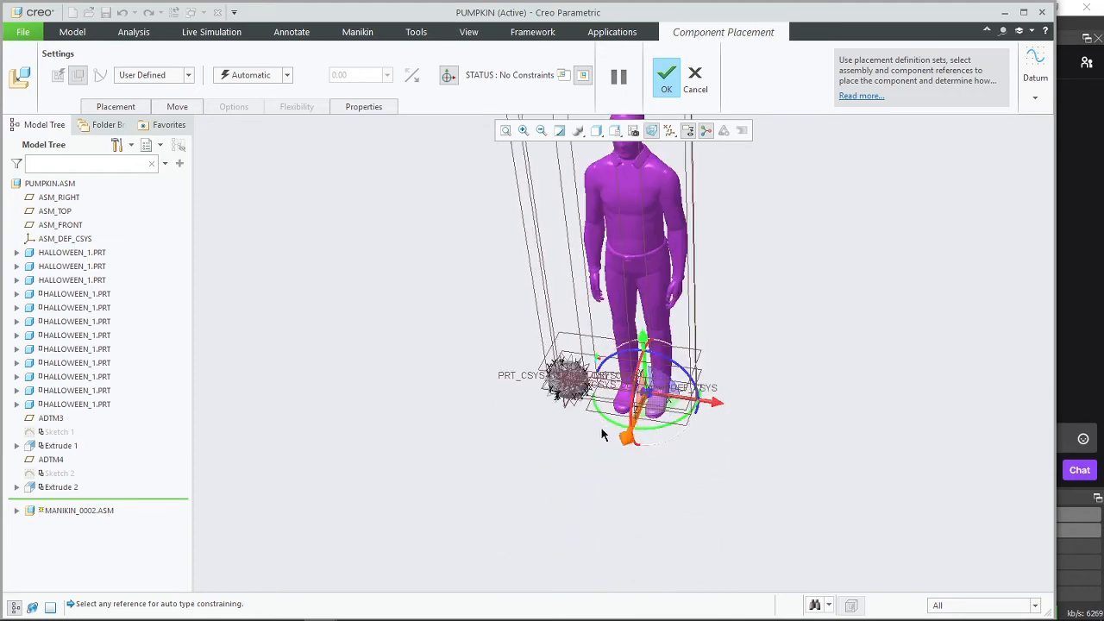
# Step: Compare the pumpkin's size with the manikin from several angles, and cancel the manikin's placement
pyautogui.moveTo(603, 402); pyautogui.dragTo(594, 428, button='middle')
pyautogui.keyDown('shift'); pyautogui.moveTo(653, 287); pyautogui.dragTo(585, 507, button='middle'); pyautogui.keyUp('shift')
pyautogui.moveTo(632, 312)
pyautogui.mouseDown(button='middle')
pyautogui.moveTo(630, 351)
pyautogui.moveTo(645, 329)
pyautogui.moveTo(628, 317)
pyautogui.mouseUp(button='middle')
pyautogui.moveTo(570, 253); pyautogui.dragTo(592, 362, button='middle')
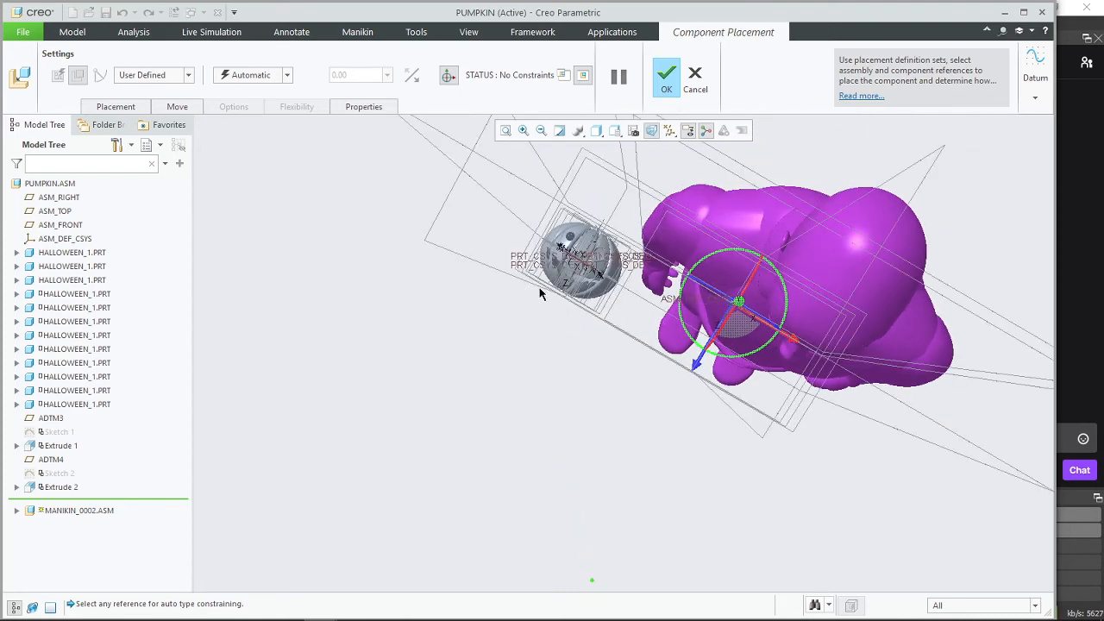
pyautogui.moveTo(500, 239); pyautogui.dragTo(496, 268, button='middle')
pyautogui.keyDown('shift'); pyautogui.moveTo(547, 233); pyautogui.dragTo(515, 270, button='middle'); pyautogui.keyUp('shift')
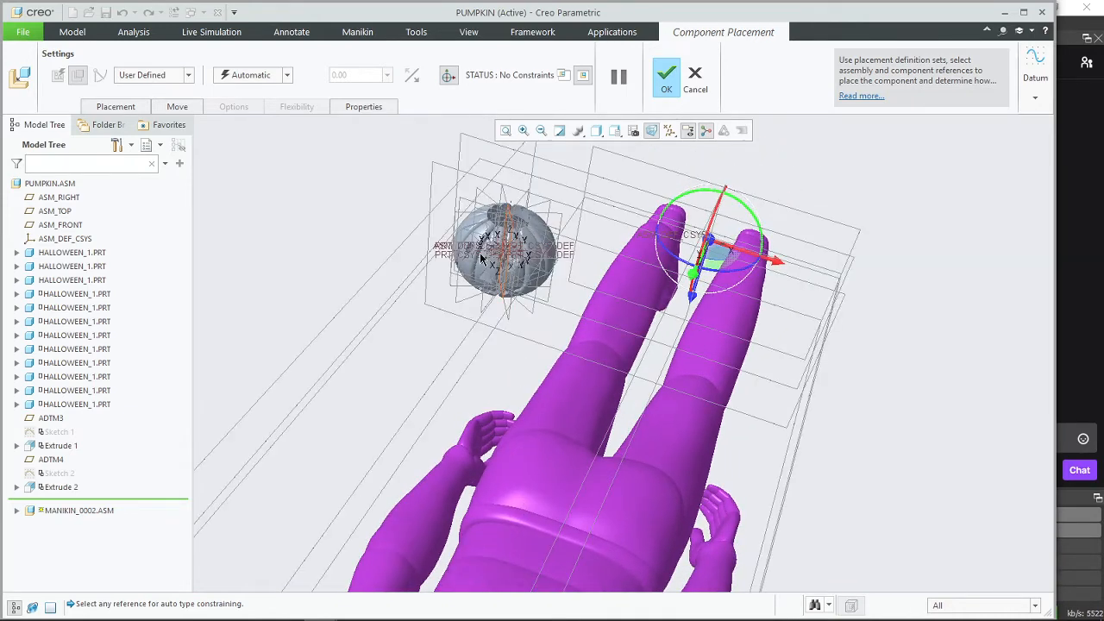
pyautogui.scroll(-3, 471, 280)
pyautogui.scroll(1, 470, 280)
pyautogui.scroll(5, 471, 280)
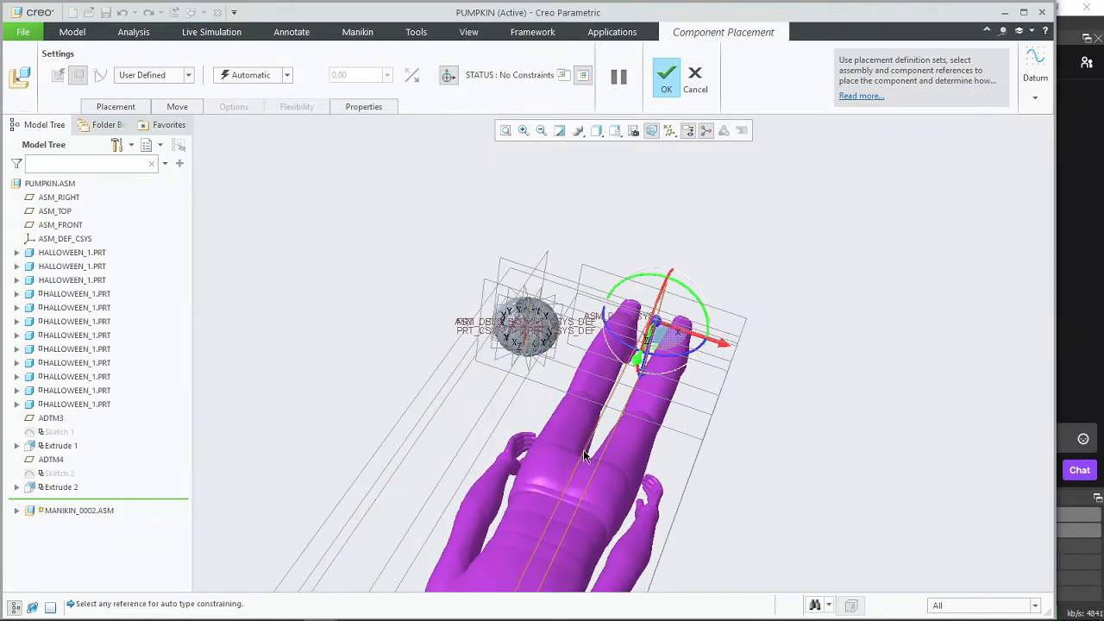
pyautogui.scroll(-3, 525, 276)
pyautogui.scroll(2, 528, 274)
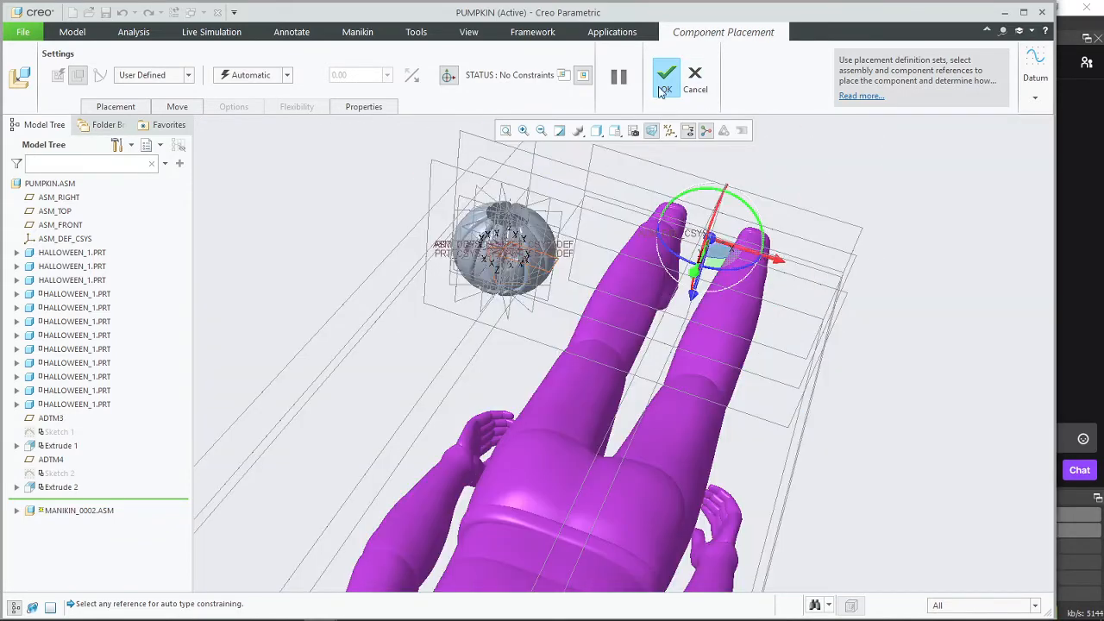
pyautogui.moveTo(534, 365); pyautogui.dragTo(557, 280, button='middle')
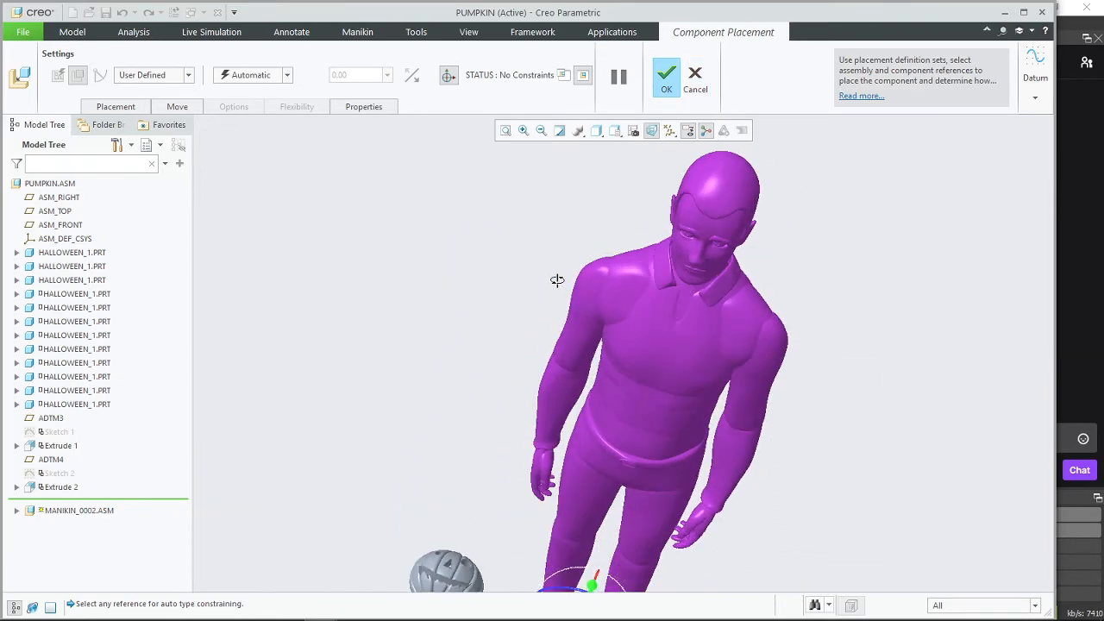
pyautogui.click(695, 77)
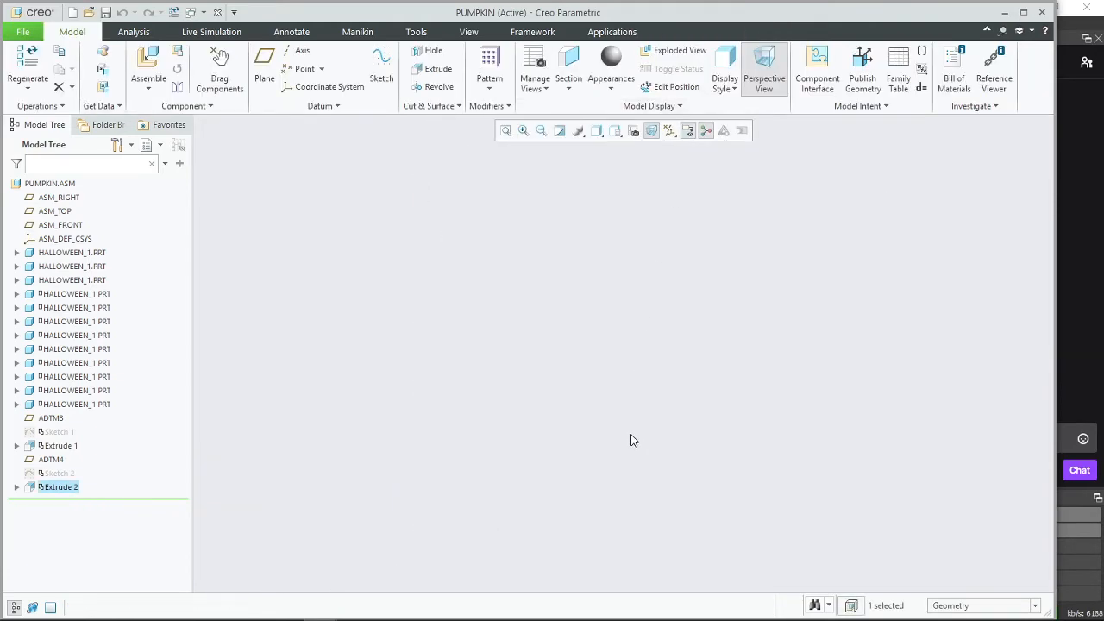
# Step: Bring the whole pumpkin back into view and clear the selection of the top opening's extrude
pyautogui.scroll(2, 630, 436)
pyautogui.moveTo(632, 306); pyautogui.dragTo(531, 416, button='middle')
pyautogui.scroll(-3, 531, 416)
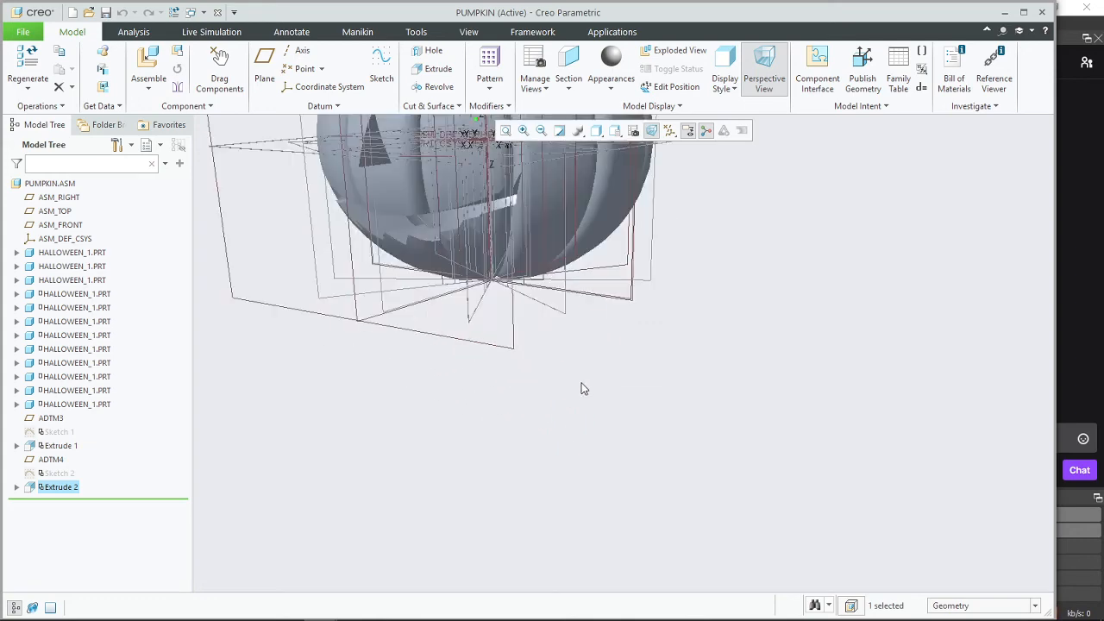
pyautogui.scroll(1, 566, 384)
pyautogui.keyDown('shift'); pyautogui.moveTo(564, 382); pyautogui.dragTo(639, 471, button='middle'); pyautogui.keyUp('shift')
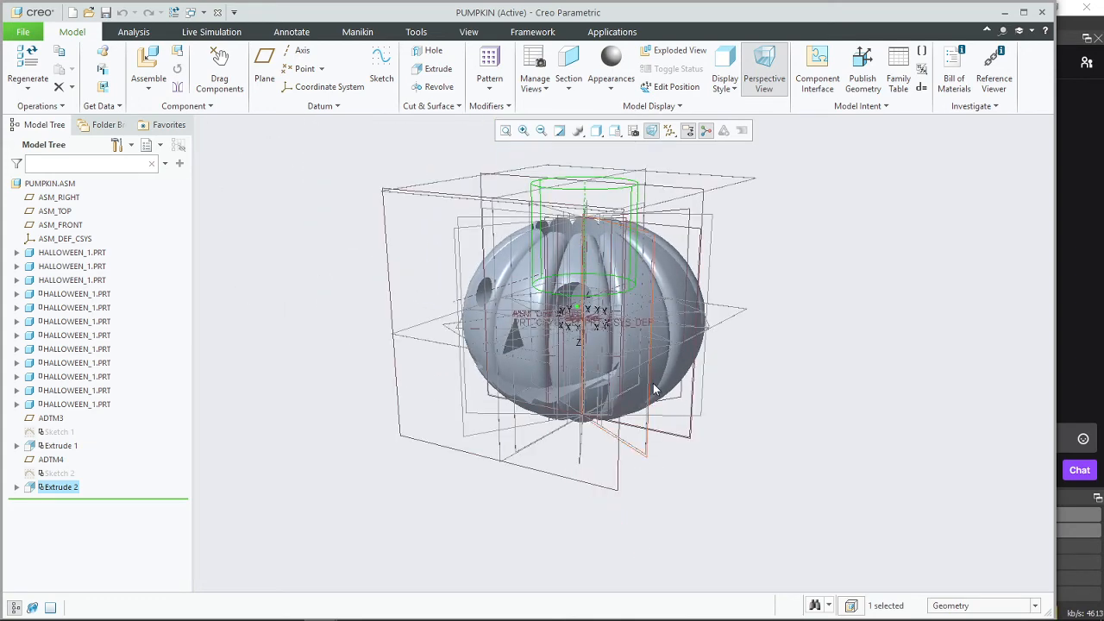
pyautogui.click(795, 421)
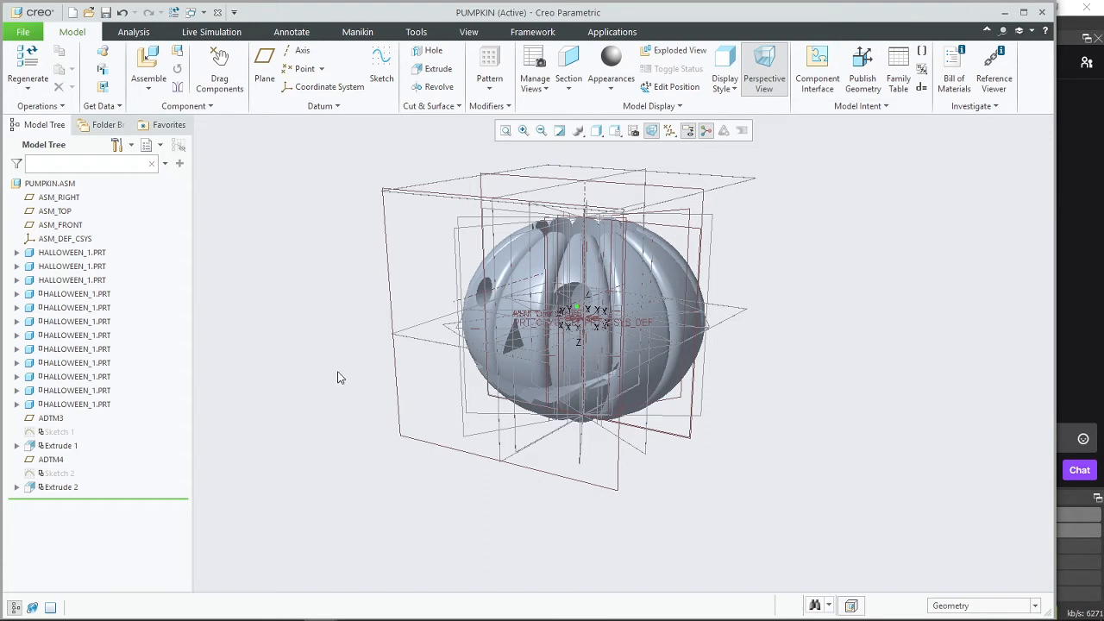
pyautogui.moveTo(353, 619)
pyautogui.scroll(-2, 590, 257)
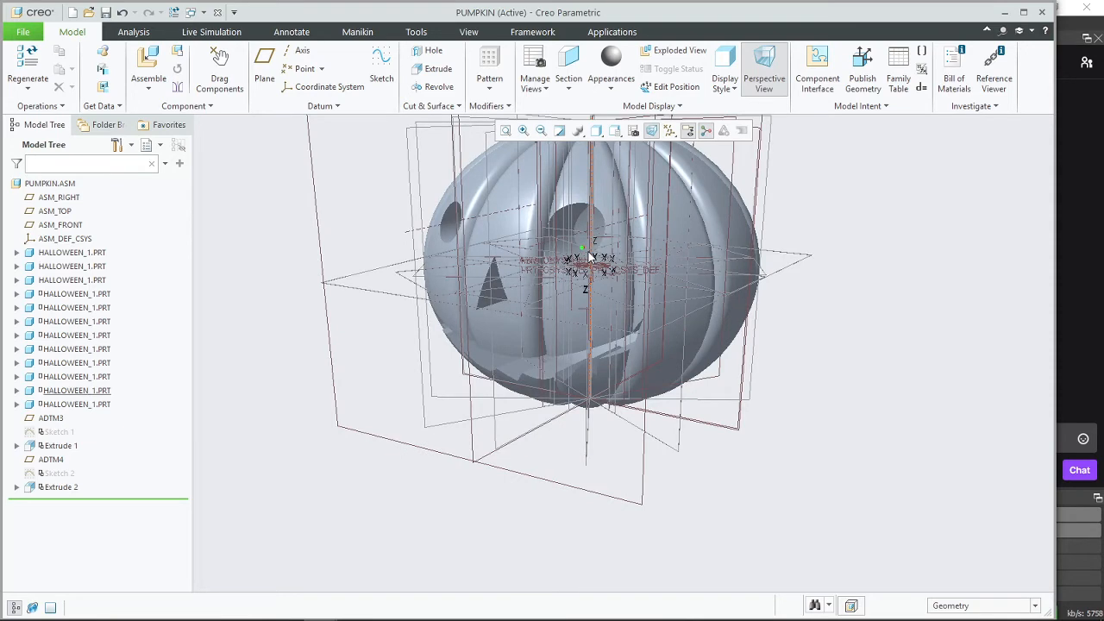
pyautogui.moveTo(589, 251)
pyautogui.keyDown('shift'); pyautogui.mouseDown(button='middle')
pyautogui.moveTo(554, 285)
pyautogui.moveTo(547, 321)
pyautogui.moveTo(552, 379)
pyautogui.moveTo(577, 414)
pyautogui.mouseUp(button='middle'); pyautogui.keyUp('shift')
pyautogui.scroll(-3, 548, 321)
pyautogui.scroll(3, 578, 411)
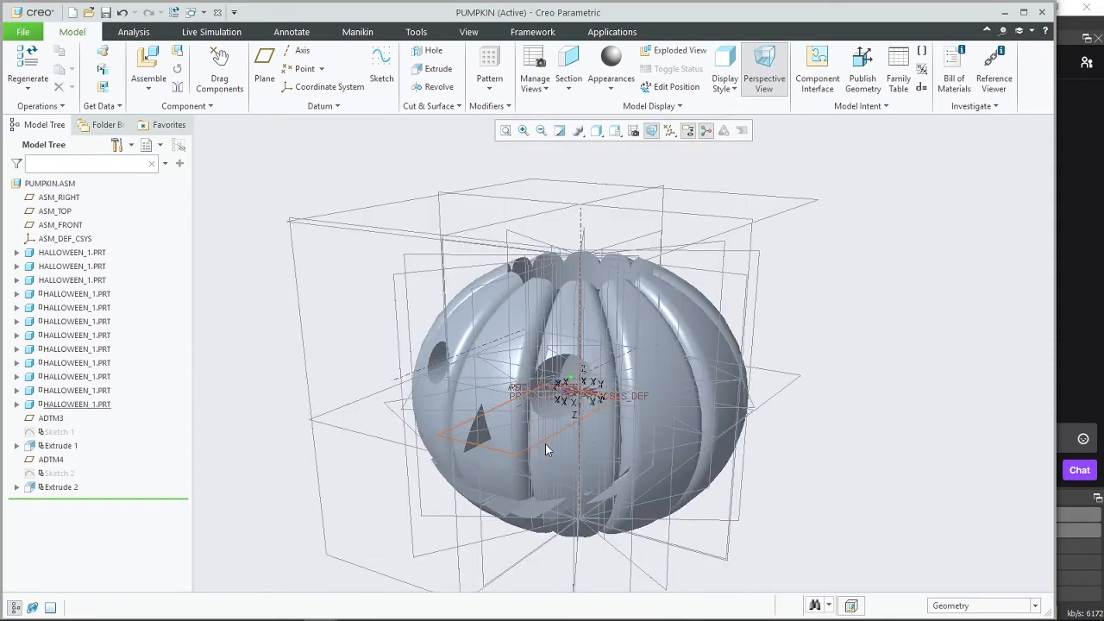
pyautogui.keyDown('shift'); pyautogui.moveTo(545, 448); pyautogui.dragTo(538, 419, button='middle'); pyautogui.keyUp('shift')
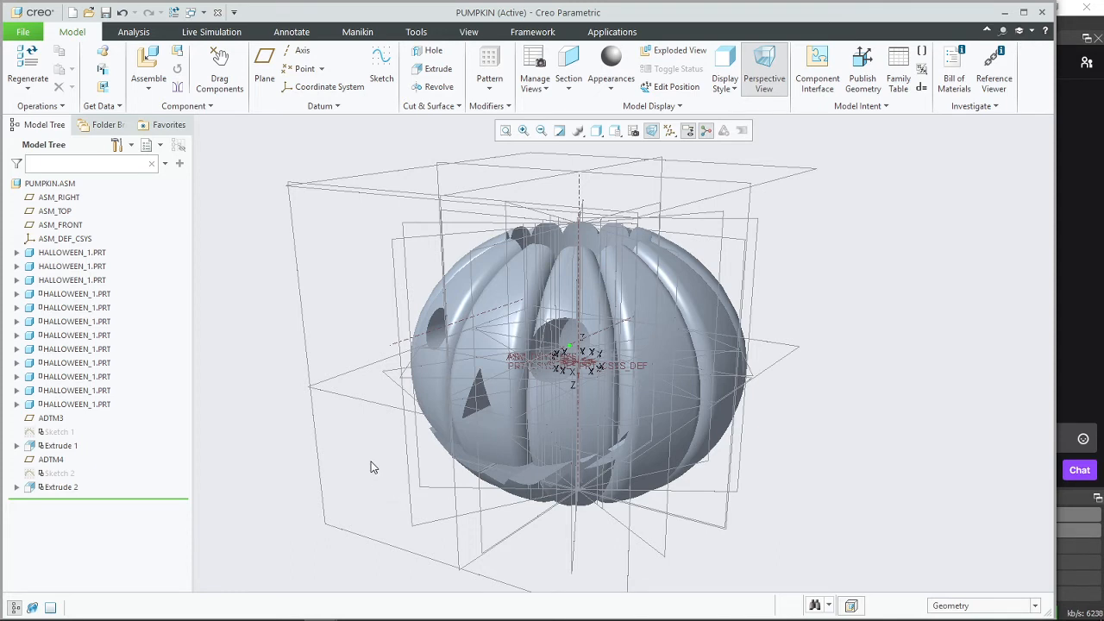
pyautogui.moveTo(287, 607)
pyautogui.moveTo(322, 450)
pyautogui.mouseDown(button='middle')
pyautogui.moveTo(387, 468)
pyautogui.moveTo(322, 469)
pyautogui.mouseUp(button='middle')
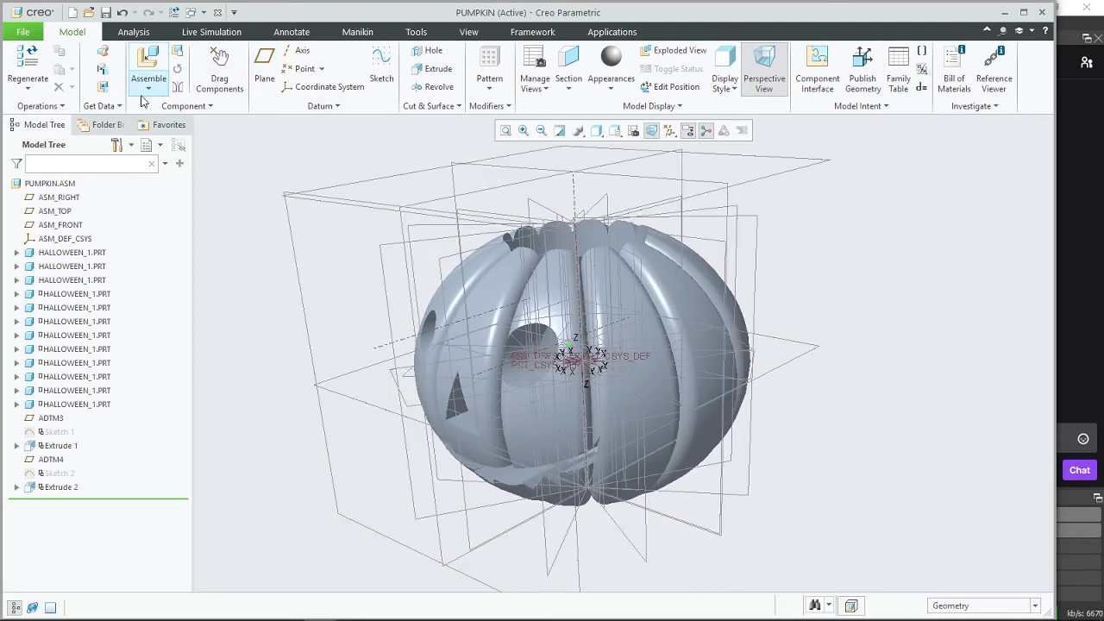
# Step: Switch to the HALLOWEEN_1.PRT segment part, browse the available appearances and start defining a custom appearance
pyautogui.click(200, 13)
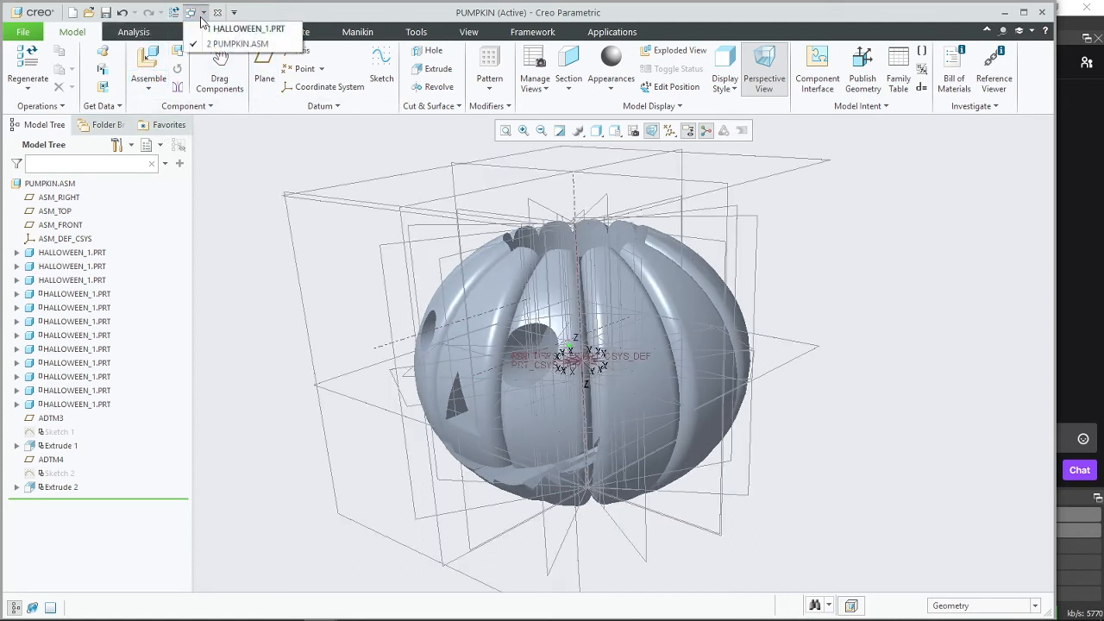
pyautogui.click(207, 28)
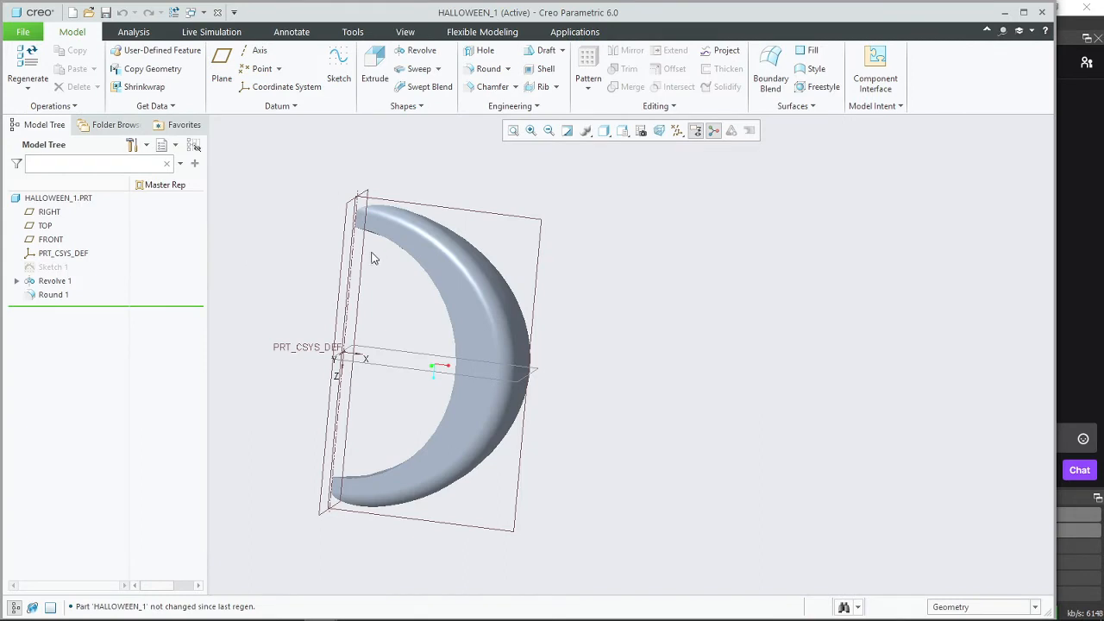
pyautogui.click(412, 34)
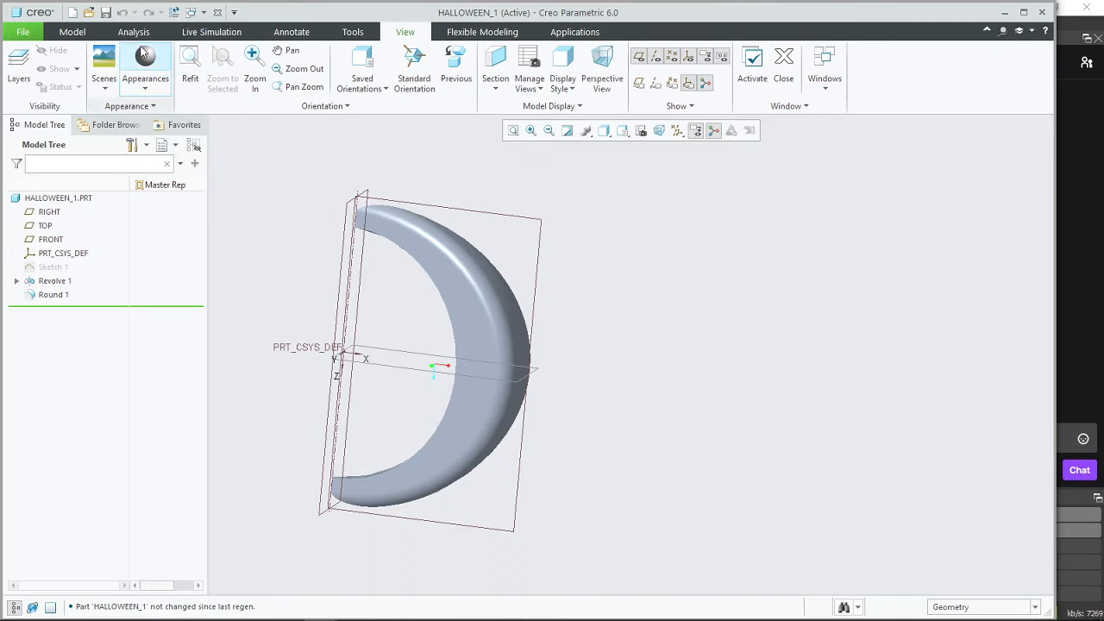
pyautogui.click(149, 88)
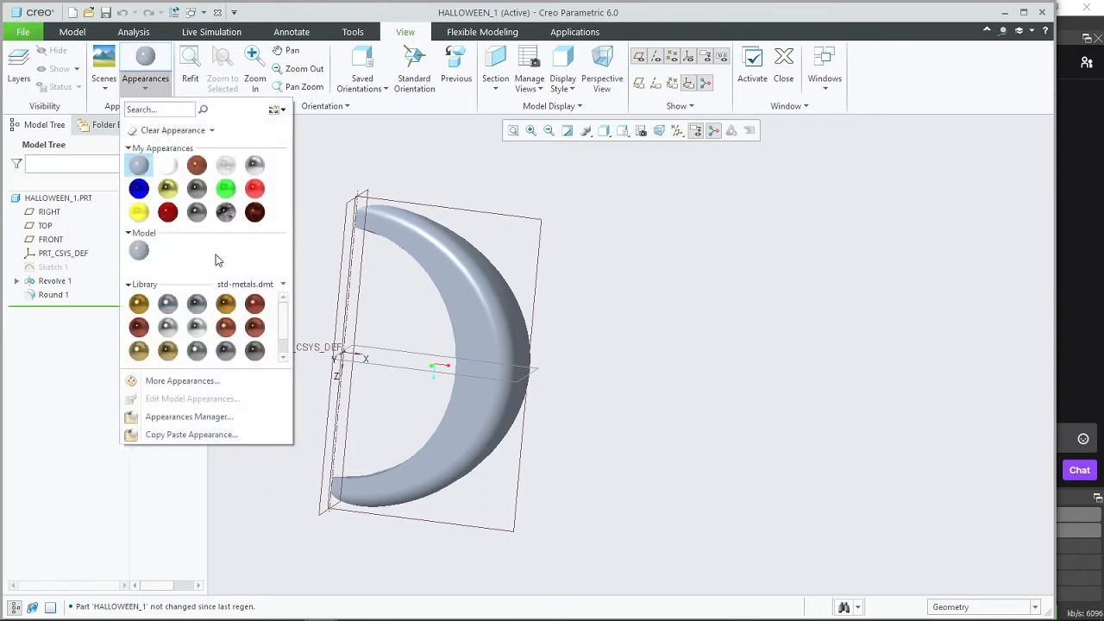
pyautogui.scroll(-2, 286, 339)
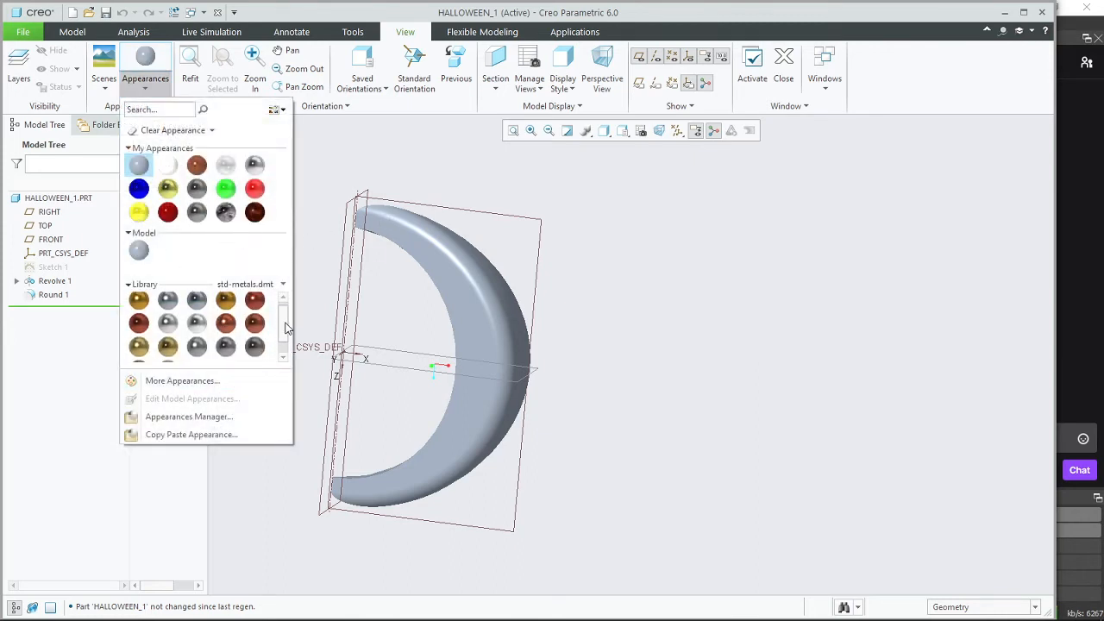
pyautogui.scroll(2, 287, 336)
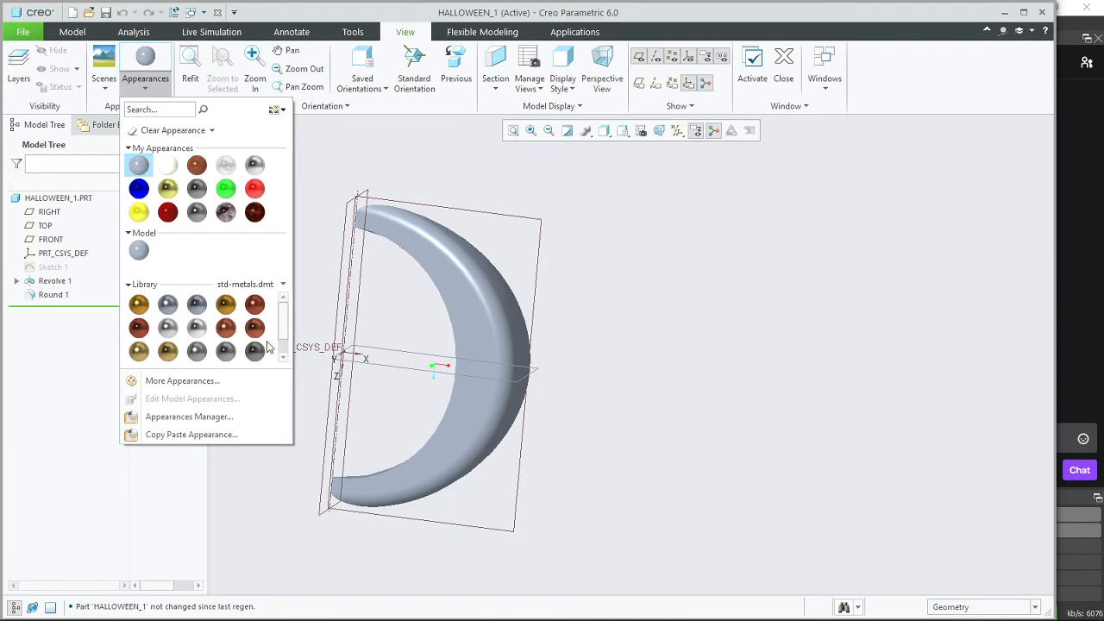
pyautogui.click(181, 381)
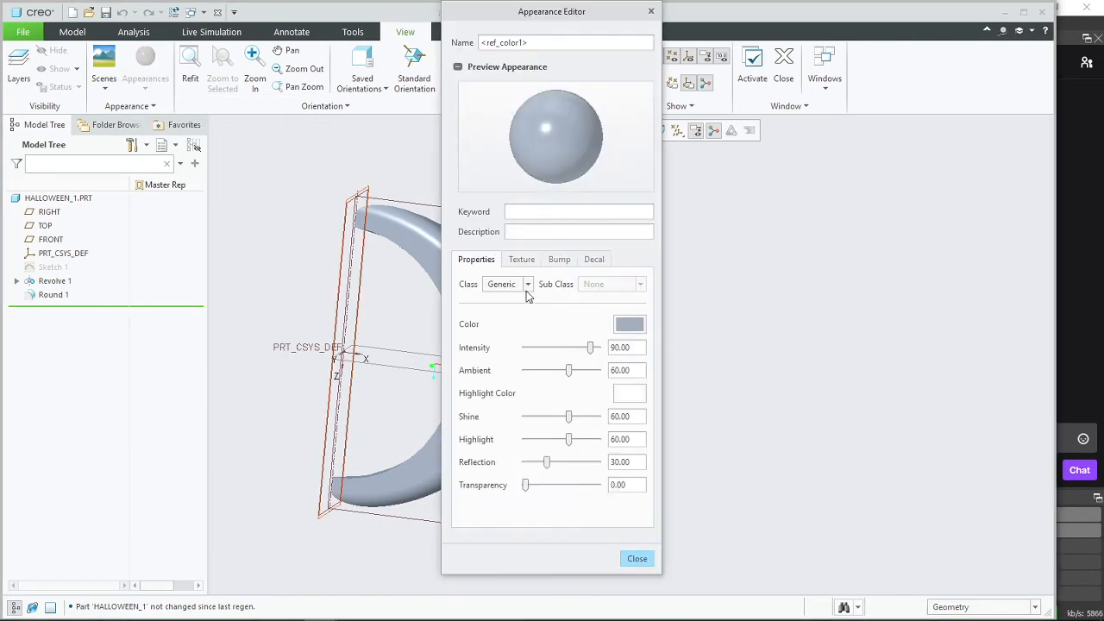
# Step: Define the new appearance's color as an orange with RGB 222.8, 122.0, 35.2
pyautogui.click(629, 324)
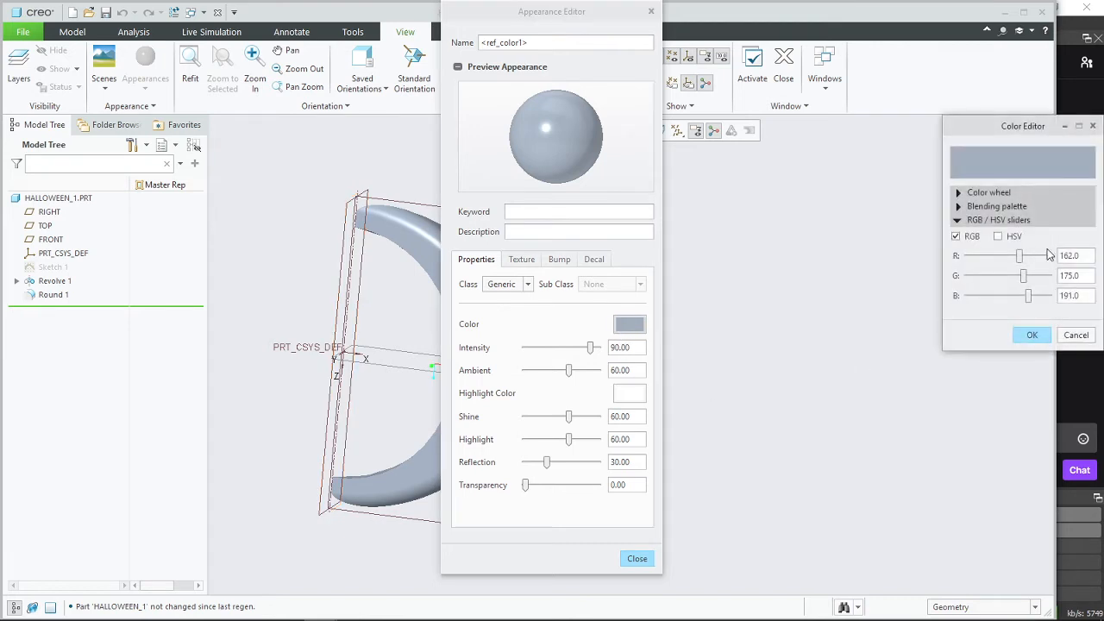
pyautogui.click(983, 193)
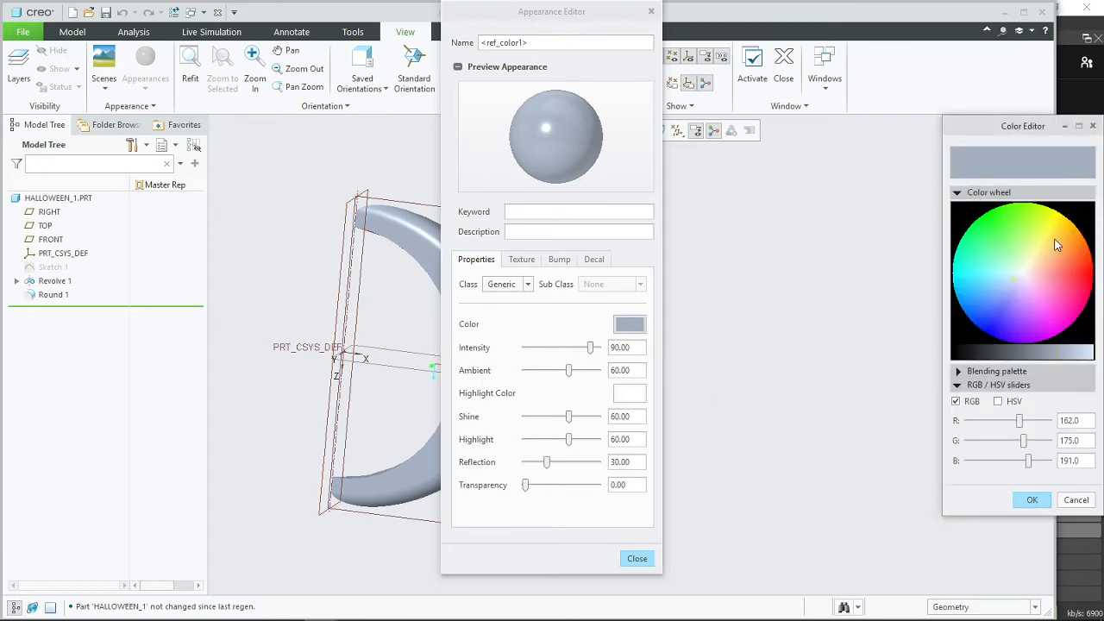
pyautogui.moveTo(1057, 245)
pyautogui.mouseDown()
pyautogui.moveTo(1062, 236)
pyautogui.moveTo(1068, 250)
pyautogui.moveTo(1055, 252)
pyautogui.moveTo(1089, 255)
pyautogui.moveTo(1064, 233)
pyautogui.moveTo(1076, 248)
pyautogui.moveTo(1061, 253)
pyautogui.moveTo(1074, 252)
pyautogui.moveTo(1068, 245)
pyautogui.mouseUp()
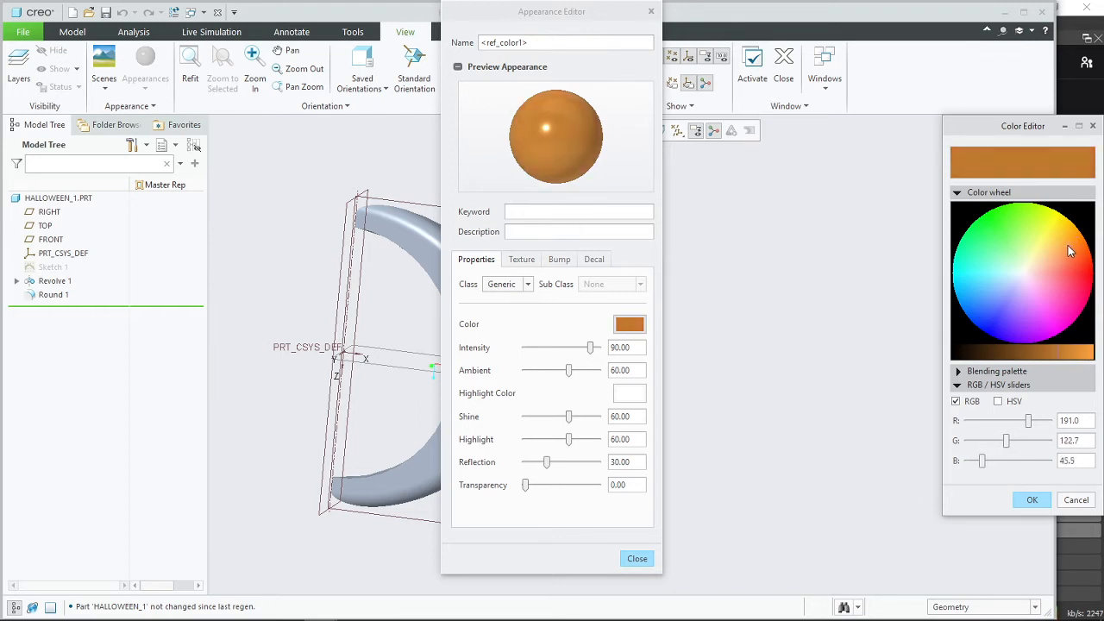
pyautogui.moveTo(1058, 352); pyautogui.dragTo(1078, 352)
pyautogui.click(1077, 258)
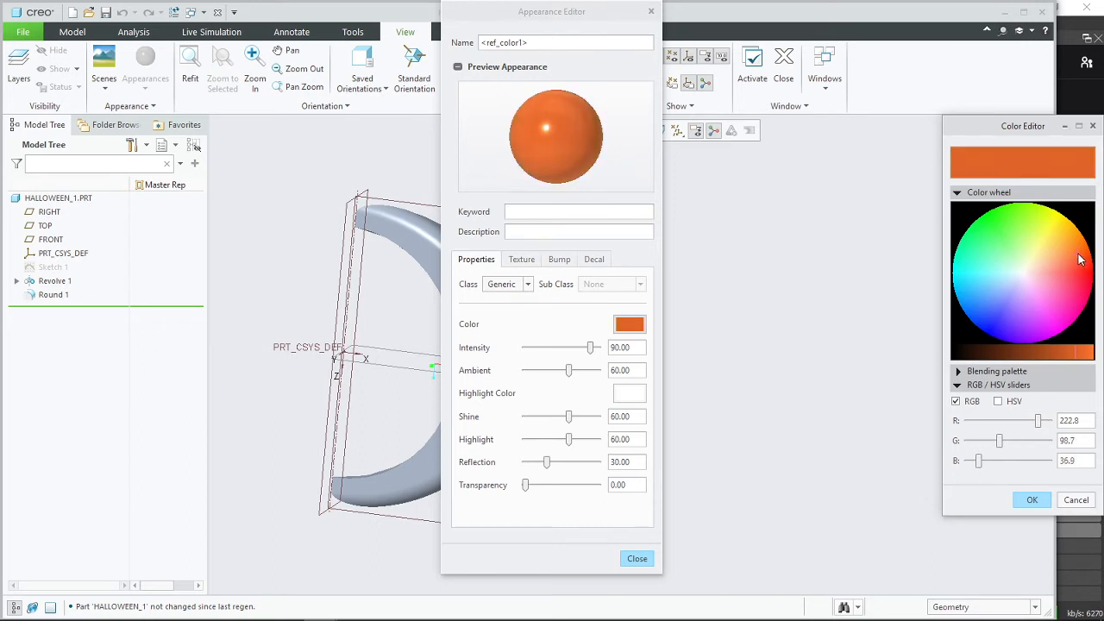
pyautogui.moveTo(1078, 258); pyautogui.dragTo(1077, 247)
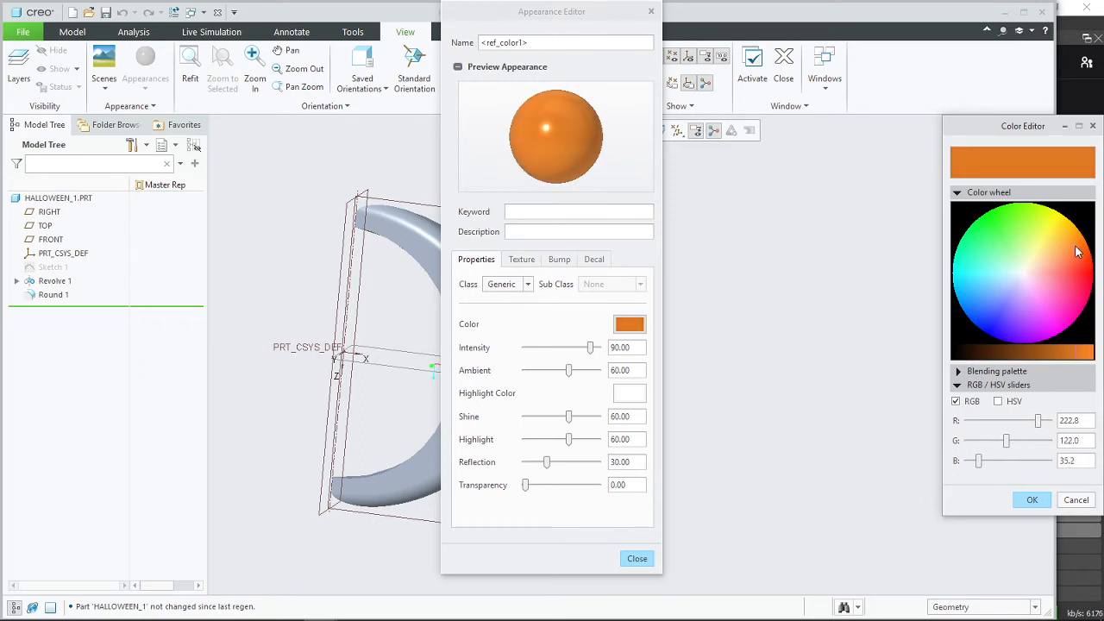
pyautogui.click(1032, 500)
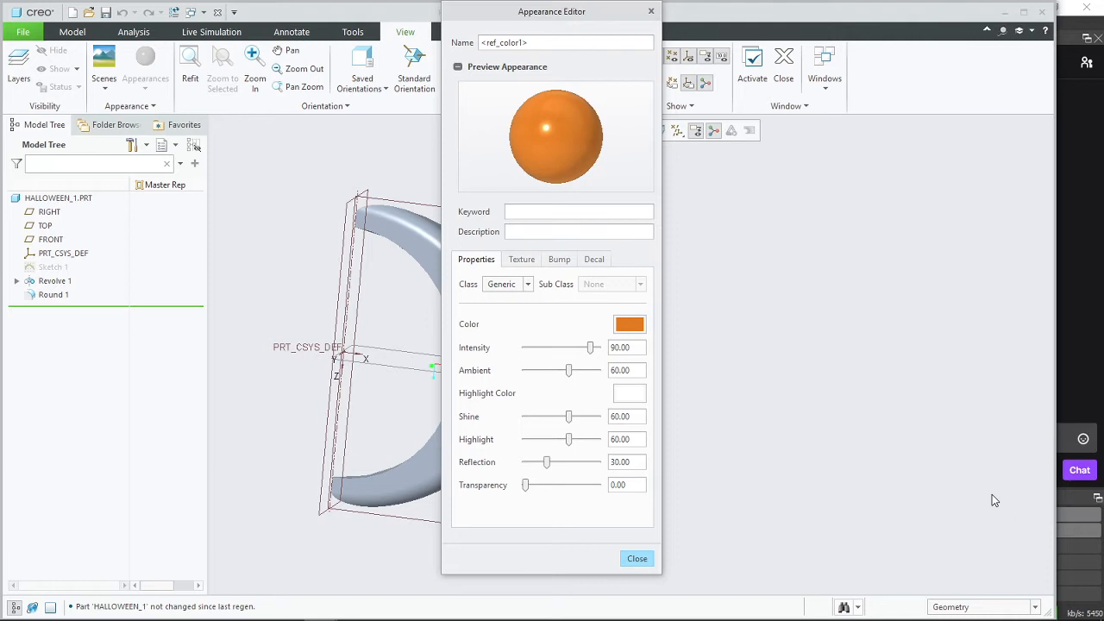
# Step: Apply the orange appearance to the outer face of the pumpkin segment
pyautogui.click(645, 558)
pyautogui.click(518, 286)
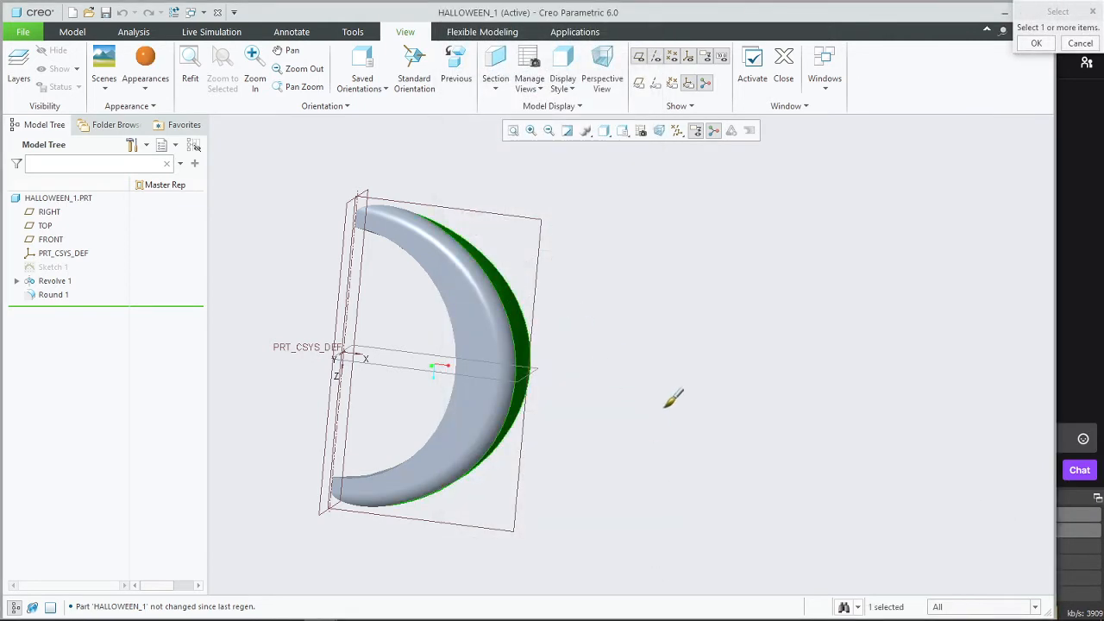
pyautogui.moveTo(674, 398)
pyautogui.mouseDown(button='middle')
pyautogui.moveTo(636, 404)
pyautogui.moveTo(603, 345)
pyautogui.mouseUp(button='middle')
pyautogui.middleClick(604, 345)
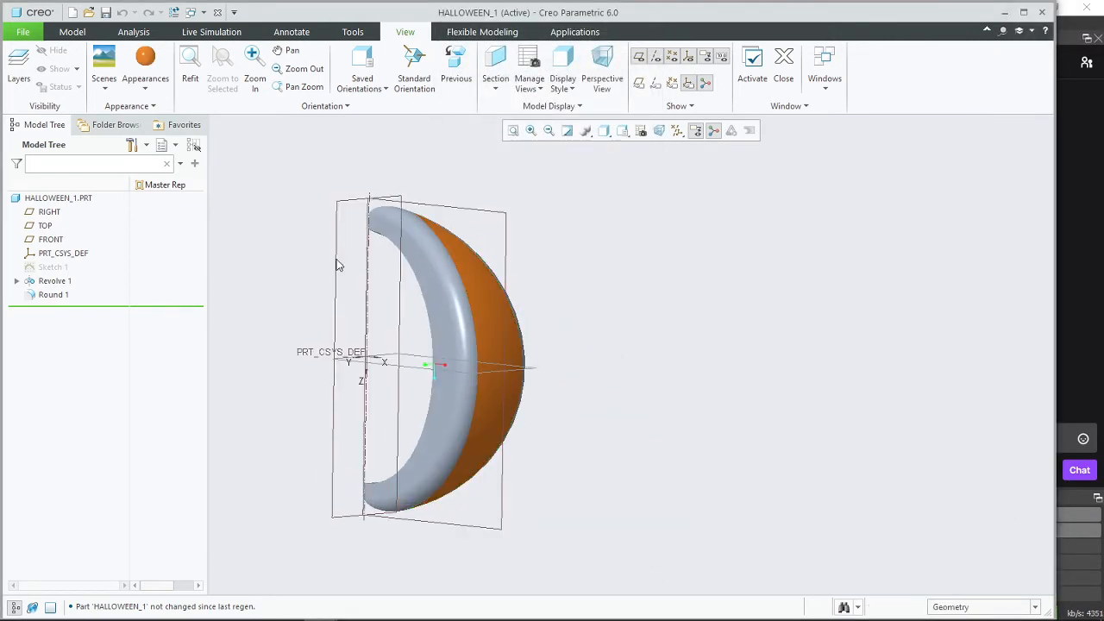
# Step: Apply the same orange appearance to the segment's rounded faces on both sides, leaving no grey on the visible outside
pyautogui.click(145, 59)
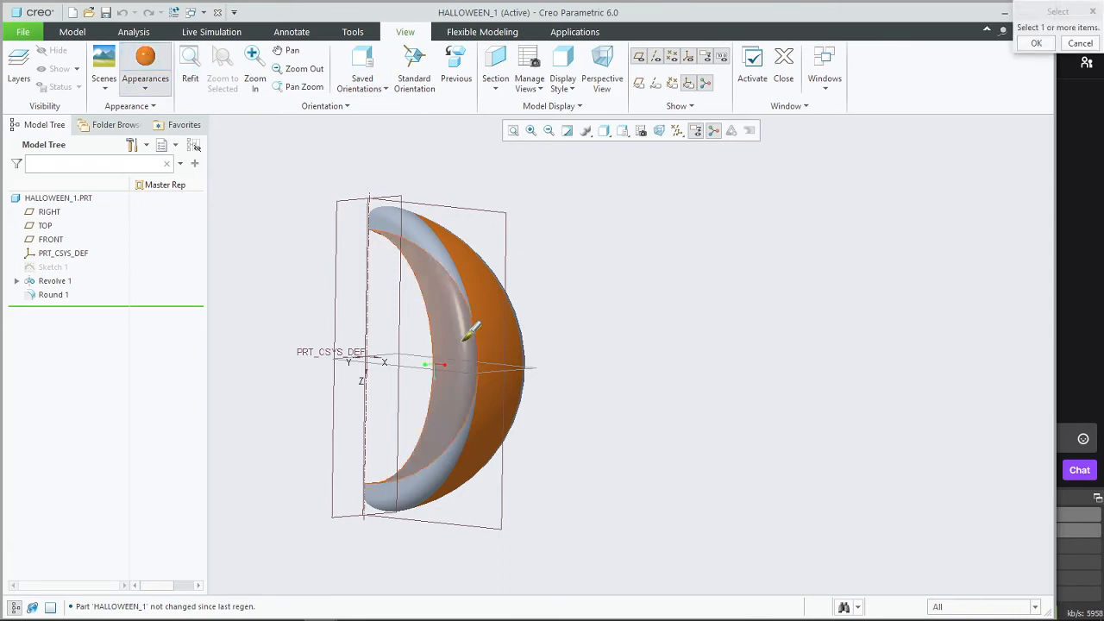
pyautogui.click(475, 331)
pyautogui.moveTo(525, 394); pyautogui.dragTo(463, 380, button='middle')
pyautogui.keyDown('ctrl'); pyautogui.click(386, 353); pyautogui.keyUp('ctrl')
pyautogui.moveTo(426, 338); pyautogui.dragTo(509, 319, button='middle')
pyautogui.middleClick(599, 368)
pyautogui.moveTo(598, 368); pyautogui.dragTo(579, 414, button='middle')
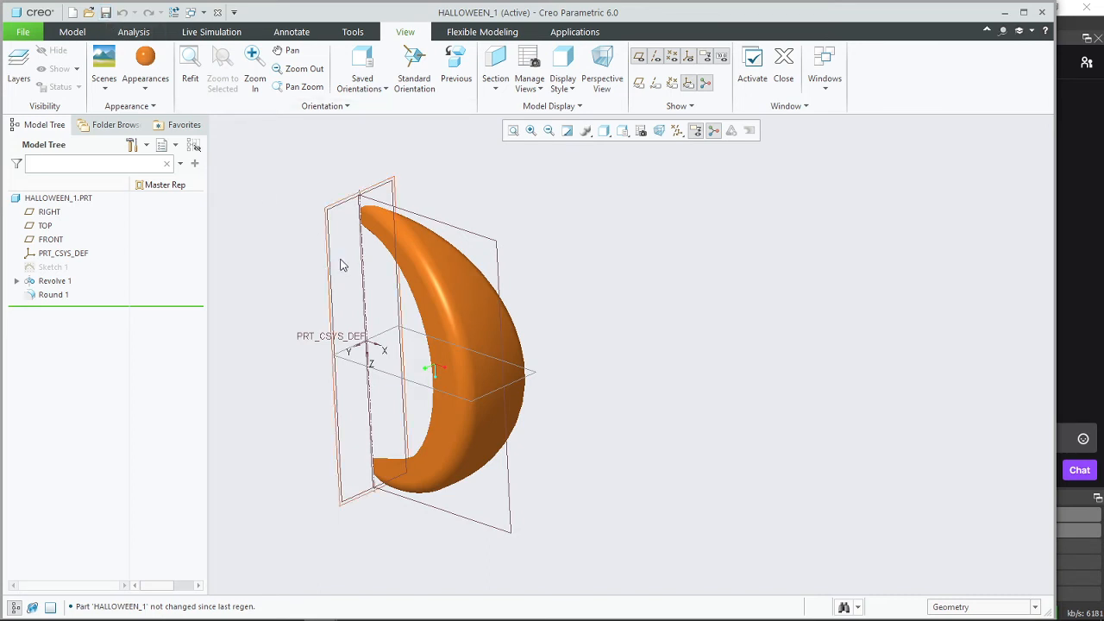
# Step: Create a second custom appearance with a yellow color of about RGB 217, 196, 31
pyautogui.moveTo(341, 264); pyautogui.dragTo(439, 263, button='middle')
pyautogui.click(155, 66)
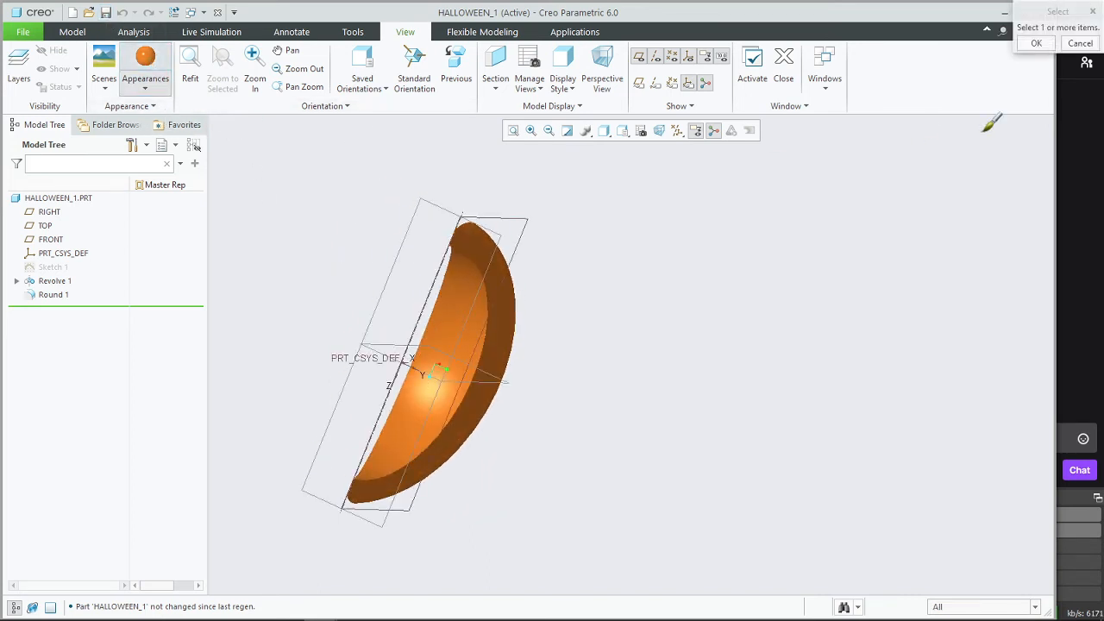
pyautogui.click(1080, 43)
pyautogui.click(148, 90)
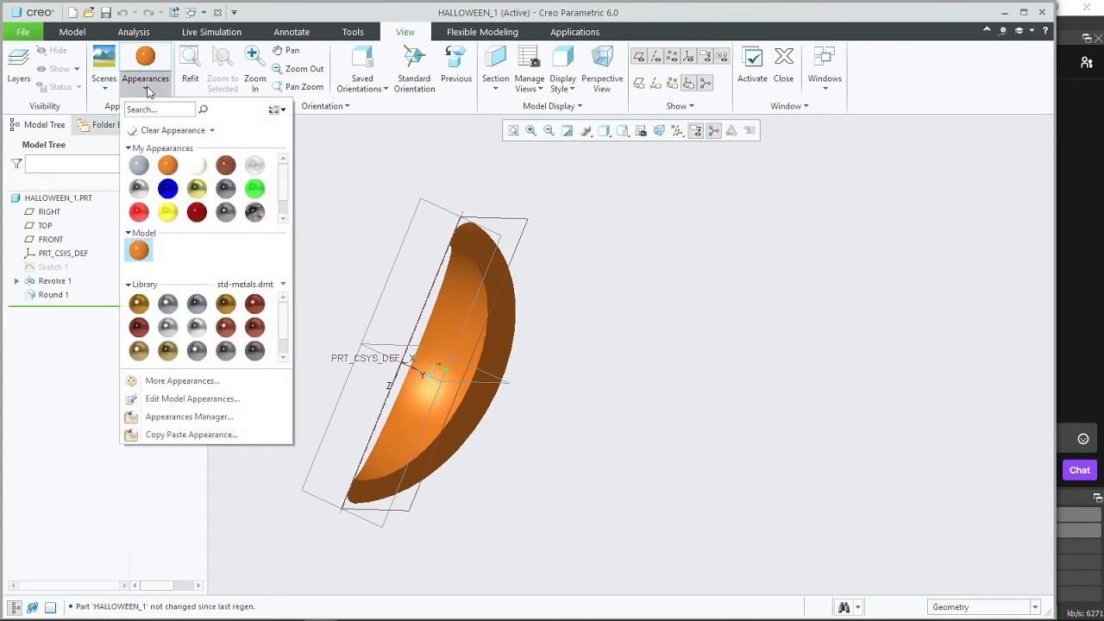
pyautogui.click(148, 90)
pyautogui.click(147, 89)
pyautogui.click(176, 384)
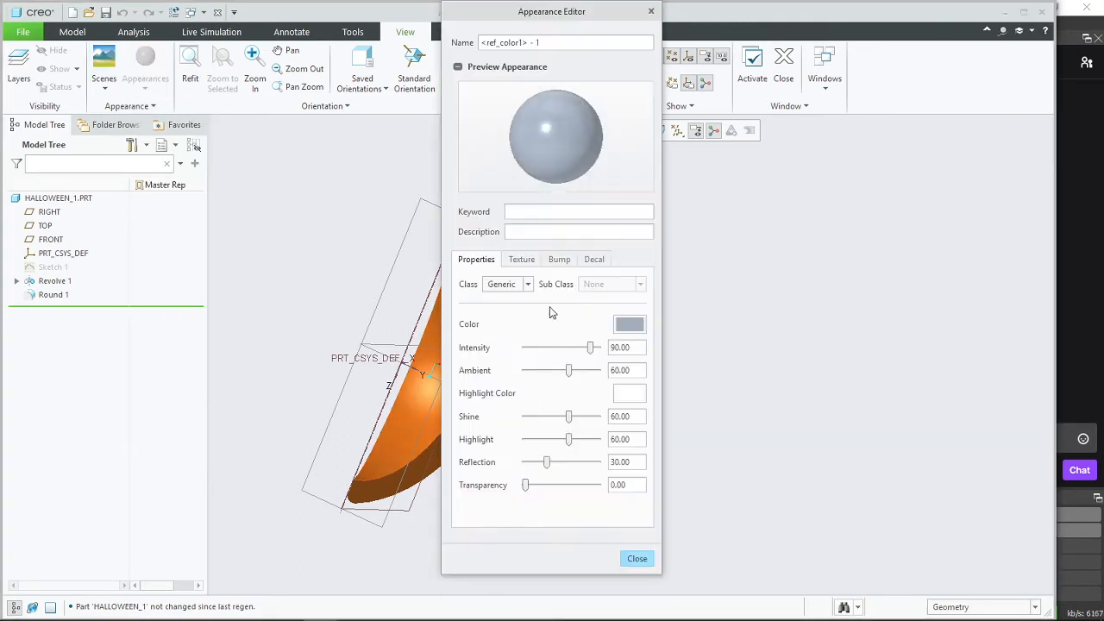
pyautogui.click(629, 324)
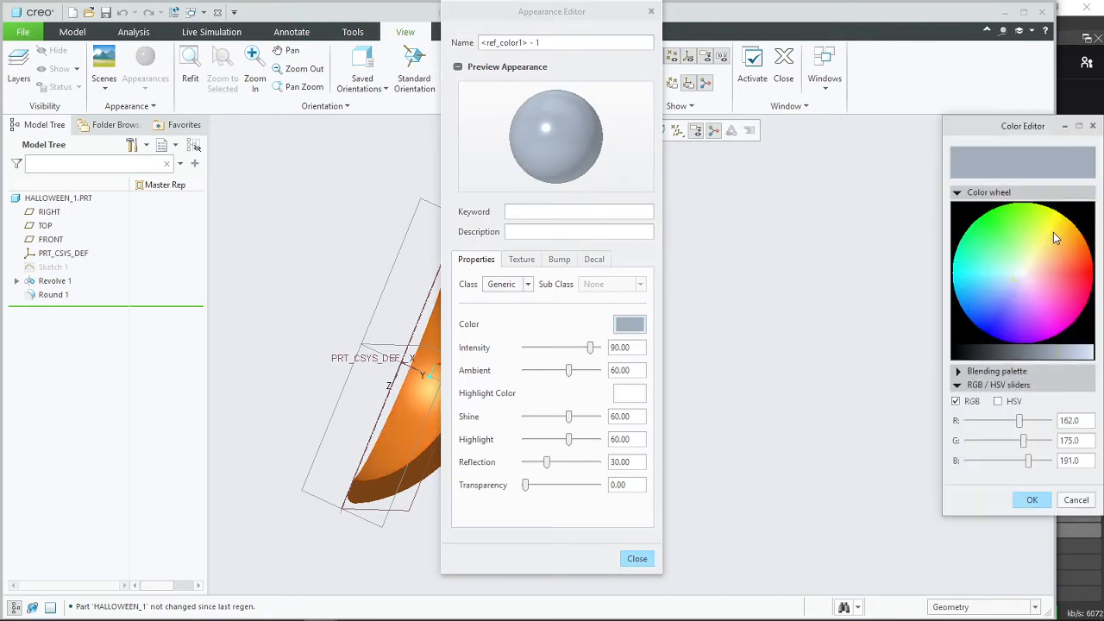
pyautogui.moveTo(1053, 232); pyautogui.dragTo(1064, 227)
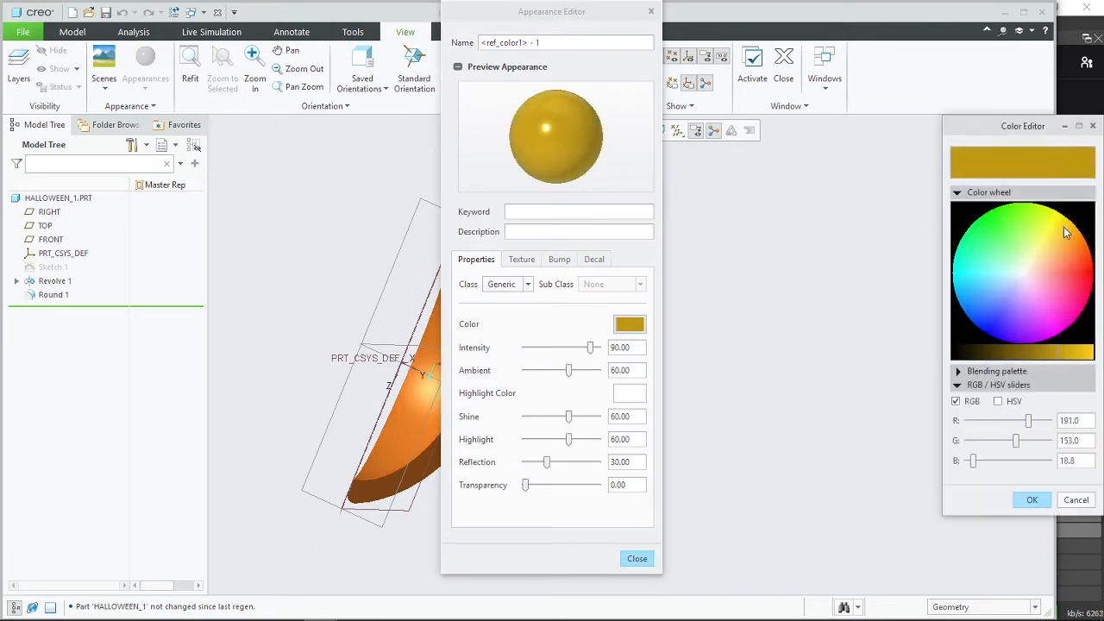
pyautogui.click(1076, 357)
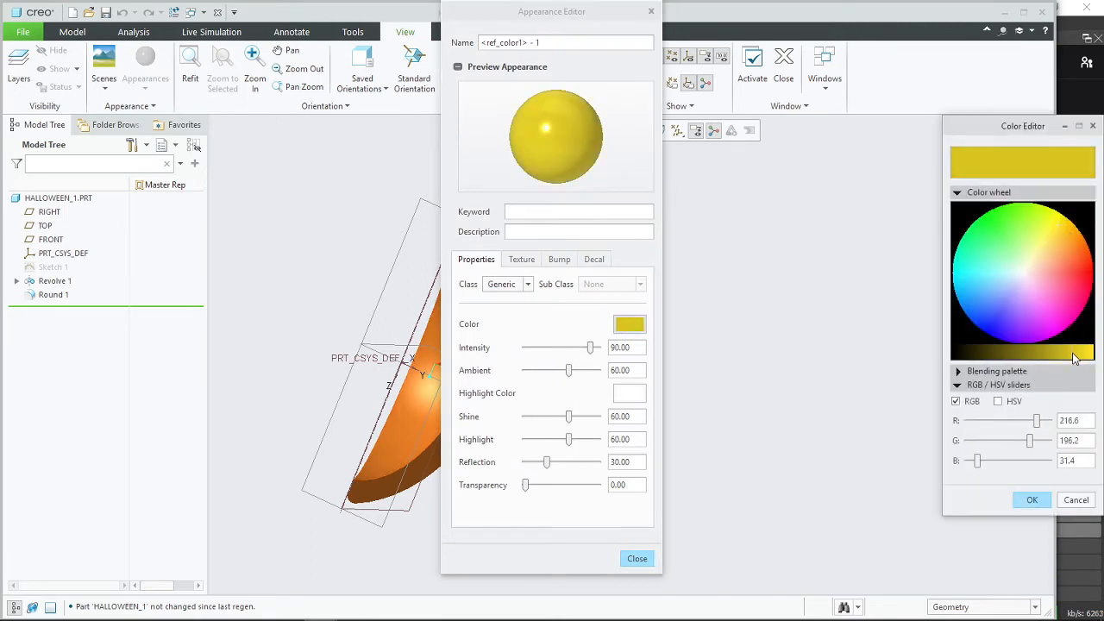
pyautogui.click(1032, 500)
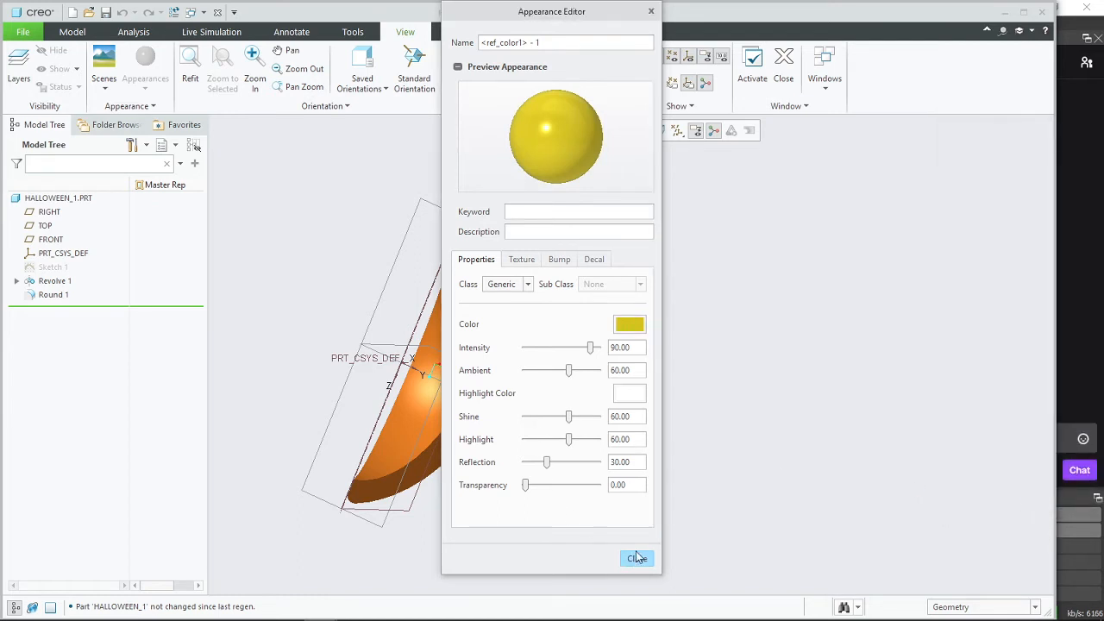
# Step: Apply the yellow appearance to the segment's concave inner face and the adjoining flat side face
pyautogui.click(636, 558)
pyautogui.click(487, 371)
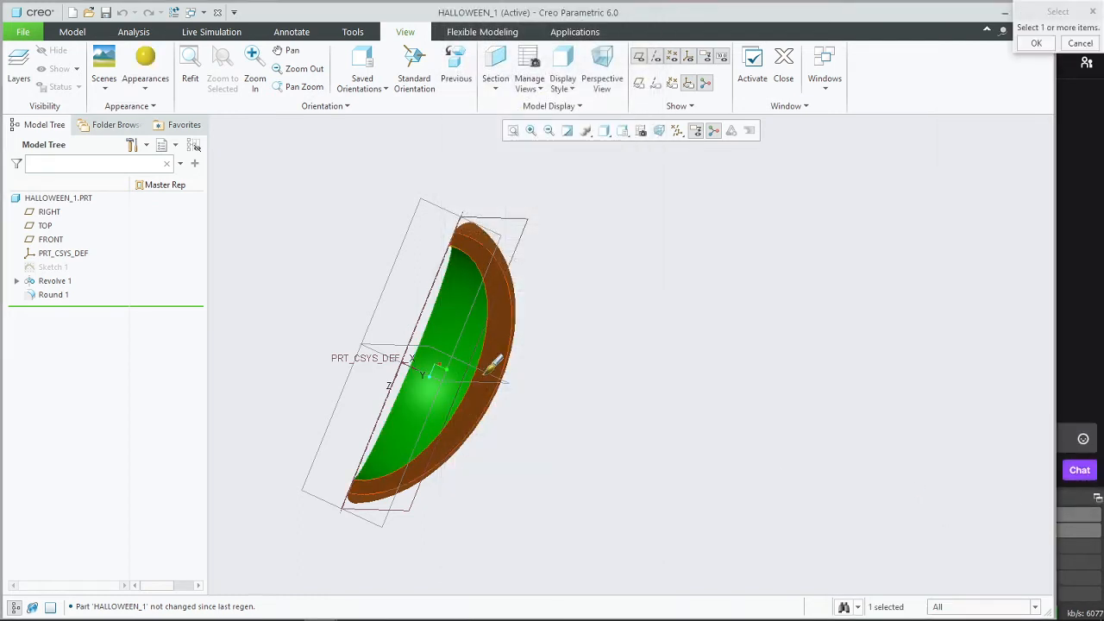
pyautogui.keyDown('ctrl'); pyautogui.click(493, 366); pyautogui.keyUp('ctrl')
pyautogui.moveTo(493, 367); pyautogui.dragTo(517, 357, button='middle')
pyautogui.middleClick(588, 366)
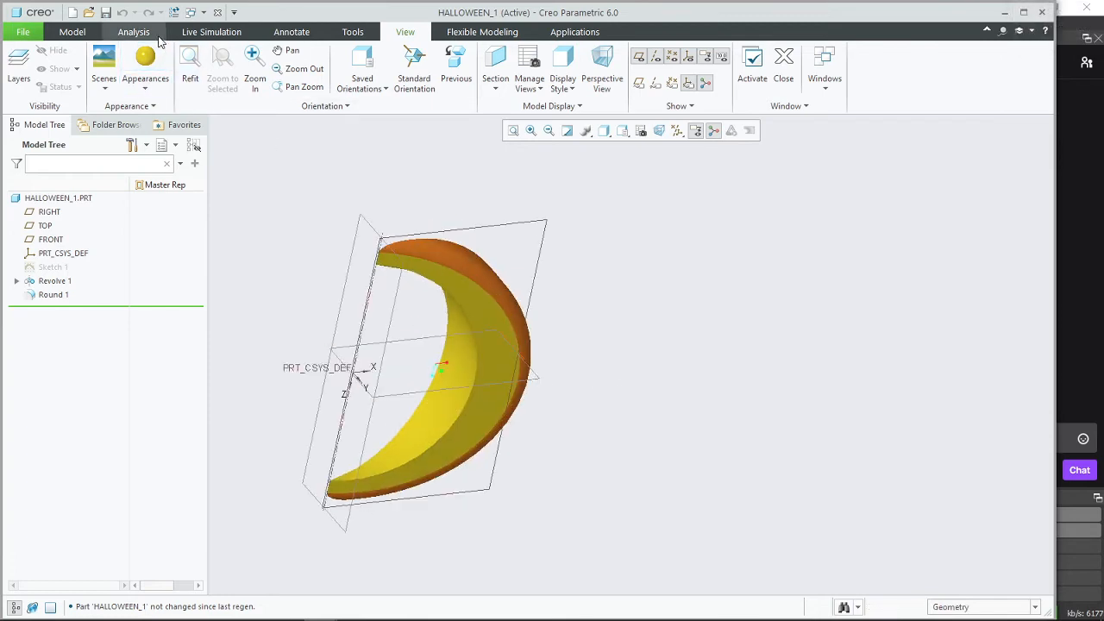
# Step: Save the segment part, switch to the PUMPKIN.ASM window and check the colored pumpkin from several angles
pyautogui.click(106, 12)
pyautogui.click(207, 12)
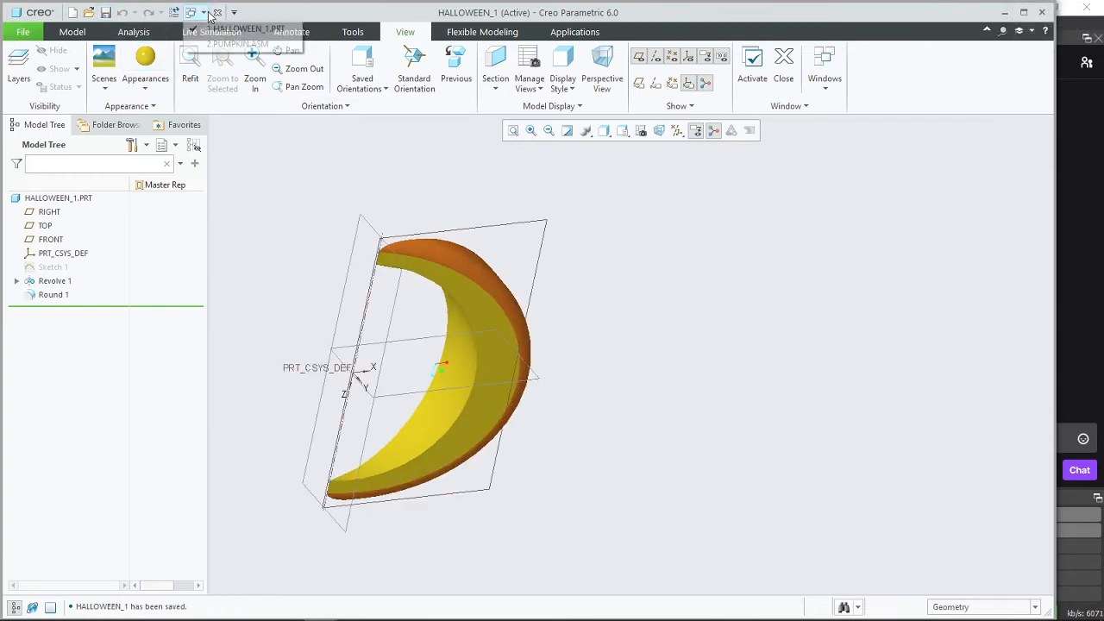
pyautogui.click(235, 43)
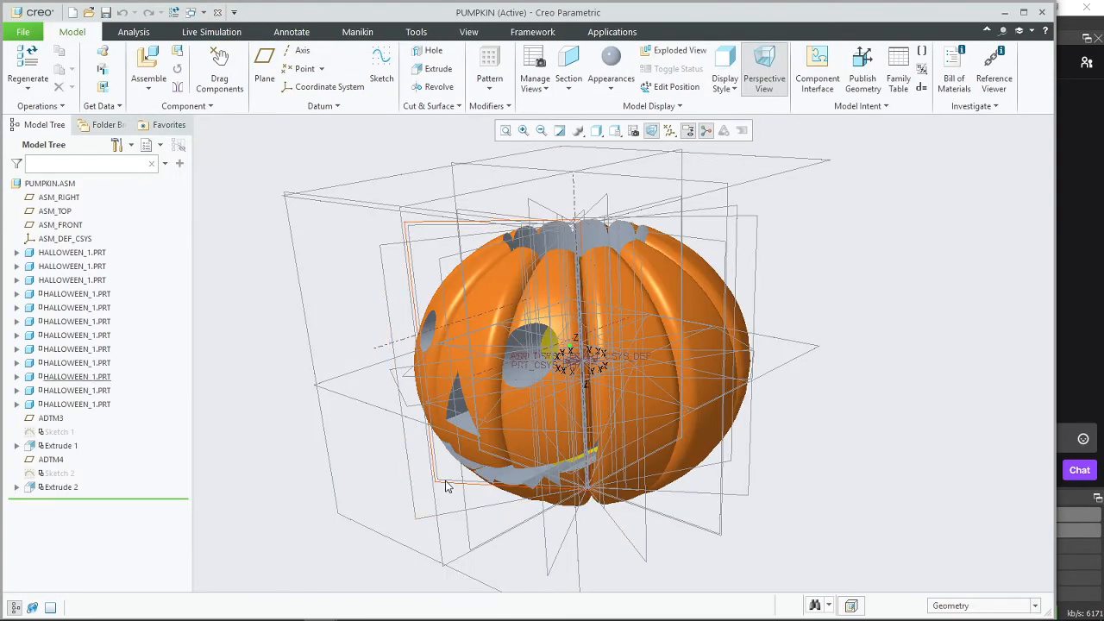
pyautogui.moveTo(446, 487); pyautogui.dragTo(444, 517, button='middle')
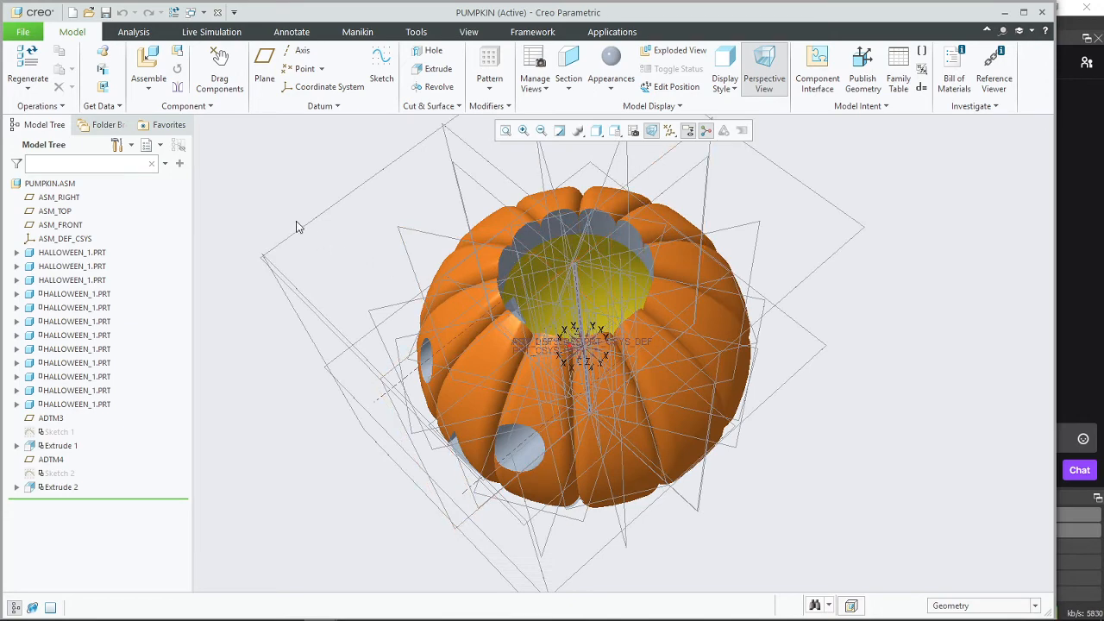
pyautogui.moveTo(606, 442); pyautogui.dragTo(508, 371, button='middle')
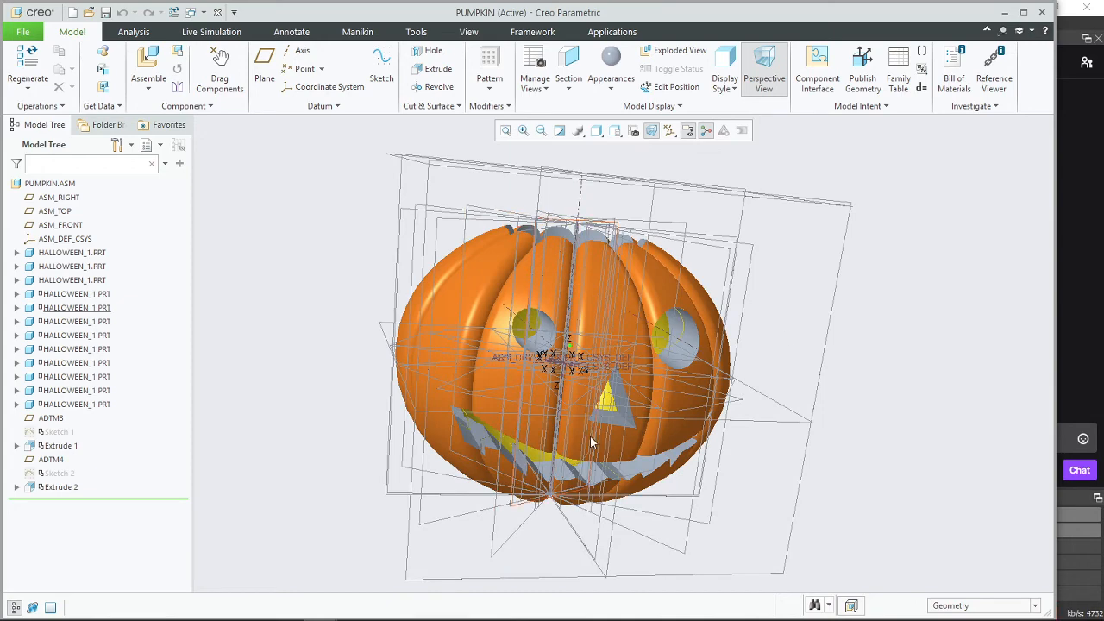
# Step: Apply the current grey appearance to the whole pumpkin segment containing the eye hole beside the nose
pyautogui.click(468, 31)
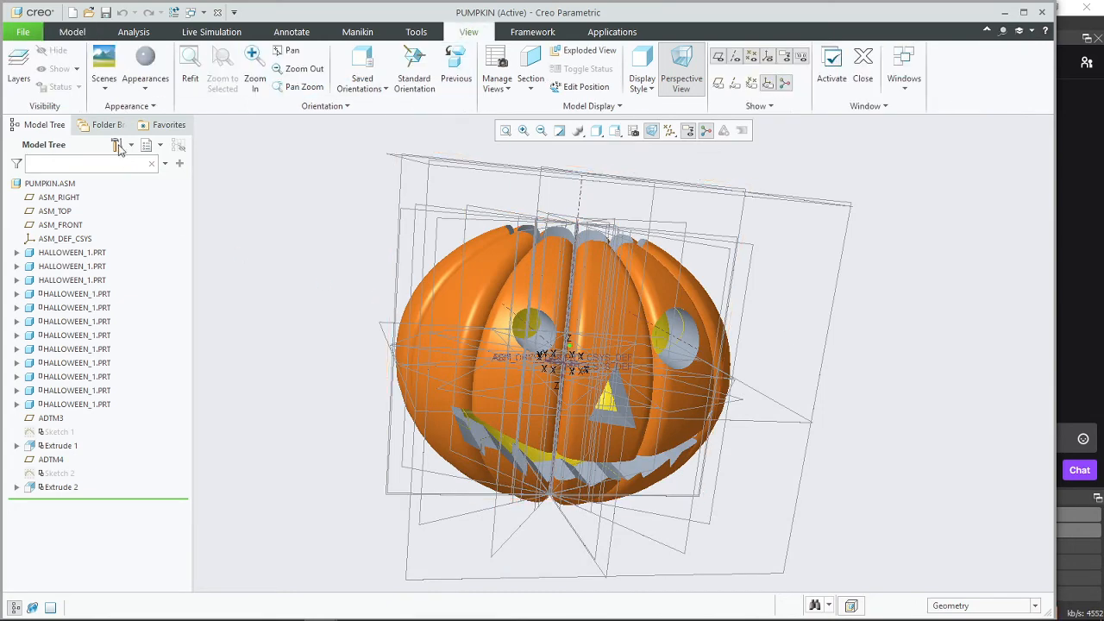
pyautogui.moveTo(627, 411); pyautogui.dragTo(519, 378, button='middle')
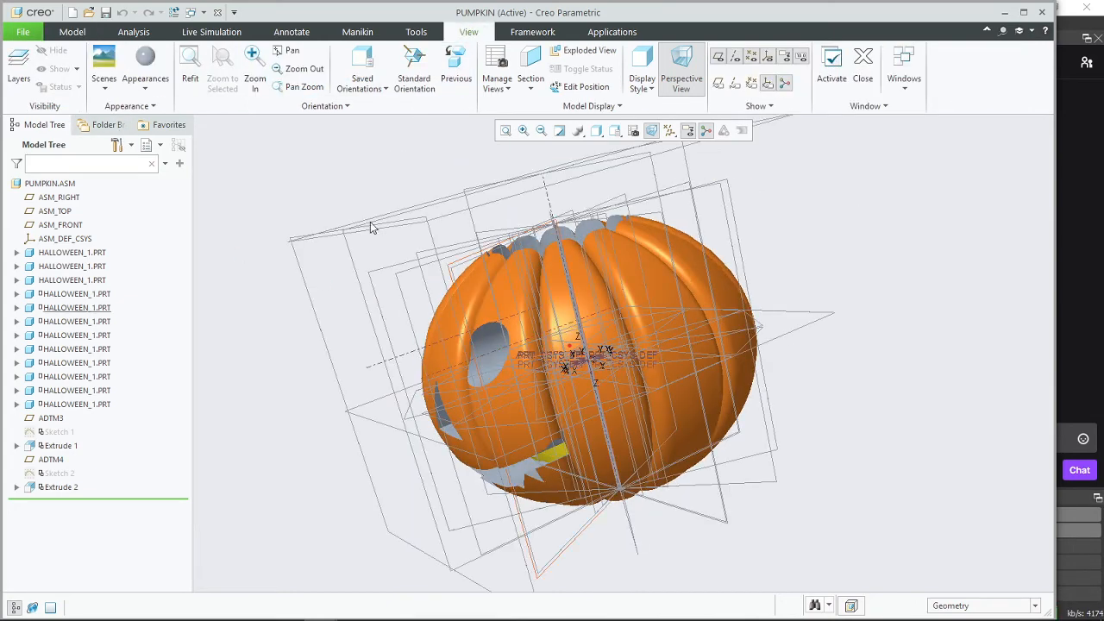
pyautogui.click(145, 82)
pyautogui.click(146, 83)
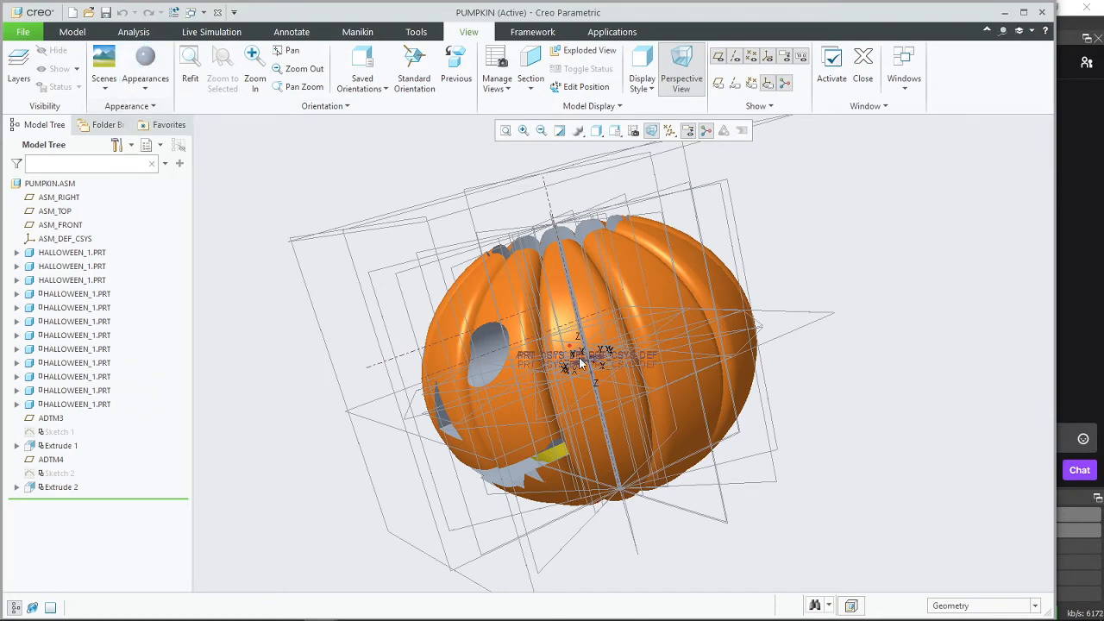
pyautogui.moveTo(608, 392)
pyautogui.mouseDown(button='middle')
pyautogui.moveTo(578, 380)
pyautogui.moveTo(539, 462)
pyautogui.moveTo(561, 500)
pyautogui.moveTo(589, 335)
pyautogui.moveTo(617, 417)
pyautogui.moveTo(608, 365)
pyautogui.mouseUp(button='middle')
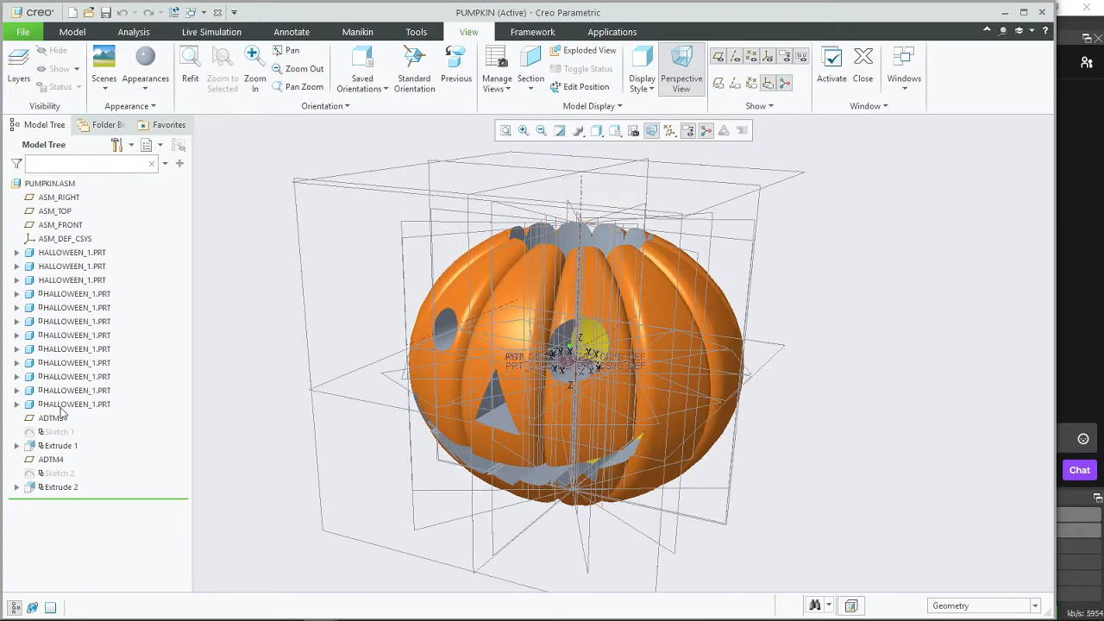
pyautogui.click(154, 88)
pyautogui.click(154, 89)
pyautogui.click(156, 62)
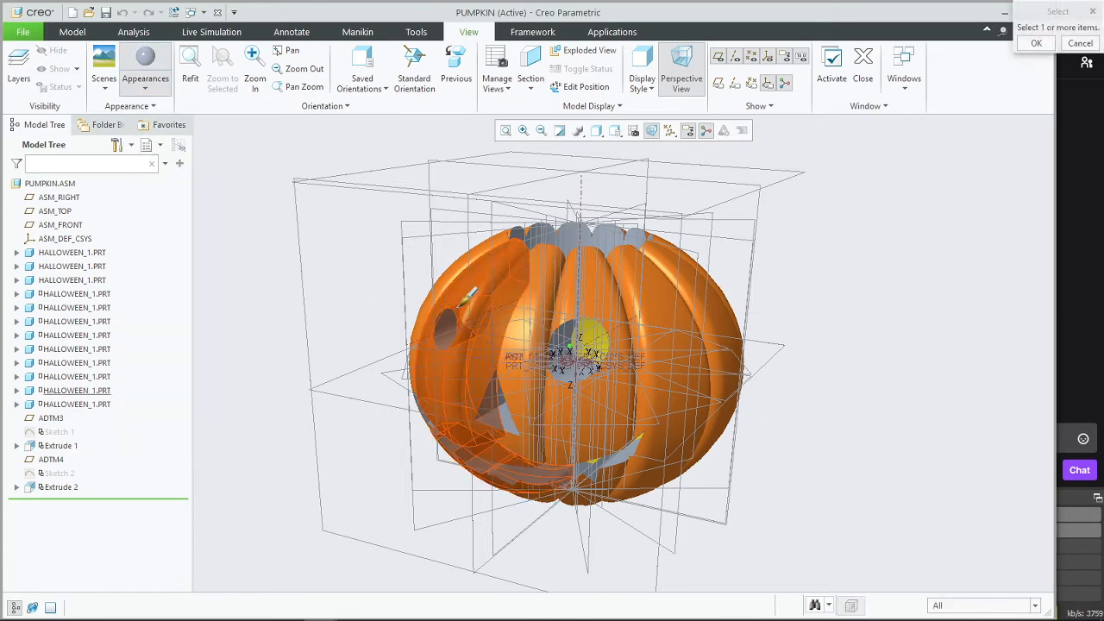
pyautogui.click(463, 297)
pyautogui.middleClick(282, 432)
pyautogui.moveTo(282, 431); pyautogui.dragTo(402, 362, button='middle')
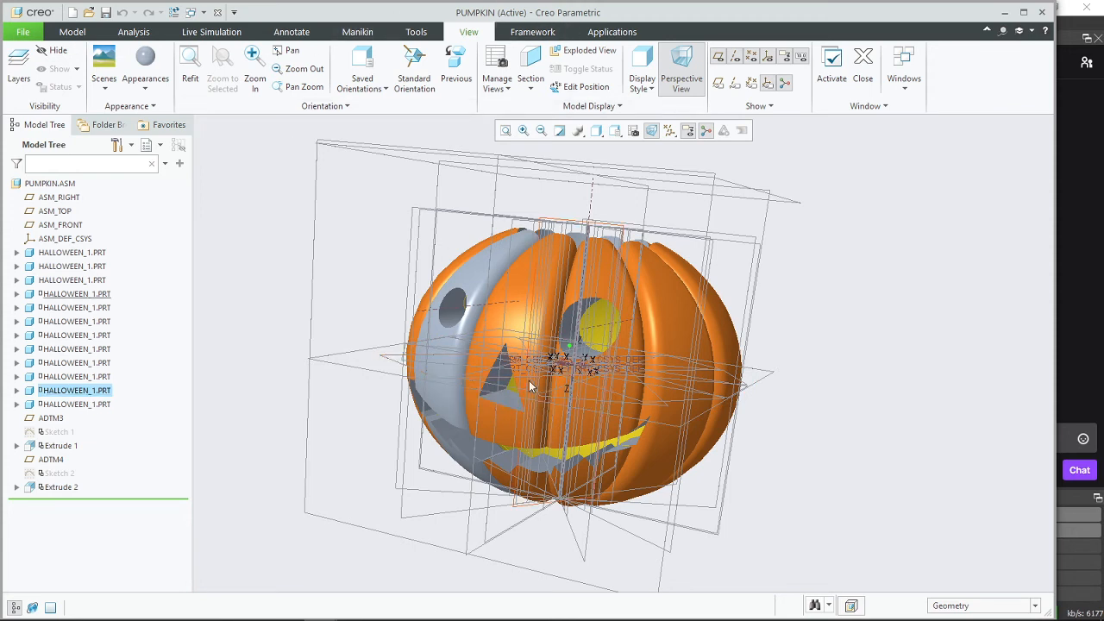
# Step: Save the PUMPKIN assembly and look over the carved face and top opening
pyautogui.moveTo(529, 380); pyautogui.dragTo(392, 360, button='middle')
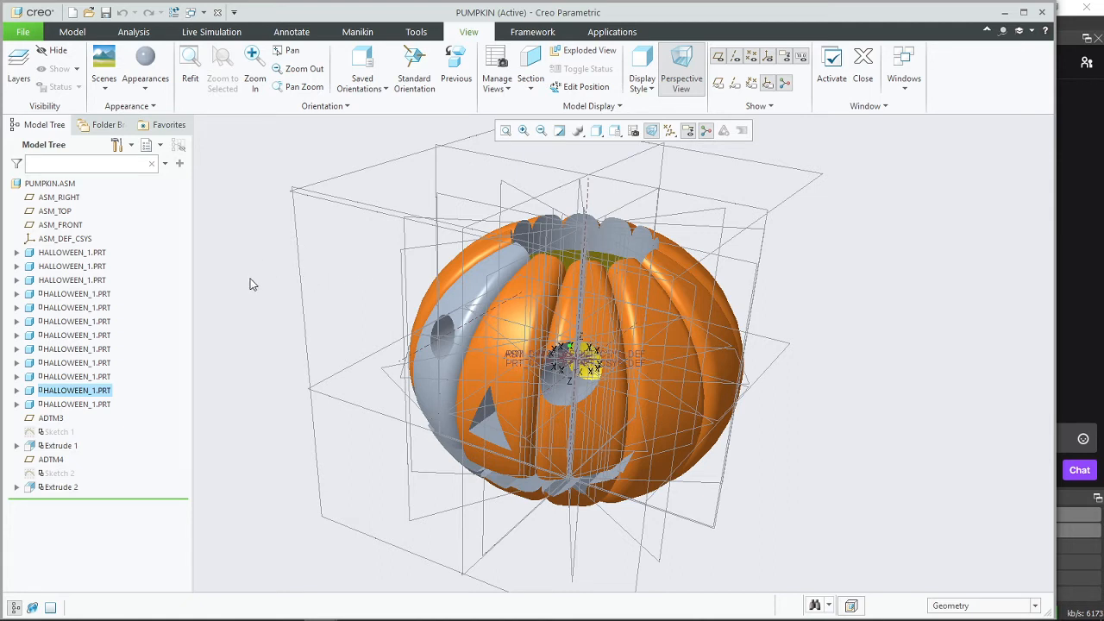
pyautogui.moveTo(250, 285); pyautogui.dragTo(274, 281, button='middle')
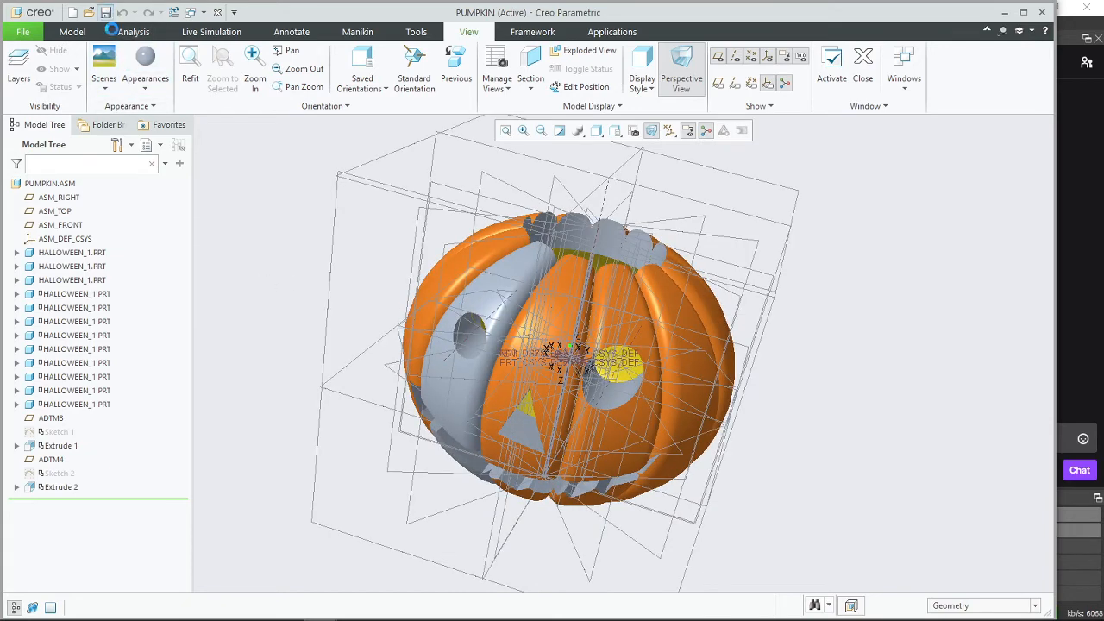
pyautogui.moveTo(541, 456); pyautogui.dragTo(517, 443, button='middle')
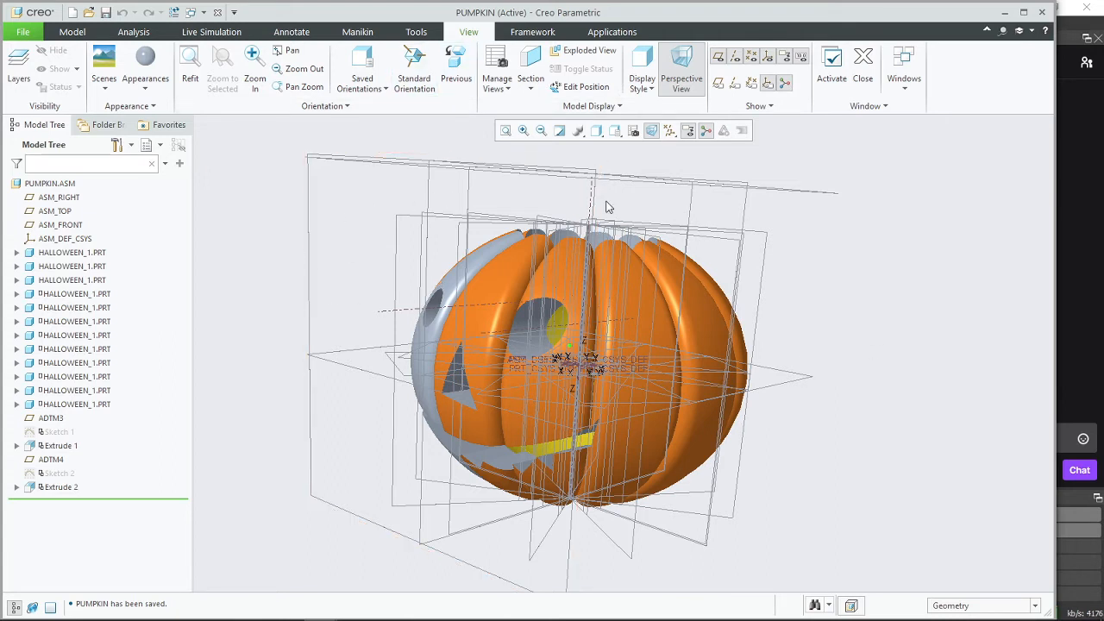
pyautogui.moveTo(329, 431); pyautogui.dragTo(363, 420, button='middle')
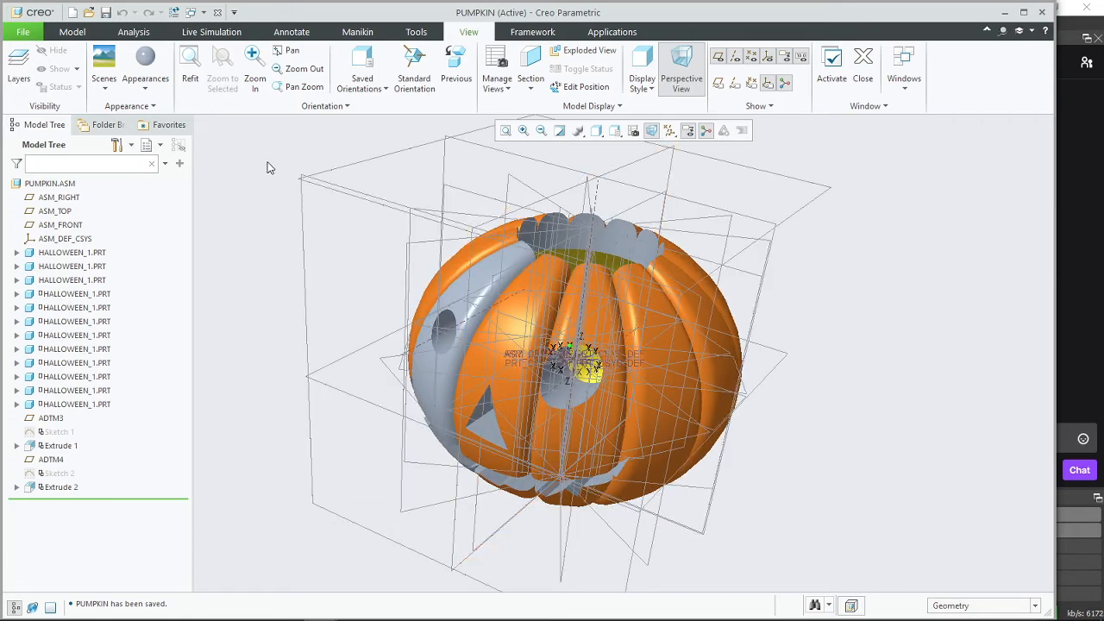
# Step: Start saving a copy of the pumpkin assembly as a Stereolithography (*.stl) file named pumpkin with customized export enabled
pyautogui.click(23, 32)
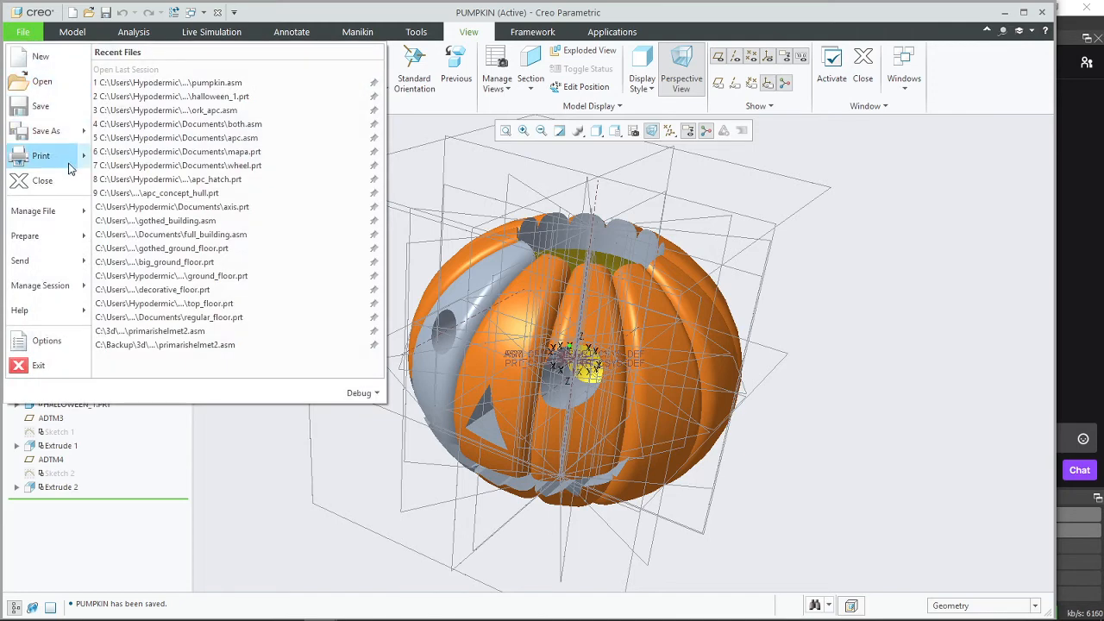
pyautogui.moveTo(55, 136)
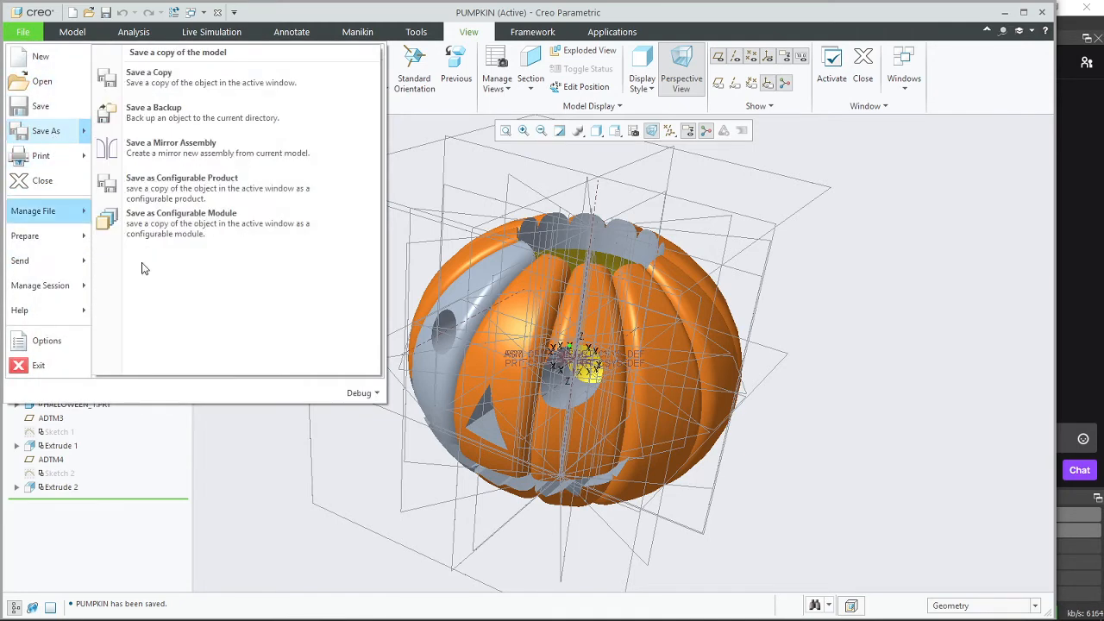
pyautogui.click(47, 132)
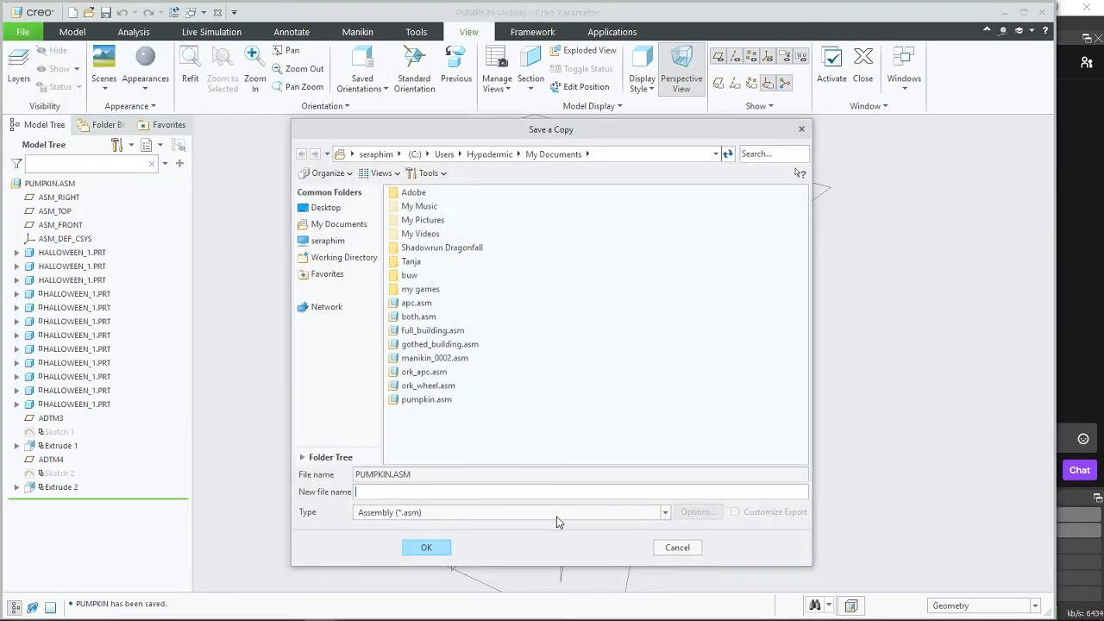
pyautogui.click(664, 512)
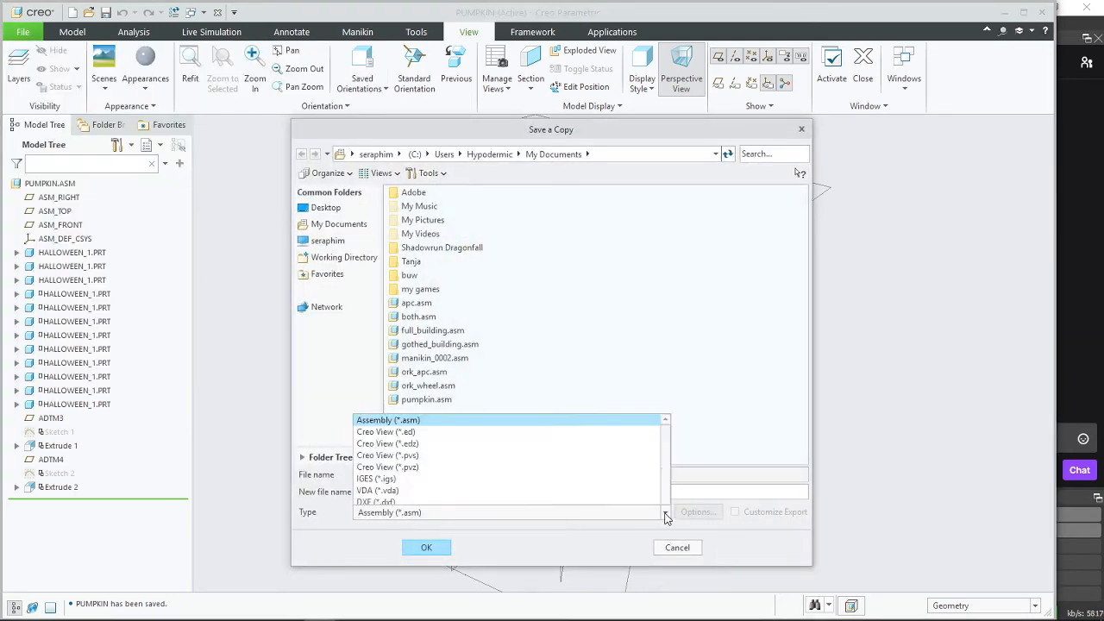
pyautogui.click(485, 334)
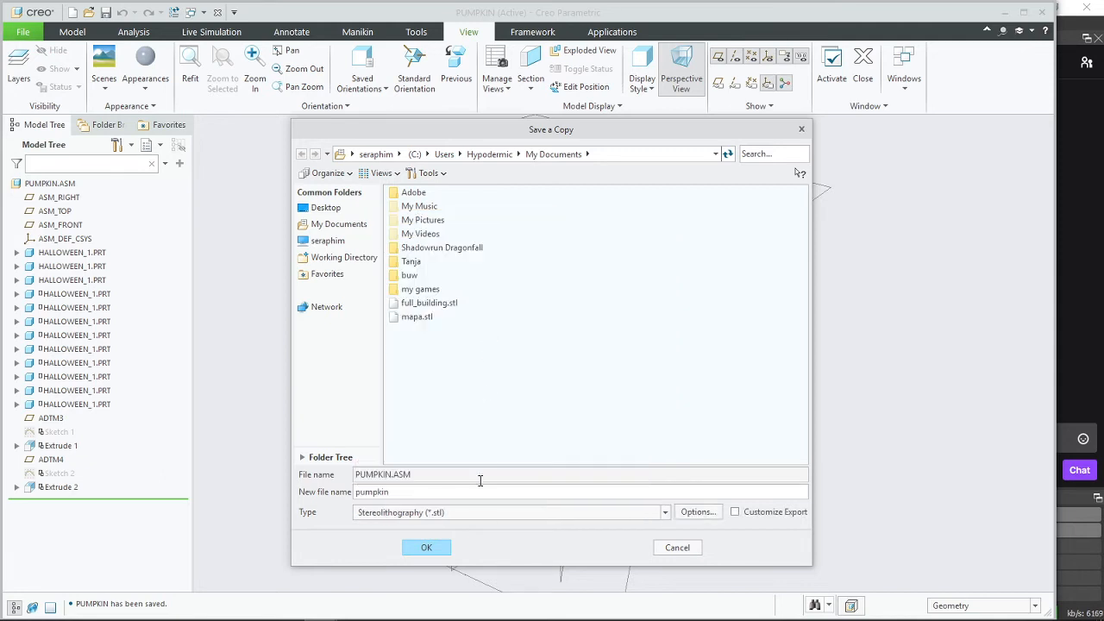
pyautogui.click(735, 513)
pyautogui.click(426, 547)
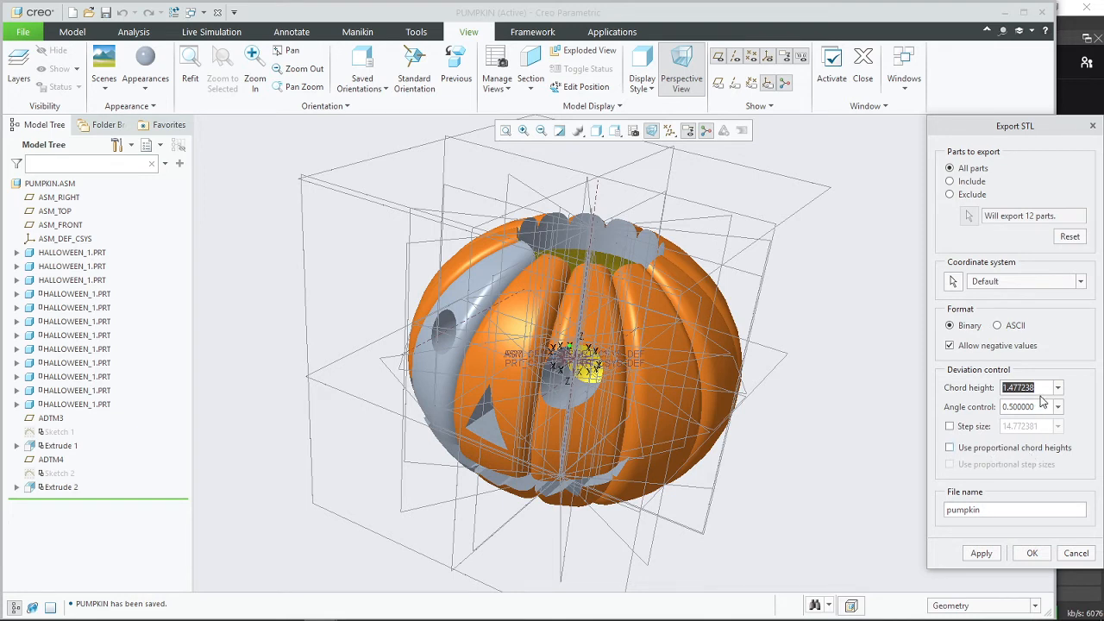
# Step: Export all parts to the pumpkin STL file with chord height 0.0443 and angle control 1
pyautogui.write('0')
pyautogui.press('Tab')
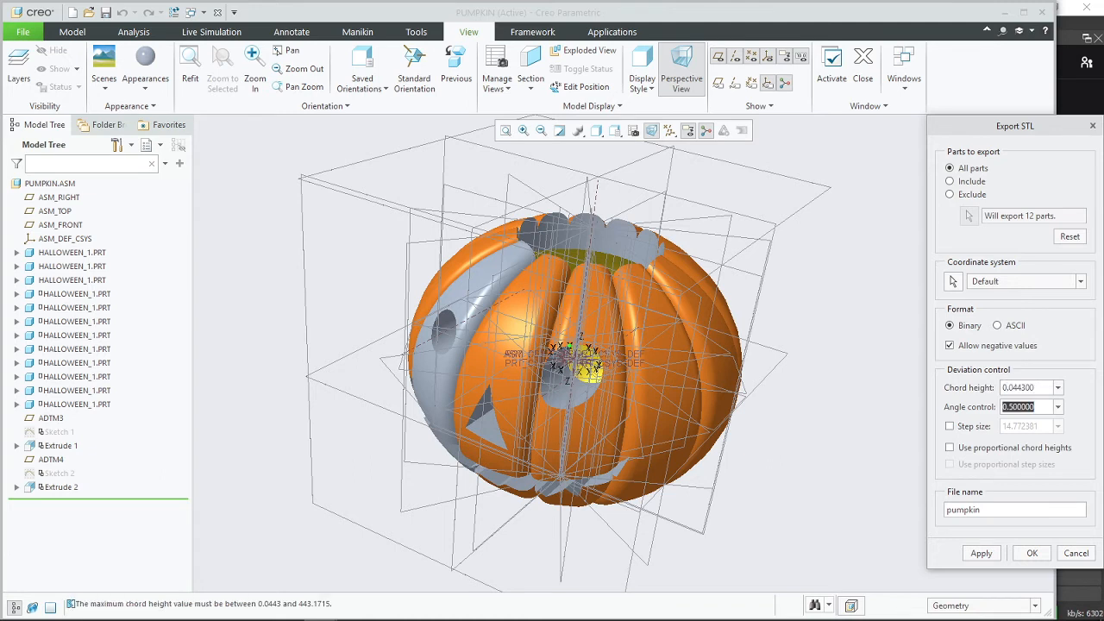
pyautogui.write('1')
pyautogui.press('Tab')
pyautogui.click(986, 554)
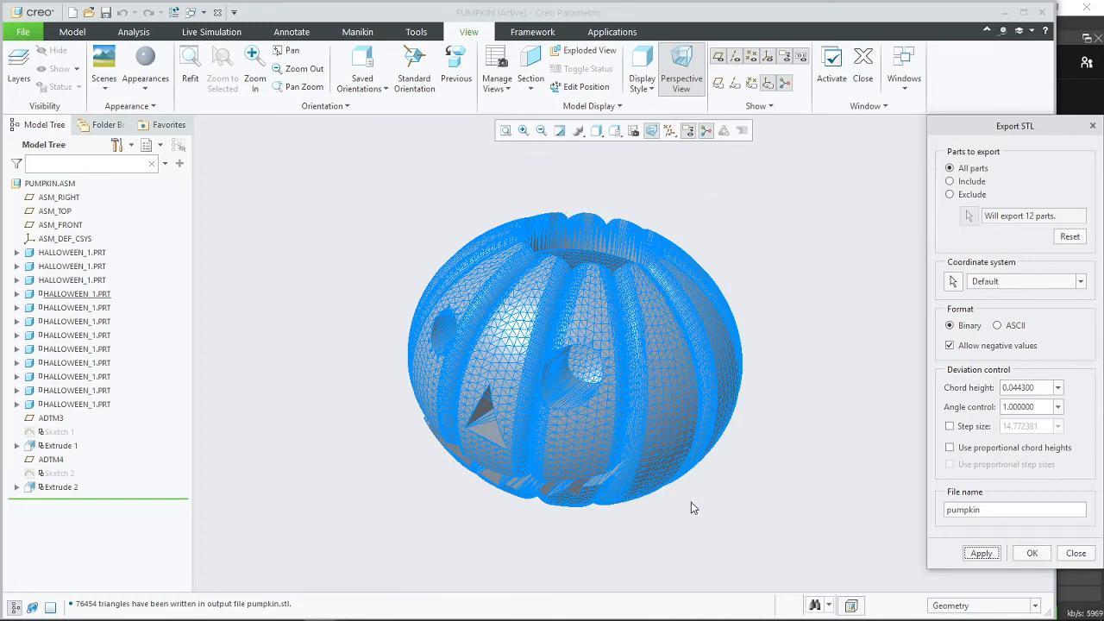
pyautogui.click(1032, 554)
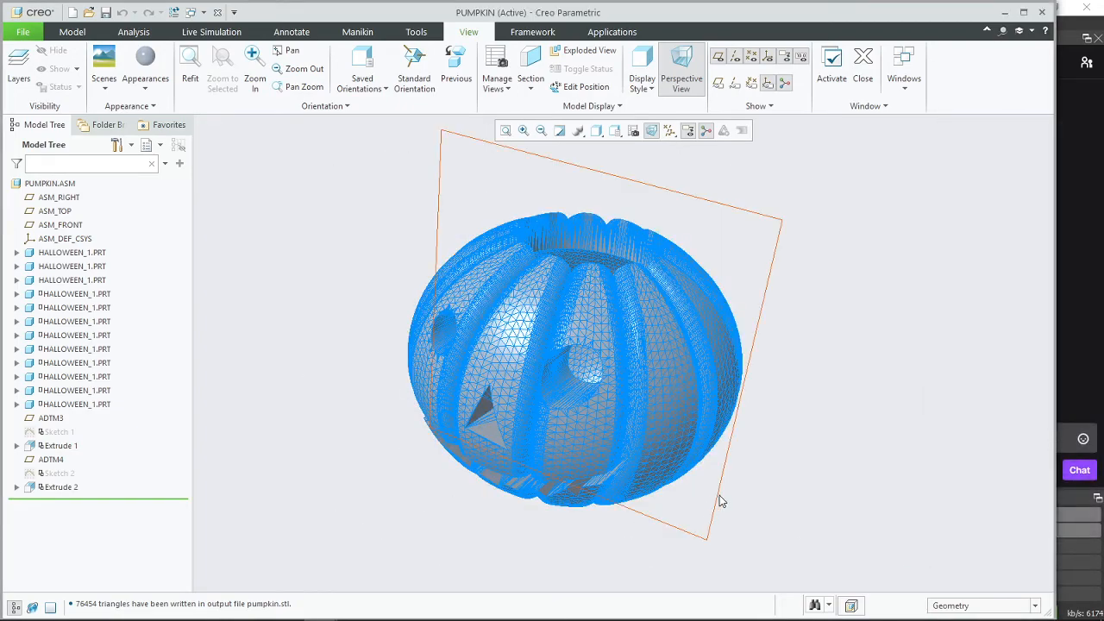
# Step: Examine the triangulated export mesh around the eyes, nose, toothed mouth and top opening from several angles
pyautogui.moveTo(722, 500)
pyautogui.mouseDown(button='middle')
pyautogui.moveTo(784, 491)
pyautogui.moveTo(637, 473)
pyautogui.moveTo(725, 483)
pyautogui.moveTo(715, 517)
pyautogui.mouseUp(button='middle')
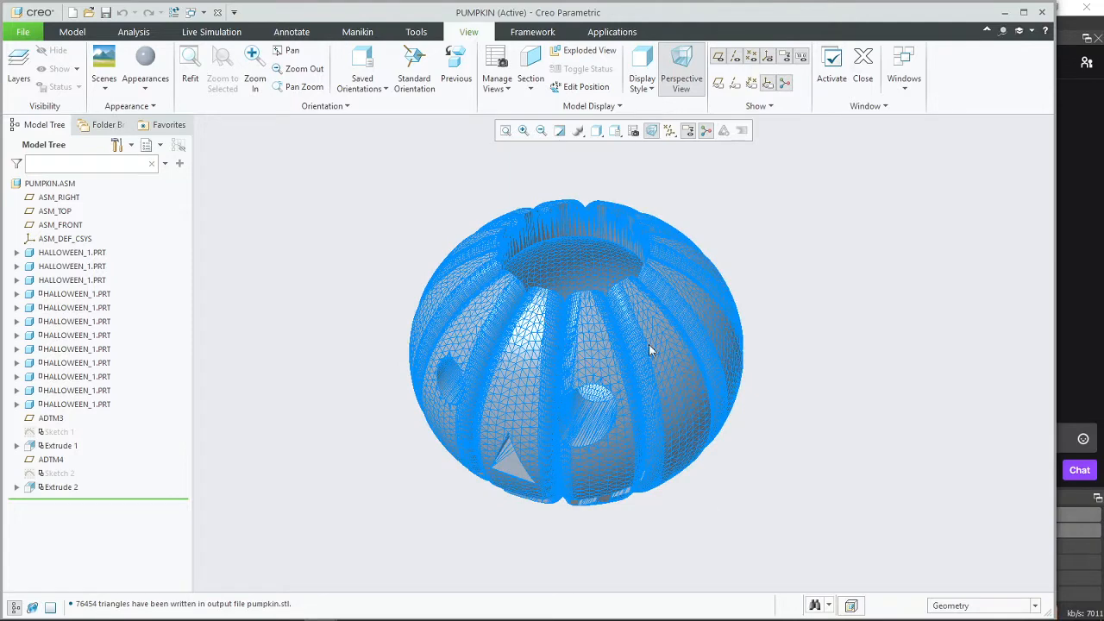
pyautogui.scroll(3, 589, 408)
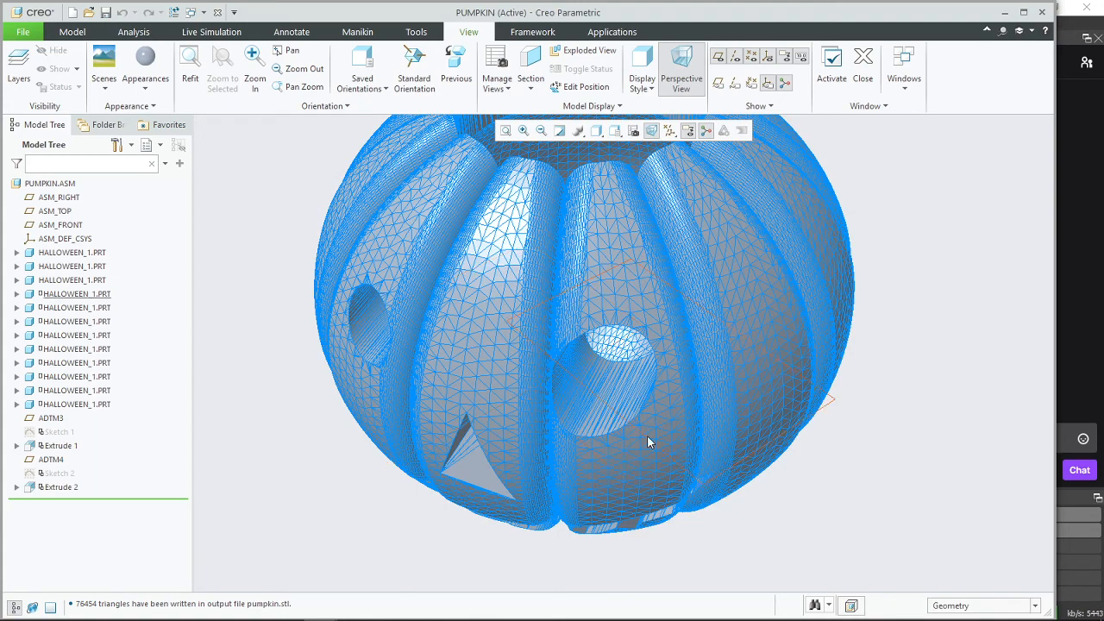
pyautogui.moveTo(605, 460); pyautogui.dragTo(617, 430, button='middle')
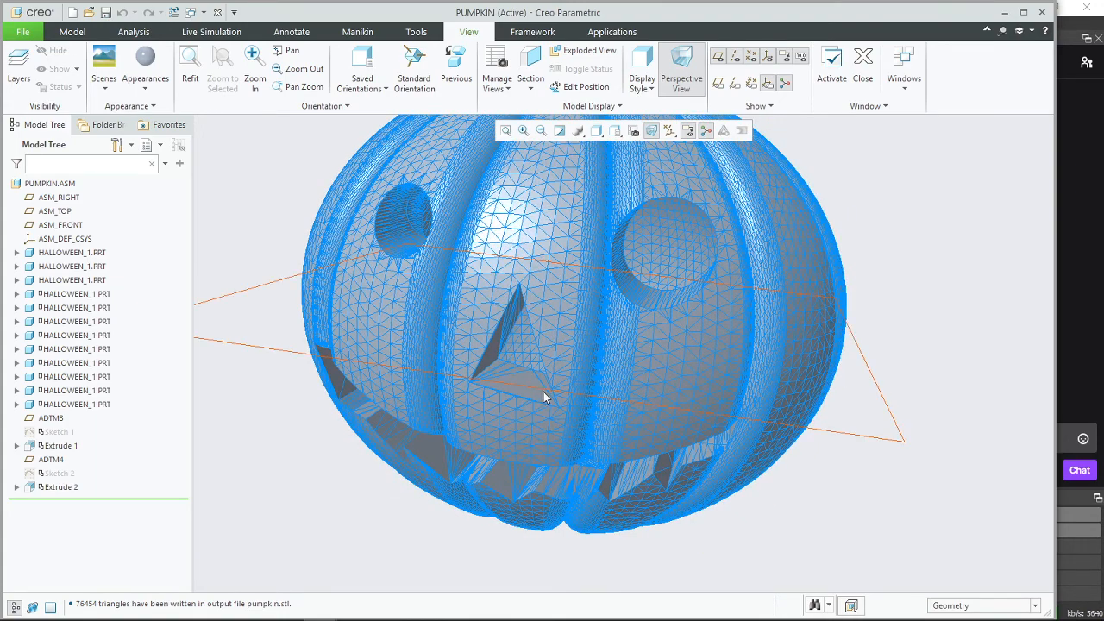
pyautogui.scroll(-3, 502, 420)
pyautogui.moveTo(534, 290); pyautogui.dragTo(456, 327, button='middle')
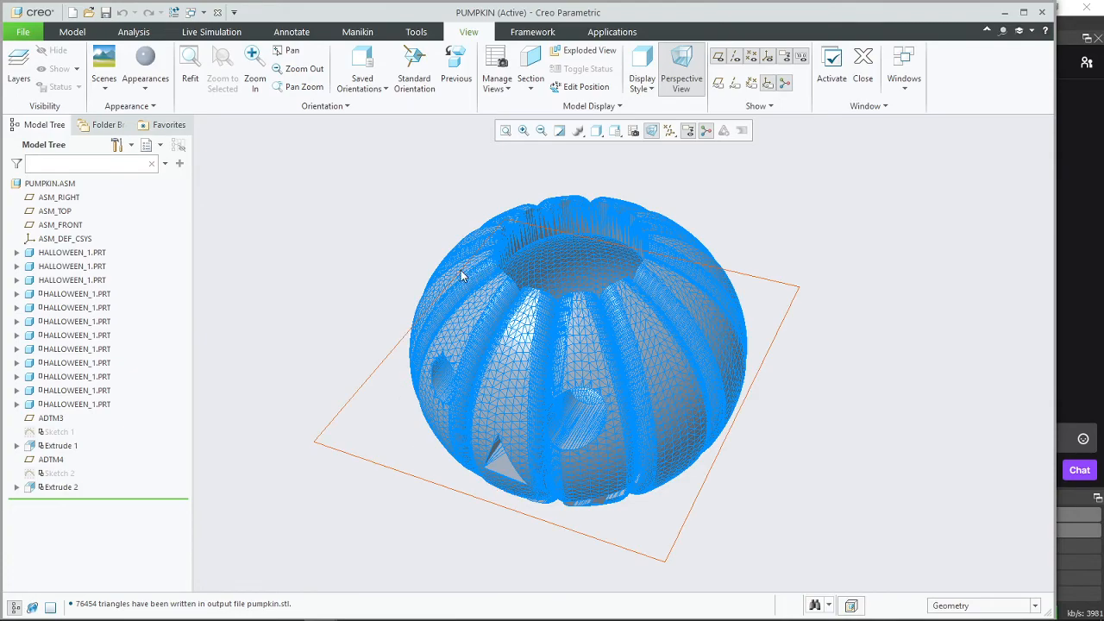
pyautogui.moveTo(419, 419)
pyautogui.mouseDown(button='middle')
pyautogui.moveTo(433, 369)
pyautogui.moveTo(293, 365)
pyautogui.moveTo(368, 358)
pyautogui.moveTo(532, 374)
pyautogui.moveTo(475, 382)
pyautogui.moveTo(475, 412)
pyautogui.moveTo(472, 324)
pyautogui.moveTo(707, 440)
pyautogui.mouseUp(button='middle')
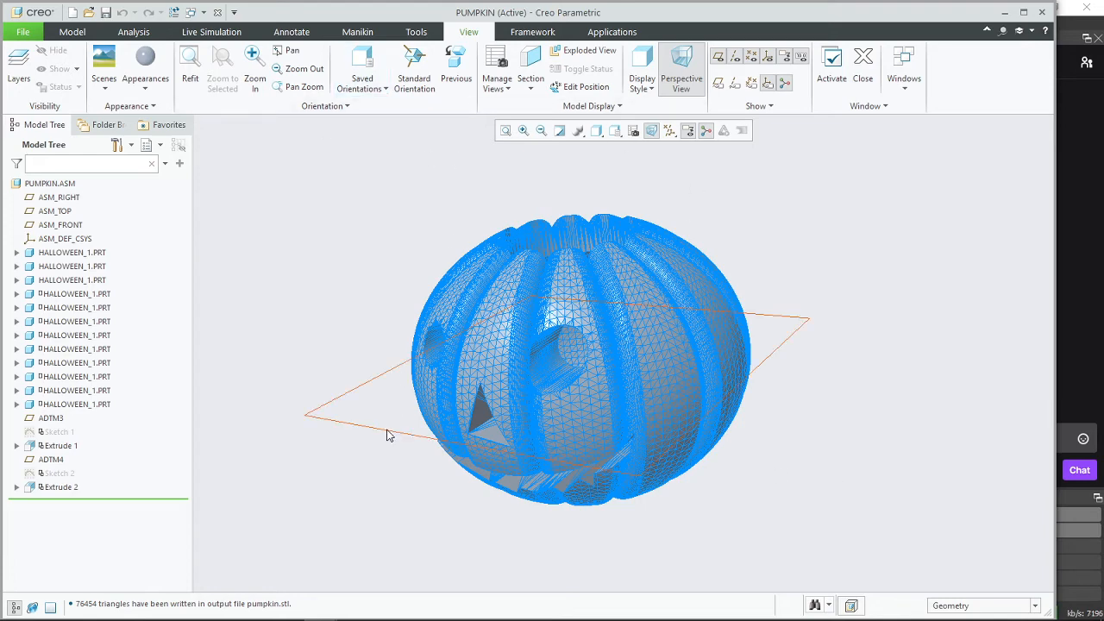
pyautogui.moveTo(387, 434); pyautogui.dragTo(500, 287, button='middle')
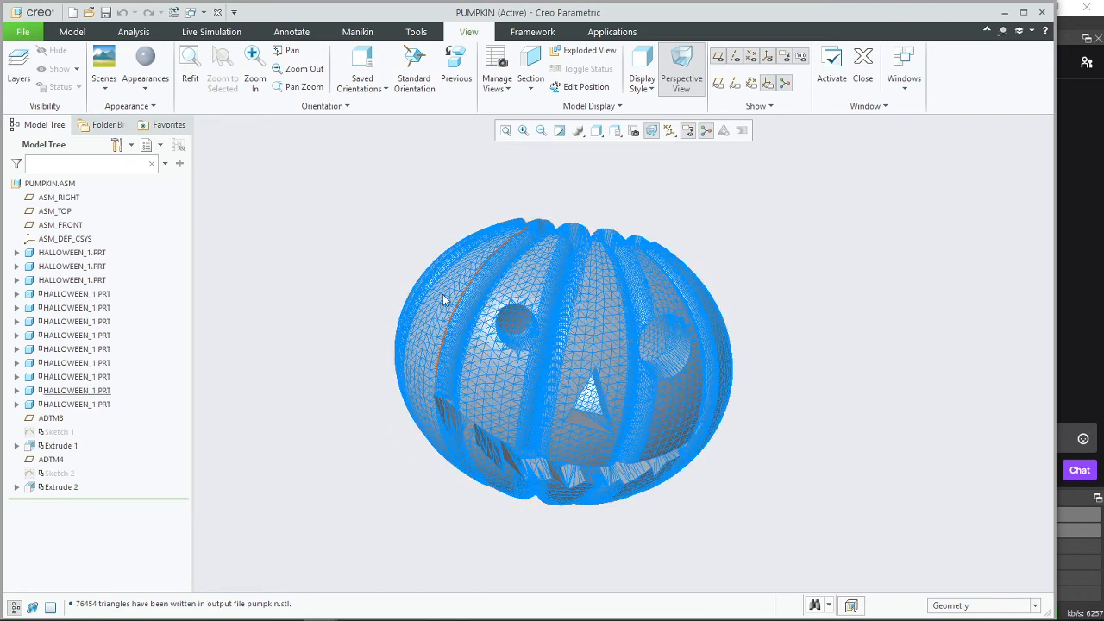
pyautogui.moveTo(587, 463); pyautogui.dragTo(690, 301, button='middle')
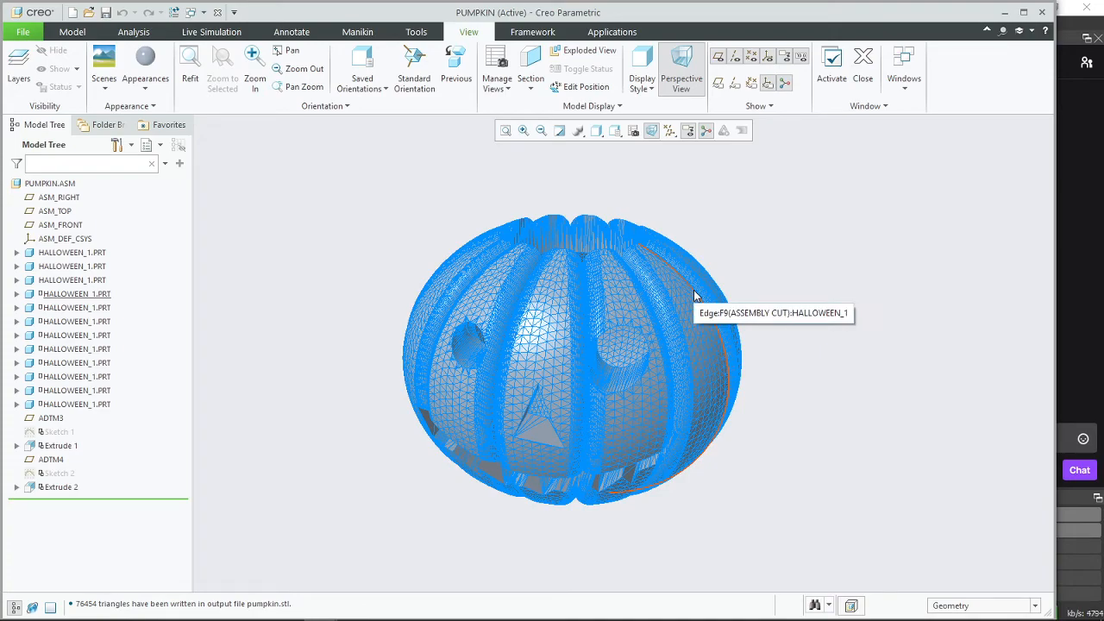
pyautogui.scroll(5, 528, 362)
pyautogui.scroll(-3, 528, 412)
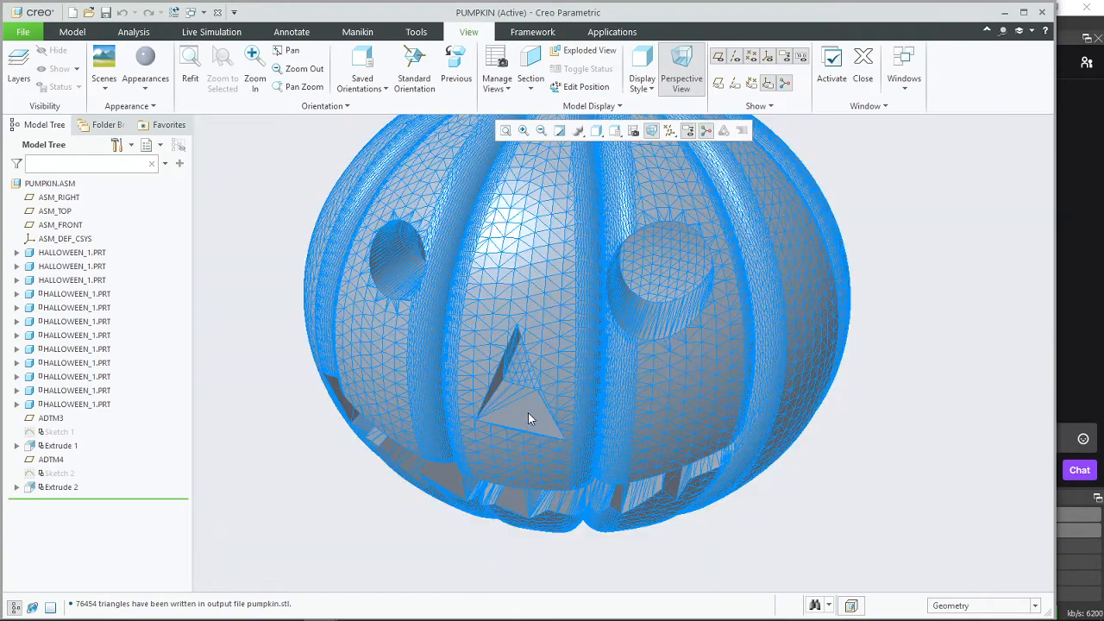
pyautogui.moveTo(570, 465)
pyautogui.mouseDown(button='middle')
pyautogui.moveTo(509, 447)
pyautogui.moveTo(572, 461)
pyautogui.moveTo(577, 369)
pyautogui.moveTo(593, 431)
pyautogui.moveTo(595, 552)
pyautogui.mouseUp(button='middle')
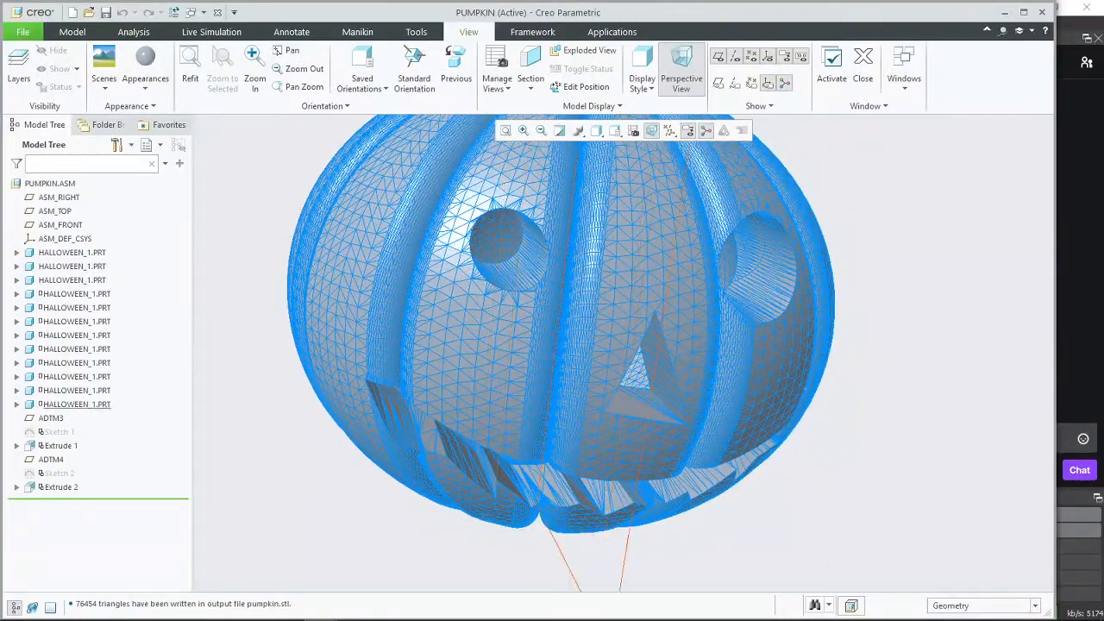
pyautogui.moveTo(598, 386); pyautogui.dragTo(557, 385, button='middle')
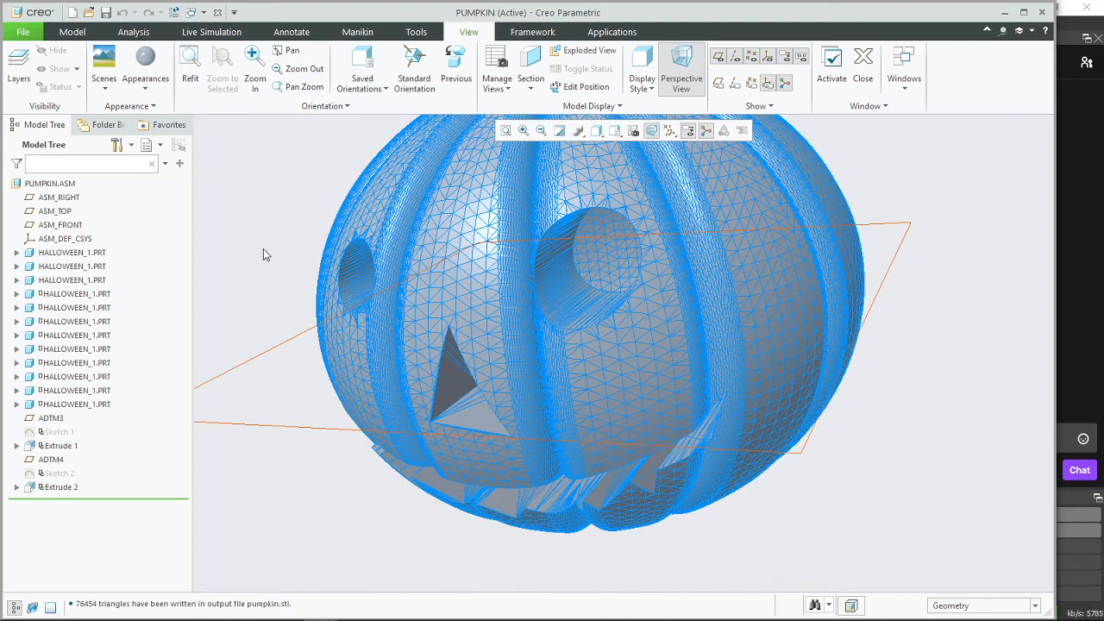
pyautogui.moveTo(457, 149)
pyautogui.mouseDown(button='middle')
pyautogui.moveTo(764, 247)
pyautogui.moveTo(462, 282)
pyautogui.moveTo(478, 282)
pyautogui.mouseUp(button='middle')
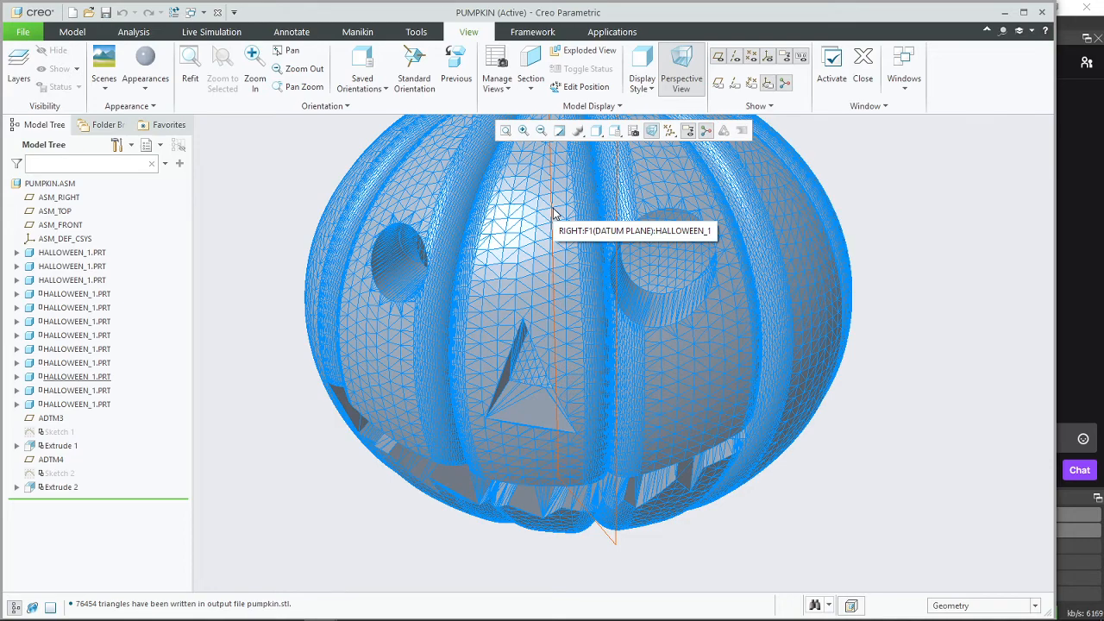
pyautogui.moveTo(528, 275); pyautogui.dragTo(493, 266, button='middle')
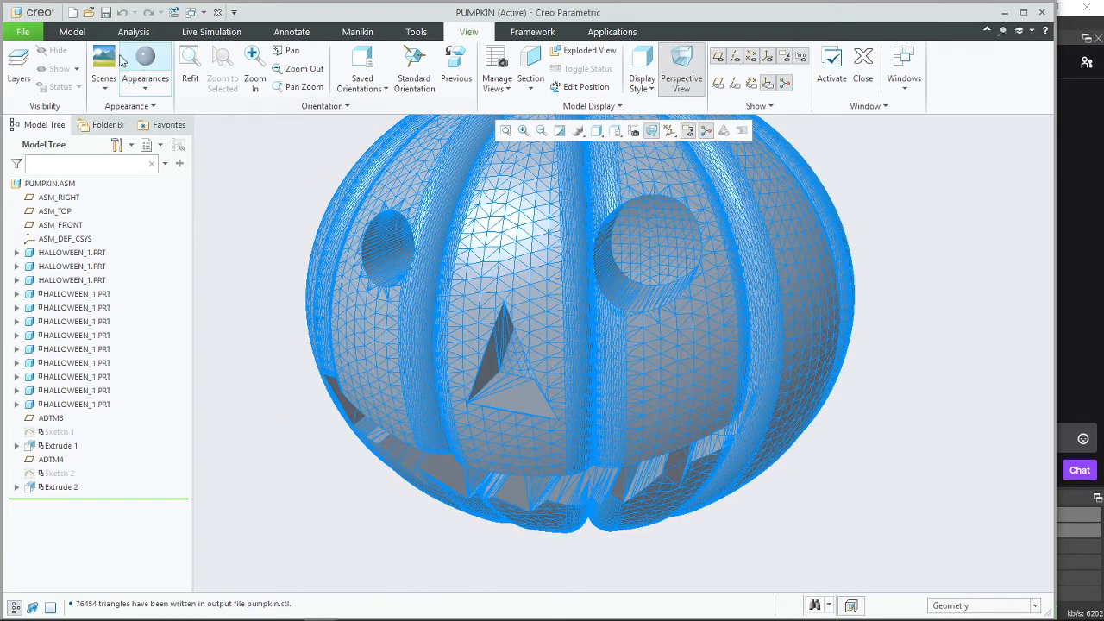
pyautogui.scroll(3, 517, 255)
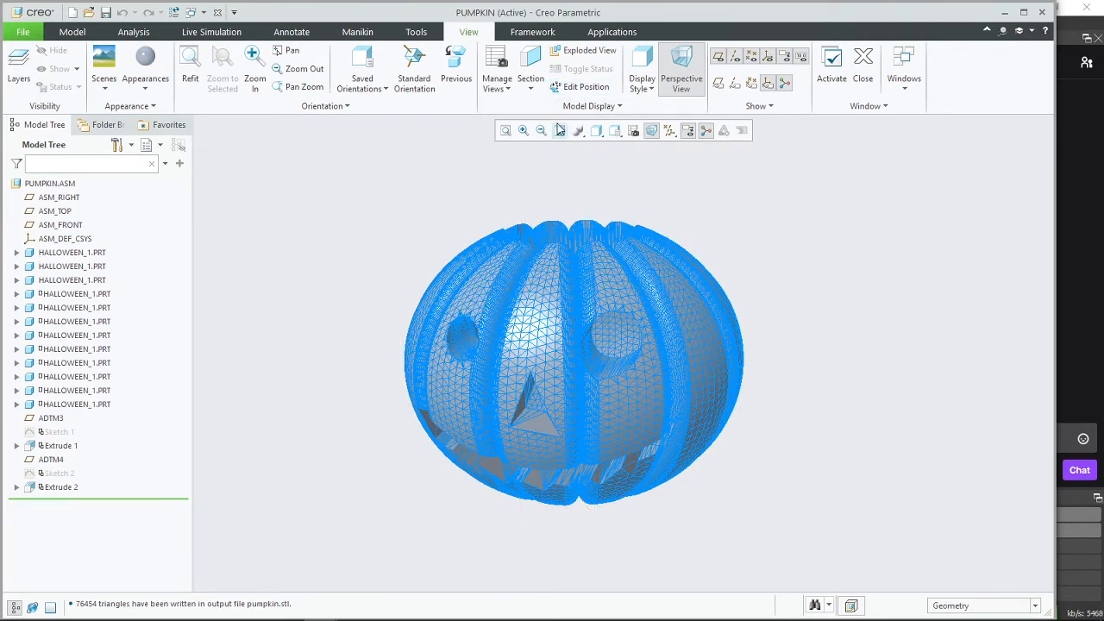
# Step: Show the pumpkin assembly in exploded view, look at the separated segments and close its window
pyautogui.click(560, 54)
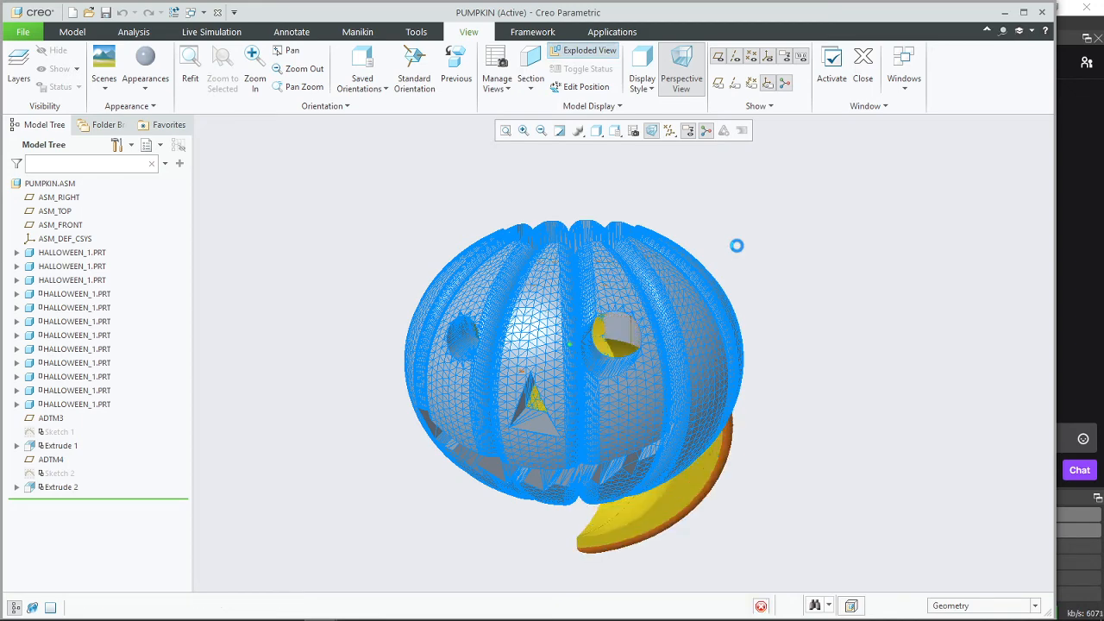
pyautogui.moveTo(756, 308); pyautogui.dragTo(731, 357, button='middle')
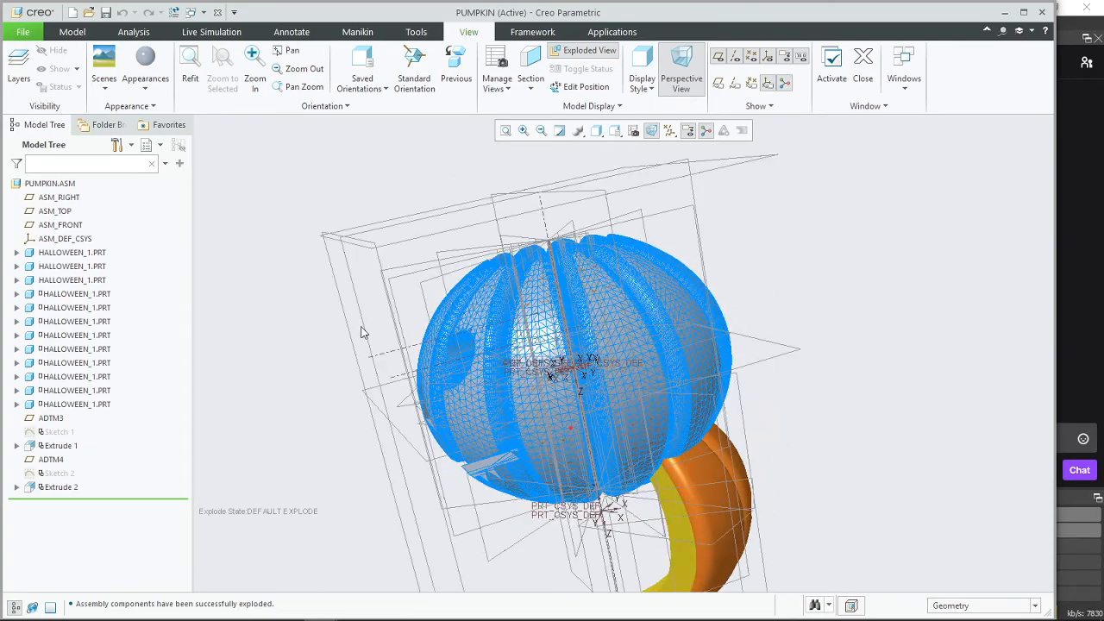
pyautogui.click(1043, 12)
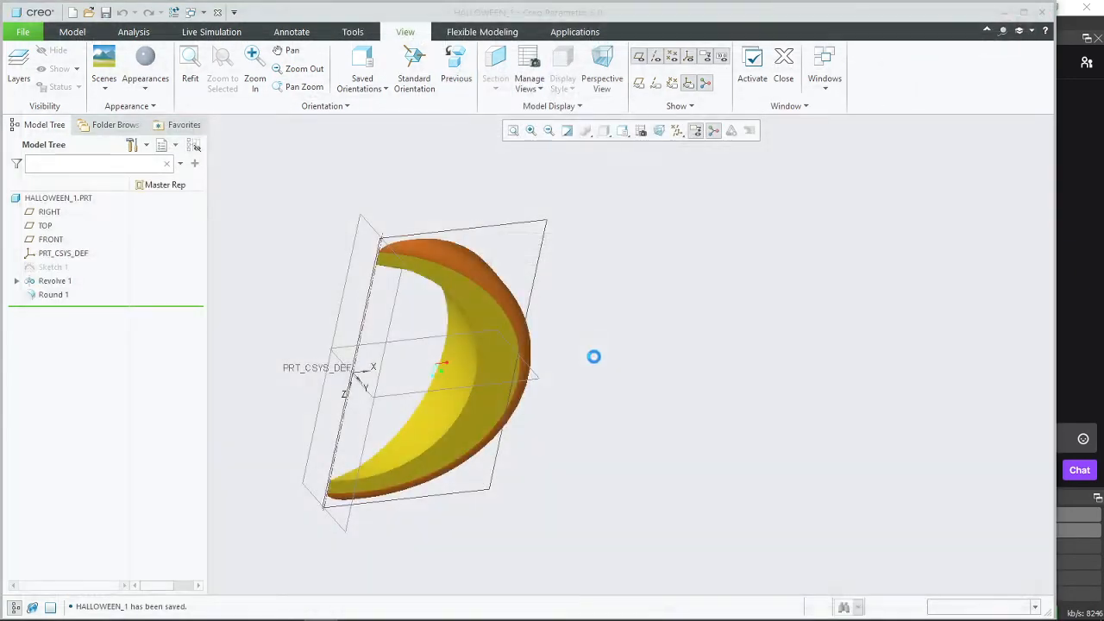
# Step: Reopen pumpkin.asm from the My Documents folder
pyautogui.click(89, 12)
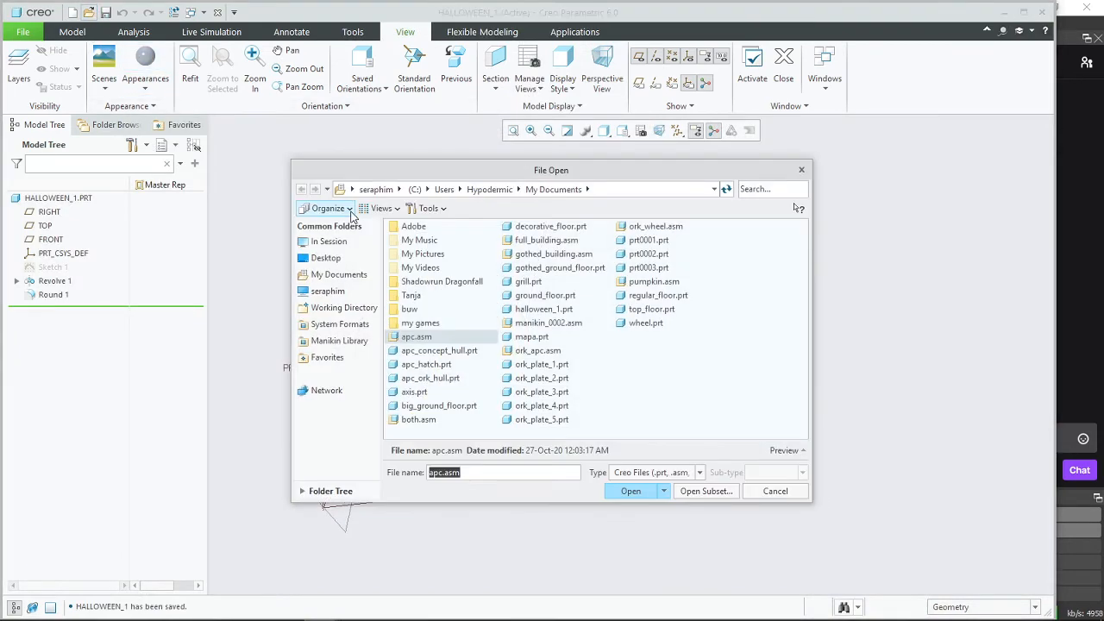
pyautogui.click(554, 312)
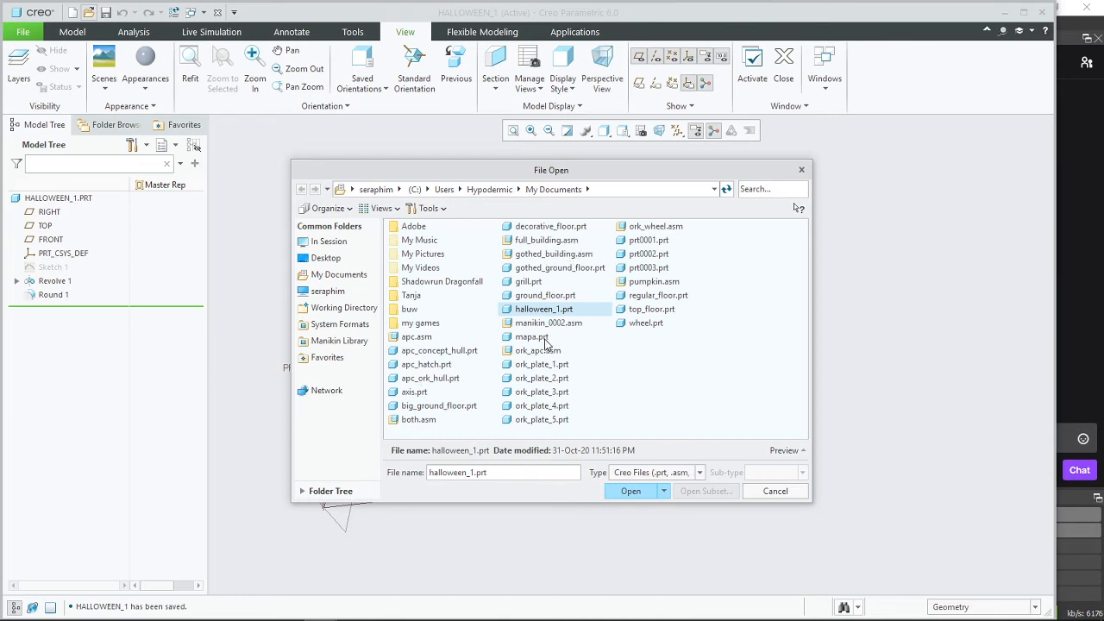
pyautogui.click(549, 323)
pyautogui.click(653, 281)
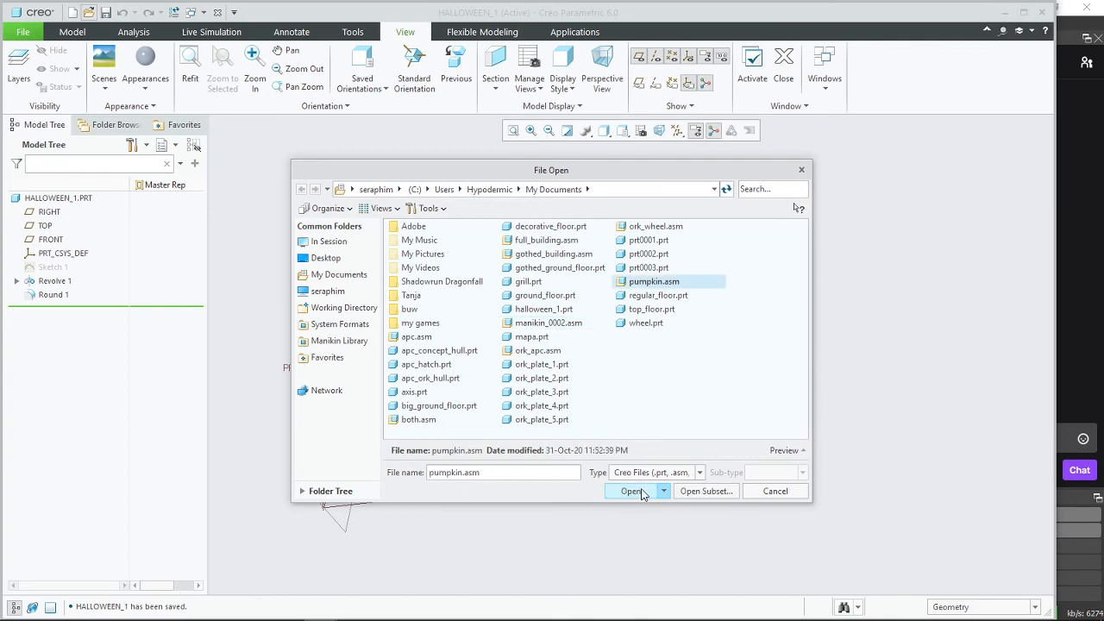
pyautogui.click(634, 490)
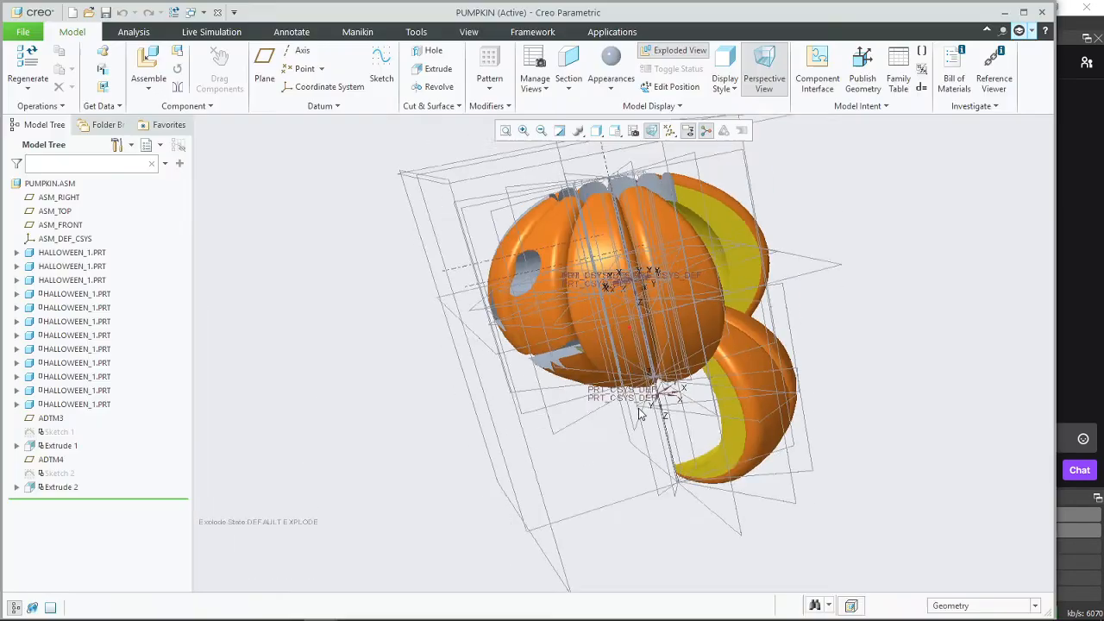
# Step: Turn off the exploded view of the pumpkin assembly and look over its carved face and top opening
pyautogui.moveTo(695, 399); pyautogui.dragTo(623, 433, button='middle')
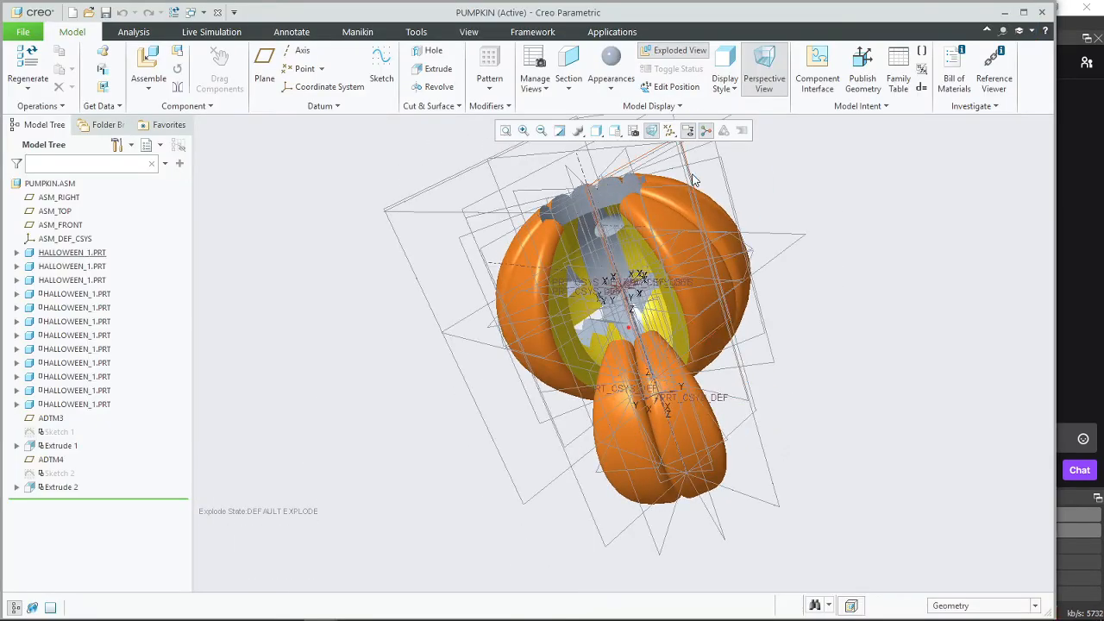
pyautogui.click(690, 49)
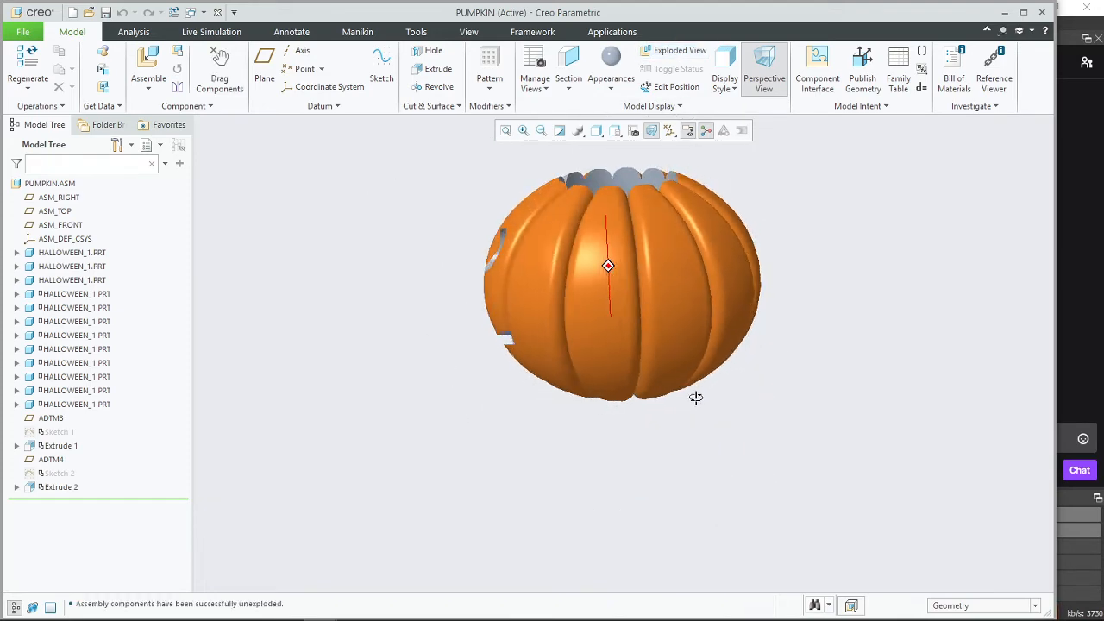
pyautogui.moveTo(695, 398); pyautogui.dragTo(530, 281, button='middle')
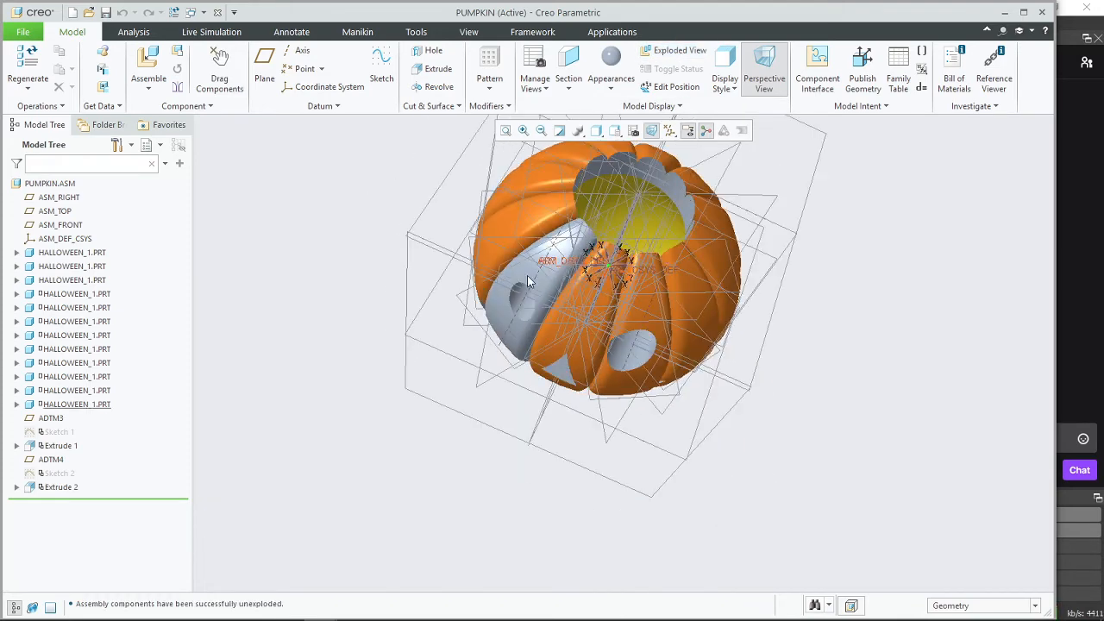
pyautogui.scroll(-5, 583, 169)
pyautogui.scroll(5, 587, 232)
# Step: Explode the assembly again to inspect the separated segments and return it to the unexploded state
pyautogui.click(678, 51)
pyautogui.moveTo(797, 360); pyautogui.dragTo(793, 394, button='middle')
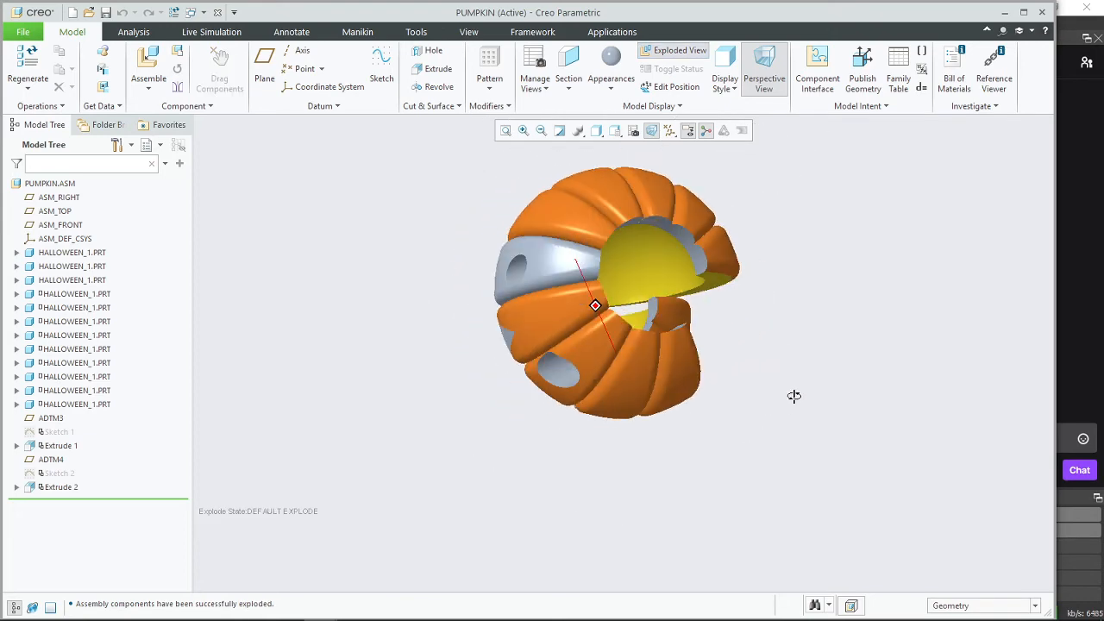
pyautogui.click(678, 50)
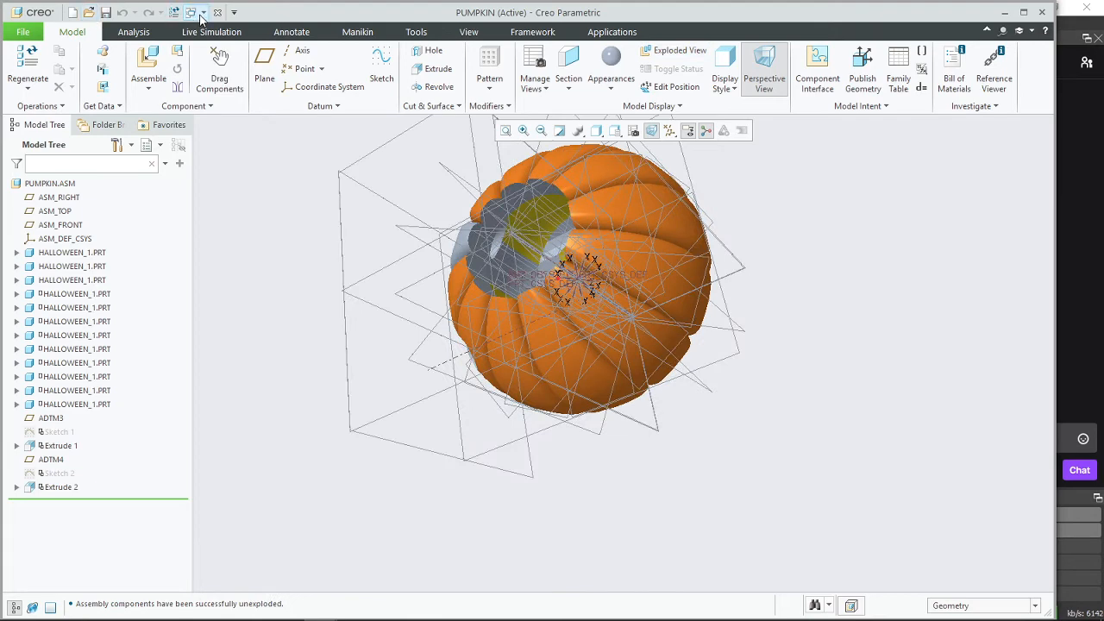
# Step: Open both.asm from the My Documents folder and show its two vehicles in exploded view
pyautogui.click(88, 12)
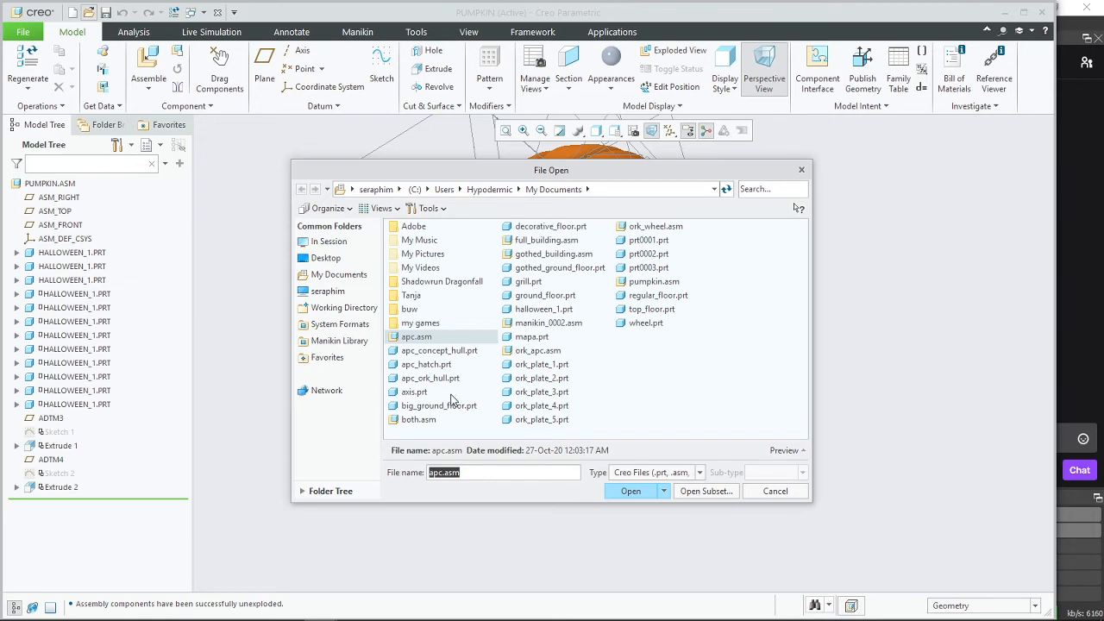
pyautogui.click(419, 420)
pyautogui.click(630, 491)
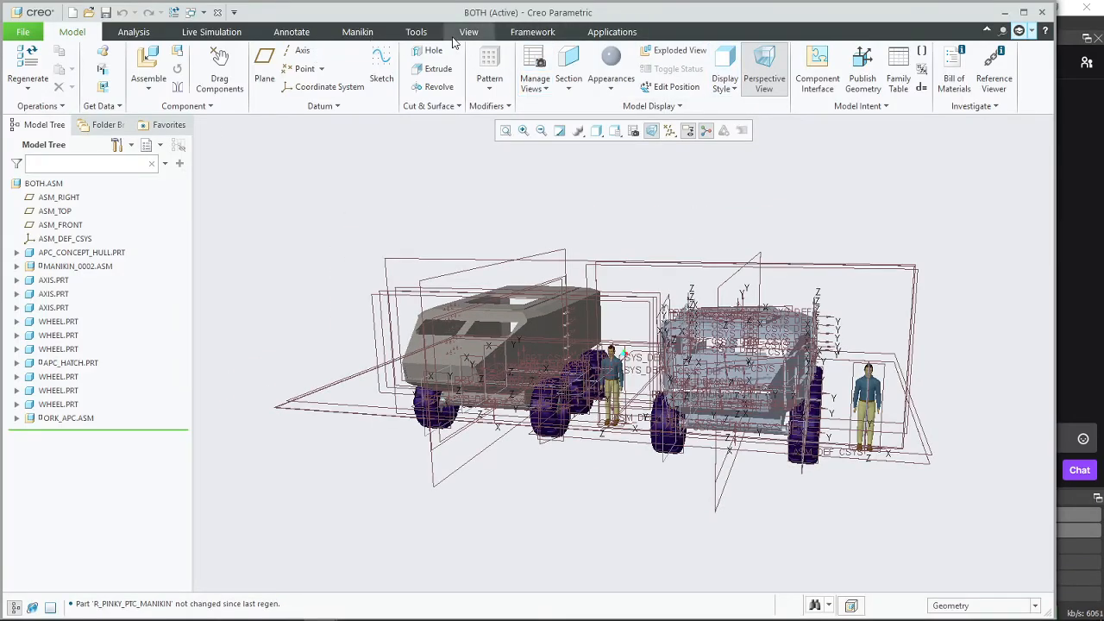
pyautogui.click(678, 50)
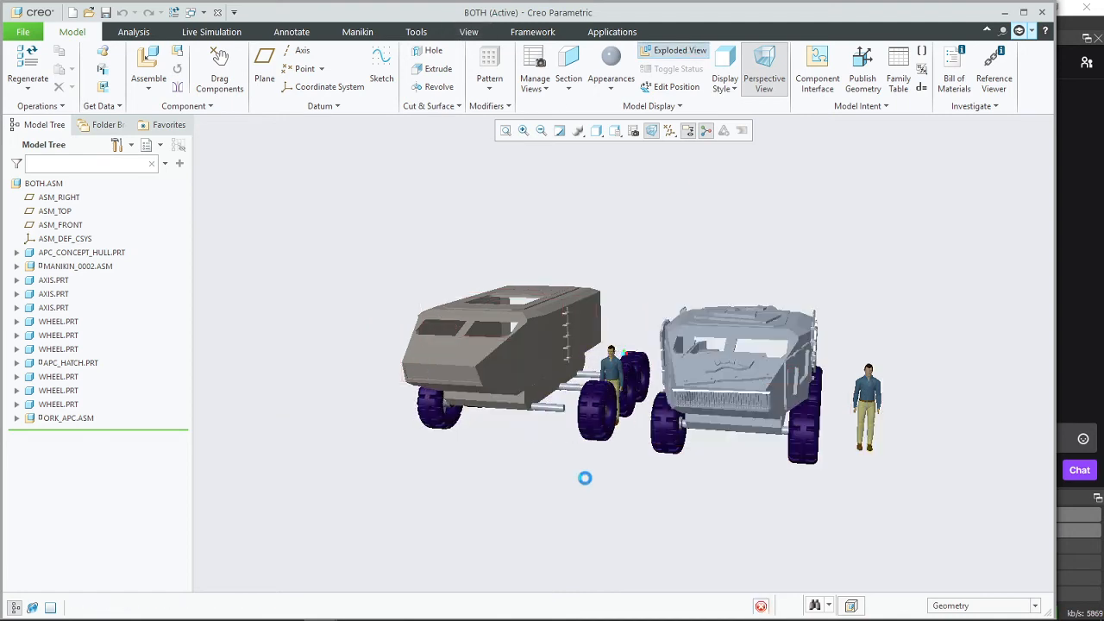
pyautogui.moveTo(585, 477)
pyautogui.mouseDown(button='middle')
pyautogui.moveTo(692, 458)
pyautogui.moveTo(604, 497)
pyautogui.moveTo(690, 462)
pyautogui.mouseUp(button='middle')
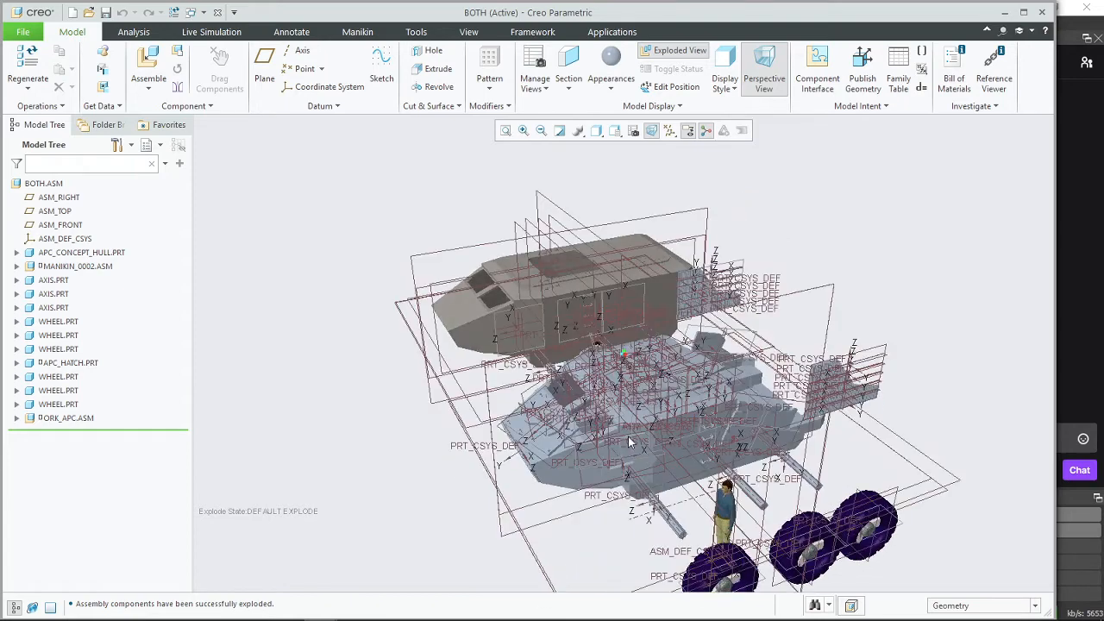
# Step: Edit the exploded position of APC_CONCEPT_HULL.PRT, moving the hull forward by about 1970 units
pyautogui.click(672, 86)
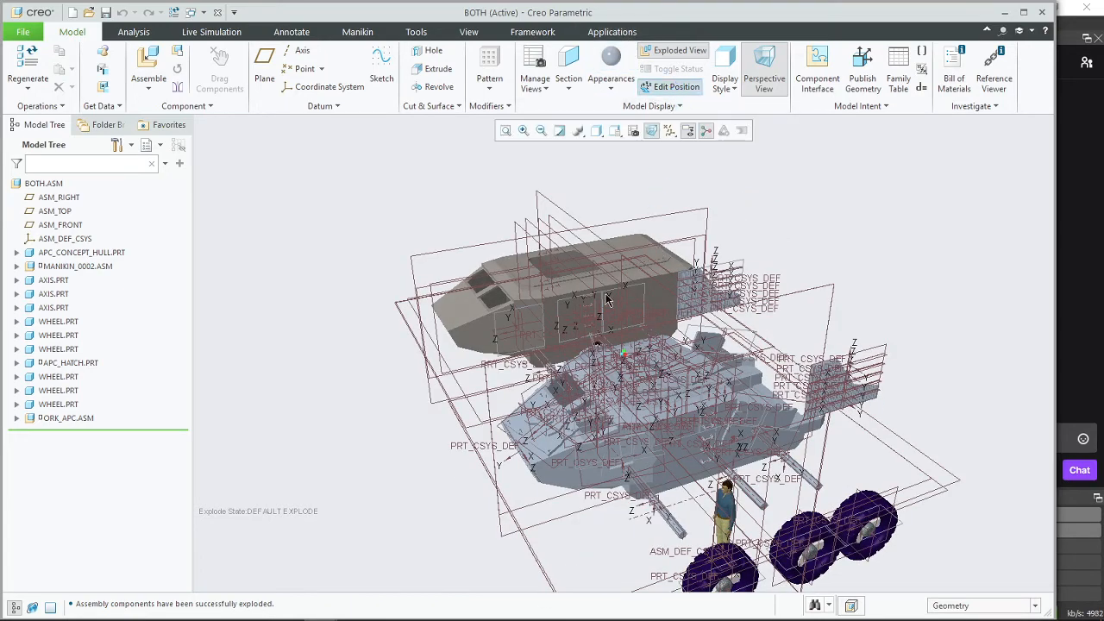
pyautogui.click(629, 269)
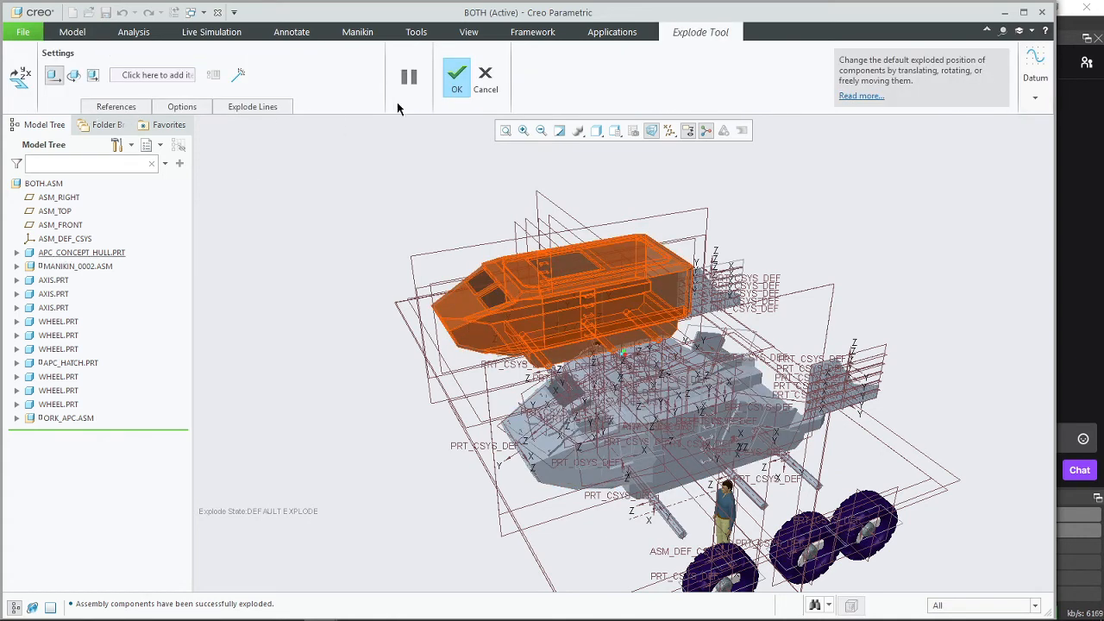
pyautogui.click(503, 329)
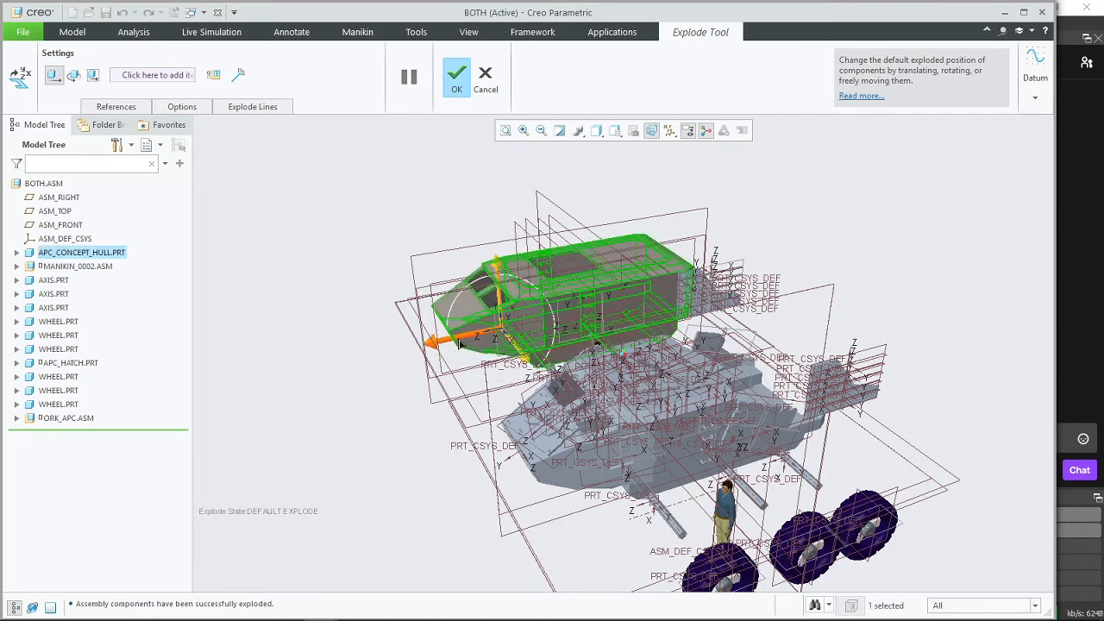
pyautogui.moveTo(470, 343); pyautogui.dragTo(393, 357)
pyautogui.moveTo(473, 359); pyautogui.dragTo(509, 412, button='middle')
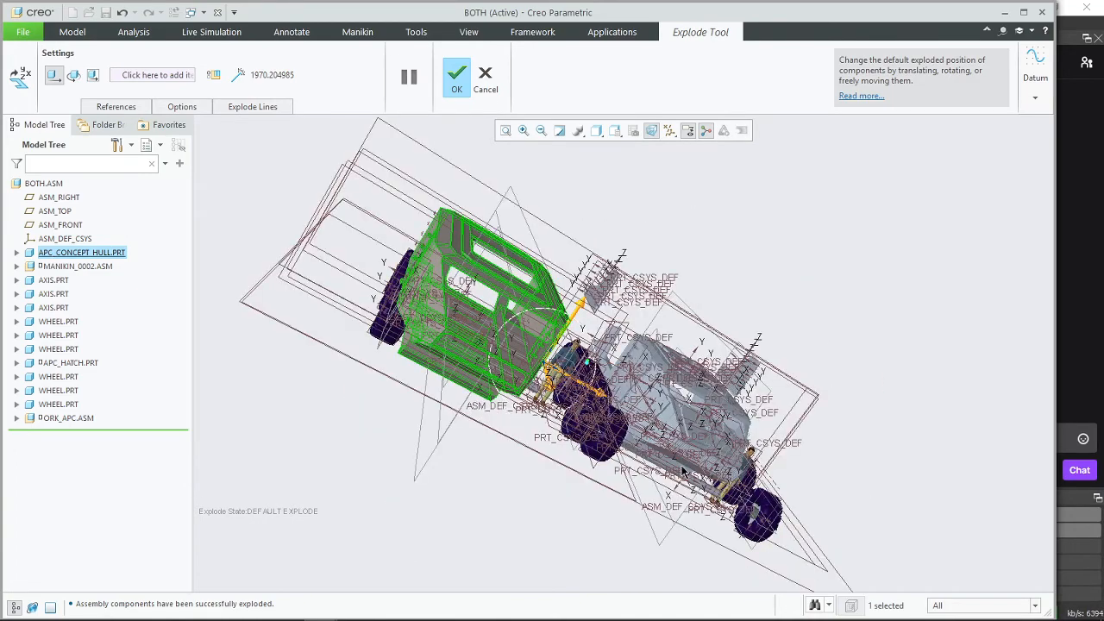
pyautogui.moveTo(673, 469)
pyautogui.mouseDown(button='middle')
pyautogui.moveTo(602, 432)
pyautogui.moveTo(739, 439)
pyautogui.mouseUp(button='middle')
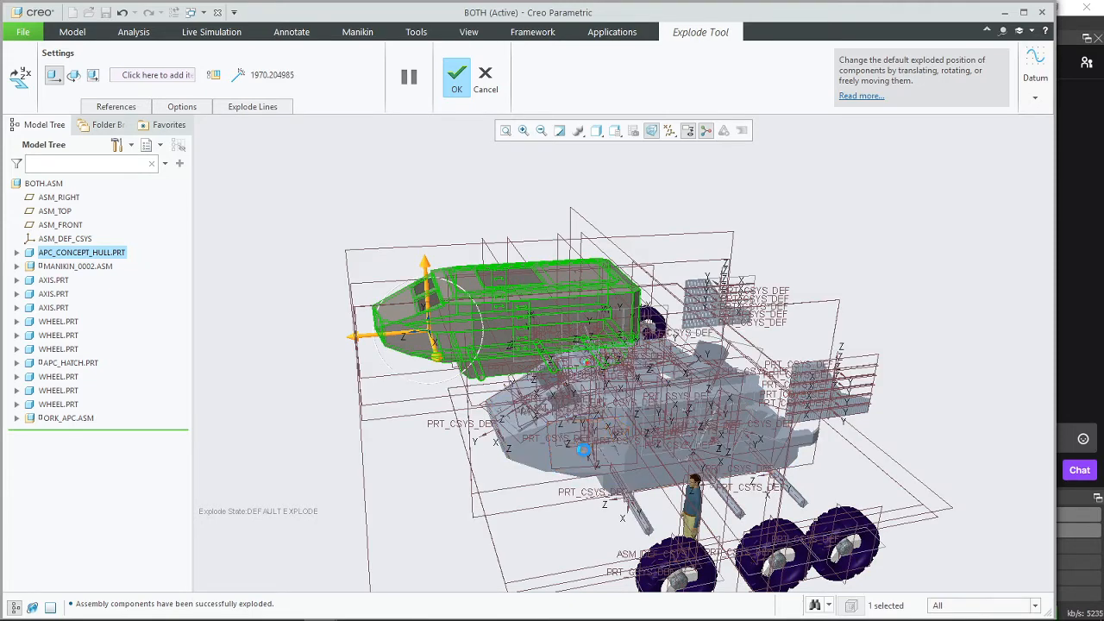
# Step: Move the side plate of the ork vehicle upward by about 1999 units in the exploded layout
pyautogui.click(585, 456)
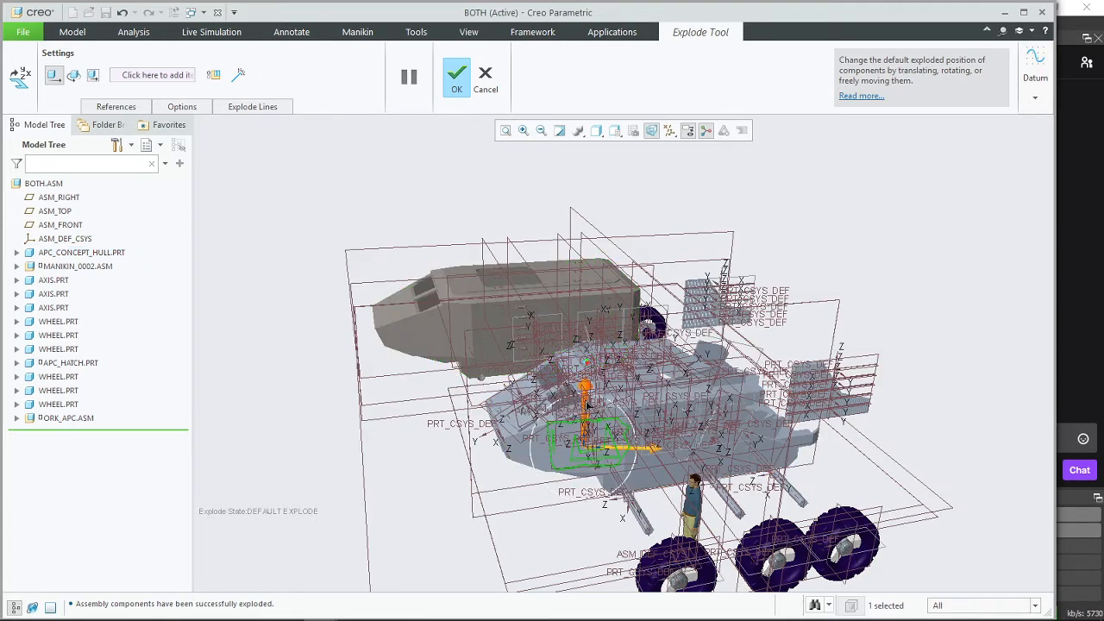
pyautogui.moveTo(585, 427); pyautogui.dragTo(585, 350)
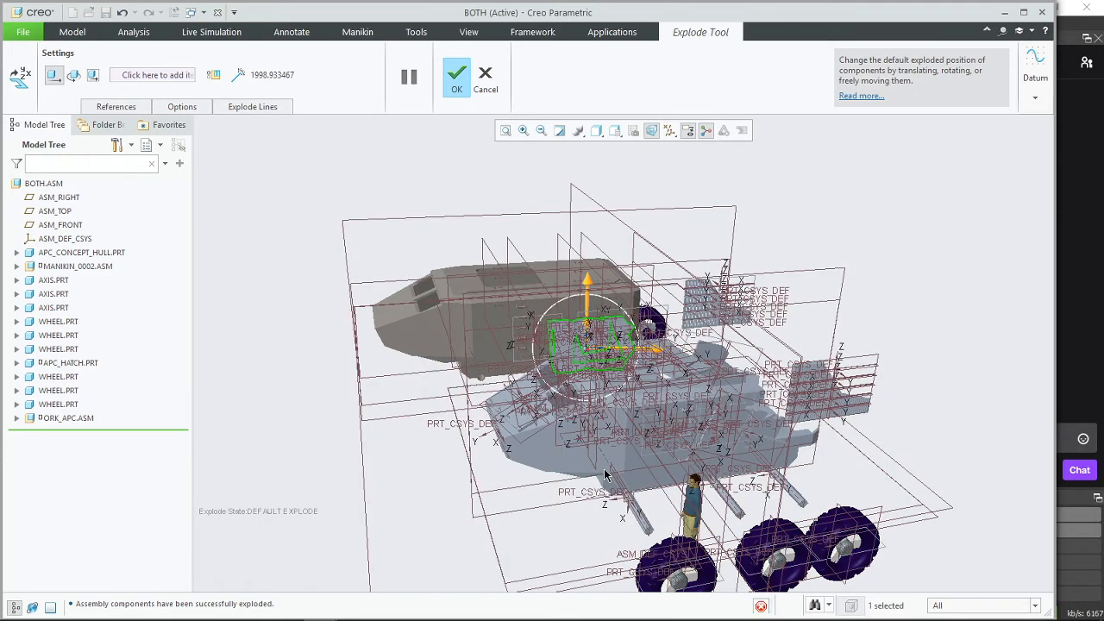
pyautogui.moveTo(561, 483); pyautogui.dragTo(579, 490, button='middle')
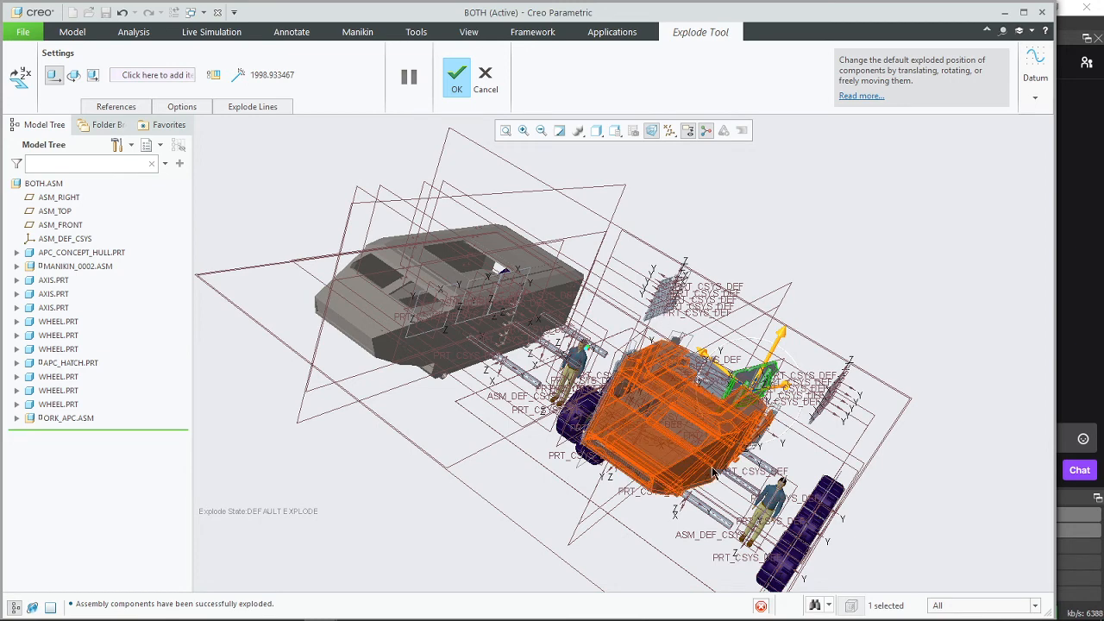
# Step: Move the ork vehicle's front plate out ahead of its hull by about 2523 units and accept the edited explode positions
pyautogui.click(642, 493)
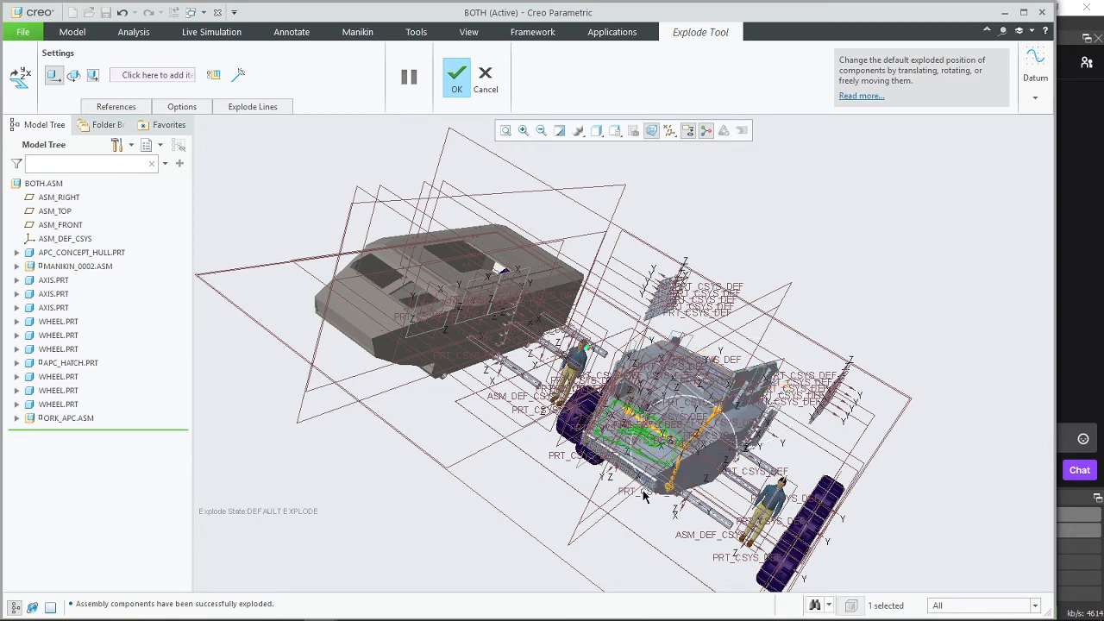
pyautogui.moveTo(686, 466); pyautogui.dragTo(643, 543)
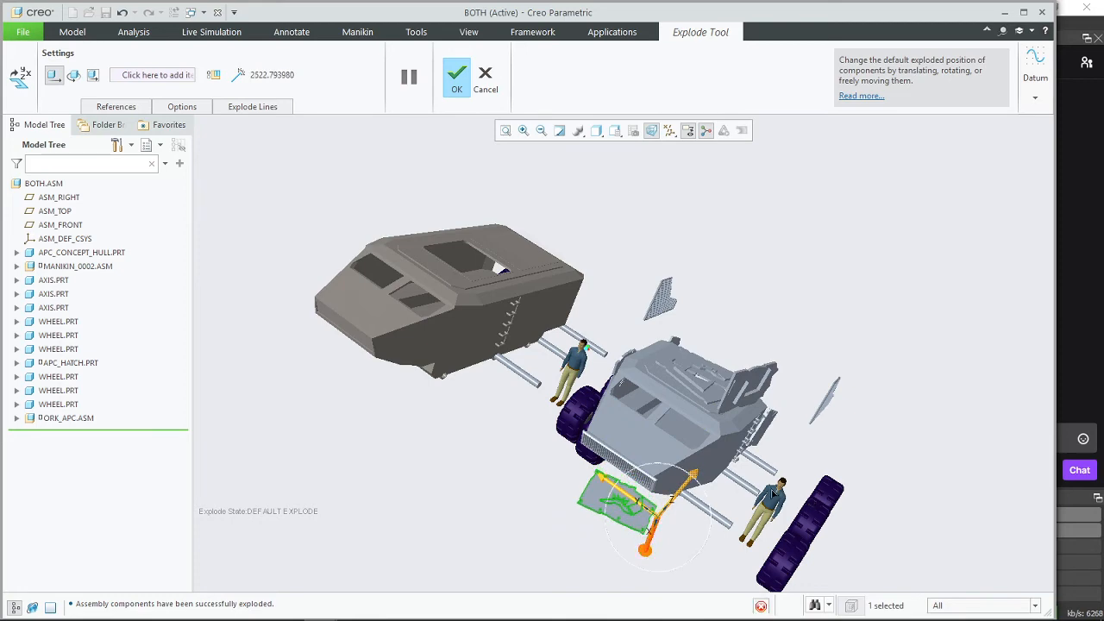
pyautogui.moveTo(742, 466)
pyautogui.mouseDown(button='middle')
pyautogui.moveTo(786, 458)
pyautogui.moveTo(746, 452)
pyautogui.mouseUp(button='middle')
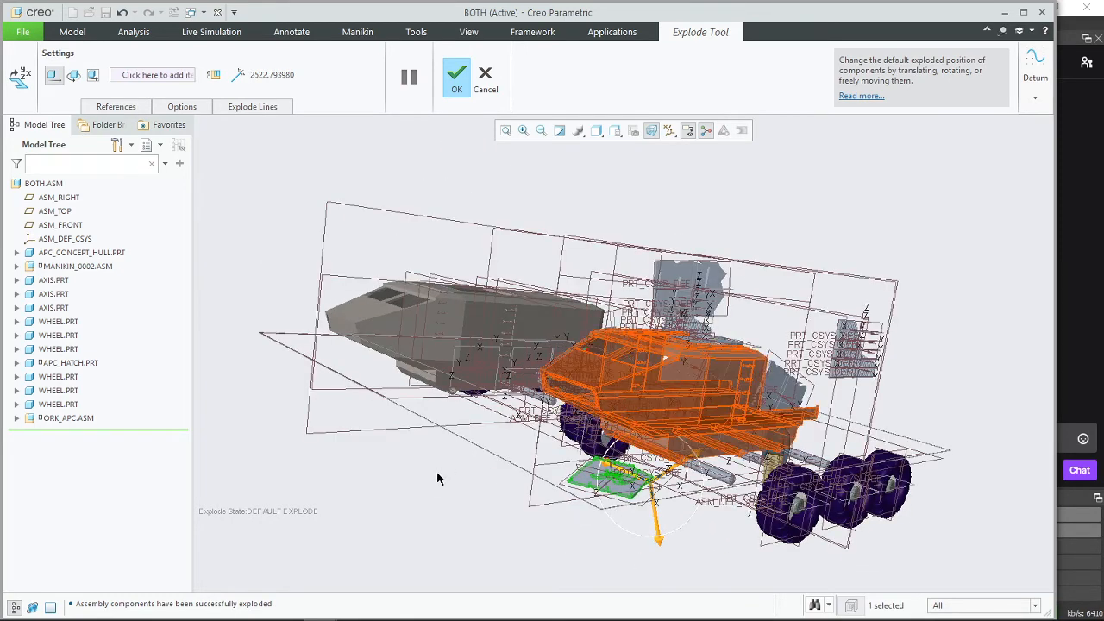
pyautogui.click(457, 86)
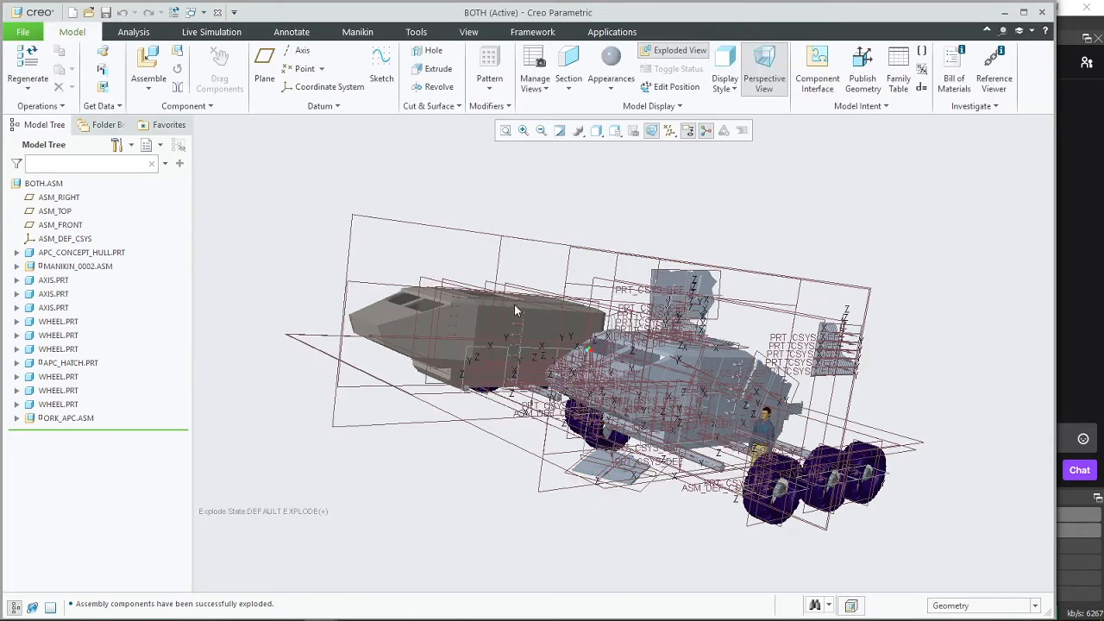
# Step: Switch the exploded view of the two vehicles off and on again to compare the assembled and separated parts
pyautogui.moveTo(685, 419); pyautogui.dragTo(496, 424, button='middle')
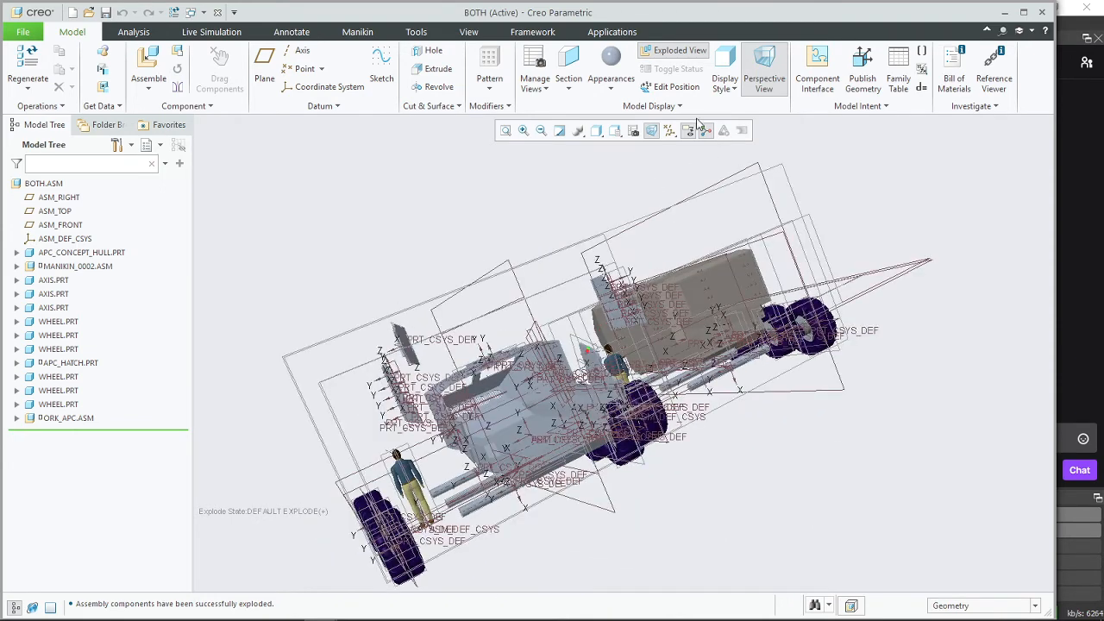
pyautogui.click(668, 55)
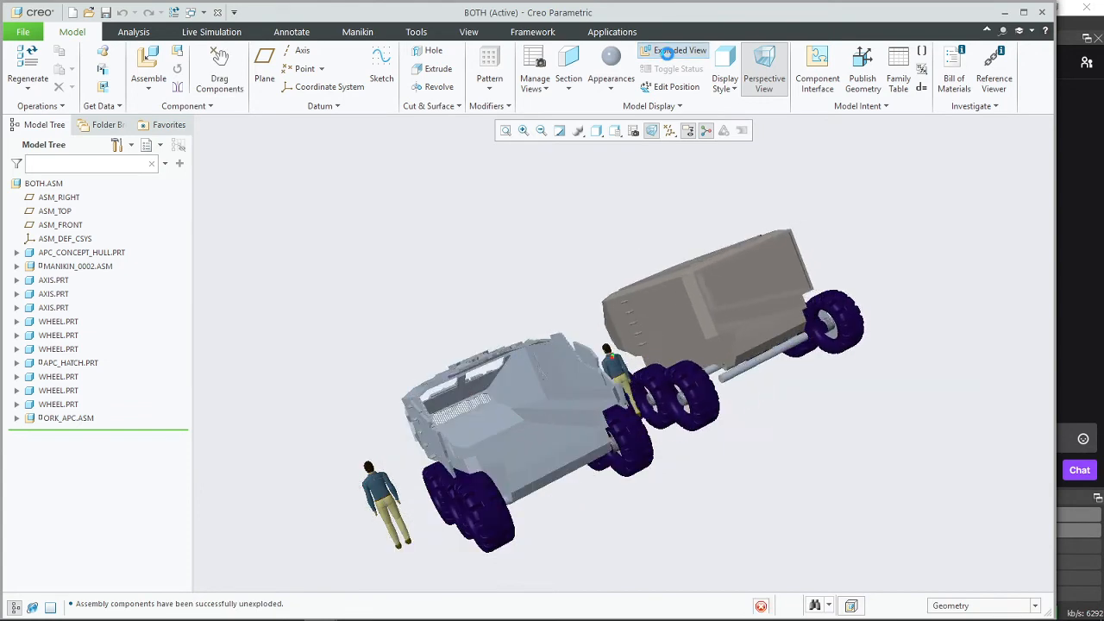
pyautogui.click(668, 54)
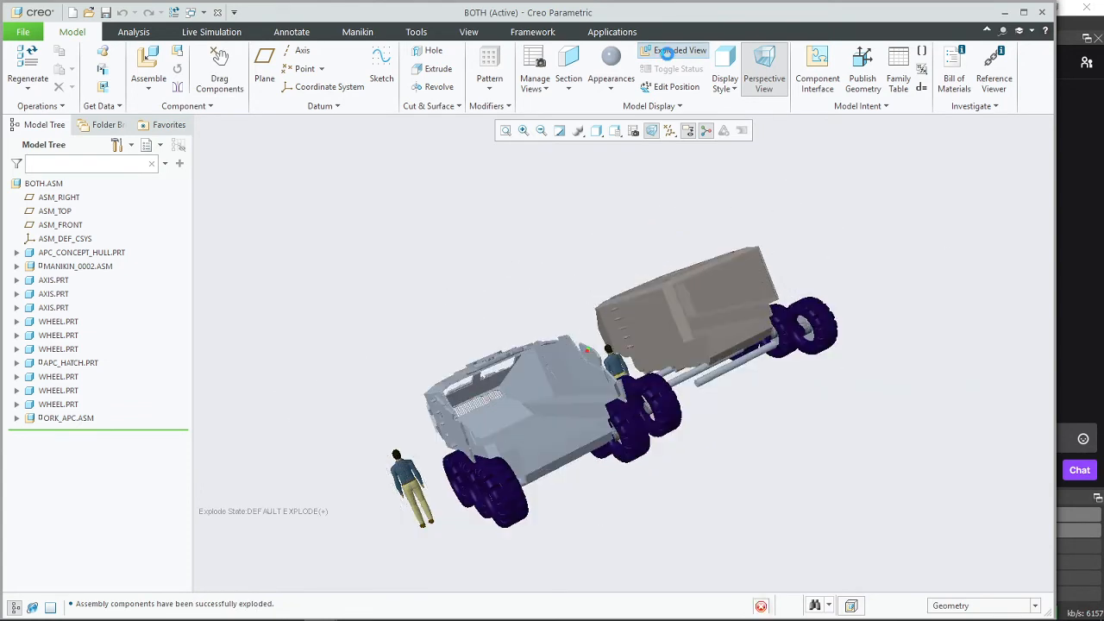
pyautogui.moveTo(394, 432); pyautogui.dragTo(604, 414, button='middle')
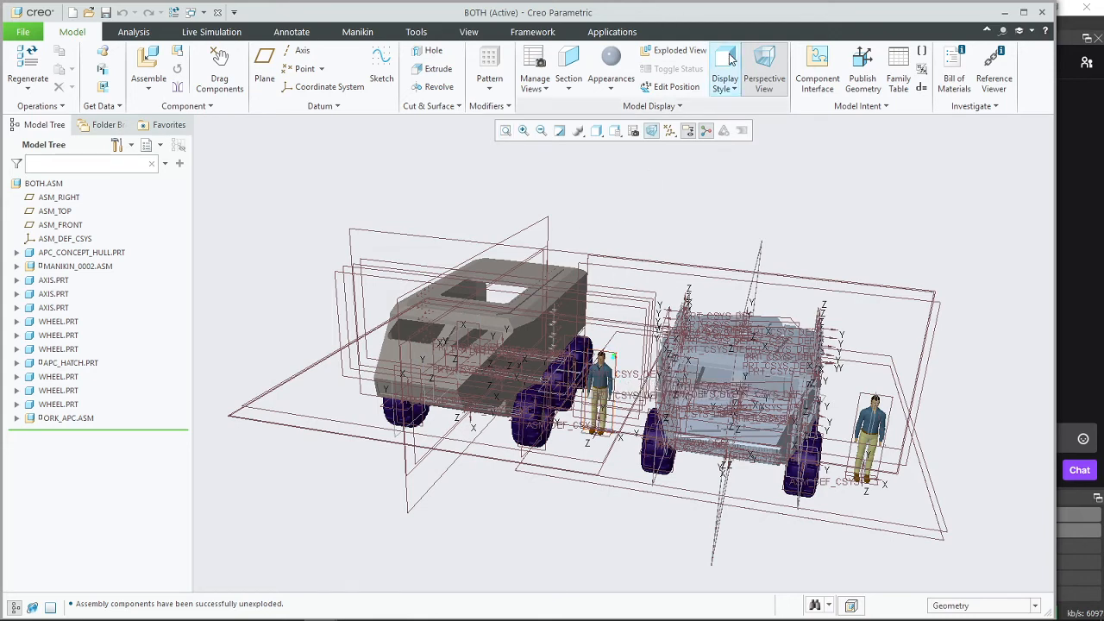
# Step: Explode the two vehicles once more, view them from below, return them to the unexploded state and look them over from the front
pyautogui.click(677, 50)
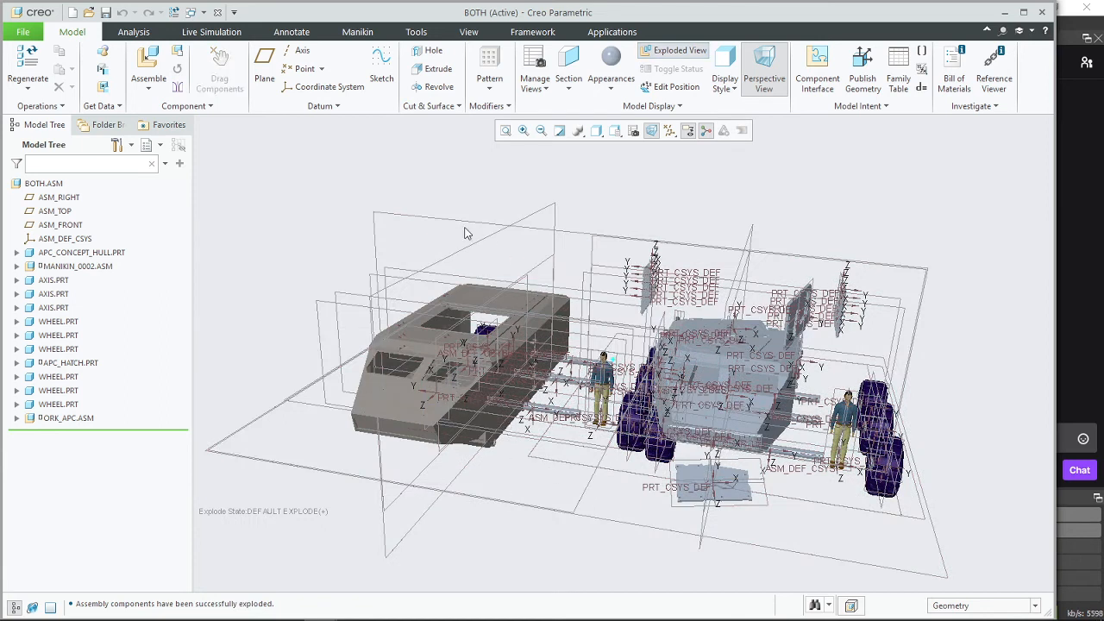
pyautogui.moveTo(584, 468)
pyautogui.mouseDown(button='middle')
pyautogui.moveTo(547, 463)
pyautogui.moveTo(636, 461)
pyautogui.moveTo(607, 485)
pyautogui.moveTo(545, 502)
pyautogui.moveTo(683, 468)
pyautogui.moveTo(660, 457)
pyautogui.moveTo(571, 478)
pyautogui.moveTo(621, 465)
pyautogui.mouseUp(button='middle')
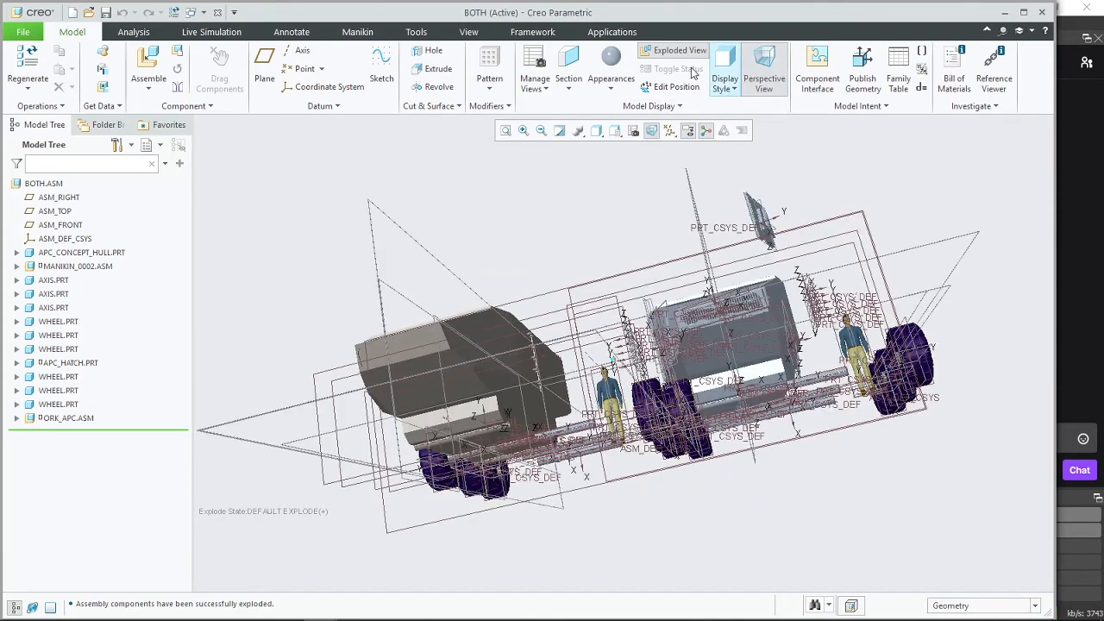
pyautogui.click(660, 52)
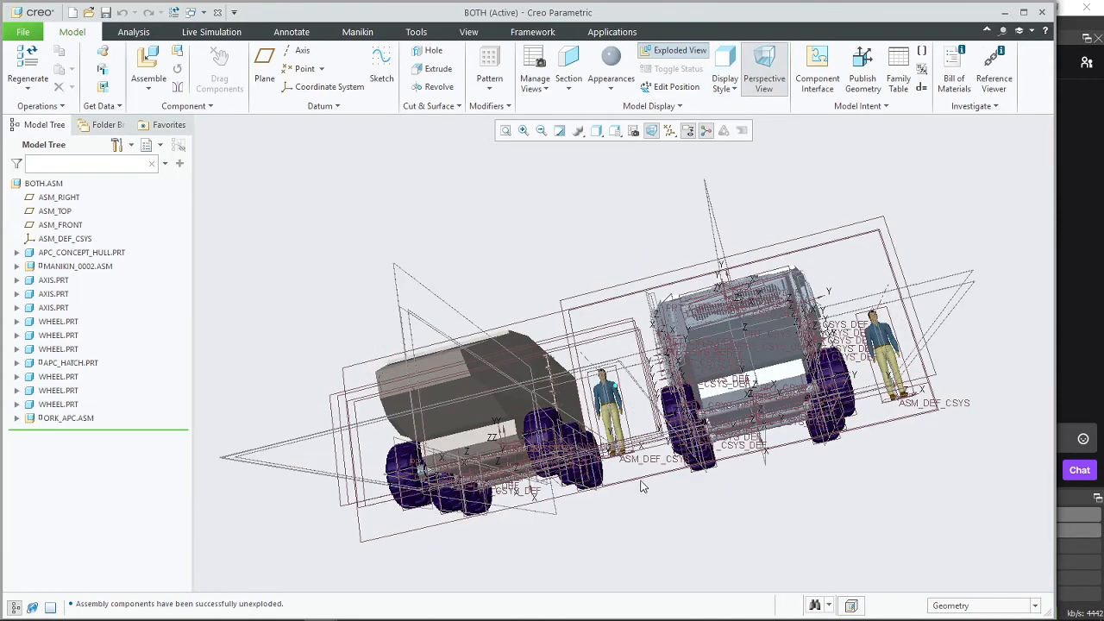
pyautogui.moveTo(638, 497)
pyautogui.mouseDown(button='middle')
pyautogui.moveTo(622, 477)
pyautogui.moveTo(458, 510)
pyautogui.moveTo(627, 495)
pyautogui.moveTo(653, 510)
pyautogui.mouseUp(button='middle')
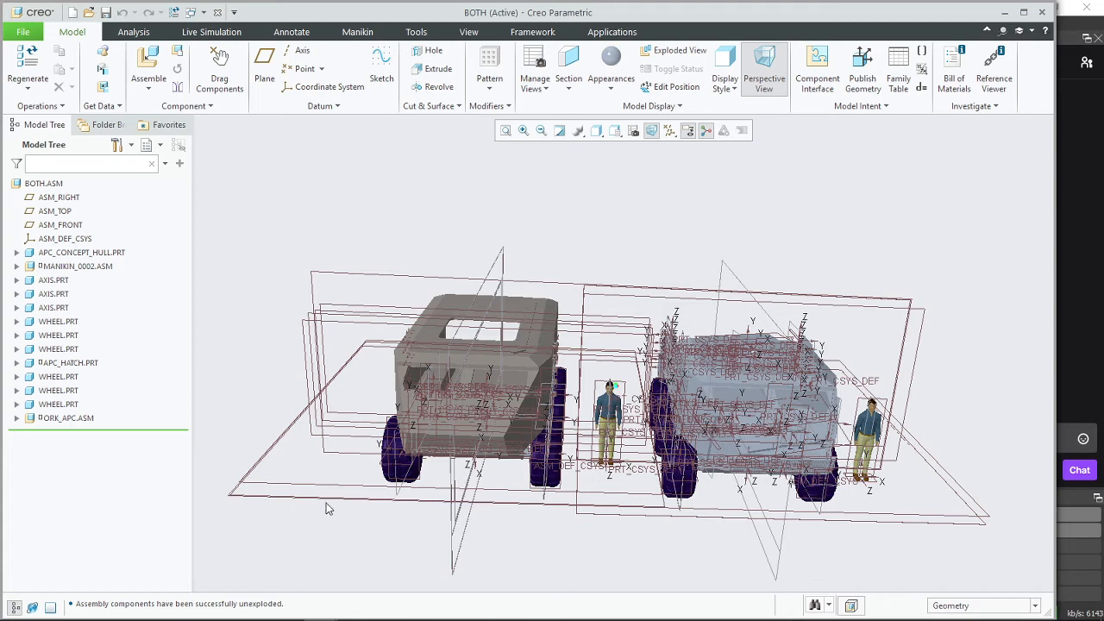
pyautogui.moveTo(584, 439); pyautogui.dragTo(547, 385, button='middle')
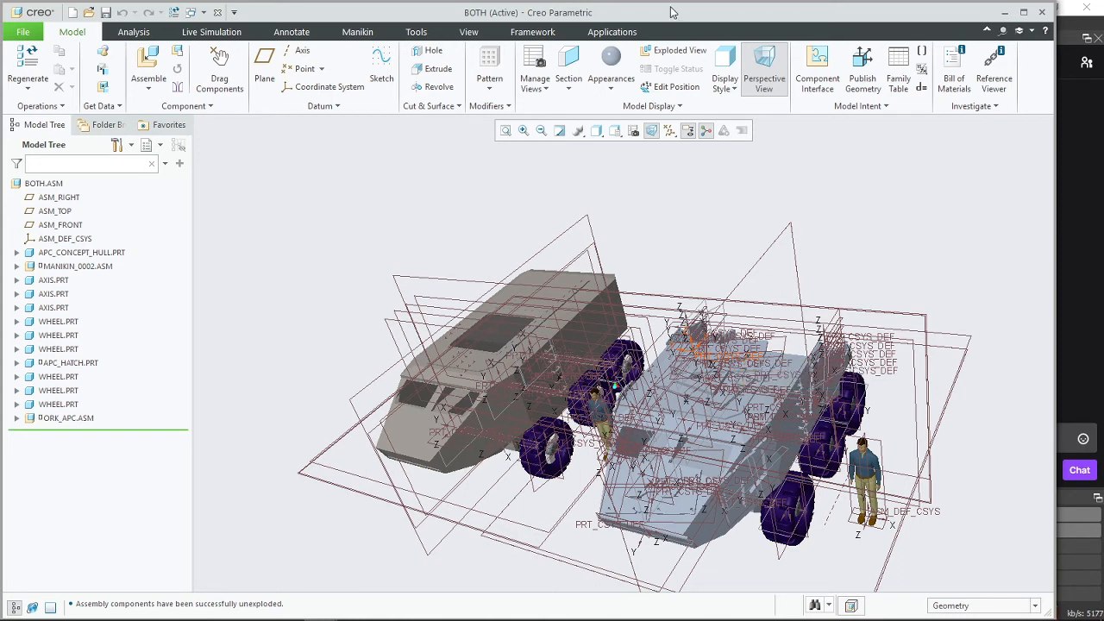
# Step: Inspect the exploded vehicles from below, the side and above, and turn the exploded view off to examine the assembled models
pyautogui.click(676, 50)
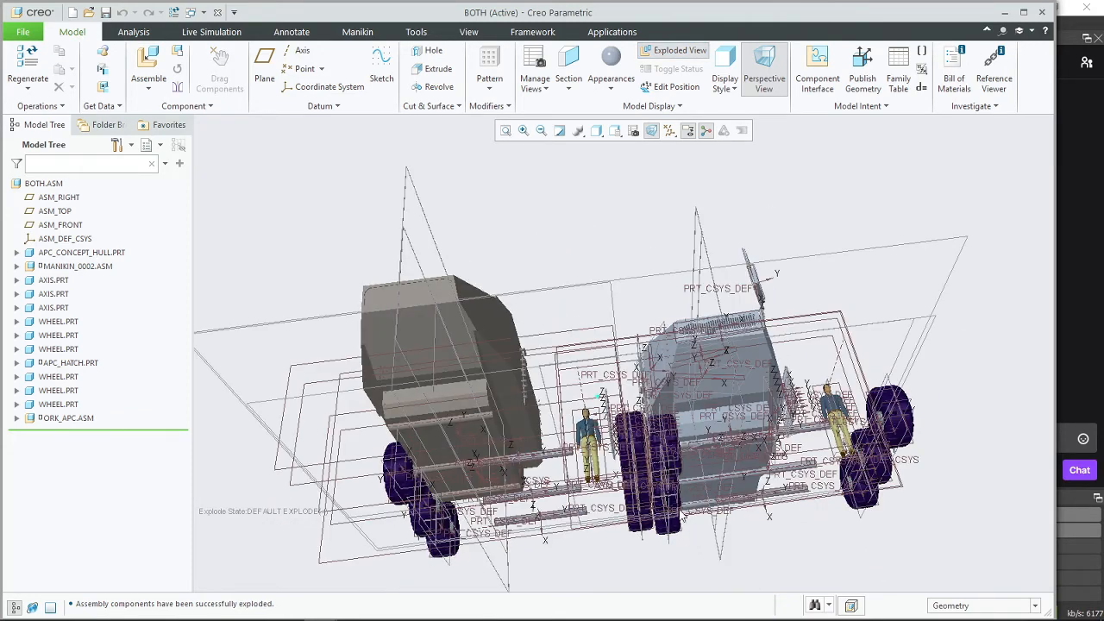
pyautogui.moveTo(498, 449); pyautogui.dragTo(540, 465, button='middle')
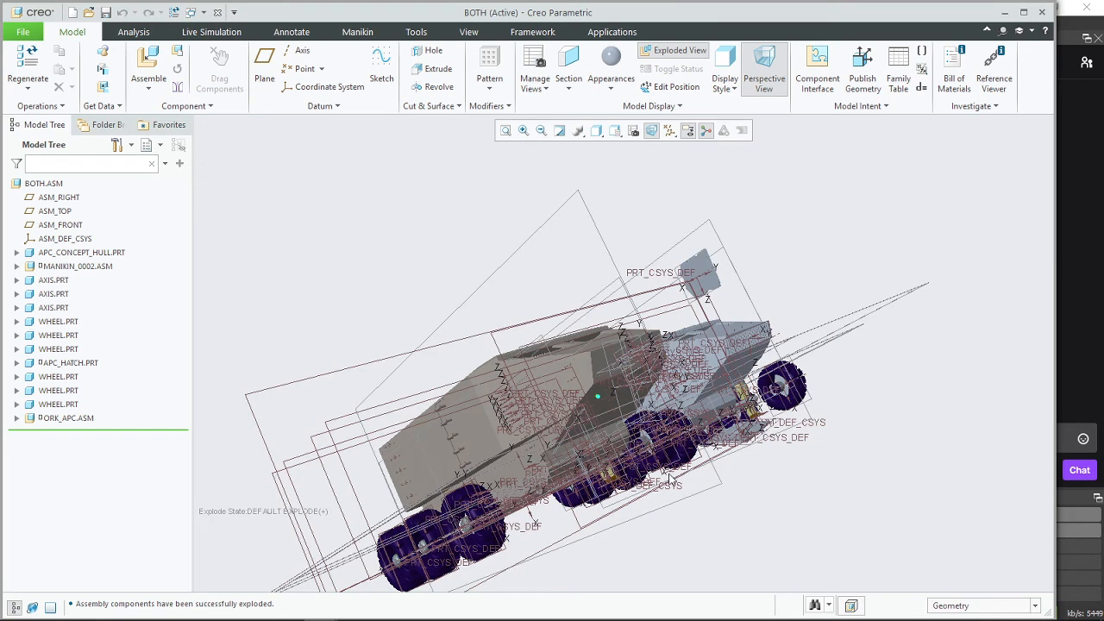
pyautogui.moveTo(667, 439); pyautogui.dragTo(615, 287, button='middle')
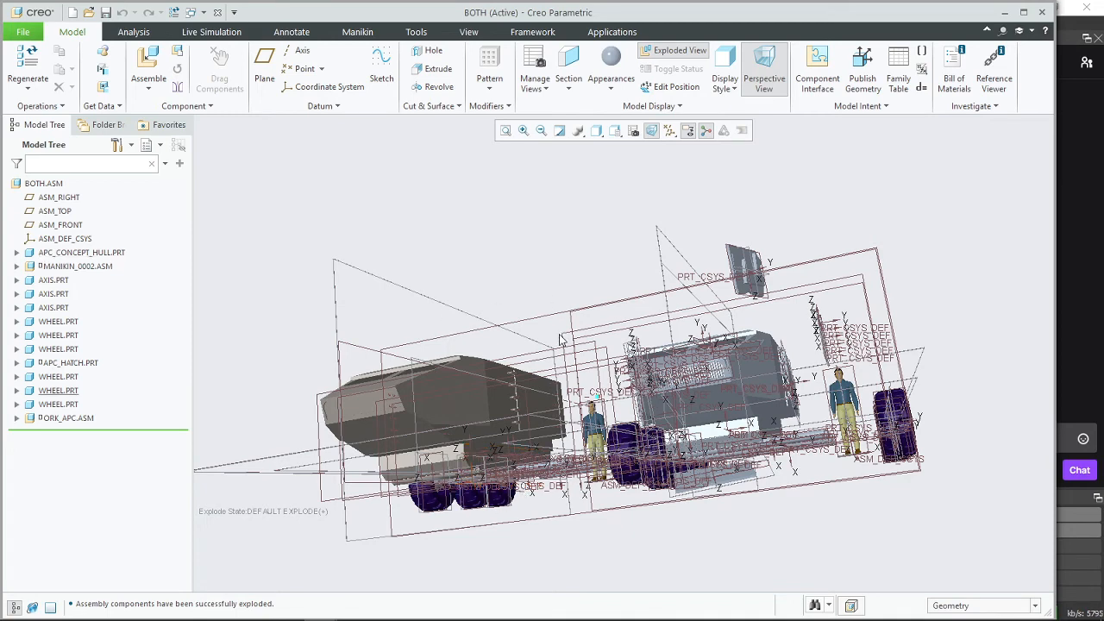
pyautogui.moveTo(521, 390); pyautogui.dragTo(605, 181, button='middle')
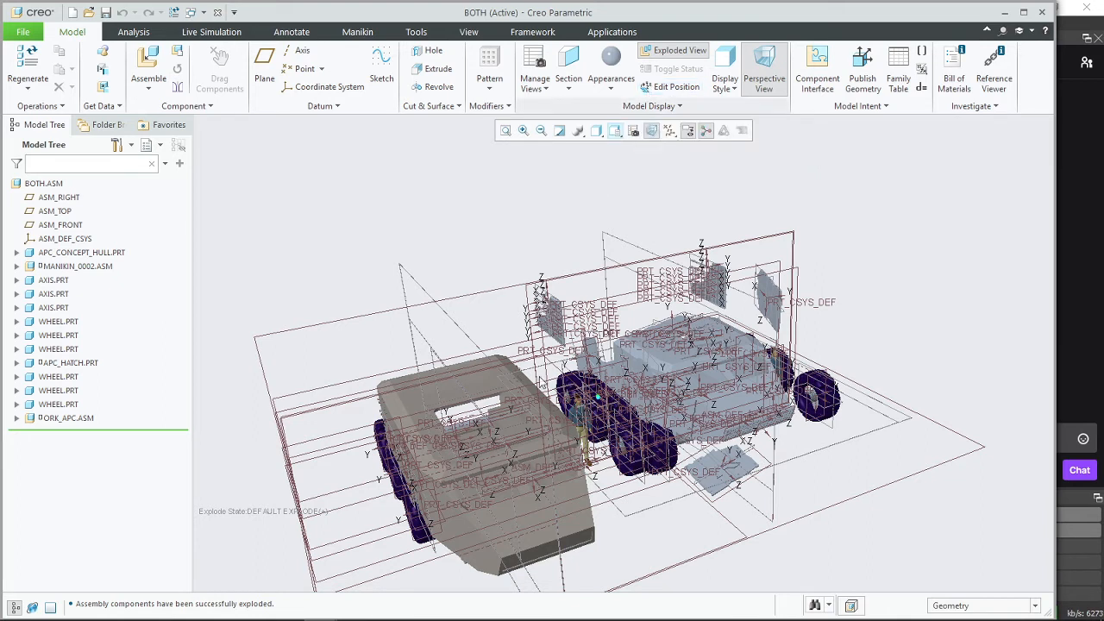
pyautogui.click(674, 50)
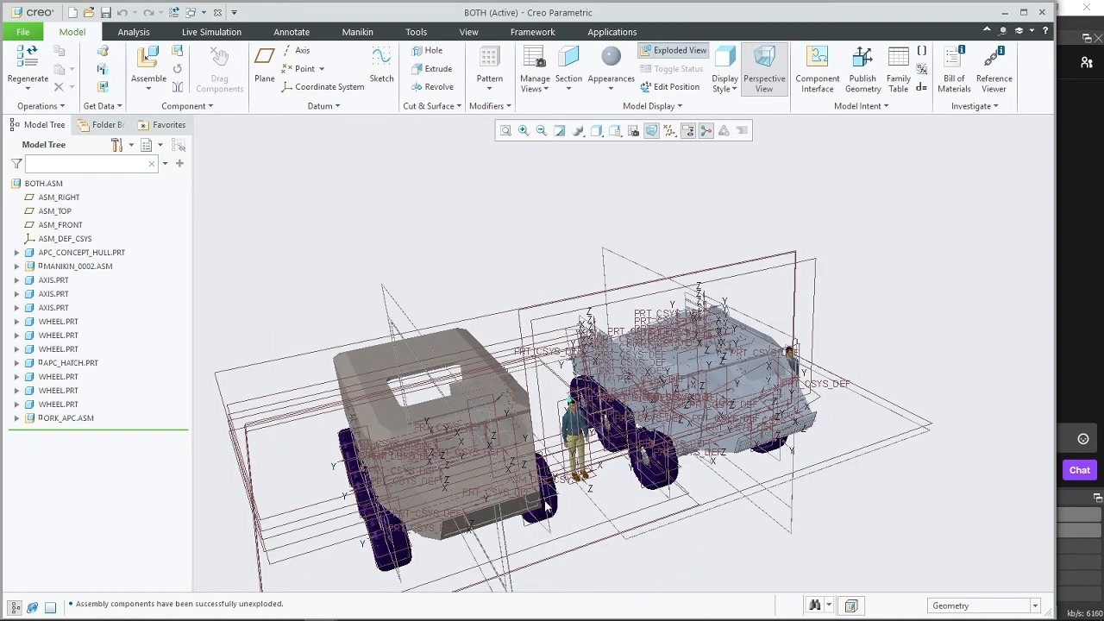
pyautogui.moveTo(362, 440); pyautogui.dragTo(414, 469, button='middle')
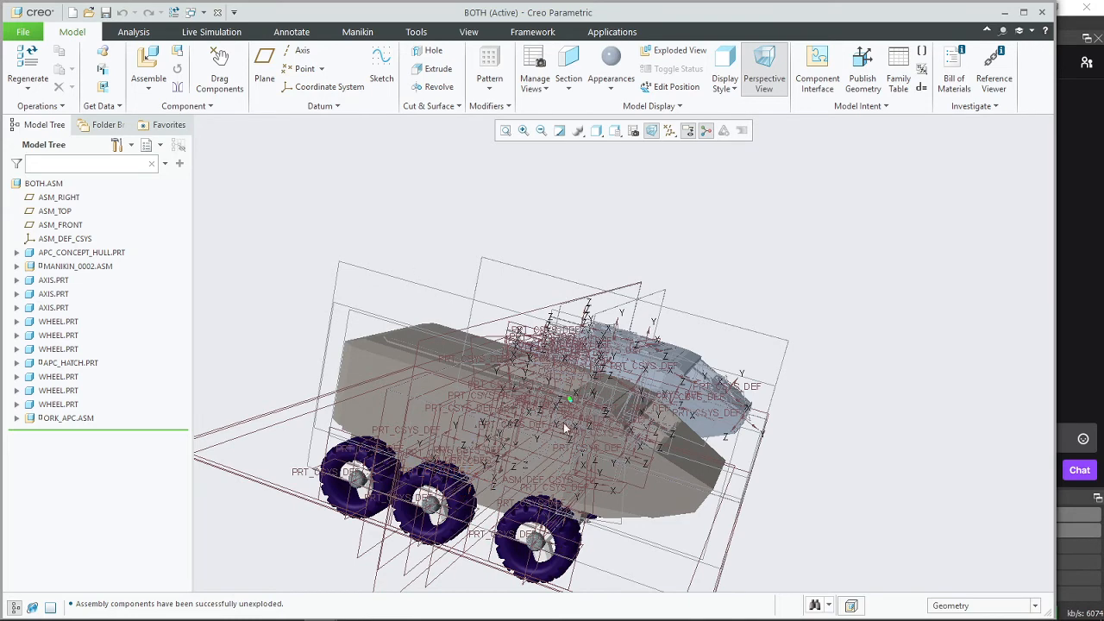
pyautogui.moveTo(773, 520); pyautogui.dragTo(666, 511, button='middle')
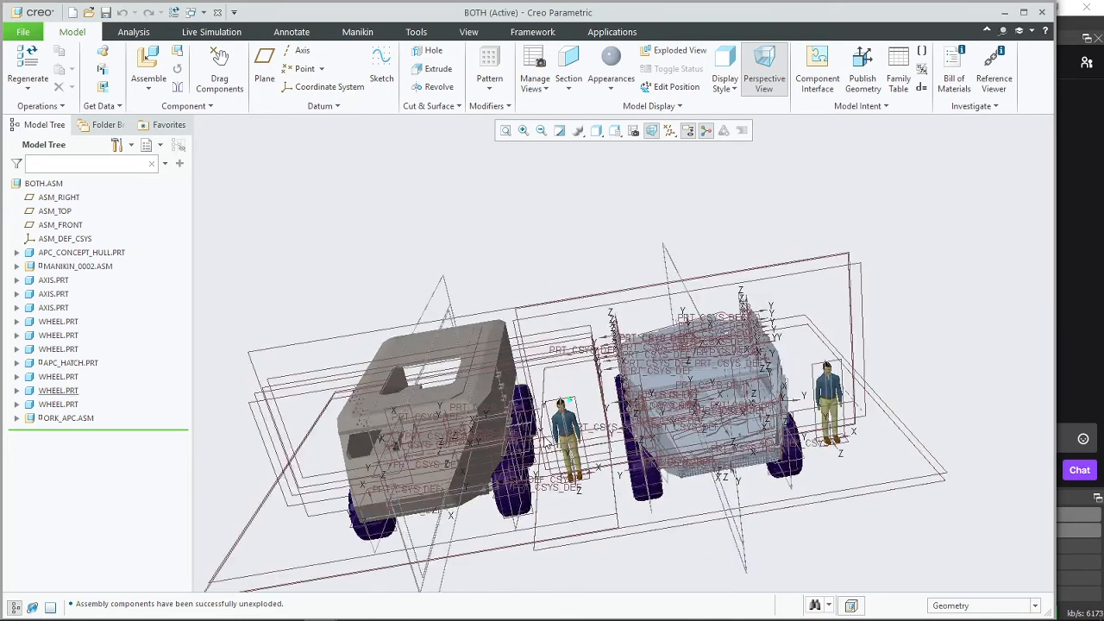
# Step: Open gothed_building.asm from the My Documents folder and look at the building from above
pyautogui.click(191, 13)
pyautogui.click(89, 12)
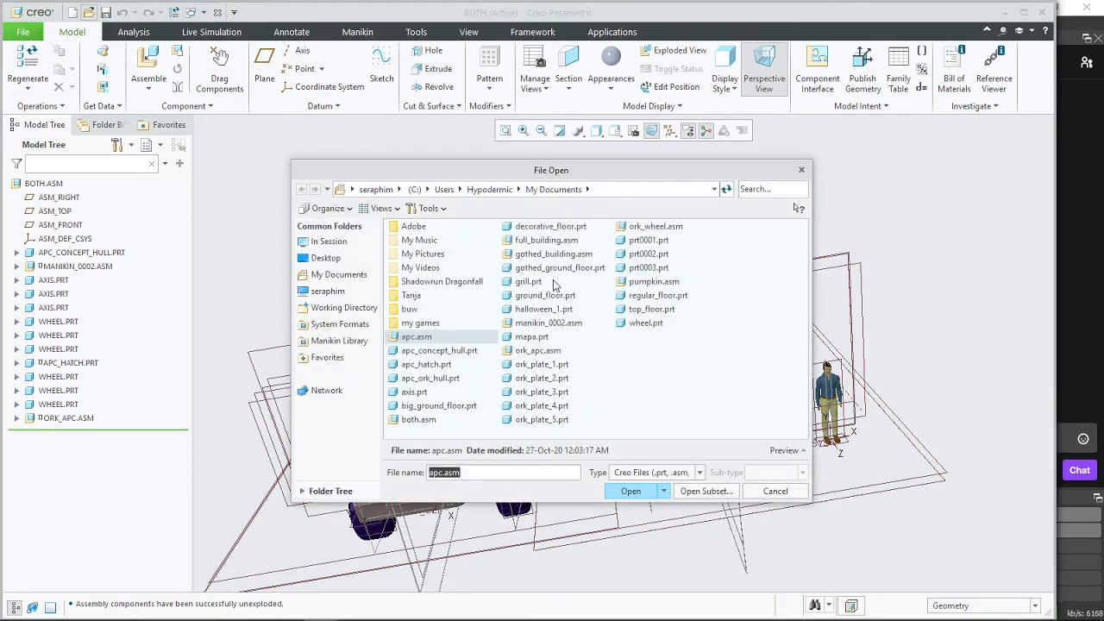
pyautogui.click(558, 253)
pyautogui.click(630, 491)
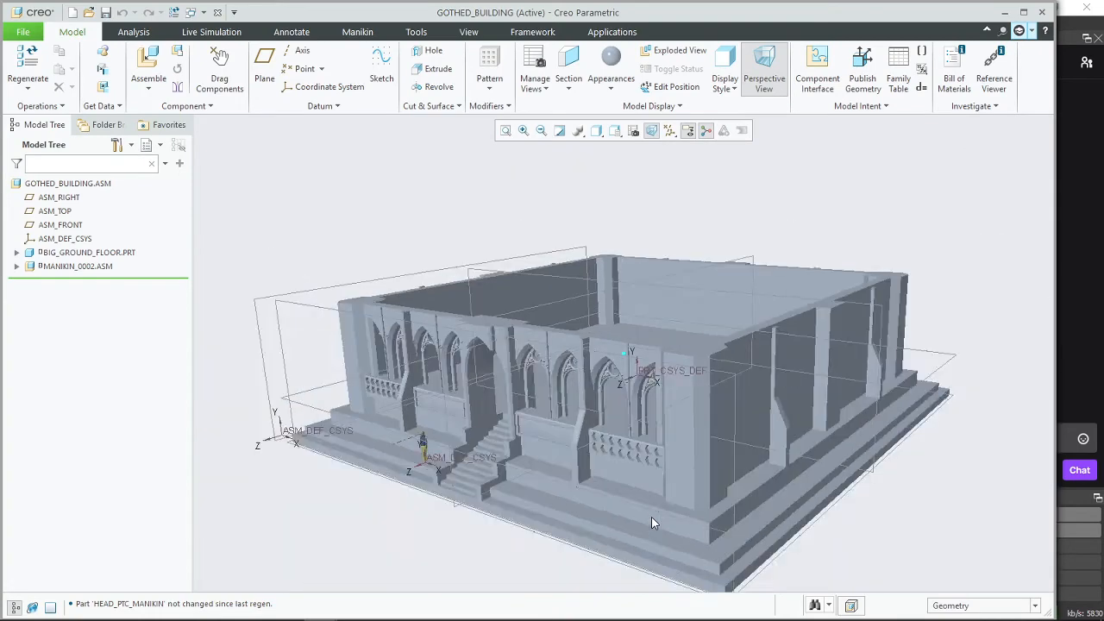
pyautogui.scroll(2, 651, 516)
pyautogui.moveTo(651, 517); pyautogui.dragTo(561, 323, button='middle')
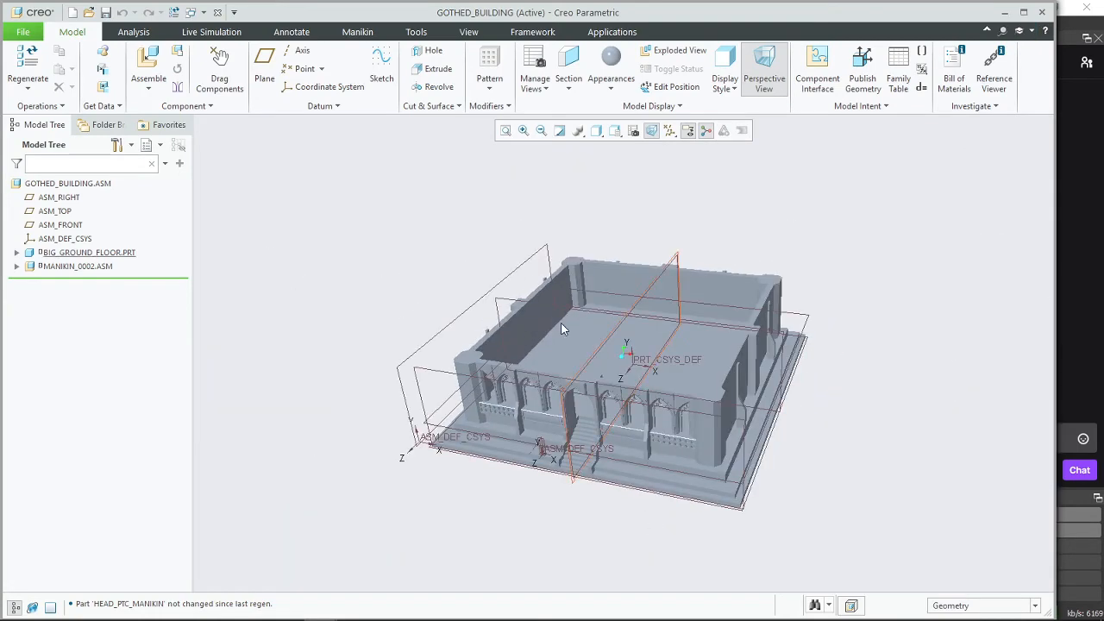
# Step: Close the gothic building and reopen gothed_building.asm from the My Documents folder
pyautogui.click(1042, 12)
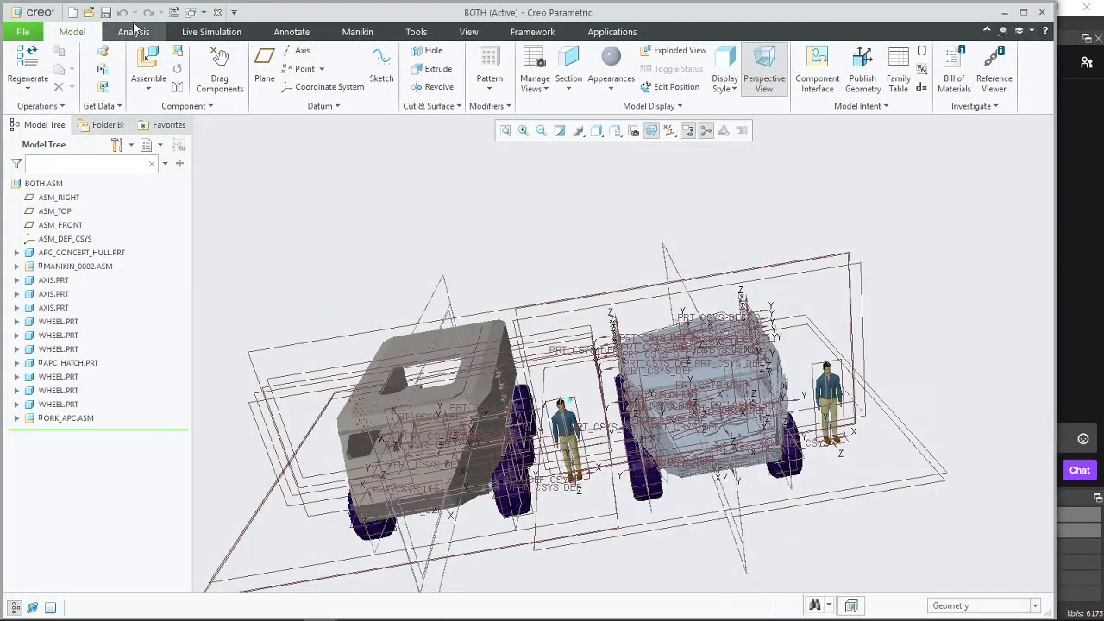
pyautogui.click(89, 12)
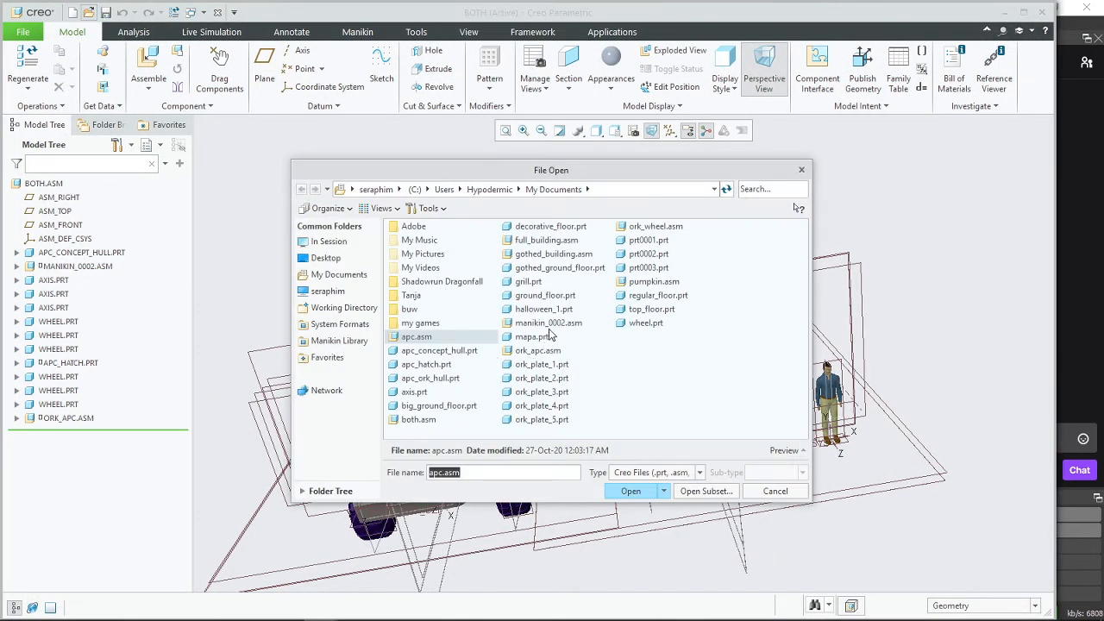
pyautogui.click(571, 259)
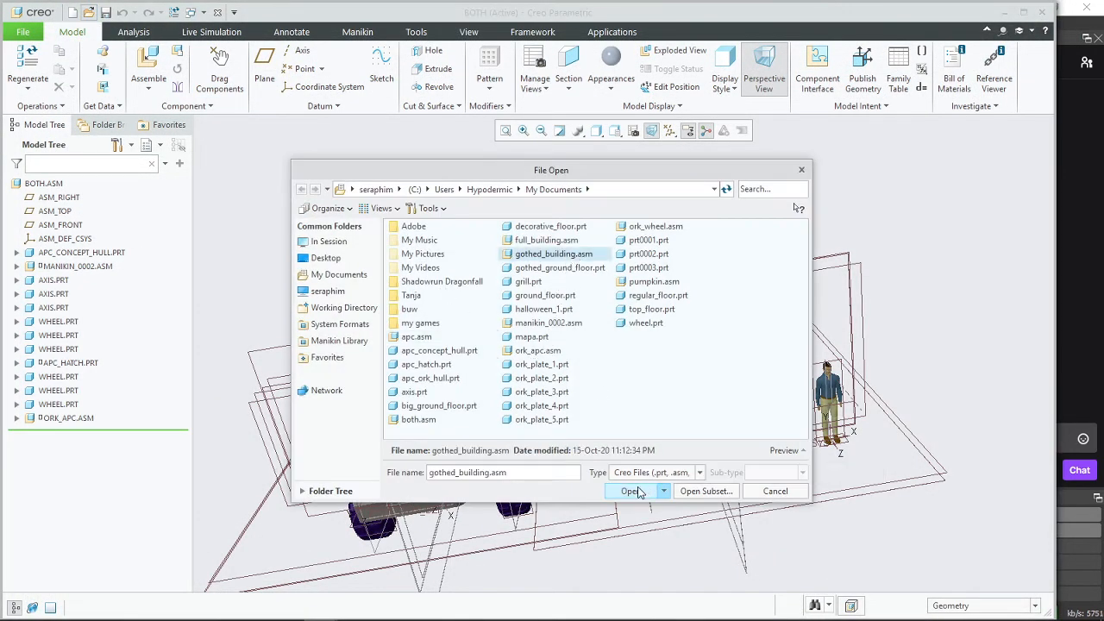
pyautogui.click(630, 489)
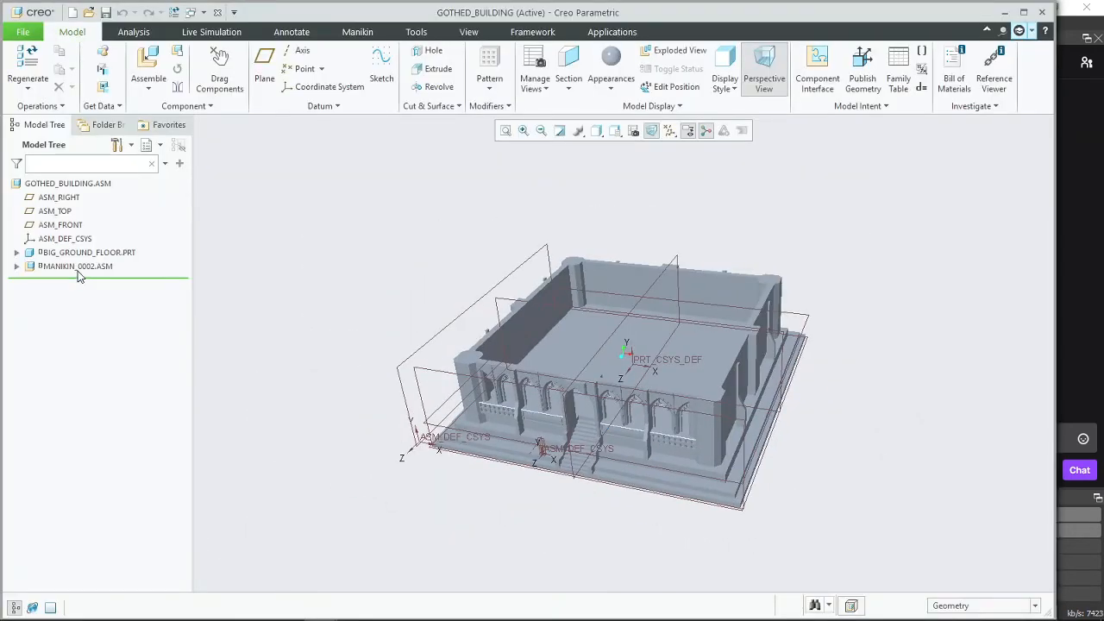
# Step: Close the gothic building and open full_building.asm from the My Documents folder
pyautogui.click(1041, 12)
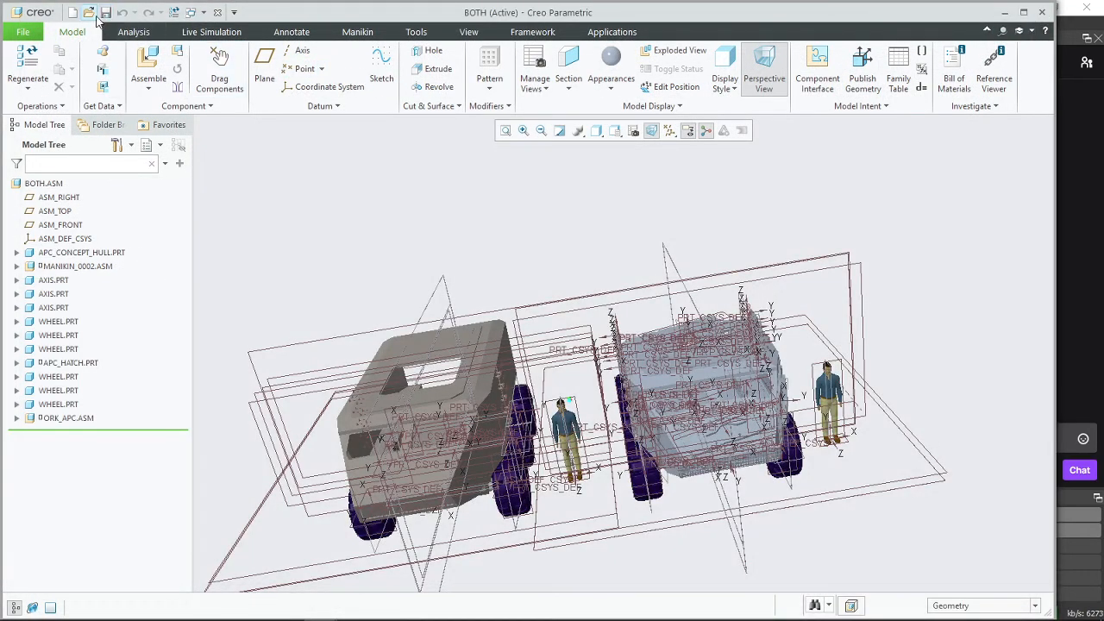
pyautogui.click(89, 12)
pyautogui.click(550, 240)
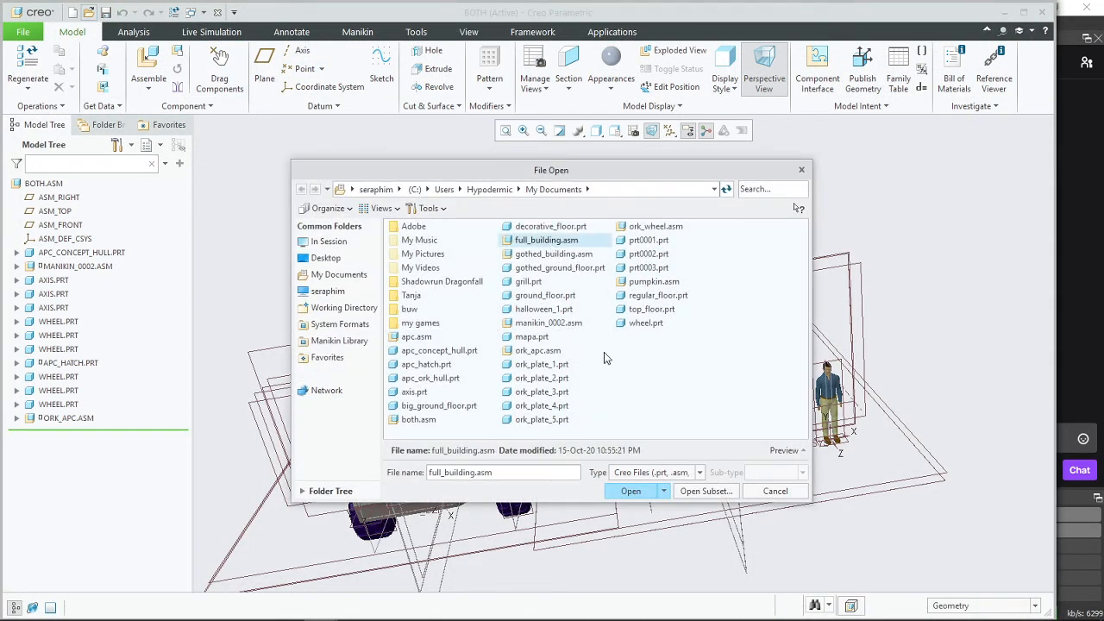
pyautogui.click(630, 490)
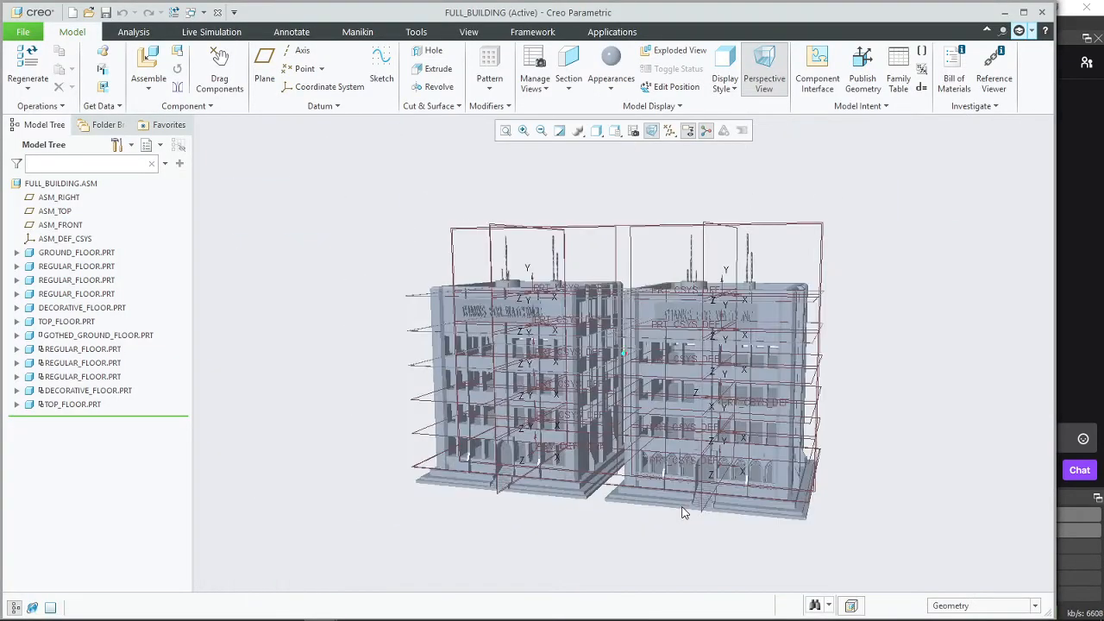
pyautogui.scroll(5, 712, 461)
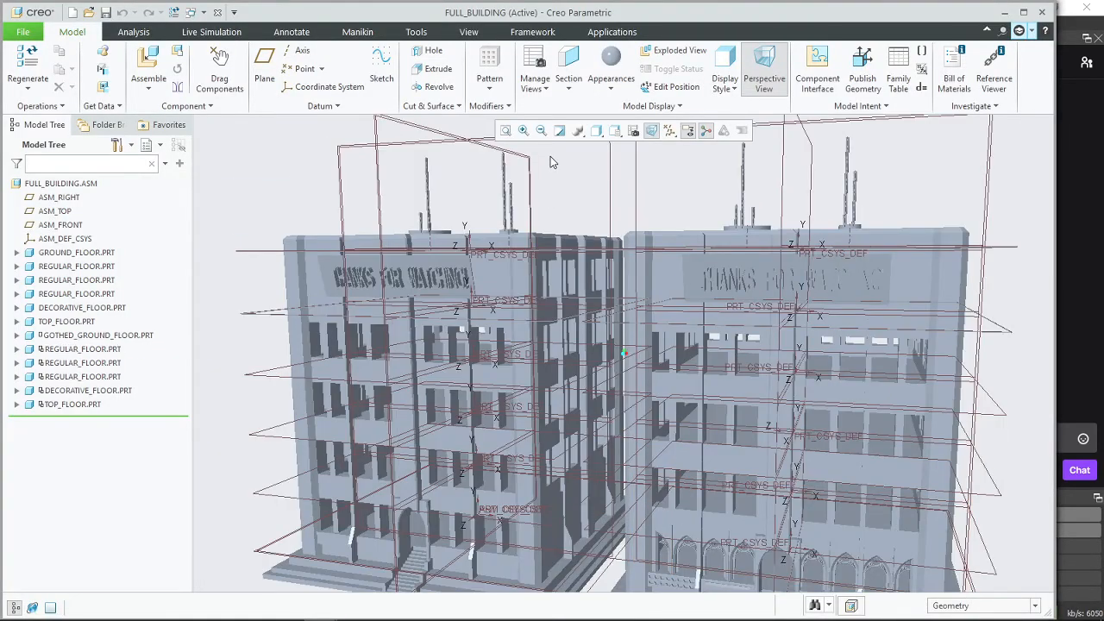
# Step: Explode the two buildings into their floors, inspect them from above and return the assembly to its unexploded state
pyautogui.click(675, 50)
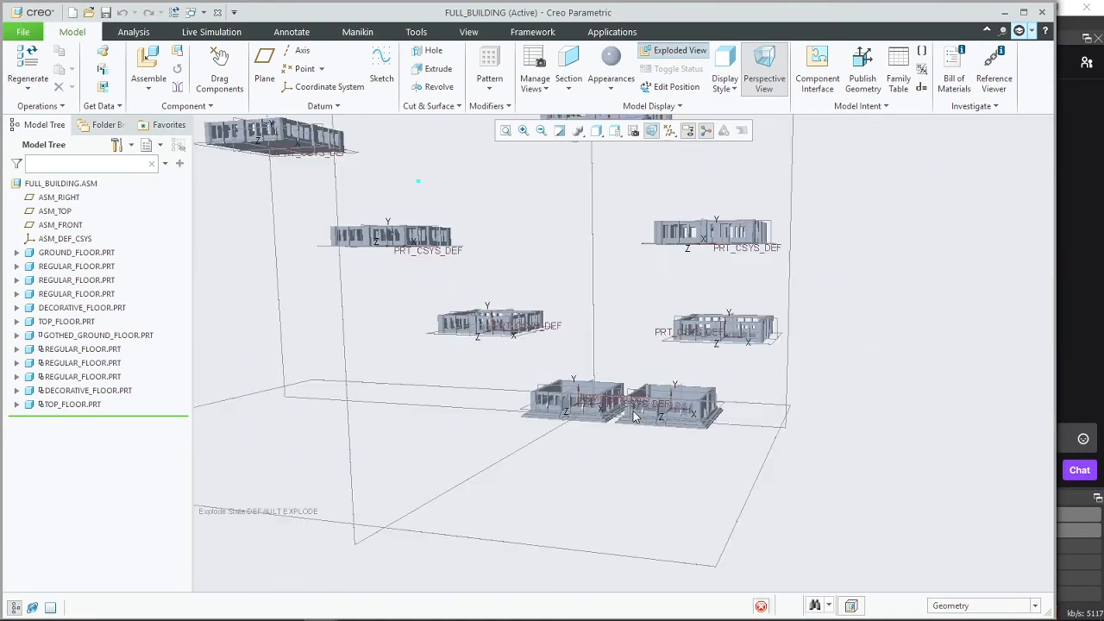
pyautogui.moveTo(638, 410); pyautogui.dragTo(522, 384, button='middle')
pyautogui.hotkey('ctrl', 'd')
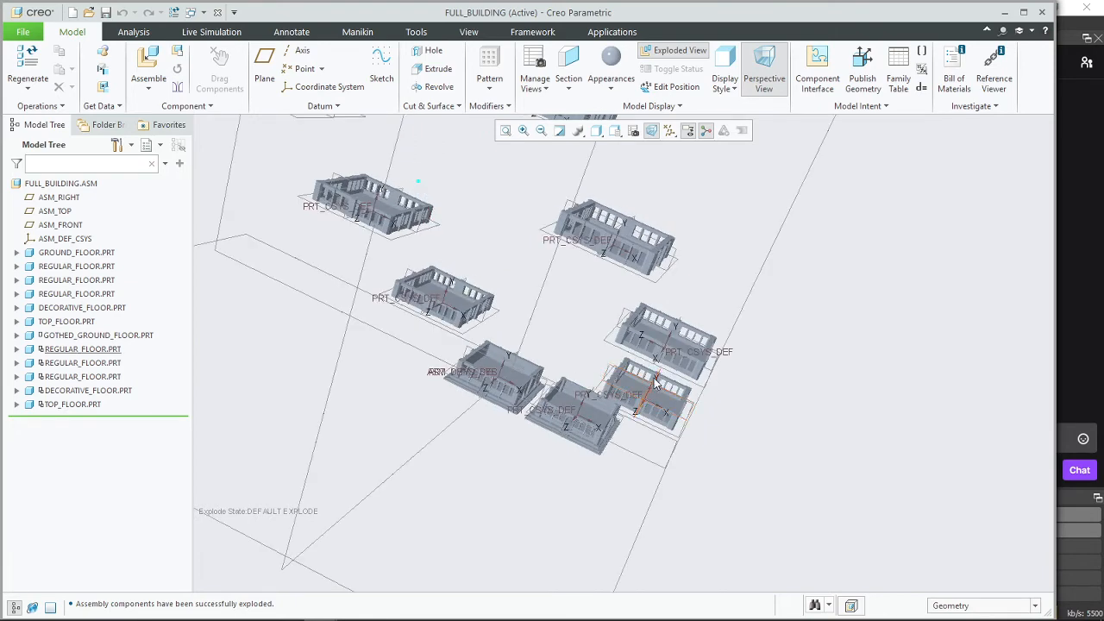
pyautogui.moveTo(584, 274); pyautogui.dragTo(573, 308, button='middle')
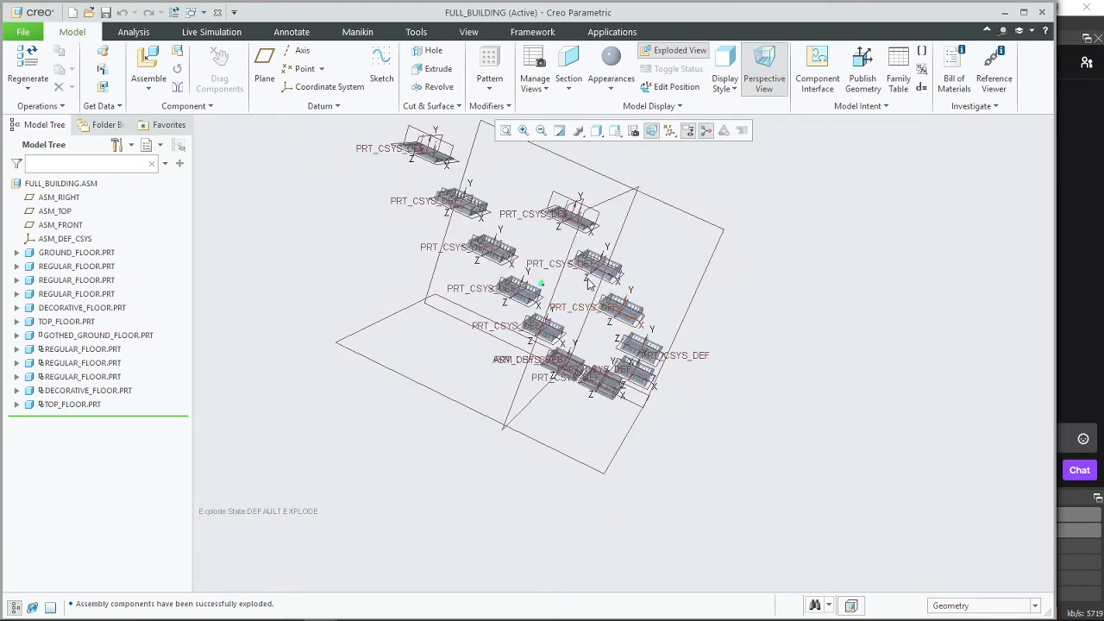
pyautogui.click(672, 50)
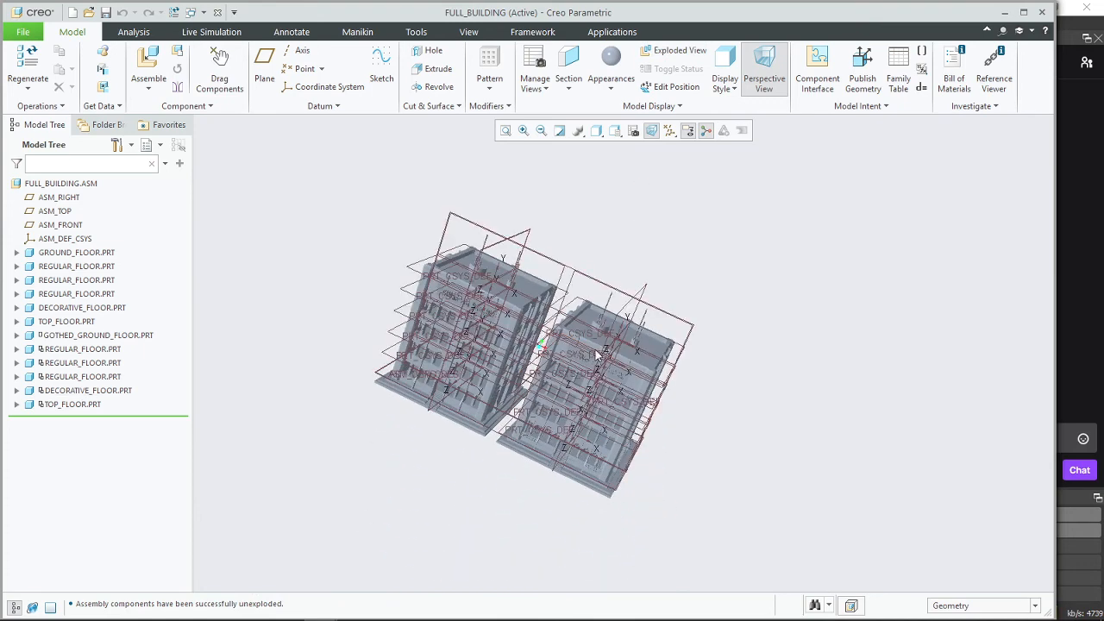
pyautogui.moveTo(596, 354); pyautogui.dragTo(621, 310, button='middle')
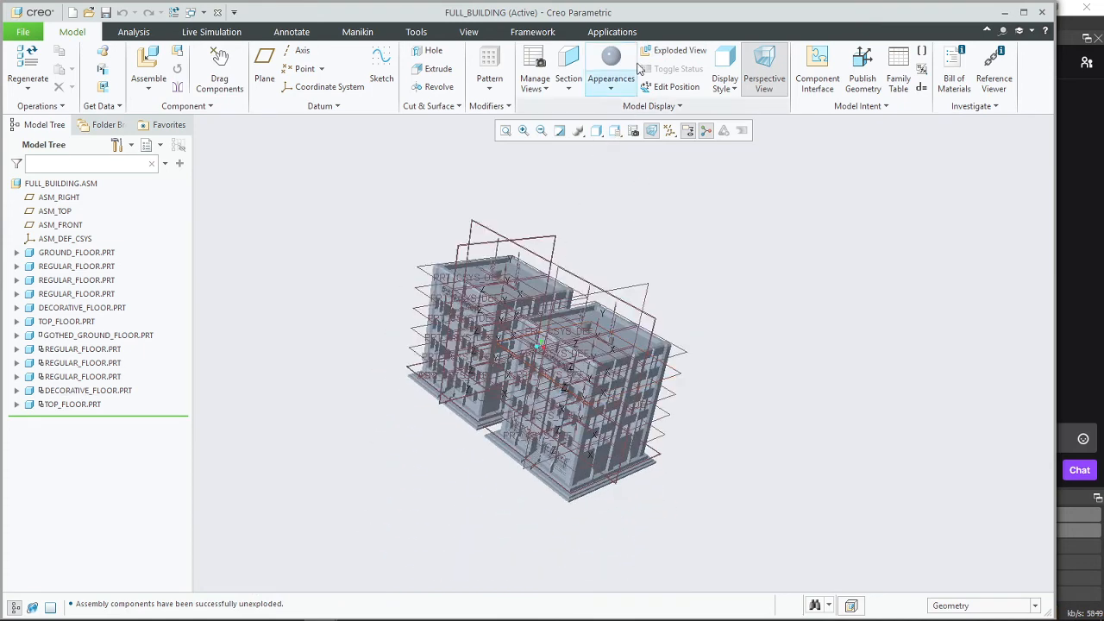
# Step: Explode the two buildings once more, turn the exploded view off and look over the assembled facades up close
pyautogui.click(672, 50)
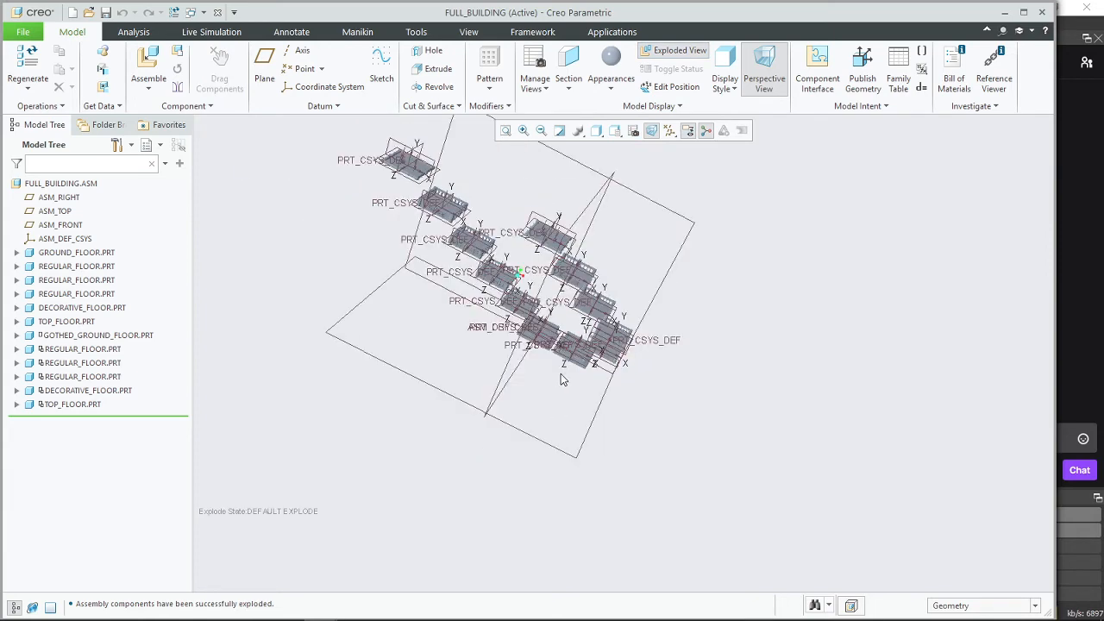
pyautogui.click(674, 53)
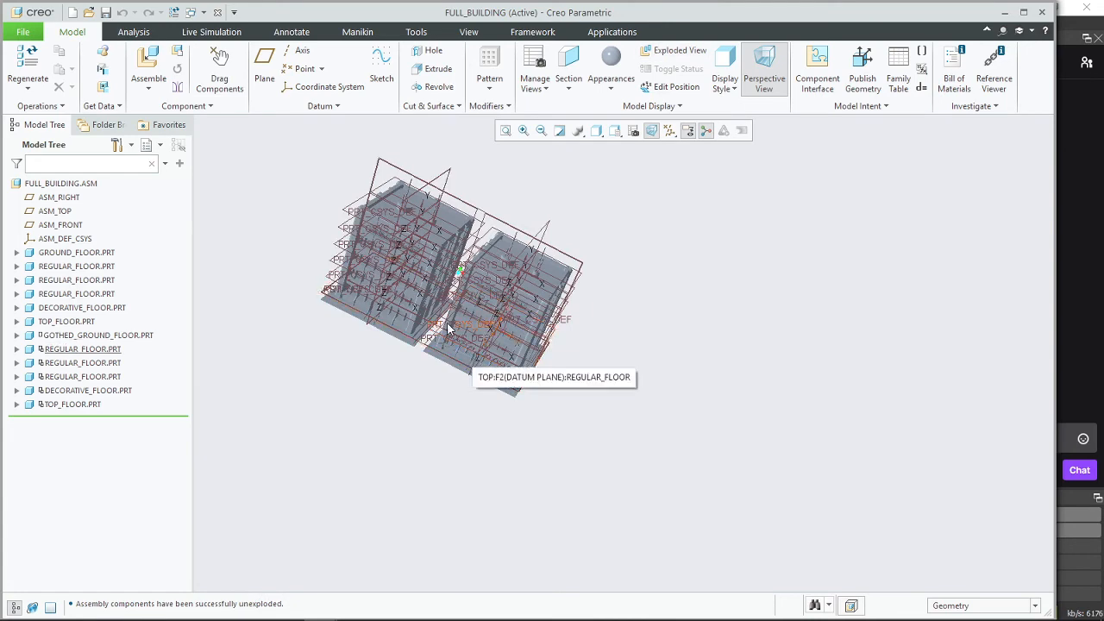
pyautogui.scroll(-4, 470, 349)
pyautogui.moveTo(468, 335); pyautogui.dragTo(429, 319, button='middle')
pyautogui.keyDown('shift'); pyautogui.moveTo(352, 313); pyautogui.dragTo(483, 418, button='middle'); pyautogui.keyUp('shift')
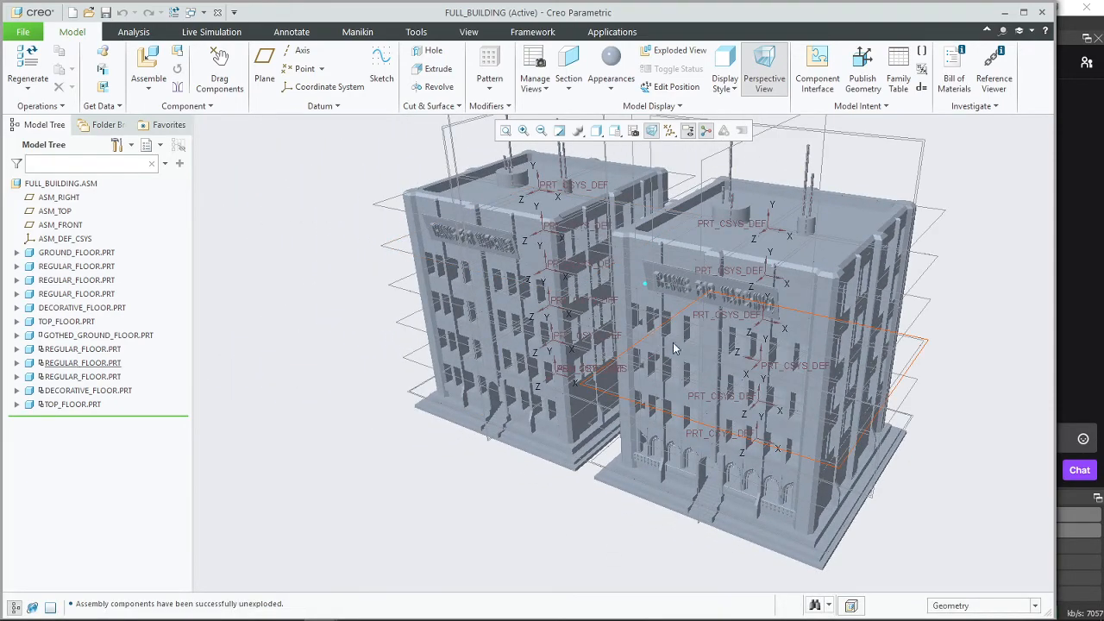
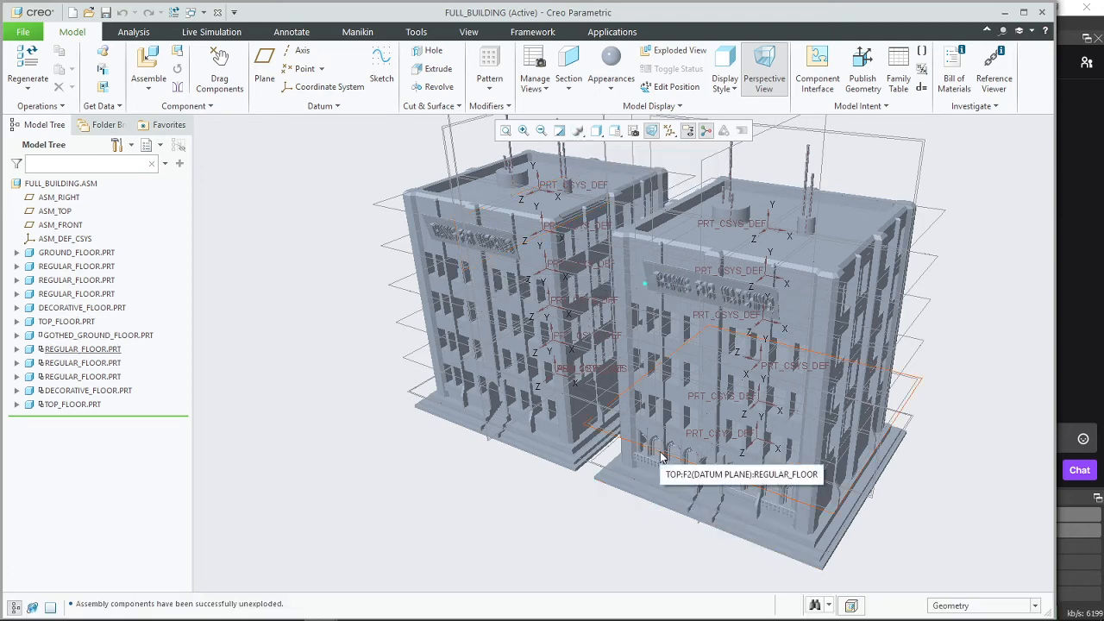
# Step: Switch to the open HALLOWEEN_1.PRT window and look at the pumpkin segment
pyautogui.moveTo(828, 429); pyautogui.dragTo(722, 395, button='middle')
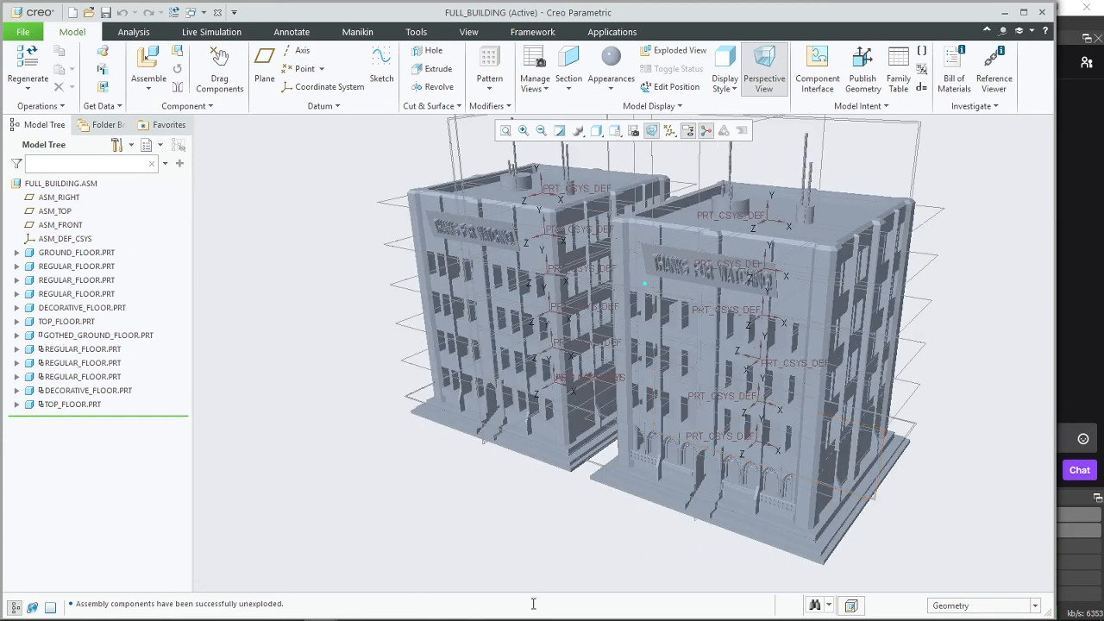
pyautogui.moveTo(528, 619)
pyautogui.click(203, 12)
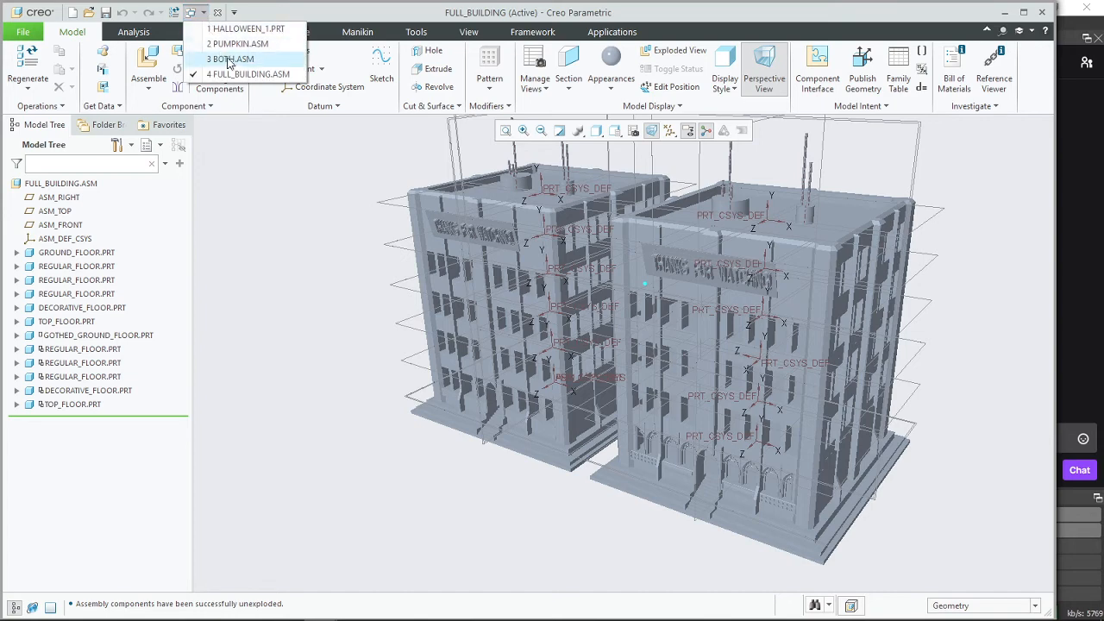
pyautogui.click(245, 28)
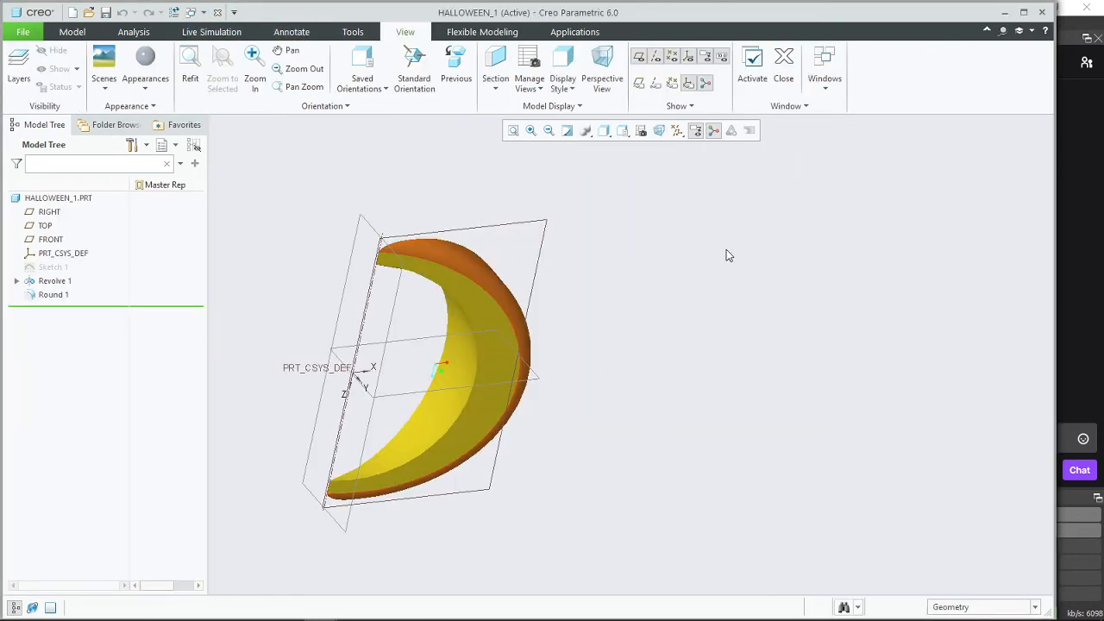
pyautogui.moveTo(724, 350); pyautogui.dragTo(692, 347, button='middle')
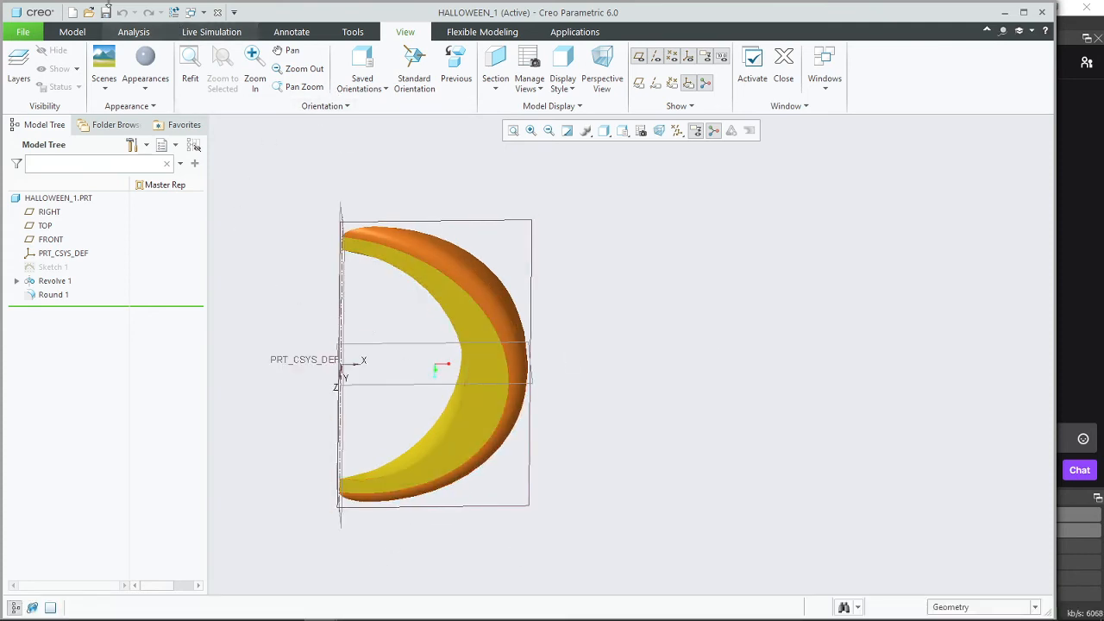
# Step: Create a new solid part named tombstone, using the mmns_part_solid template instead of the default one
pyautogui.click(72, 12)
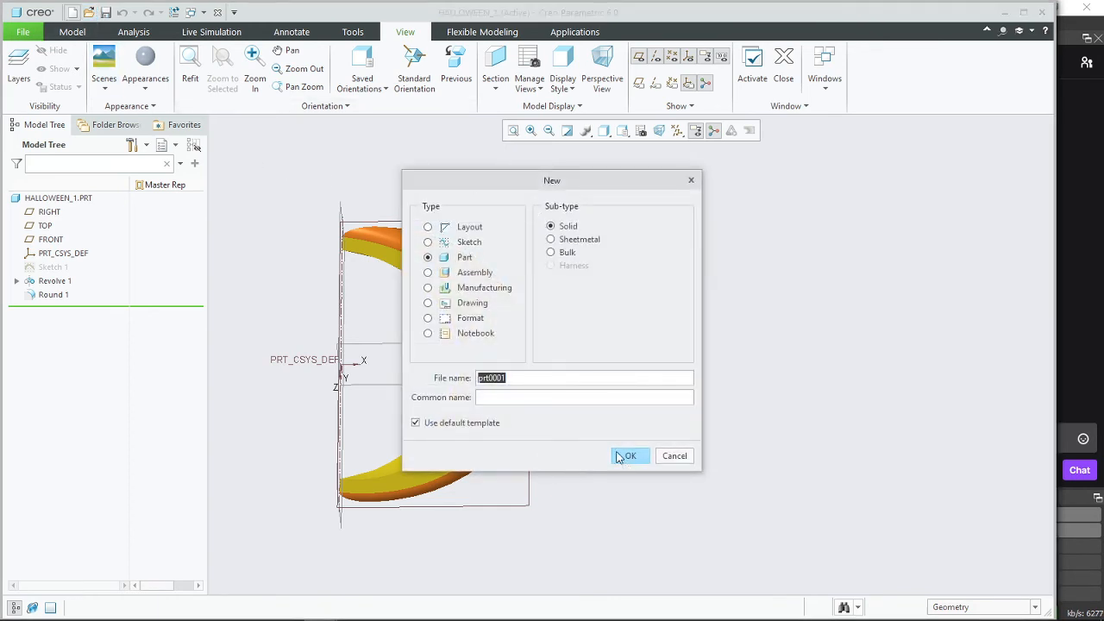
pyautogui.write('tombstone')
pyautogui.click(415, 422)
pyautogui.click(630, 456)
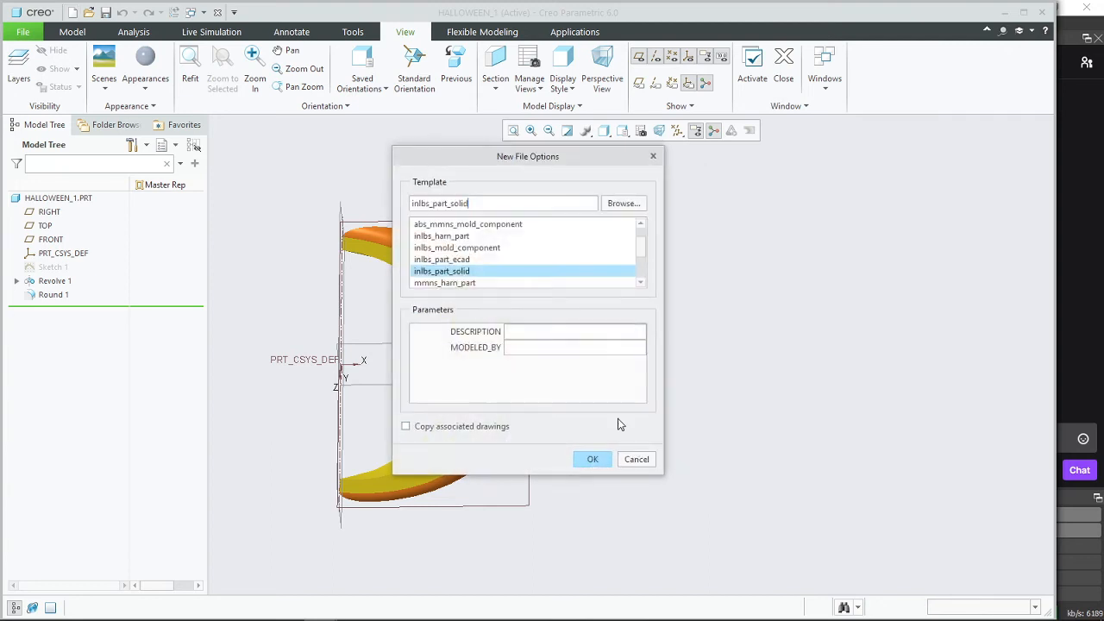
pyautogui.scroll(-1, 480, 275)
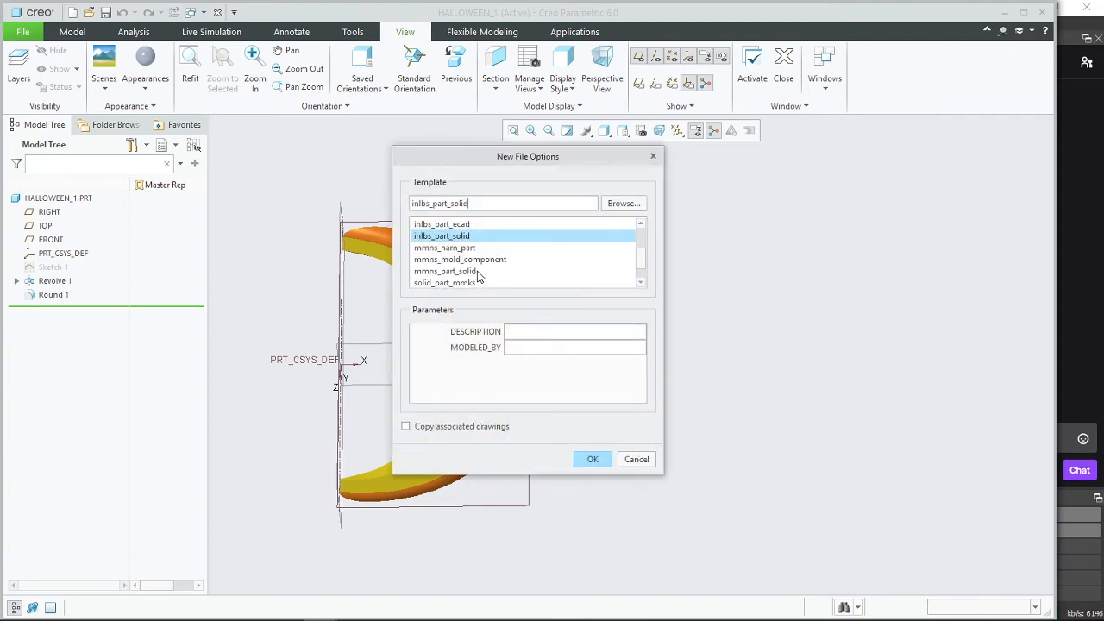
pyautogui.click(476, 273)
pyautogui.click(592, 459)
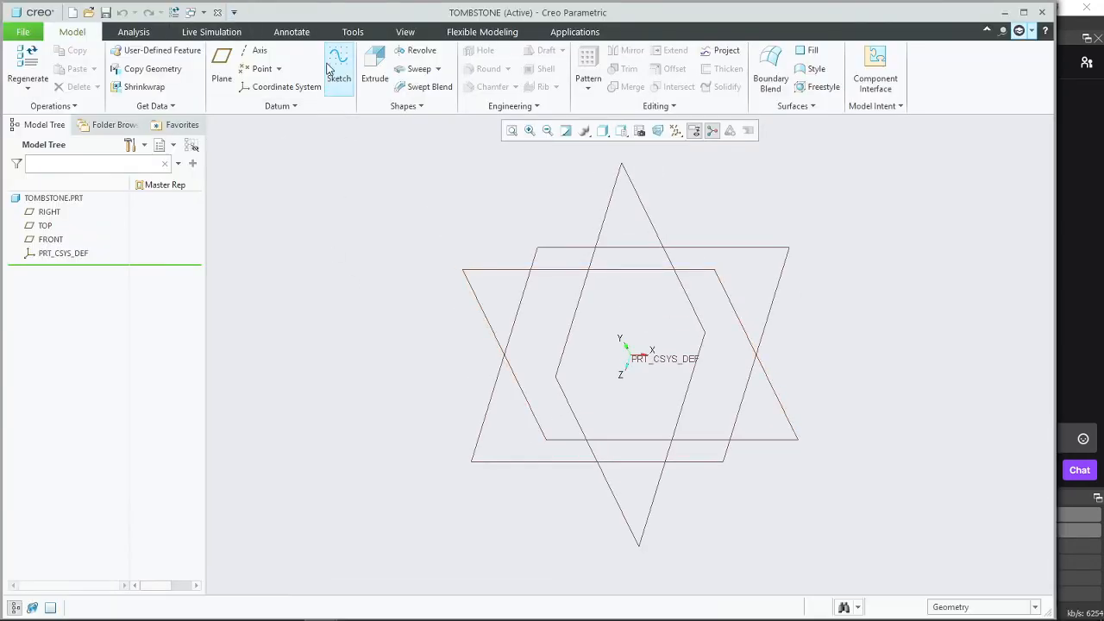
# Step: Start a sketch on the TOP datum plane and orient the sketch view parallel to the screen
pyautogui.click(337, 65)
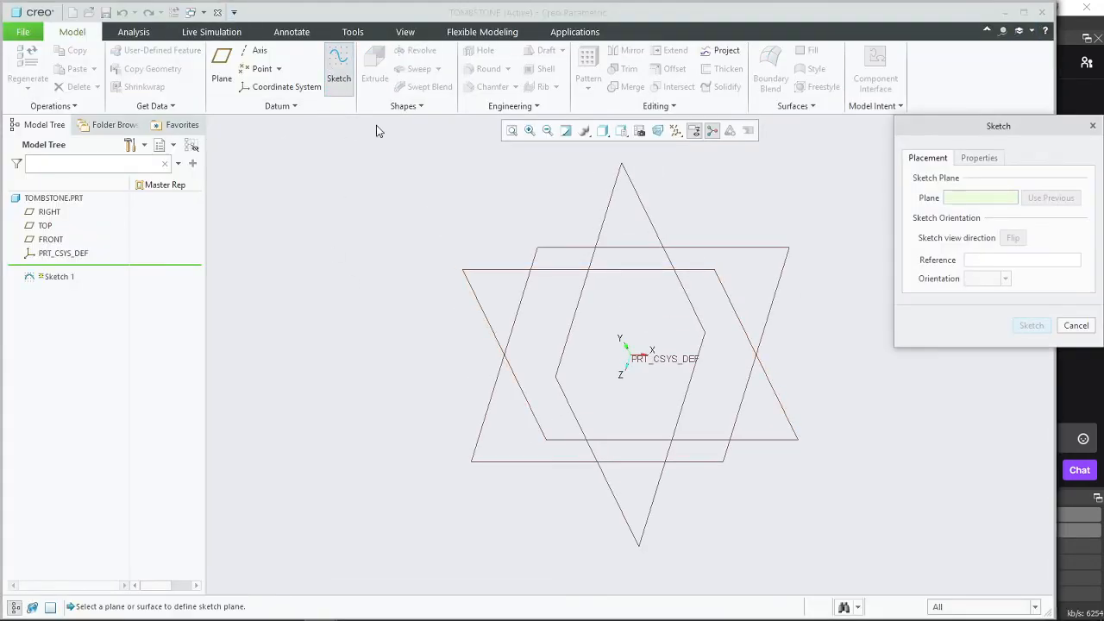
pyautogui.click(567, 247)
pyautogui.click(1032, 326)
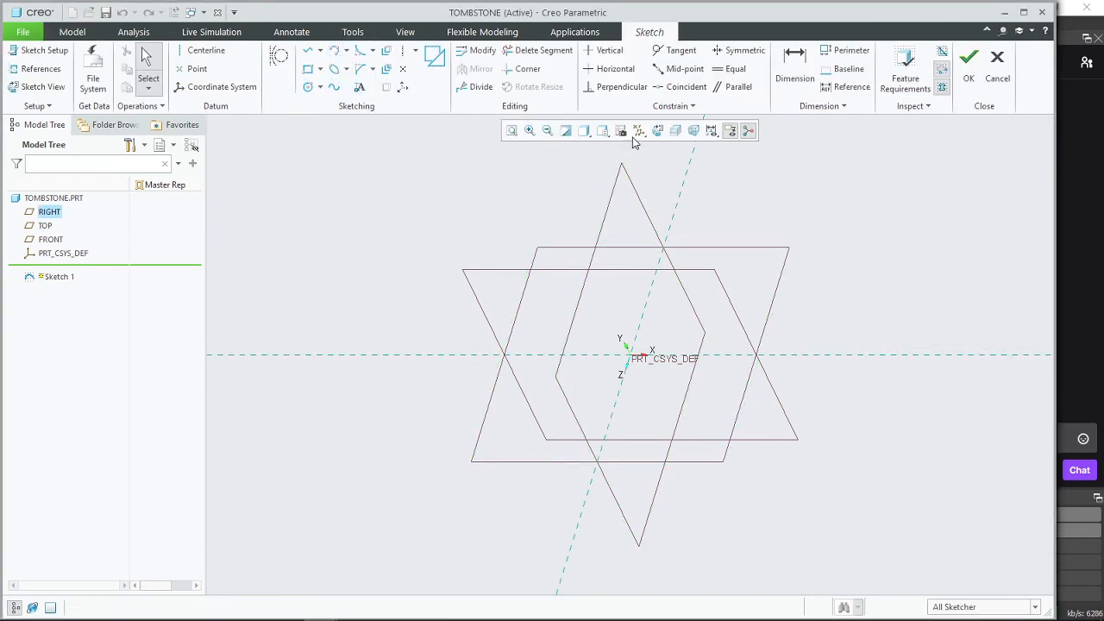
pyautogui.click(637, 132)
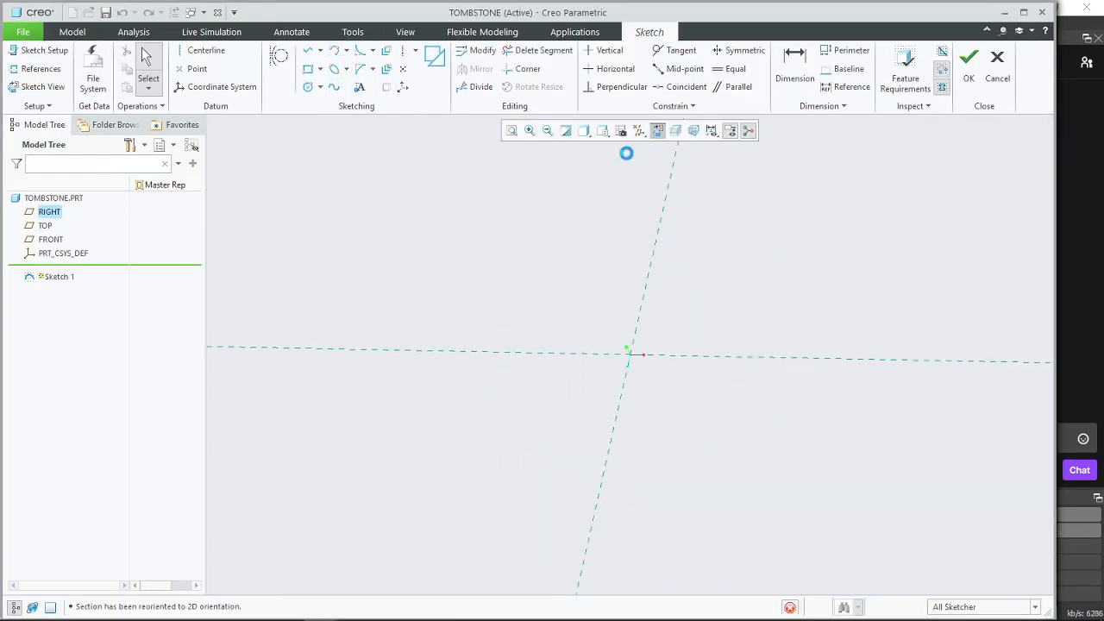
# Step: Sketch an upright rectangle about 184 mm wide and 302 mm high around the origin
pyautogui.click(309, 69)
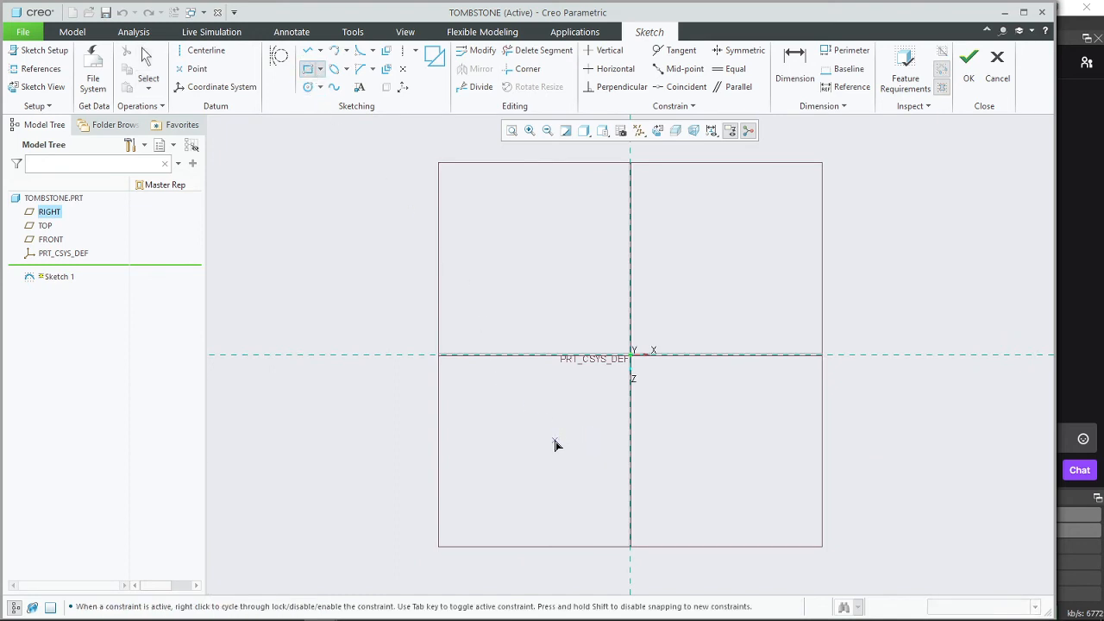
pyautogui.click(554, 441)
pyautogui.click(703, 195)
pyautogui.click(569, 438)
pyautogui.click(707, 209)
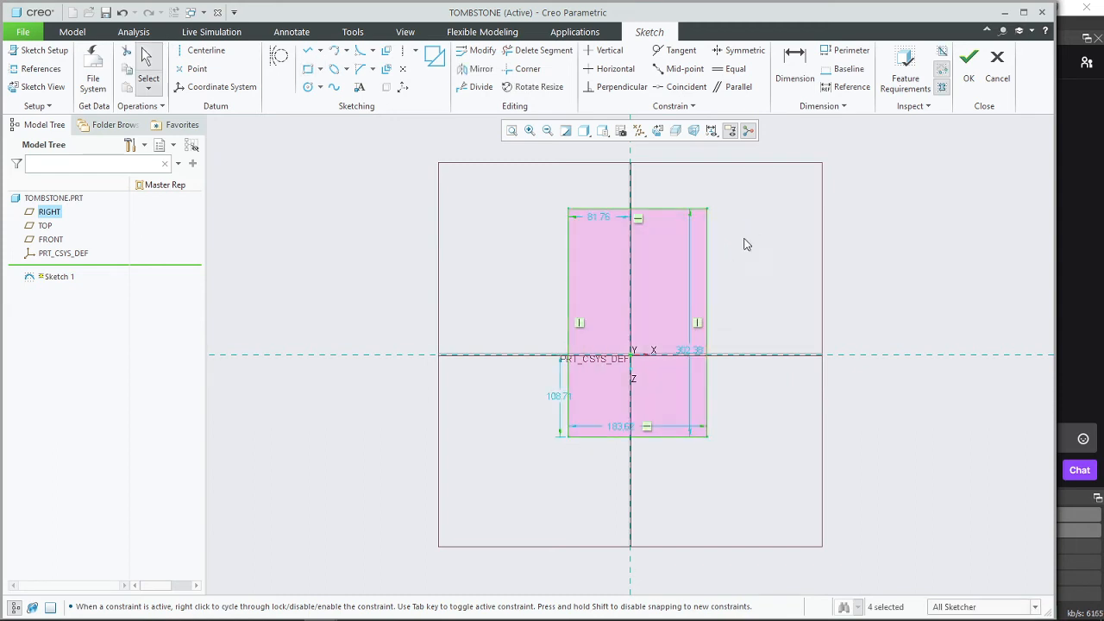
pyautogui.keyDown('shift'); pyautogui.moveTo(761, 236); pyautogui.dragTo(712, 348, button='middle'); pyautogui.keyUp('shift')
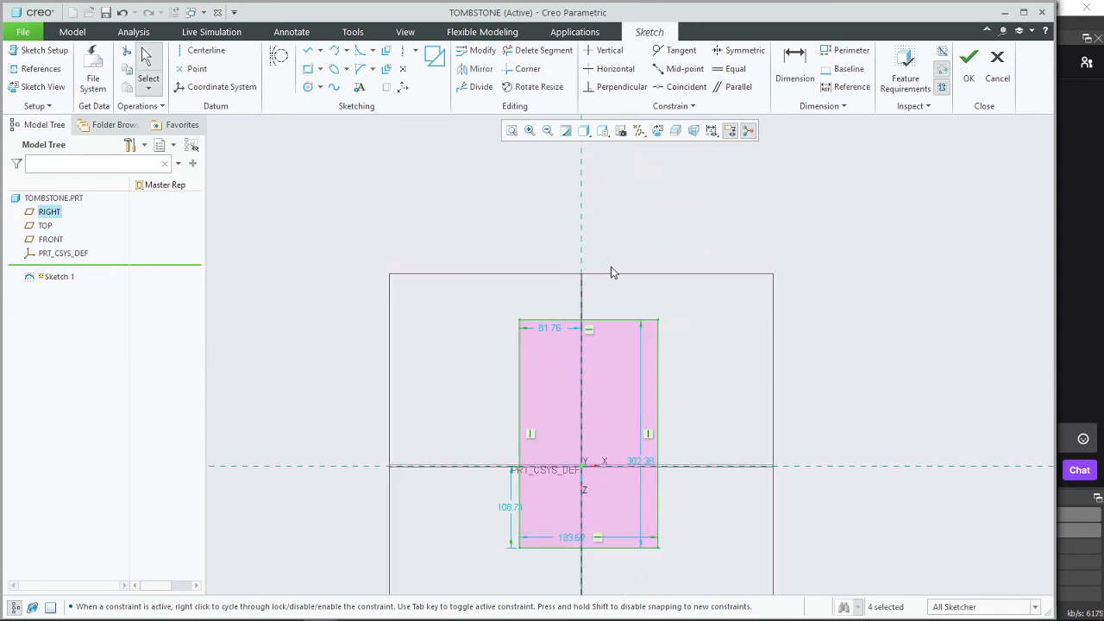
pyautogui.click(331, 72)
pyautogui.middleClick(712, 283)
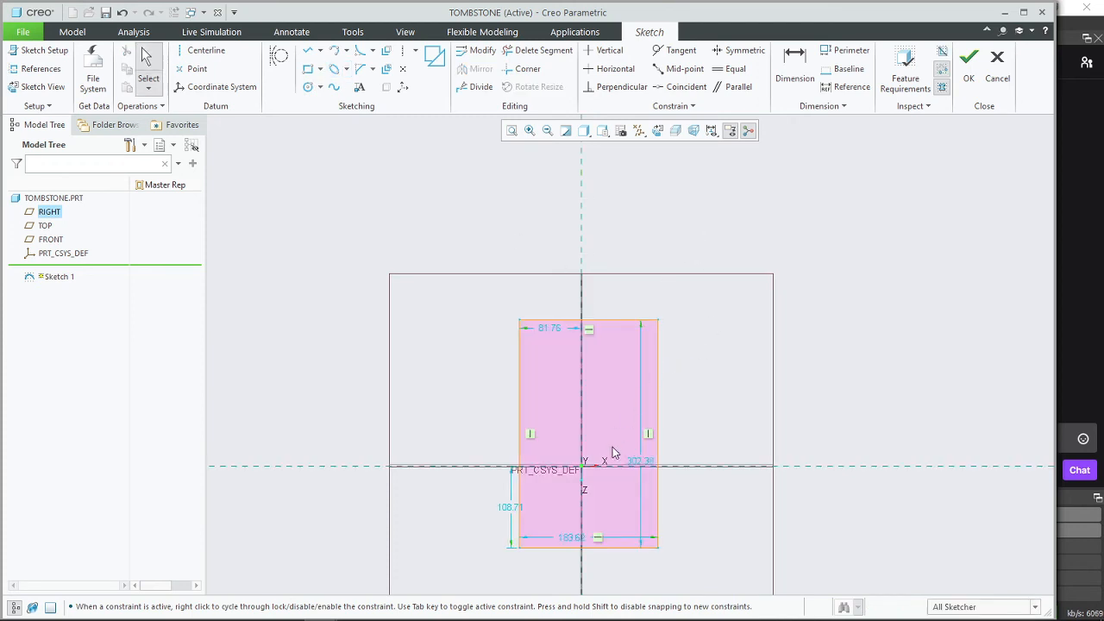
# Step: Set the sketched rectangle's height to 300 mm and its width to 180 mm
pyautogui.click(641, 463)
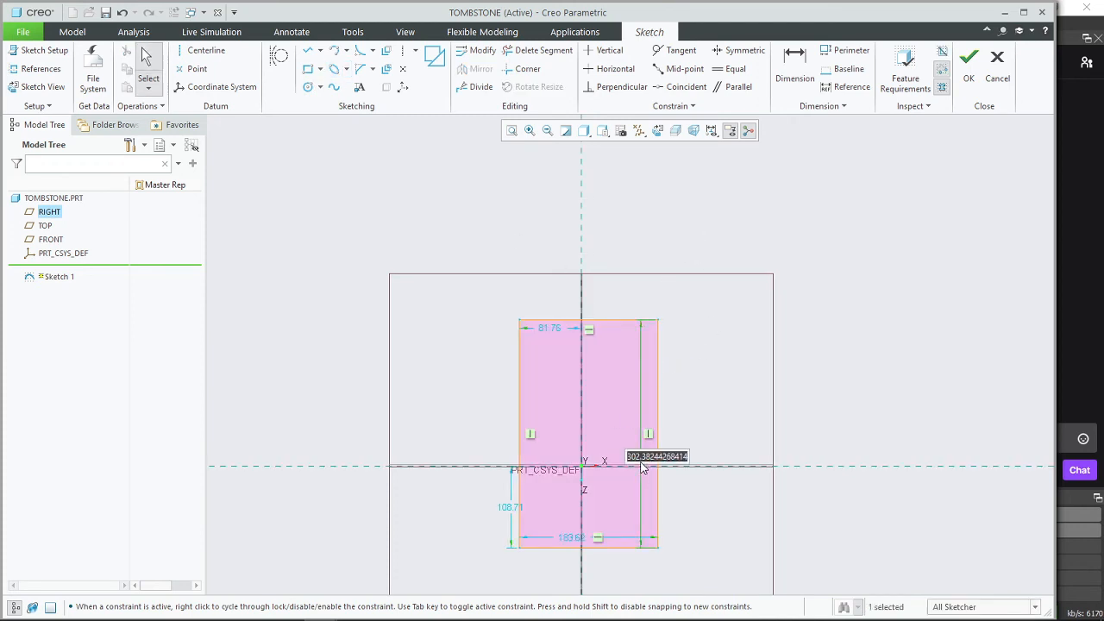
pyautogui.write('300')
pyautogui.press('Return')
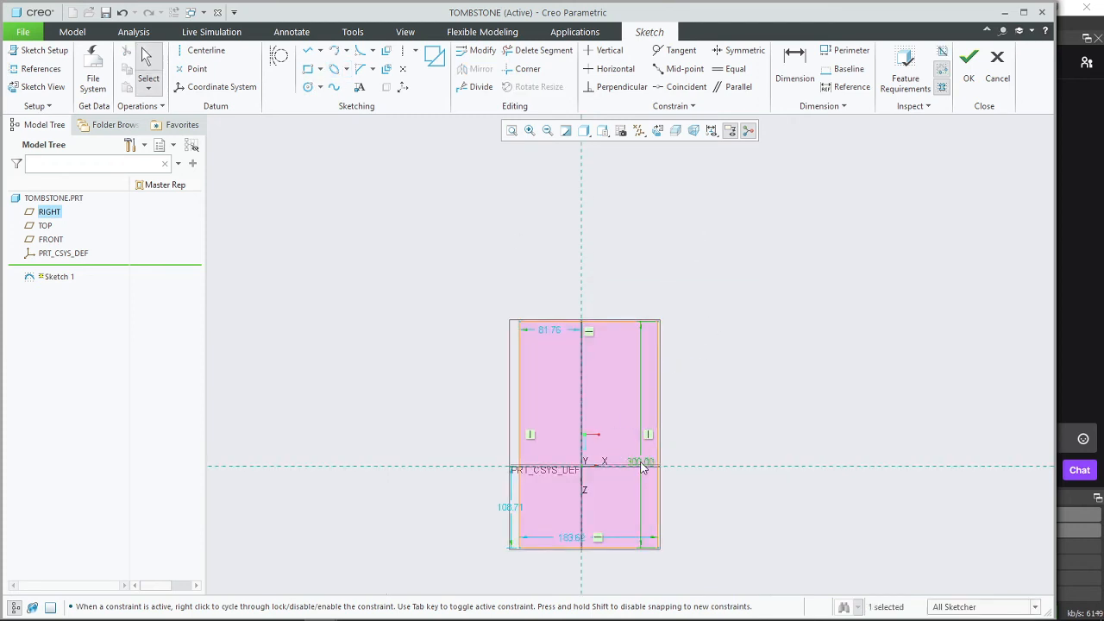
pyautogui.click(575, 542)
pyautogui.doubleClick(575, 542)
pyautogui.write('18')
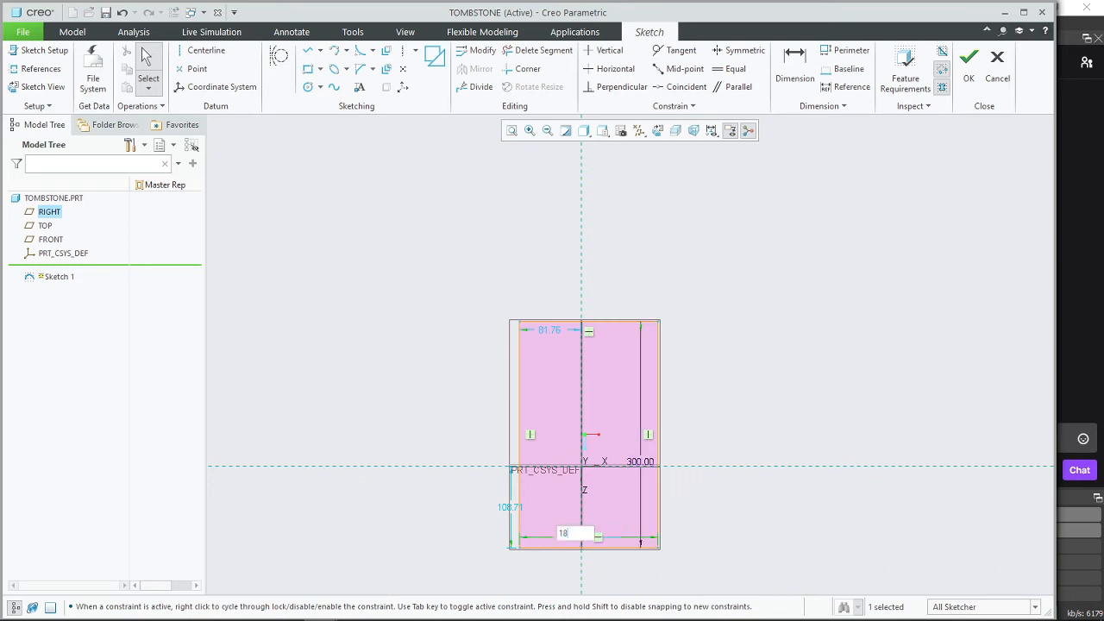
pyautogui.write('0')
pyautogui.press('Return')
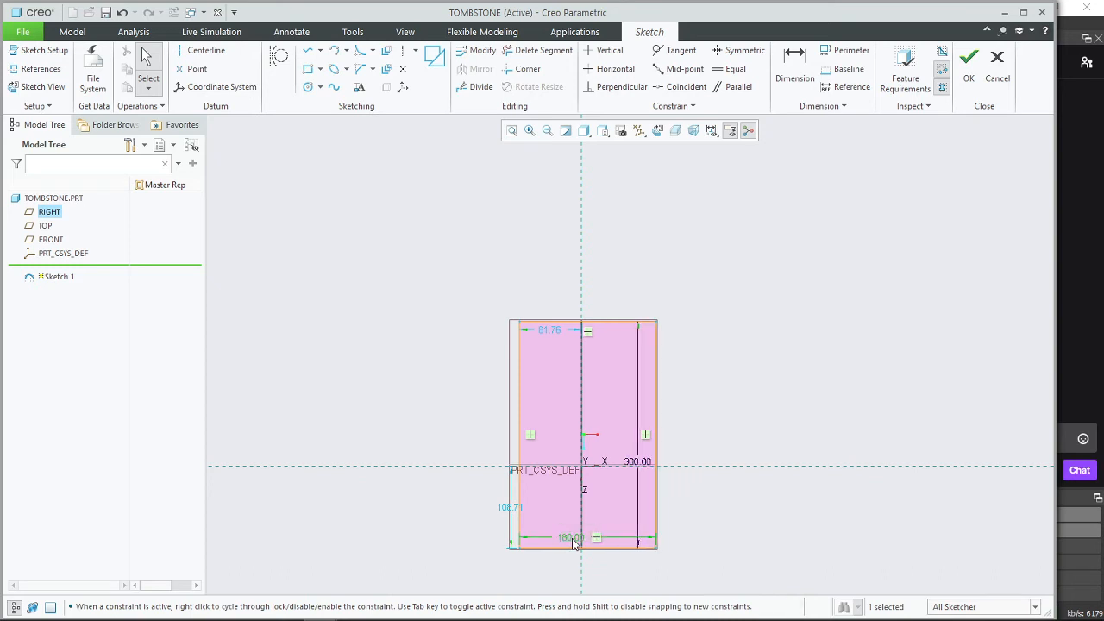
# Step: Centre the rectangle on the origin by setting its side offset to 90 mm and its lower edge offset to 150 mm
pyautogui.click(554, 332)
pyautogui.write('90')
pyautogui.press('Return')
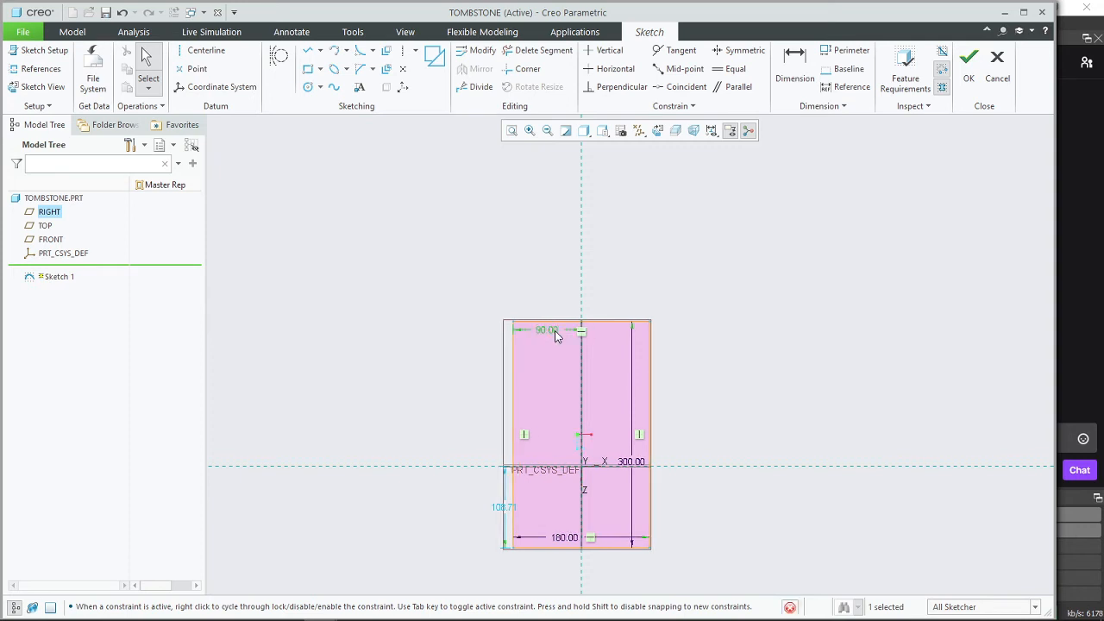
pyautogui.click(505, 513)
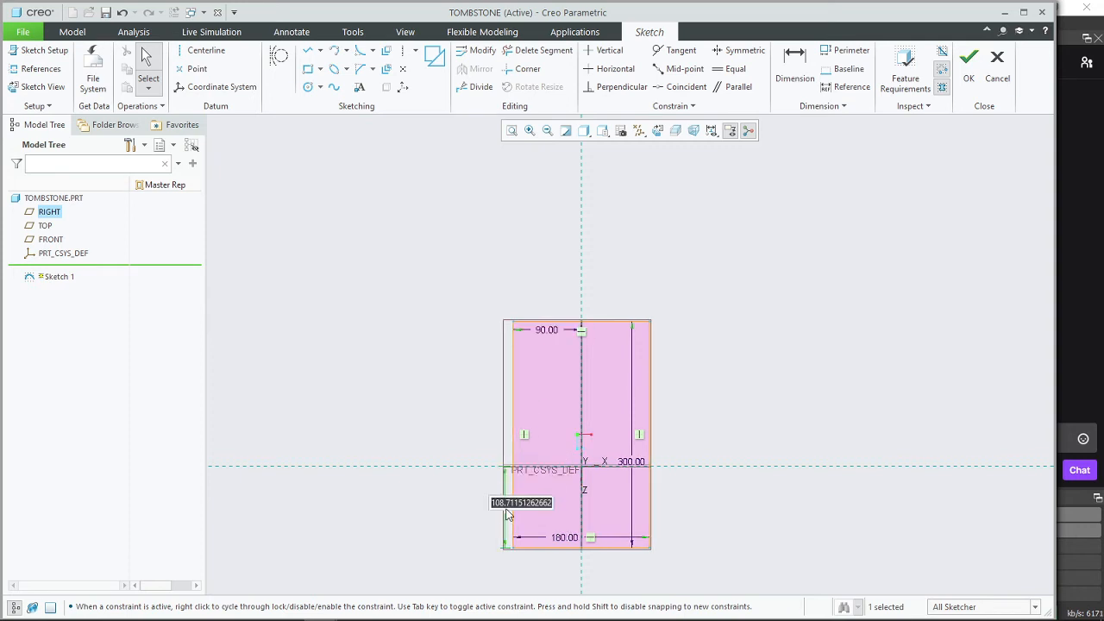
pyautogui.write('150')
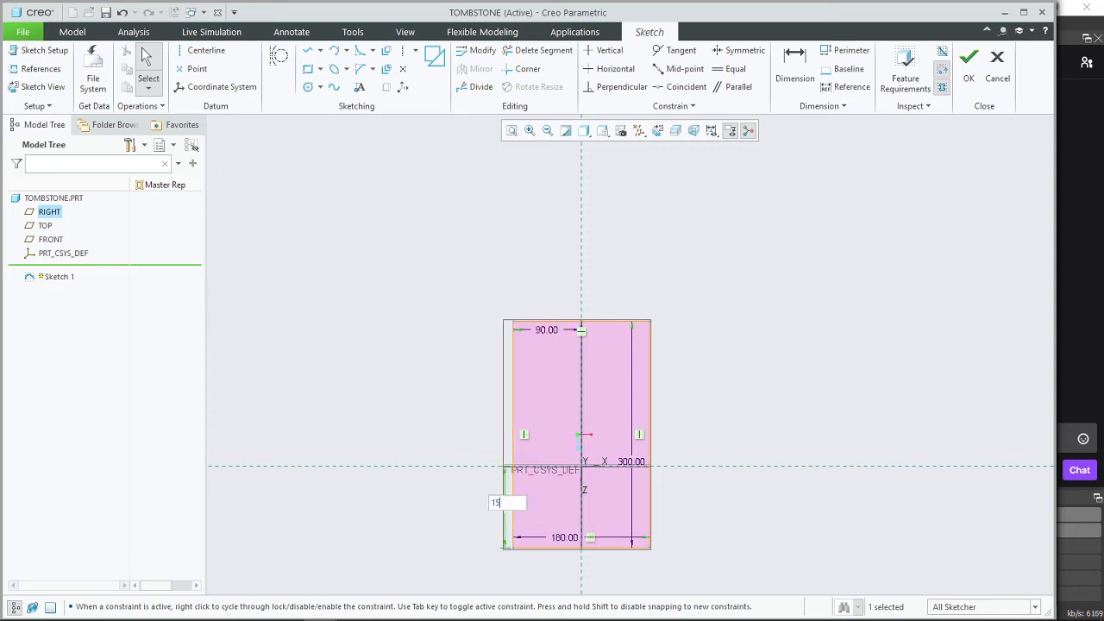
pyautogui.press('Return')
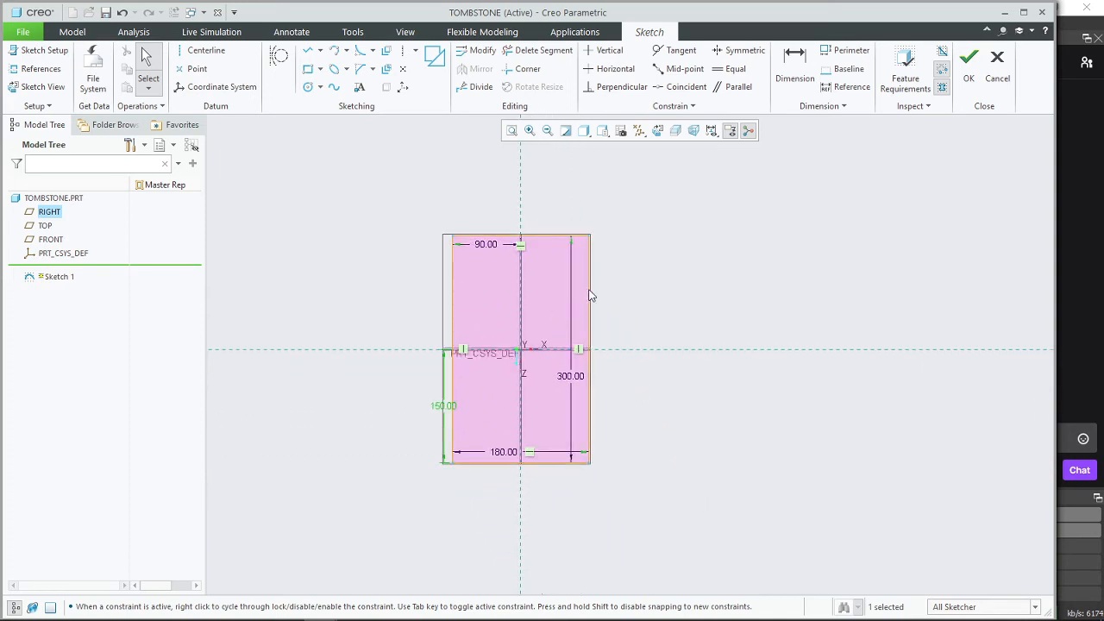
pyautogui.click(704, 298)
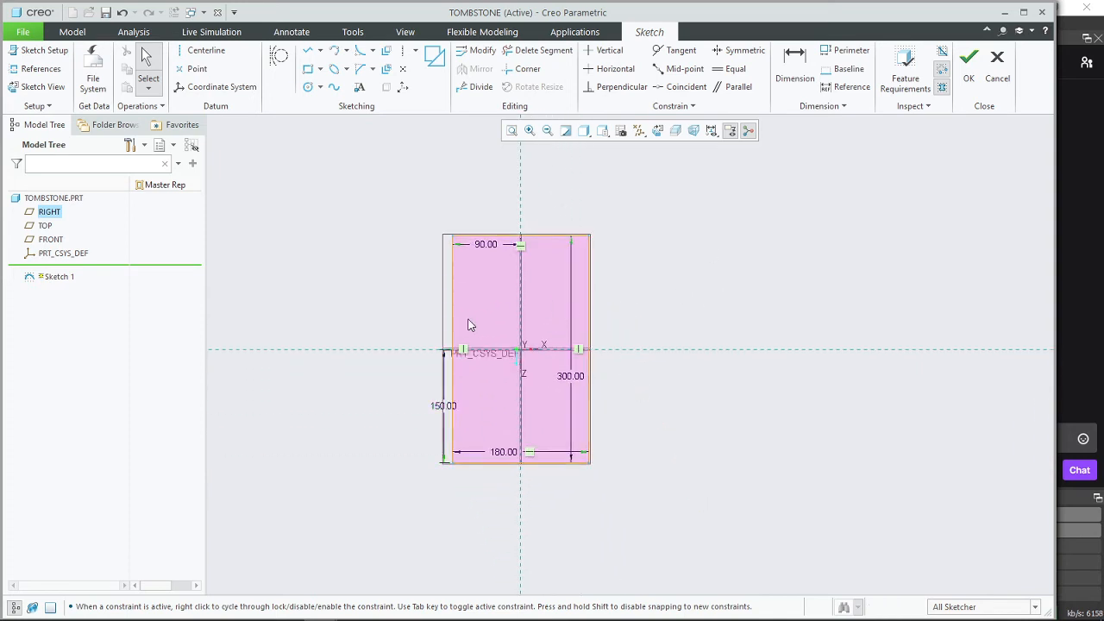
# Step: Try an ellipse about 196 mm high, centred on the vertical axis near the rectangle's upper edge, and shift it upward
pyautogui.click(334, 69)
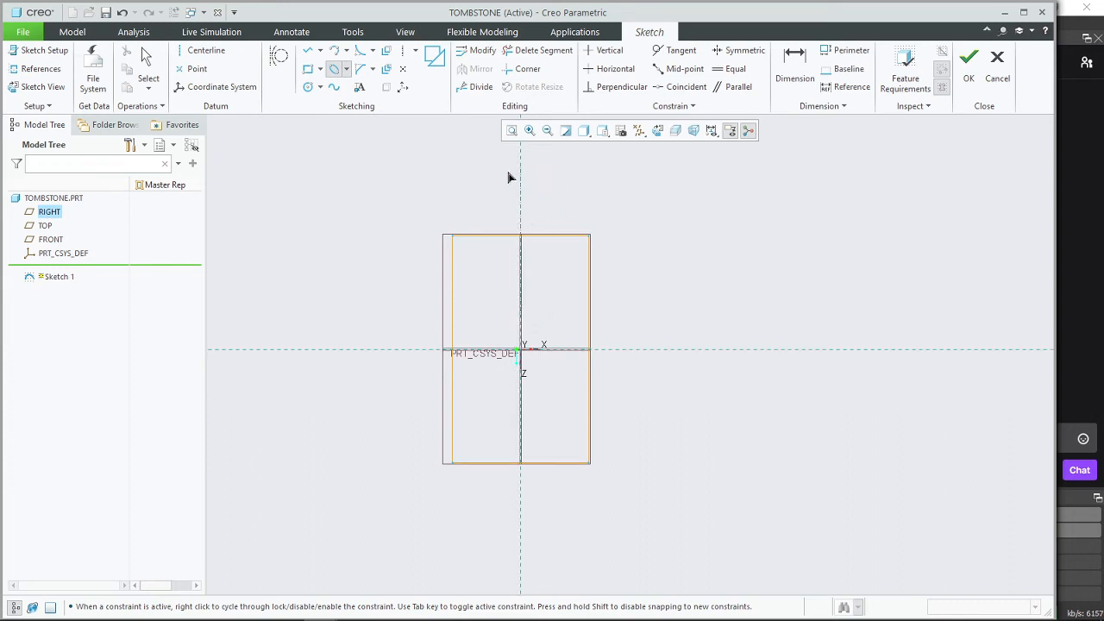
pyautogui.click(520, 241)
pyautogui.click(588, 243)
pyautogui.middleClick(638, 217)
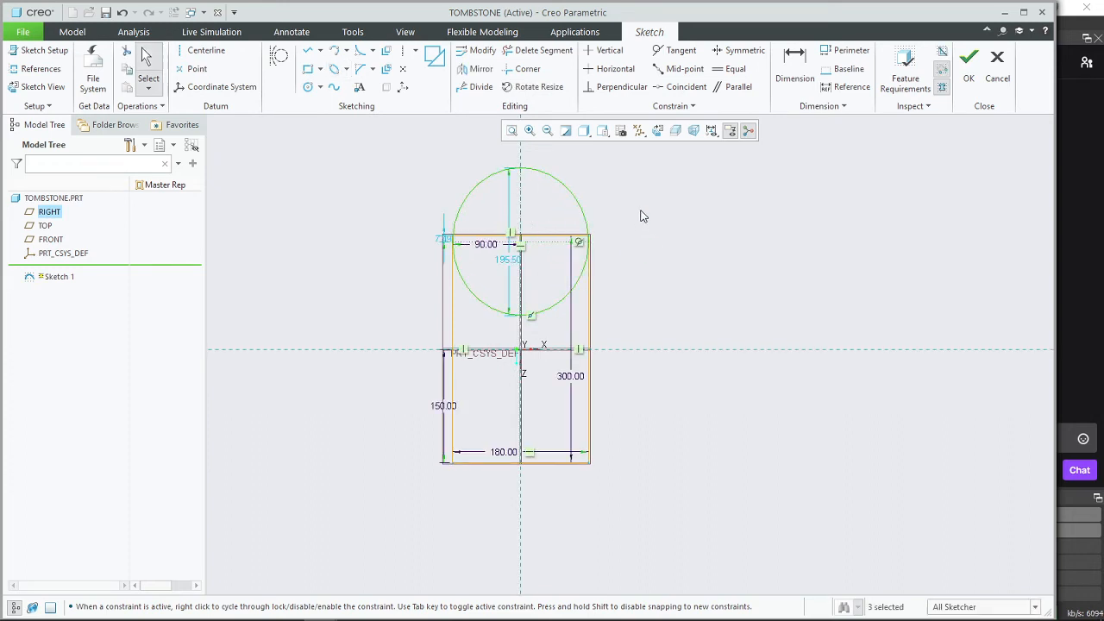
pyautogui.keyDown('shift'); pyautogui.moveTo(640, 197); pyautogui.dragTo(631, 273, button='middle'); pyautogui.keyUp('shift')
pyautogui.moveTo(511, 247); pyautogui.dragTo(512, 200)
pyautogui.moveTo(511, 351)
pyautogui.mouseDown()
pyautogui.moveTo(510, 365)
pyautogui.moveTo(555, 369)
pyautogui.moveTo(554, 356)
pyautogui.mouseUp()
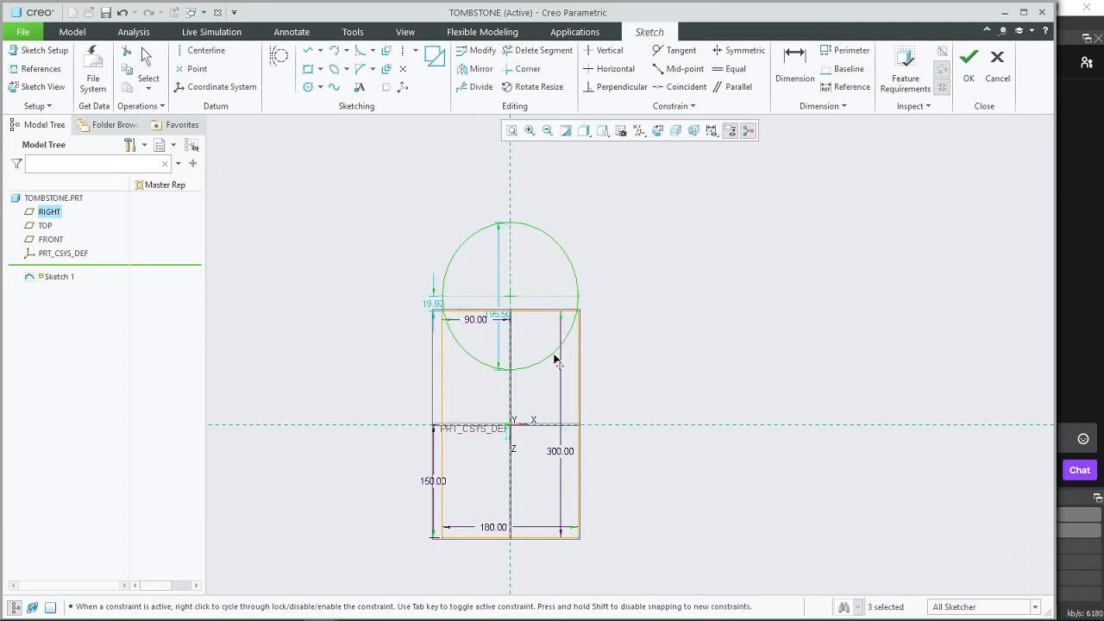
pyautogui.doubleClick(439, 301)
pyautogui.moveTo(439, 301); pyautogui.dragTo(445, 283)
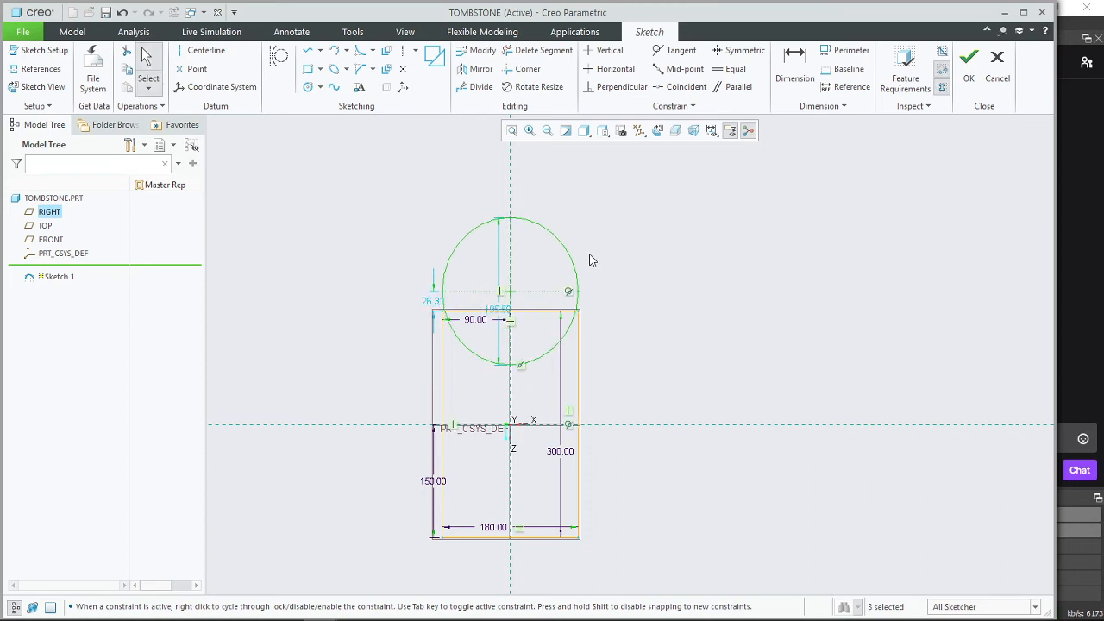
# Step: Undo the ellipse and its moves, leaving only the rectangle in the sketch
pyautogui.hotkey('ctrl', 'z')
pyautogui.hotkey('ctrl', 'z')
pyautogui.hotkey('ctrl', 'z')
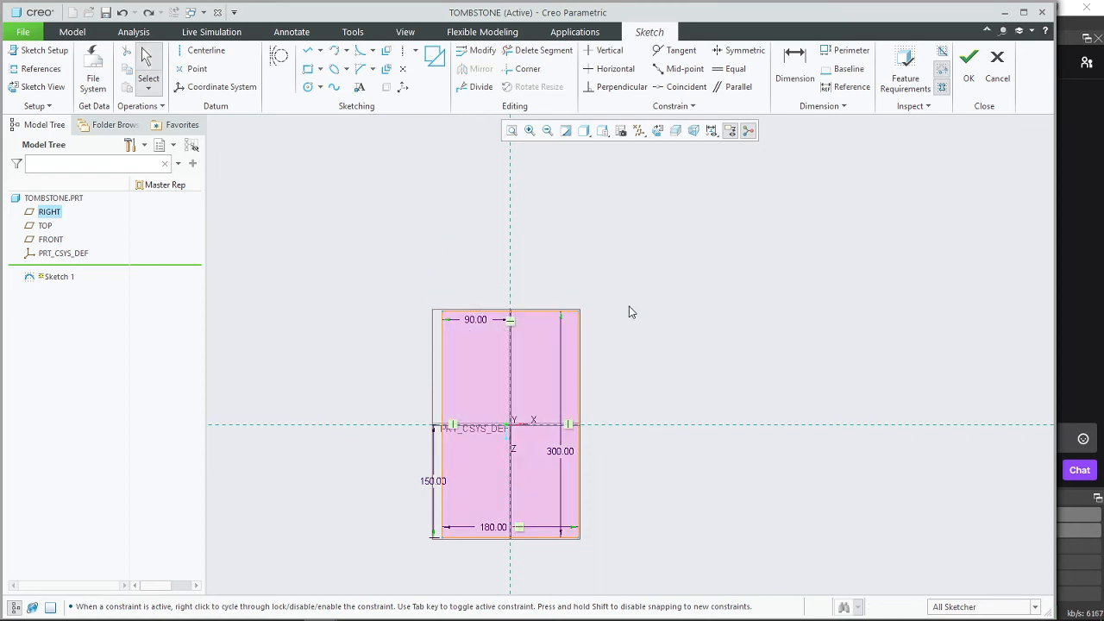
pyautogui.click(335, 53)
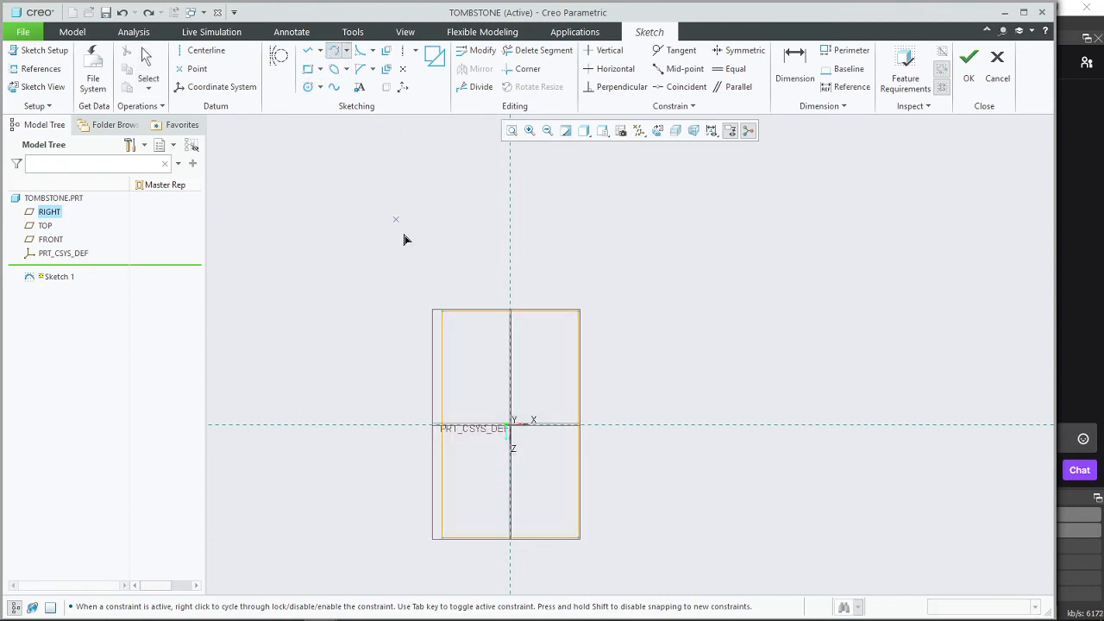
pyautogui.click(577, 312)
pyautogui.click(443, 311)
pyautogui.middleClick(508, 243)
pyautogui.middleClick(418, 211)
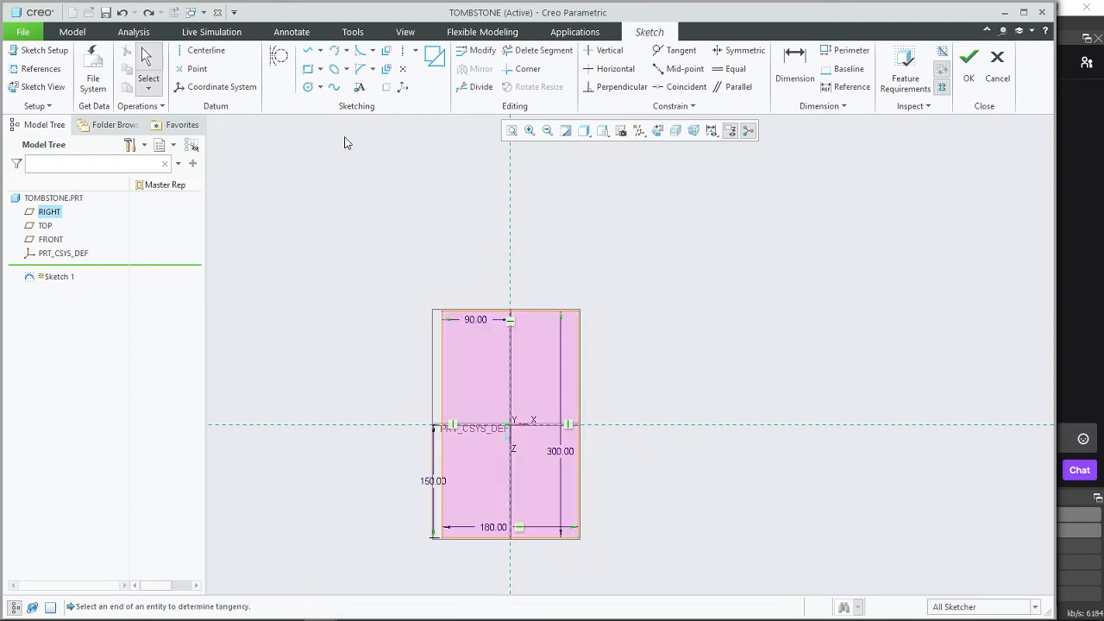
# Step: Sketch a curved spline from the rectangle's upper-left corner to the vertical axis, ending about 142 mm above the upper edge
pyautogui.click(335, 87)
pyautogui.click(448, 321)
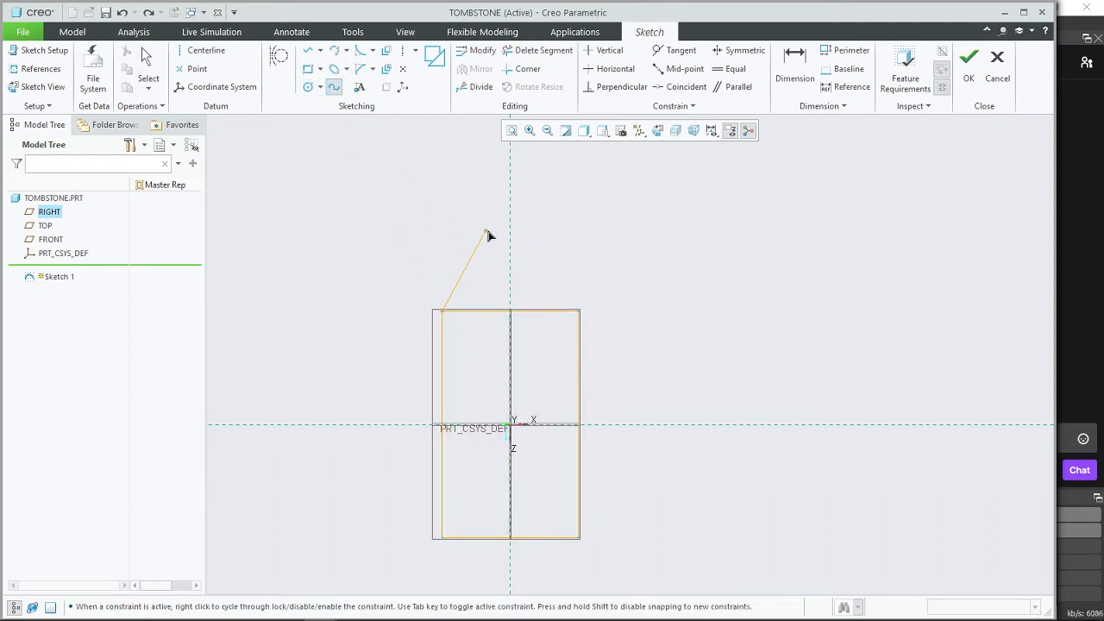
pyautogui.click(449, 258)
pyautogui.click(478, 217)
pyautogui.click(518, 206)
pyautogui.middleClick(559, 222)
pyautogui.middleClick(560, 227)
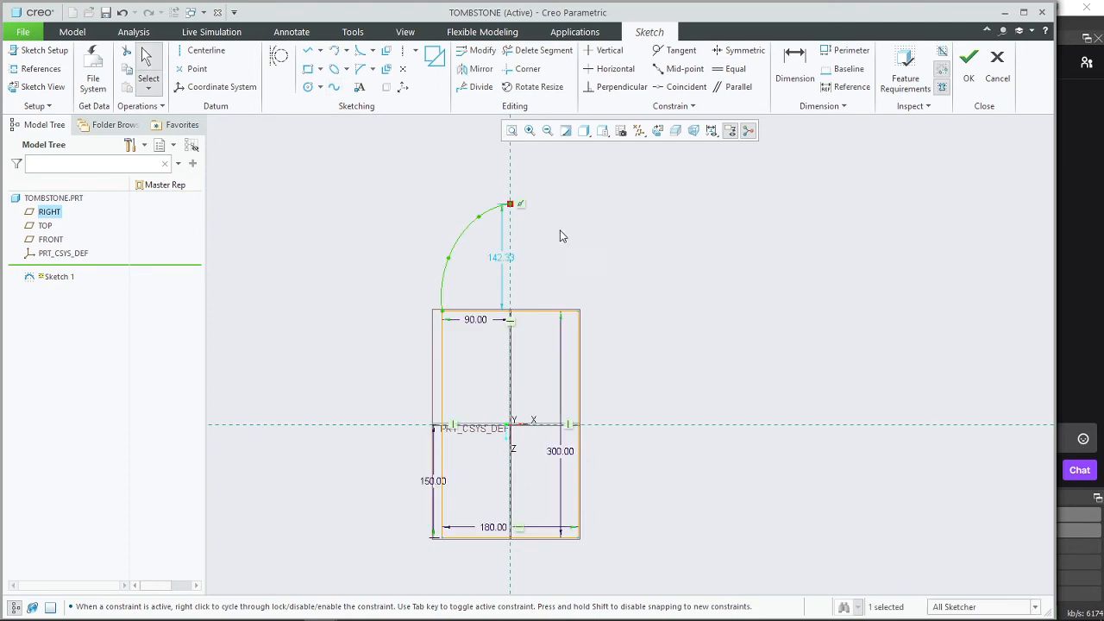
# Step: Make the spline tangent to the rectangle's left edge at their shared corner
pyautogui.scroll(-1, 478, 290)
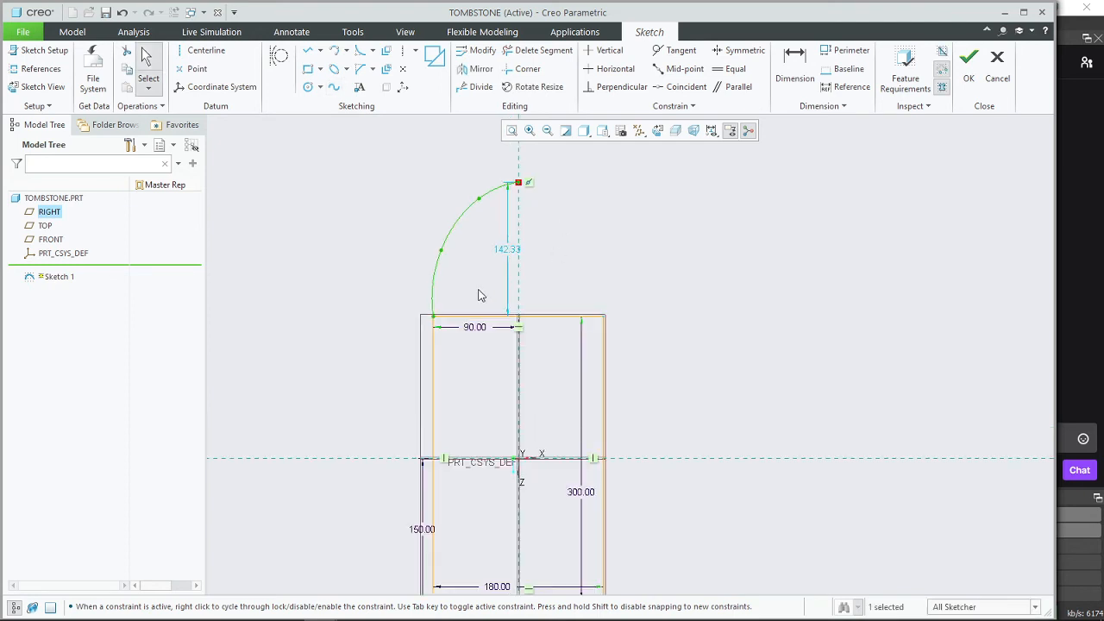
pyautogui.click(677, 53)
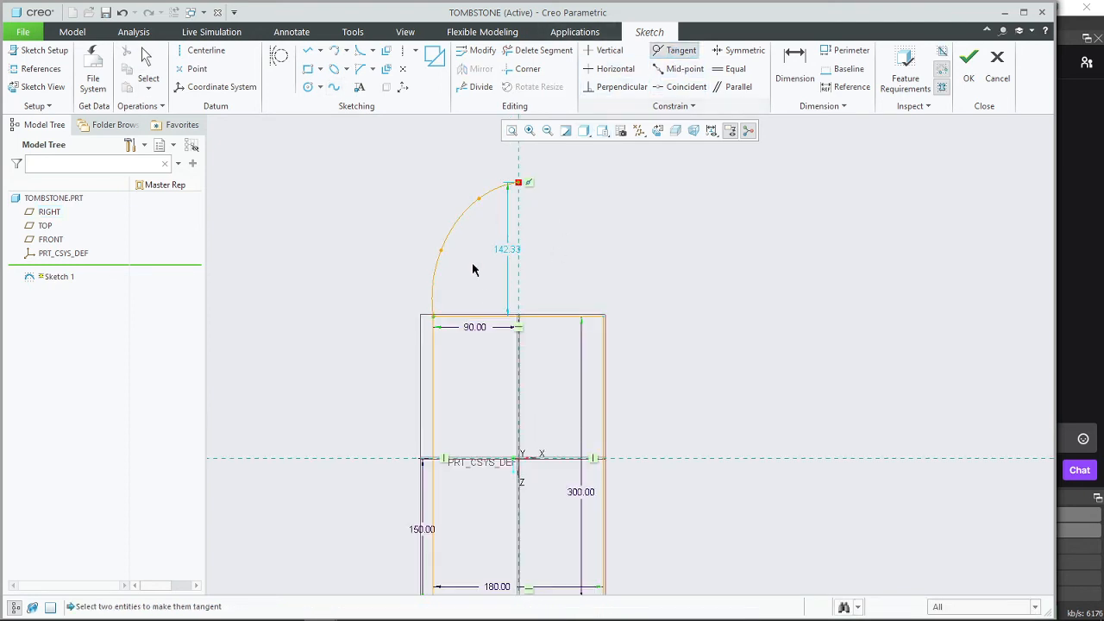
pyautogui.click(434, 298)
pyautogui.click(433, 353)
pyautogui.scroll(2, 433, 320)
pyautogui.middleClick(426, 342)
pyautogui.scroll(-1, 481, 328)
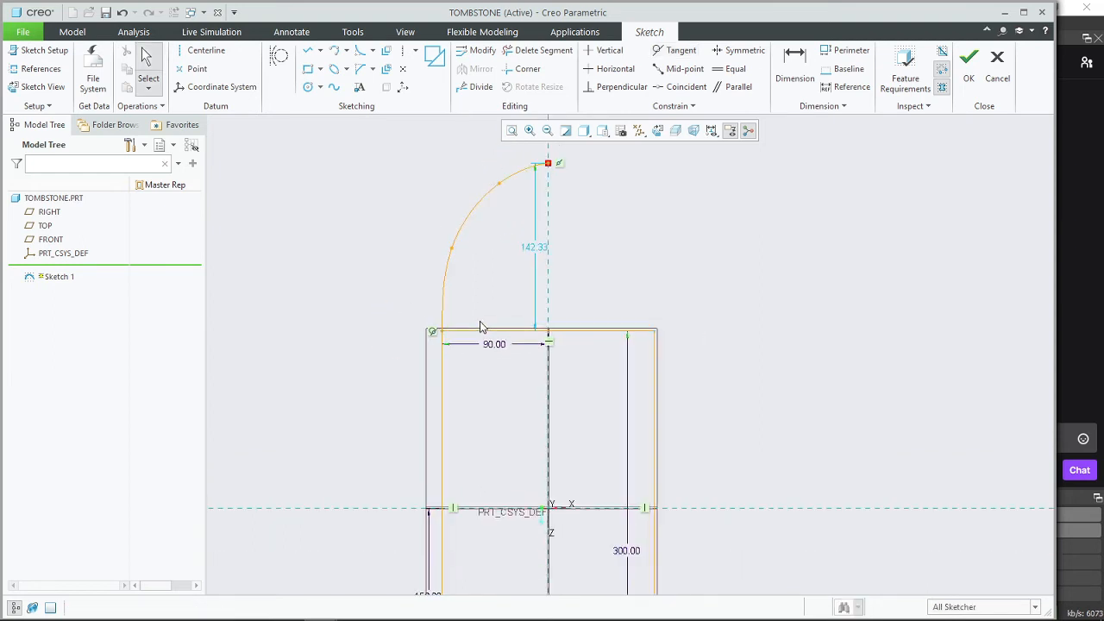
# Step: Set the spline's height above the rectangle's upper edge to 140 mm
pyautogui.keyDown('shift'); pyautogui.moveTo(618, 212); pyautogui.dragTo(599, 263, button='middle'); pyautogui.keyUp('shift')
pyautogui.scroll(-1, 597, 266)
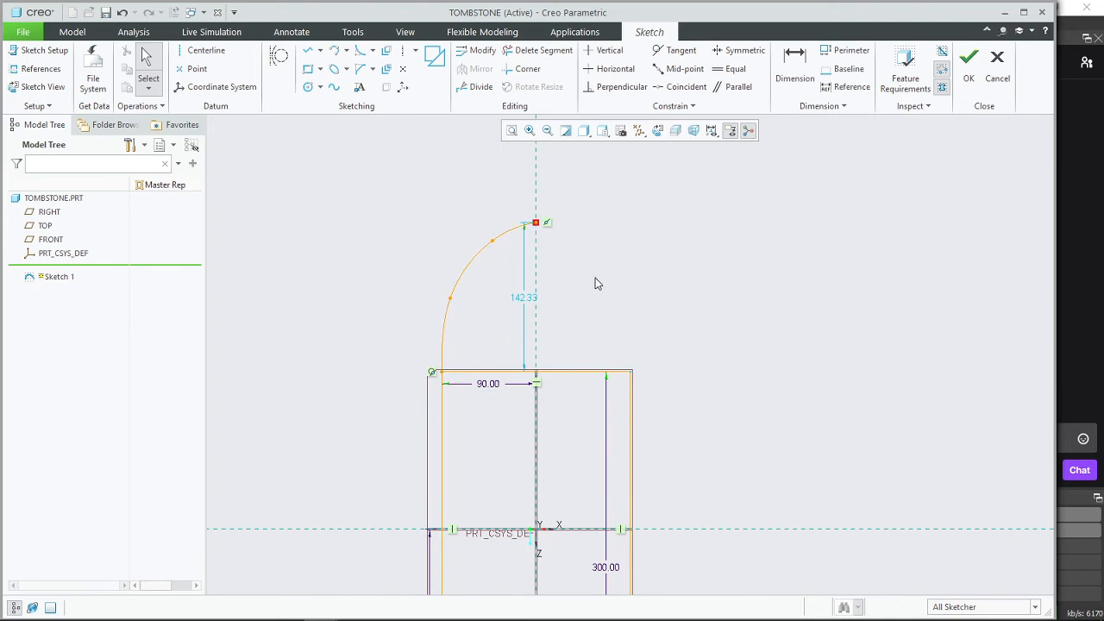
pyautogui.doubleClick(530, 299)
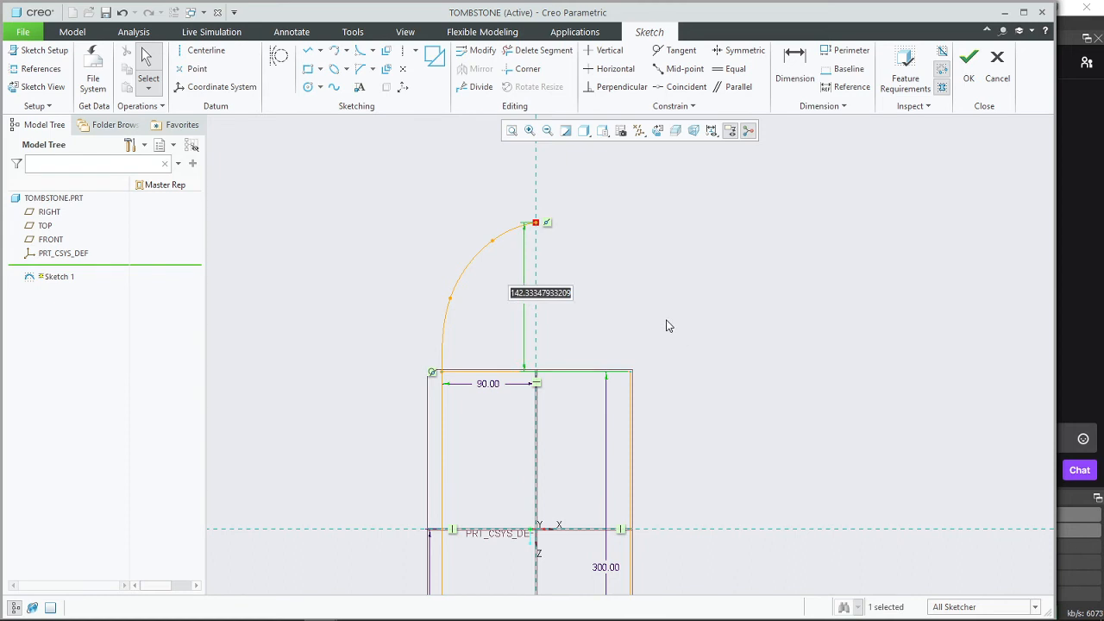
pyautogui.write('140')
pyautogui.press('Return')
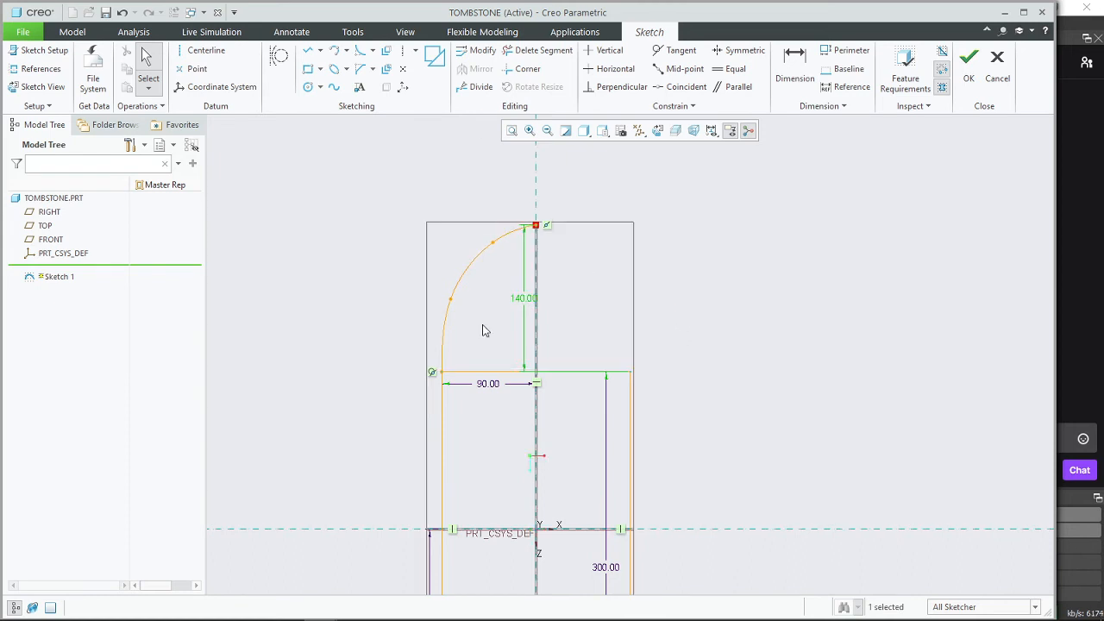
# Step: Trim away the rectangle's upper edge beneath the spline
pyautogui.click(536, 50)
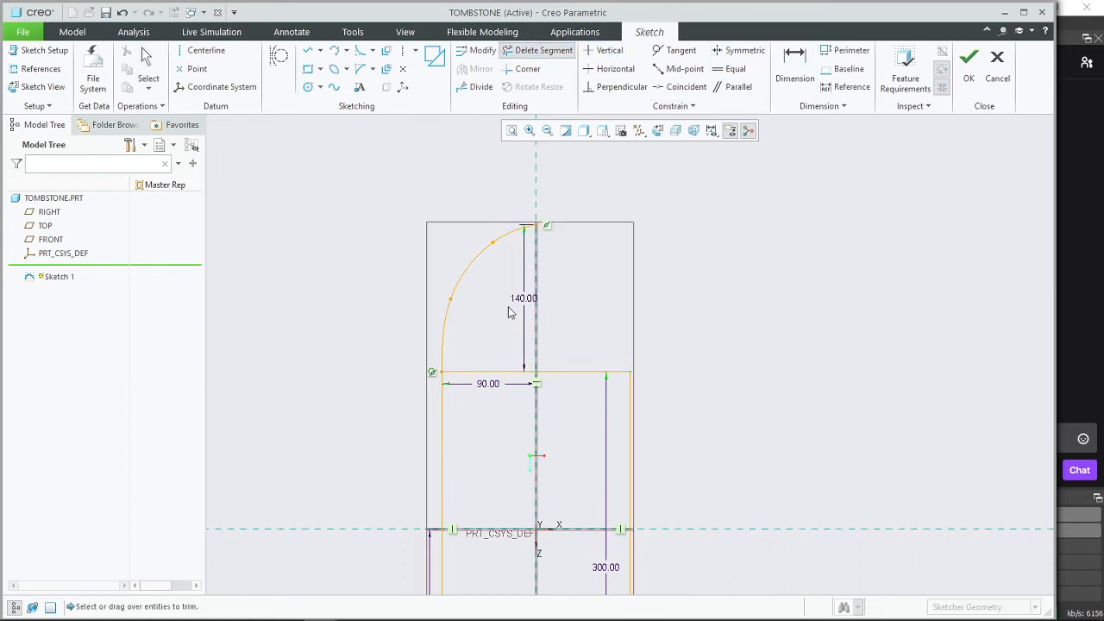
pyautogui.click(517, 374)
pyautogui.click(594, 373)
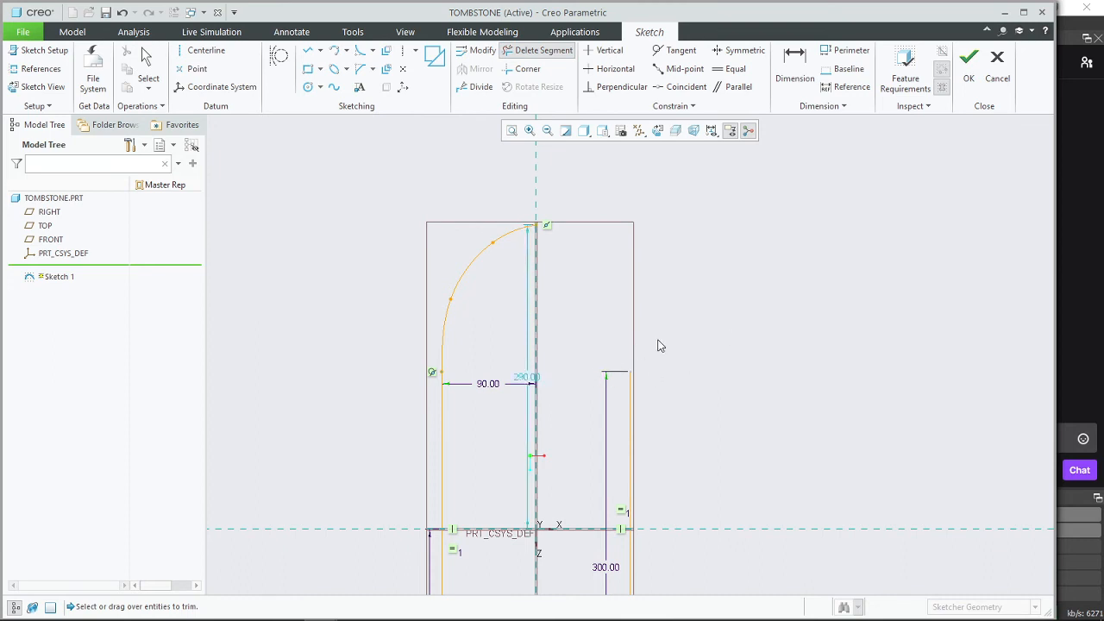
pyautogui.middleClick(694, 344)
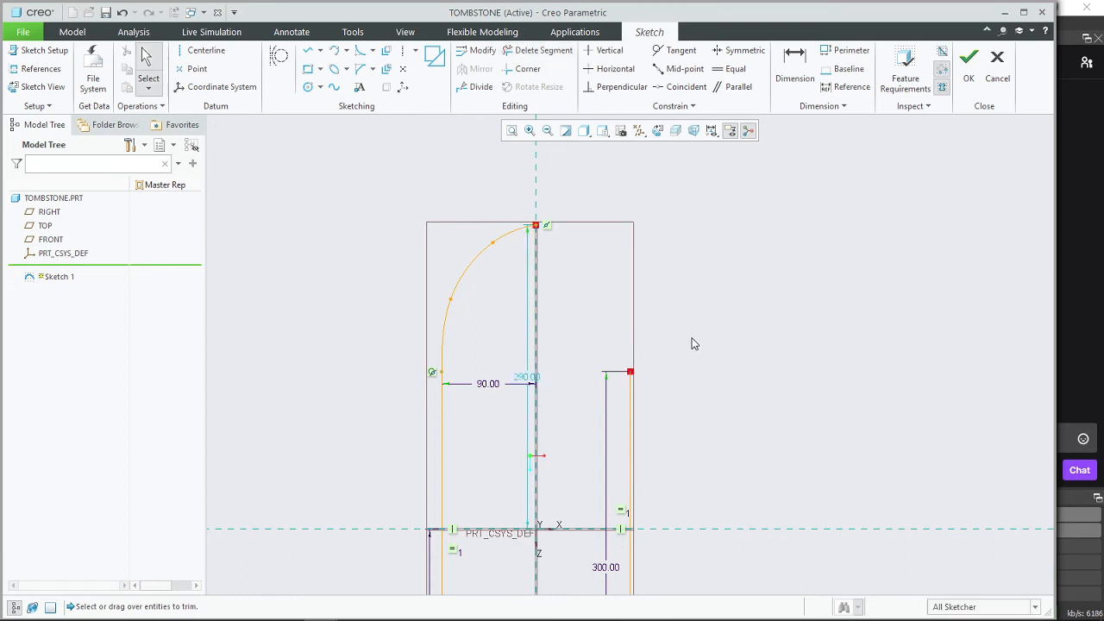
# Step: Draw a vertical centerline through the origin along the sketch's vertical reference
pyautogui.click(402, 50)
pyautogui.click(536, 190)
pyautogui.click(535, 333)
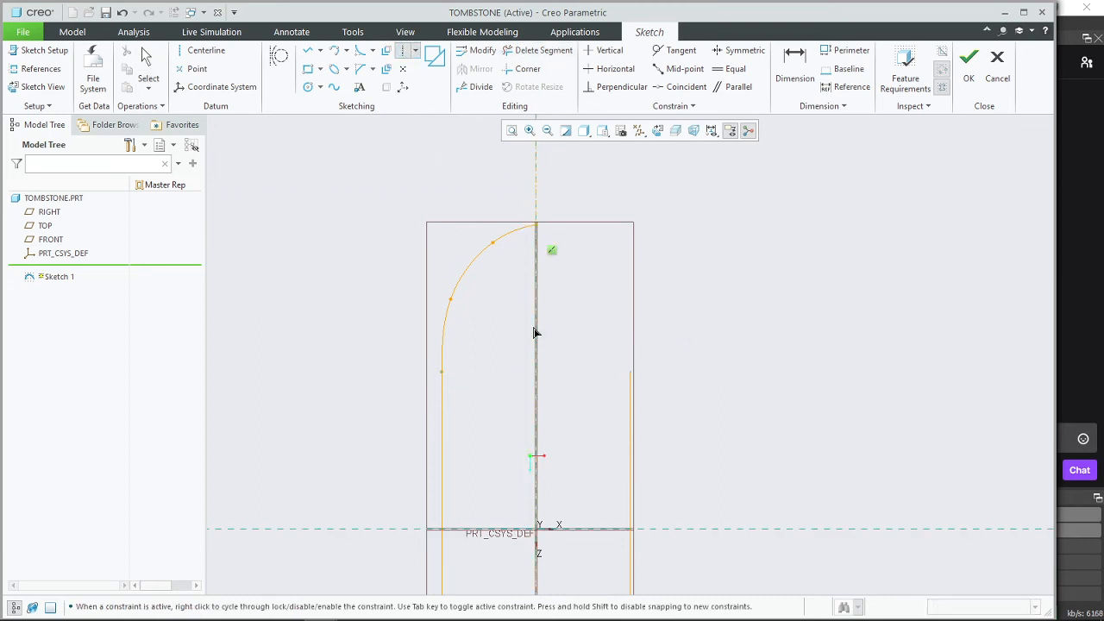
pyautogui.middleClick(766, 253)
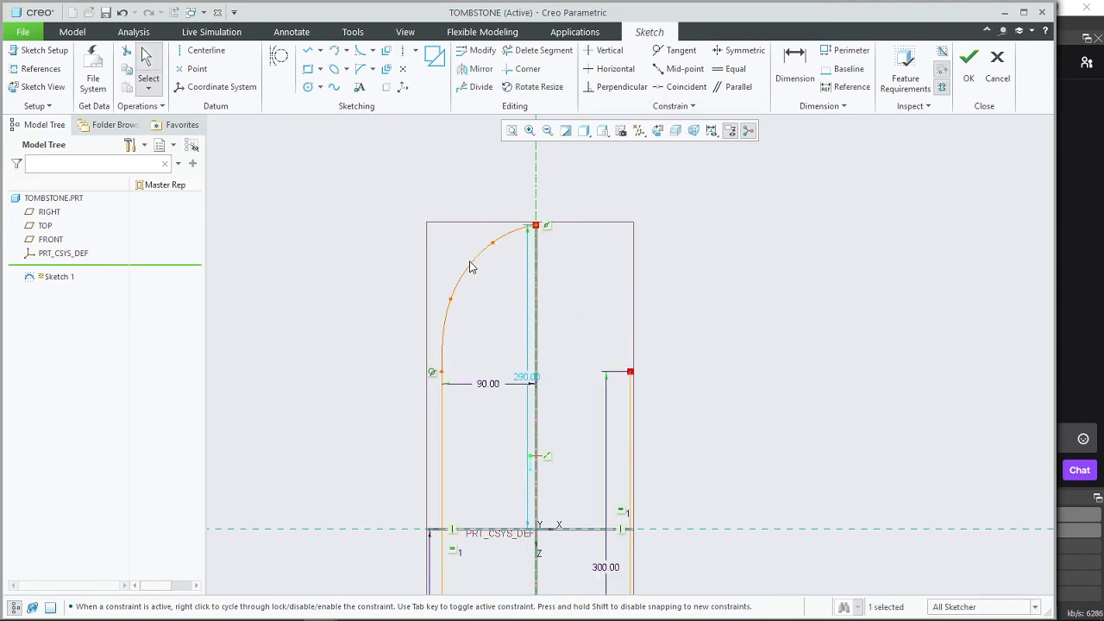
# Step: Mirror the spline about the vertical centerline and resolve the sketch conflict by deleting the Symmetric constraint
pyautogui.click(479, 72)
pyautogui.click(535, 196)
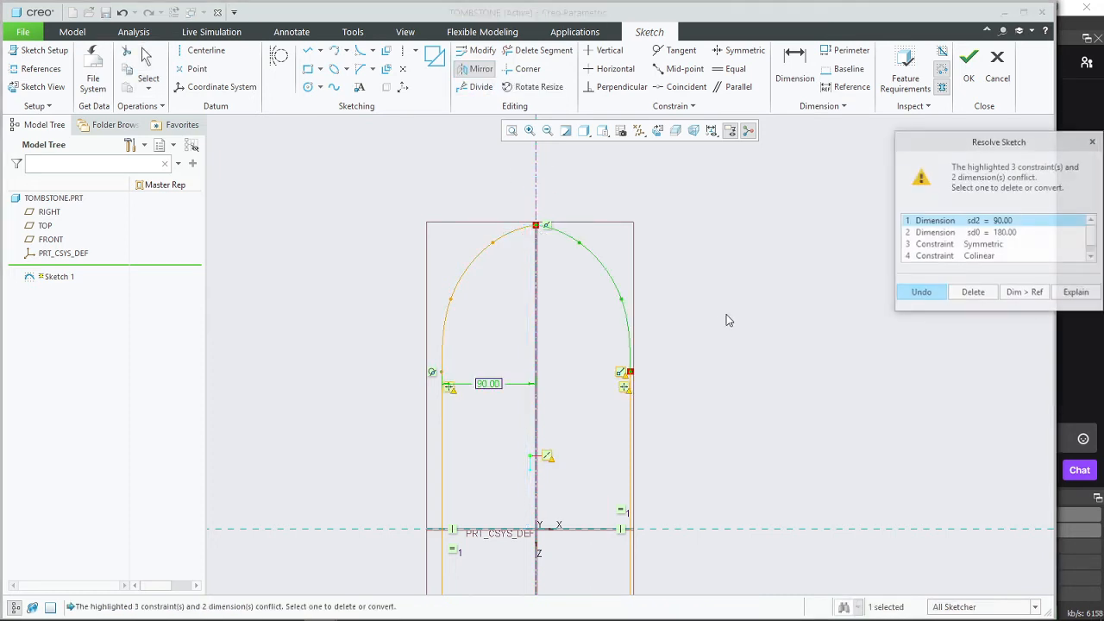
pyautogui.click(994, 245)
pyautogui.click(986, 256)
pyautogui.click(978, 244)
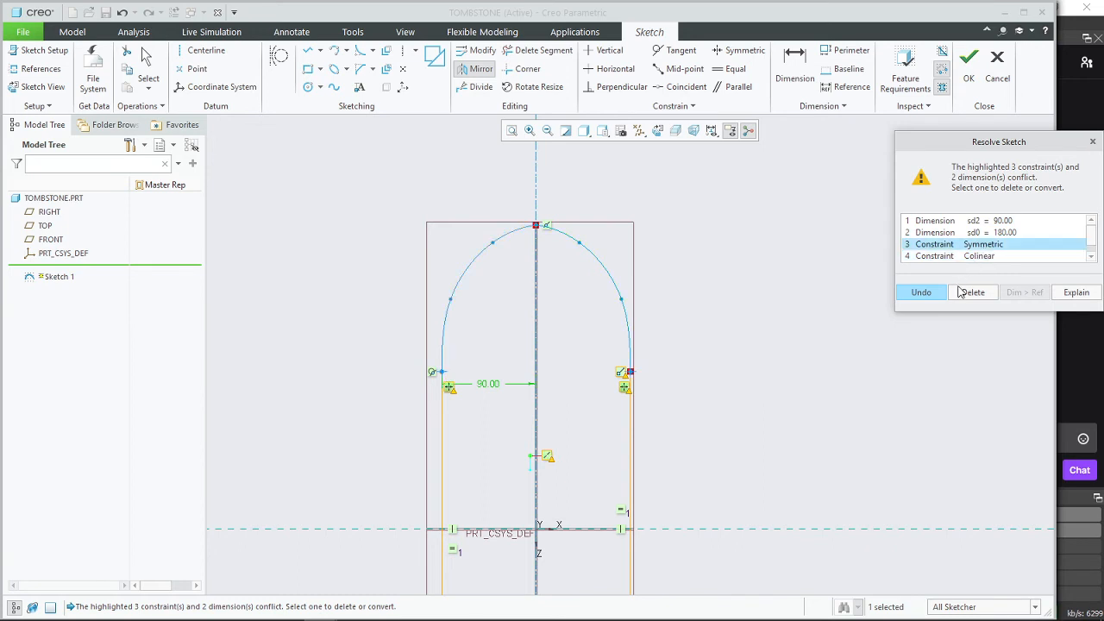
pyautogui.click(973, 292)
# Step: Set the height of the tombstone profile's straight sides to 200 mm and check the resulting arch shape
pyautogui.keyDown('shift'); pyautogui.moveTo(757, 427); pyautogui.dragTo(742, 288, button='middle'); pyautogui.keyUp('shift')
pyautogui.doubleClick(590, 426)
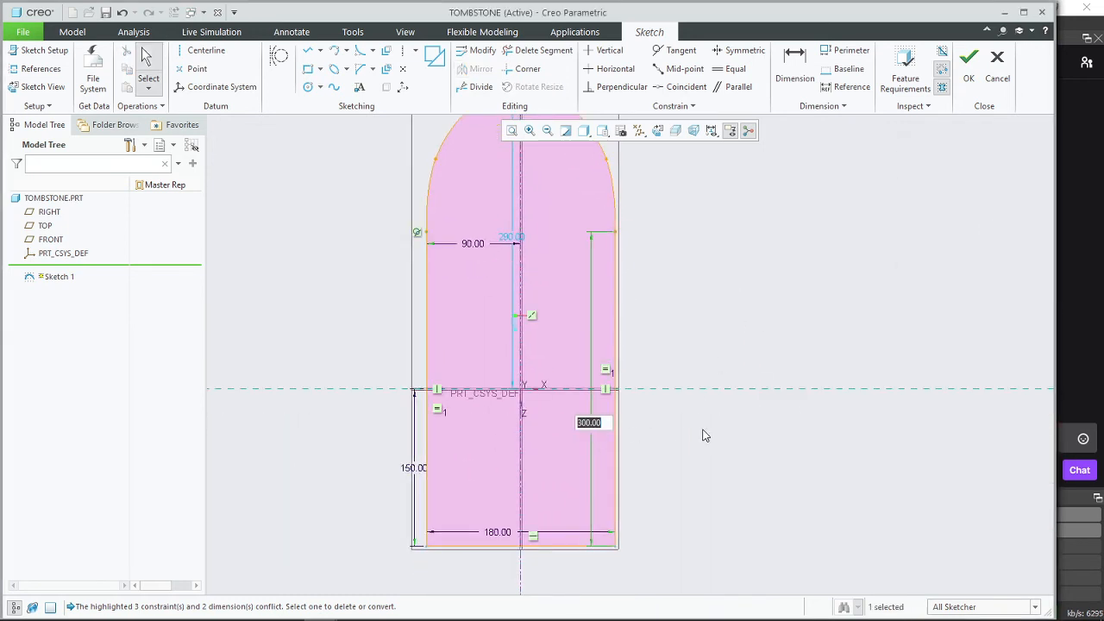
pyautogui.write('200')
pyautogui.press('Return')
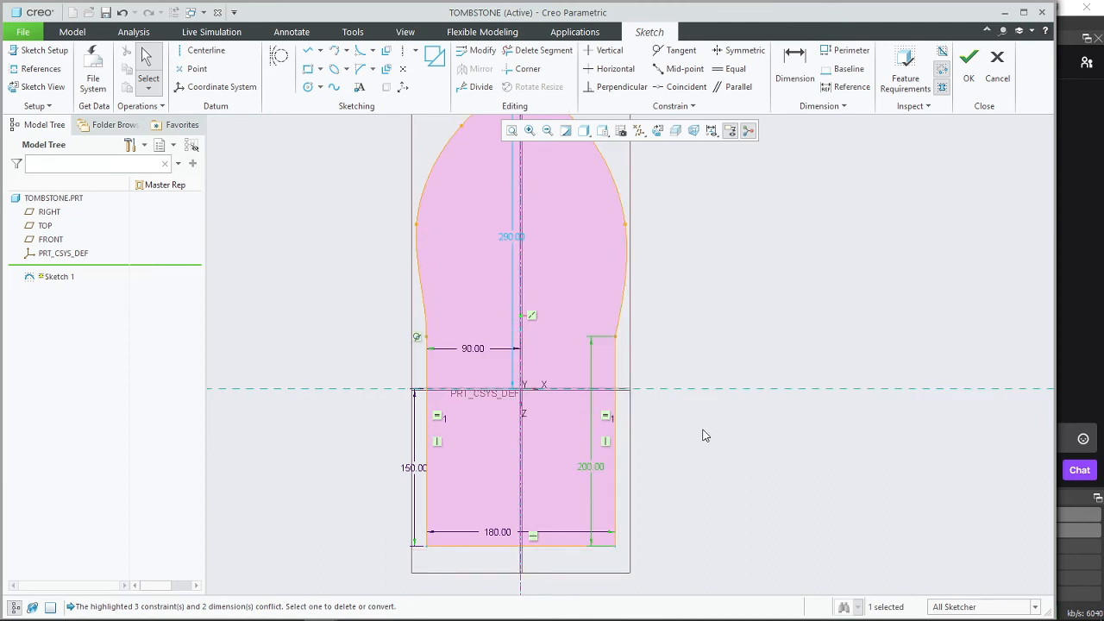
pyautogui.scroll(2, 705, 429)
pyautogui.scroll(-2, 705, 430)
pyautogui.scroll(-1, 419, 332)
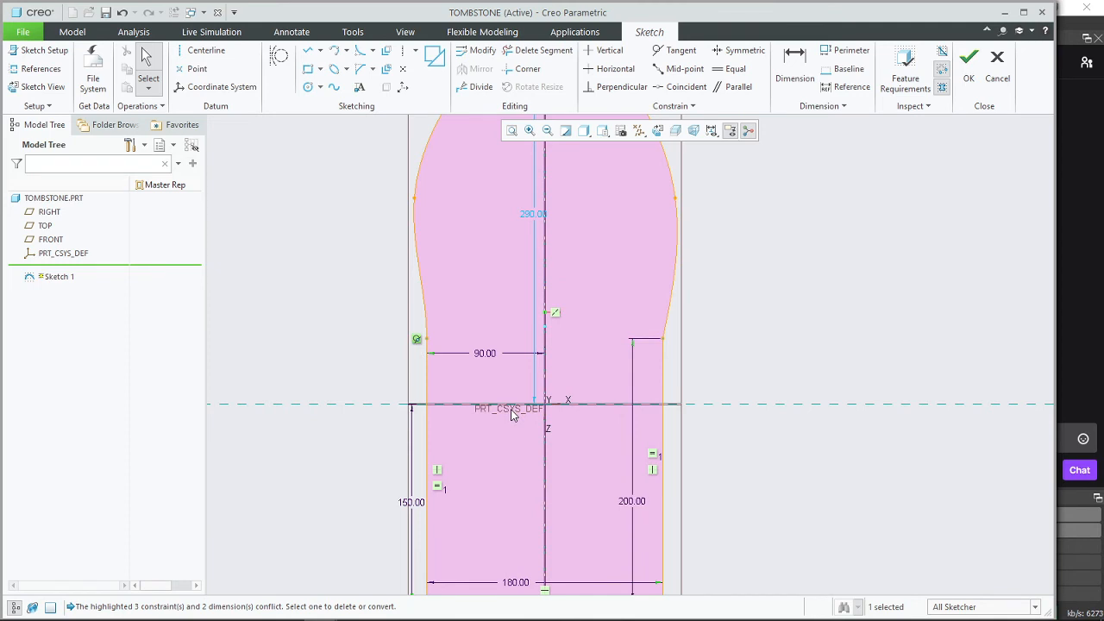
pyautogui.keyDown('shift'); pyautogui.moveTo(757, 258); pyautogui.dragTo(768, 401, button='middle'); pyautogui.keyUp('shift')
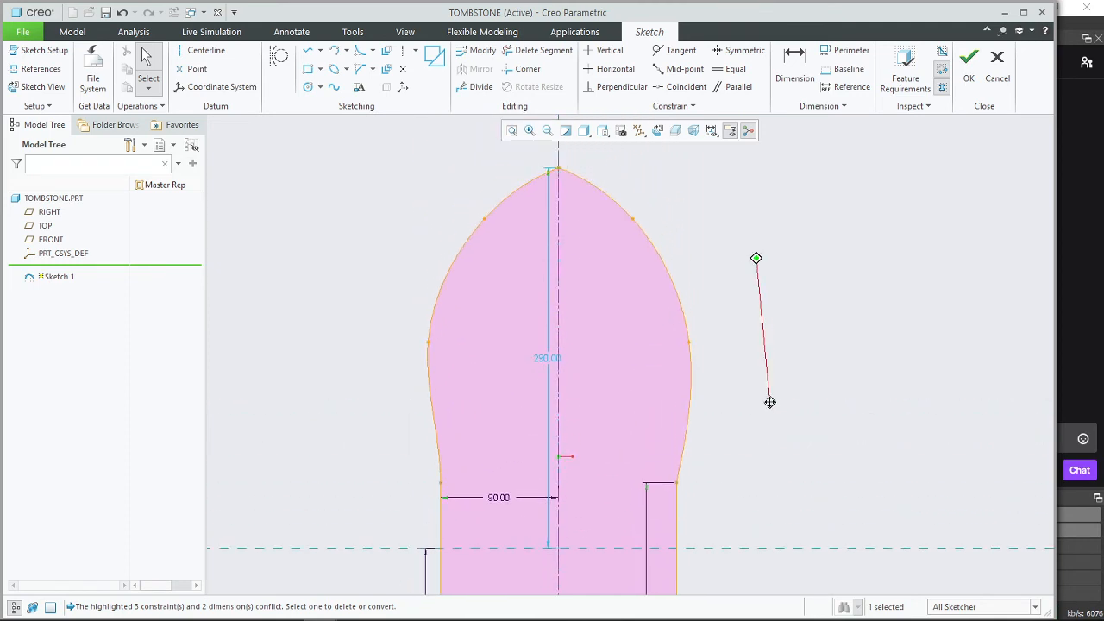
# Step: Undo the last height change on the tombstone profile's straight sides
pyautogui.scroll(1, 786, 444)
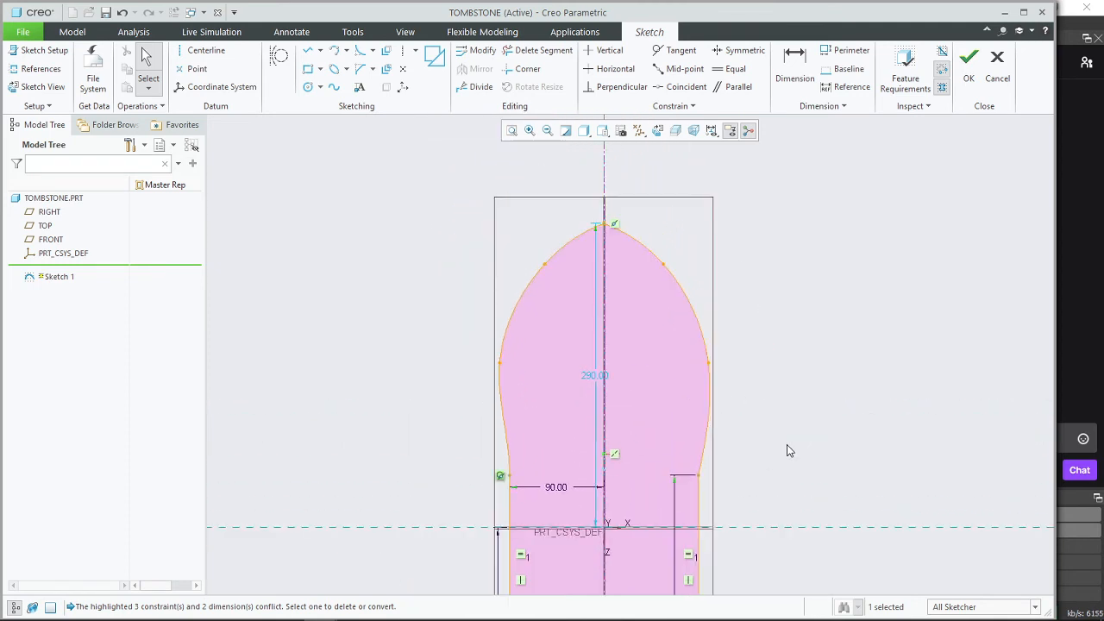
pyautogui.hotkey('ctrl', 'z')
pyautogui.hotkey('ctrl', 'z')
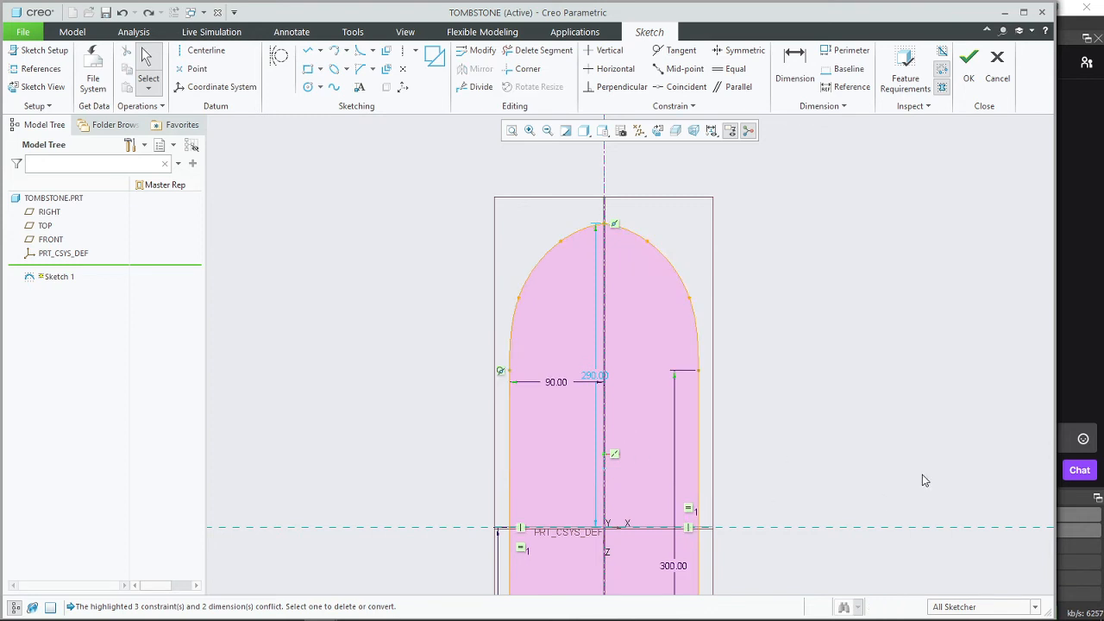
pyautogui.keyDown('shift'); pyautogui.moveTo(894, 458); pyautogui.dragTo(867, 375, button='middle'); pyautogui.keyUp('shift')
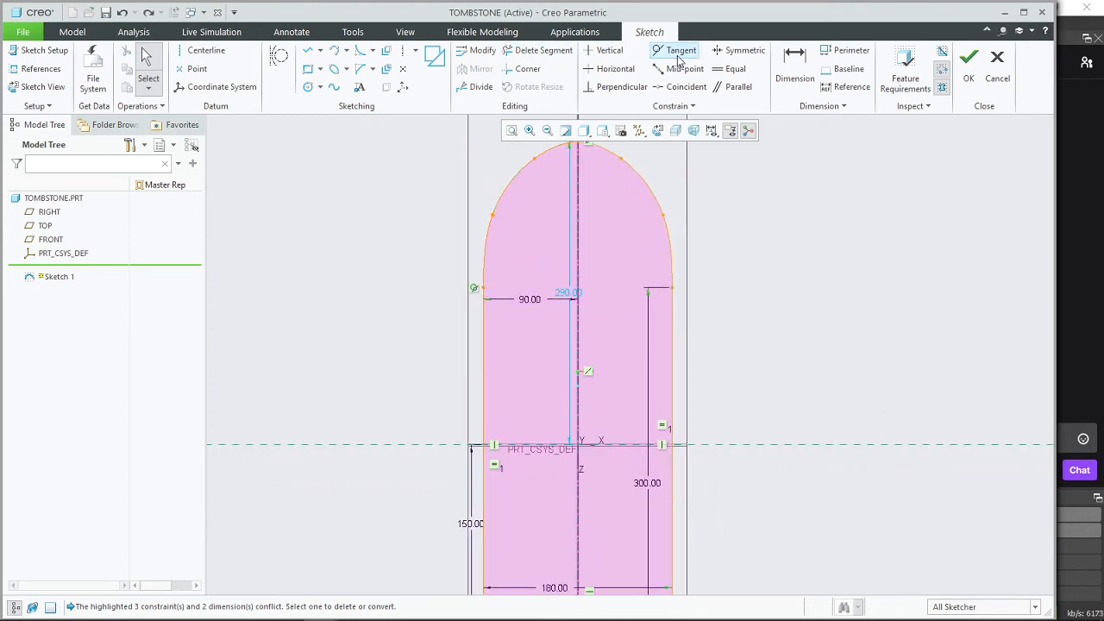
# Step: Try to dimension the left arch spline against the vertical centerline
pyautogui.press('d')
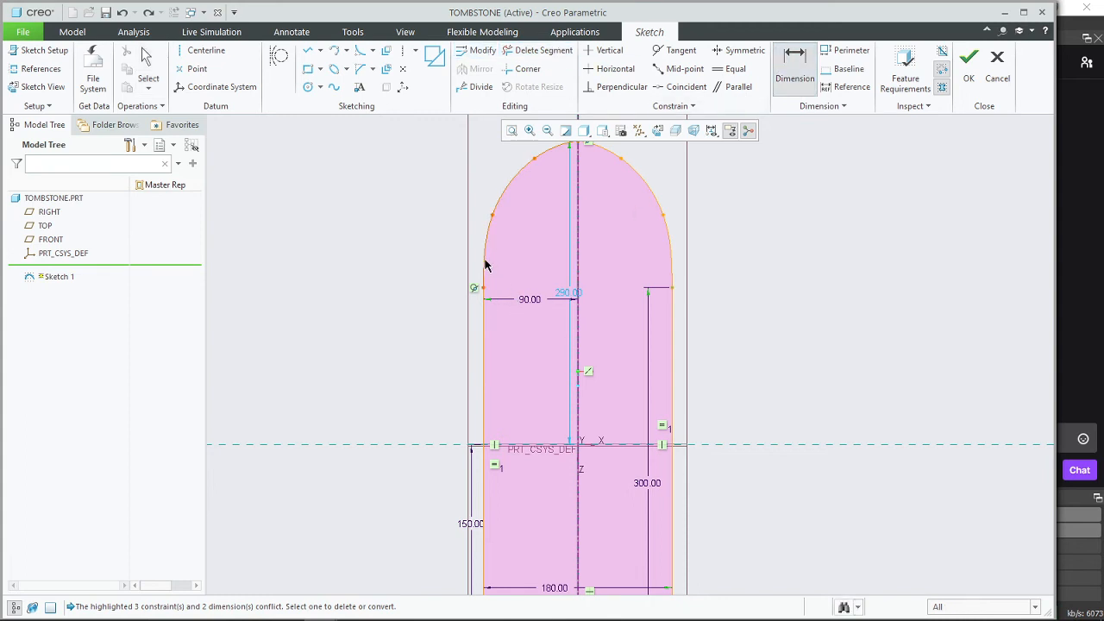
pyautogui.click(576, 264)
pyautogui.middleClick(532, 267)
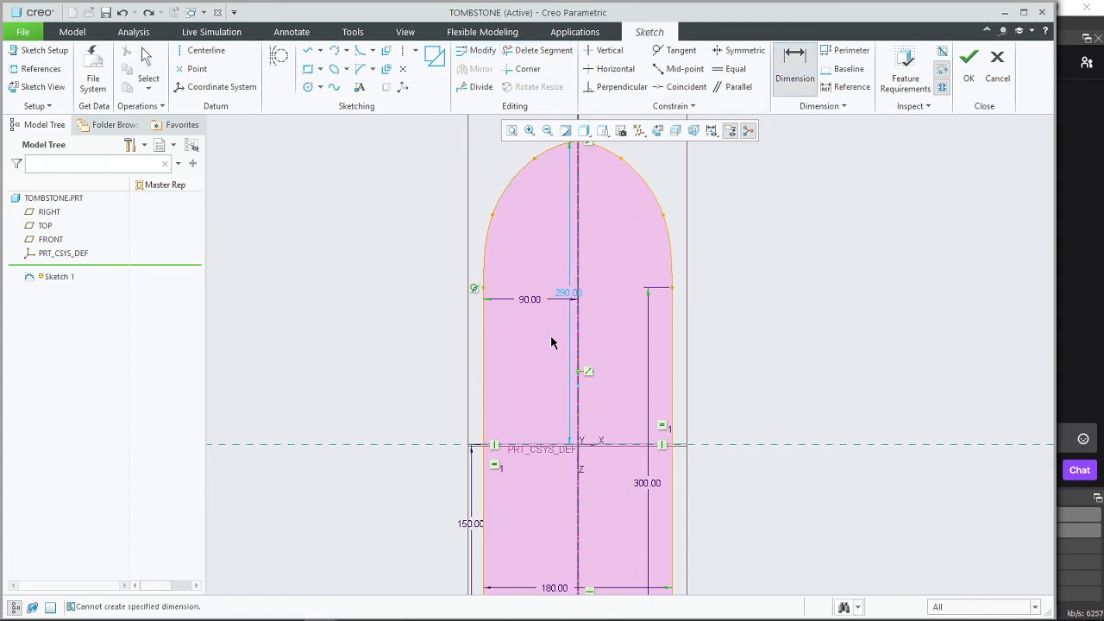
pyautogui.scroll(-2, 642, 292)
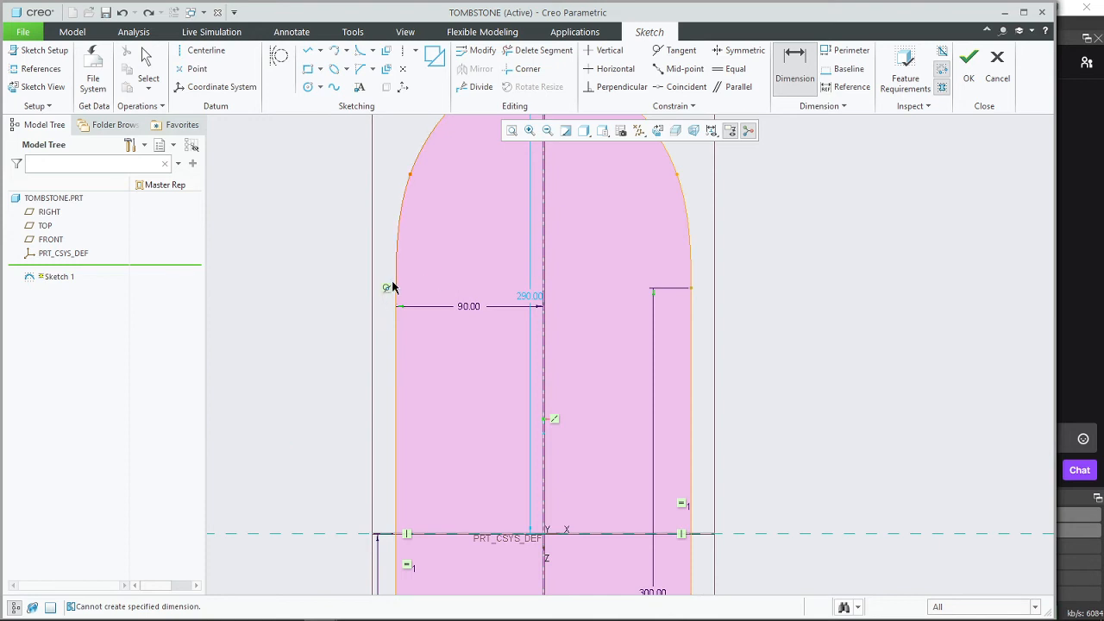
pyautogui.scroll(3, 446, 308)
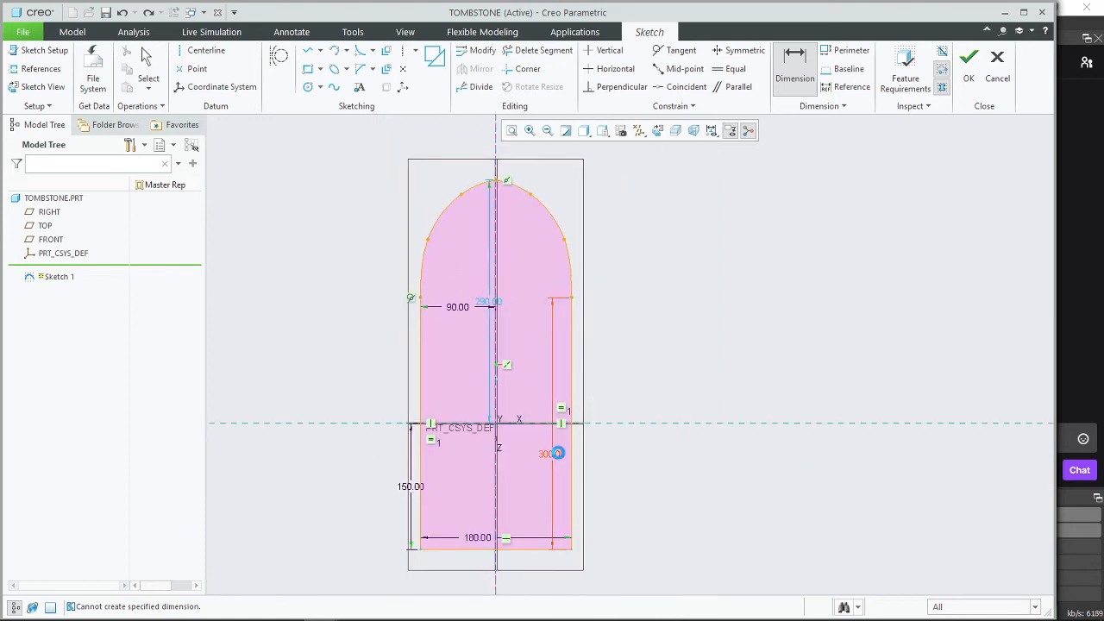
# Step: Try a 200 mm straight-side height with the left spline's lower interpolation point moved inward, and undo both changes
pyautogui.doubleClick(558, 456)
pyautogui.write('200')
pyautogui.press('Return')
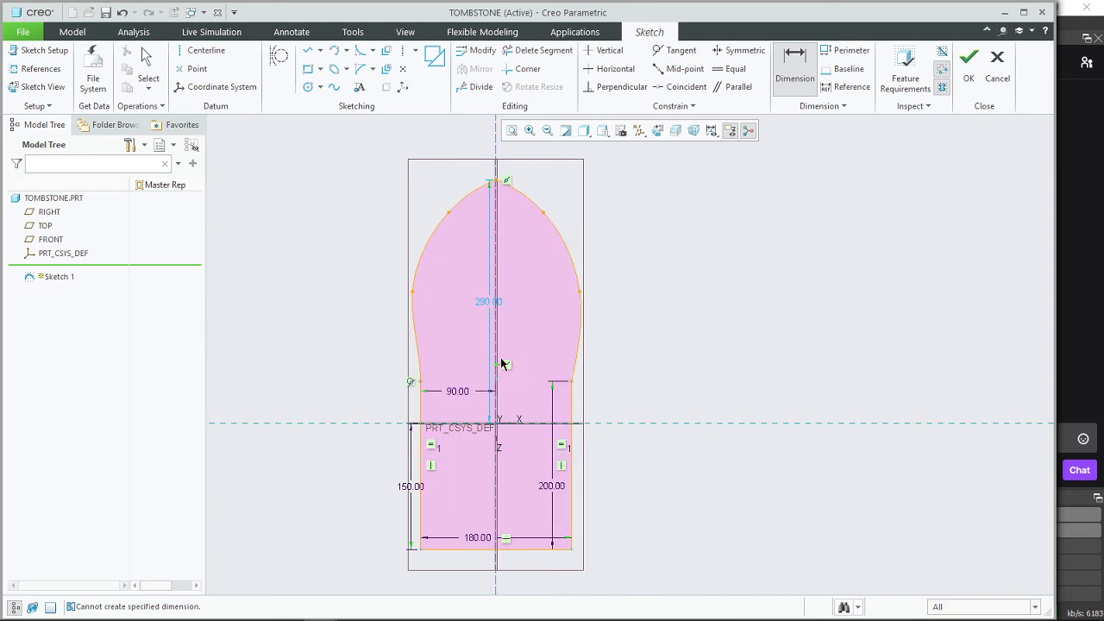
pyautogui.middleClick(435, 308)
pyautogui.moveTo(414, 294); pyautogui.dragTo(428, 303)
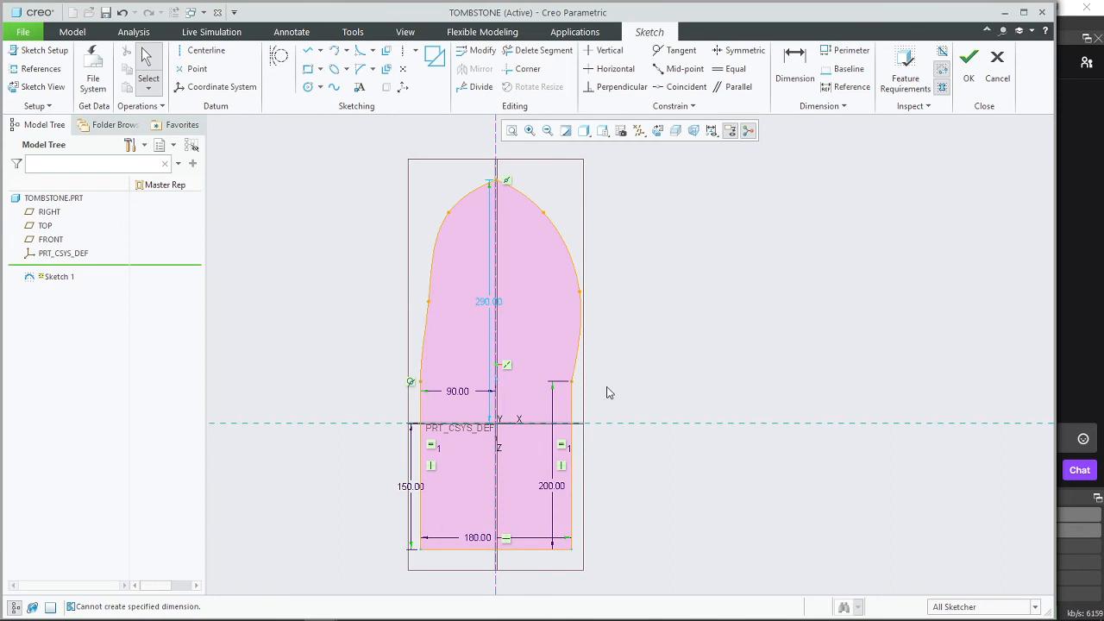
pyautogui.hotkey('ctrl', 'z')
pyautogui.hotkey('ctrl', 'z')
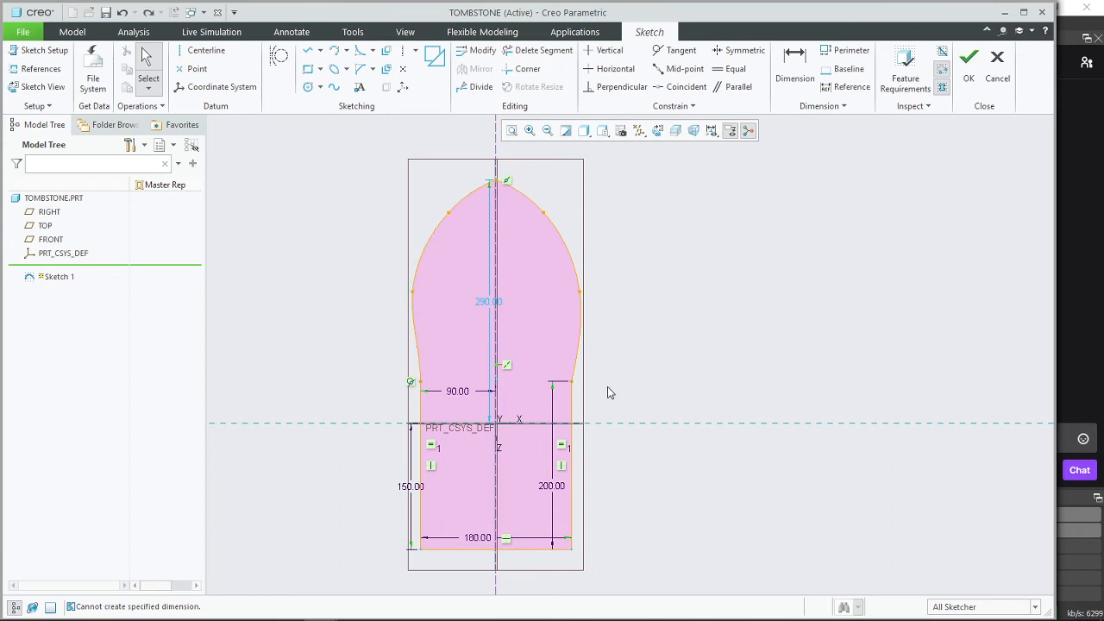
# Step: Set the profile's width to 280 mm and its left side's distance from the centerline to 140 mm, and finish the sketch
pyautogui.doubleClick(477, 537)
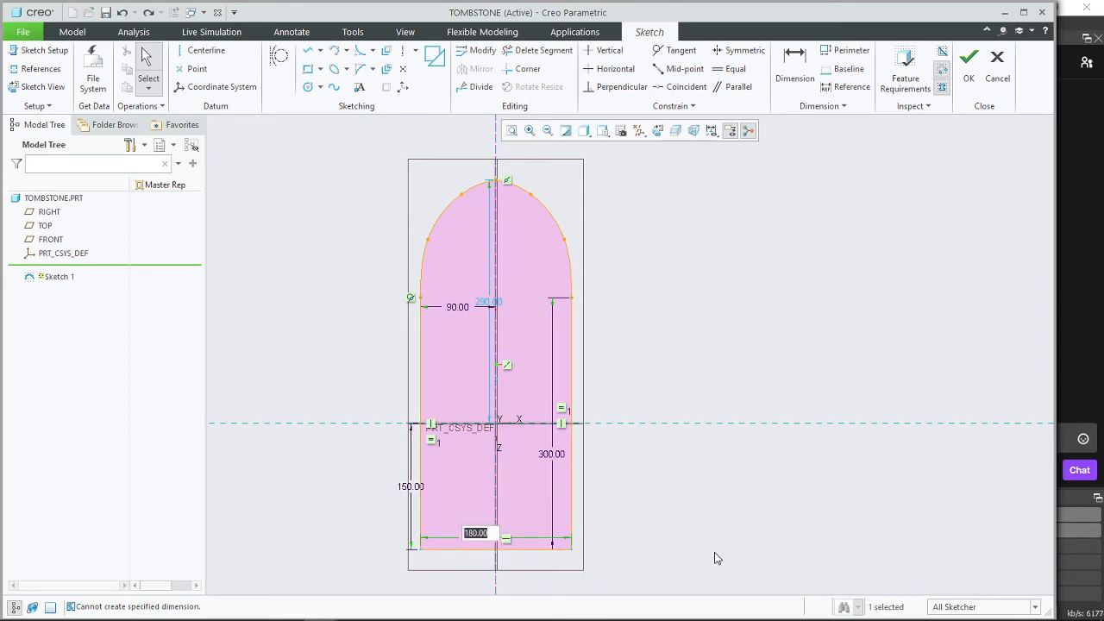
pyautogui.write('260')
pyautogui.press('Return')
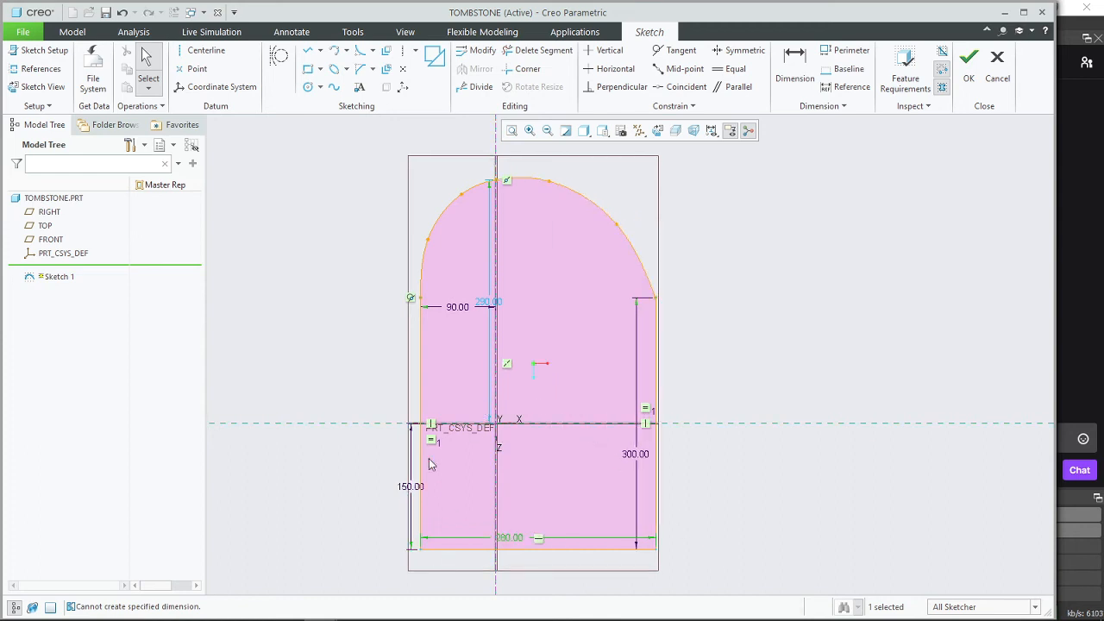
pyautogui.doubleClick(459, 309)
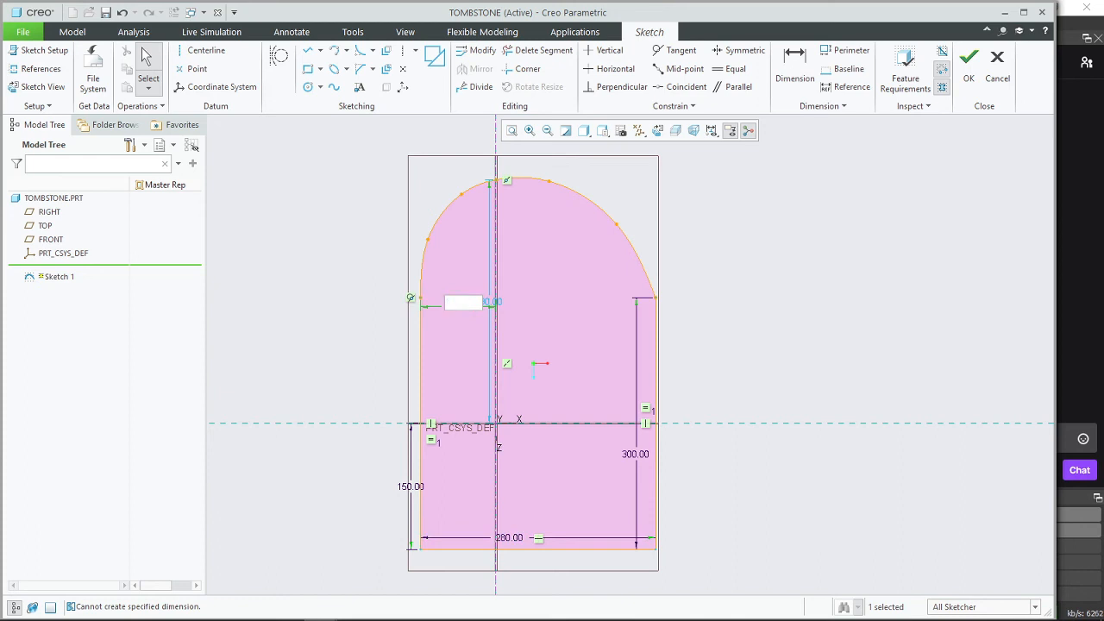
pyautogui.write('140')
pyautogui.press('Return')
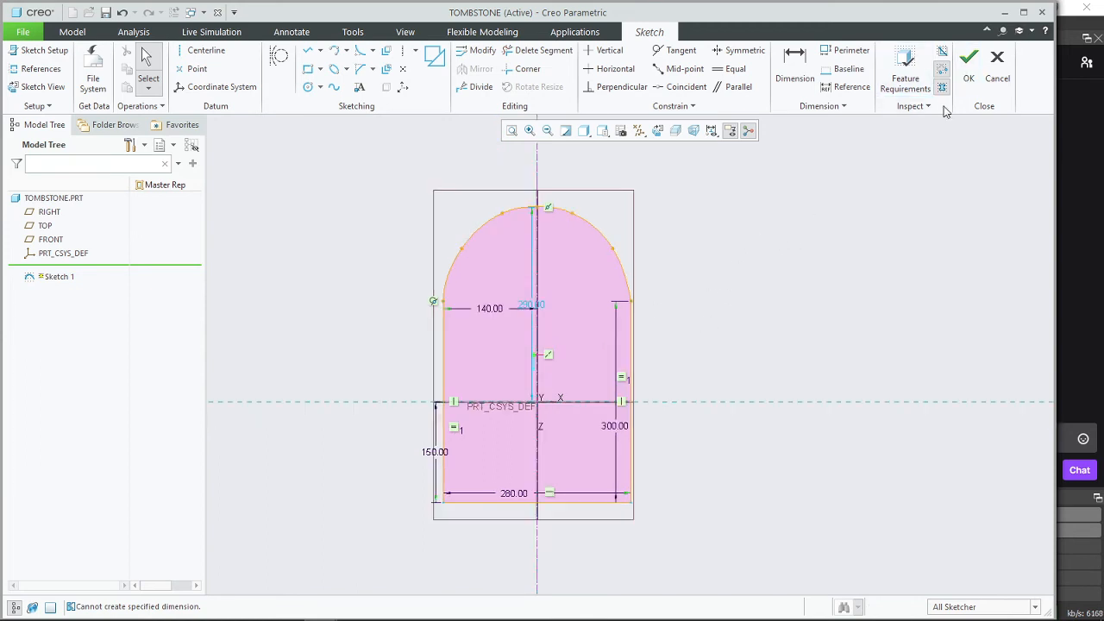
pyautogui.click(968, 62)
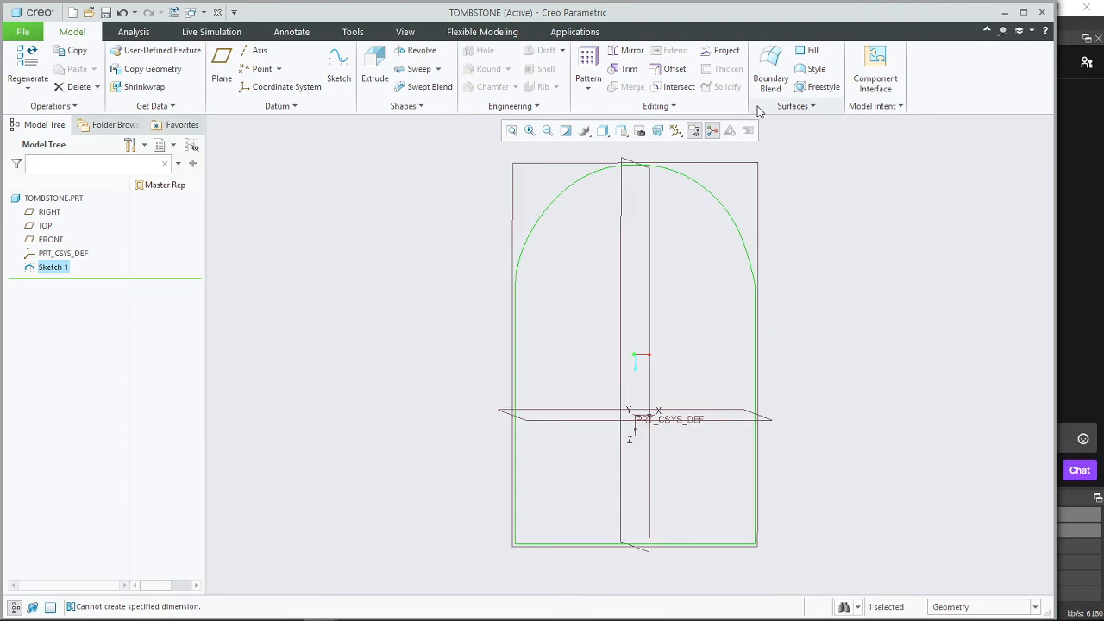
# Step: Reopen the tombstone sketch for editing and make the right arch spline tangent to the right vertical side
pyautogui.rightClick(59, 267)
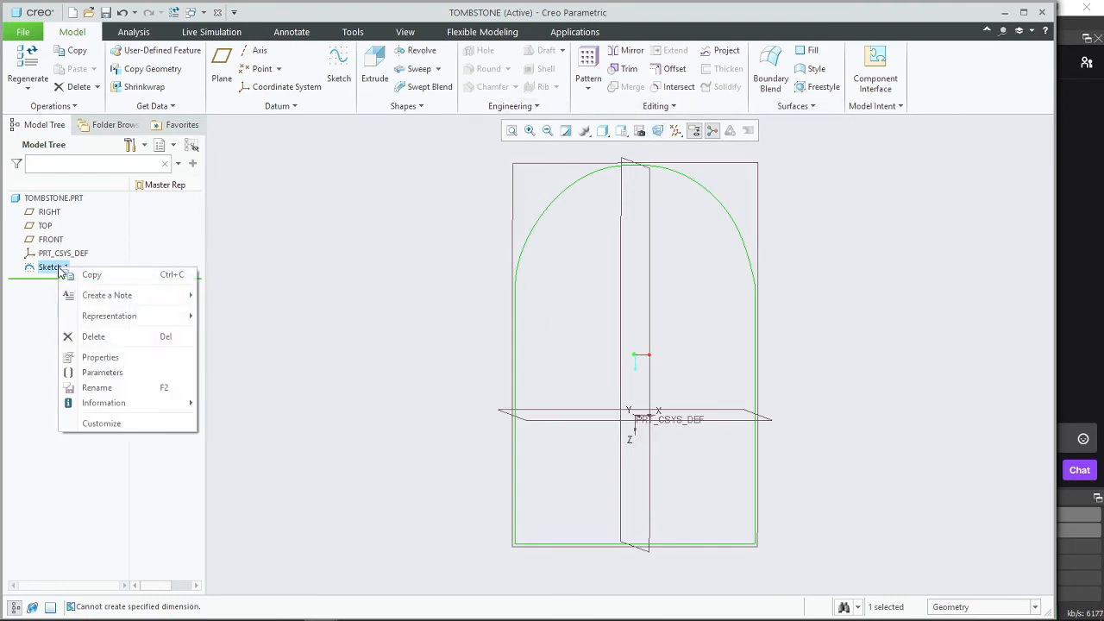
pyautogui.click(84, 204)
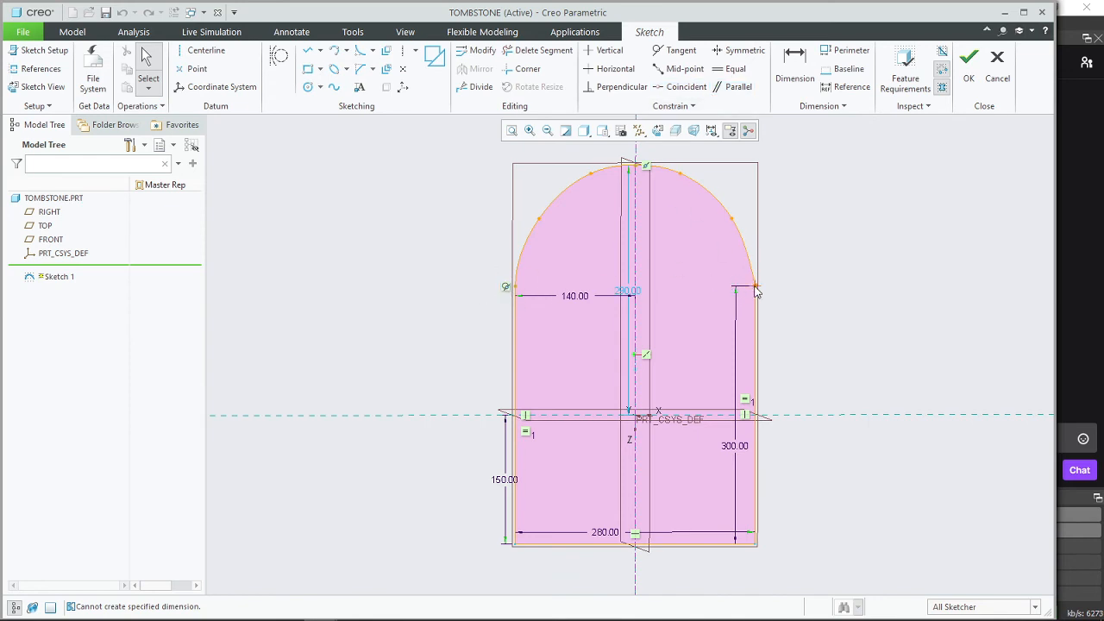
pyautogui.click(677, 50)
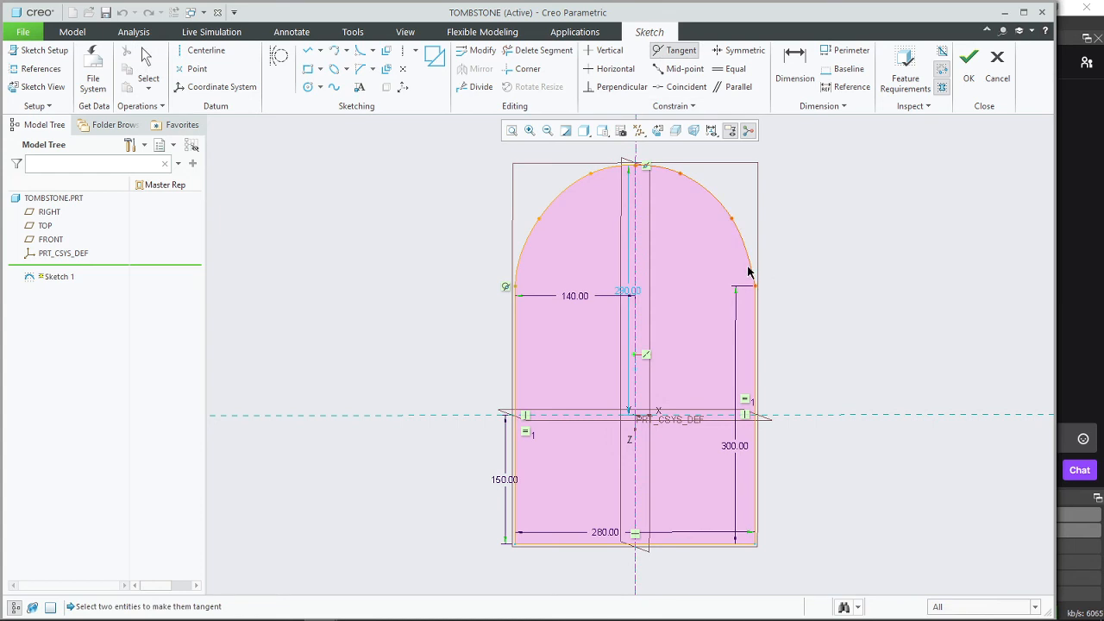
pyautogui.click(752, 274)
pyautogui.click(757, 311)
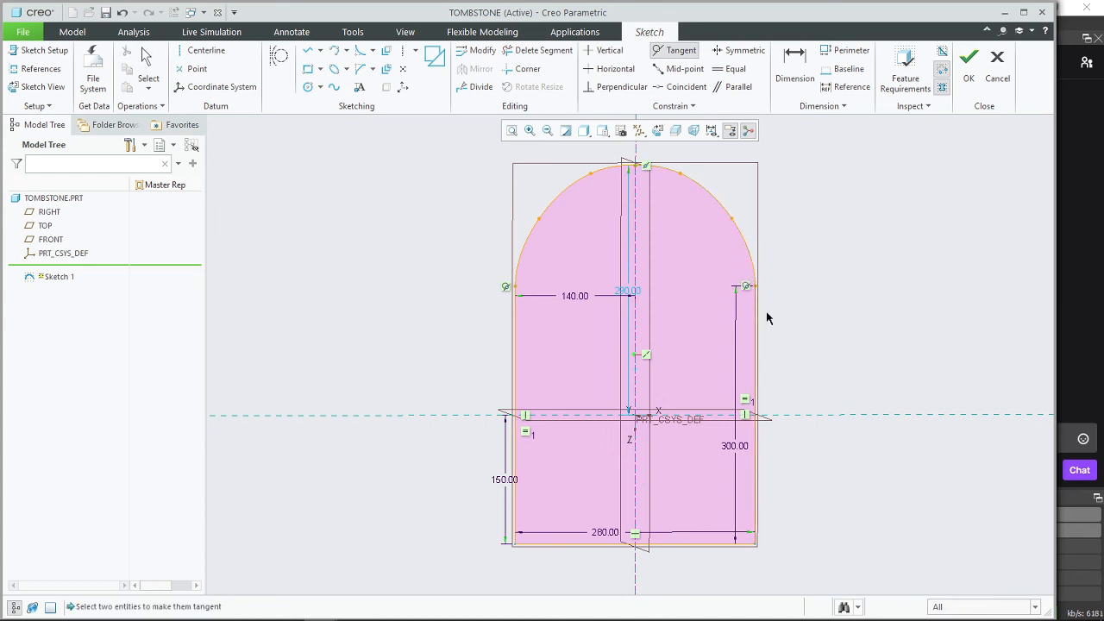
# Step: Make the left and right arch splines tangent to each other at the apex
pyautogui.scroll(-2, 637, 175)
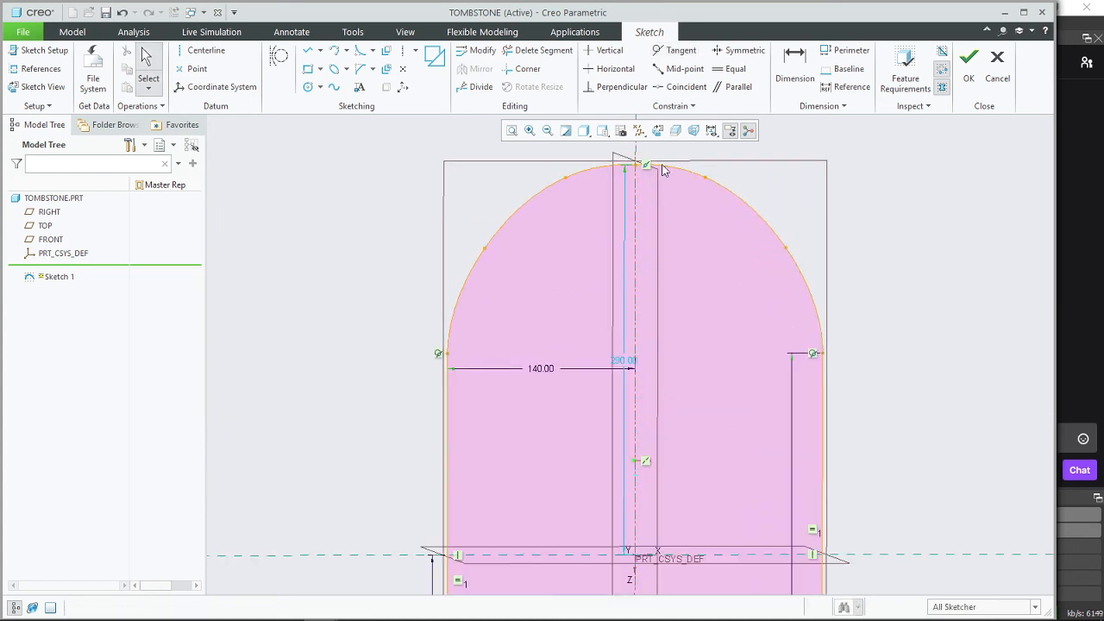
pyautogui.click(677, 50)
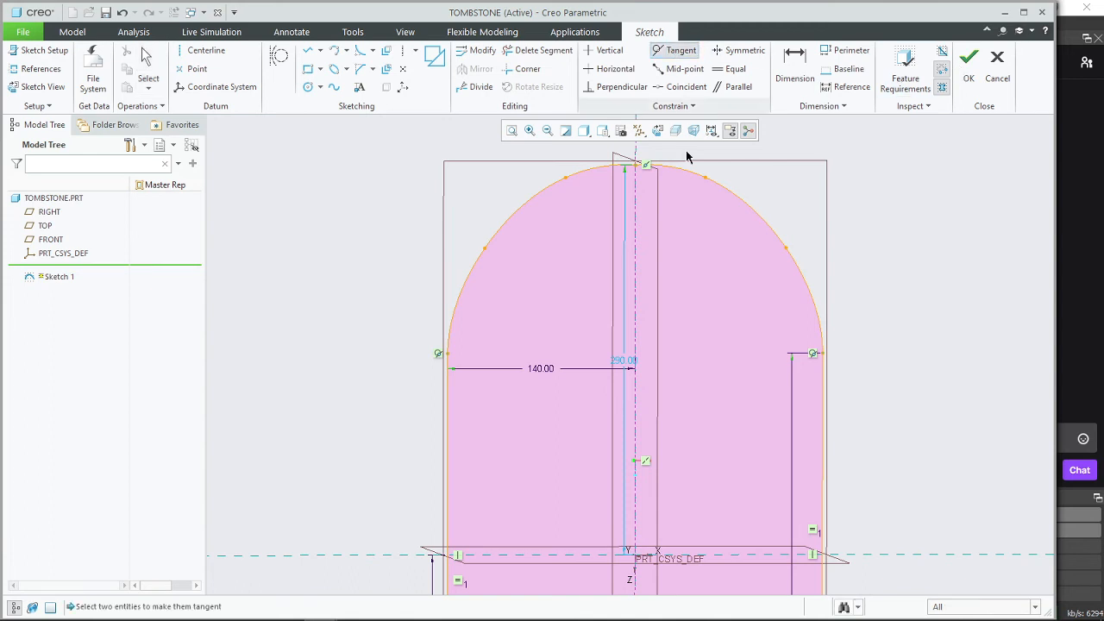
pyautogui.click(677, 170)
pyautogui.click(599, 166)
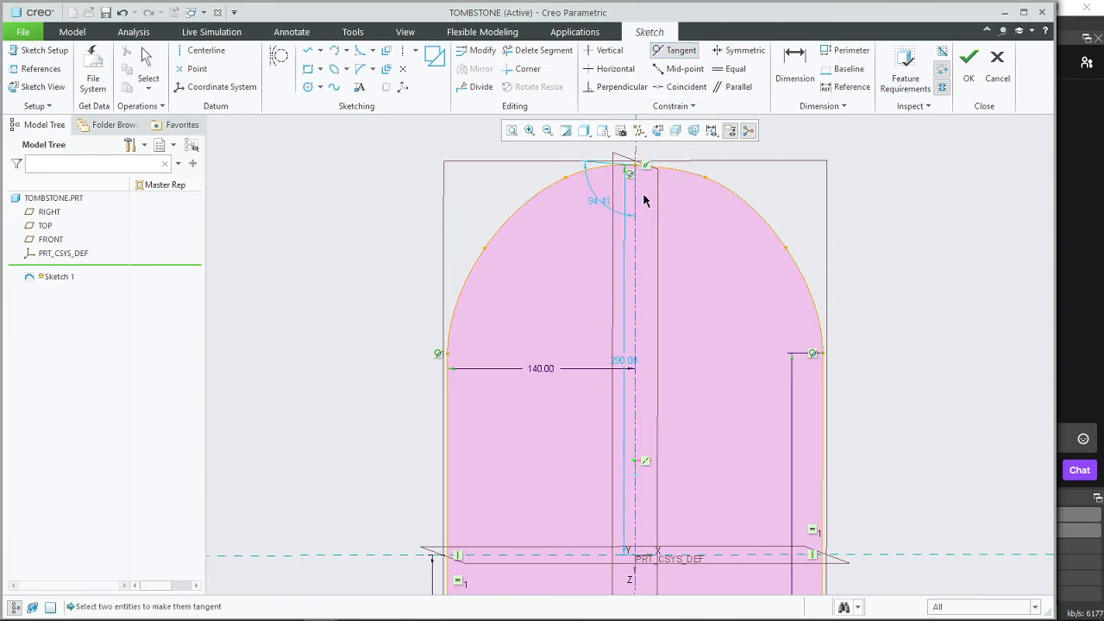
pyautogui.scroll(-1, 643, 200)
pyautogui.middleClick(581, 221)
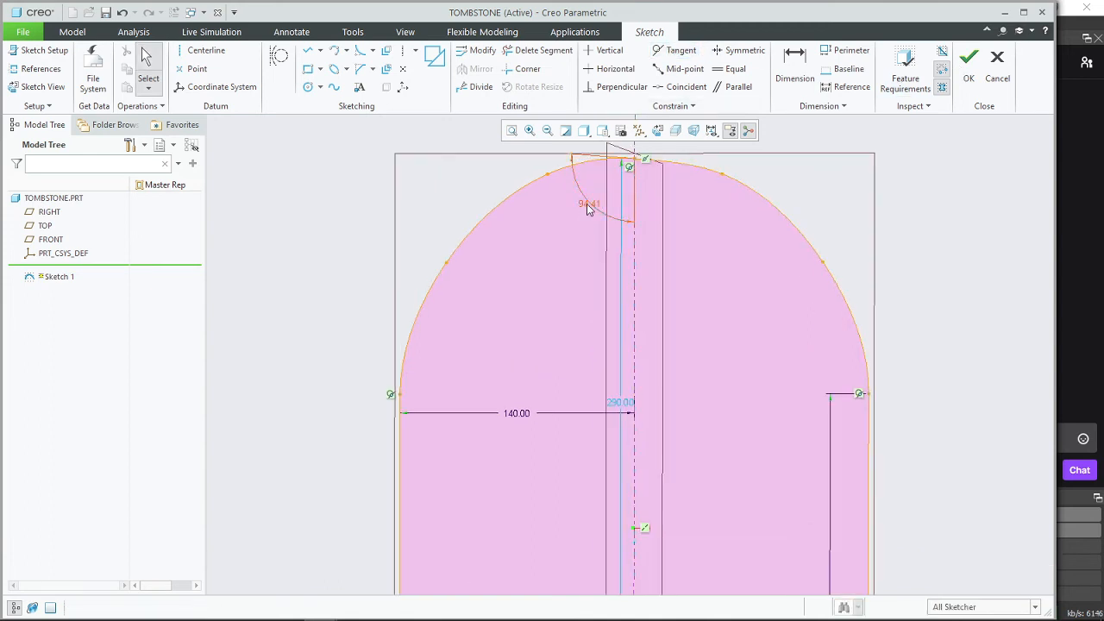
# Step: Set the tangency angle between the apex and the vertical centerline to 90 degrees and finish the sketch
pyautogui.doubleClick(589, 207)
pyautogui.write('90')
pyautogui.press('Return')
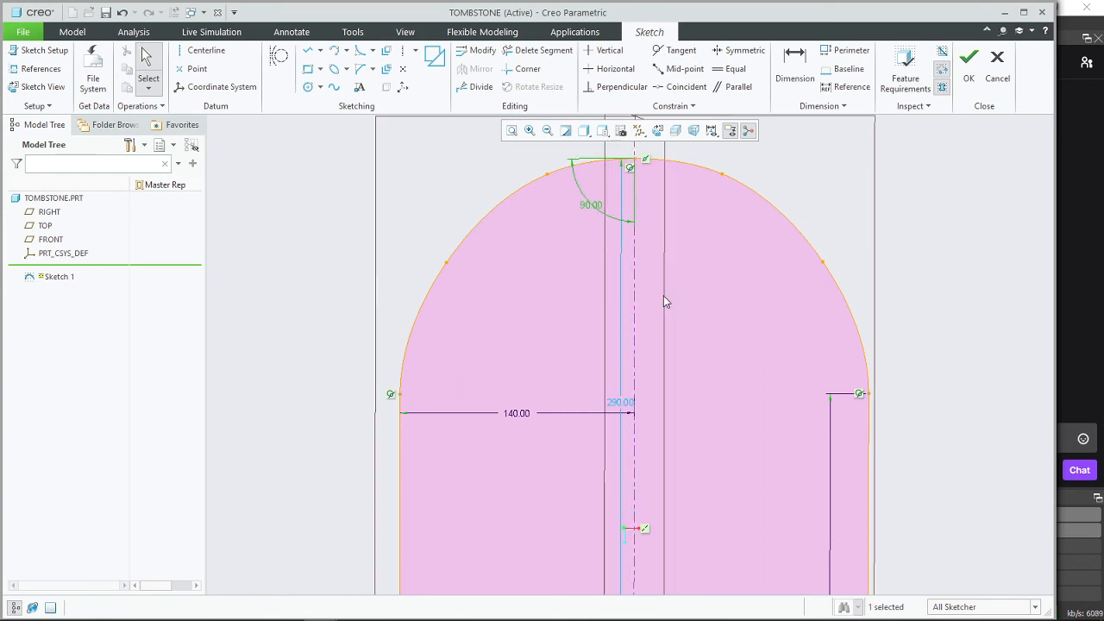
pyautogui.scroll(1, 798, 195)
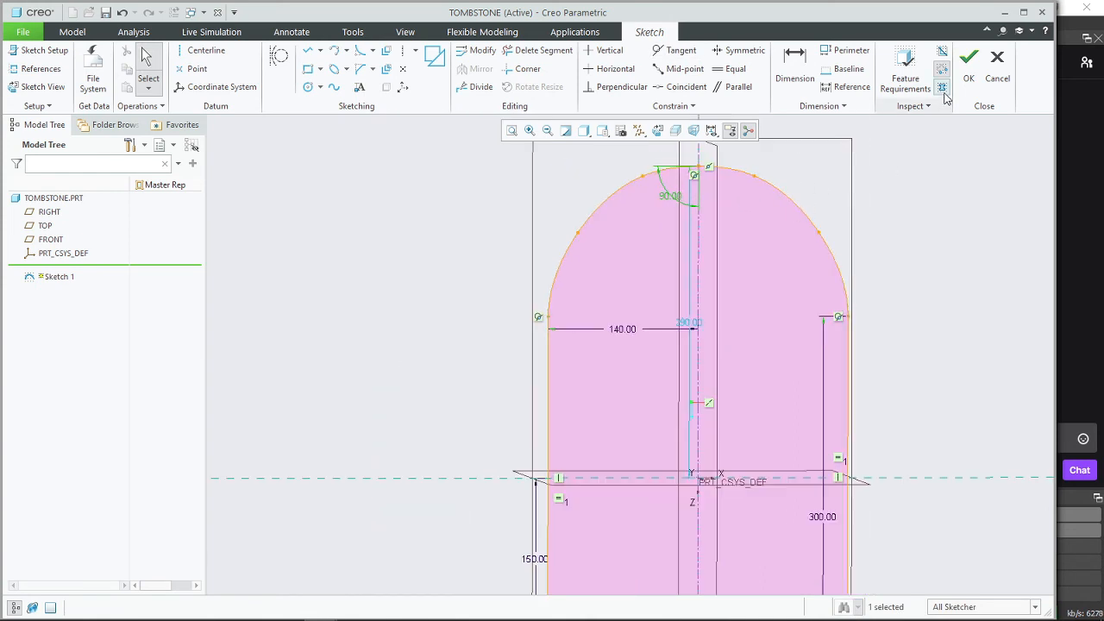
pyautogui.click(969, 62)
# Step: Extrude the tombstone sketch as a solid 80 mm deep
pyautogui.moveTo(906, 290)
pyautogui.mouseDown(button='middle')
pyautogui.moveTo(865, 296)
pyautogui.moveTo(893, 291)
pyautogui.mouseUp(button='middle')
pyautogui.click(374, 70)
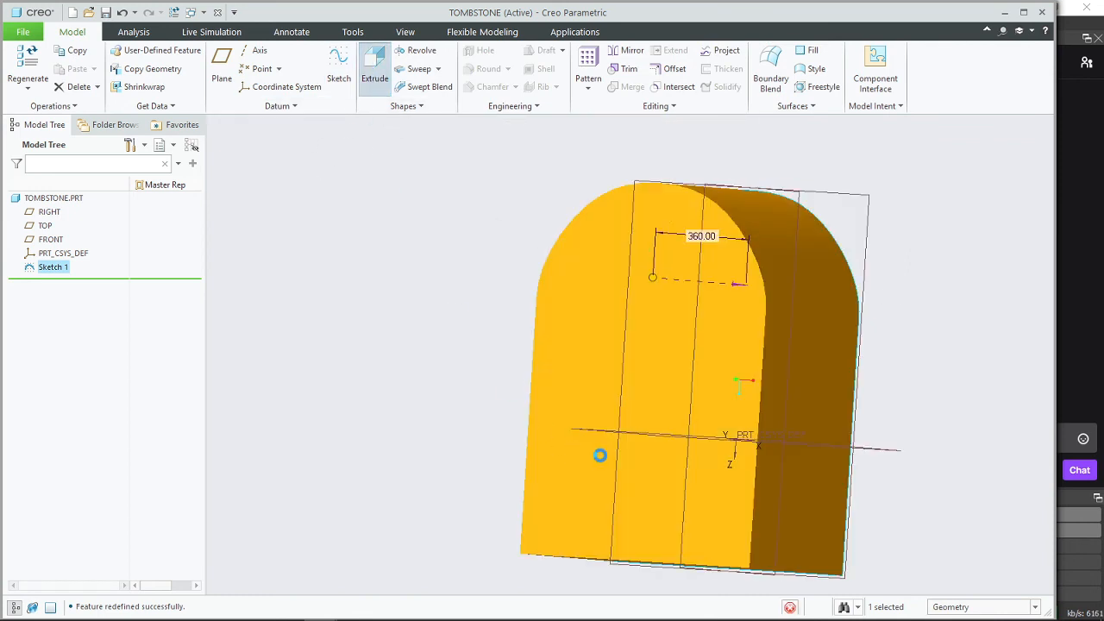
pyautogui.doubleClick(695, 241)
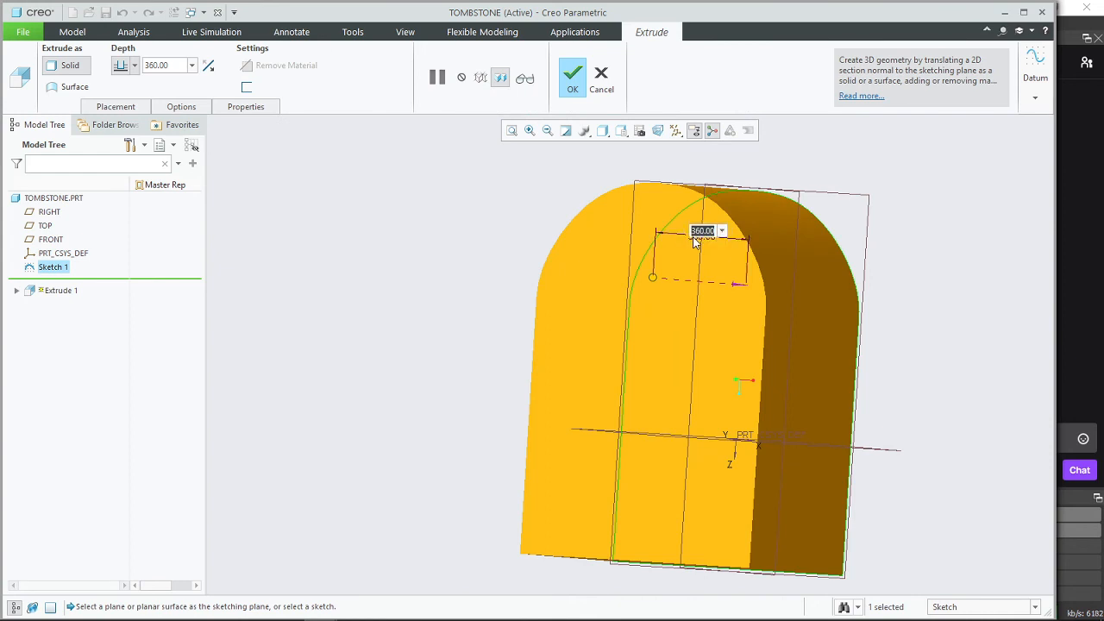
pyautogui.write('40')
pyautogui.press('Return')
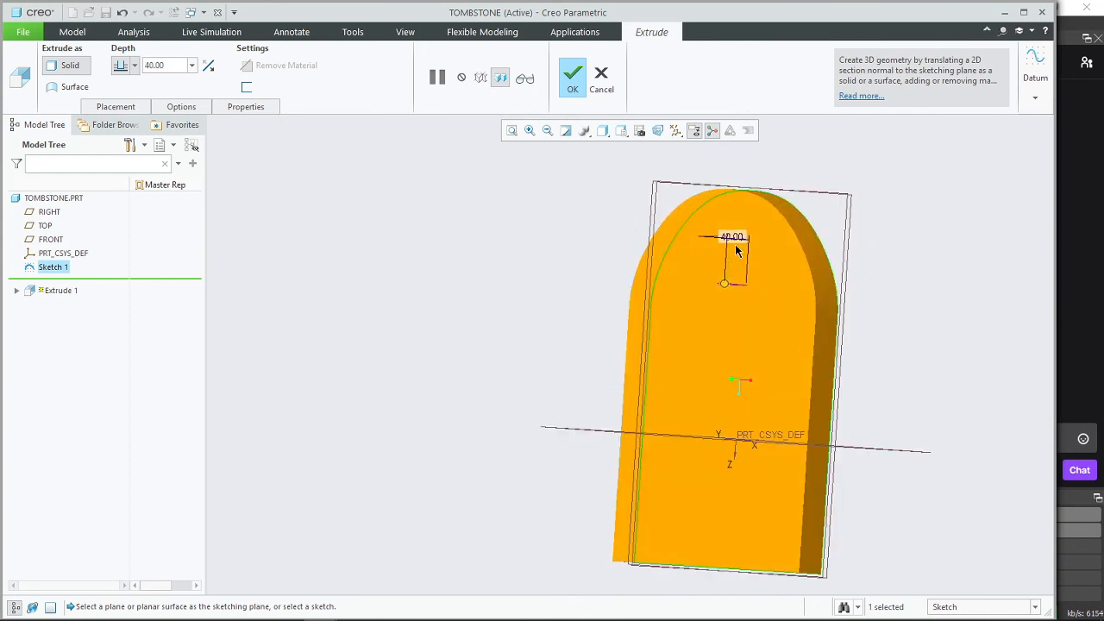
pyautogui.doubleClick(738, 242)
pyautogui.write('80')
pyautogui.press('Return')
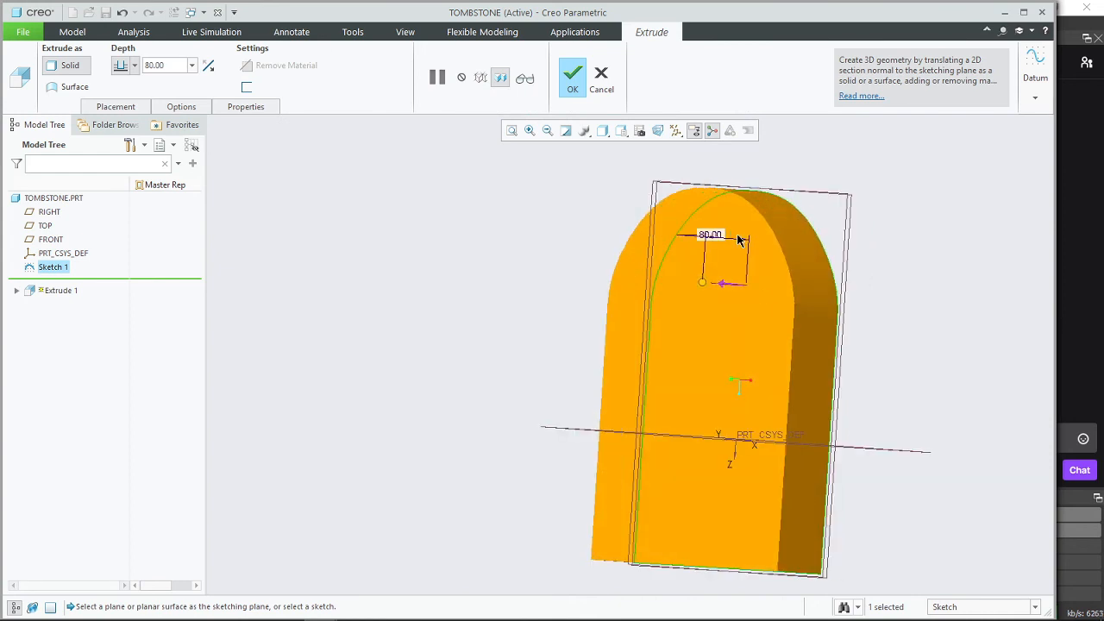
pyautogui.click(573, 77)
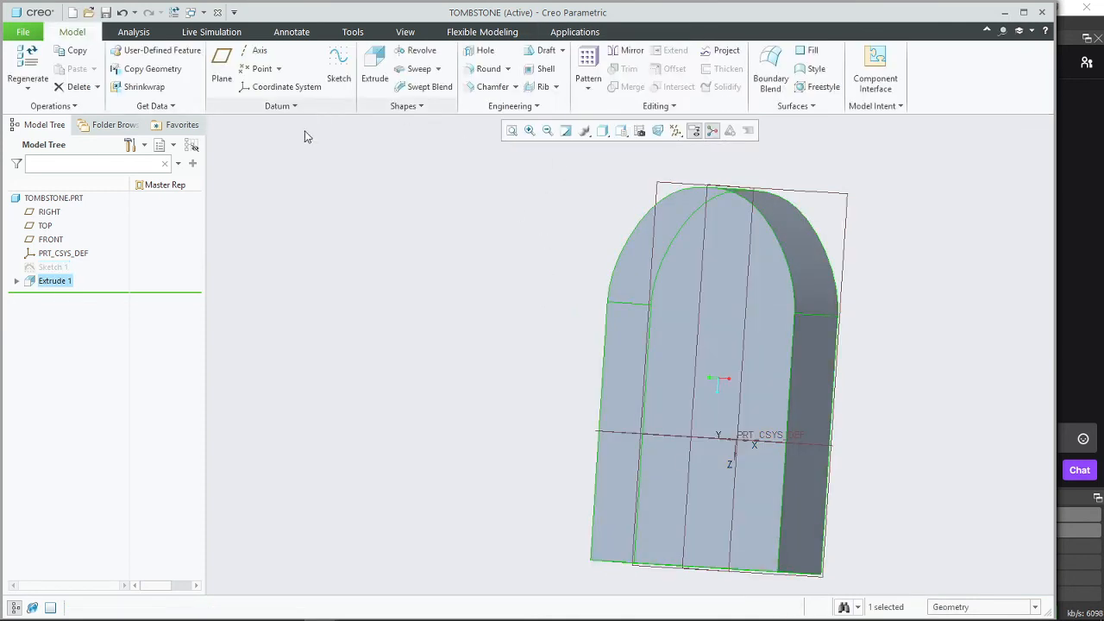
# Step: Start a new sketch on the tombstone's front face with the default orientation and align the view to the sketch plane
pyautogui.click(338, 69)
pyautogui.click(671, 262)
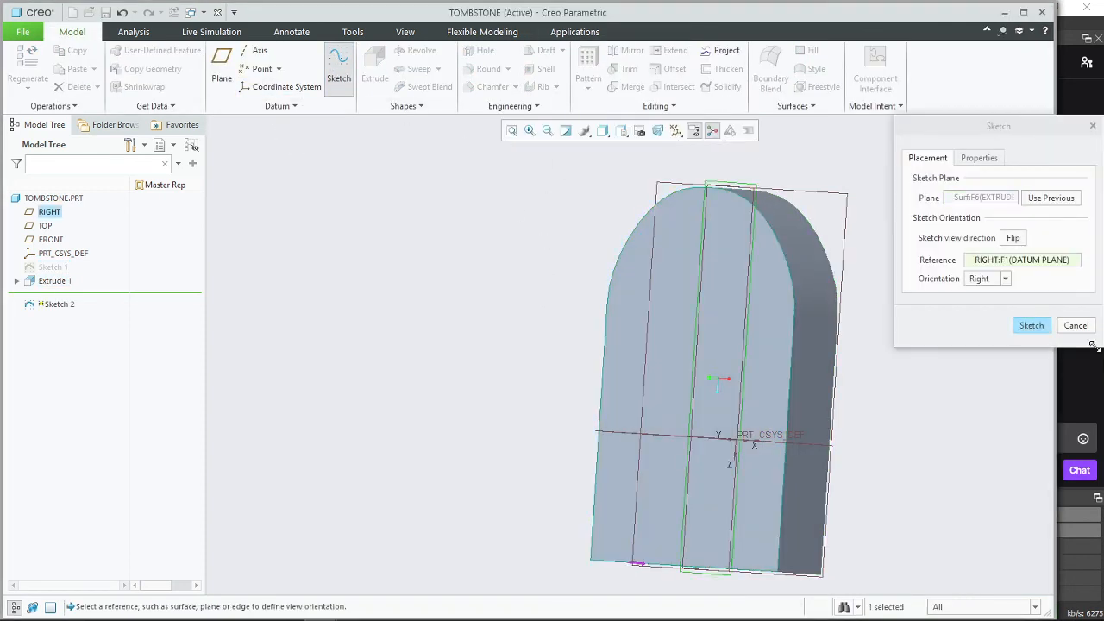
pyautogui.click(1032, 326)
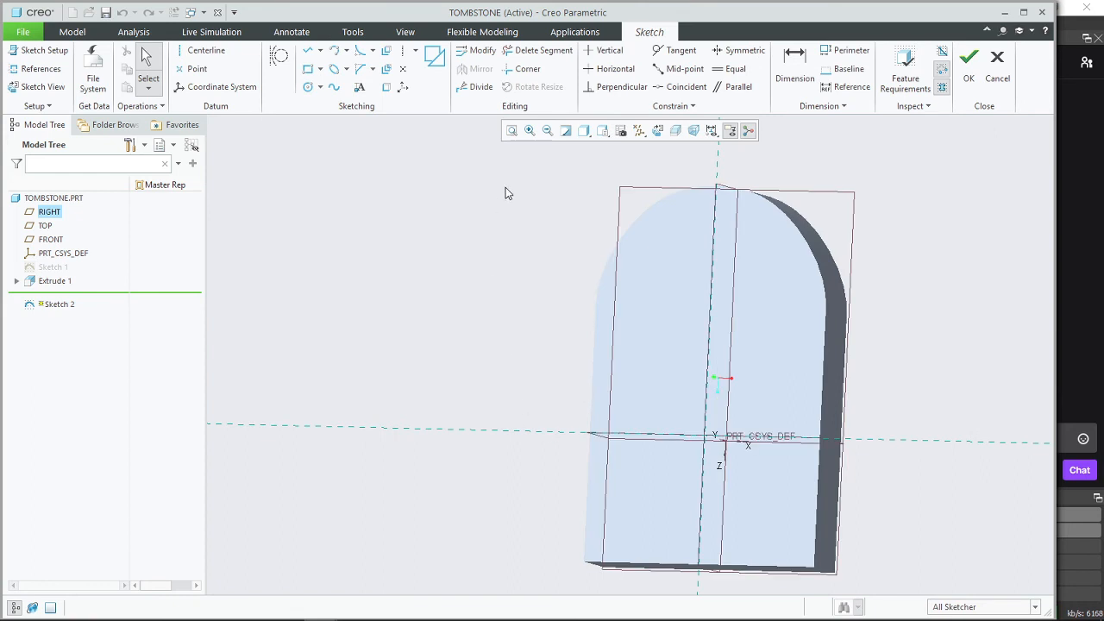
pyautogui.click(661, 132)
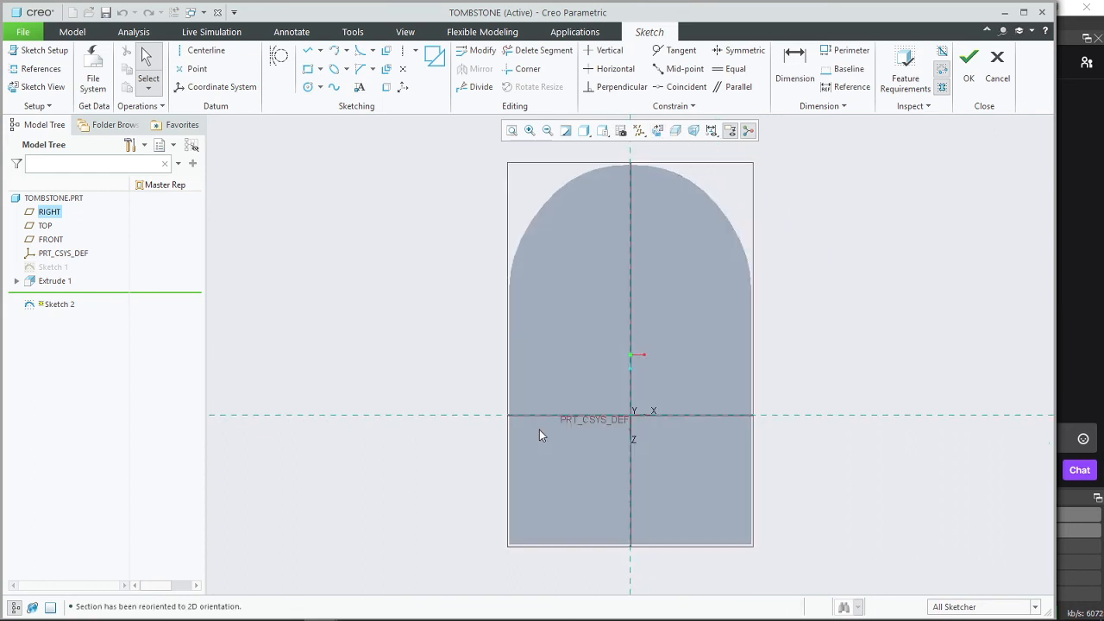
# Step: Add the tombstone's left and right side faces and the arch surface as sketch references
pyautogui.rightClick(412, 380)
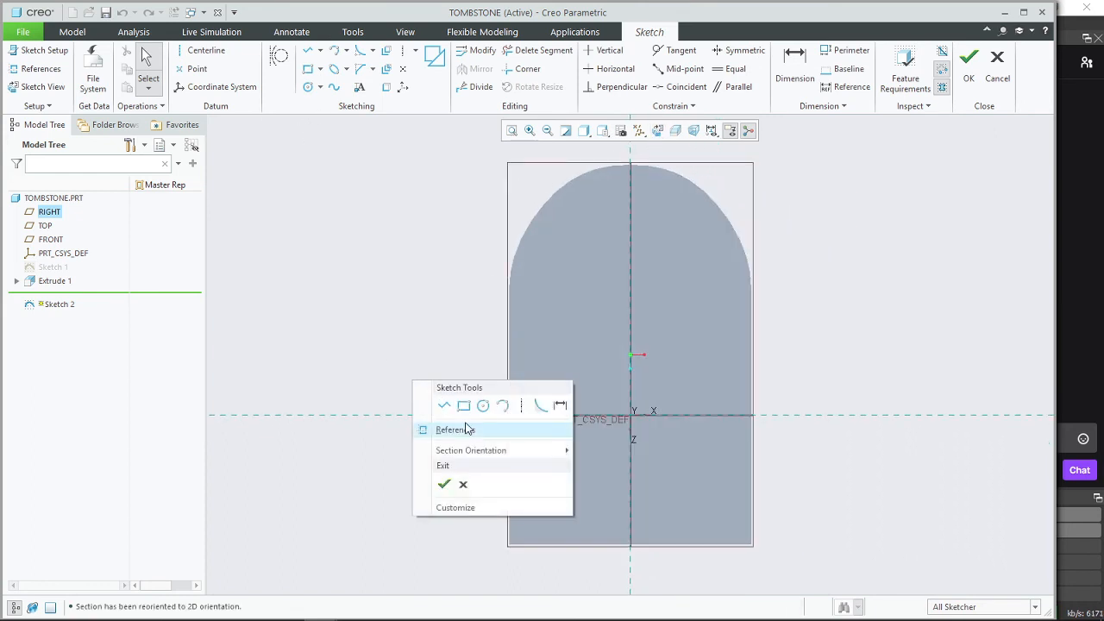
pyautogui.click(466, 428)
pyautogui.click(509, 347)
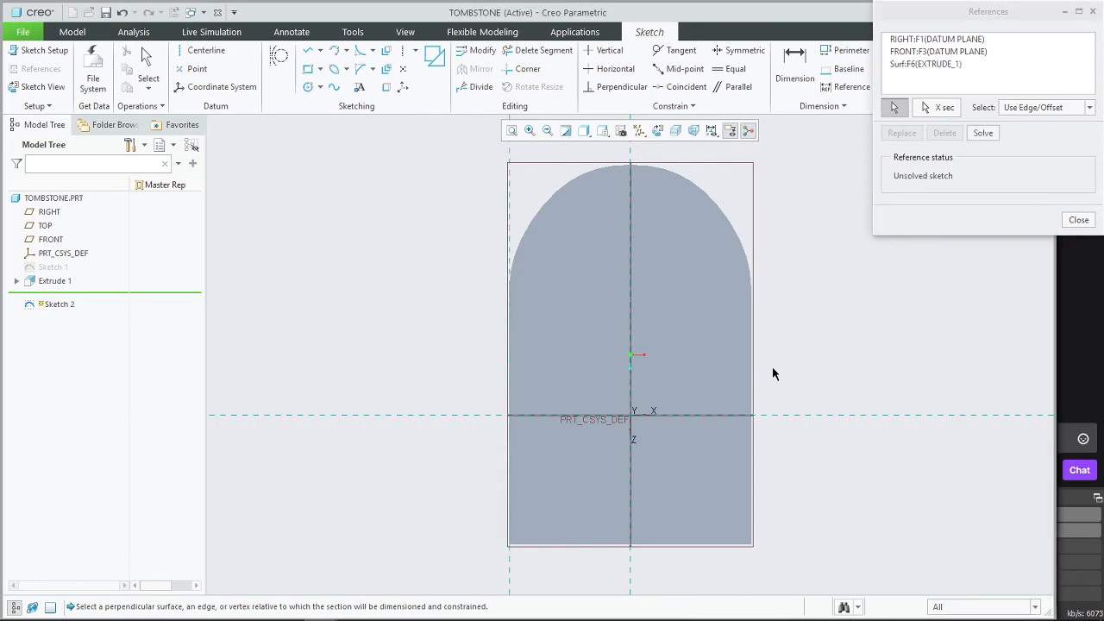
pyautogui.click(753, 371)
pyautogui.click(739, 240)
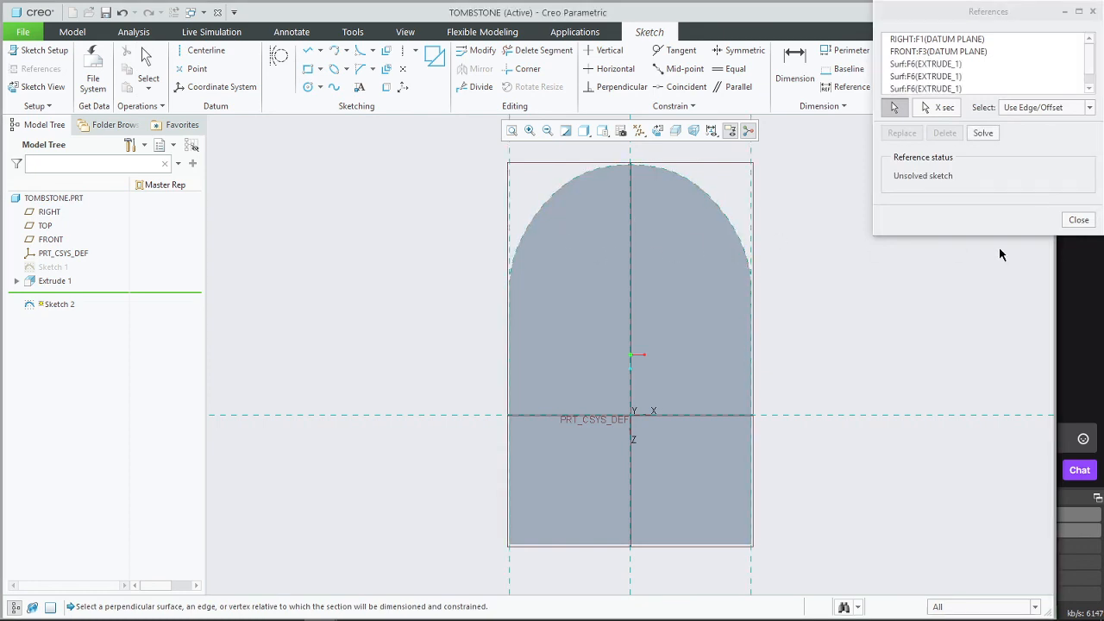
pyautogui.click(1078, 220)
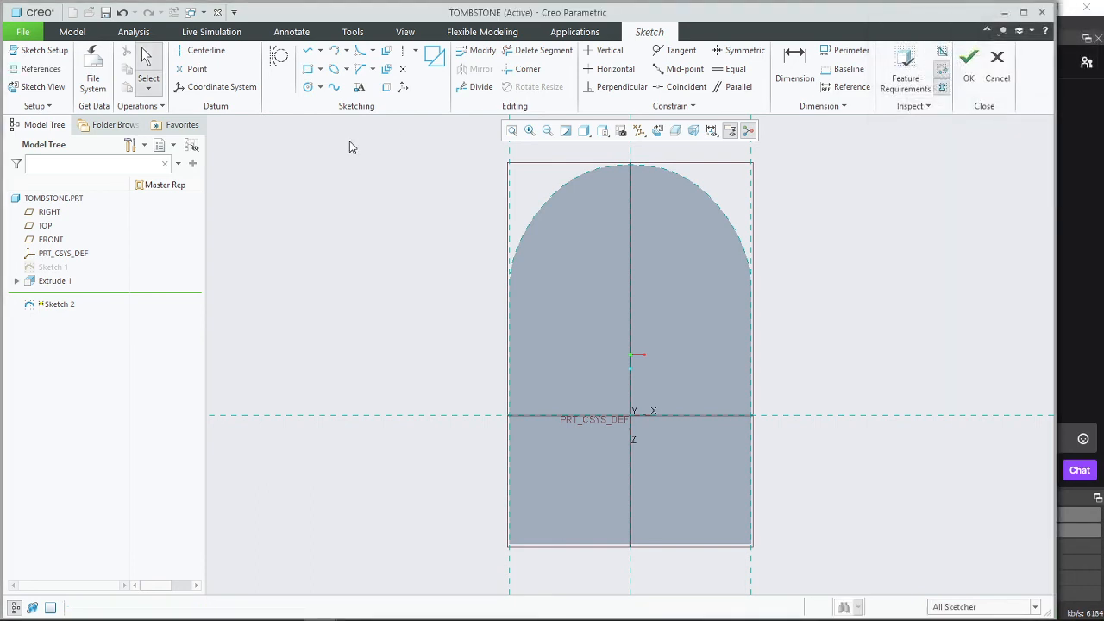
# Step: Sketch two equal vertical lines from the bottom edge to the arch's base, inset about 17 mm from the sides
pyautogui.click(307, 50)
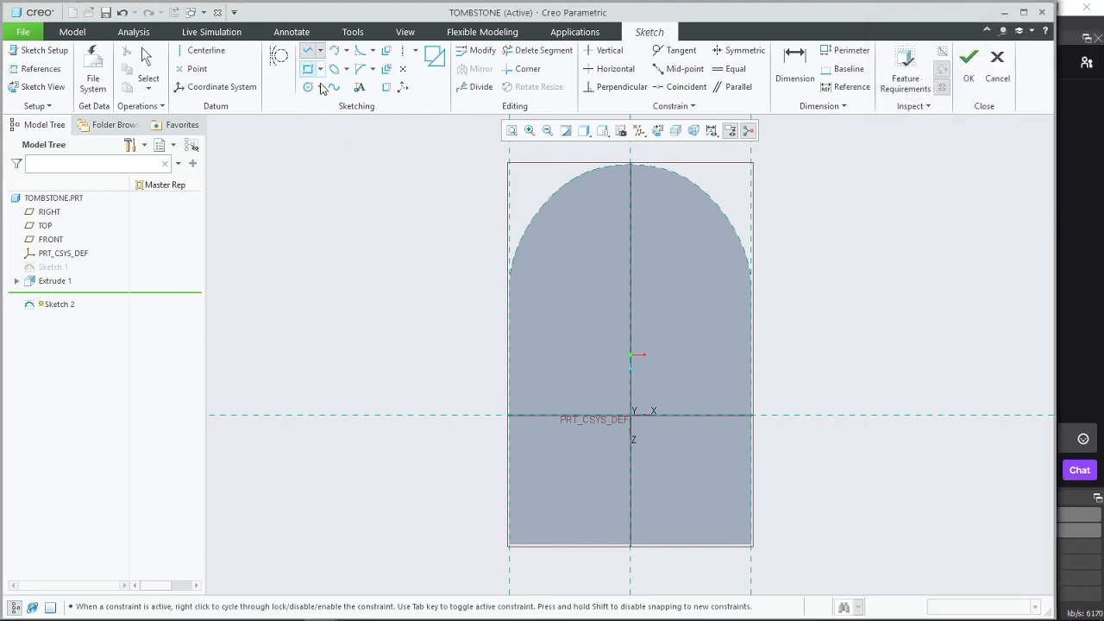
pyautogui.click(523, 545)
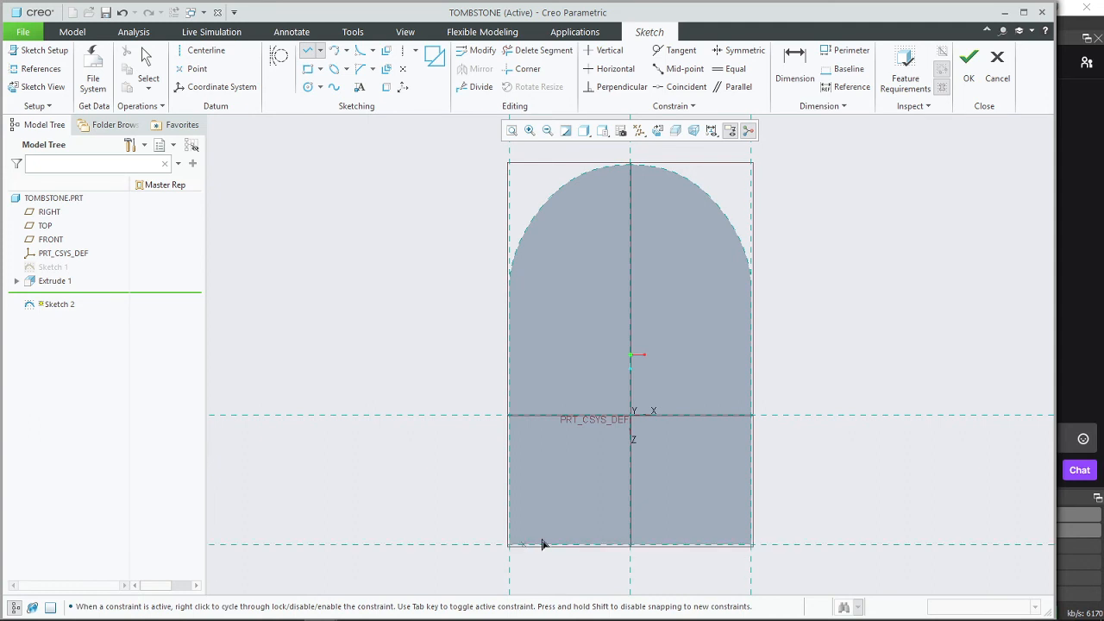
pyautogui.click(523, 285)
pyautogui.middleClick(687, 510)
pyautogui.click(736, 545)
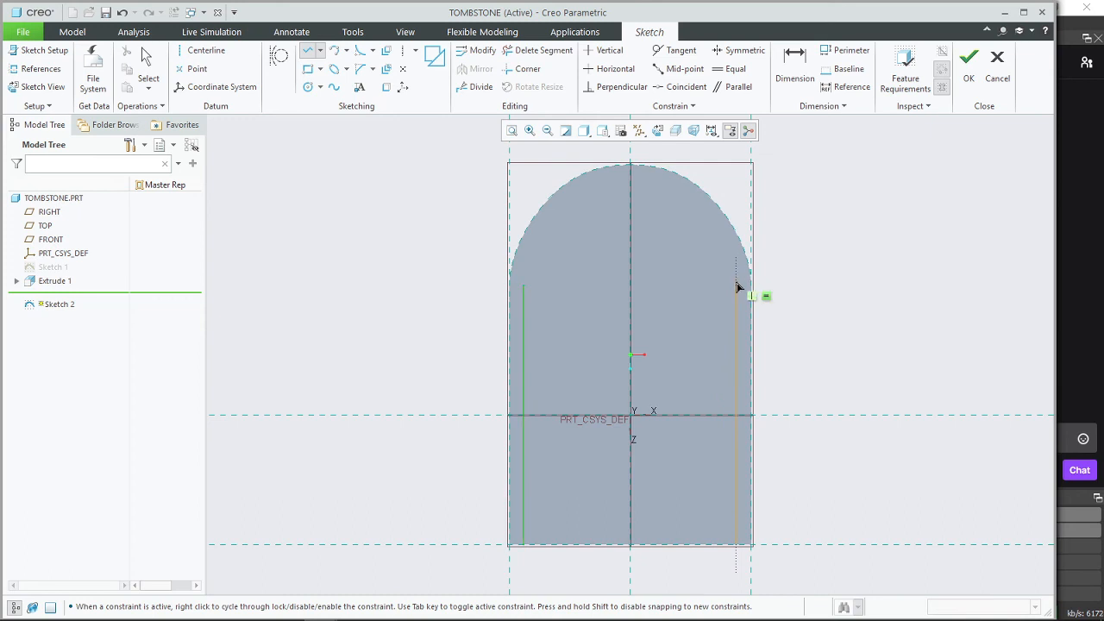
pyautogui.click(736, 285)
pyautogui.middleClick(813, 292)
pyautogui.middleClick(788, 320)
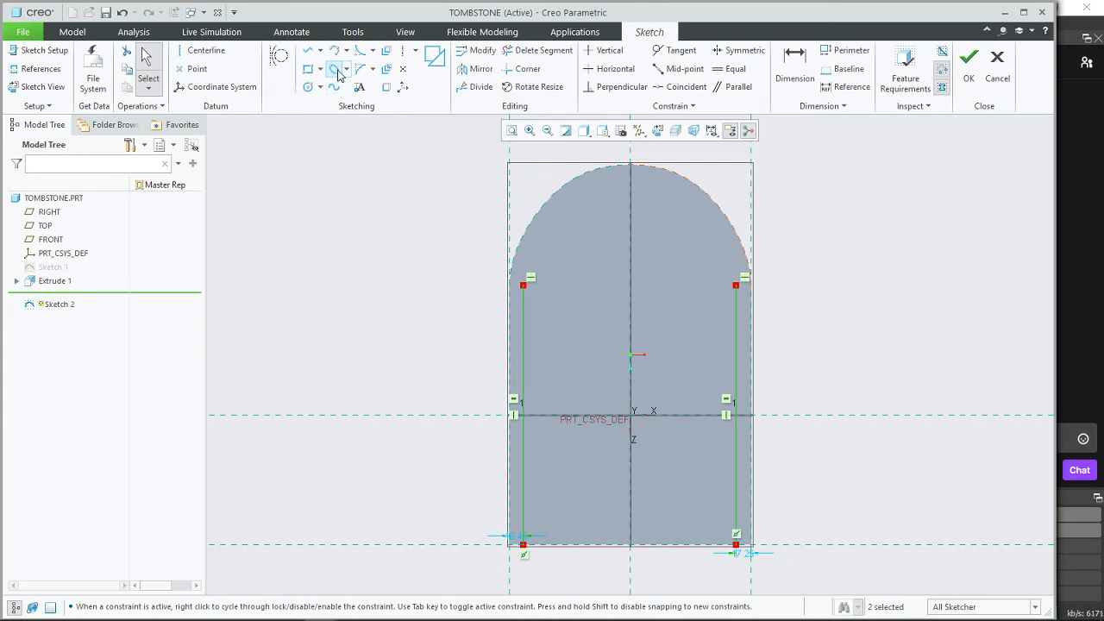
# Step: Draw an arch of about 123.6 mm radius joining the upper ends of both lines, with its apex on the vertical centerline
pyautogui.click(336, 52)
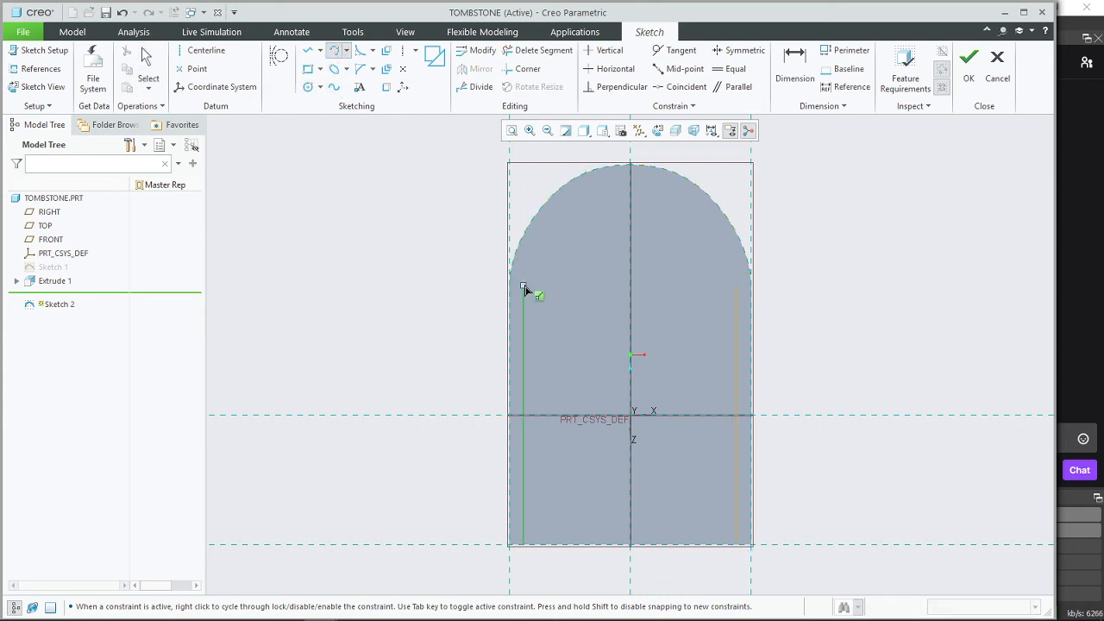
pyautogui.click(522, 284)
pyautogui.click(736, 285)
pyautogui.click(630, 181)
pyautogui.middleClick(791, 271)
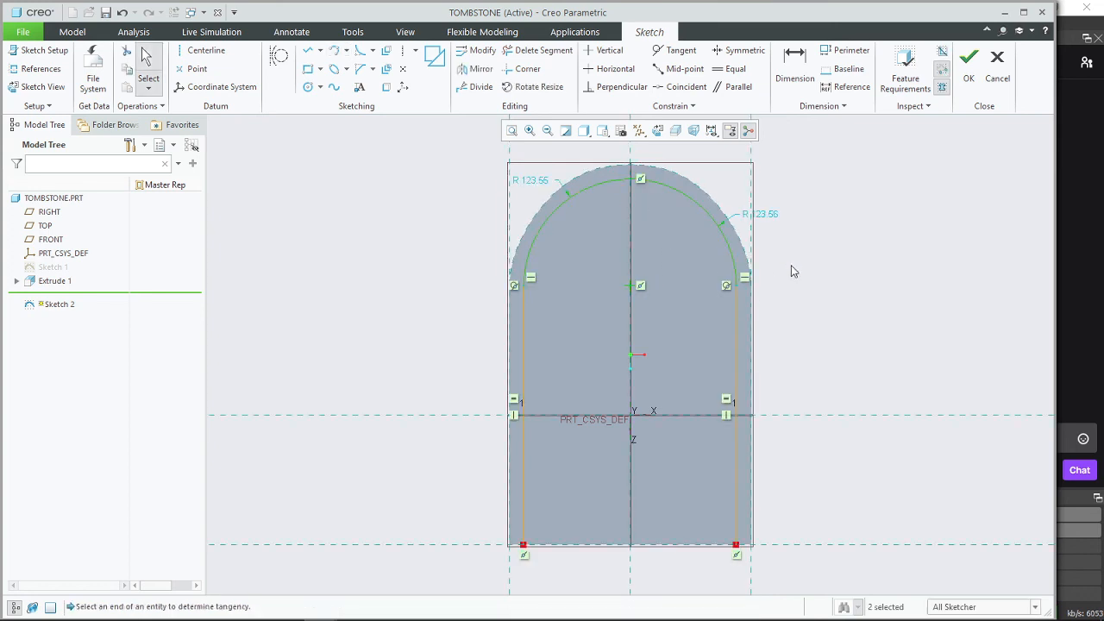
# Step: Set both arch radii, right and left of the centerline, to 124 mm
pyautogui.doubleClick(762, 218)
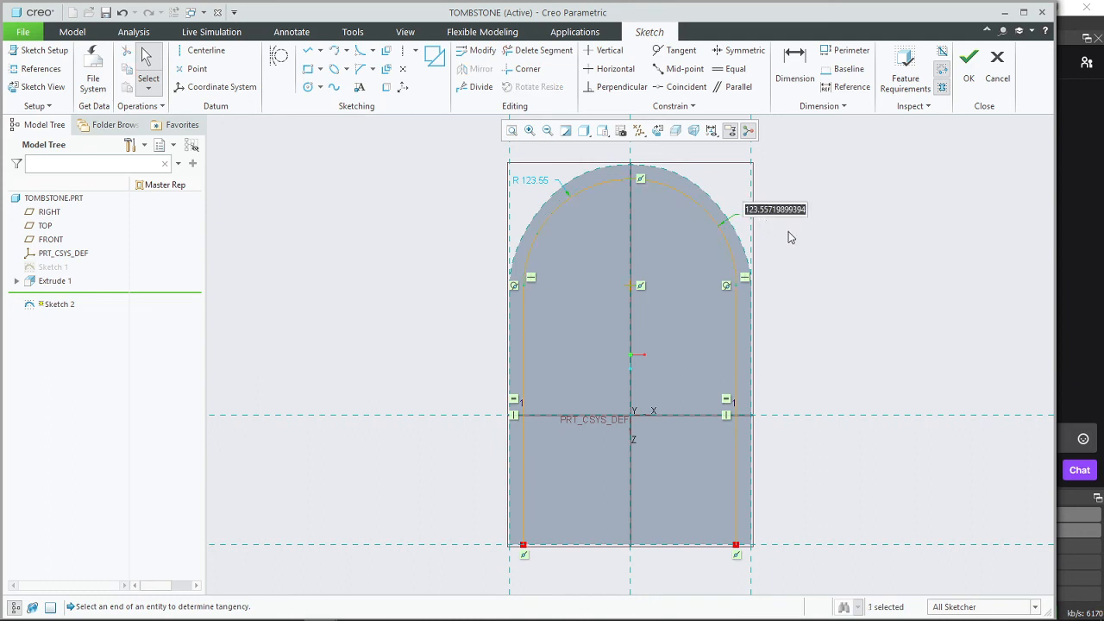
pyautogui.write('124')
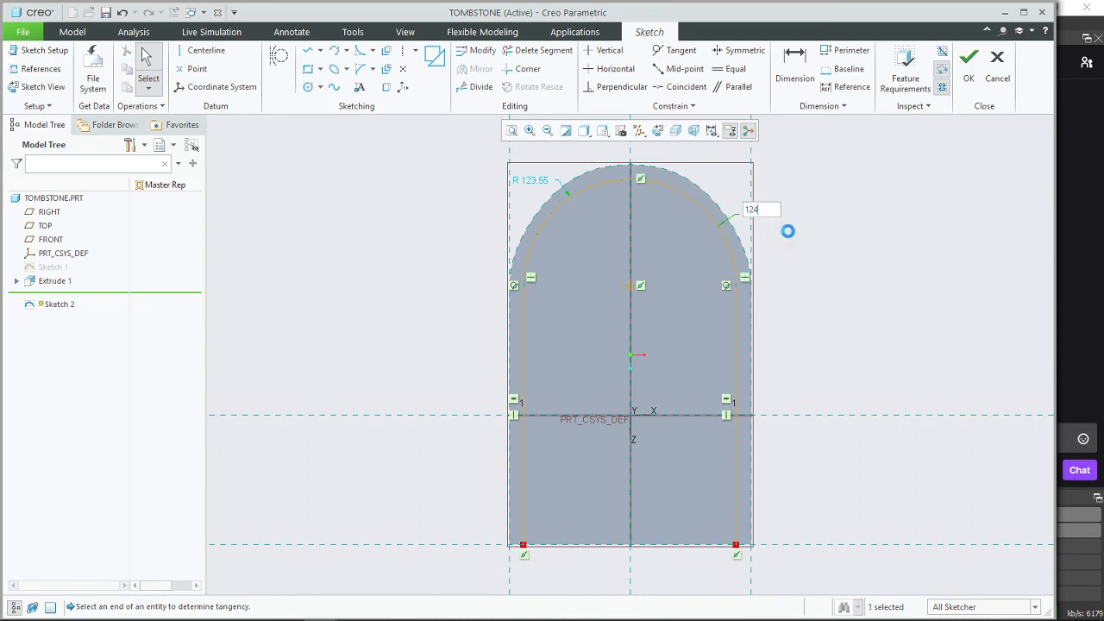
pyautogui.press('Return')
pyautogui.doubleClick(543, 186)
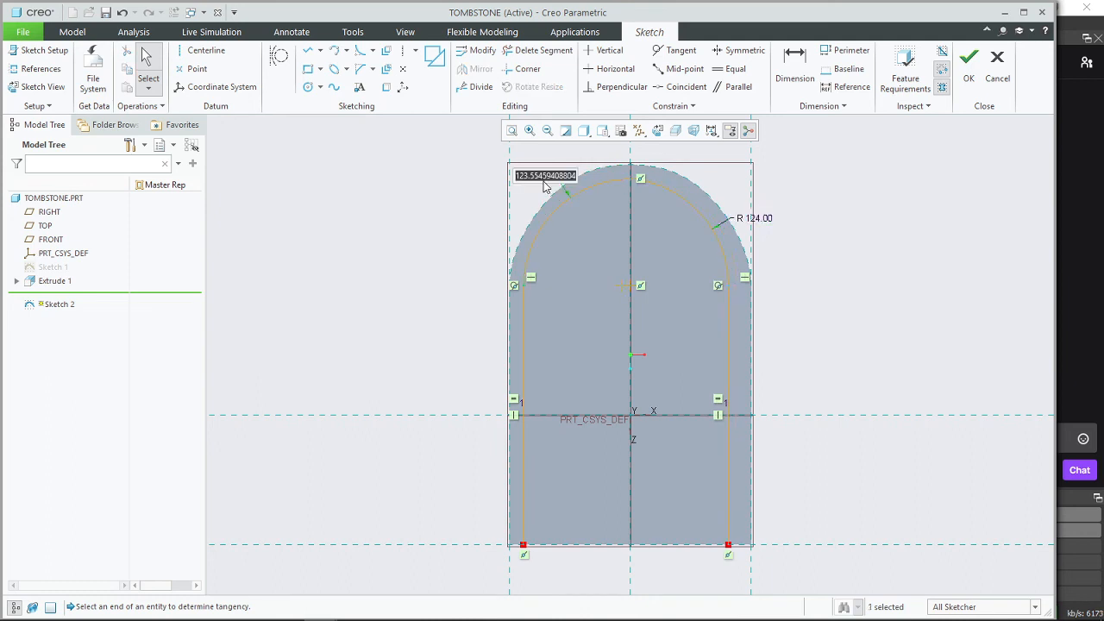
pyautogui.write('124')
pyautogui.press('Return')
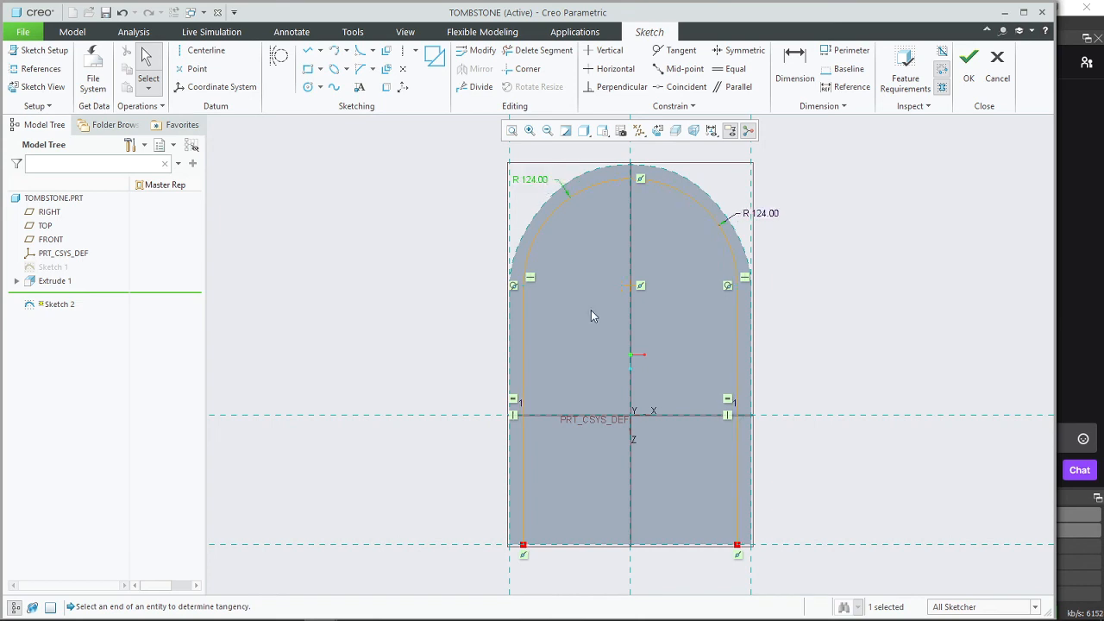
# Step: Close the inset profile with a horizontal line along the bottom edge and set its width to 250 mm
pyautogui.click(308, 50)
pyautogui.click(523, 545)
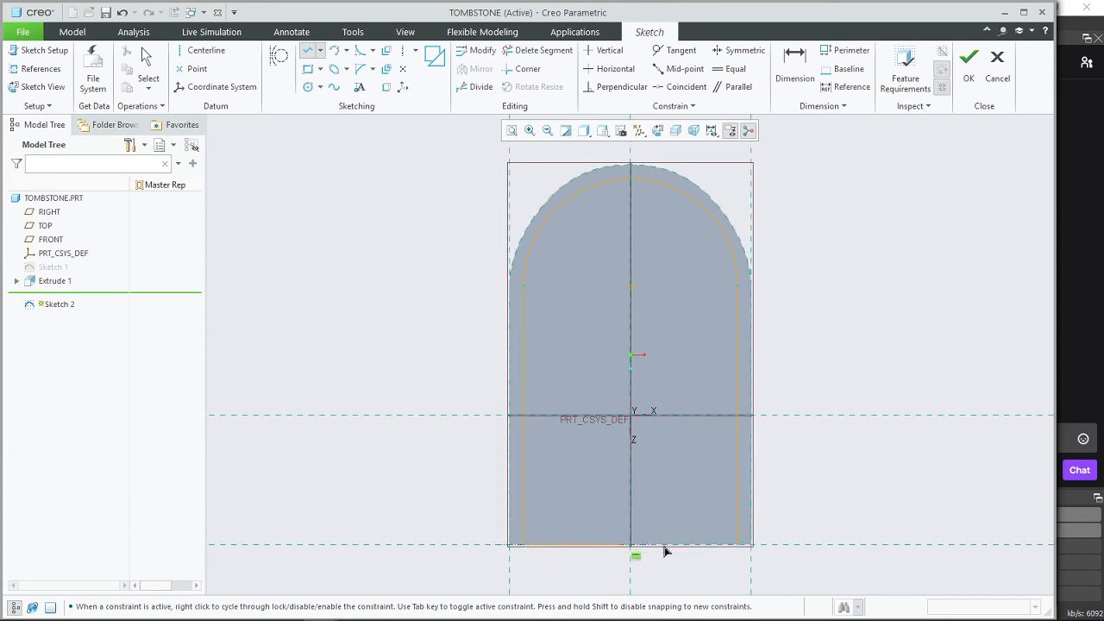
pyautogui.click(738, 545)
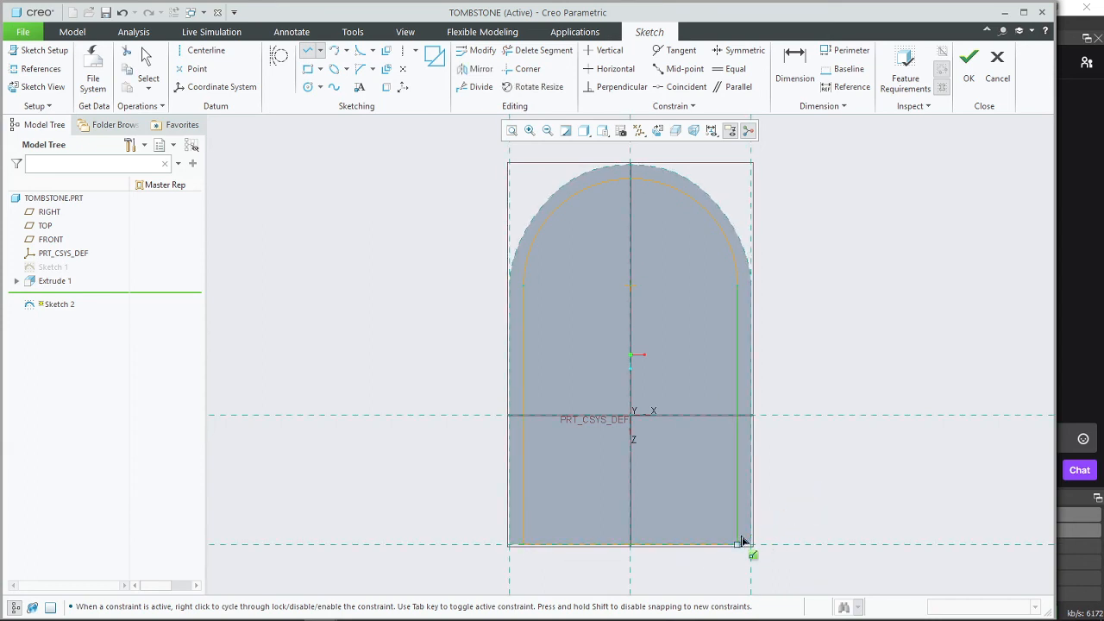
pyautogui.middleClick(834, 497)
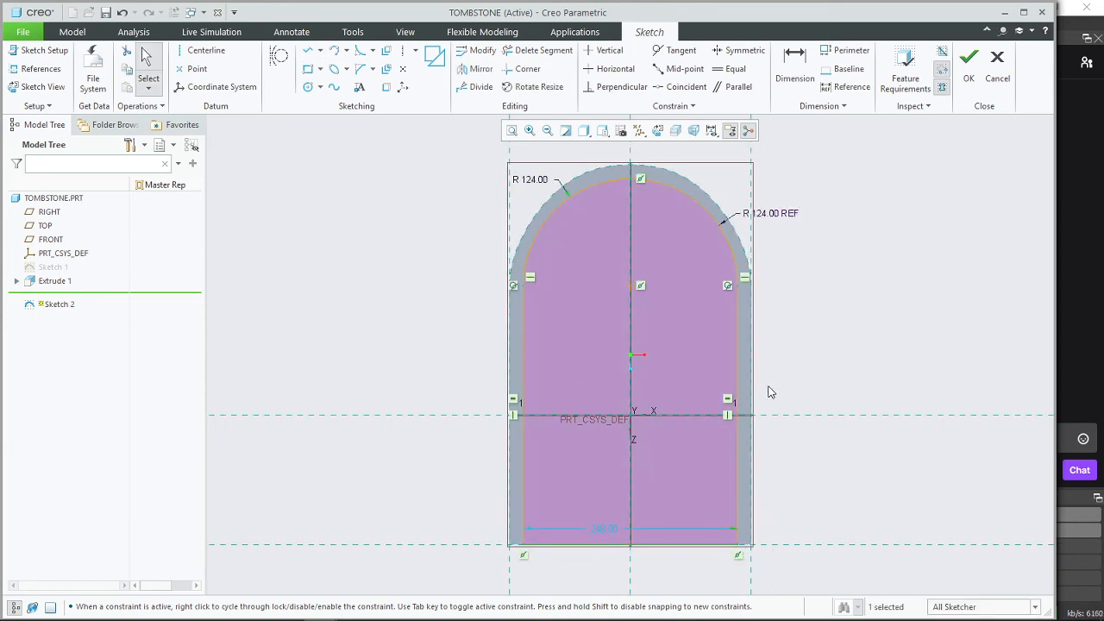
pyautogui.doubleClick(609, 529)
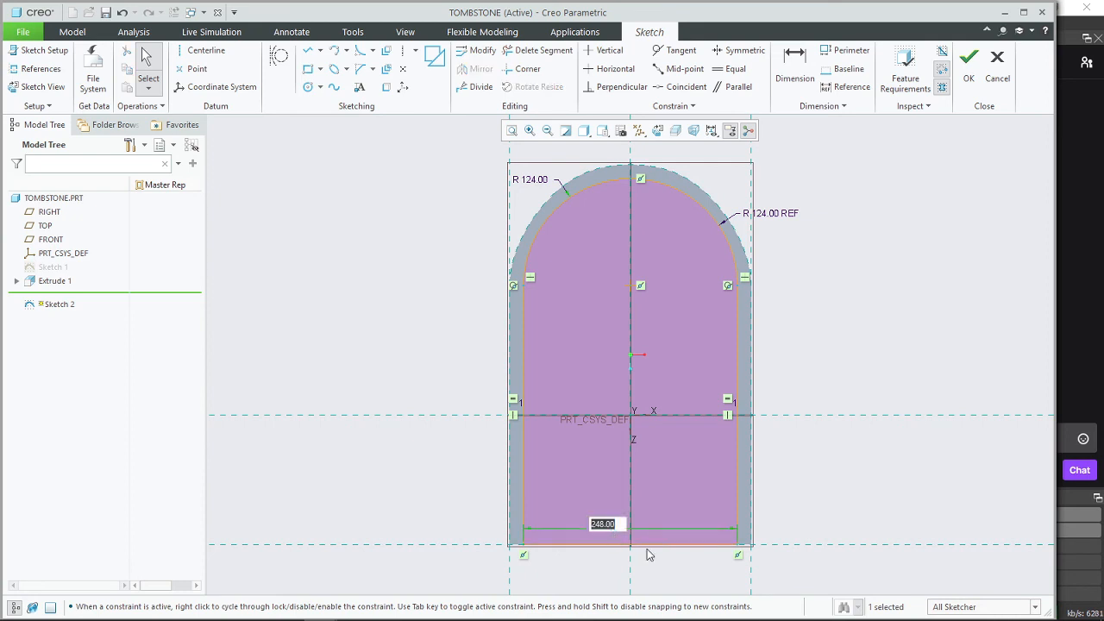
pyautogui.write('250')
pyautogui.press('Return')
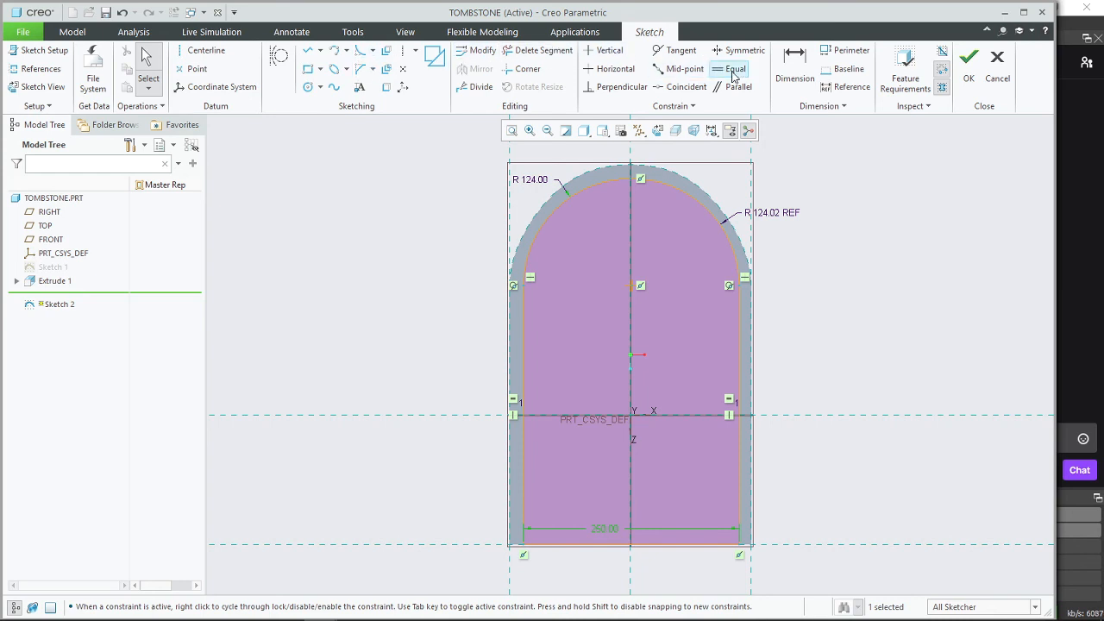
# Step: Try to dimension the distance from the left vertical line to the vertical centerline
pyautogui.click(794, 67)
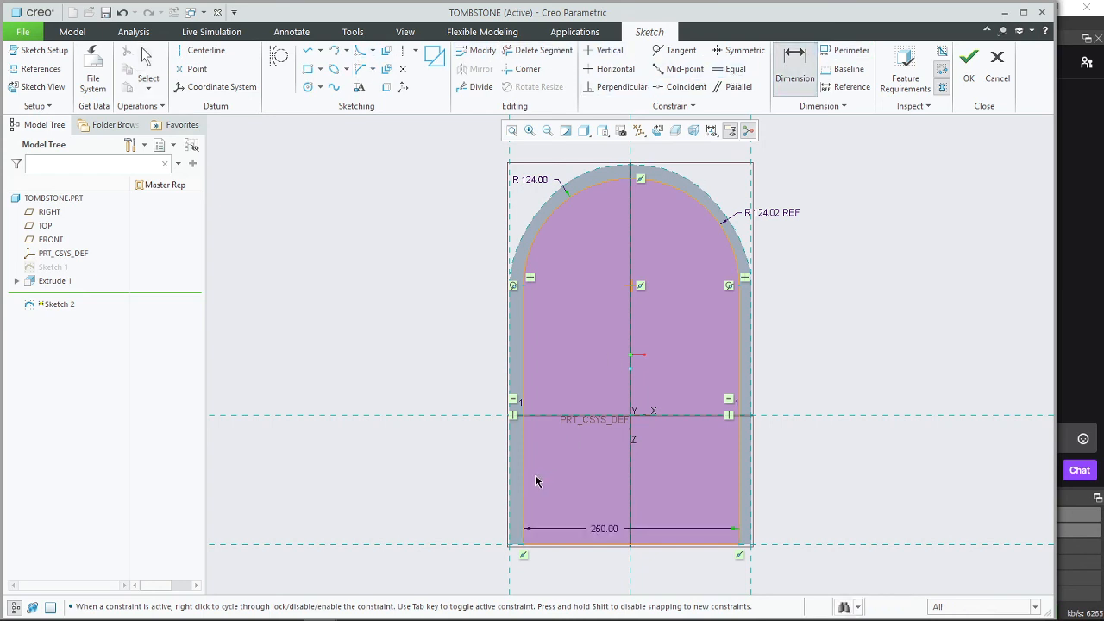
pyautogui.click(523, 486)
pyautogui.click(629, 495)
pyautogui.middleClick(589, 495)
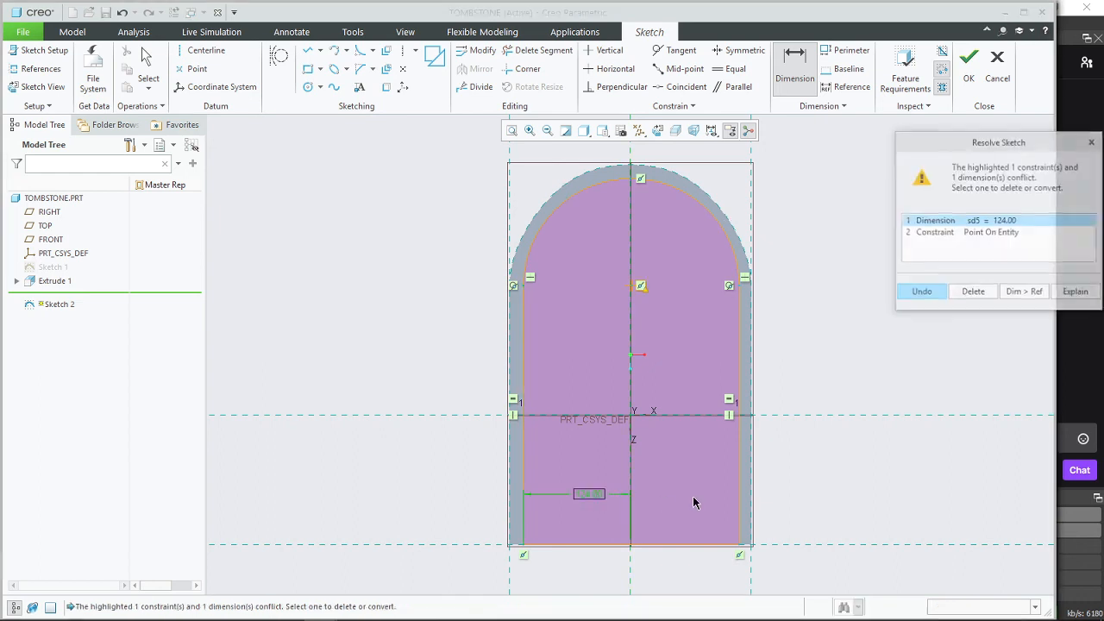
pyautogui.click(971, 234)
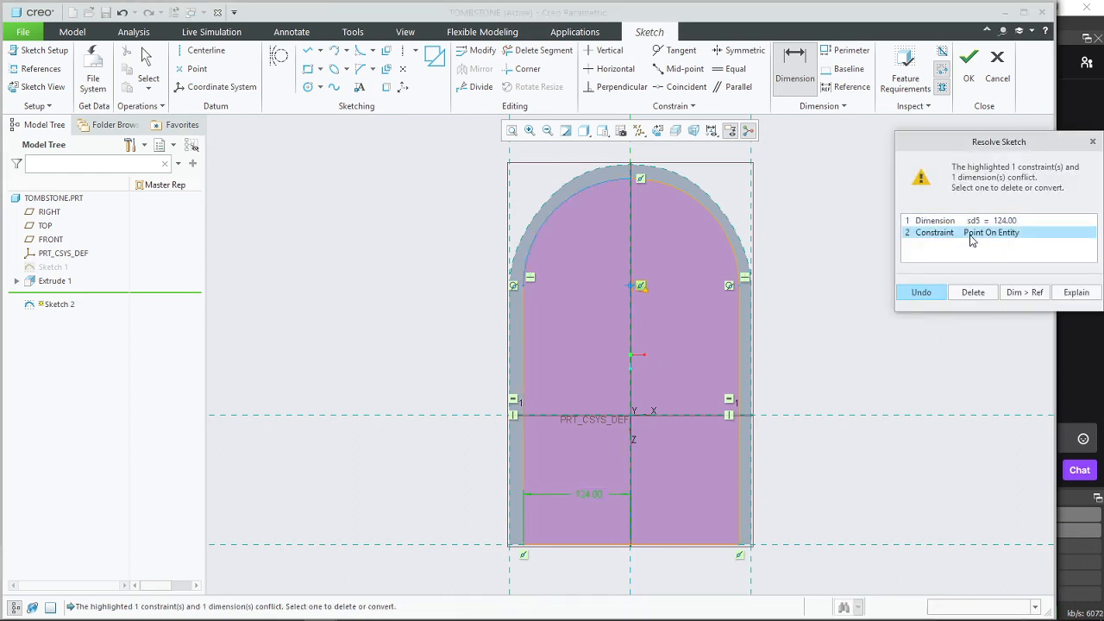
pyautogui.click(939, 295)
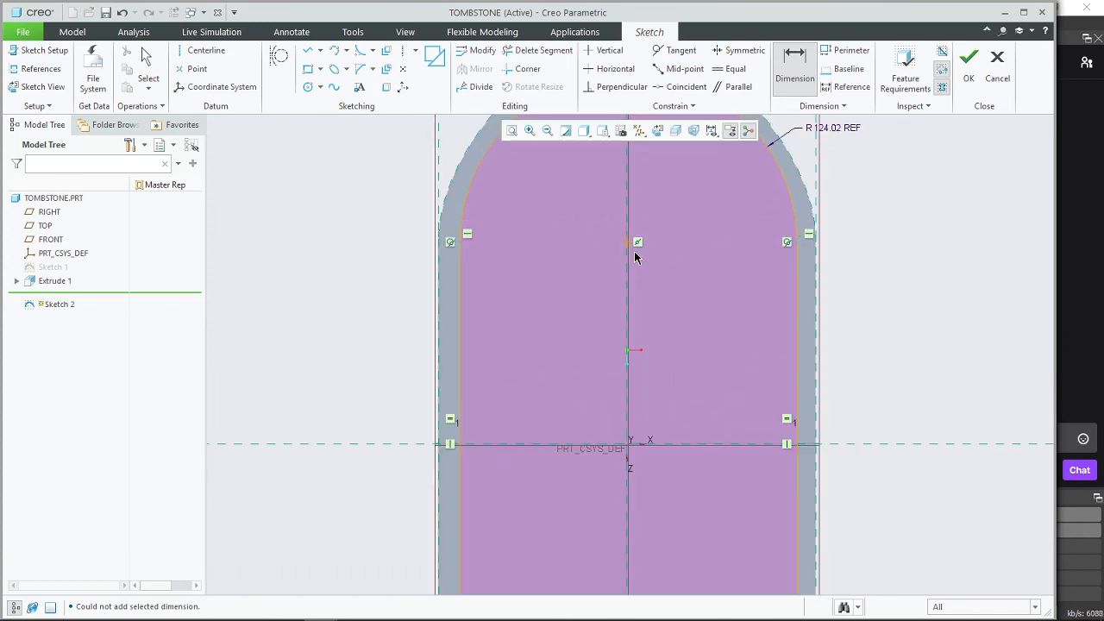
# Step: Delete the point-on-entity constraint that ties the arch's center point to the vertical centerline
pyautogui.scroll(-5, 633, 251)
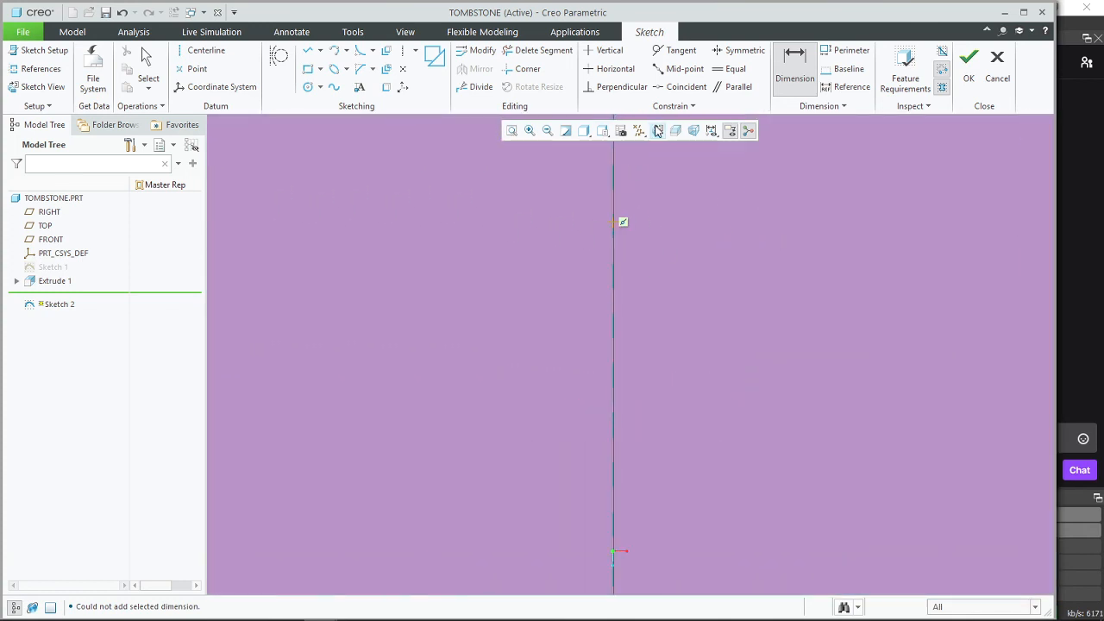
pyautogui.click(657, 130)
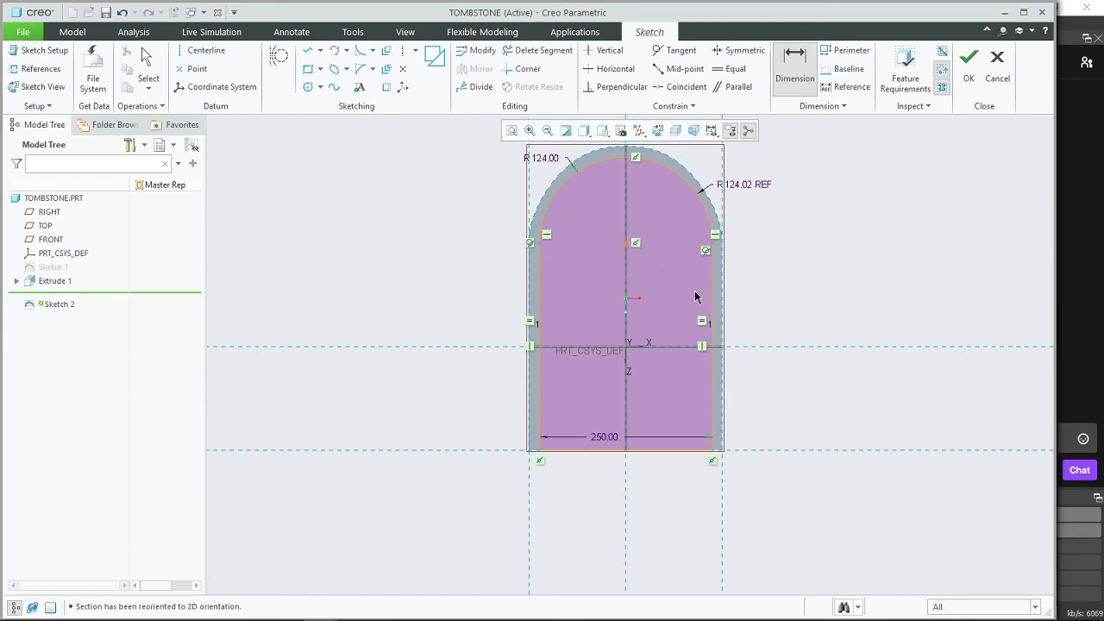
pyautogui.middleClick(647, 244)
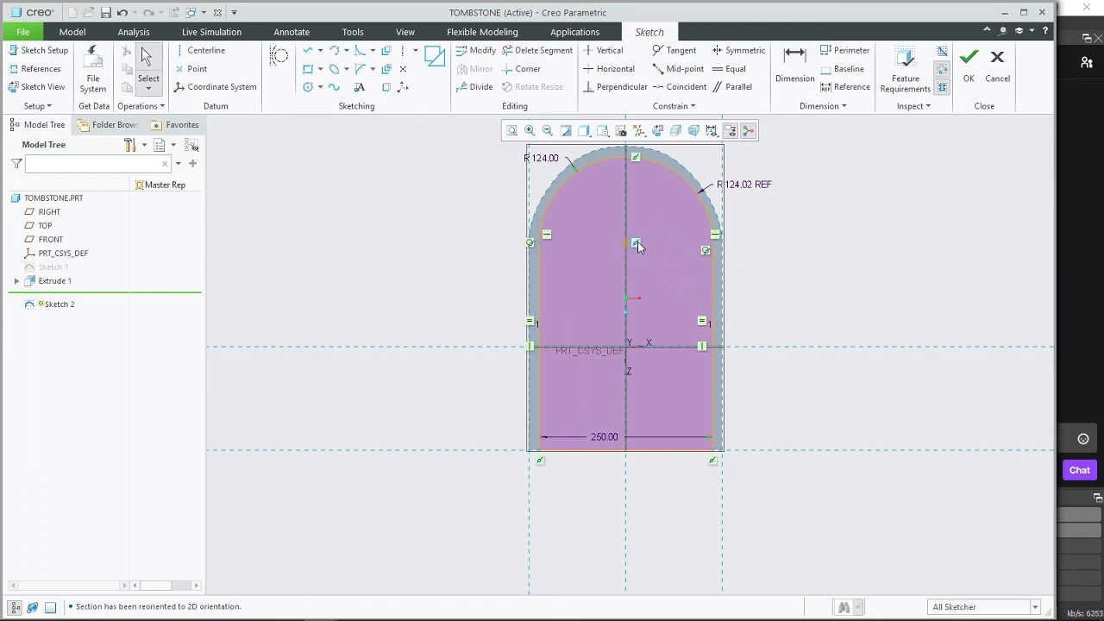
pyautogui.press('Escape')
# Step: Dimension the left vertical line 125 mm from the vertical centerline and finish the sketch
pyautogui.click(794, 73)
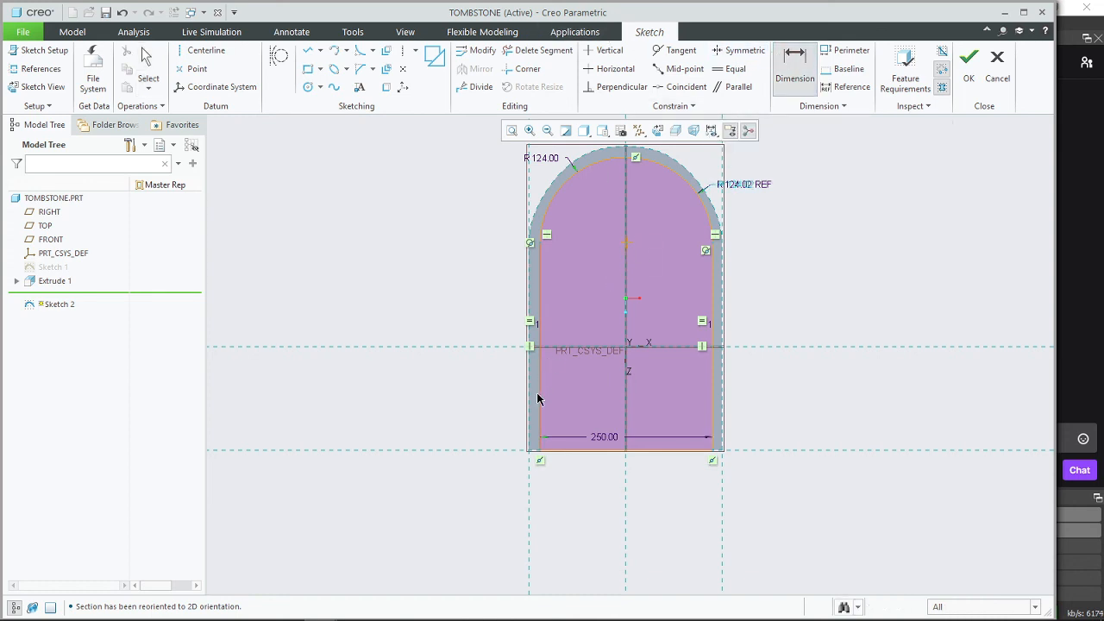
pyautogui.middleClick(624, 404)
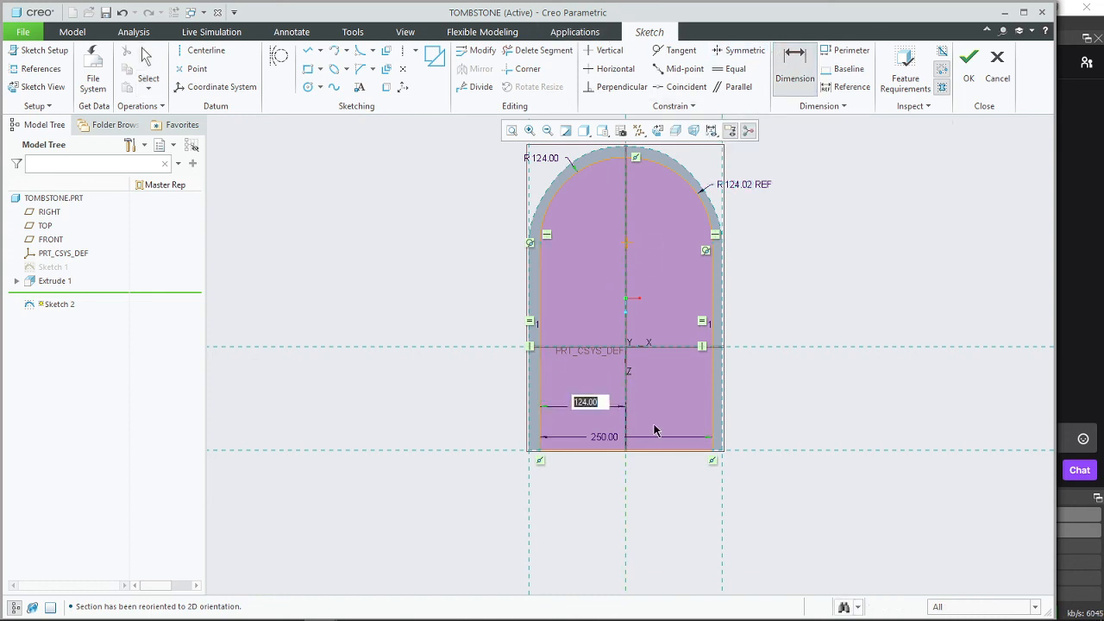
pyautogui.write('125')
pyautogui.press('Return')
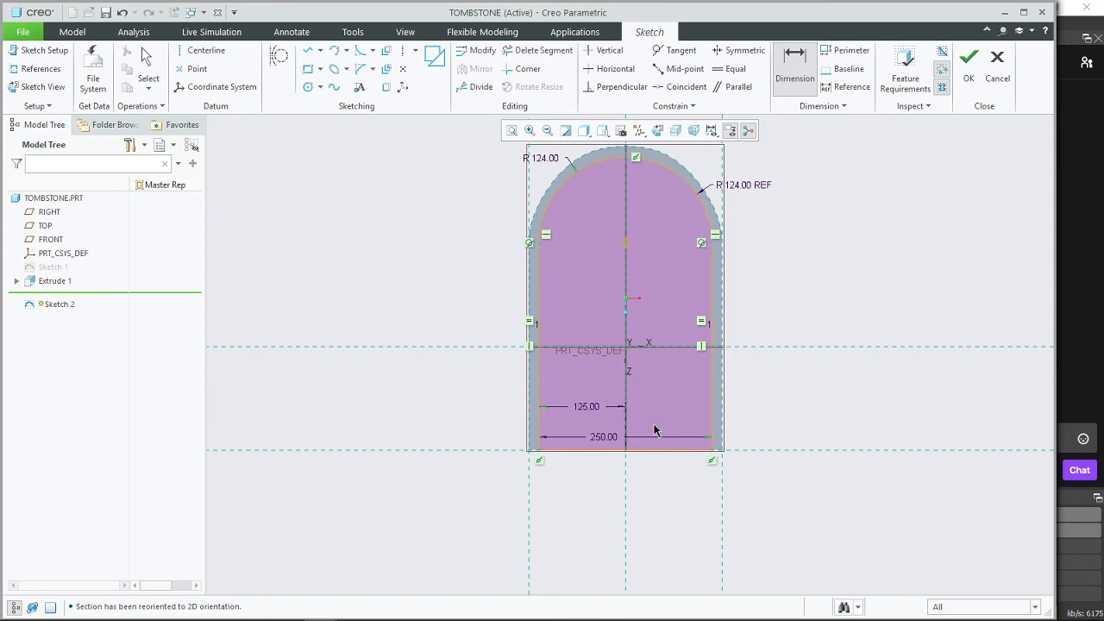
pyautogui.click(968, 62)
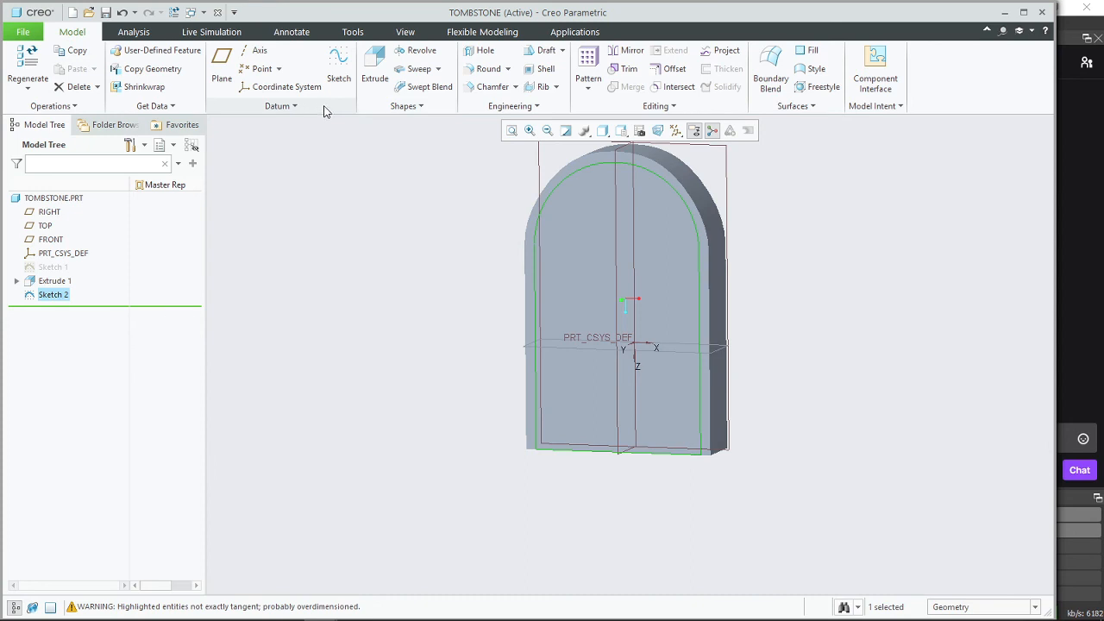
# Step: Extrude the inset arch sketch as a 20 mm deep cut that removes material from the tombstone's front face
pyautogui.click(375, 69)
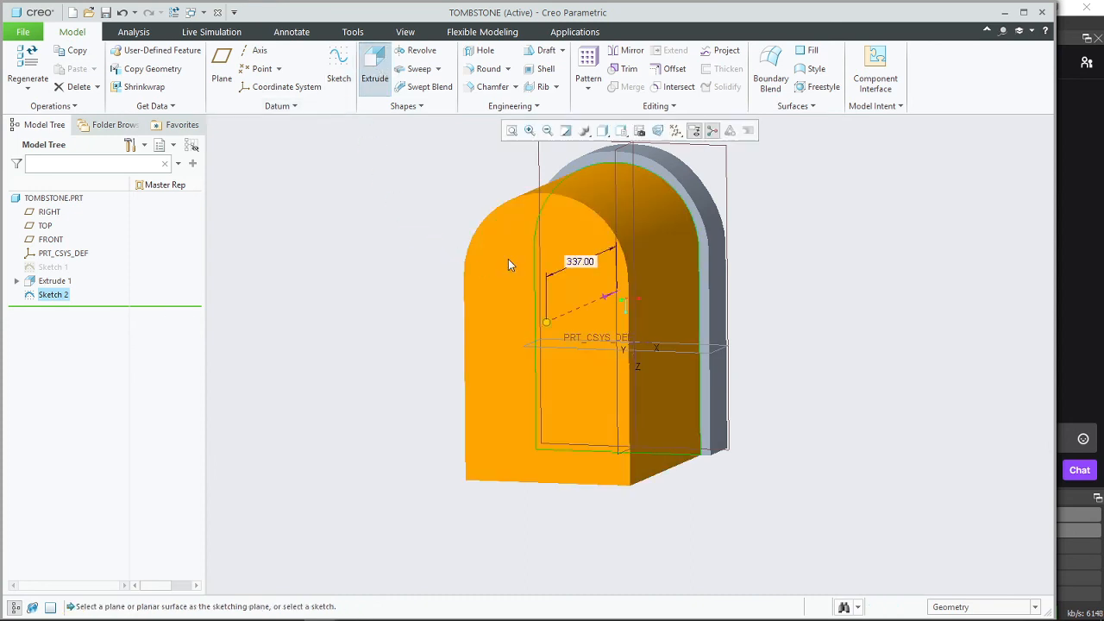
pyautogui.click(279, 65)
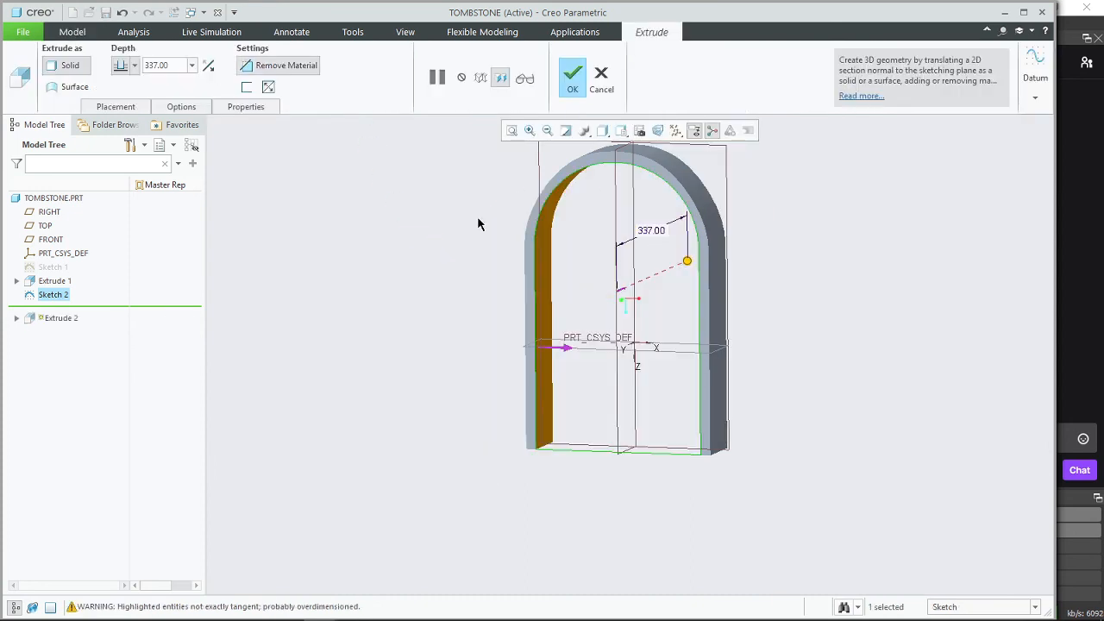
pyautogui.click(176, 66)
pyautogui.write('20')
pyautogui.press('Return')
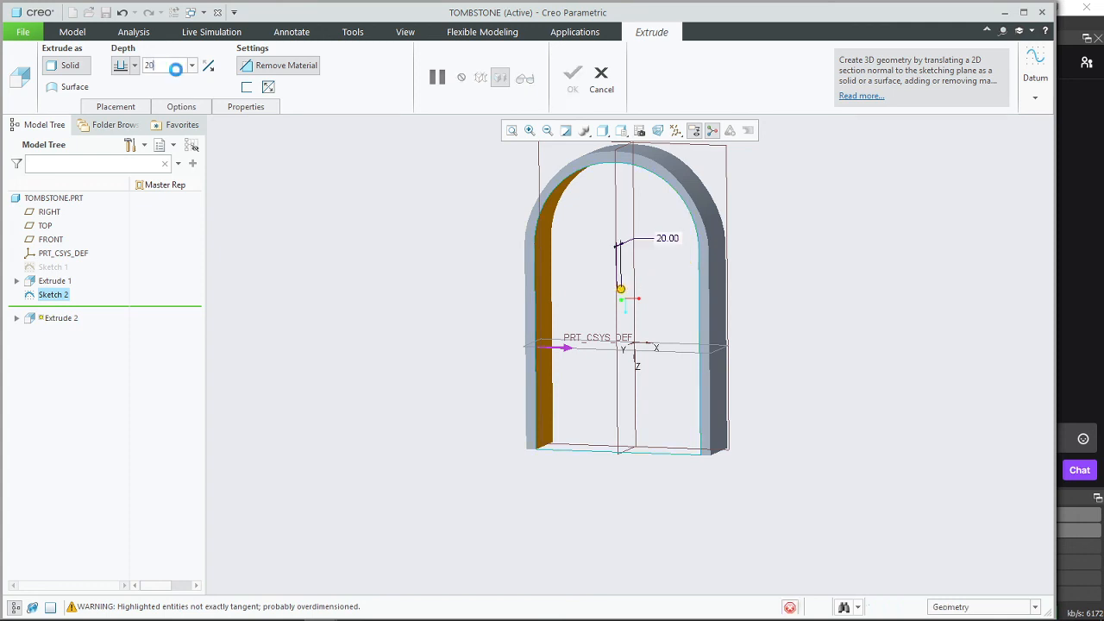
pyautogui.click(572, 77)
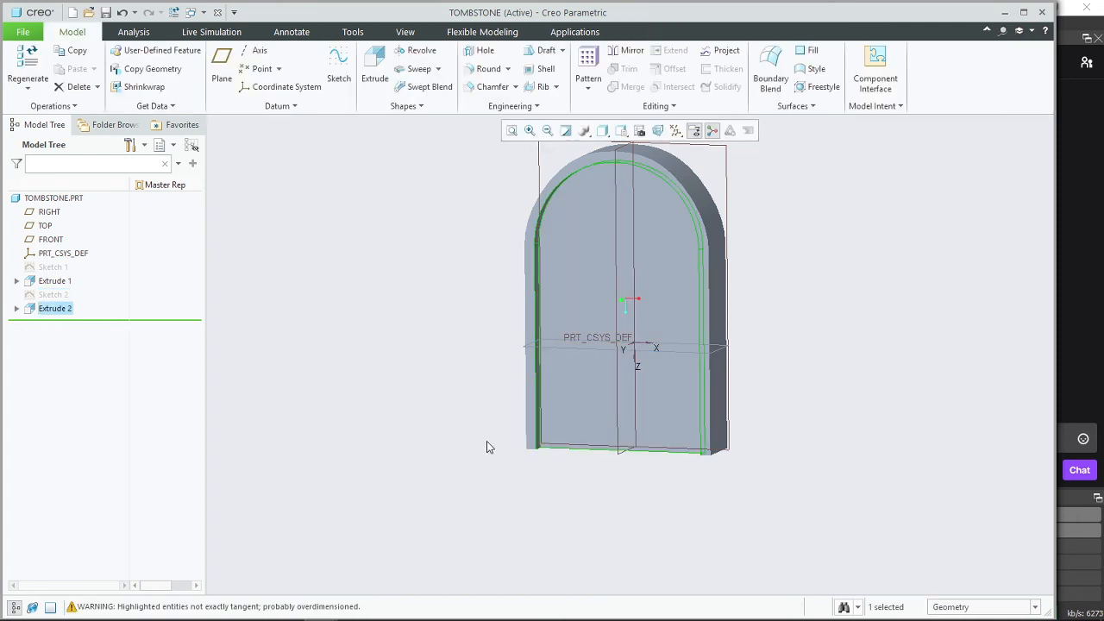
pyautogui.moveTo(404, 384); pyautogui.dragTo(404, 382, button='middle')
pyautogui.moveTo(394, 340); pyautogui.dragTo(371, 340, button='middle')
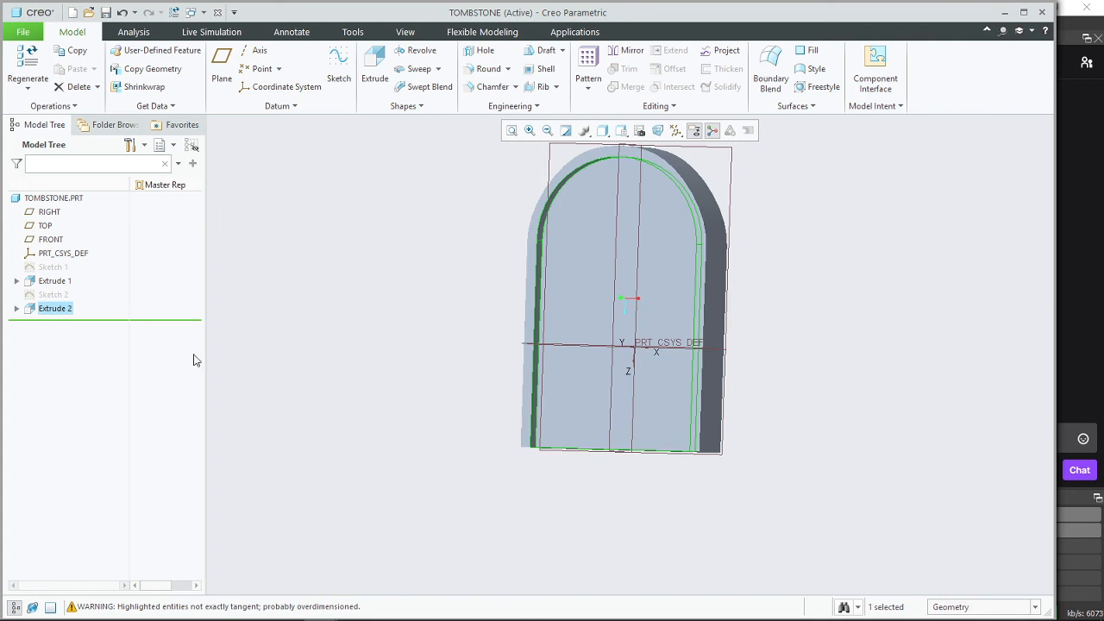
# Step: Try to set the vertical side dimension in the tombstone body's base sketch to 400 mm, and undo the change
pyautogui.click(54, 281)
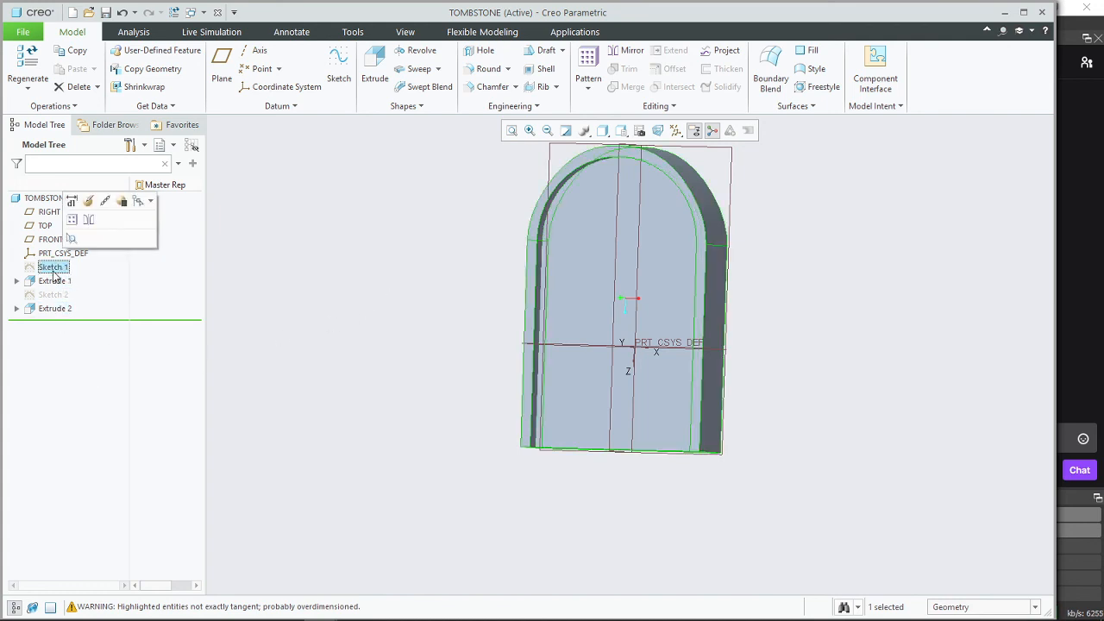
pyautogui.click(52, 266)
pyautogui.click(95, 190)
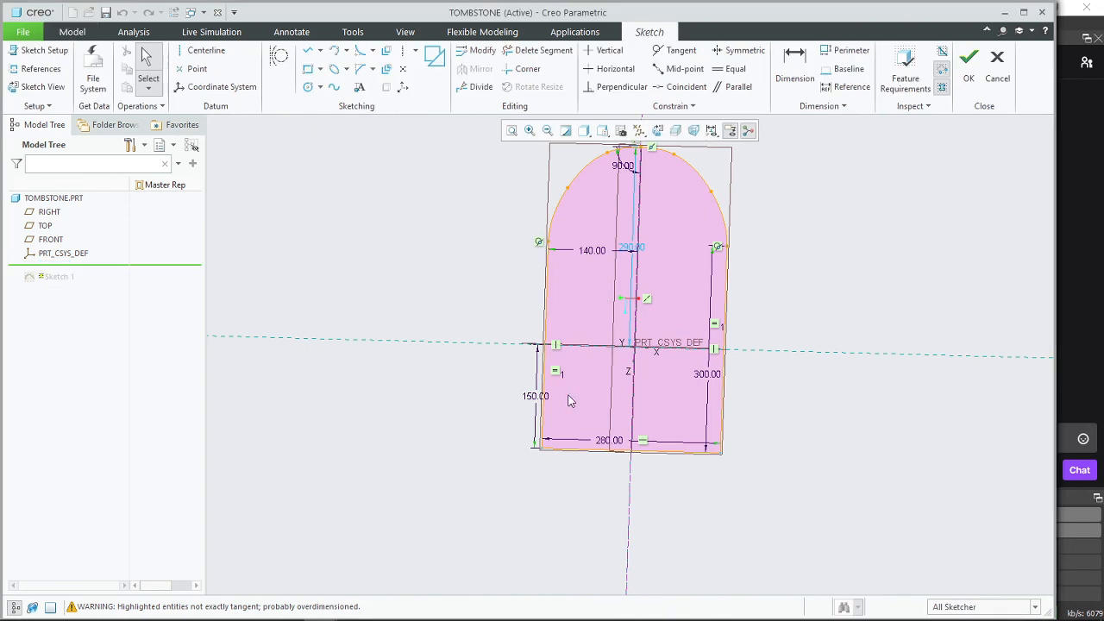
pyautogui.doubleClick(704, 372)
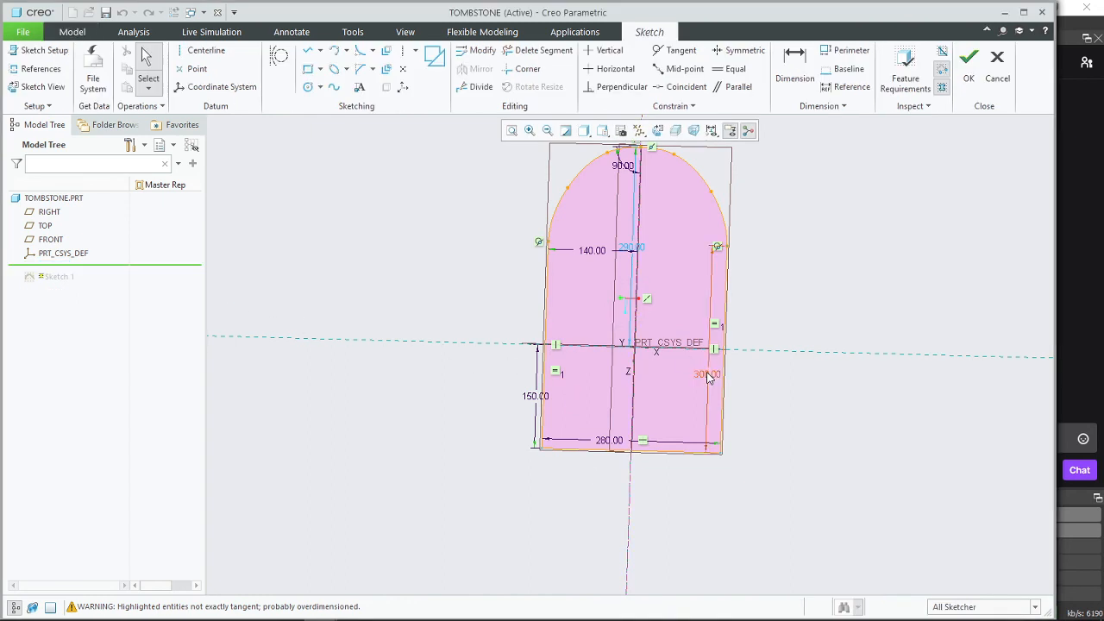
pyautogui.write('4')
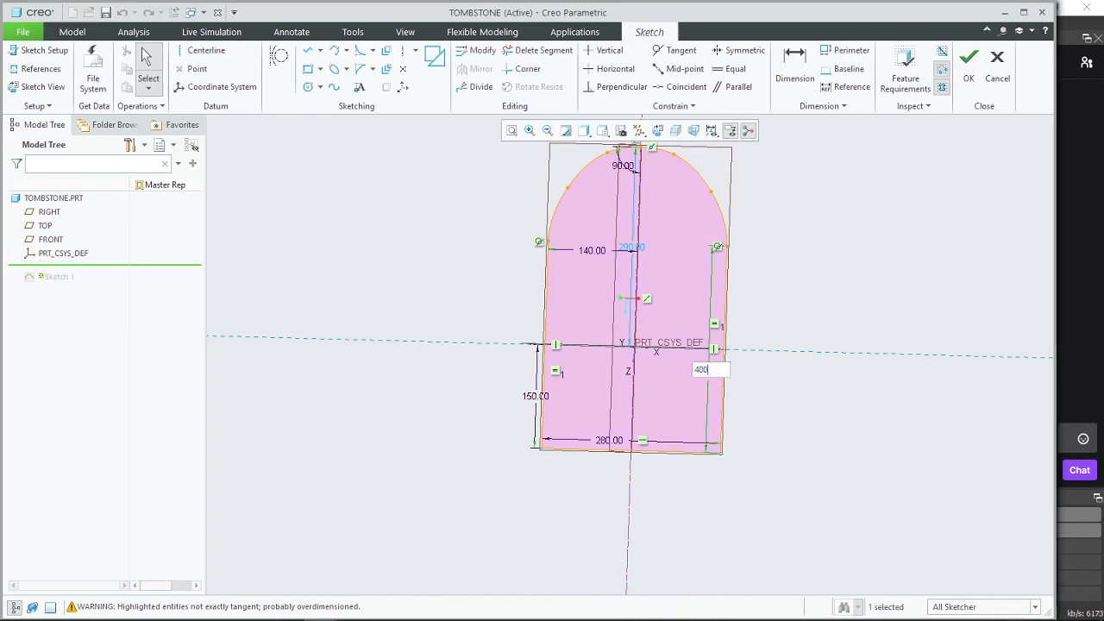
pyautogui.write('0.0')
pyautogui.press('Return')
pyautogui.scroll(-2, 756, 353)
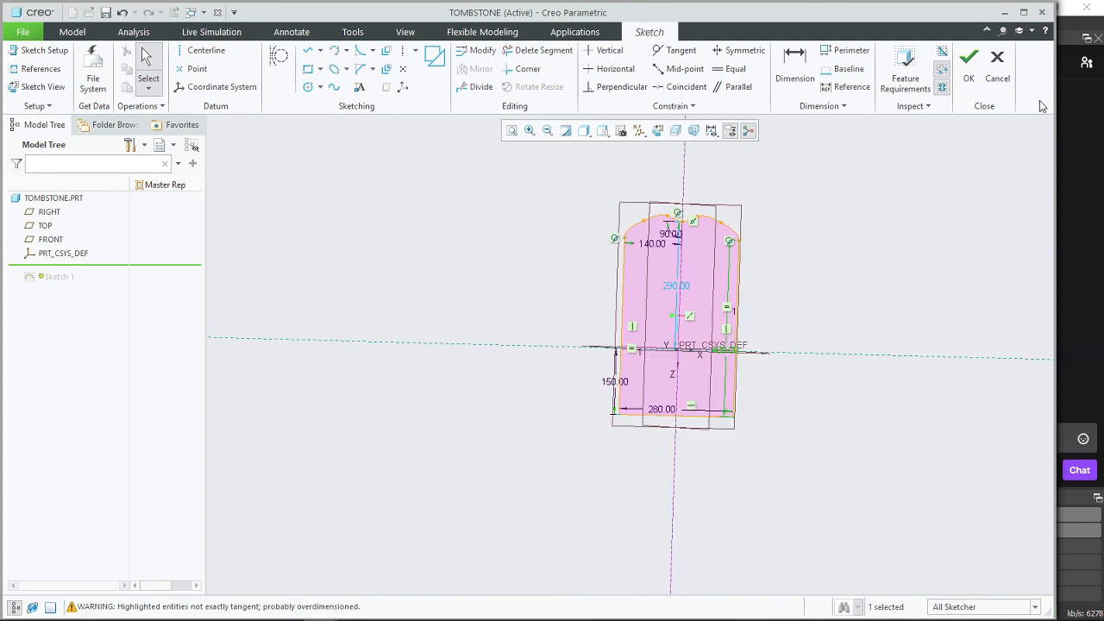
pyautogui.click(968, 59)
pyautogui.scroll(2, 649, 236)
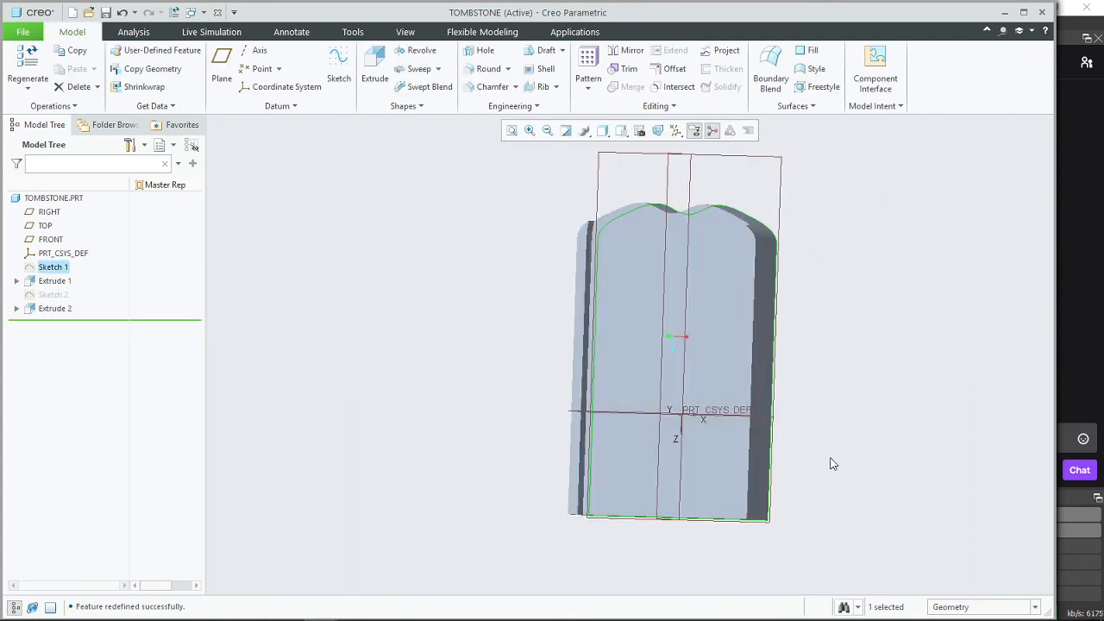
pyautogui.hotkey('ctrl', 'g')
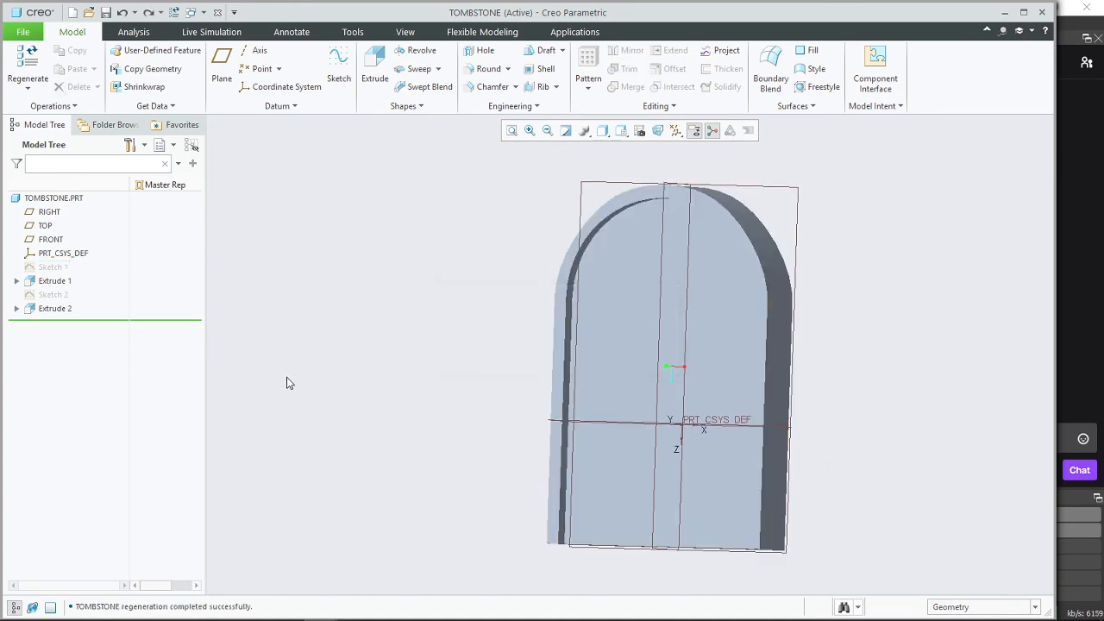
# Step: Start a sketch on the recessed front face of the tombstone and orient the view to the sketch plane
pyautogui.moveTo(414, 418); pyautogui.dragTo(539, 441, button='middle')
pyautogui.click(338, 69)
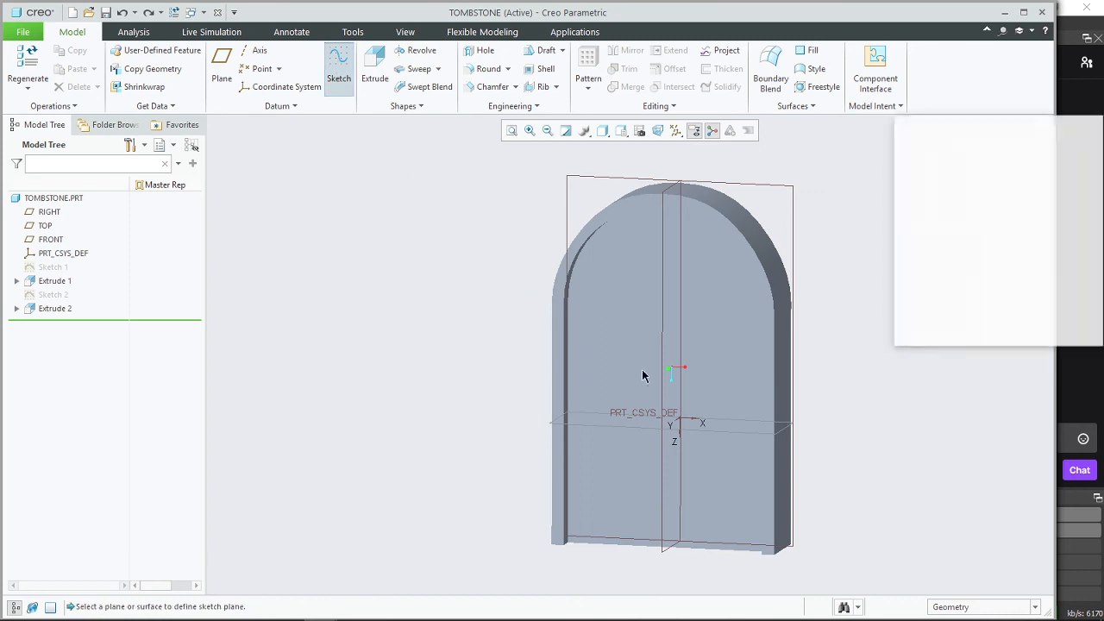
pyautogui.click(632, 361)
pyautogui.click(1032, 325)
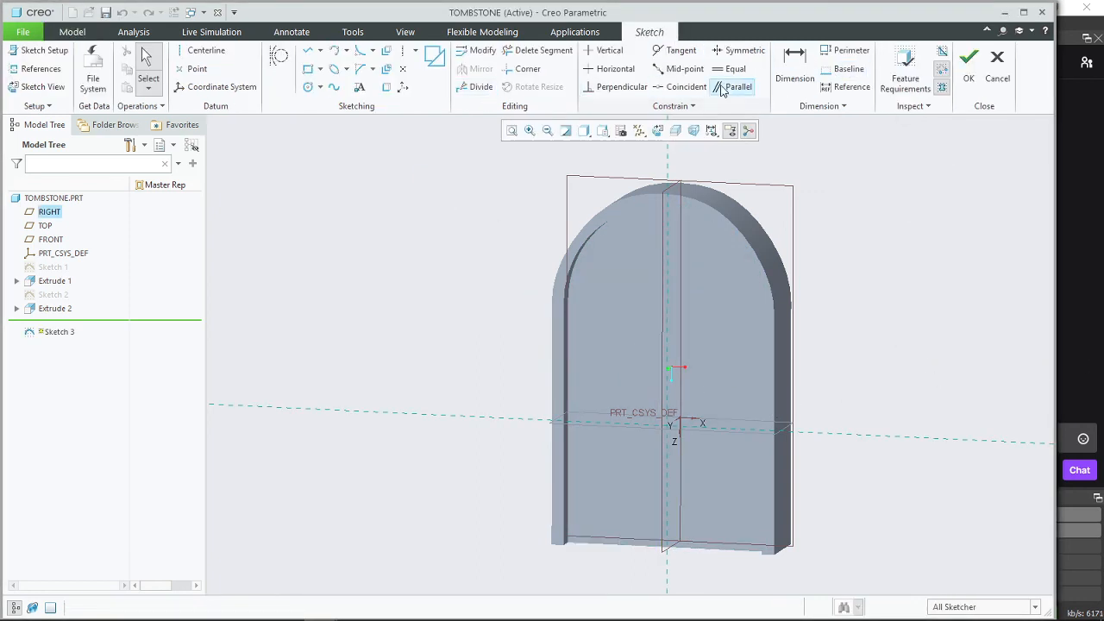
pyautogui.click(655, 130)
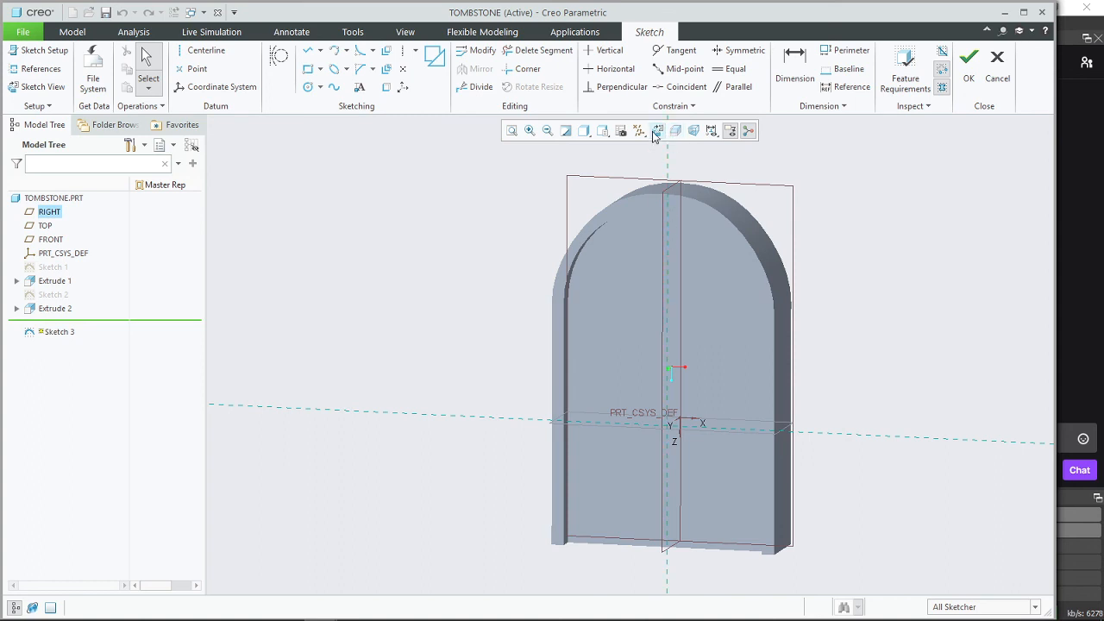
# Step: Place the text "Happy Halloween" about 57 mm tall in the sketch, starting about 94 mm from the vertical centerline
pyautogui.click(359, 86)
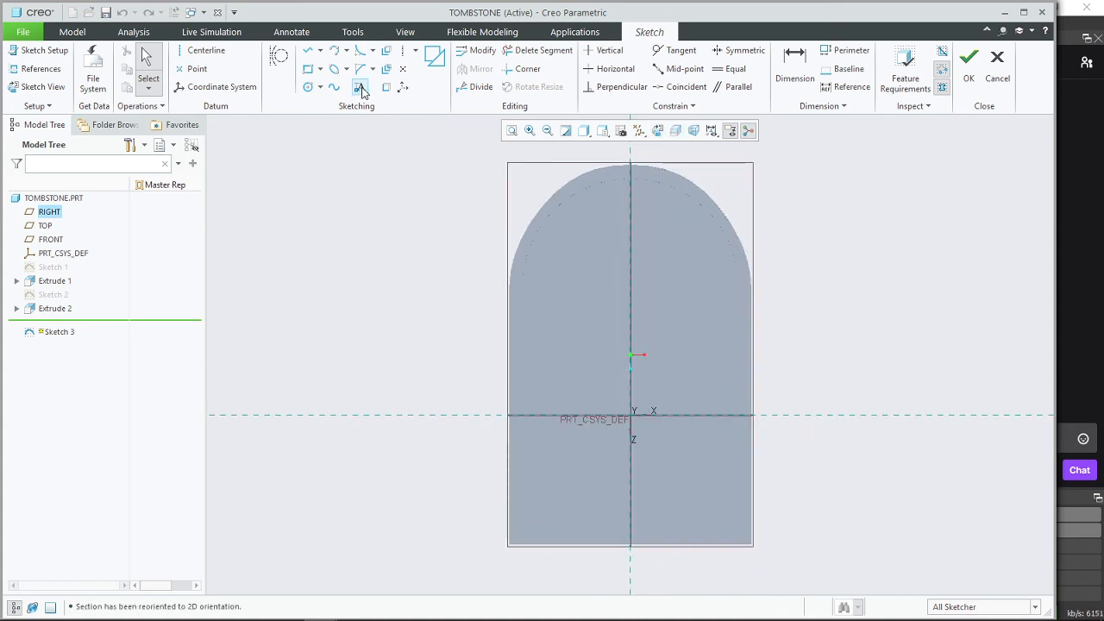
pyautogui.click(550, 320)
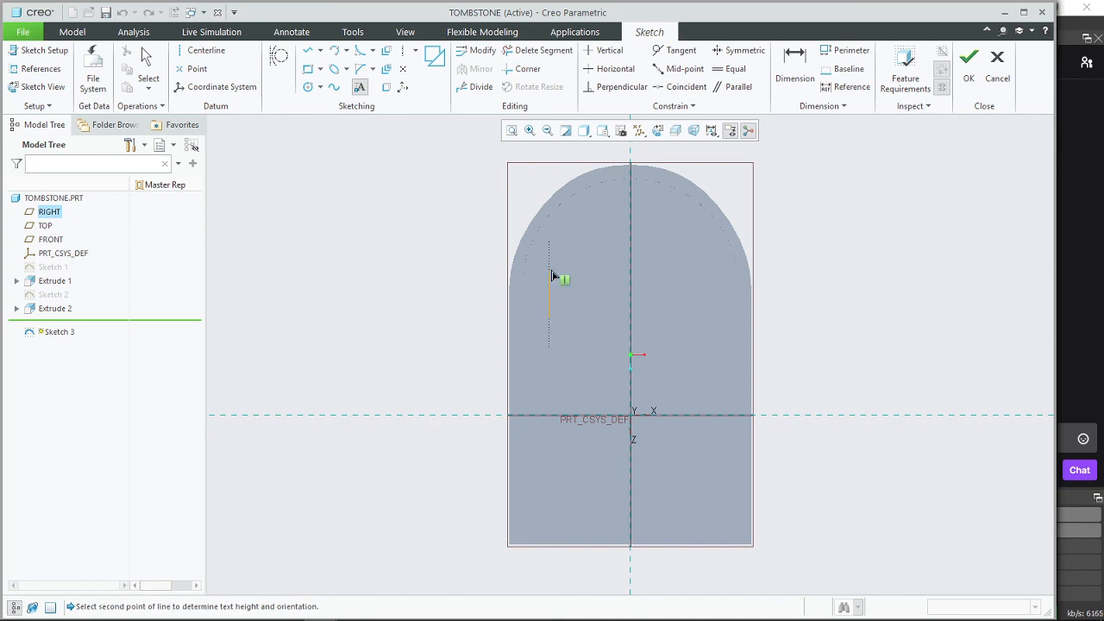
pyautogui.click(551, 276)
pyautogui.write('Happy')
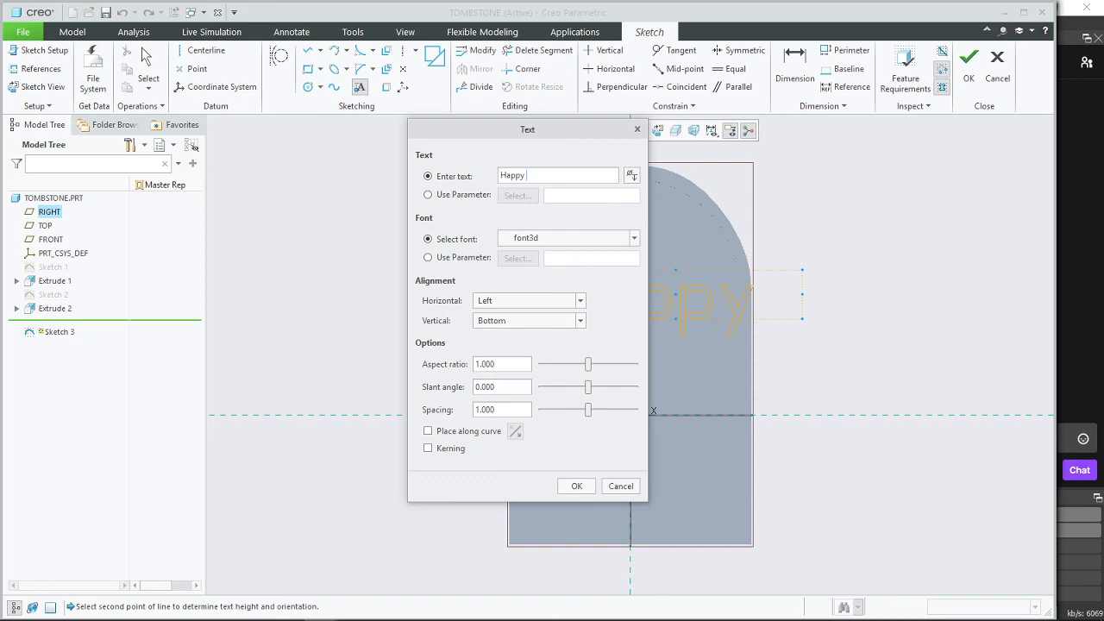
pyautogui.write(' Halloween')
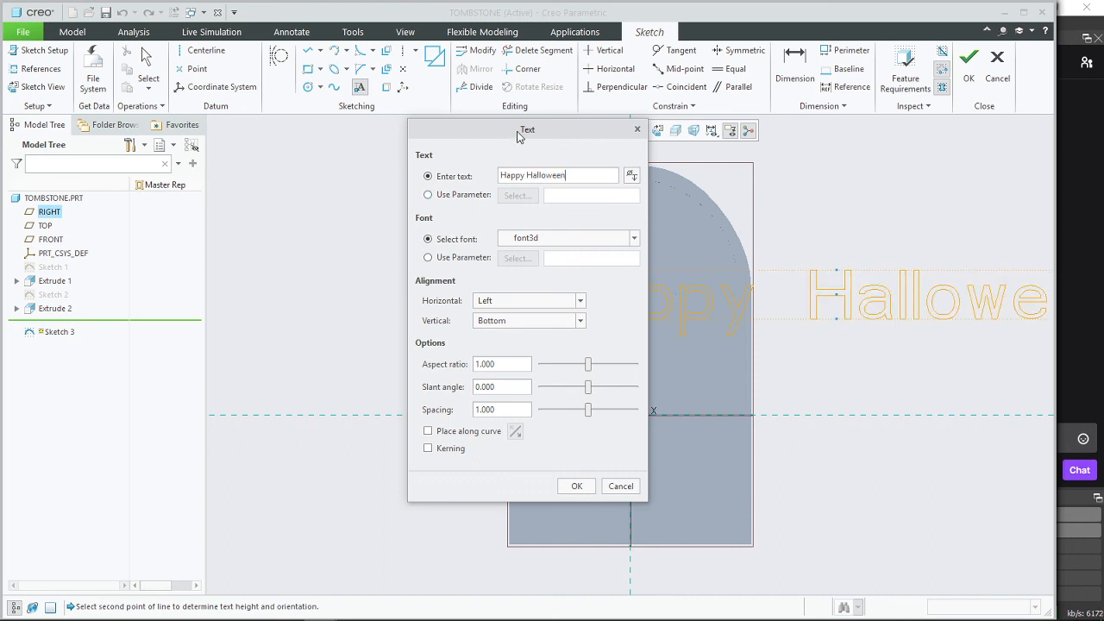
# Step: Set the text's aspect ratio to 0.389 and its spacing to 1.023, and accept the text settings
pyautogui.moveTo(517, 133); pyautogui.dragTo(344, 148)
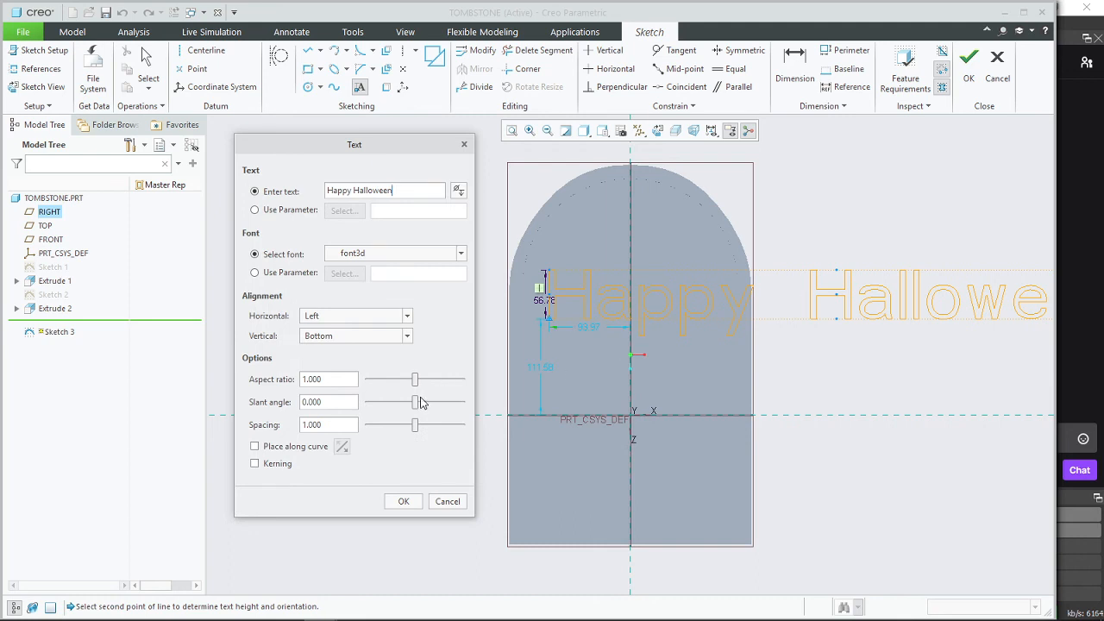
pyautogui.moveTo(415, 380); pyautogui.dragTo(397, 379)
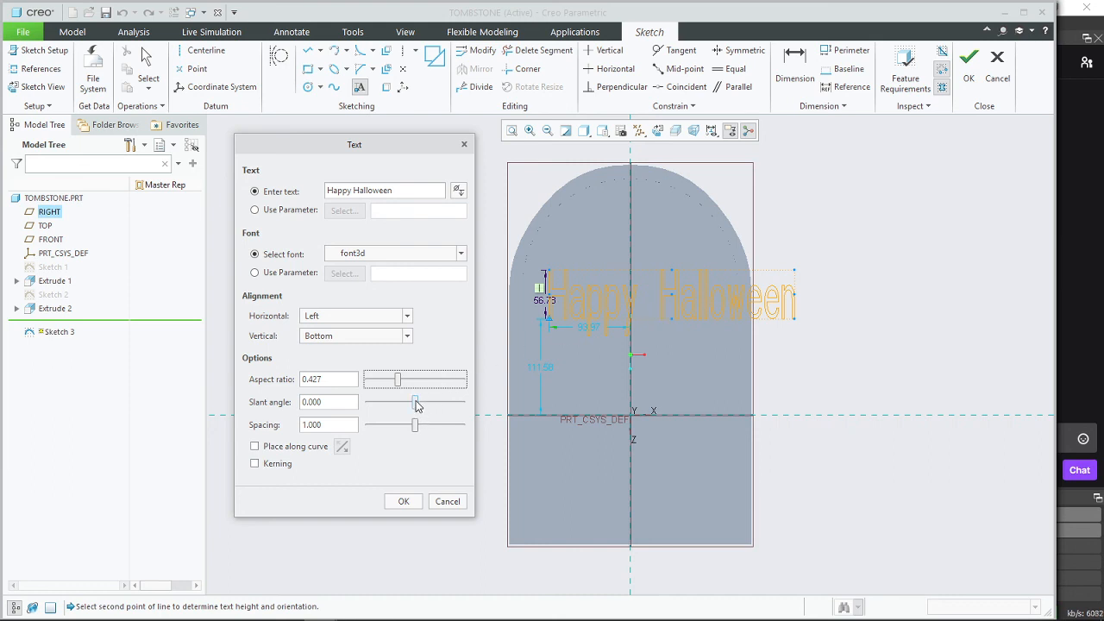
pyautogui.moveTo(416, 400); pyautogui.dragTo(415, 429)
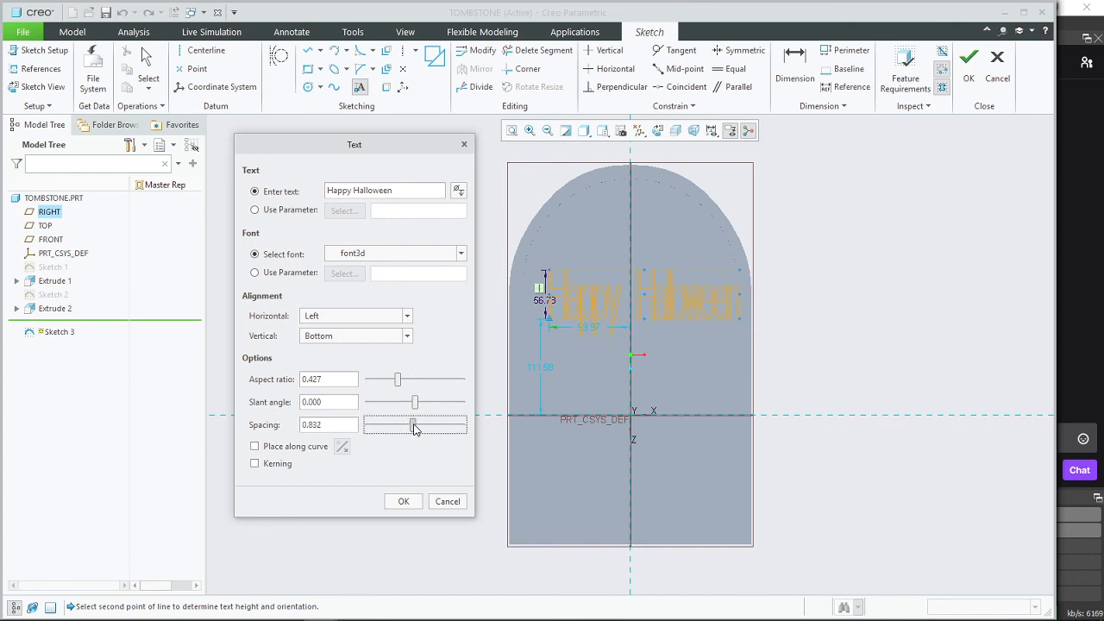
pyautogui.moveTo(397, 381); pyautogui.dragTo(400, 385)
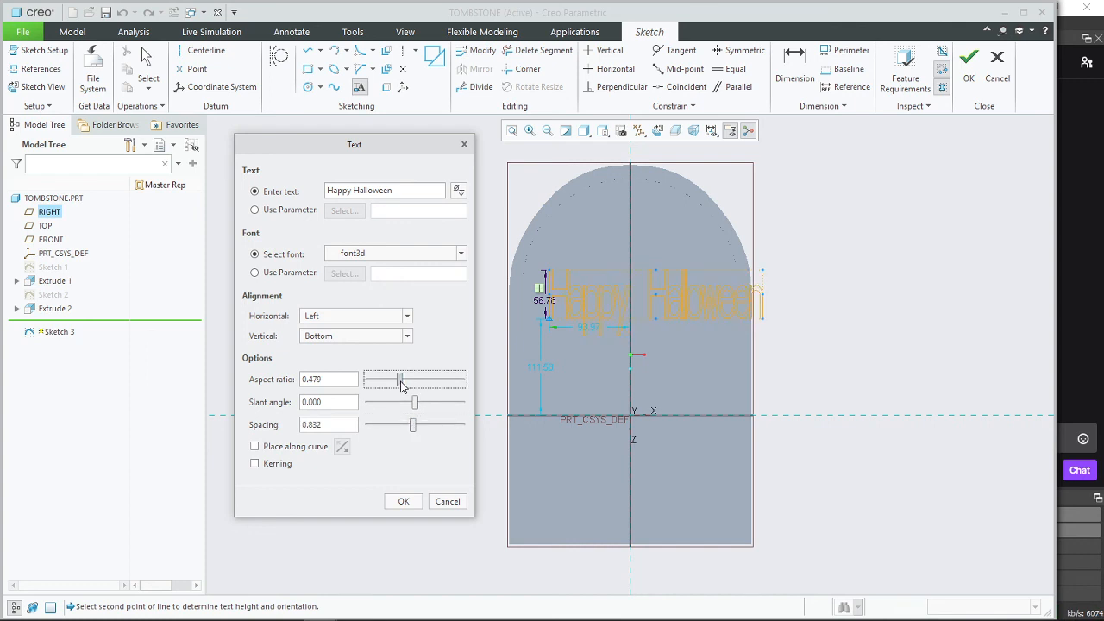
pyautogui.click(541, 306)
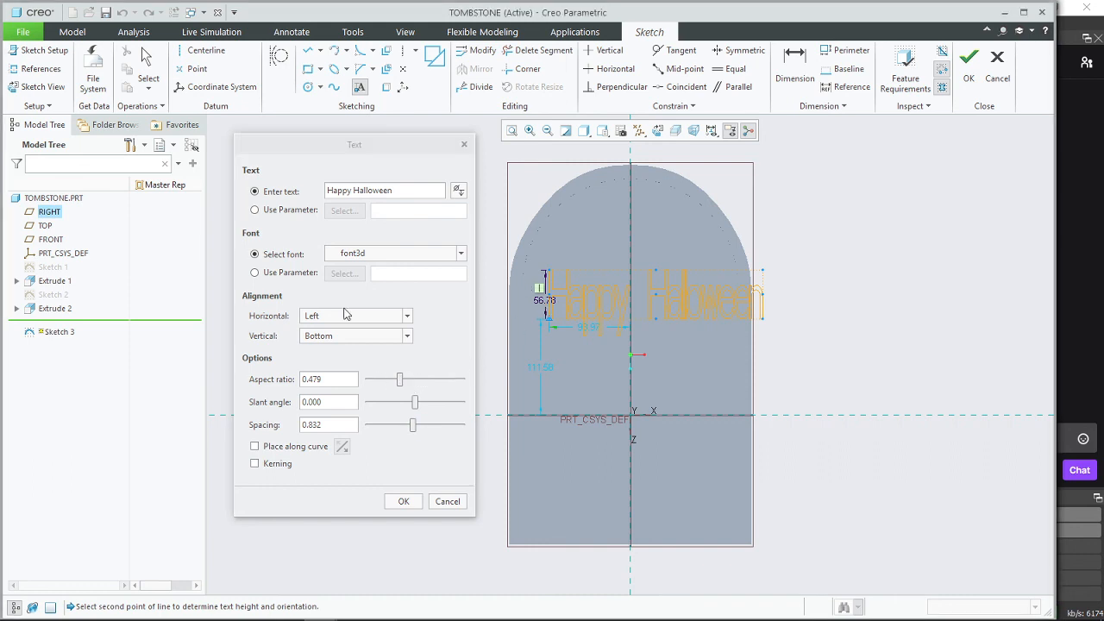
pyautogui.moveTo(401, 382); pyautogui.dragTo(403, 384)
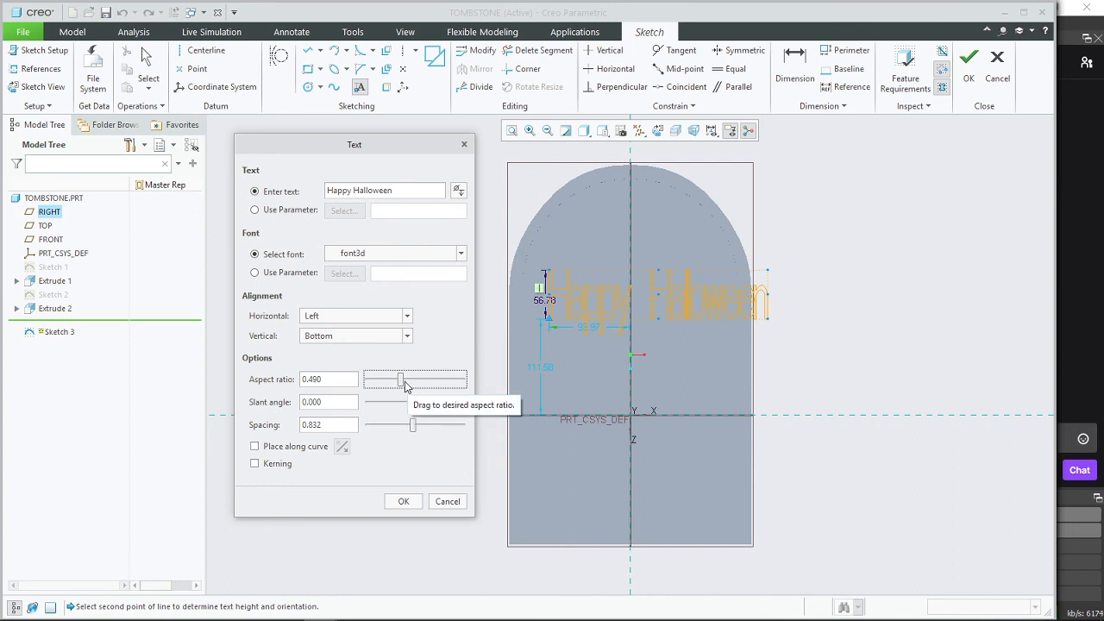
pyautogui.moveTo(407, 385)
pyautogui.mouseDown()
pyautogui.moveTo(420, 388)
pyautogui.moveTo(410, 387)
pyautogui.mouseUp()
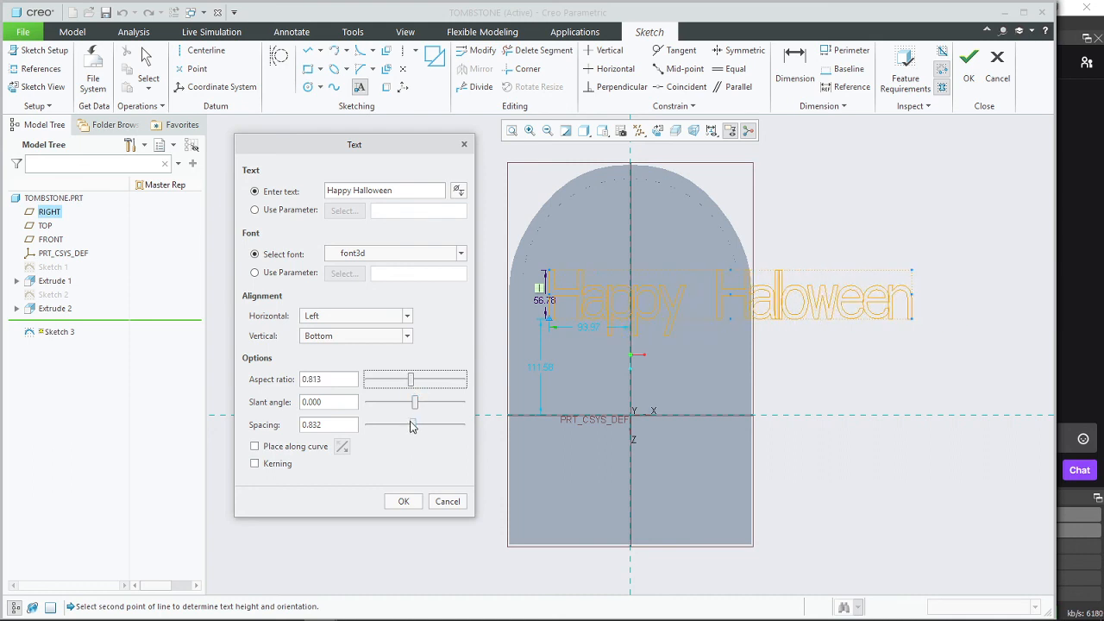
pyautogui.moveTo(410, 425); pyautogui.dragTo(416, 428)
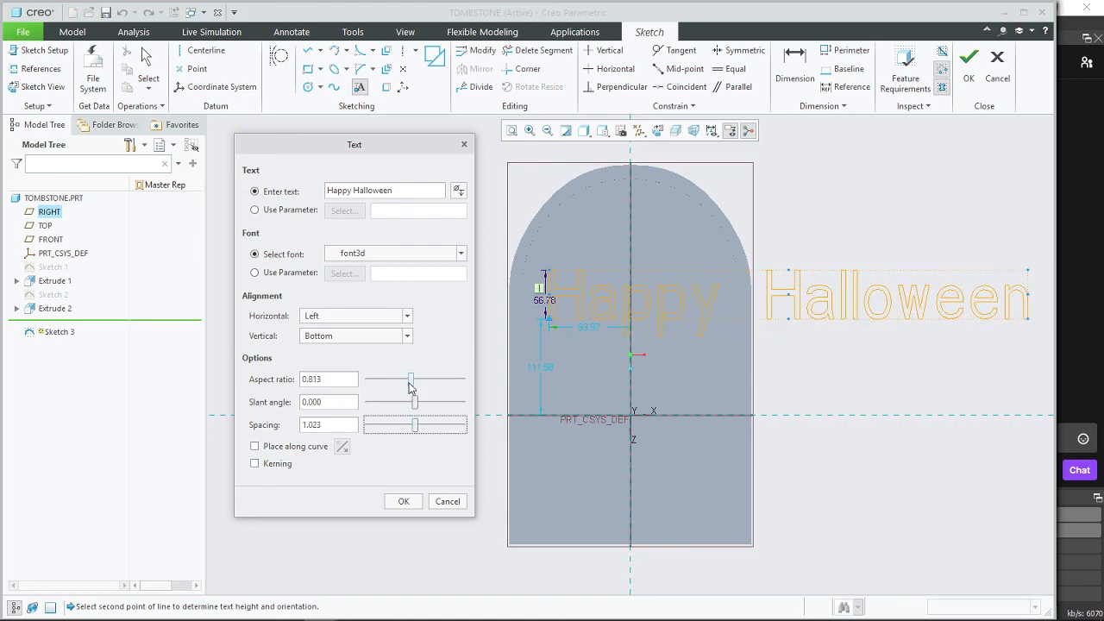
pyautogui.moveTo(411, 379); pyautogui.dragTo(396, 386)
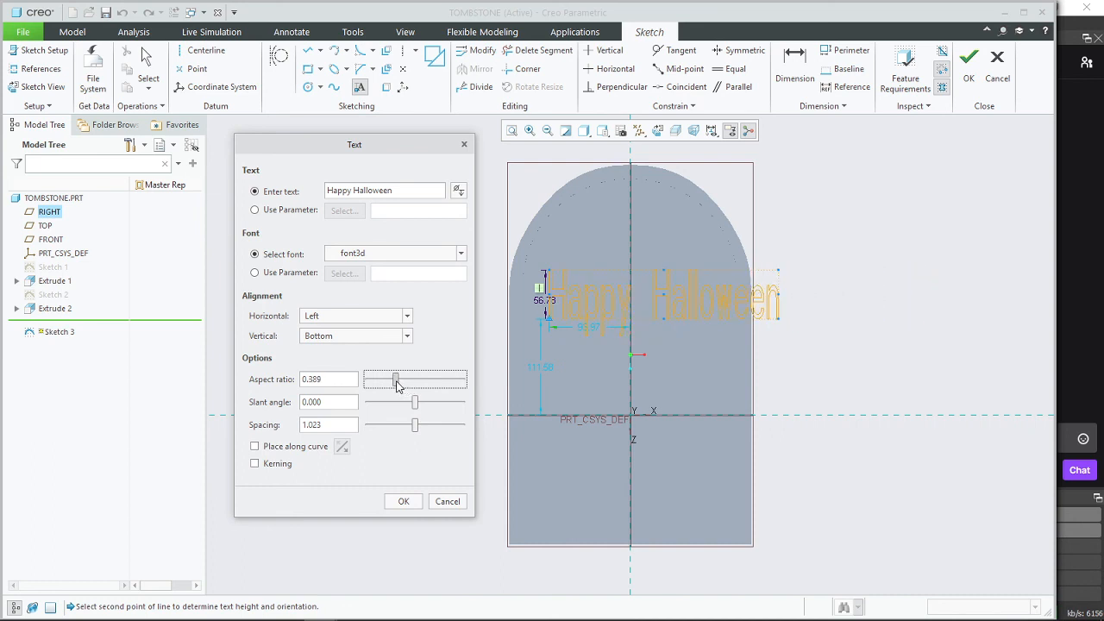
pyautogui.click(415, 501)
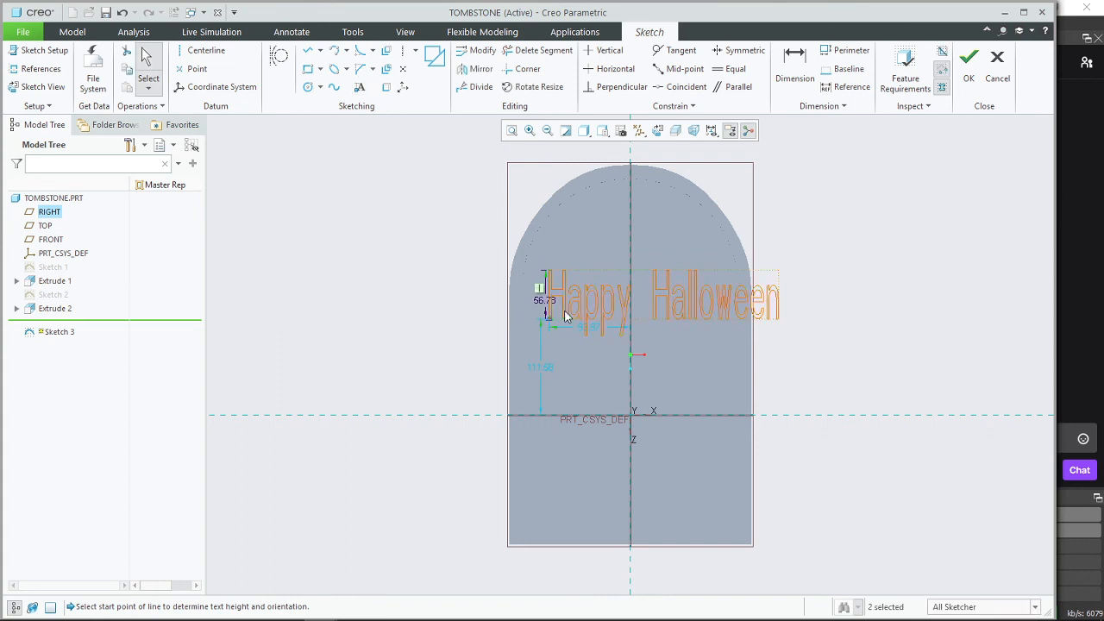
# Step: Set the height of the "Happy Halloween" text to 45 mm and finish the sketch
pyautogui.doubleClick(543, 300)
pyautogui.write('40')
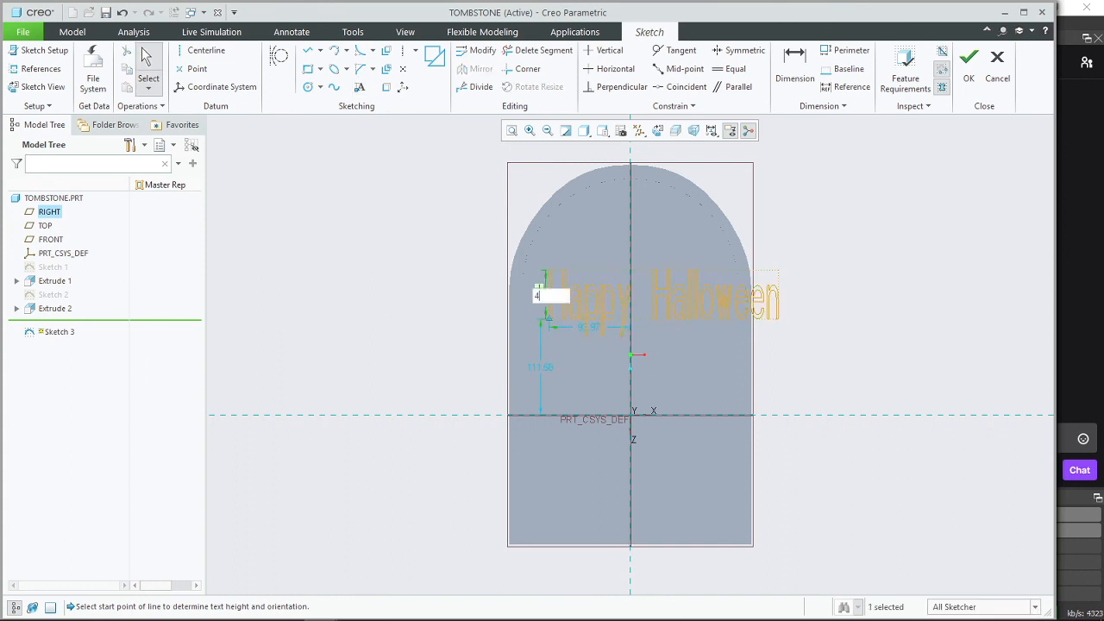
pyautogui.press('Return')
pyautogui.doubleClick(543, 305)
pyautogui.write('45')
pyautogui.press('Return')
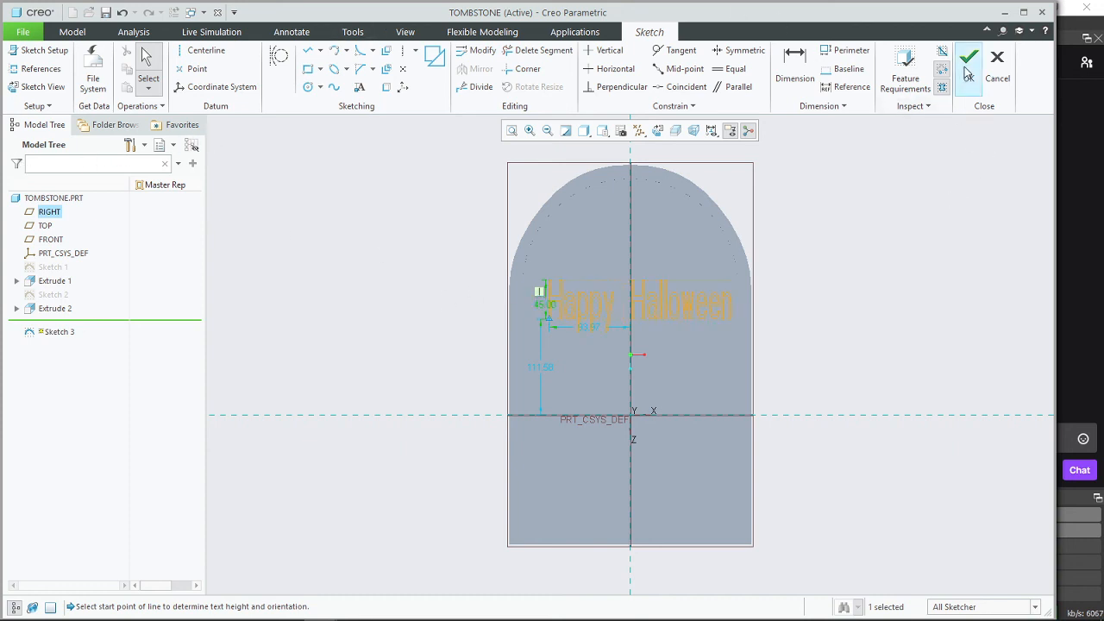
pyautogui.click(849, 298)
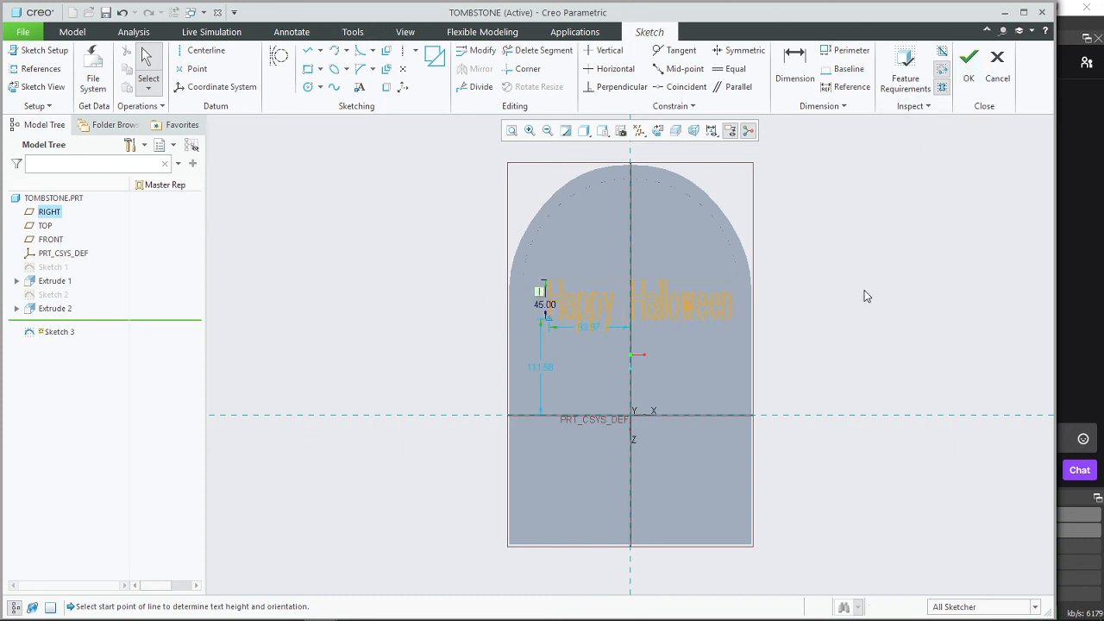
pyautogui.click(970, 86)
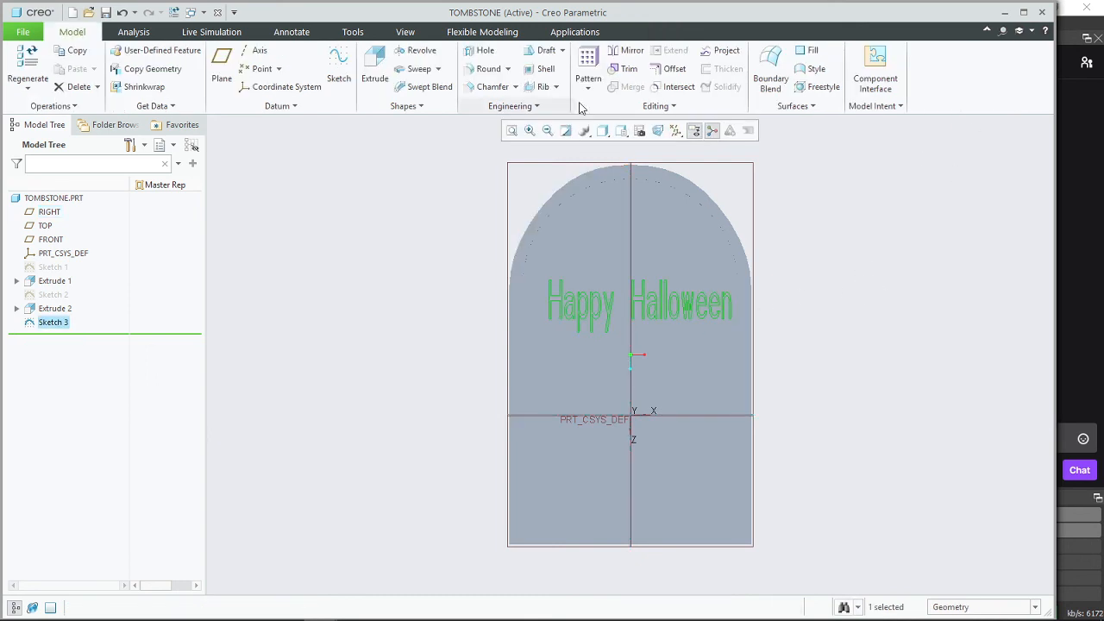
# Step: Extrude the text sketch as a 50 mm deep cut that removes material inward from the recessed front face
pyautogui.click(375, 69)
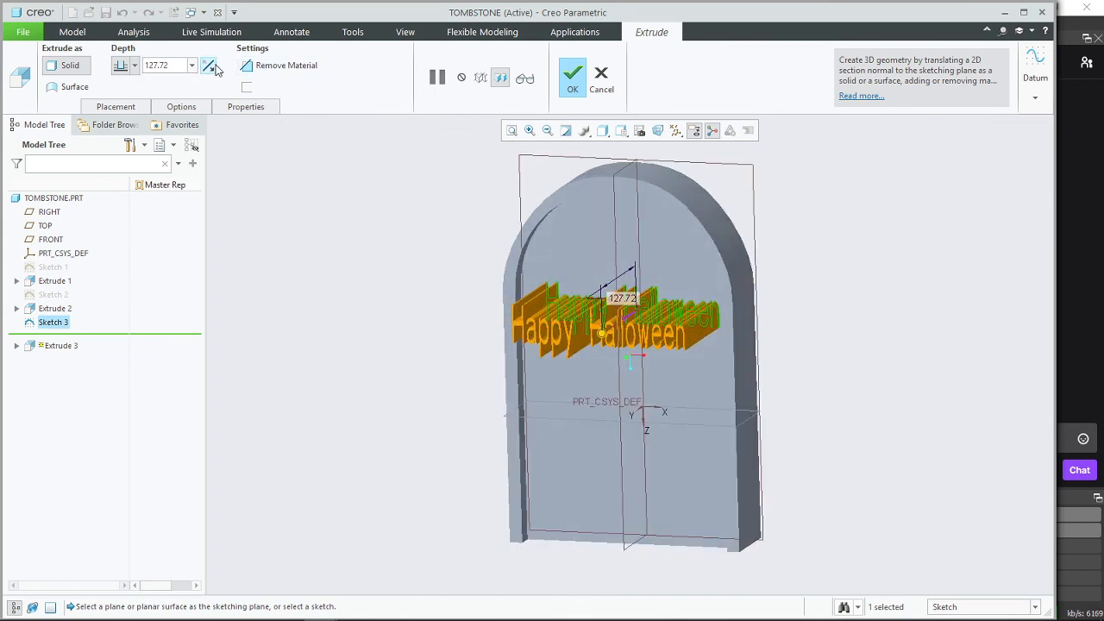
pyautogui.click(207, 67)
pyautogui.click(259, 66)
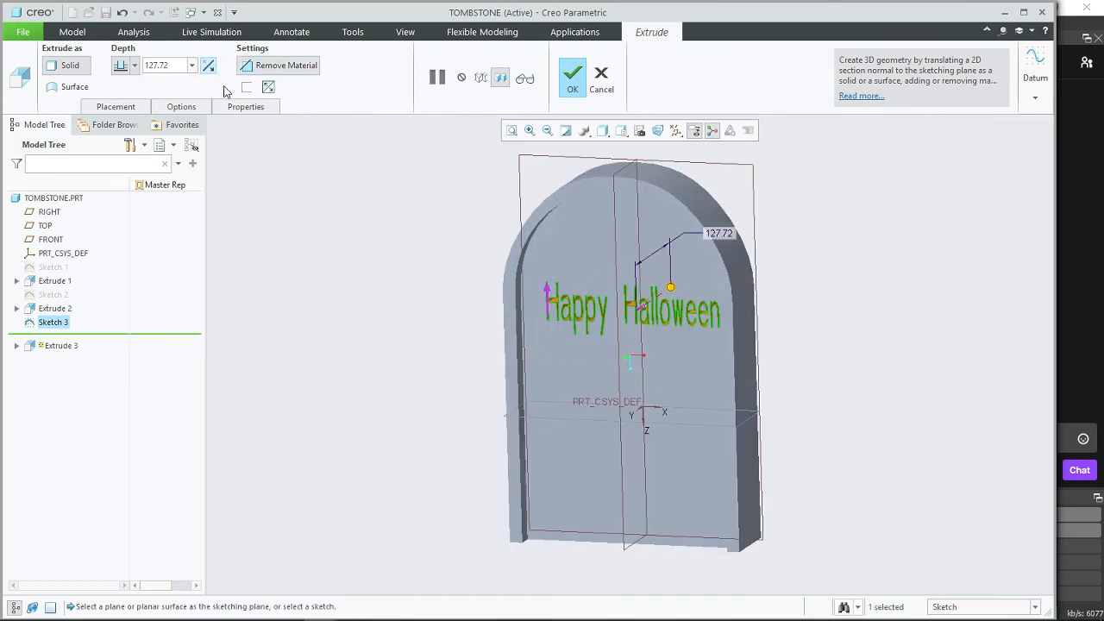
pyautogui.doubleClick(180, 64)
pyautogui.write('50')
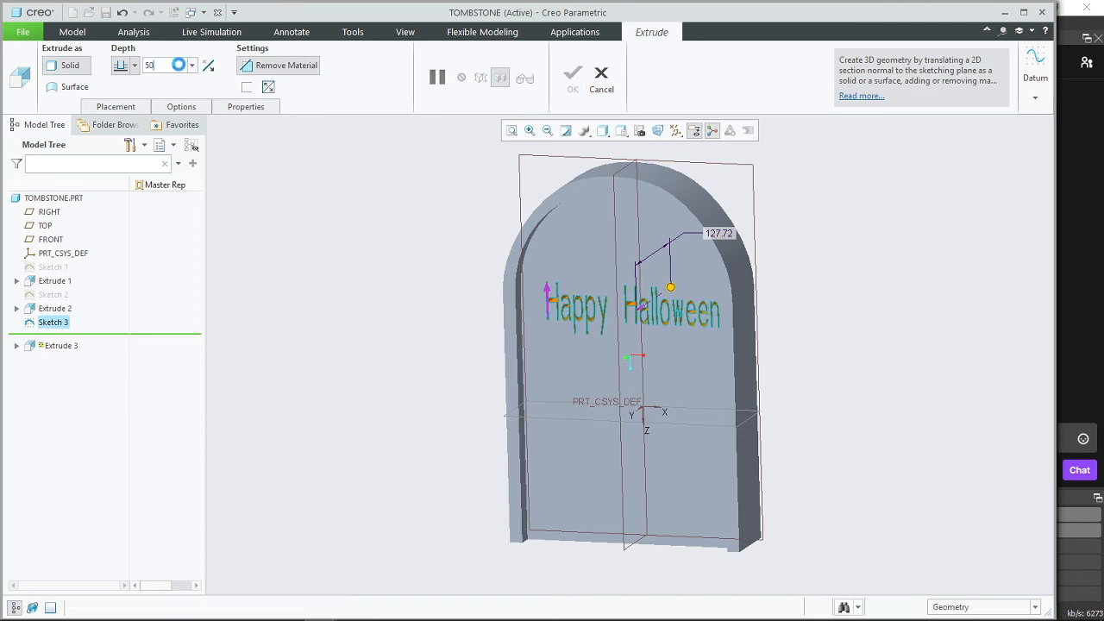
pyautogui.press('Return')
pyautogui.click(575, 80)
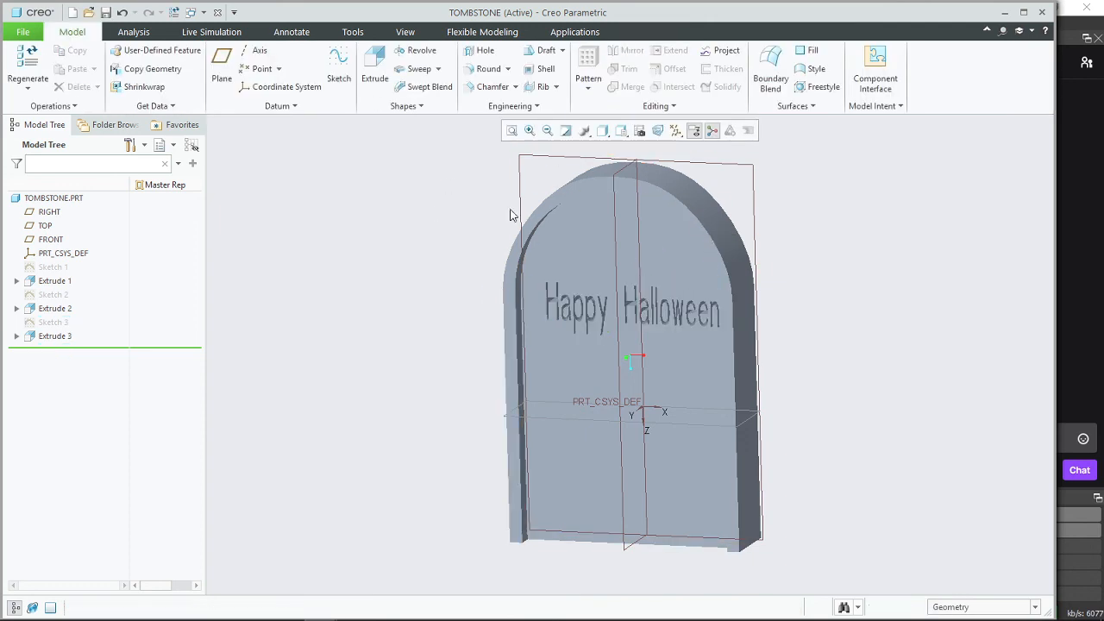
# Step: Set the model's display style to shaded with edges and look at the engraved front face
pyautogui.click(603, 130)
pyautogui.click(656, 163)
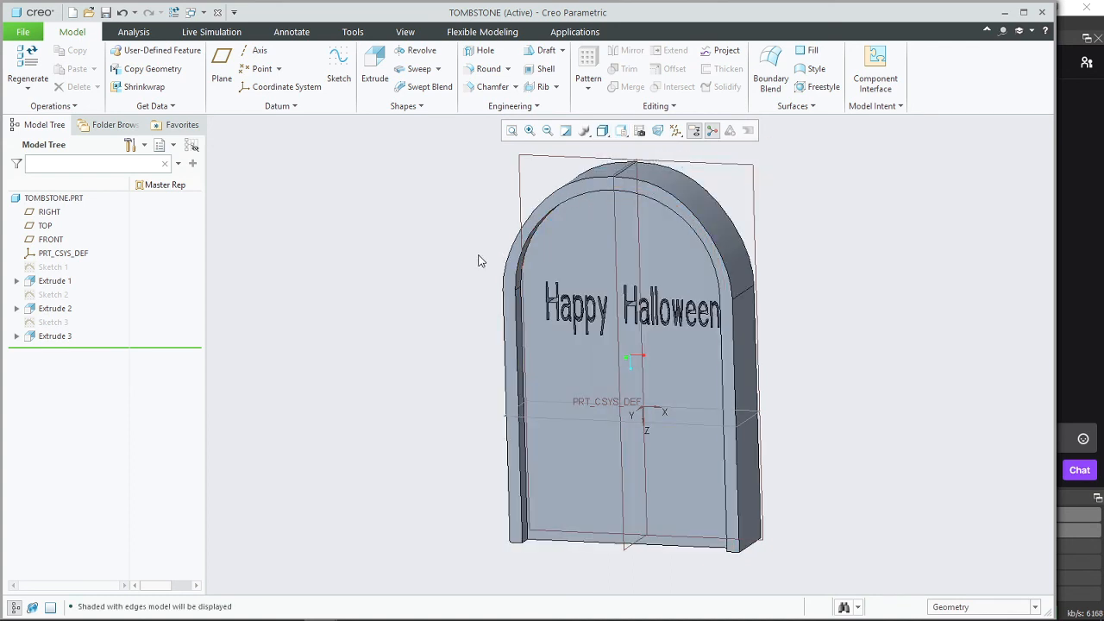
pyautogui.scroll(-3, 584, 343)
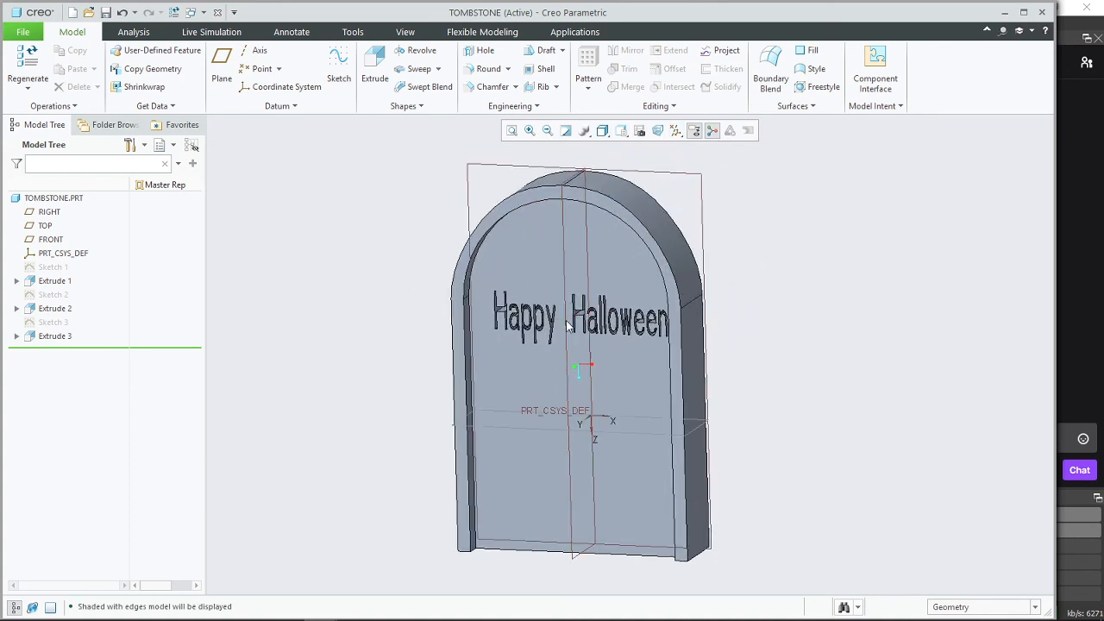
pyautogui.moveTo(632, 352); pyautogui.dragTo(639, 351, button='middle')
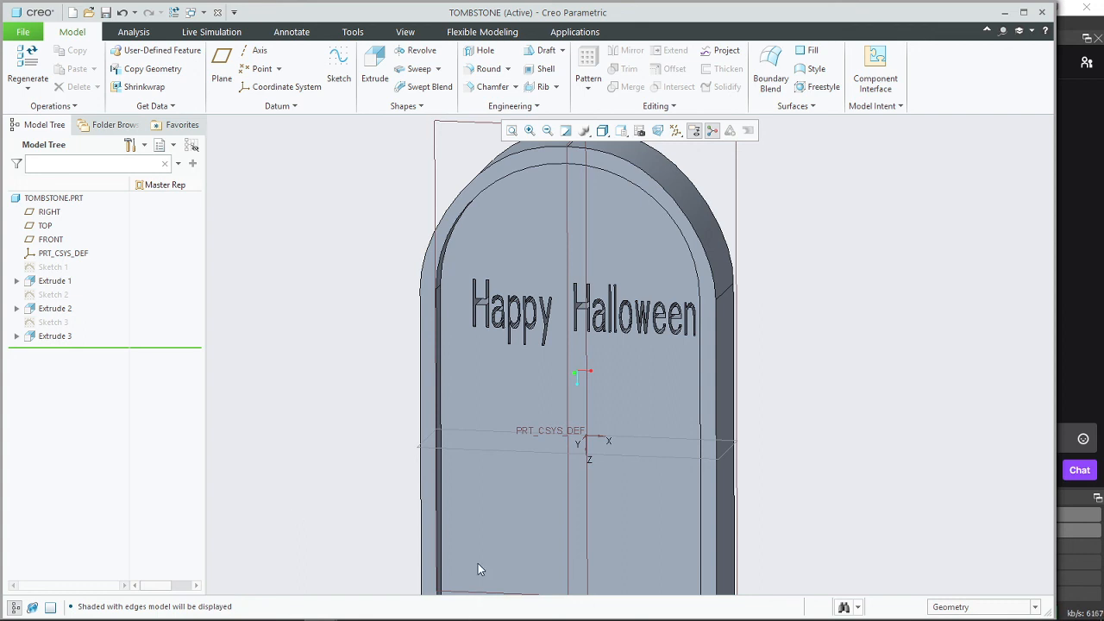
# Step: Switch to OBS and stop the live stream
pyautogui.moveTo(407, 612)
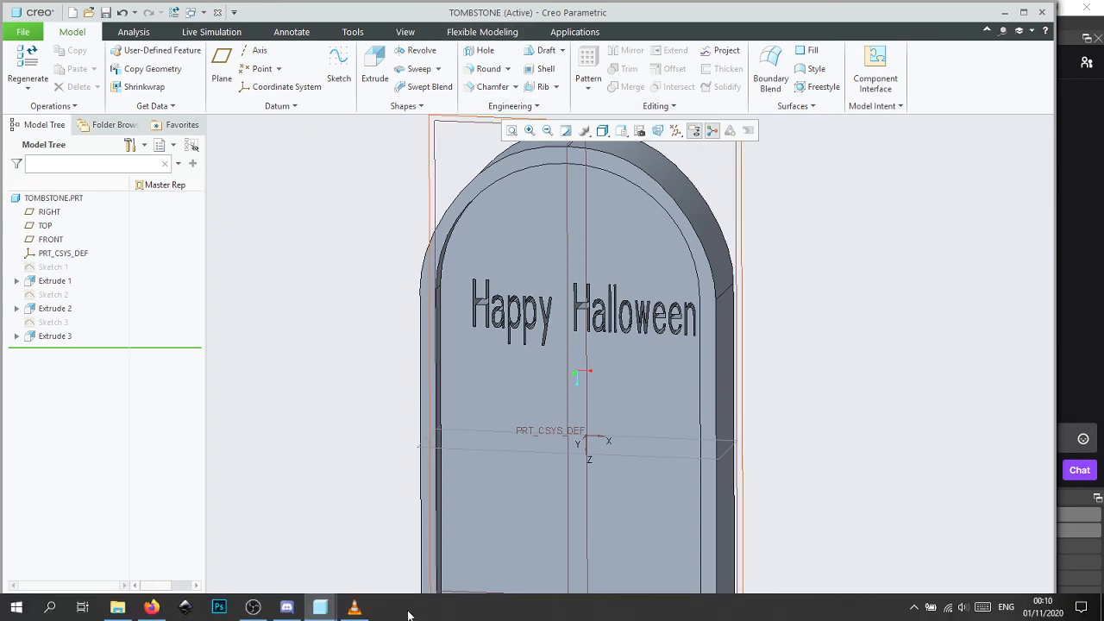
pyautogui.click(265, 612)
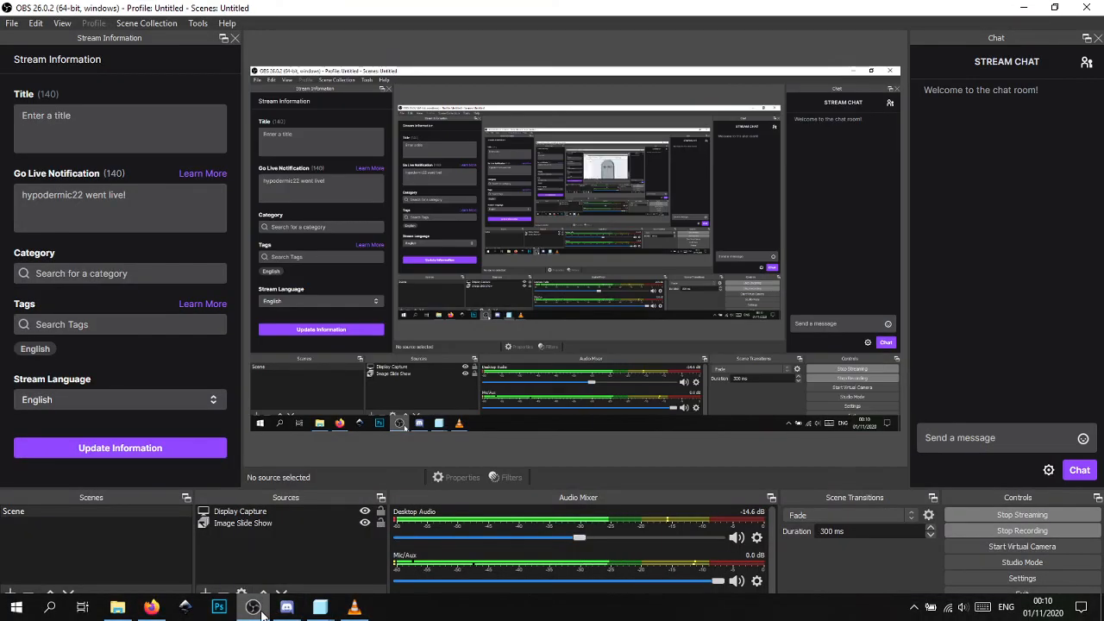
pyautogui.click(1042, 516)
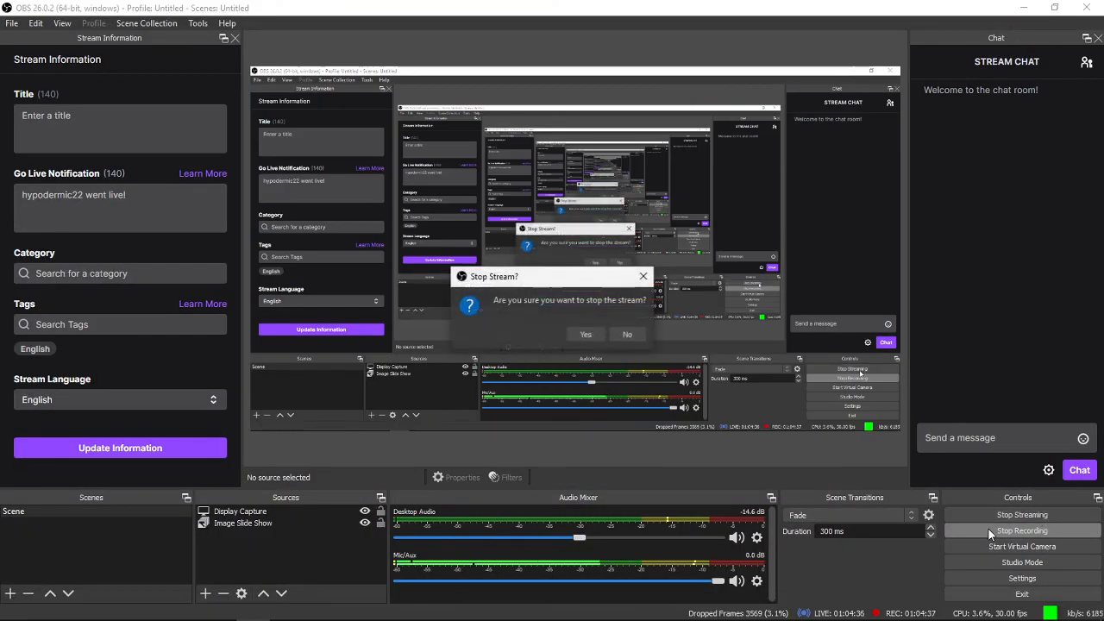